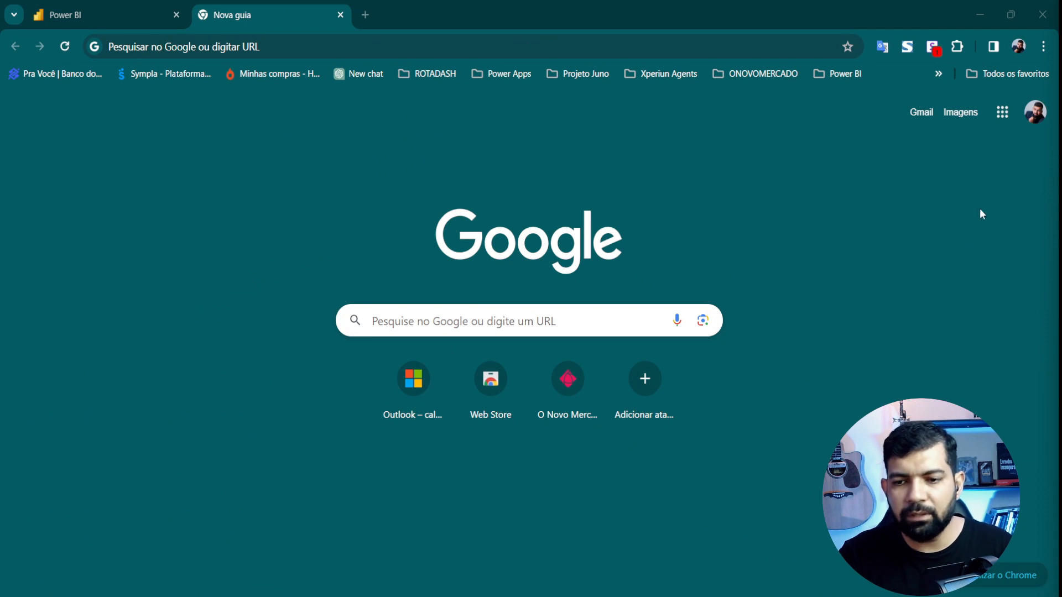
{"action": "left_click", "coordinate": [1002, 112]}
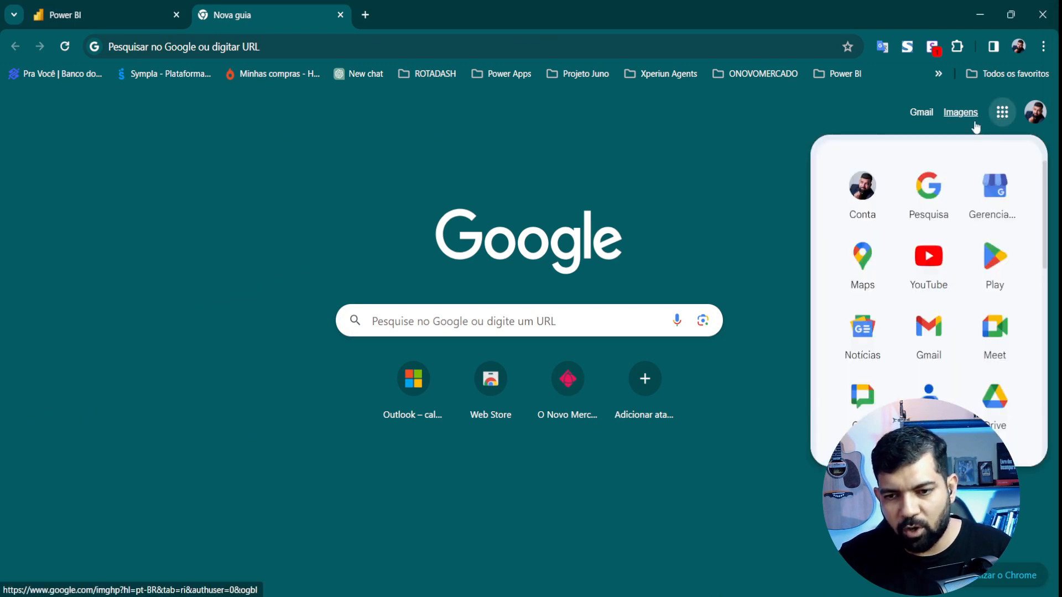
{"action": "scroll", "coordinate": [939, 343], "scroll_direction": "down", "scroll_amount": 10}
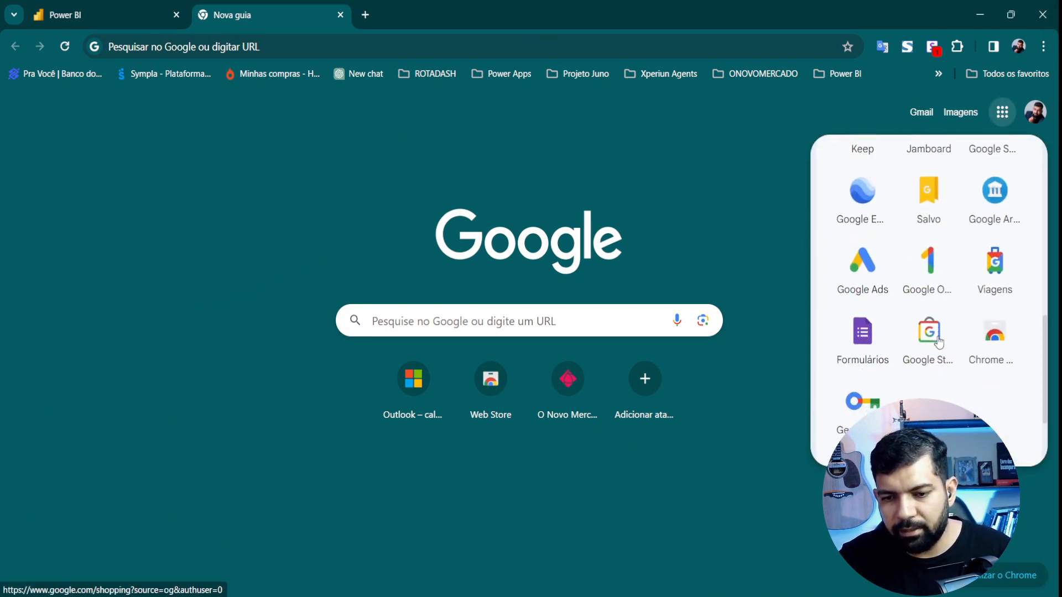
{"action": "scroll", "coordinate": [936, 337], "scroll_direction": "up", "scroll_amount": 1}
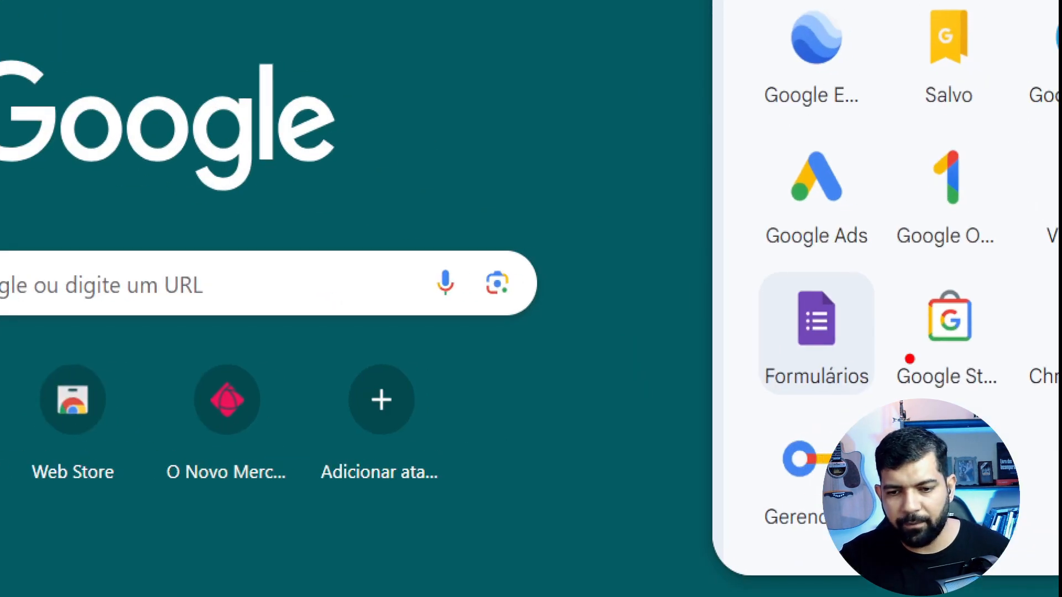
{"action": "left_click_drag", "start_coordinate": [727, 256], "coordinate": [880, 407]}
{"action": "key", "text": "Escape"}
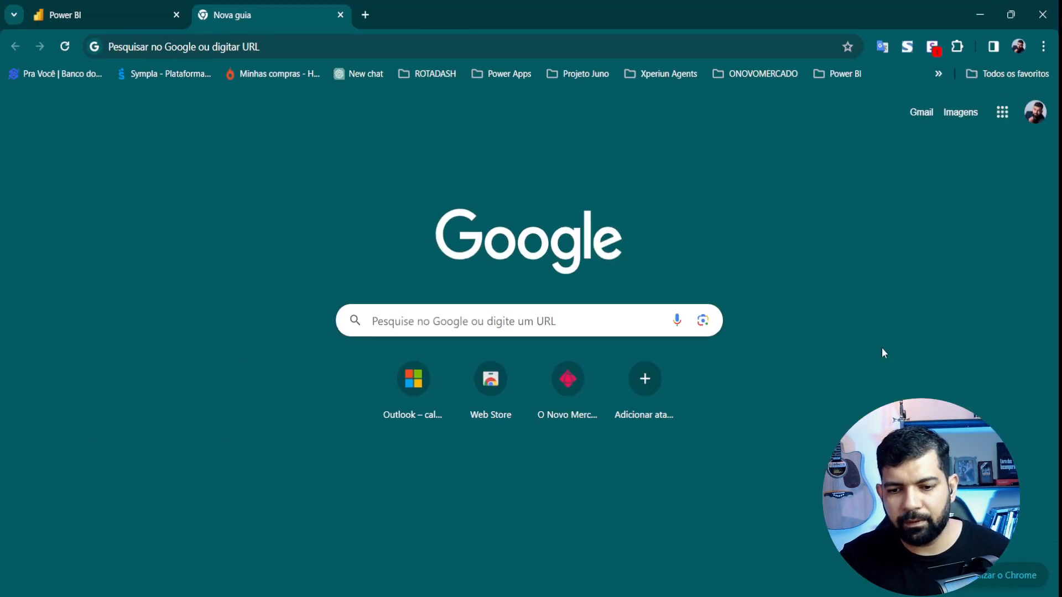
- Open Google Forms from the Google apps list and open the most recent "Feedback do evento" form
{"action": "left_click", "coordinate": [1002, 113]}
{"action": "scroll", "coordinate": [863, 276], "scroll_direction": "down", "scroll_amount": 7}
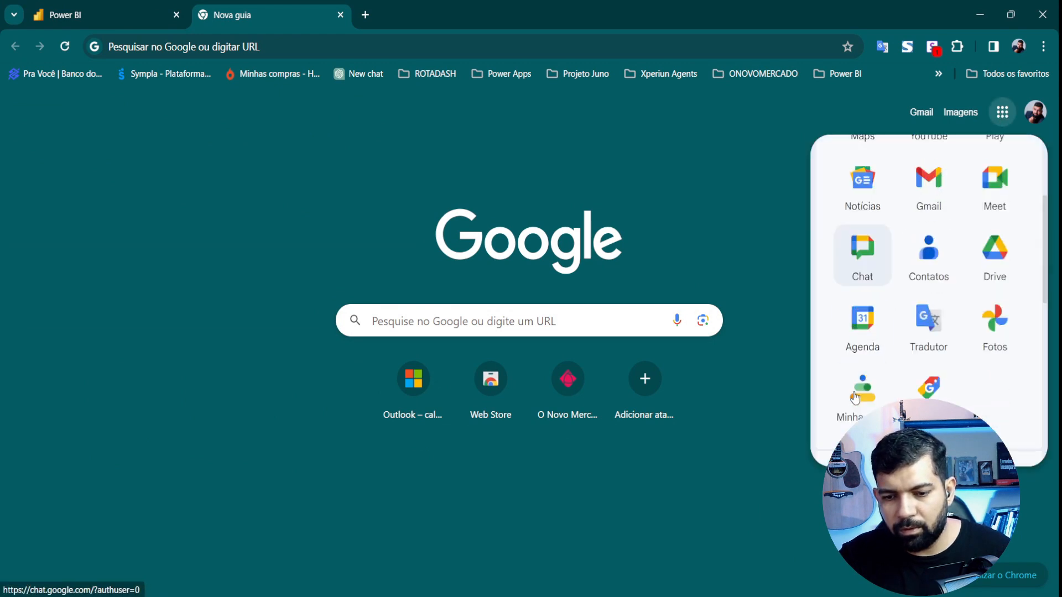
{"action": "scroll", "coordinate": [860, 343], "scroll_direction": "down", "scroll_amount": 2}
{"action": "left_click", "coordinate": [864, 298]}
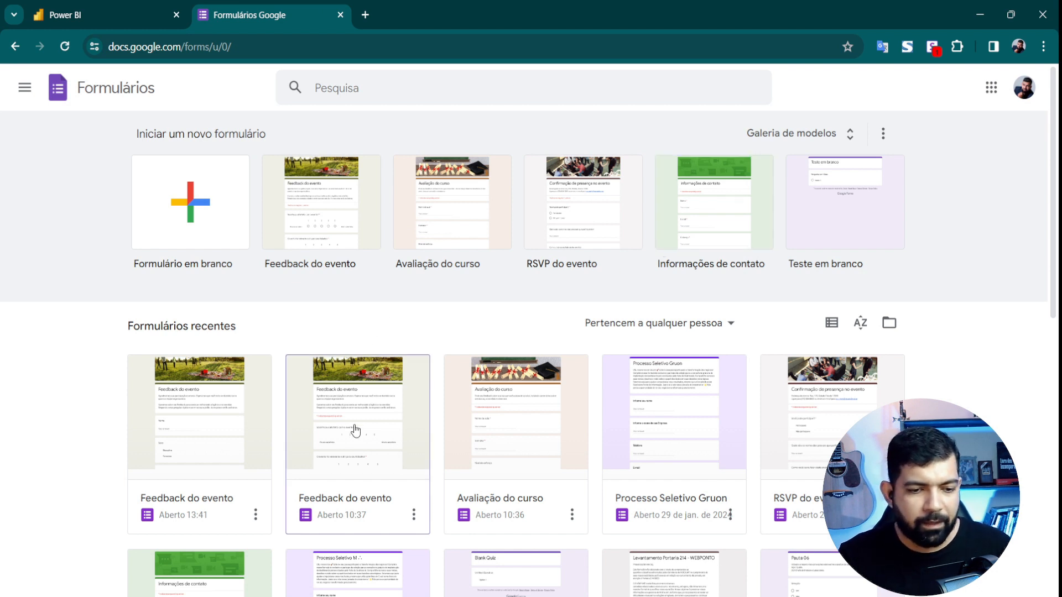
{"action": "left_click", "coordinate": [222, 425]}
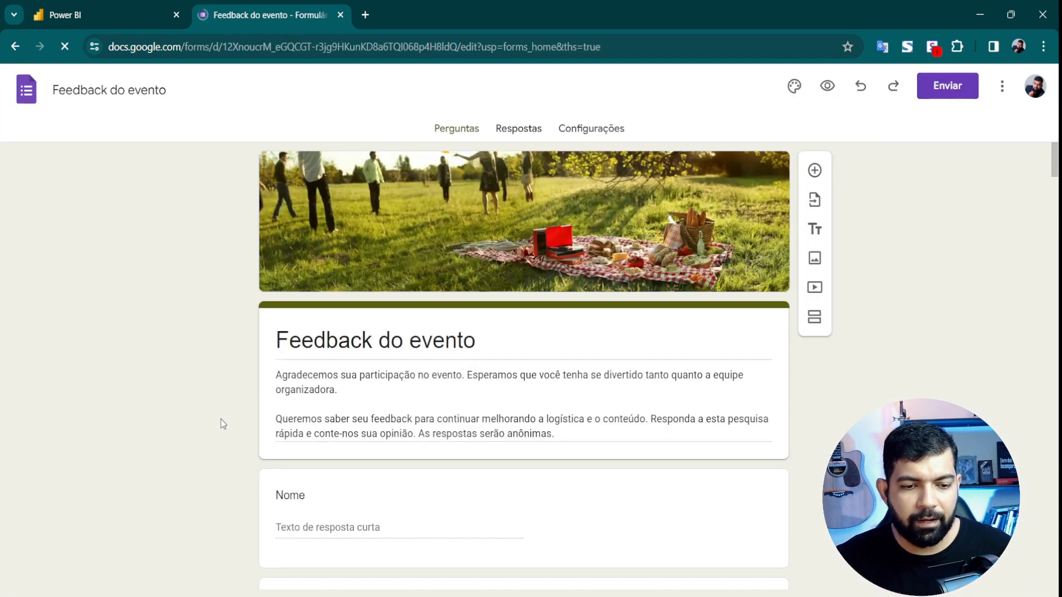
- Look through the form's questions and open its respondent preview
{"action": "scroll", "coordinate": [443, 357], "scroll_direction": "down", "scroll_amount": 10}
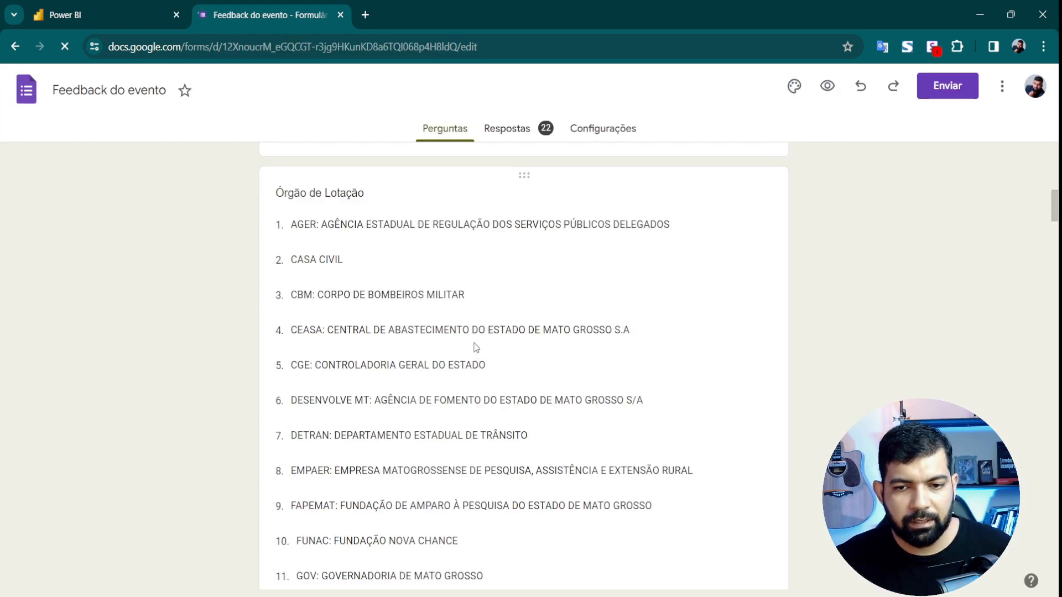
{"action": "scroll", "coordinate": [481, 340], "scroll_direction": "down", "scroll_amount": 4}
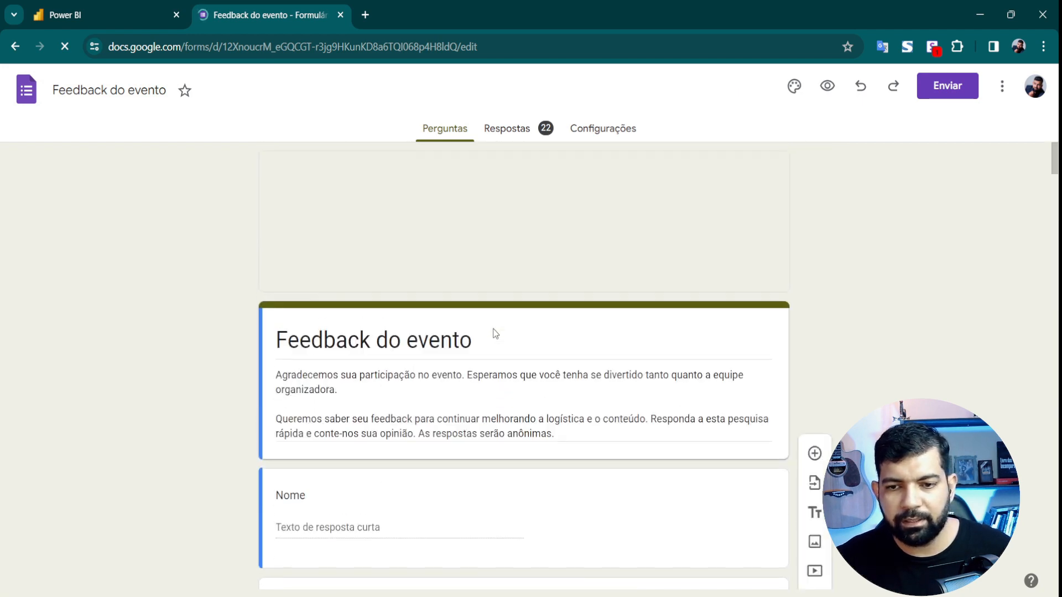
{"action": "left_click", "coordinate": [828, 86]}
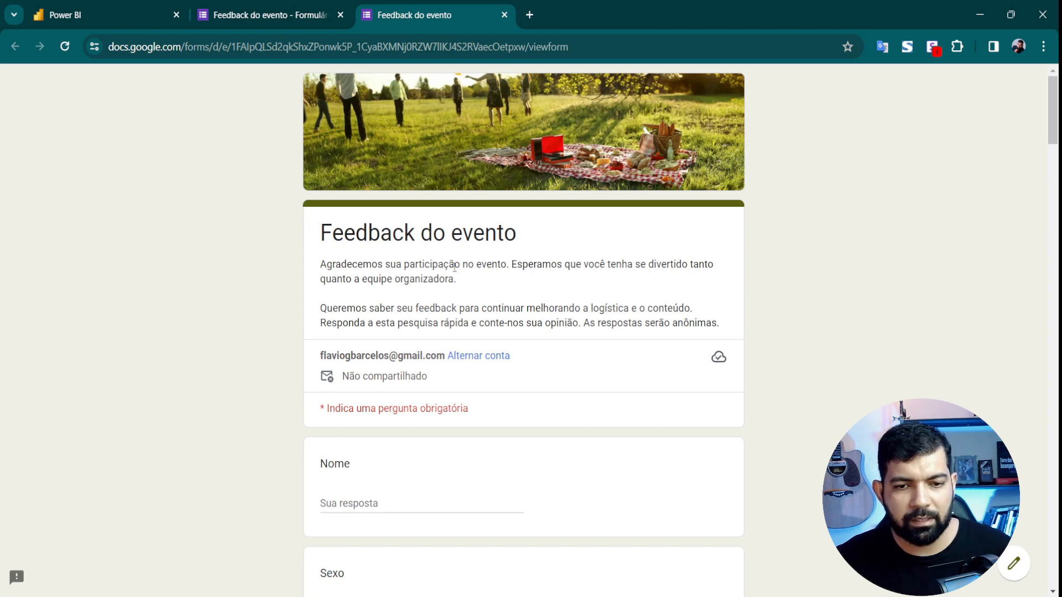
- Examine the previewed form's personal questions, from Nome and Sexo through Estado de Nascimento and the music preferences
{"action": "scroll", "coordinate": [454, 267], "scroll_direction": "down", "scroll_amount": 7}
{"action": "scroll", "coordinate": [454, 268], "scroll_direction": "up", "scroll_amount": 7}
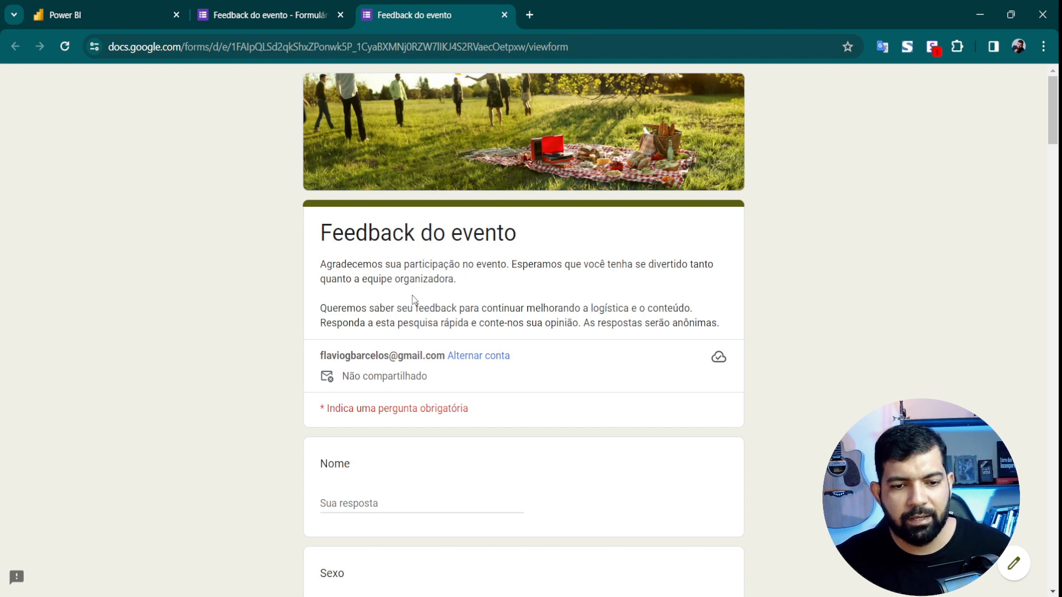
{"action": "scroll", "coordinate": [413, 299], "scroll_direction": "down", "scroll_amount": 15}
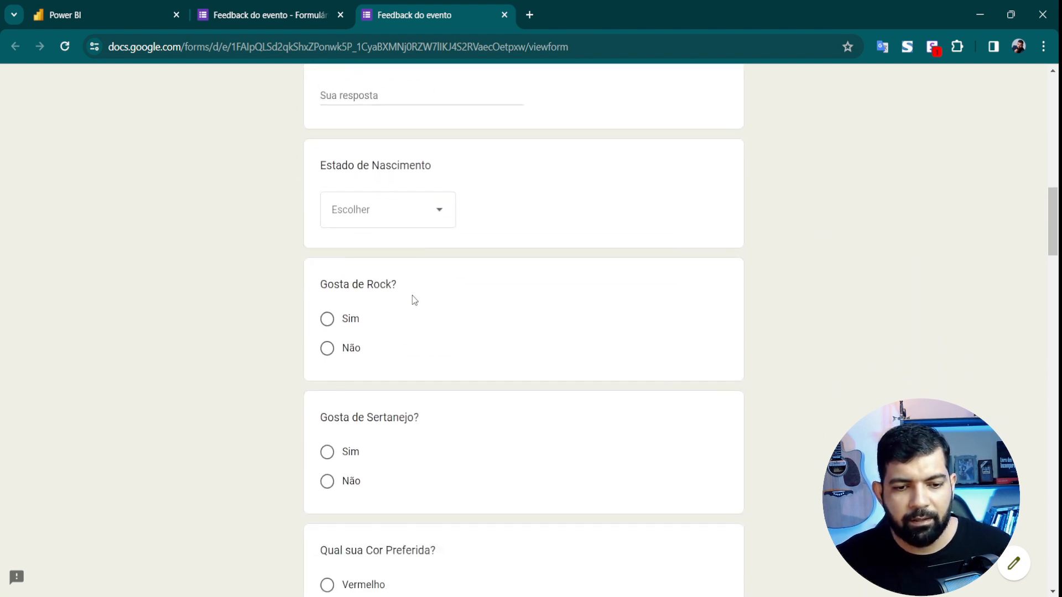
{"action": "scroll", "coordinate": [413, 299], "scroll_direction": "down", "scroll_amount": 4}
{"action": "scroll", "coordinate": [413, 298], "scroll_direction": "up", "scroll_amount": 15}
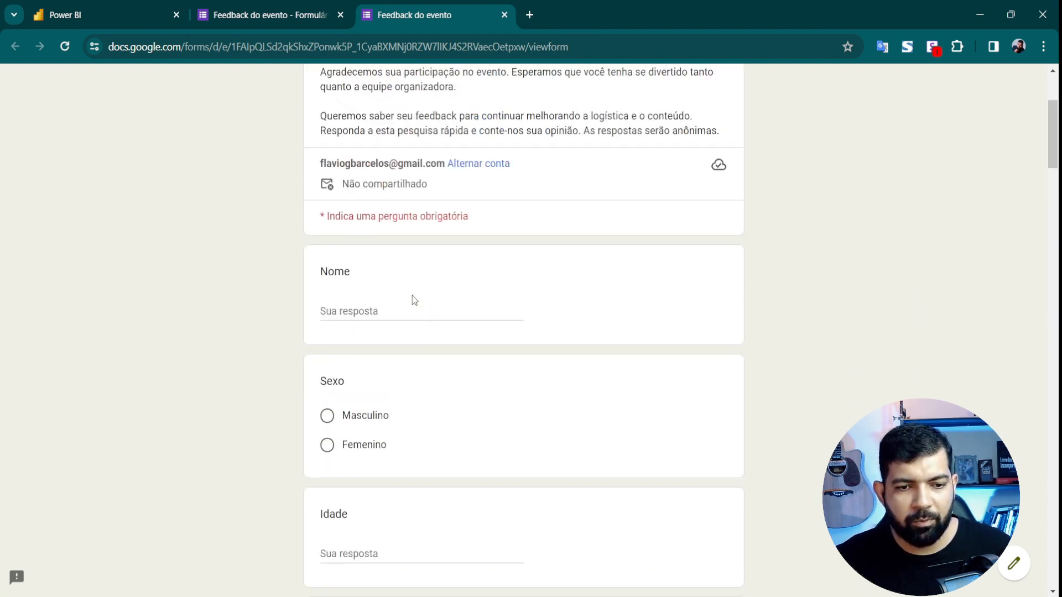
{"action": "scroll", "coordinate": [412, 299], "scroll_direction": "up", "scroll_amount": 3}
{"action": "scroll", "coordinate": [412, 299], "scroll_direction": "down", "scroll_amount": 4}
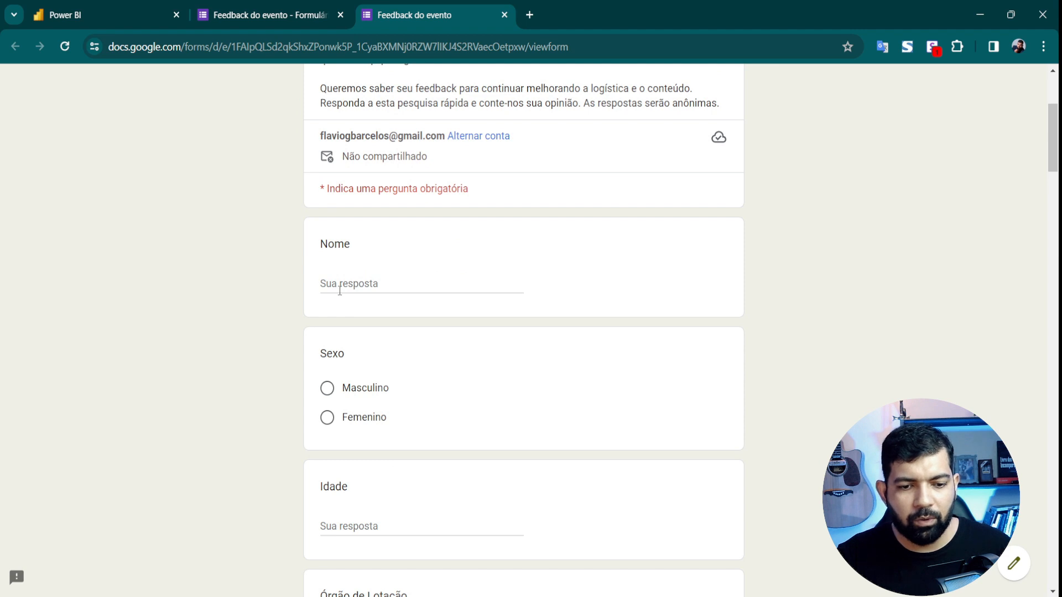
{"action": "scroll", "coordinate": [339, 291], "scroll_direction": "down", "scroll_amount": 4}
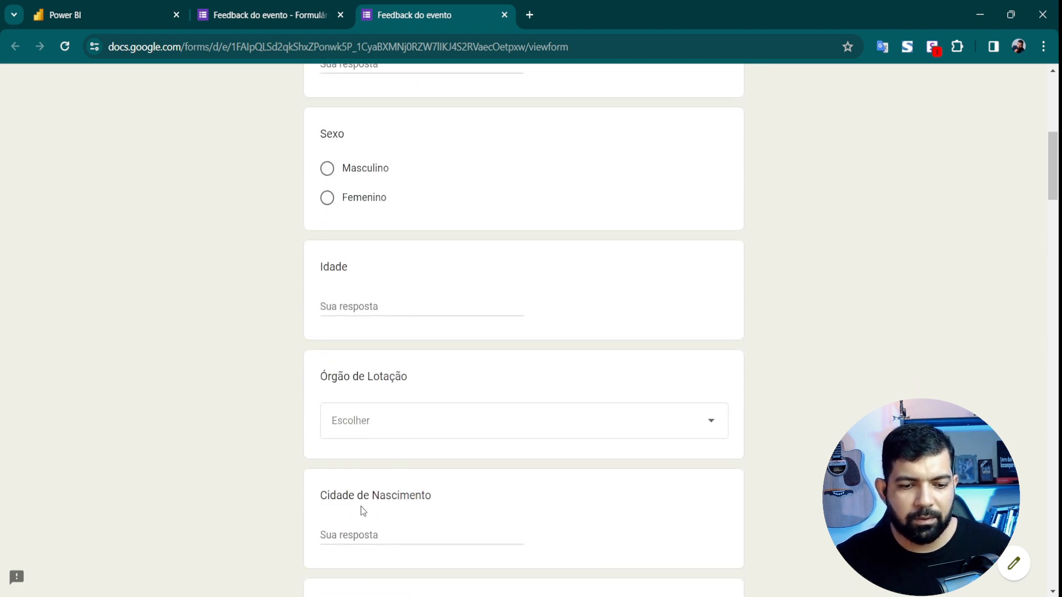
{"action": "scroll", "coordinate": [364, 510], "scroll_direction": "down", "scroll_amount": 3}
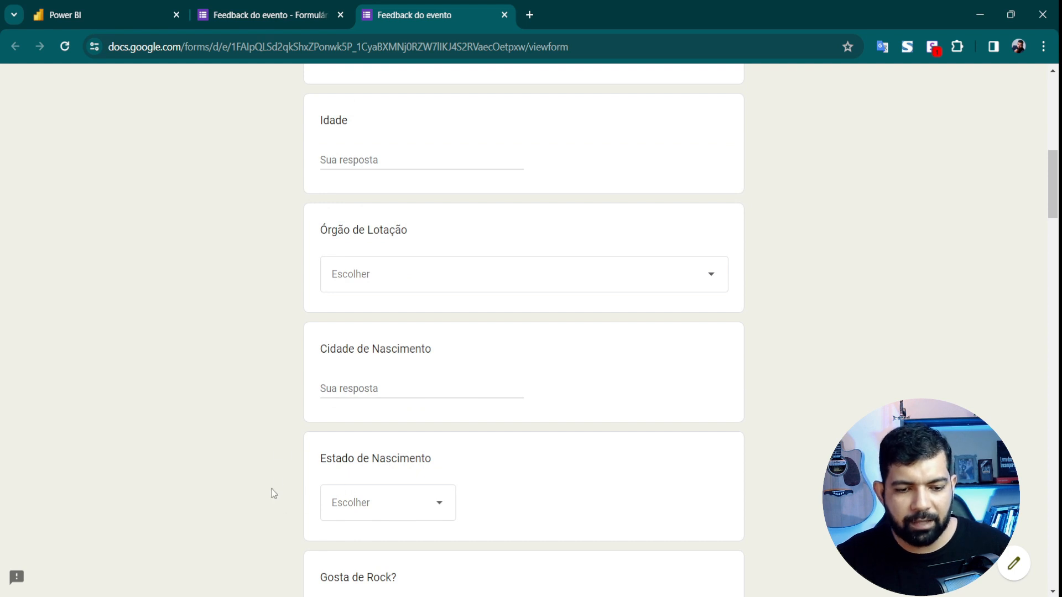
{"action": "scroll", "coordinate": [293, 466], "scroll_direction": "down", "scroll_amount": 5}
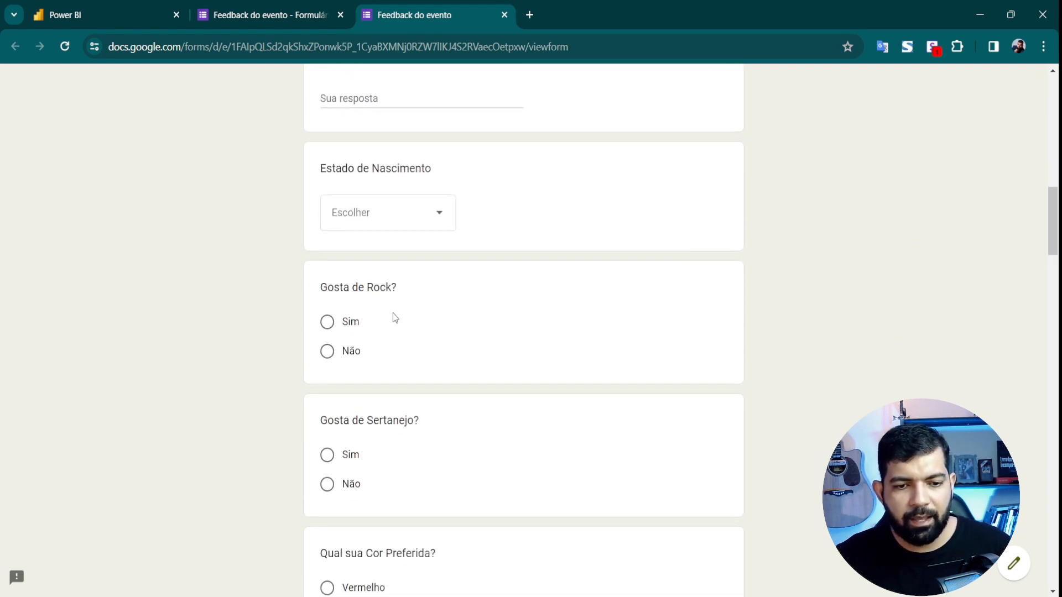
- Review the previewed form from the name question down to the event satisfaction and relevance ratings
{"action": "scroll", "coordinate": [393, 315], "scroll_direction": "up", "scroll_amount": 9}
{"action": "scroll", "coordinate": [394, 319], "scroll_direction": "up", "scroll_amount": 3}
{"action": "scroll", "coordinate": [394, 318], "scroll_direction": "down", "scroll_amount": 6}
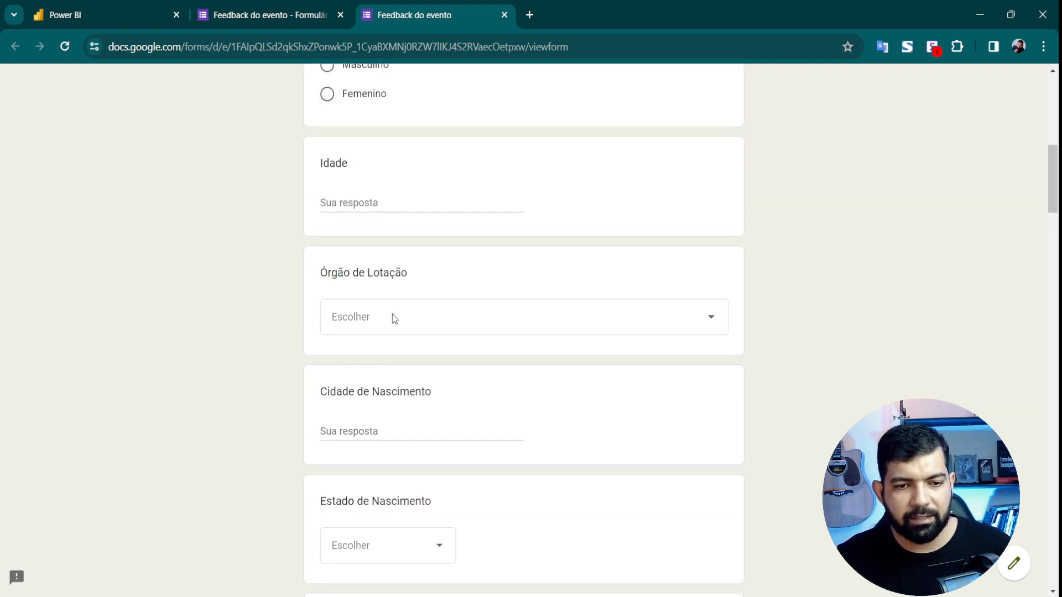
{"action": "scroll", "coordinate": [393, 318], "scroll_direction": "up", "scroll_amount": 6}
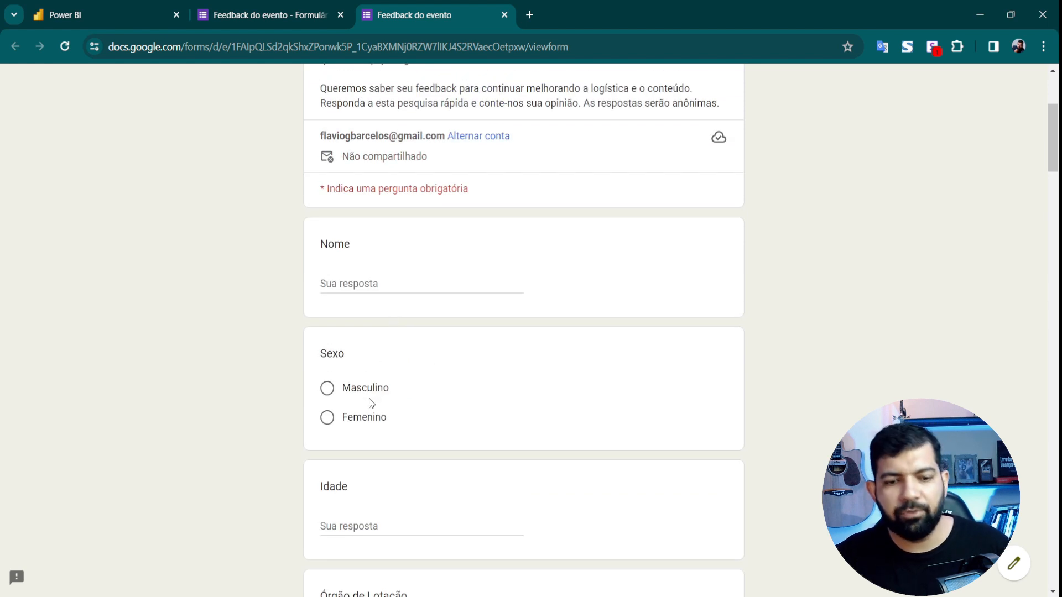
{"action": "scroll", "coordinate": [369, 399], "scroll_direction": "down", "scroll_amount": 18}
{"action": "scroll", "coordinate": [370, 398], "scroll_direction": "up", "scroll_amount": 3}
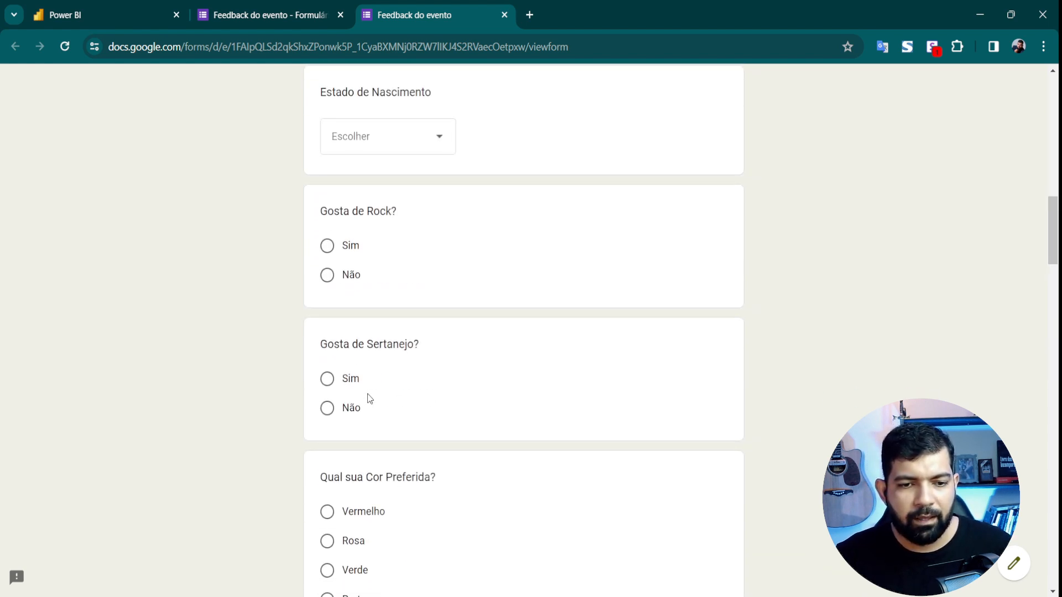
{"action": "scroll", "coordinate": [392, 386], "scroll_direction": "down", "scroll_amount": 6}
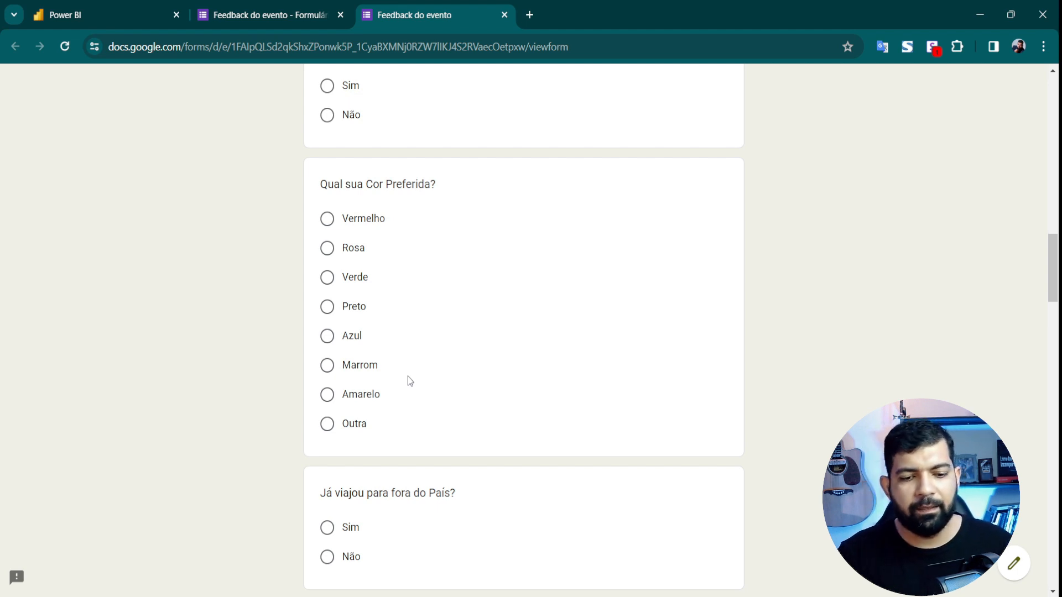
{"action": "scroll", "coordinate": [409, 381], "scroll_direction": "down", "scroll_amount": 10}
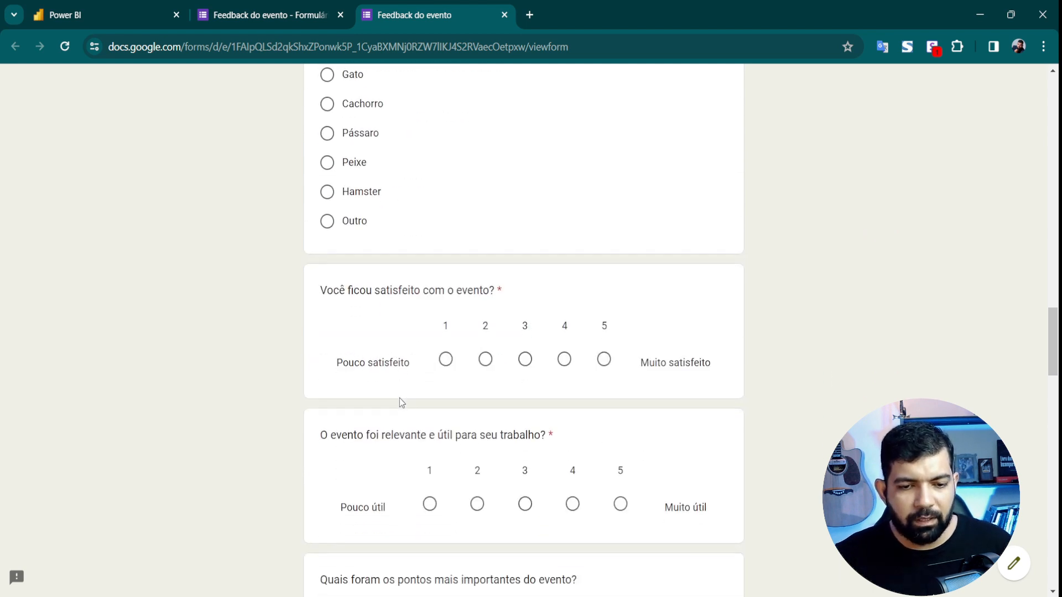
{"action": "scroll", "coordinate": [448, 420], "scroll_direction": "down", "scroll_amount": 2}
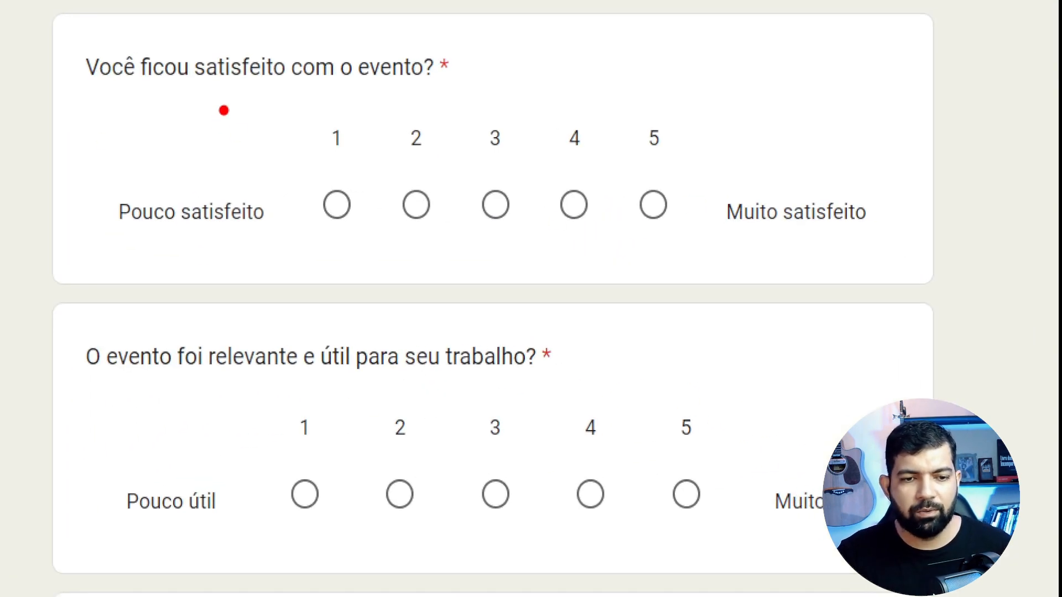
{"action": "left_click_drag", "start_coordinate": [624, 90], "coordinate": [698, 265]}
{"action": "left_click_drag", "start_coordinate": [597, 49], "coordinate": [694, 286]}
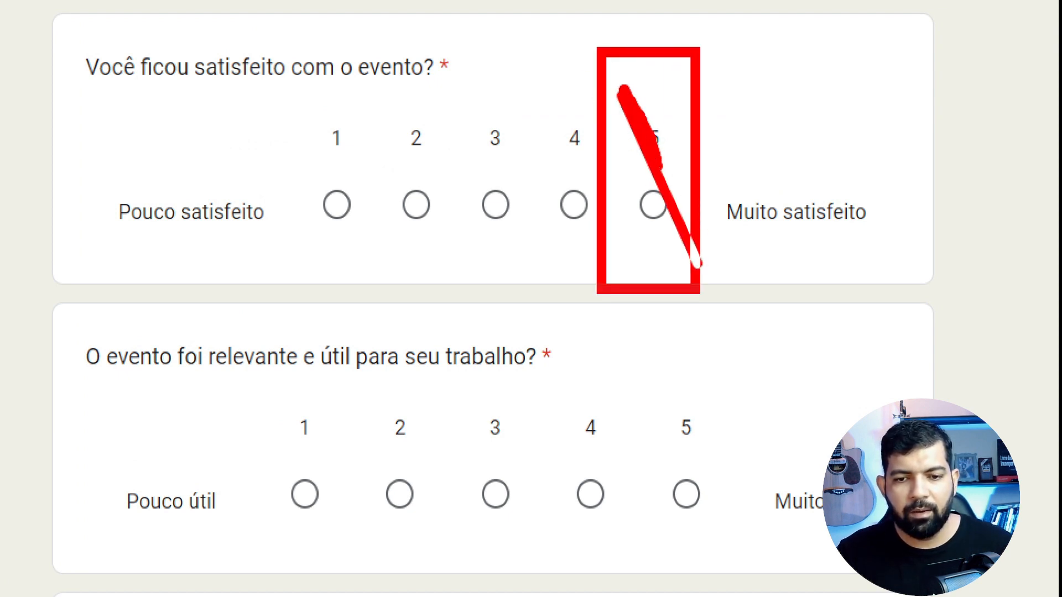
{"action": "left_click_drag", "start_coordinate": [274, 100], "coordinate": [388, 252]}
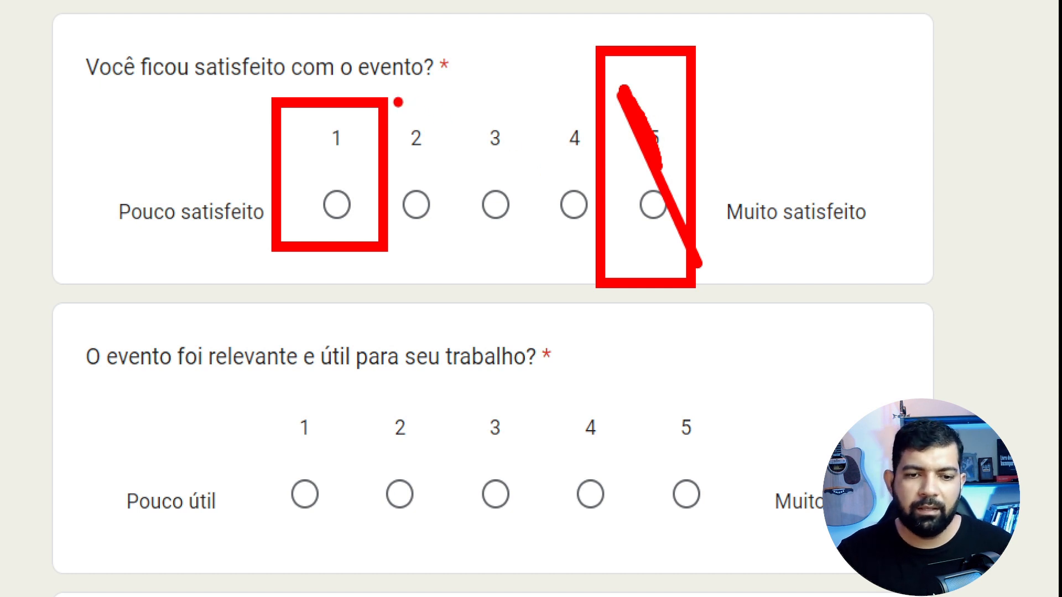
{"action": "mouse_move", "coordinate": [440, 82]}
{"action": "left_mouse_down"}
{"action": "mouse_move", "coordinate": [510, 241]}
{"action": "mouse_move", "coordinate": [532, 252]}
{"action": "left_mouse_up"}
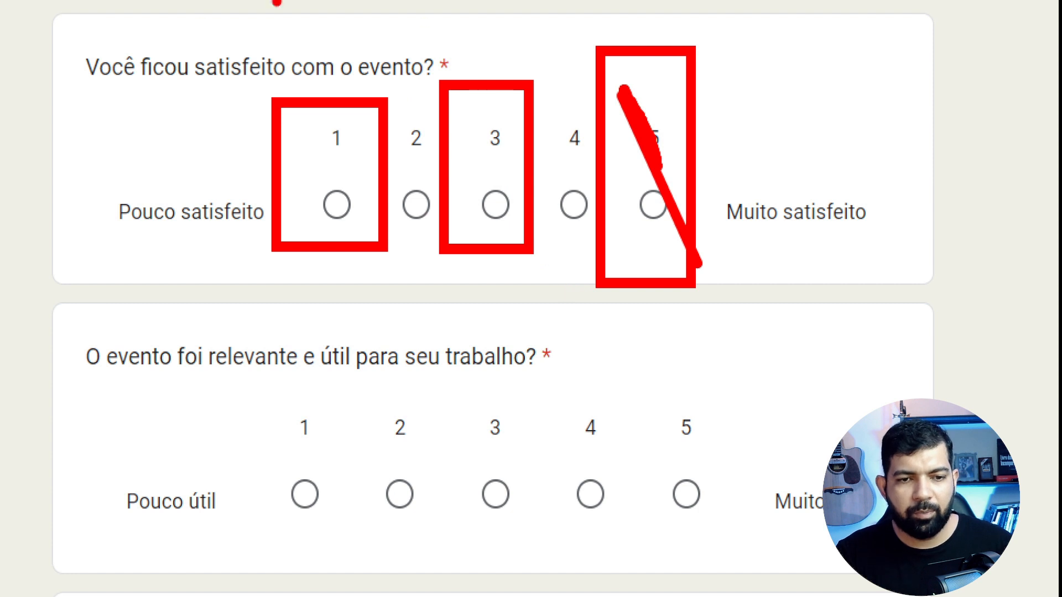
{"action": "mouse_move", "coordinate": [79, 42]}
{"action": "left_mouse_down"}
{"action": "mouse_move", "coordinate": [404, 125]}
{"action": "mouse_move", "coordinate": [496, 127]}
{"action": "left_mouse_up"}
{"action": "key", "text": "Escape"}
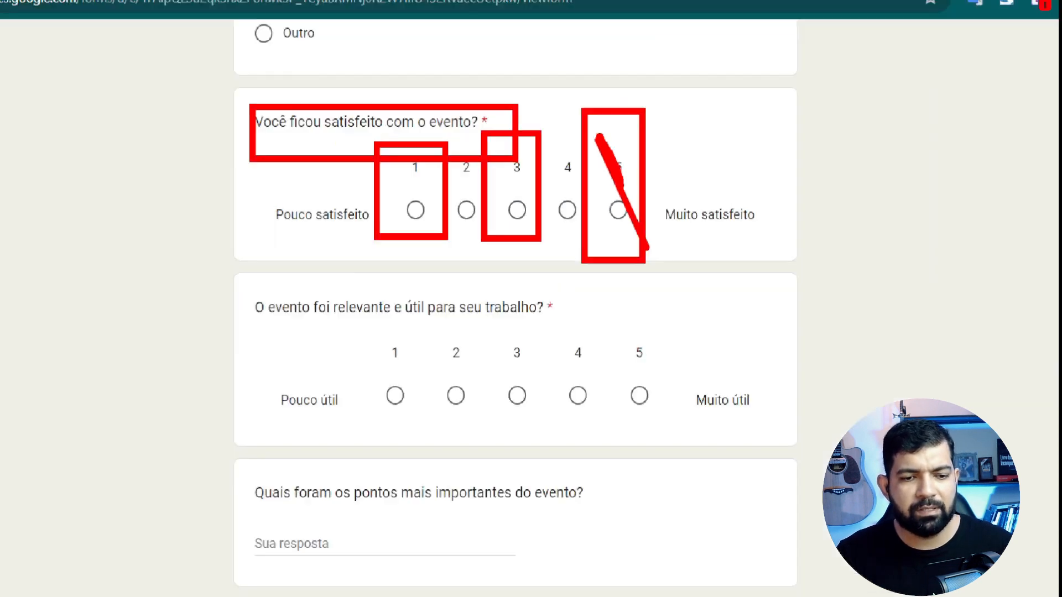
{"action": "scroll", "coordinate": [508, 268], "scroll_direction": "down", "scroll_amount": 1}
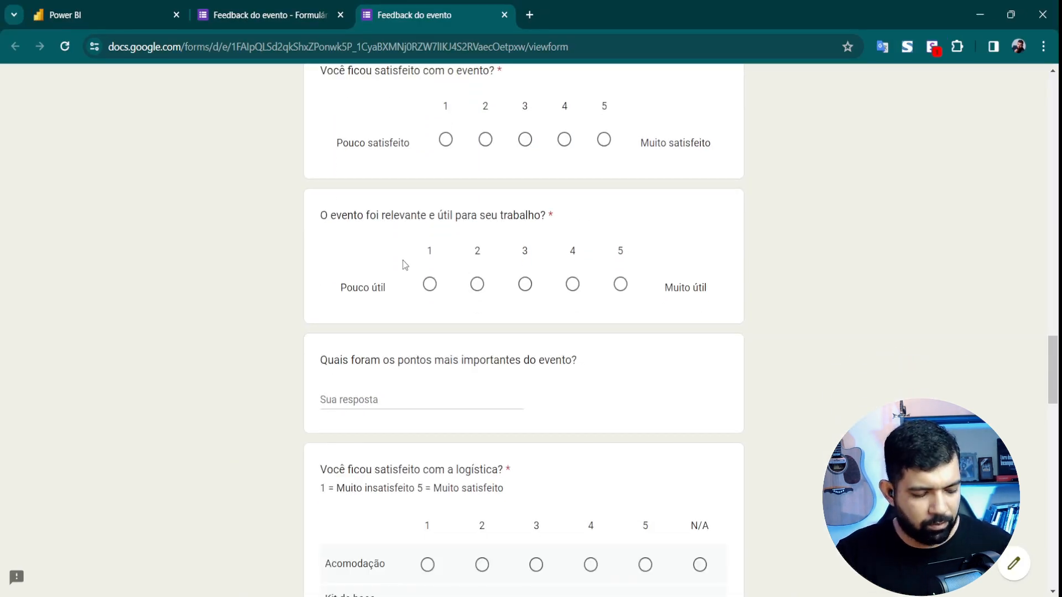
{"action": "key", "text": "ctrl+1"}
{"action": "left_click", "coordinate": [309, 211]}
{"action": "left_click_drag", "start_coordinate": [219, 159], "coordinate": [627, 178]}
{"action": "left_click_drag", "start_coordinate": [216, 160], "coordinate": [744, 244]}
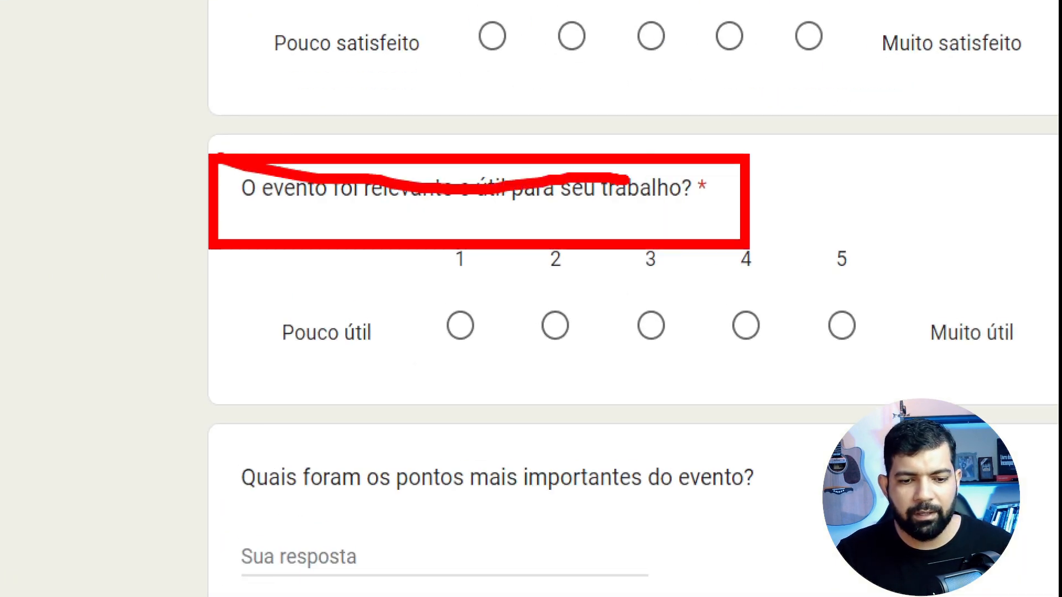
{"action": "key", "text": "Escape"}
- Examine the logistics satisfaction grid and the items it asks respondents to rate
{"action": "scroll", "coordinate": [570, 244], "scroll_direction": "down", "scroll_amount": 6}
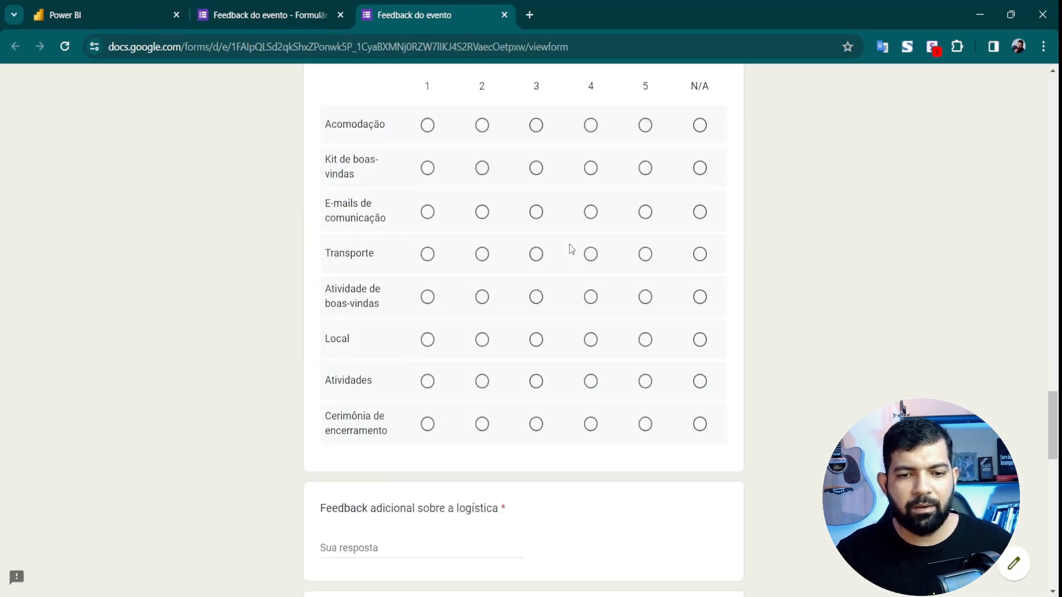
{"action": "scroll", "coordinate": [571, 249], "scroll_direction": "up", "scroll_amount": 3}
{"action": "scroll", "coordinate": [688, 290], "scroll_direction": "down", "scroll_amount": 2}
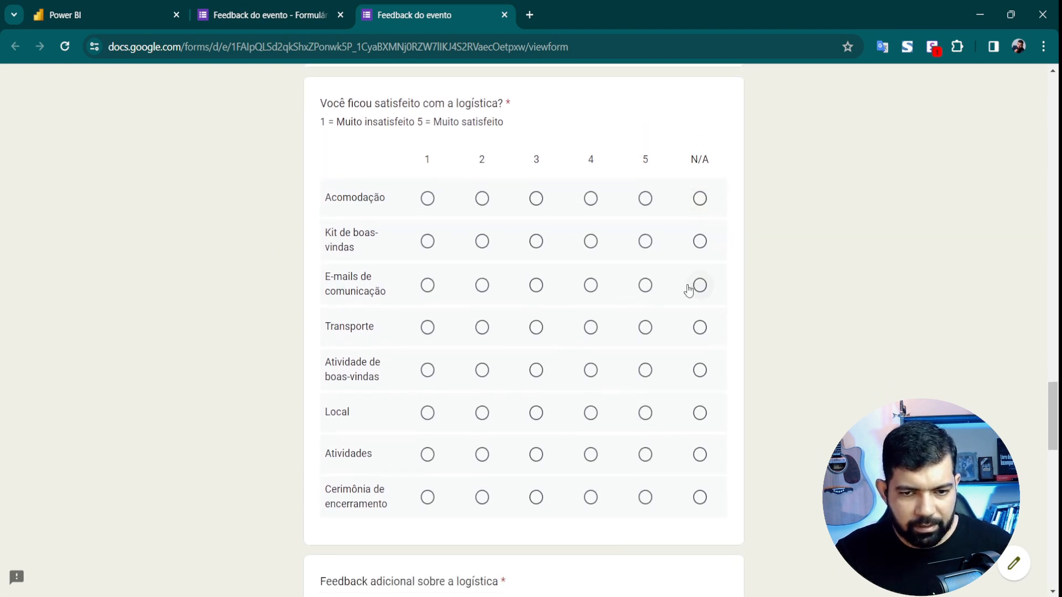
{"action": "key", "text": "ctrl+1"}
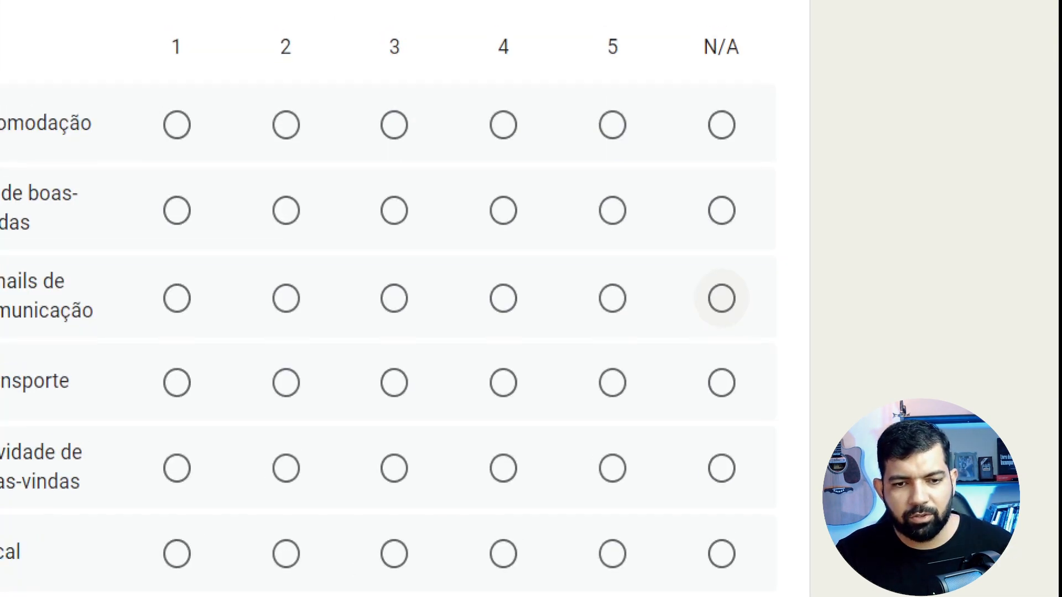
{"action": "left_click", "coordinate": [600, 226]}
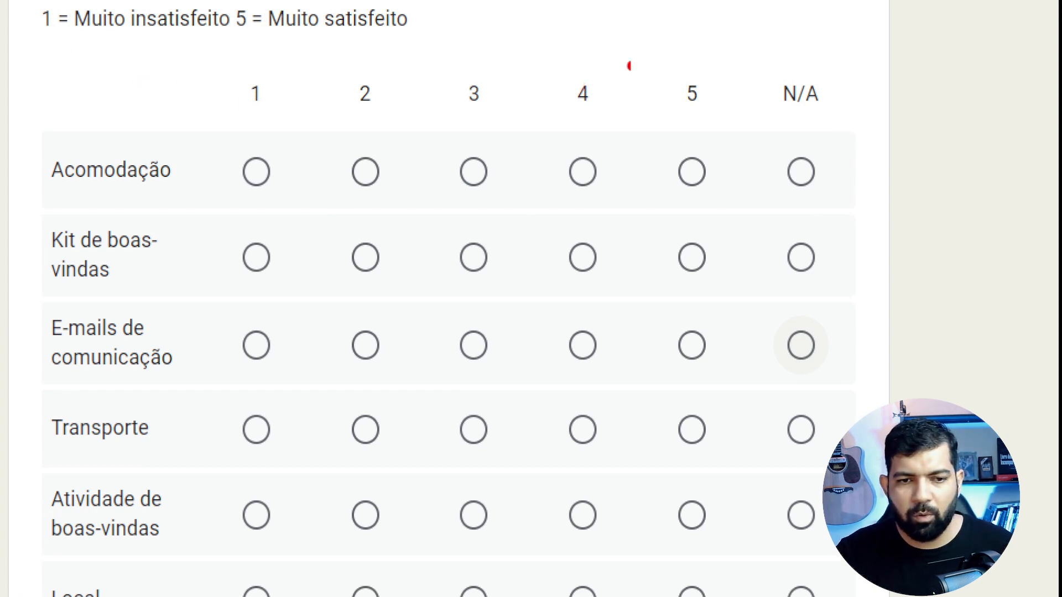
{"action": "left_click_drag", "start_coordinate": [642, 53], "coordinate": [741, 207]}
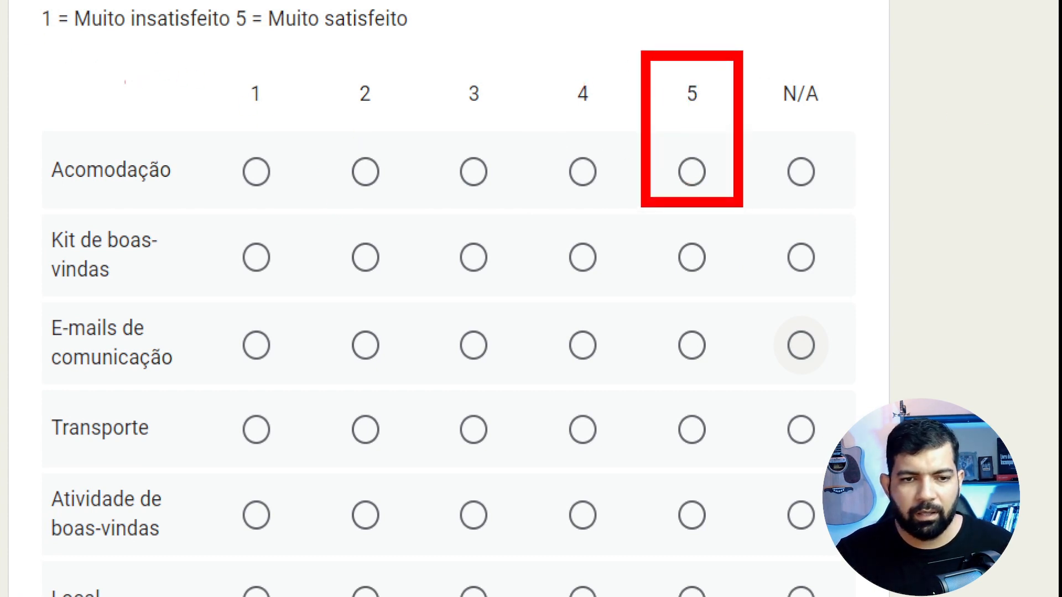
{"action": "mouse_move", "coordinate": [18, 60]}
{"action": "left_mouse_down"}
{"action": "mouse_move", "coordinate": [142, 187]}
{"action": "mouse_move", "coordinate": [178, 196]}
{"action": "left_mouse_up"}
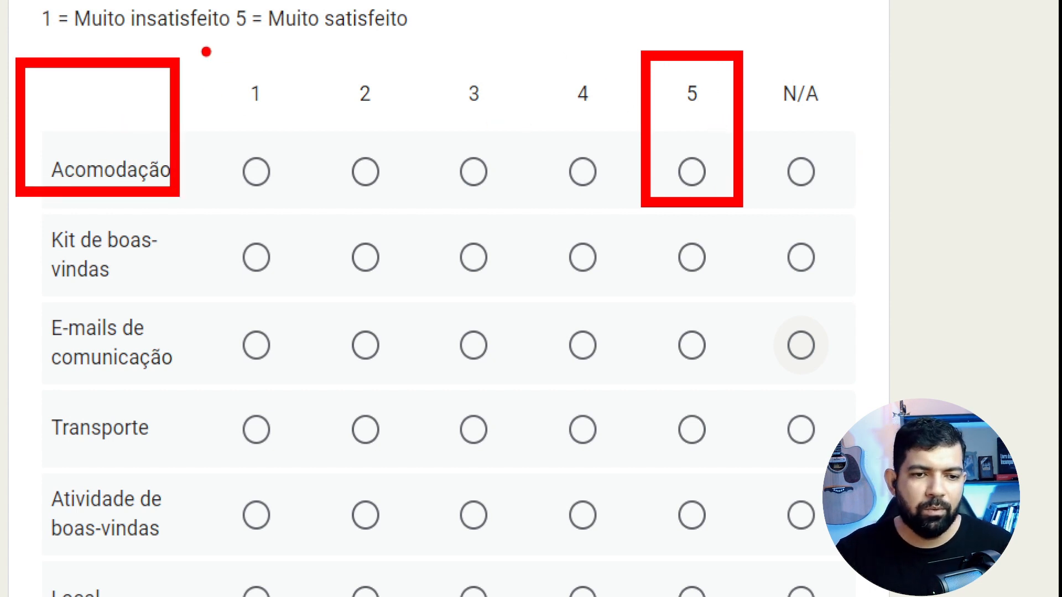
- Examine the logistics grid's rating columns from 1 to 5 and N/A, including the choices for the Transporte row
{"action": "left_click_drag", "start_coordinate": [205, 48], "coordinate": [287, 218]}
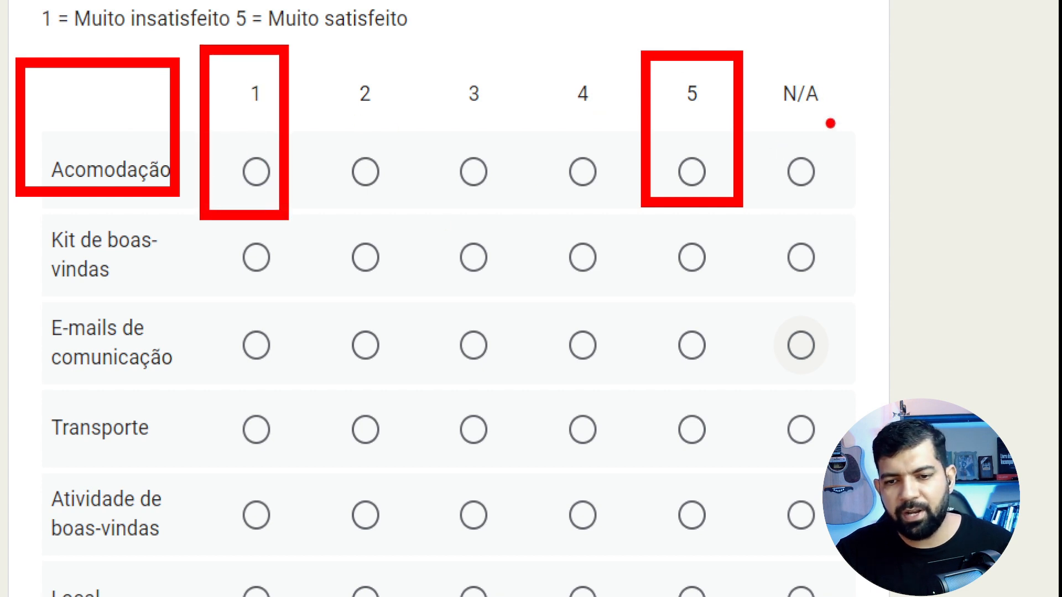
{"action": "mouse_move", "coordinate": [767, 58]}
{"action": "left_mouse_down"}
{"action": "mouse_move", "coordinate": [822, 206]}
{"action": "mouse_move", "coordinate": [852, 215]}
{"action": "left_mouse_up"}
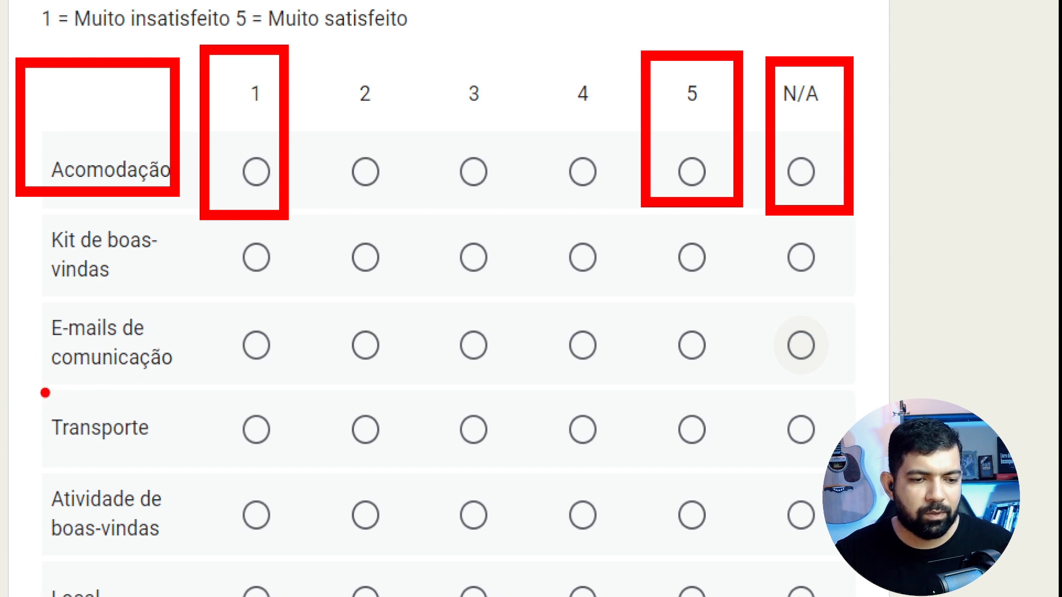
{"action": "mouse_move", "coordinate": [44, 390]}
{"action": "left_mouse_down"}
{"action": "mouse_move", "coordinate": [159, 455]}
{"action": "mouse_move", "coordinate": [186, 457]}
{"action": "left_mouse_up"}
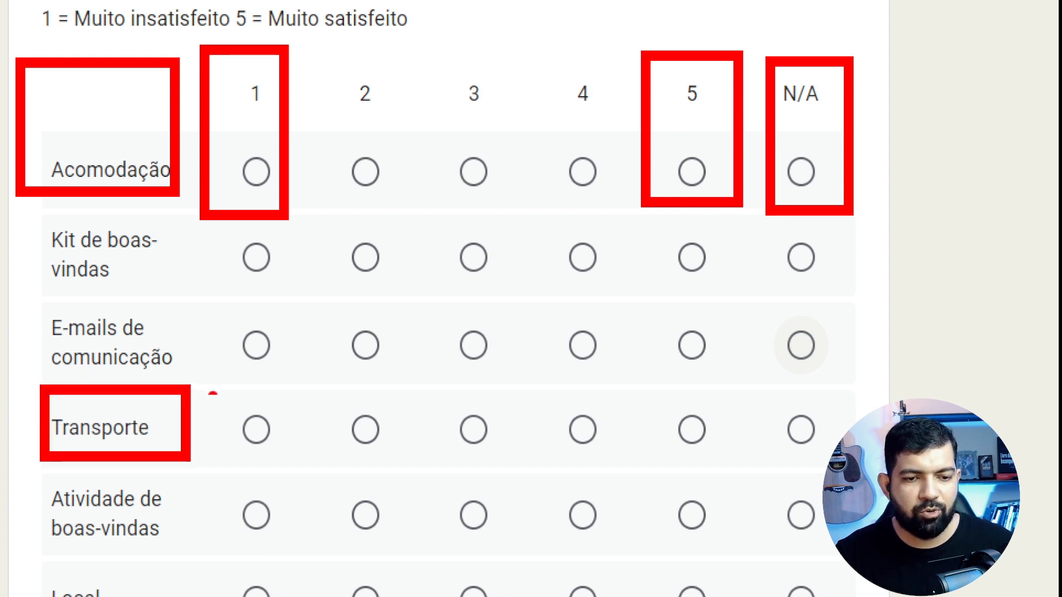
{"action": "left_click_drag", "start_coordinate": [209, 384], "coordinate": [288, 470]}
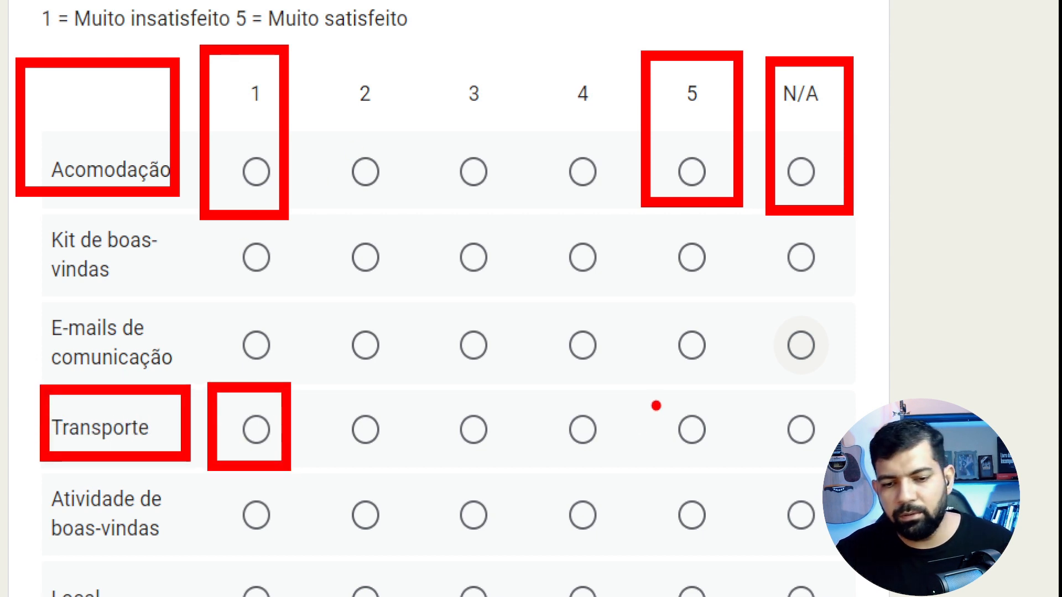
{"action": "left_click_drag", "start_coordinate": [652, 393], "coordinate": [726, 464]}
{"action": "left_click_drag", "start_coordinate": [453, 390], "coordinate": [513, 490]}
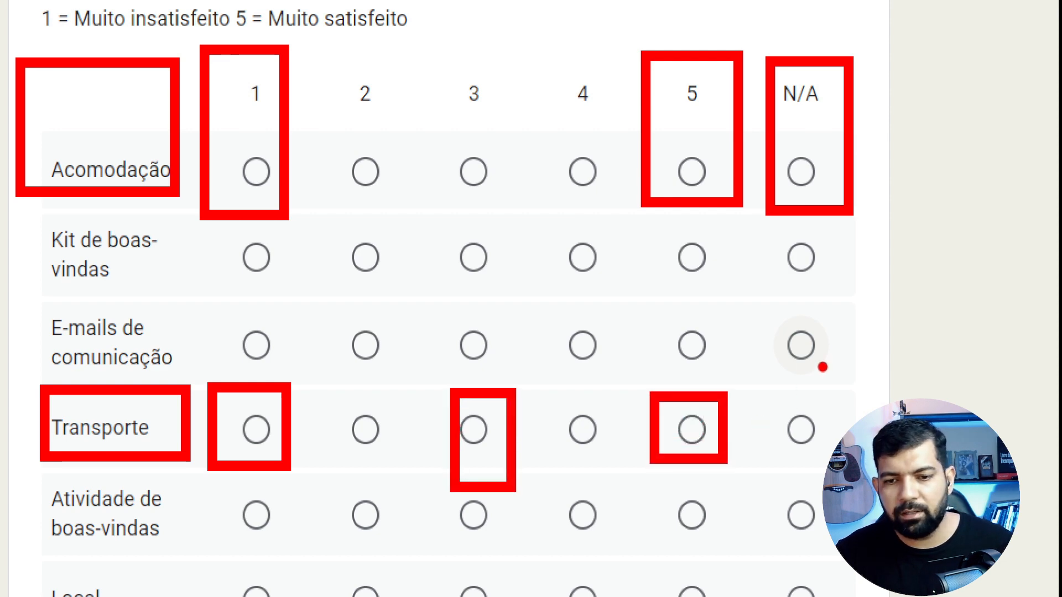
{"action": "left_click_drag", "start_coordinate": [770, 396], "coordinate": [842, 483]}
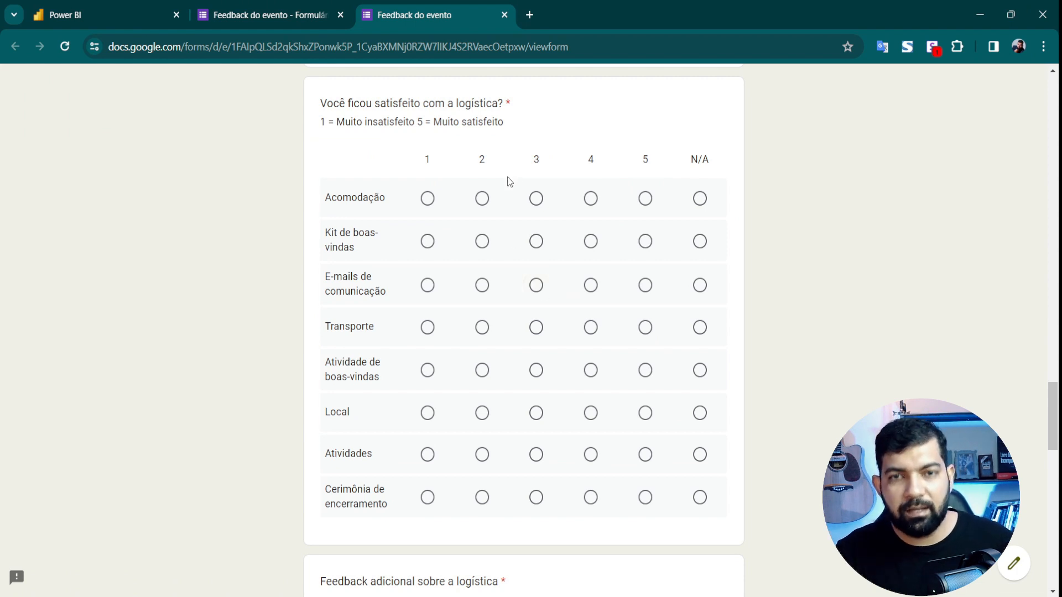
- Review the additional logistics feedback question and the session relevance grid, including its answer columns and the Palestrante 1 and Palestrante 2 rows
{"action": "scroll", "coordinate": [510, 181], "scroll_direction": "down", "scroll_amount": 1}
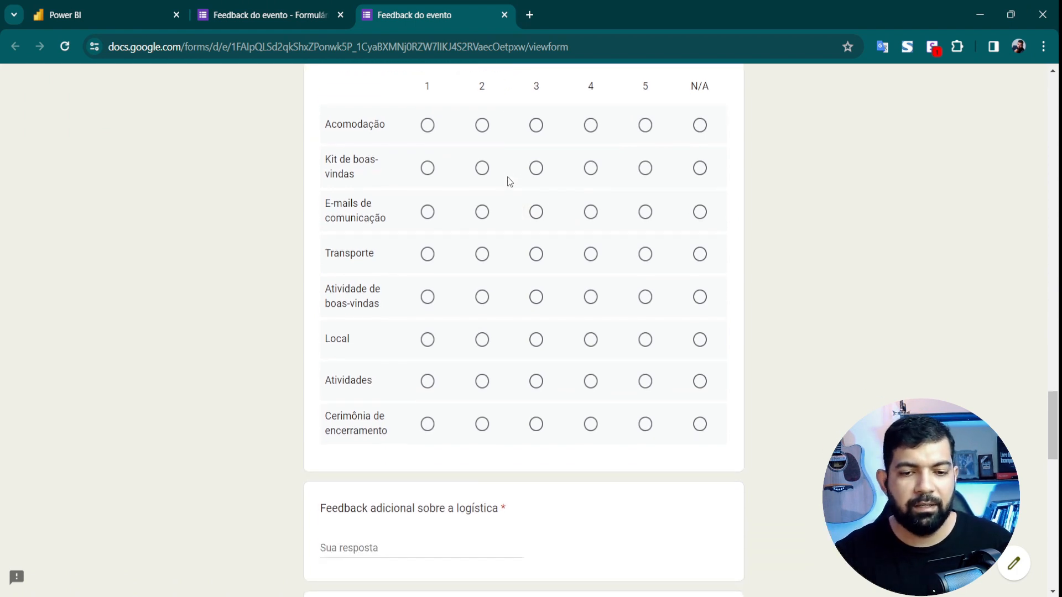
{"action": "scroll", "coordinate": [510, 181], "scroll_direction": "down", "scroll_amount": 4}
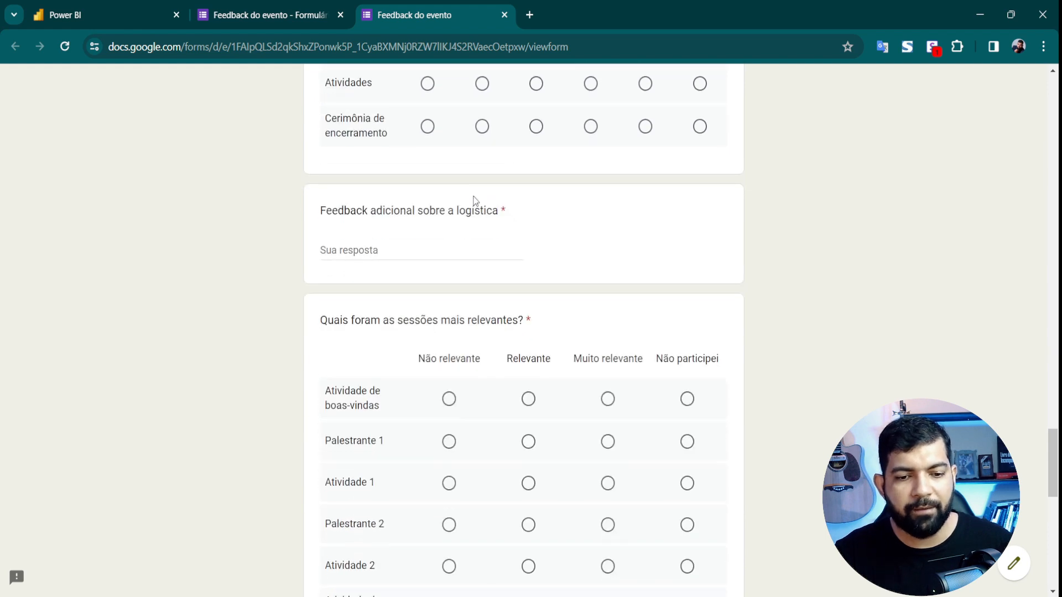
{"action": "scroll", "coordinate": [487, 191], "scroll_direction": "down", "scroll_amount": 2}
{"action": "scroll", "coordinate": [475, 201], "scroll_direction": "down", "scroll_amount": 2}
{"action": "scroll", "coordinate": [474, 201], "scroll_direction": "up", "scroll_amount": 2}
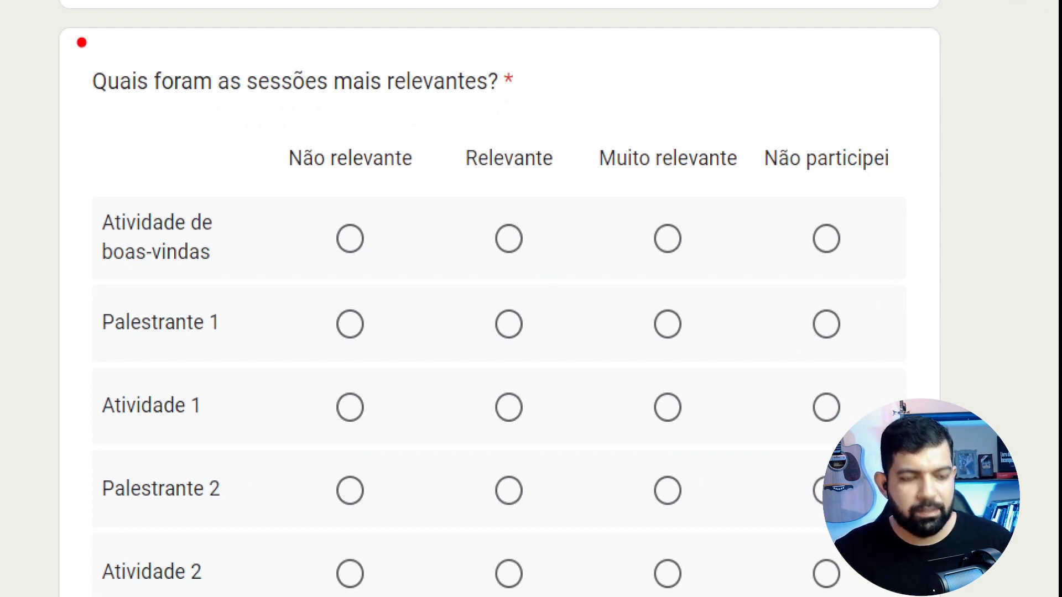
{"action": "mouse_move", "coordinate": [81, 42]}
{"action": "left_mouse_down"}
{"action": "mouse_move", "coordinate": [145, 64]}
{"action": "mouse_move", "coordinate": [556, 108]}
{"action": "left_mouse_up"}
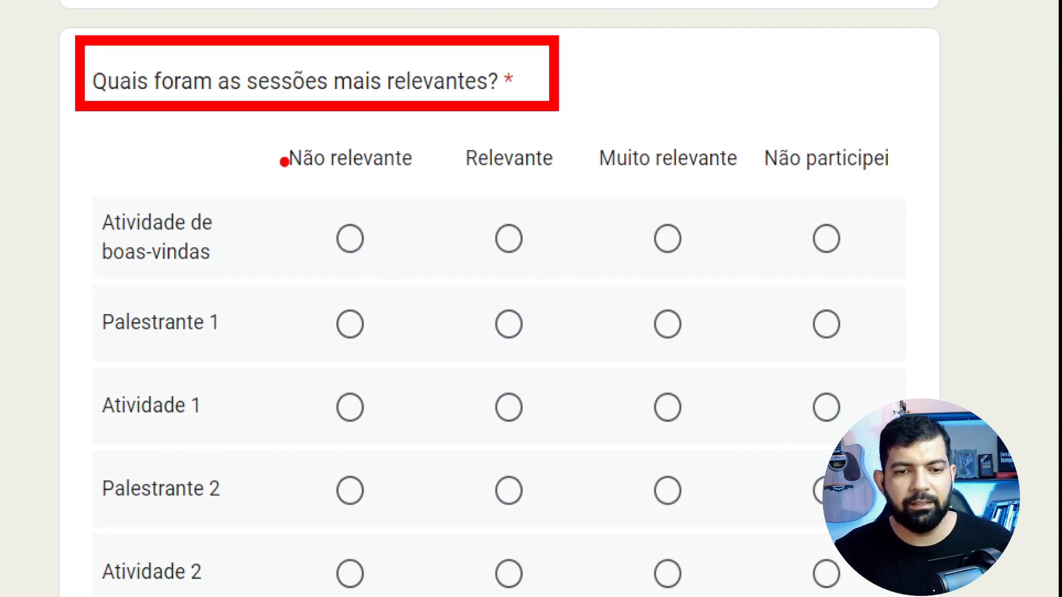
{"action": "mouse_move", "coordinate": [282, 123]}
{"action": "left_mouse_down"}
{"action": "mouse_move", "coordinate": [435, 173]}
{"action": "mouse_move", "coordinate": [764, 204]}
{"action": "mouse_move", "coordinate": [918, 204]}
{"action": "left_mouse_up"}
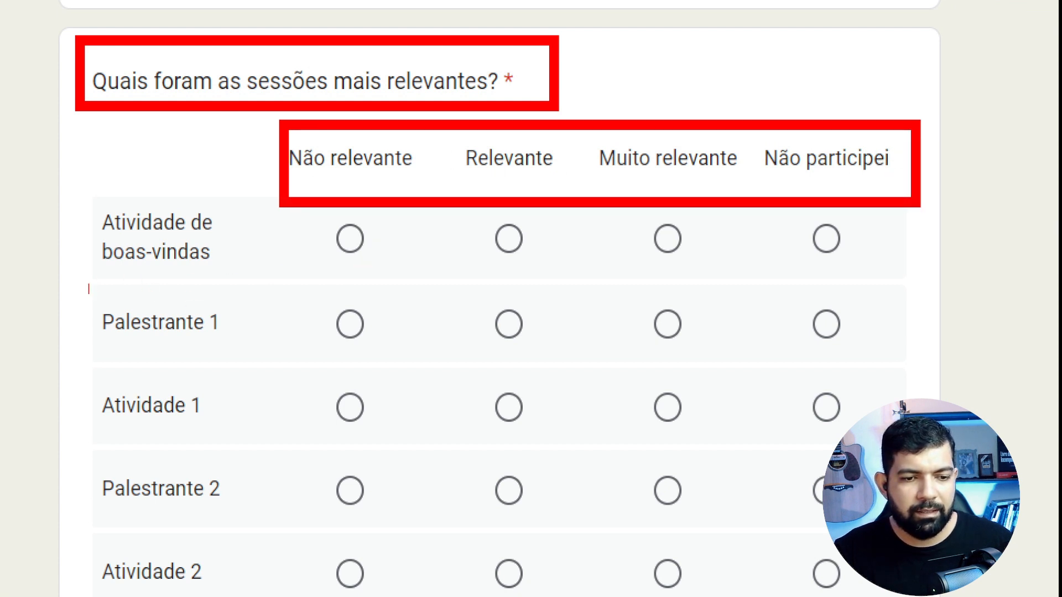
{"action": "mouse_move", "coordinate": [88, 289]}
{"action": "left_mouse_down"}
{"action": "mouse_move", "coordinate": [699, 357]}
{"action": "mouse_move", "coordinate": [896, 365]}
{"action": "left_mouse_up"}
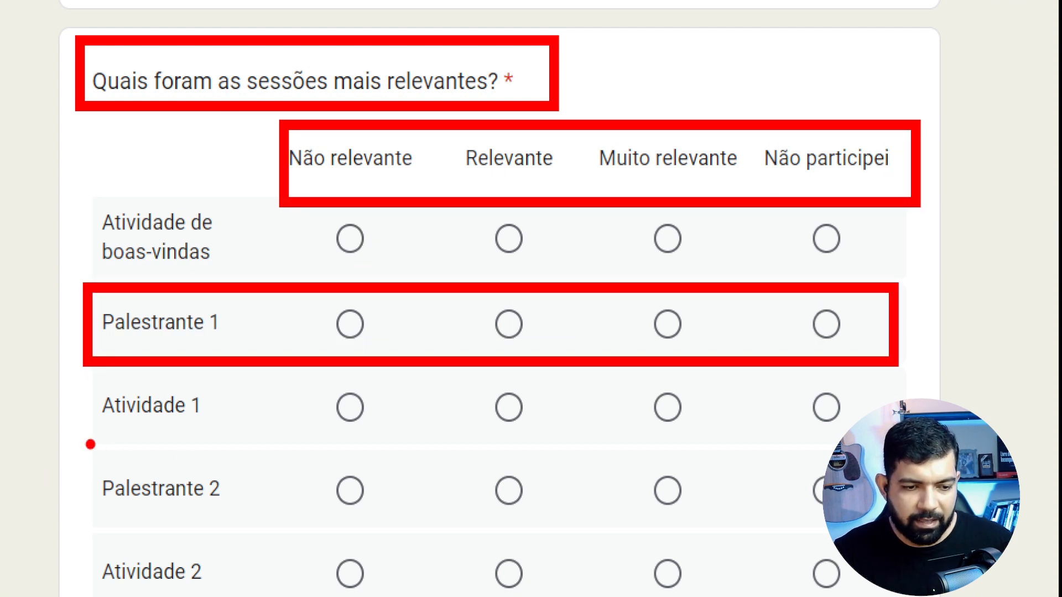
{"action": "mouse_move", "coordinate": [108, 446]}
{"action": "left_mouse_down"}
{"action": "mouse_move", "coordinate": [794, 504]}
{"action": "mouse_move", "coordinate": [835, 535]}
{"action": "left_mouse_up"}
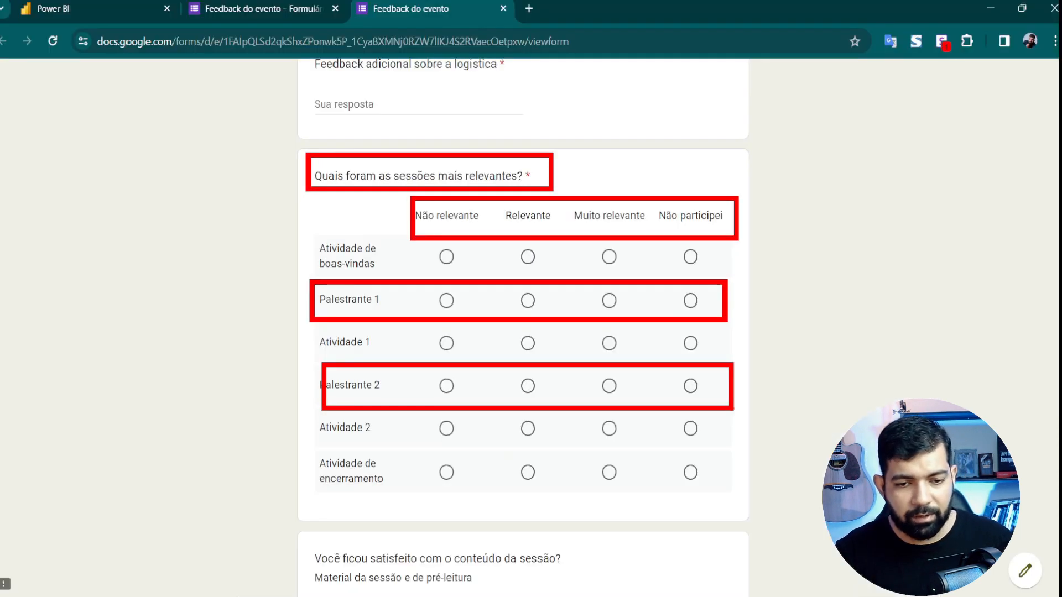
{"action": "key", "text": "Escape"}
{"action": "scroll", "coordinate": [374, 396], "scroll_direction": "up", "scroll_amount": 15}
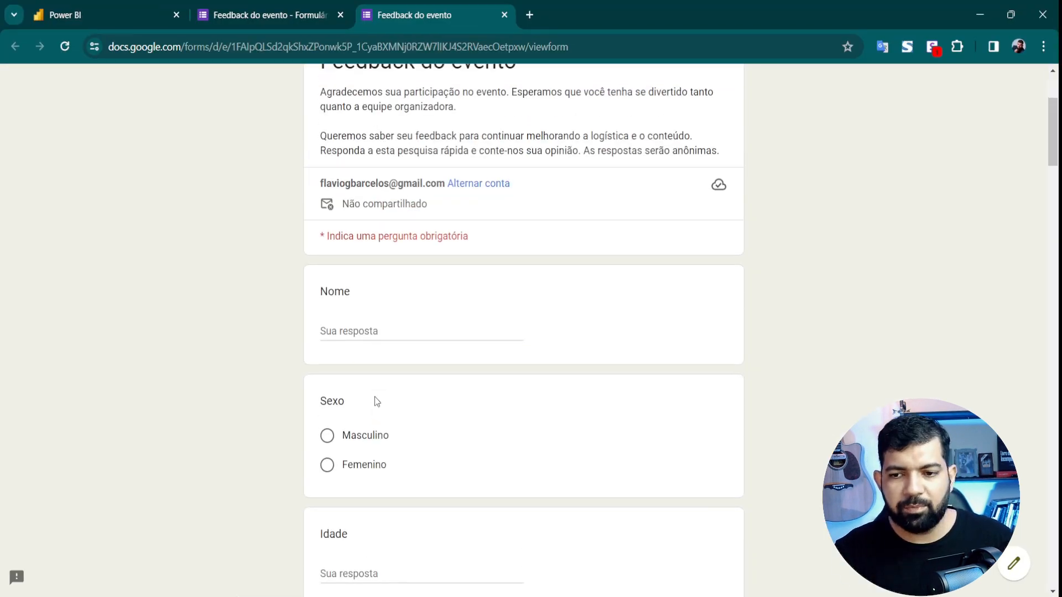
- Return to the "Feedback do evento" form editor and display the collected responses
{"action": "left_click", "coordinate": [276, 11]}
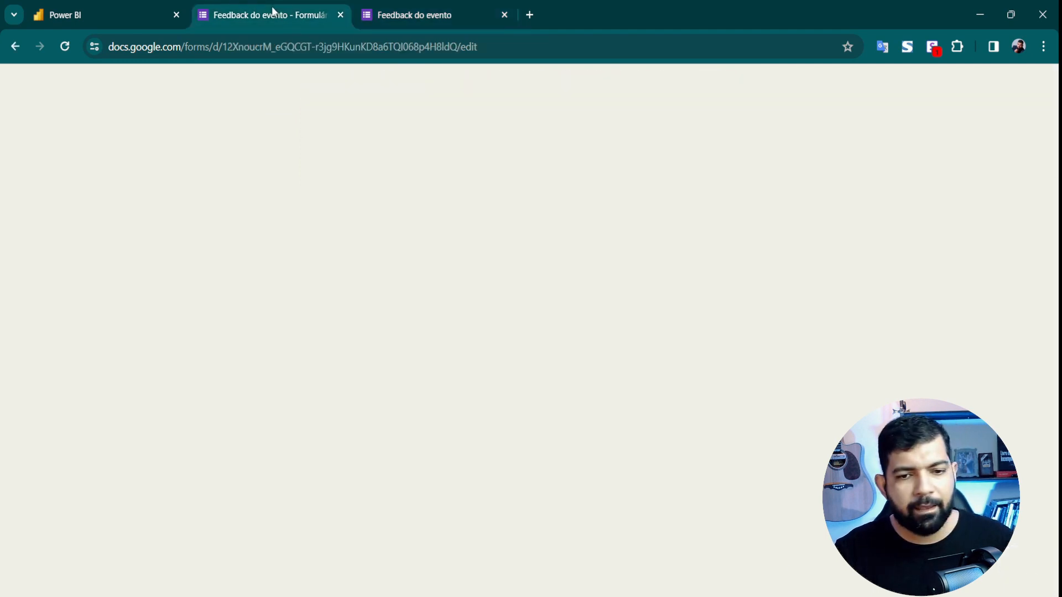
{"action": "left_click", "coordinate": [524, 132]}
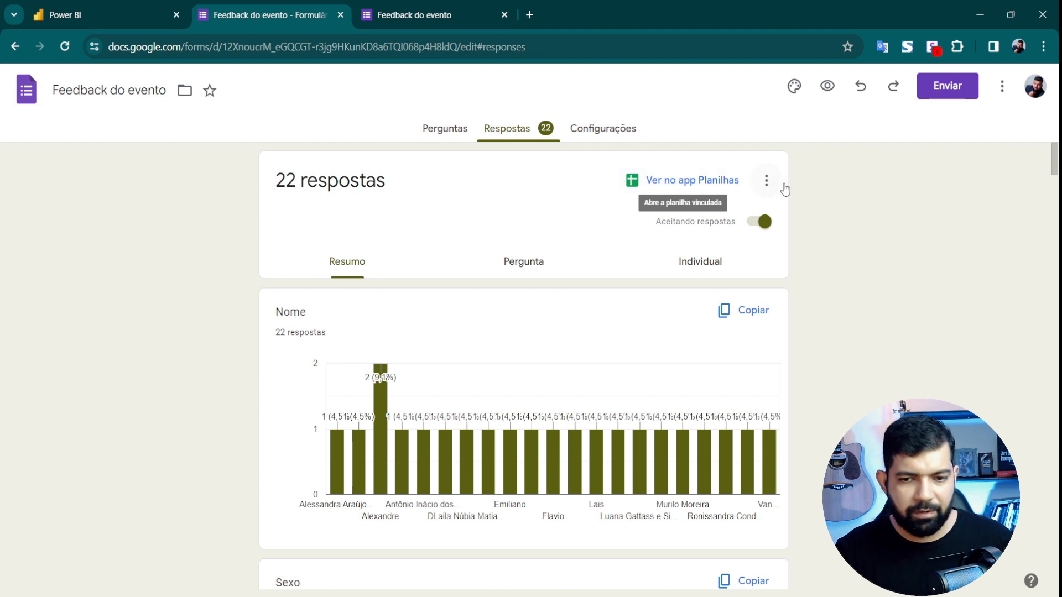
{"action": "left_click", "coordinate": [435, 133]}
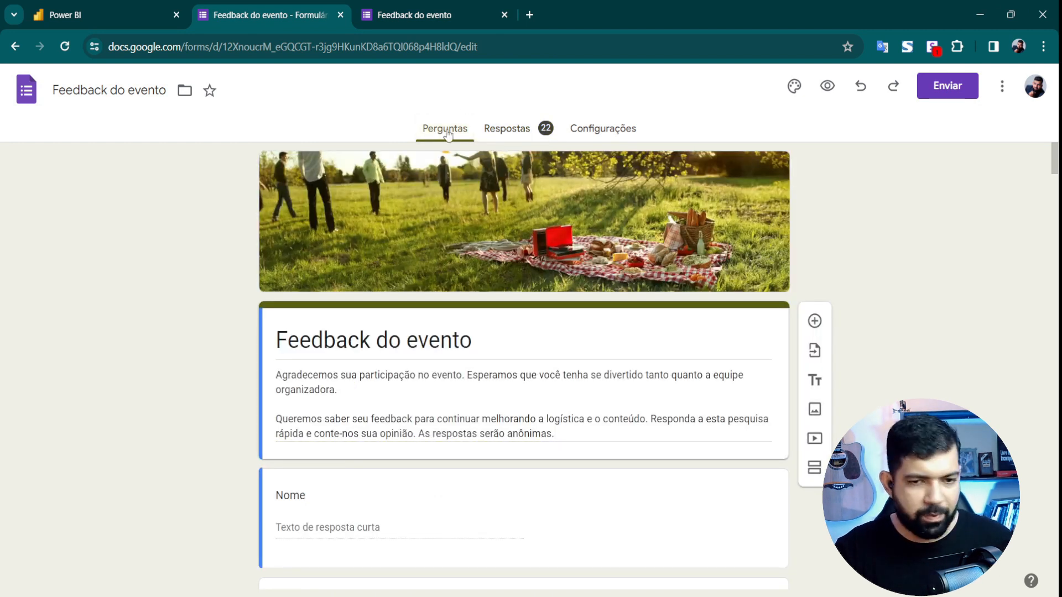
{"action": "left_click", "coordinate": [528, 136]}
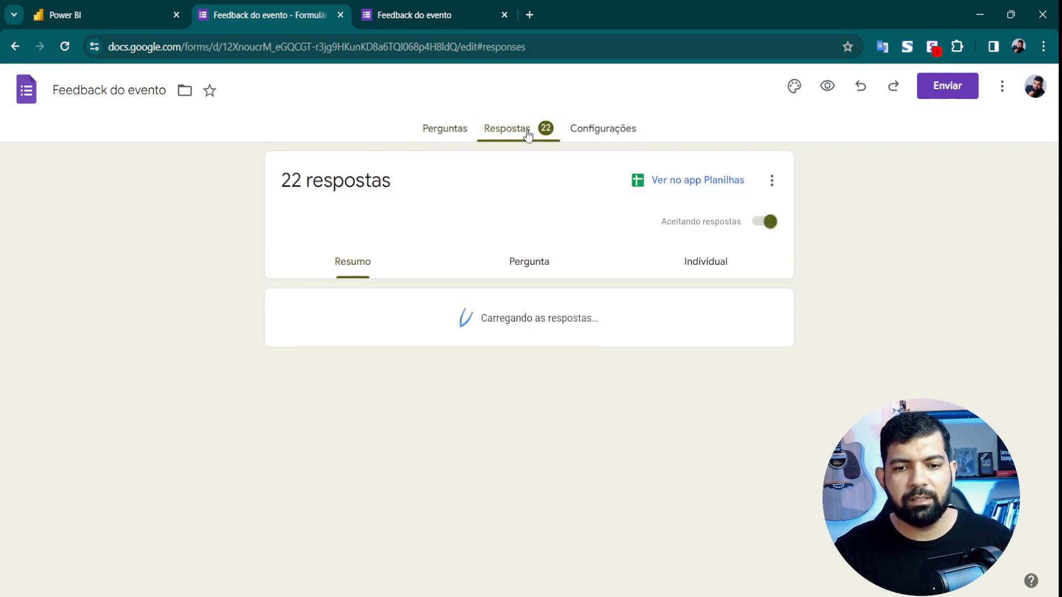
- Open the Google Sheets spreadsheet linked to the form's responses
{"action": "key", "text": "ctrl+1"}
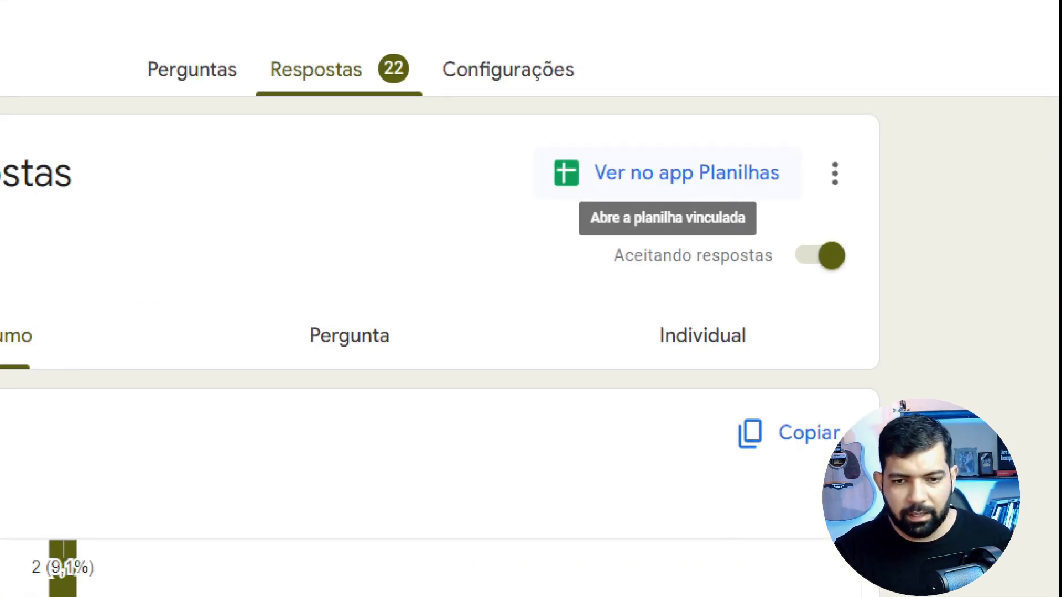
{"action": "left_click", "coordinate": [618, 161]}
{"action": "left_click_drag", "start_coordinate": [615, 160], "coordinate": [808, 208]}
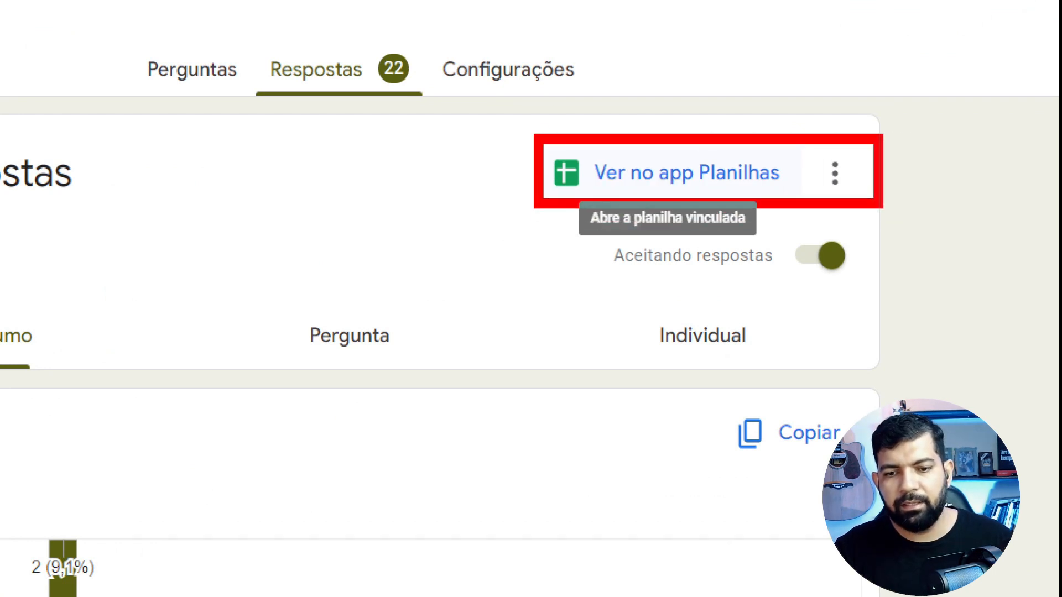
{"action": "key", "text": "Escape"}
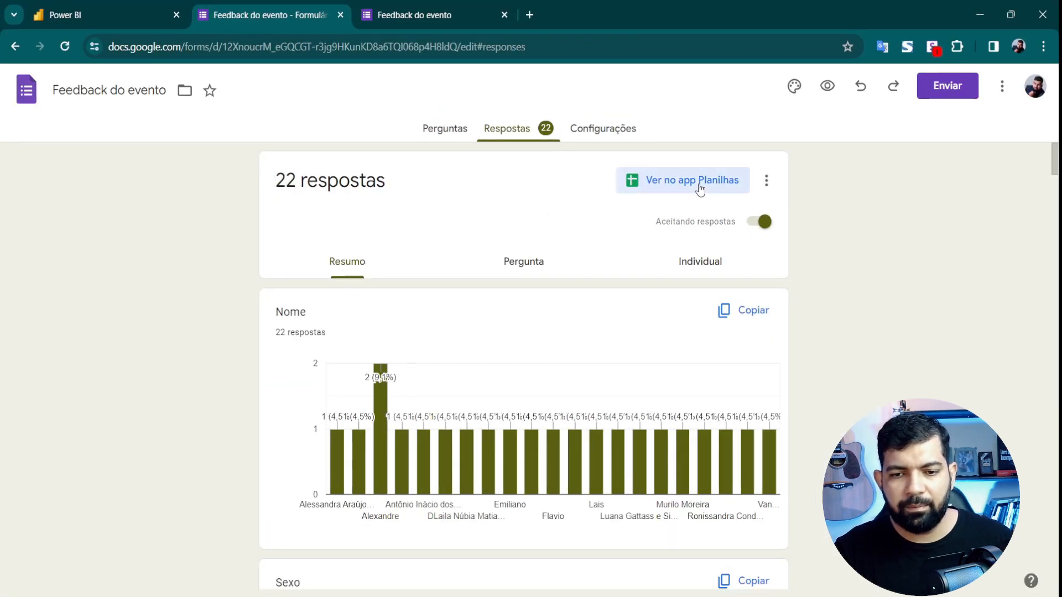
{"action": "left_click", "coordinate": [699, 184]}
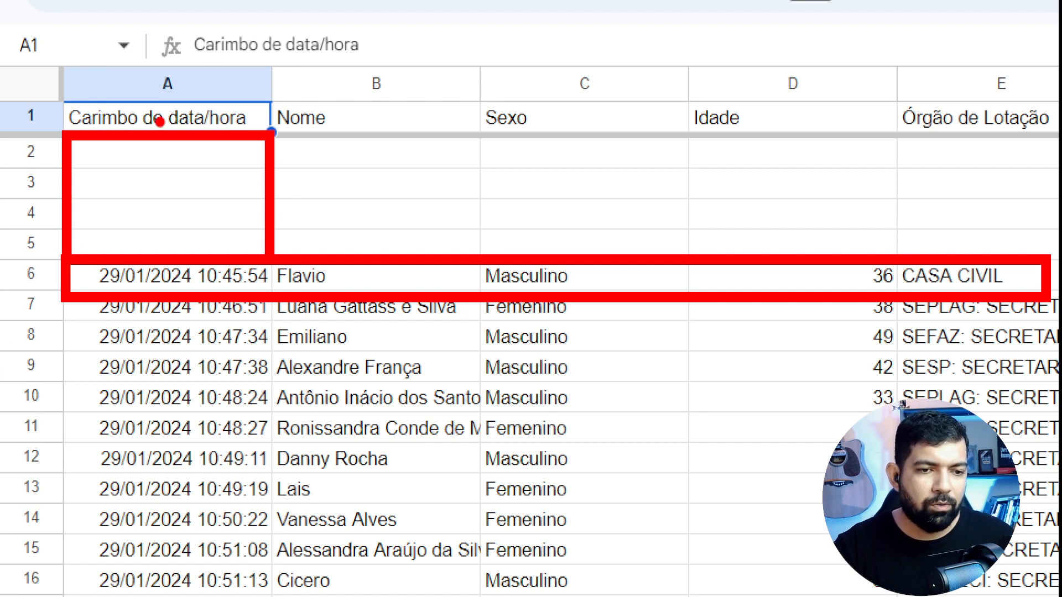
- Examine the response sheet's Carimbo de data/hora column, from its header through rows 2 to 5 to the first response in row 6
{"action": "left_click_drag", "start_coordinate": [143, 154], "coordinate": [204, 154]}
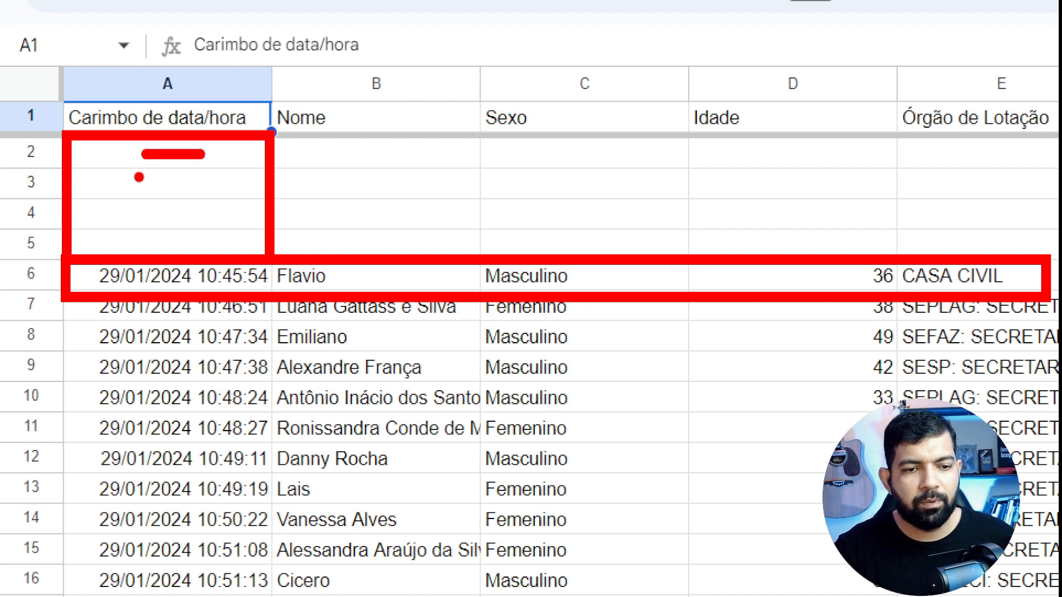
{"action": "left_click_drag", "start_coordinate": [139, 177], "coordinate": [202, 177]}
{"action": "left_click_drag", "start_coordinate": [145, 207], "coordinate": [192, 210]}
{"action": "left_click_drag", "start_coordinate": [155, 241], "coordinate": [212, 227]}
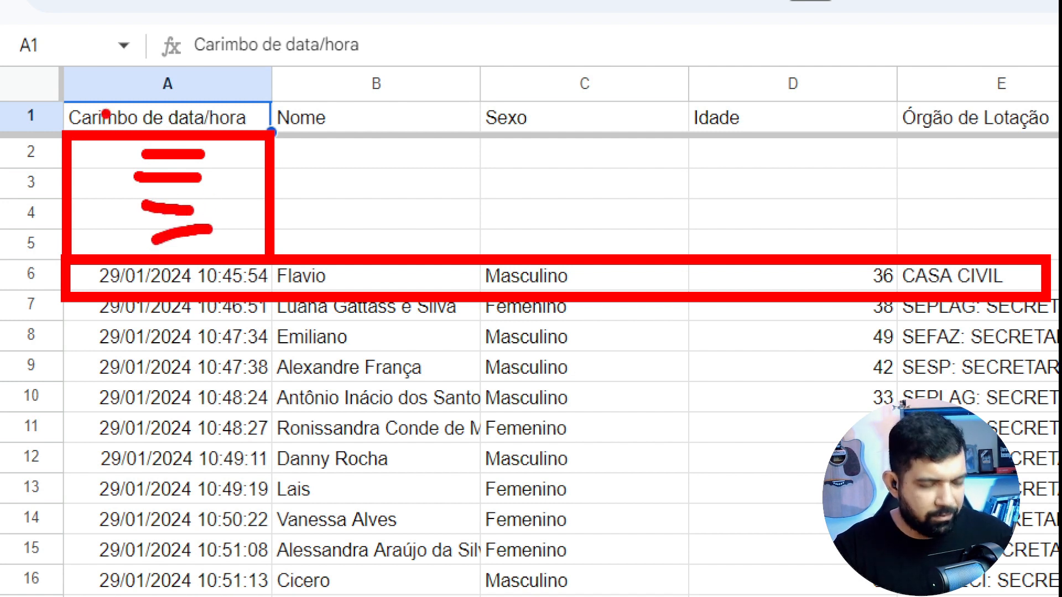
{"action": "mouse_move", "coordinate": [58, 95]}
{"action": "left_mouse_down"}
{"action": "mouse_move", "coordinate": [194, 163]}
{"action": "mouse_move", "coordinate": [274, 157]}
{"action": "mouse_move", "coordinate": [280, 145]}
{"action": "left_mouse_up"}
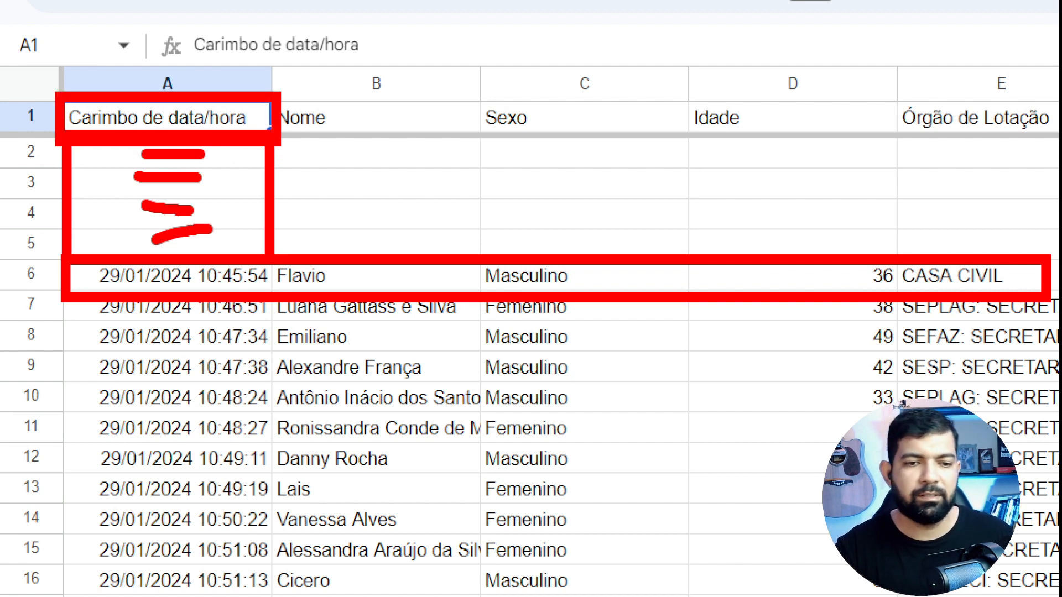
{"action": "mouse_move", "coordinate": [57, 92]}
{"action": "left_mouse_down"}
{"action": "mouse_move", "coordinate": [220, 276]}
{"action": "mouse_move", "coordinate": [284, 300]}
{"action": "left_mouse_up"}
{"action": "mouse_move", "coordinate": [241, 154]}
{"action": "left_mouse_down"}
{"action": "mouse_move", "coordinate": [263, 150]}
{"action": "mouse_move", "coordinate": [264, 174]}
{"action": "left_mouse_up"}
{"action": "left_click_drag", "start_coordinate": [234, 217], "coordinate": [264, 205]}
{"action": "left_click_drag", "start_coordinate": [247, 240], "coordinate": [265, 237]}
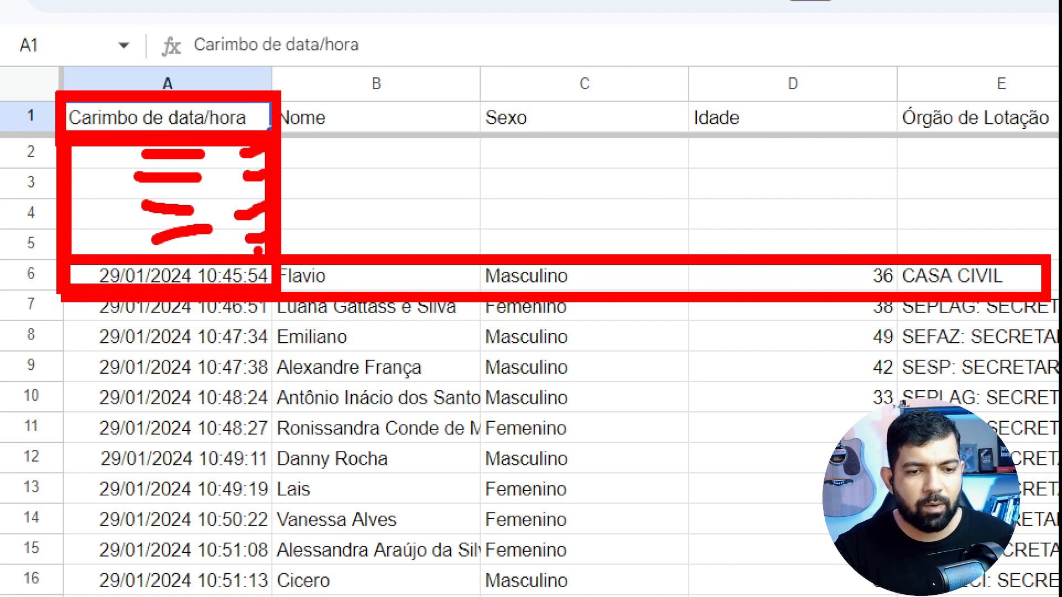
{"action": "left_click_drag", "start_coordinate": [238, 281], "coordinate": [284, 267]}
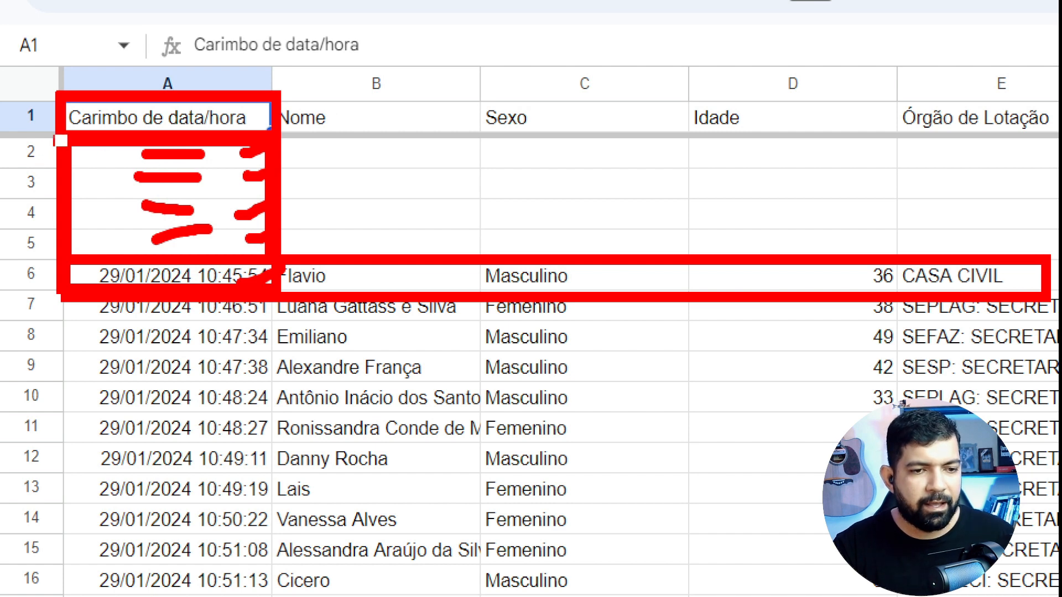
{"action": "left_click_drag", "start_coordinate": [54, 136], "coordinate": [285, 259]}
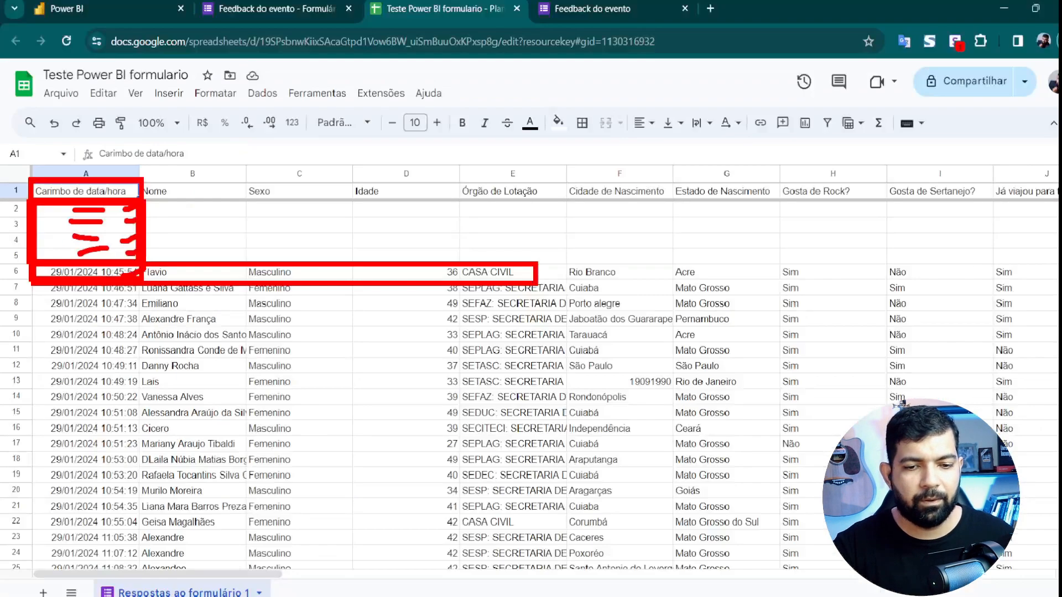
{"action": "key", "text": "Escape"}
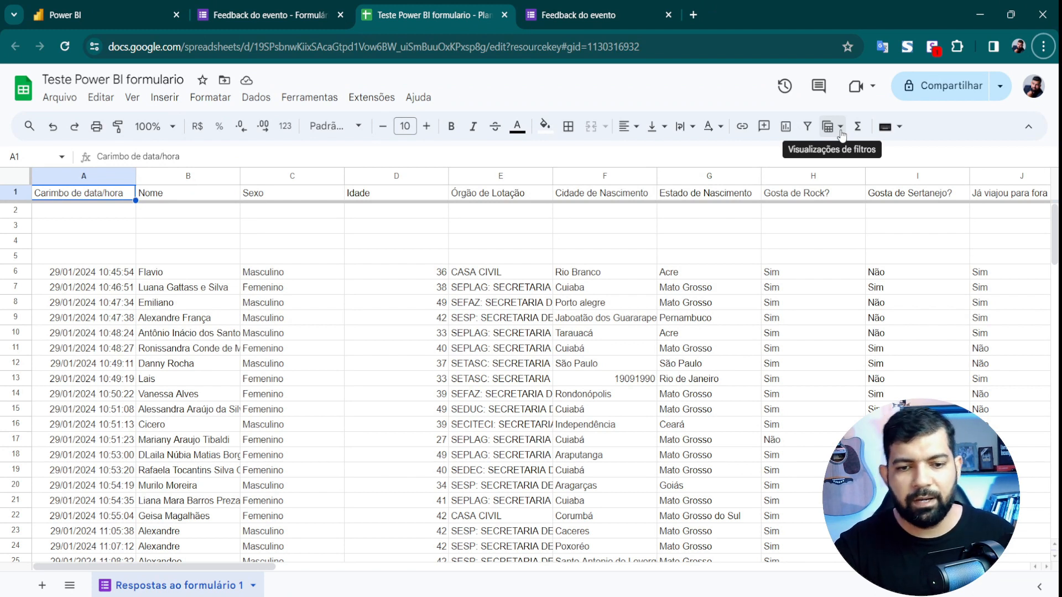
- Copy the sharing link of the "Teste Power BI formulario" spreadsheet
{"action": "left_click", "coordinate": [947, 86]}
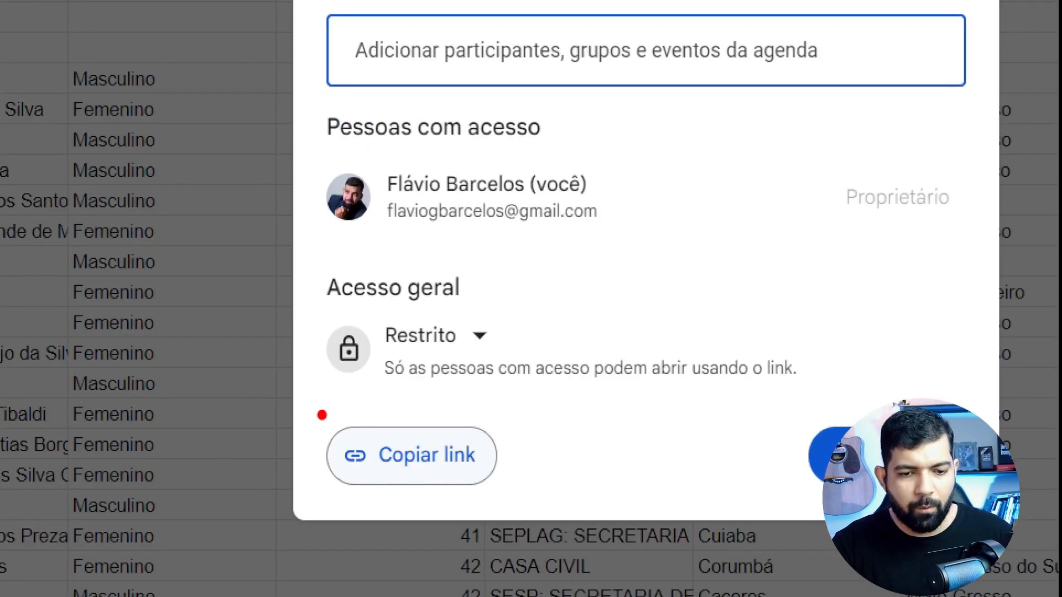
{"action": "left_click_drag", "start_coordinate": [365, 438], "coordinate": [460, 485]}
{"action": "left_click_drag", "start_coordinate": [315, 407], "coordinate": [546, 504]}
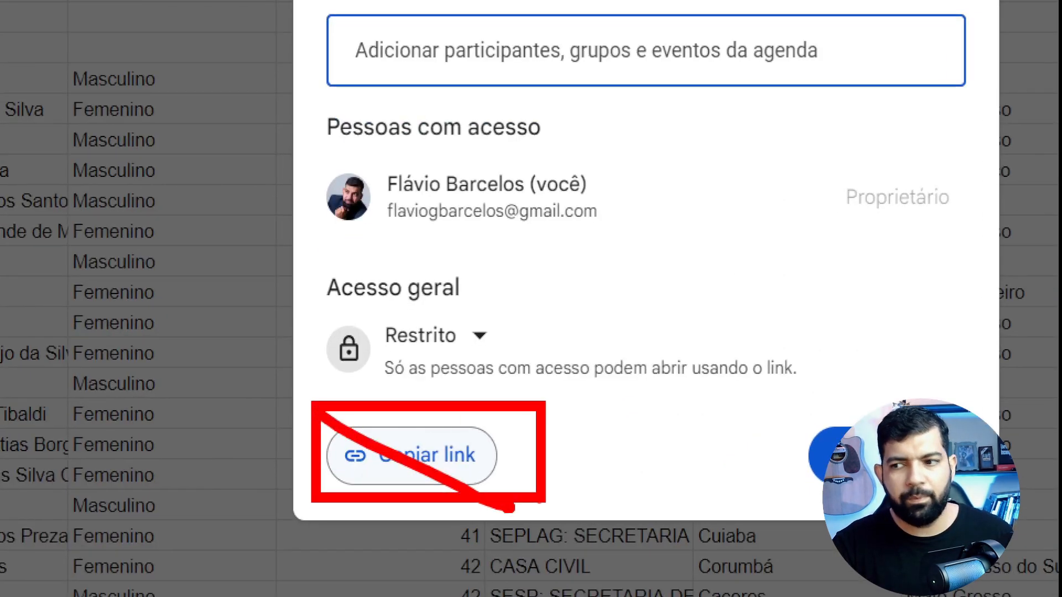
{"action": "left_click", "coordinate": [424, 461]}
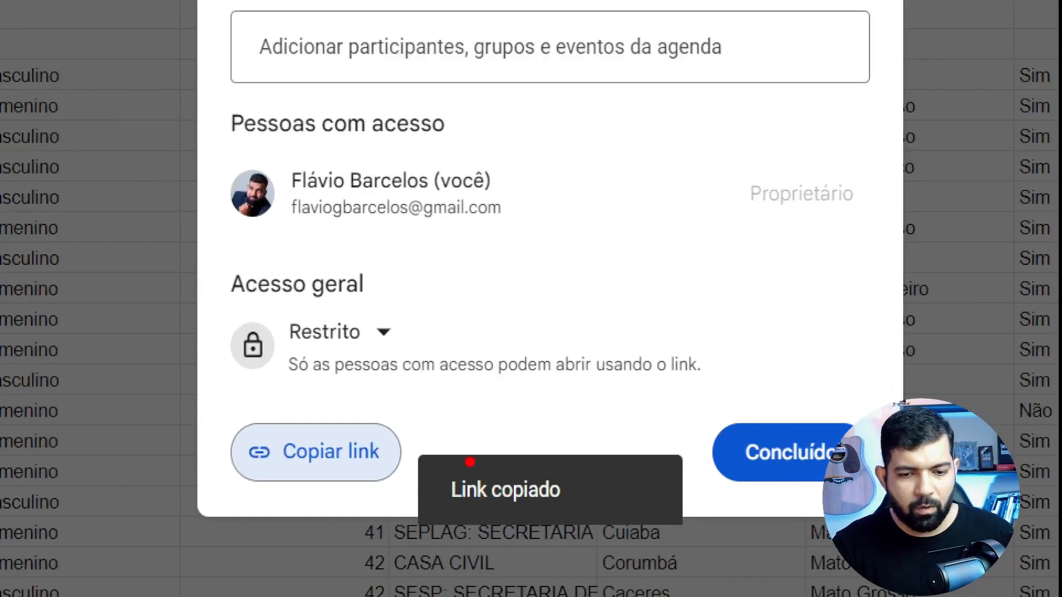
{"action": "mouse_move", "coordinate": [463, 452]}
{"action": "left_mouse_down"}
{"action": "mouse_move", "coordinate": [594, 530]}
{"action": "mouse_move", "coordinate": [598, 501]}
{"action": "left_mouse_up"}
- Switch to the untitled Power BI Desktop window and start a new blank report
{"action": "left_click", "coordinate": [502, 596]}
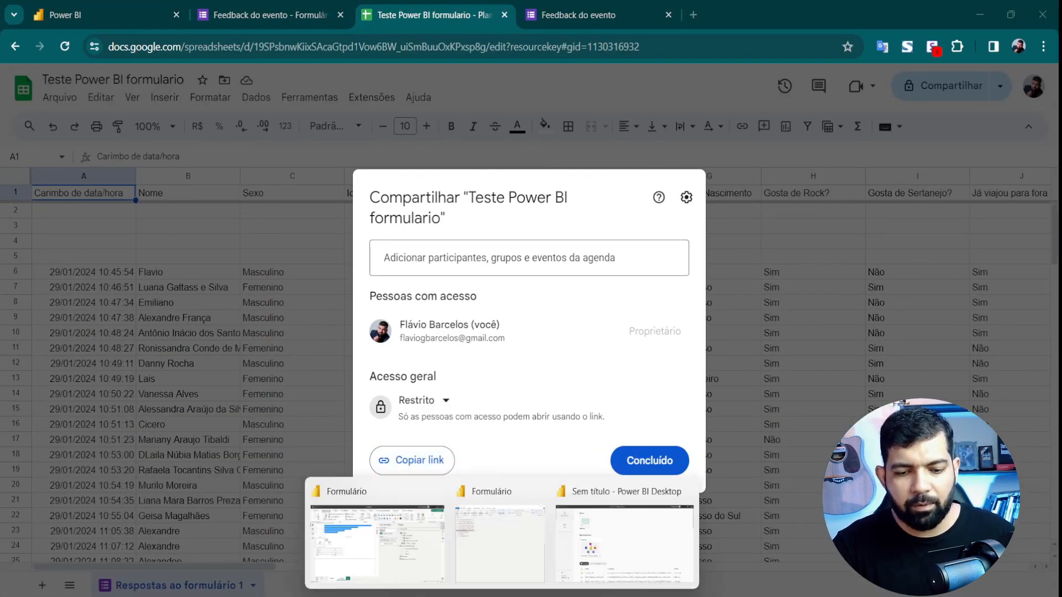
{"action": "left_click", "coordinate": [573, 547]}
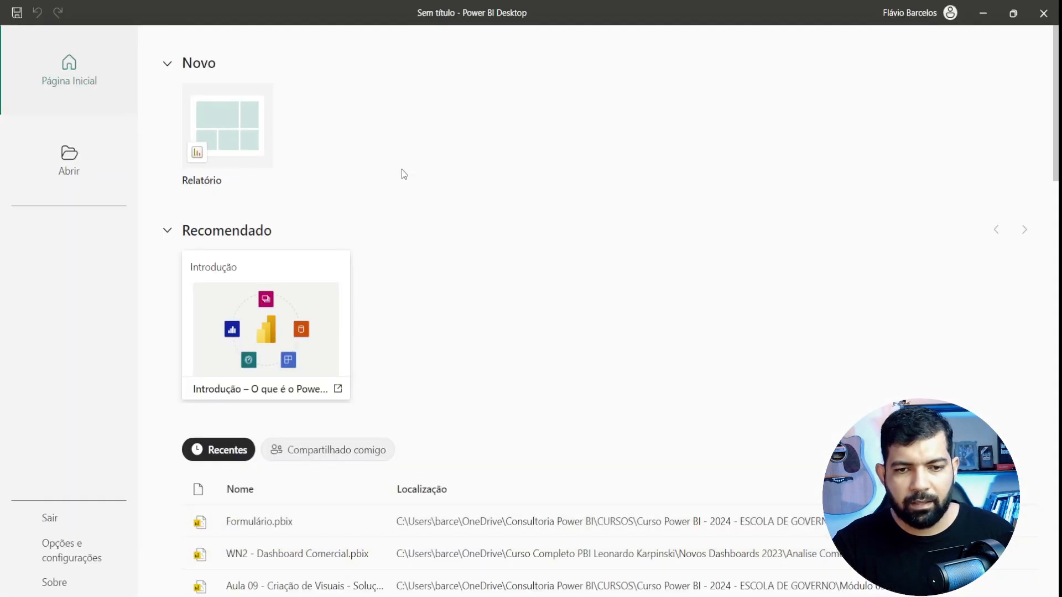
{"action": "left_click", "coordinate": [260, 144]}
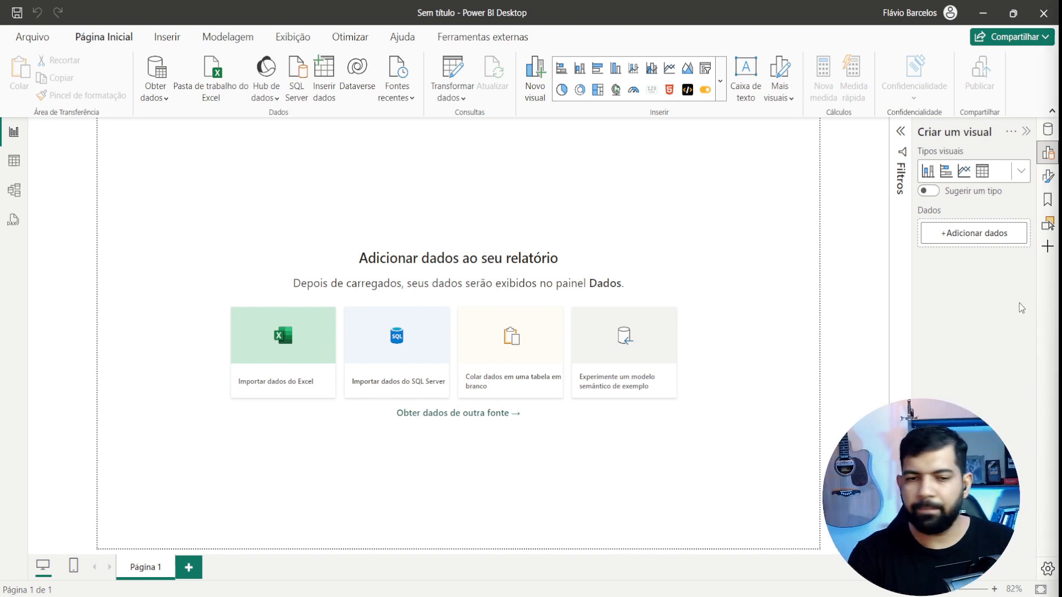
- Search the data sources for "google", choose the Planilhas Google connector and accept its third-party service notice
{"action": "left_click", "coordinate": [159, 97]}
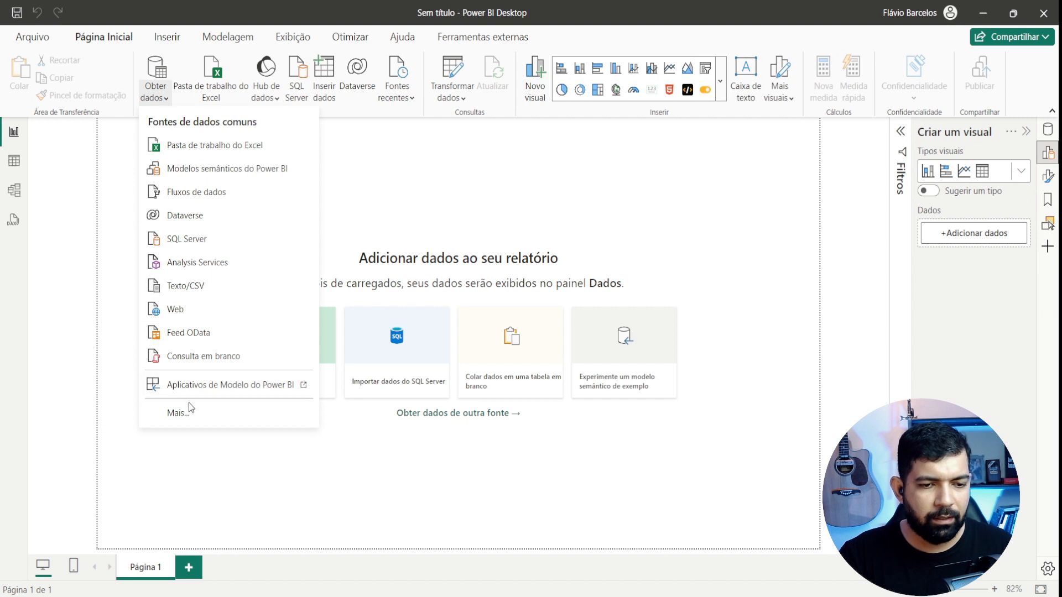
{"action": "left_click", "coordinate": [177, 413]}
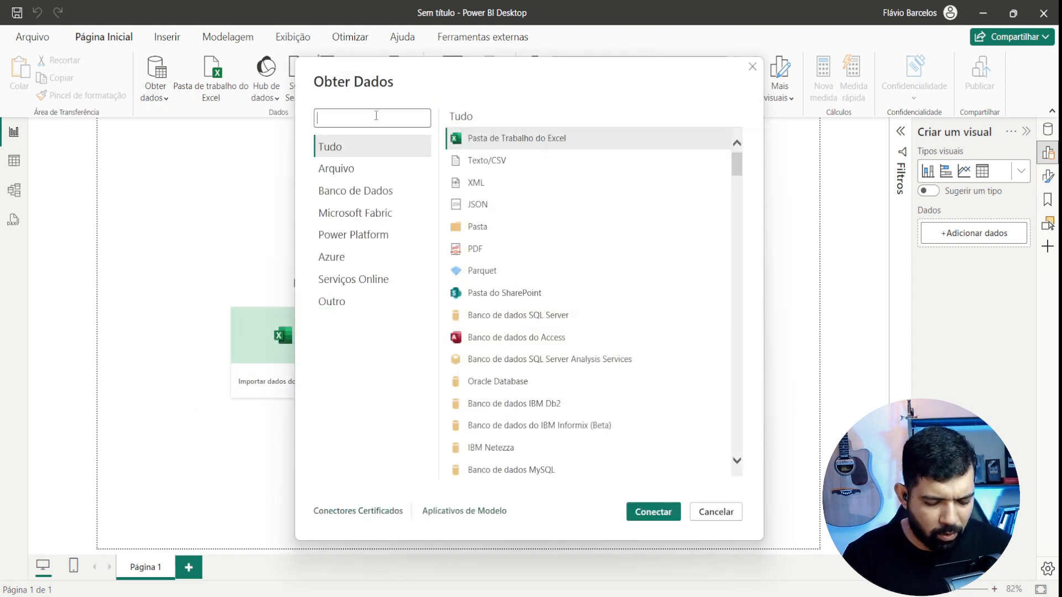
{"action": "type", "text": "go"}
{"action": "key", "text": "BackSpace"}
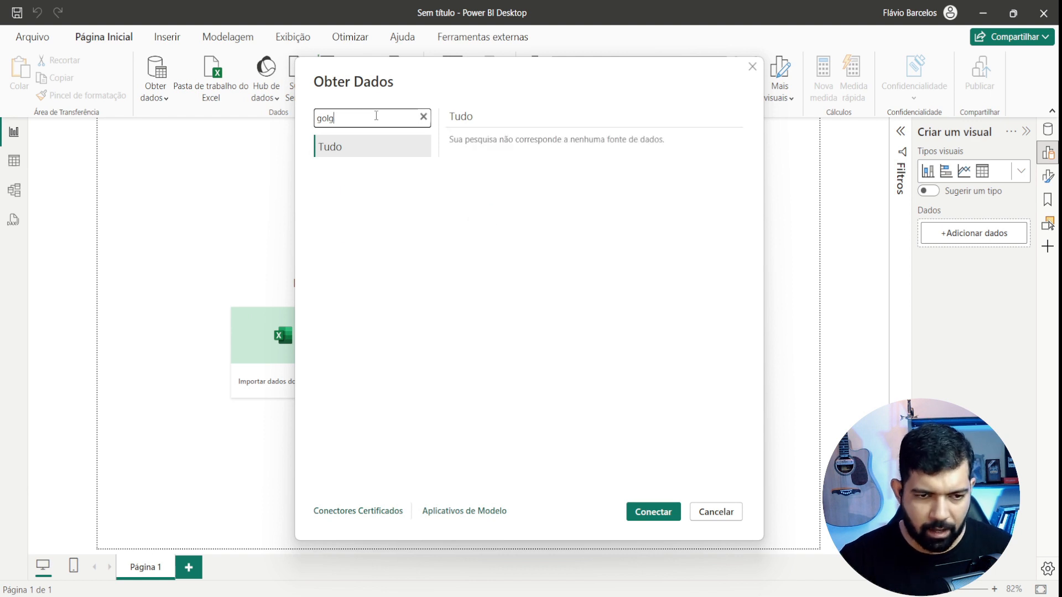
{"action": "type", "text": "ogle"}
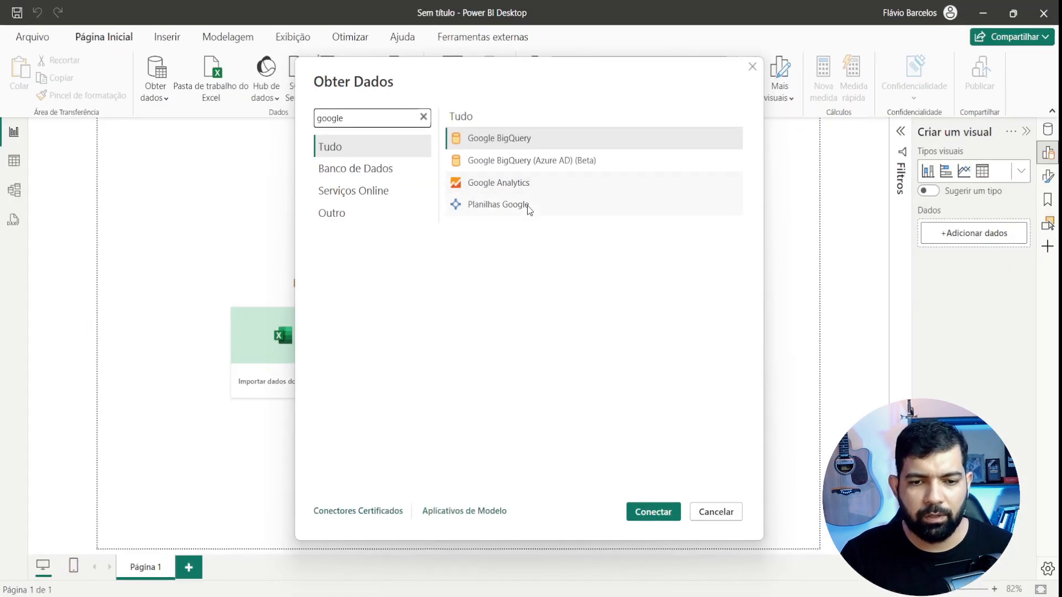
{"action": "left_click", "coordinate": [484, 195]}
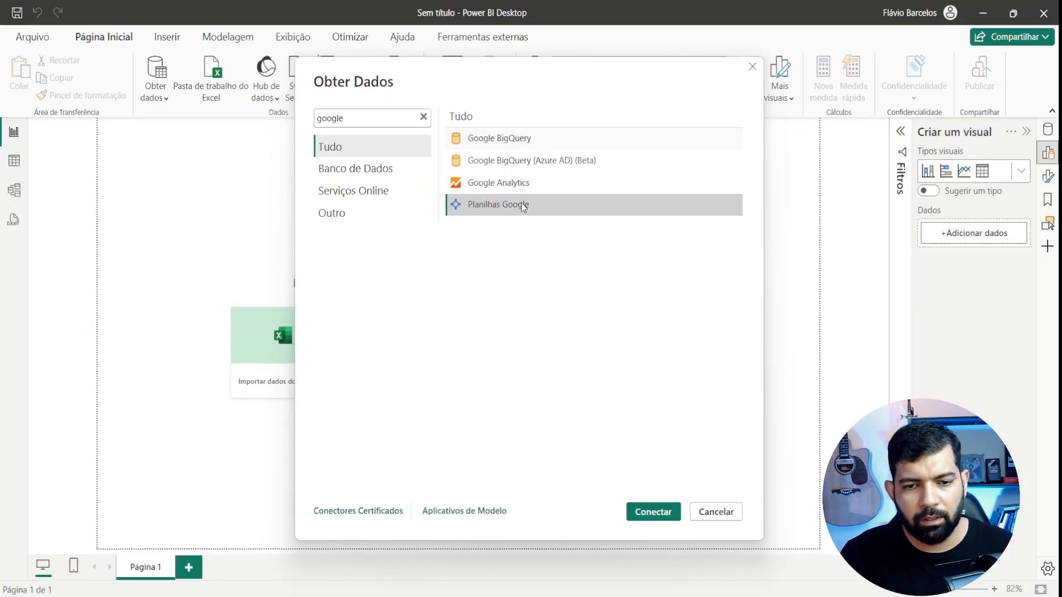
{"action": "left_click", "coordinate": [655, 513]}
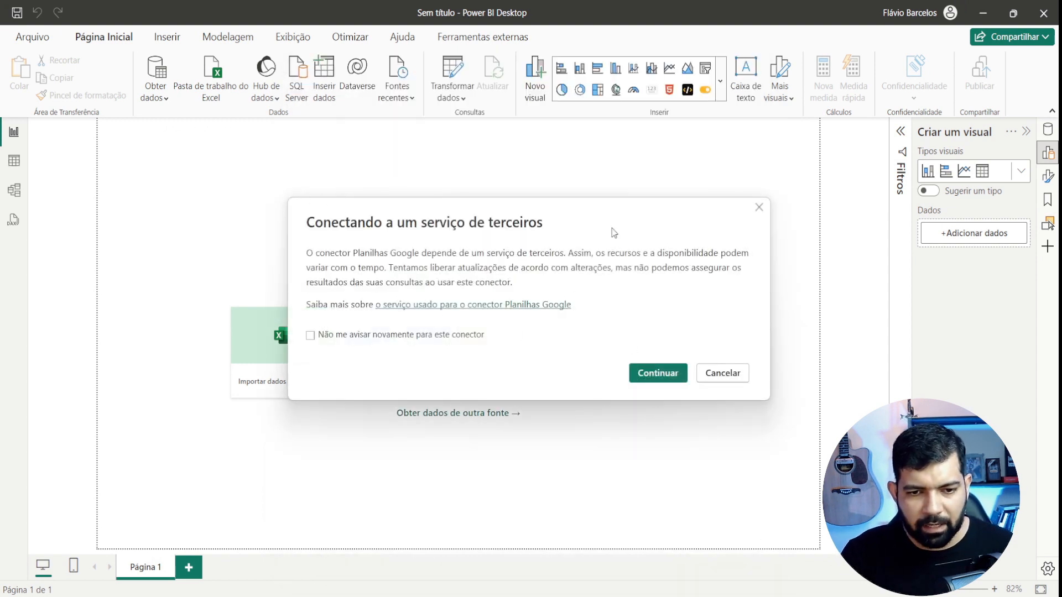
{"action": "left_click", "coordinate": [658, 374]}
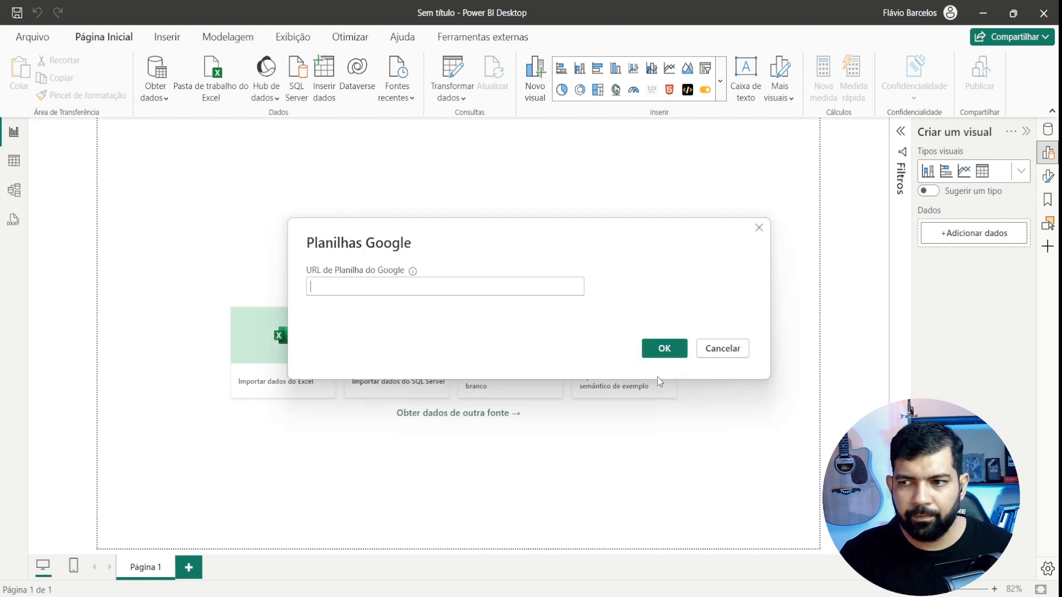
- Supply the copied sharing link as the Google spreadsheet URL and authorize Power BI Desktop with the Google account
{"action": "key", "text": "ctrl+v"}
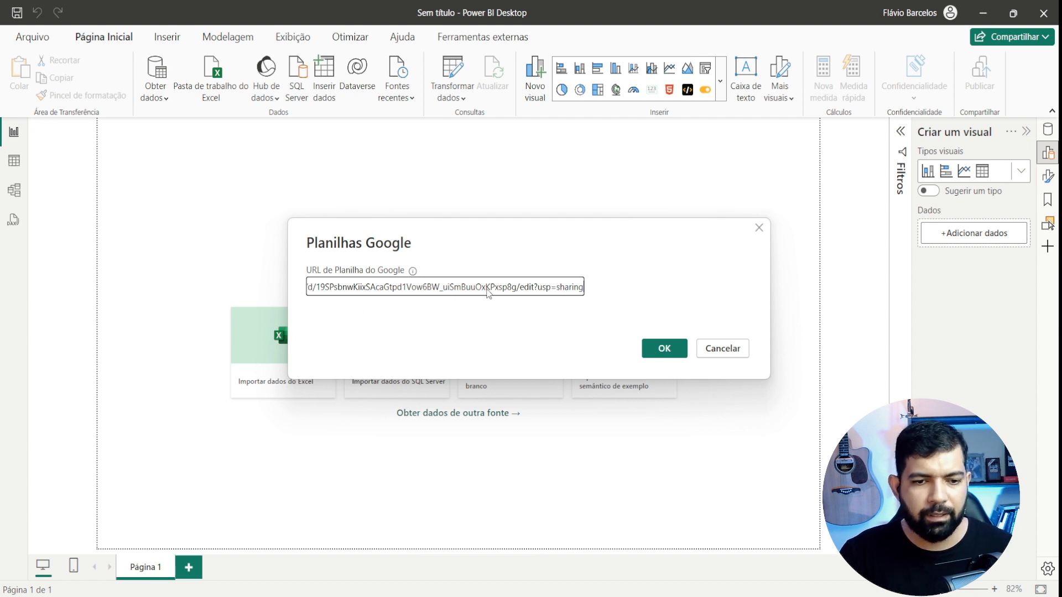
{"action": "left_click", "coordinate": [674, 355]}
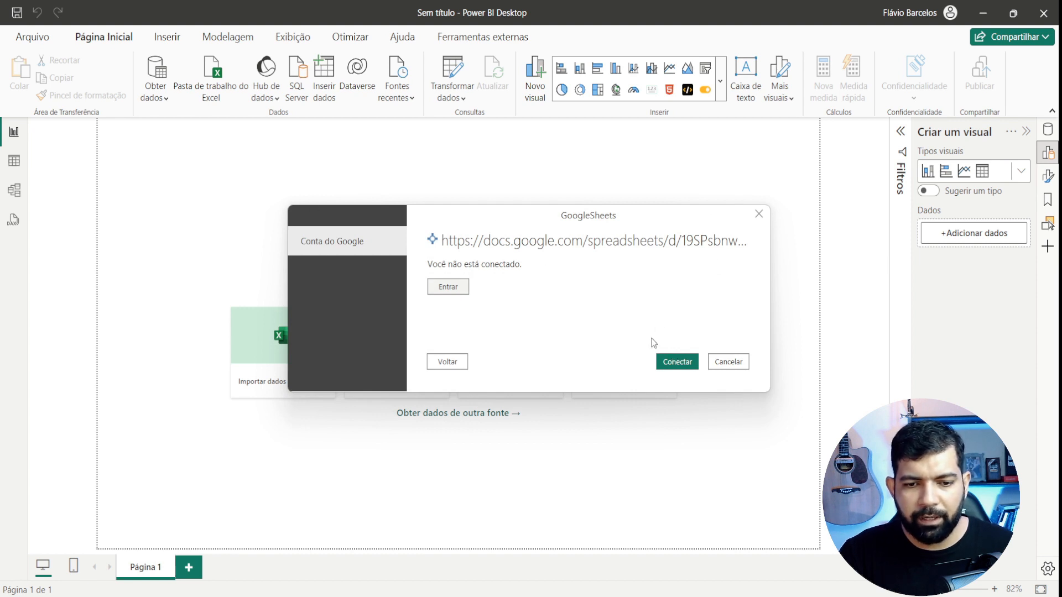
{"action": "left_click", "coordinate": [677, 363]}
{"action": "left_click", "coordinate": [451, 314]}
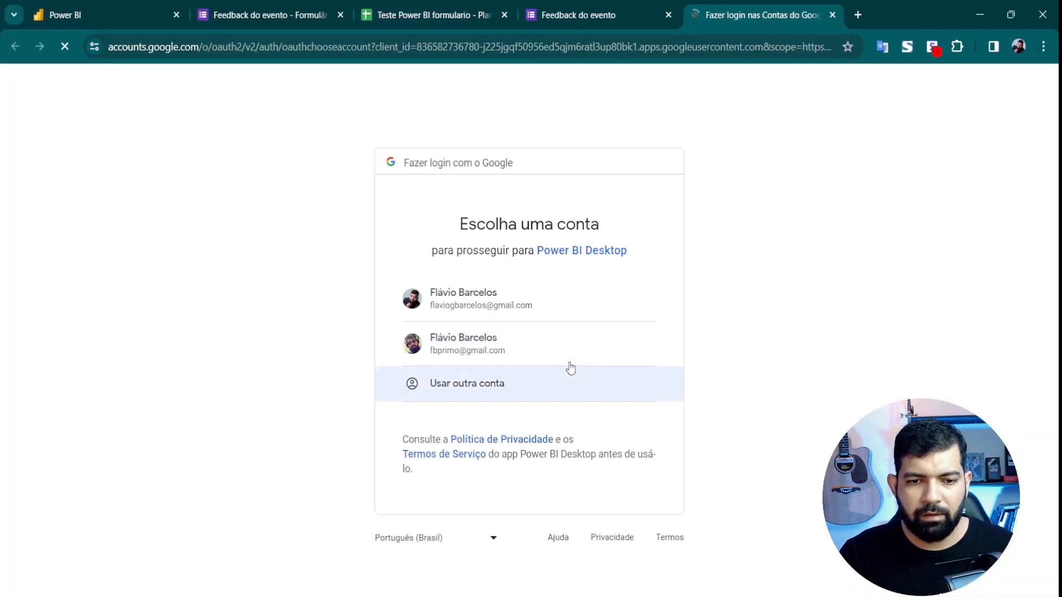
{"action": "left_click", "coordinate": [475, 305]}
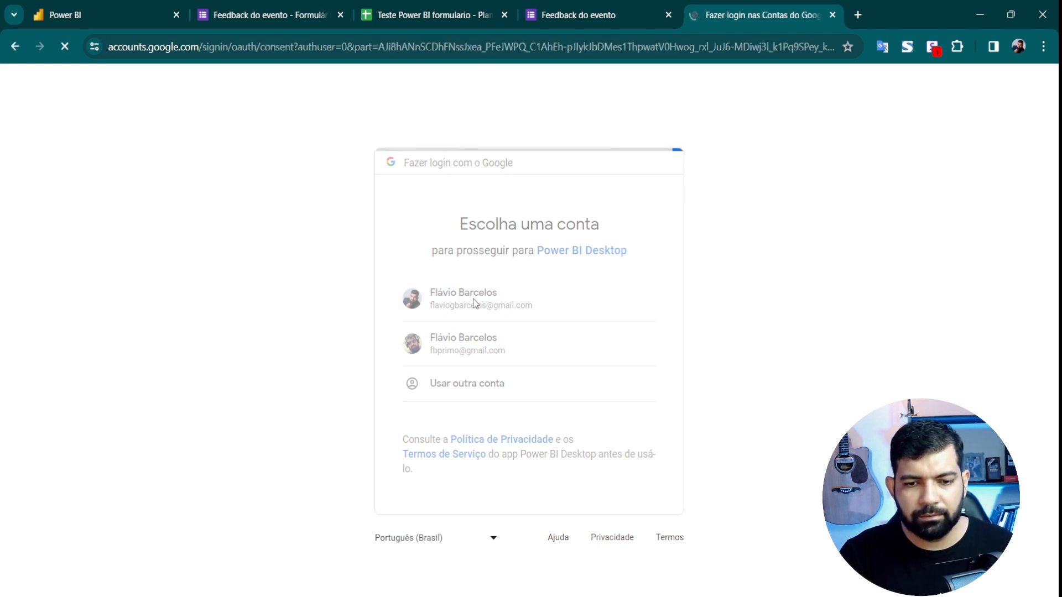
{"action": "scroll", "coordinate": [592, 468], "scroll_direction": "down", "scroll_amount": 2}
{"action": "left_click", "coordinate": [586, 496]}
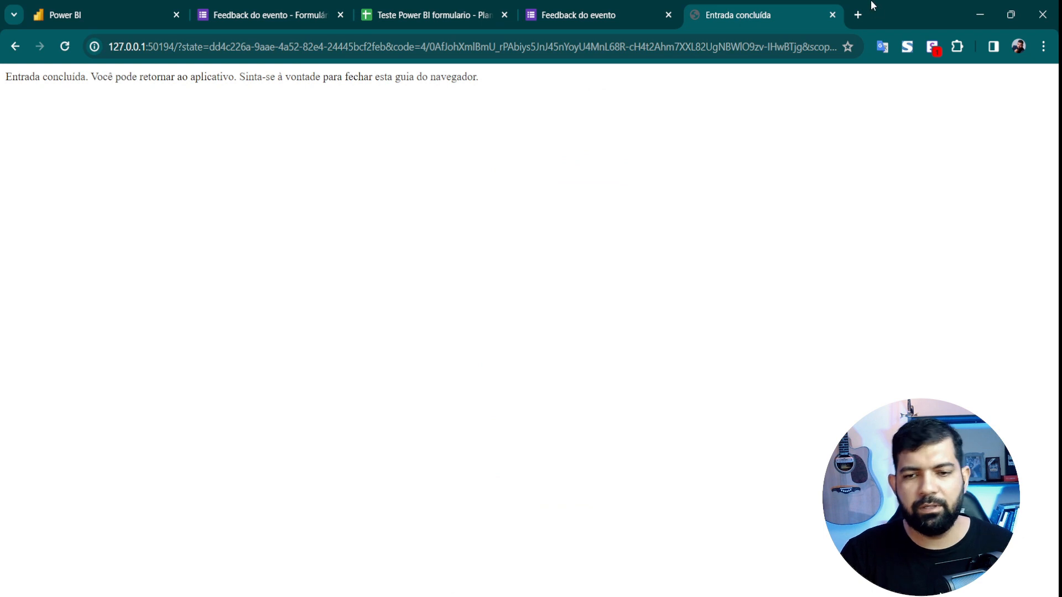
- Close the finished sign-in page, return to Power BI Desktop and connect to the Google spreadsheet
{"action": "left_click", "coordinate": [833, 16]}
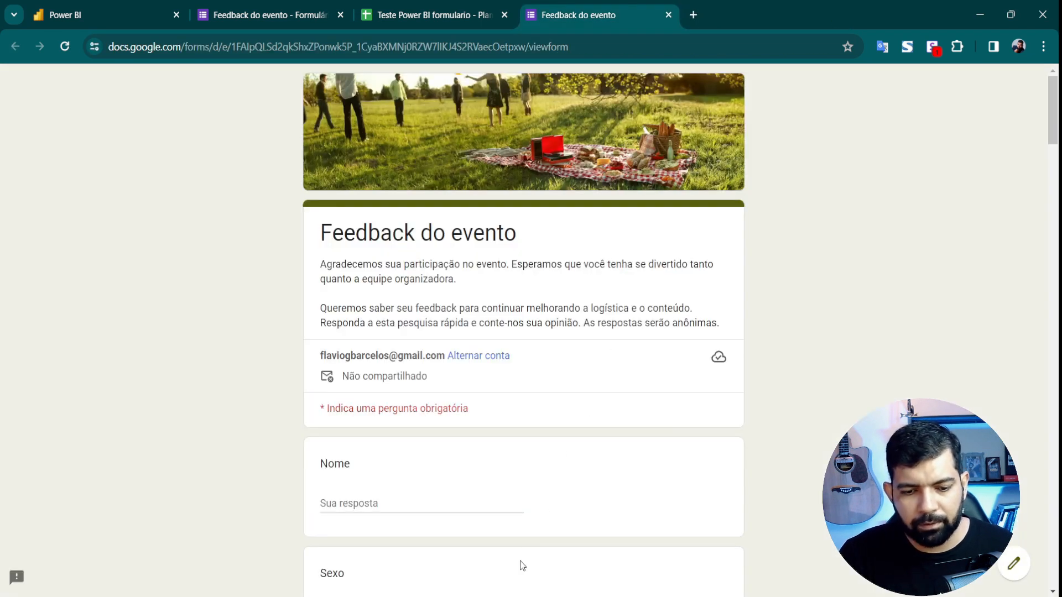
{"action": "mouse_move", "coordinate": [531, 587]}
{"action": "left_click", "coordinate": [611, 559]}
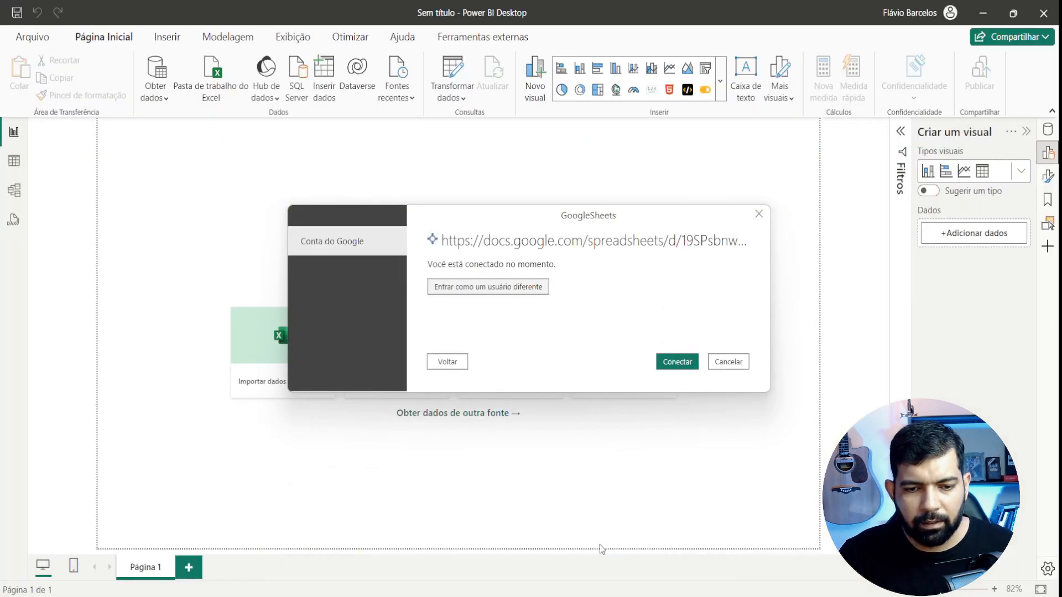
{"action": "left_click", "coordinate": [686, 364]}
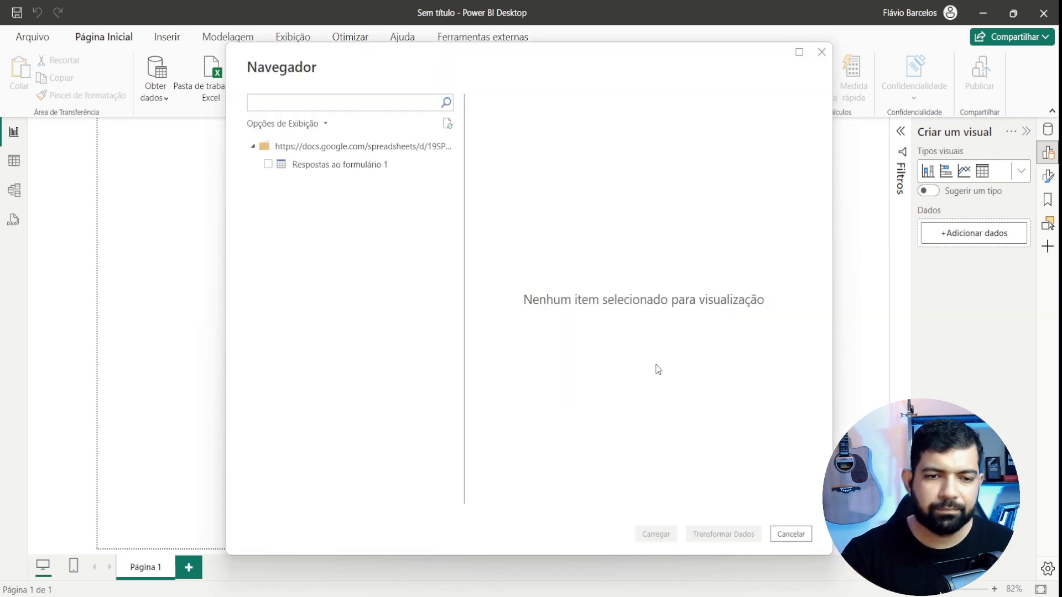
- Select the "Respostas ao formulário 1" table, open it for transformation in the Power Query Editor and maximize the editor window
{"action": "left_click", "coordinate": [268, 164]}
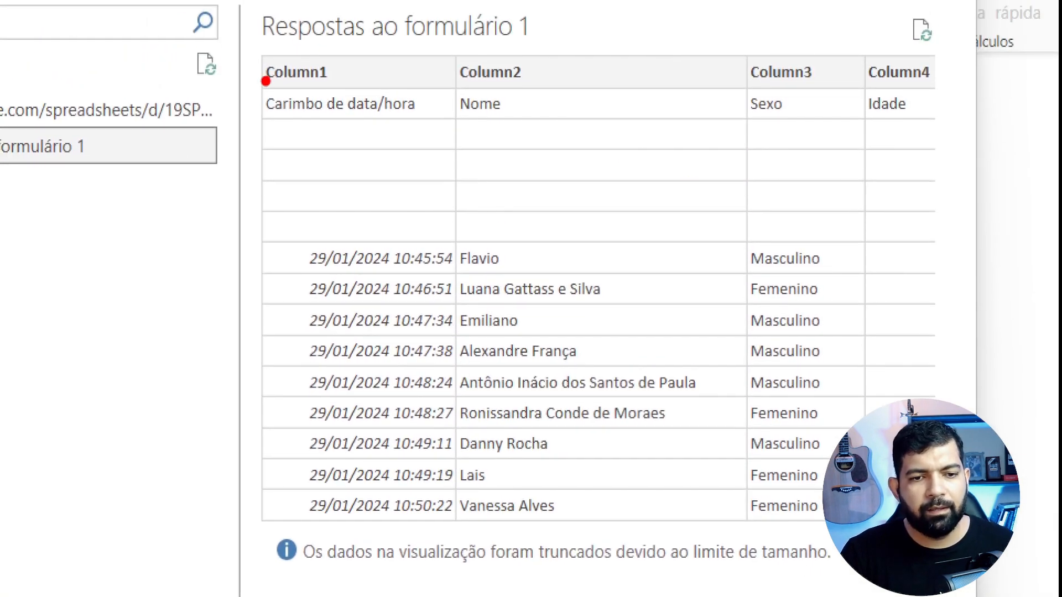
{"action": "mouse_move", "coordinate": [253, 86]}
{"action": "left_mouse_down"}
{"action": "mouse_move", "coordinate": [307, 118]}
{"action": "mouse_move", "coordinate": [806, 139]}
{"action": "left_mouse_up"}
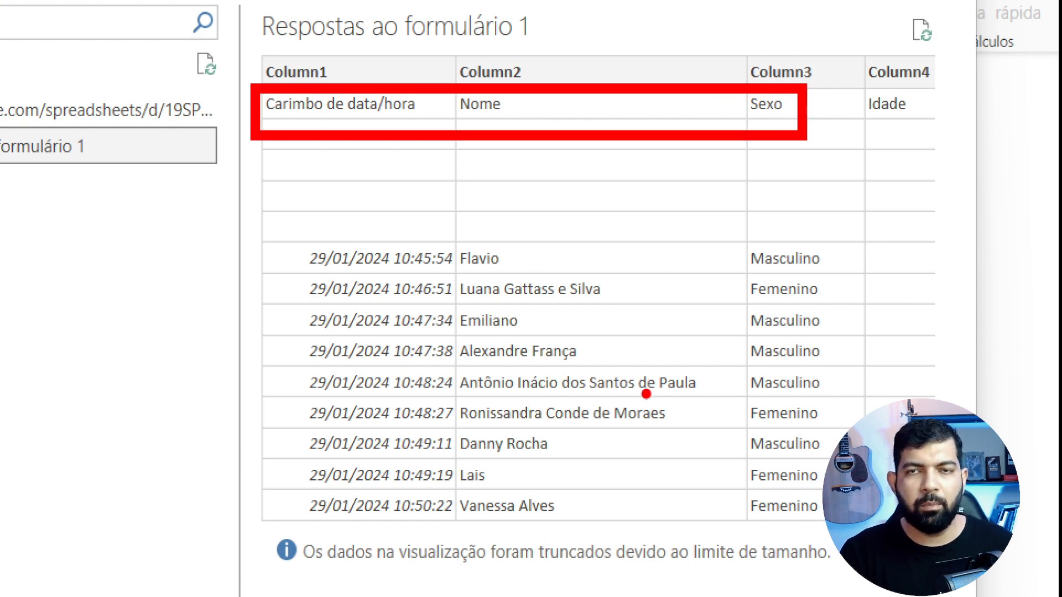
{"action": "key", "text": "Escape"}
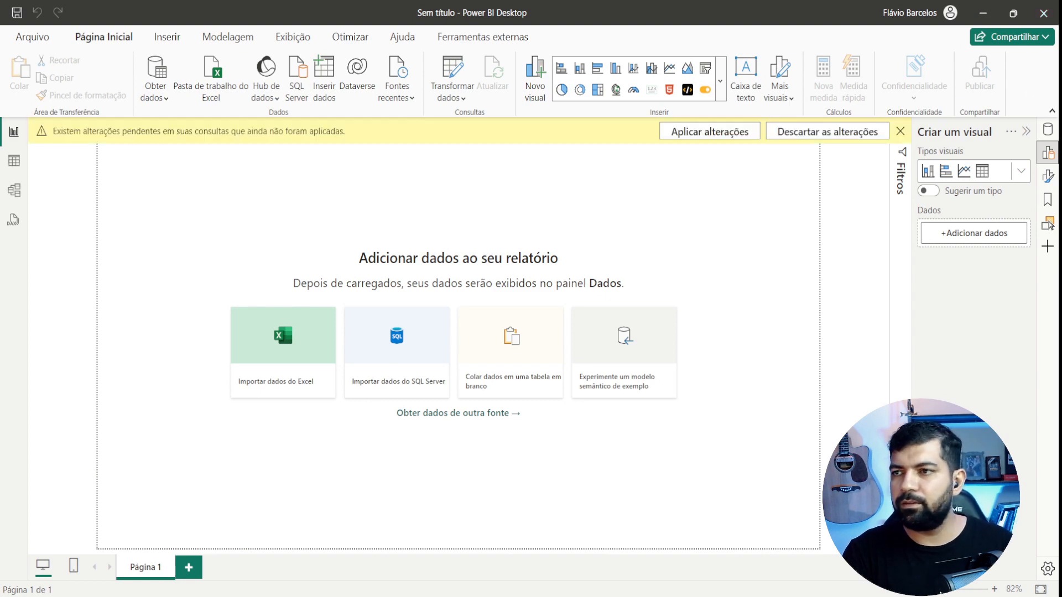
{"action": "left_click_drag", "start_coordinate": [1058, 44], "coordinate": [391, 44]}
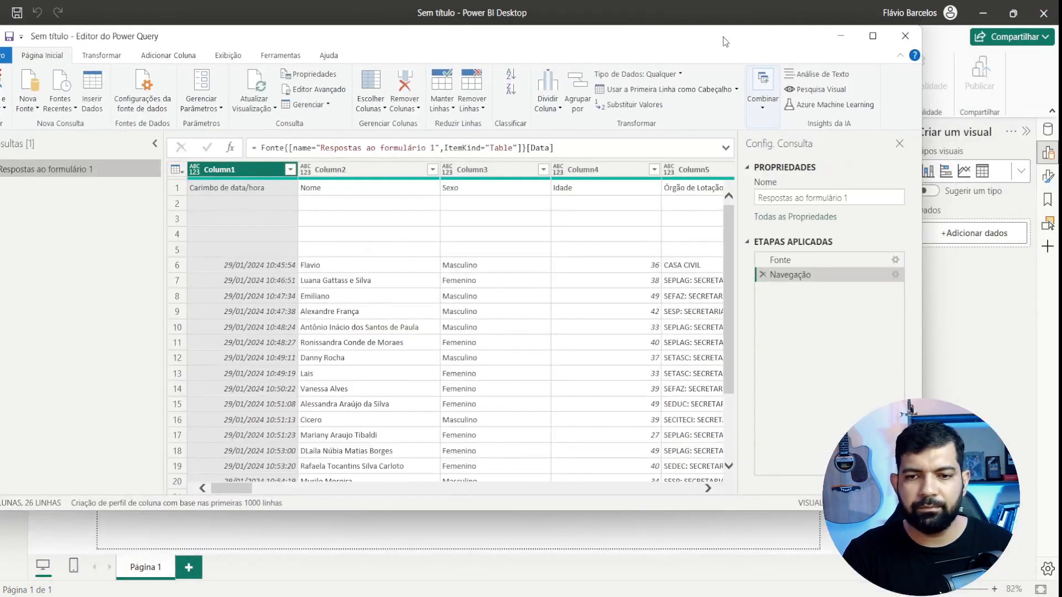
{"action": "left_click", "coordinate": [873, 38]}
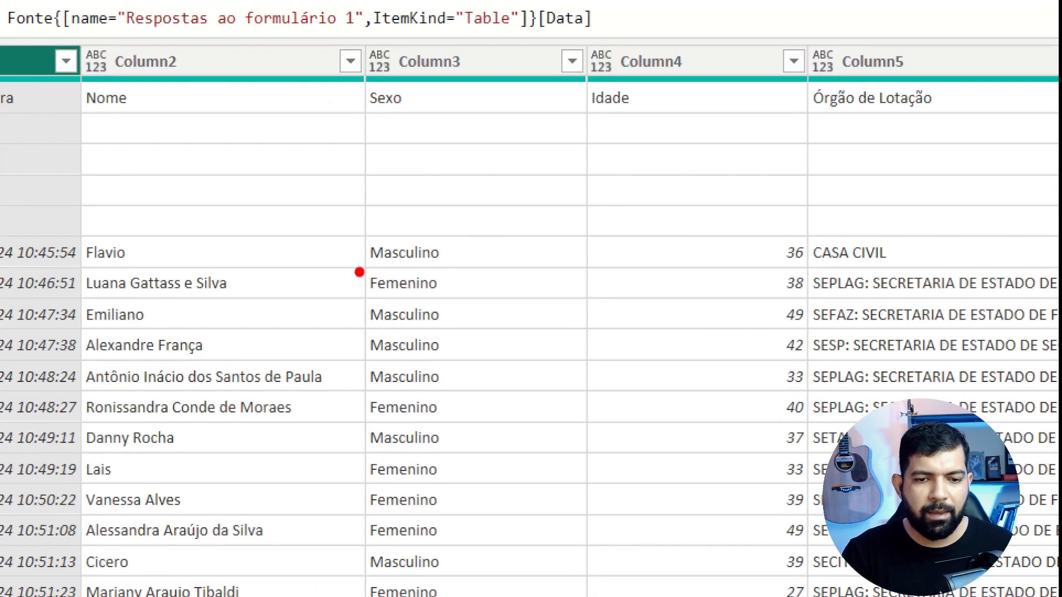
{"action": "left_click_drag", "start_coordinate": [355, 267], "coordinate": [462, 311]}
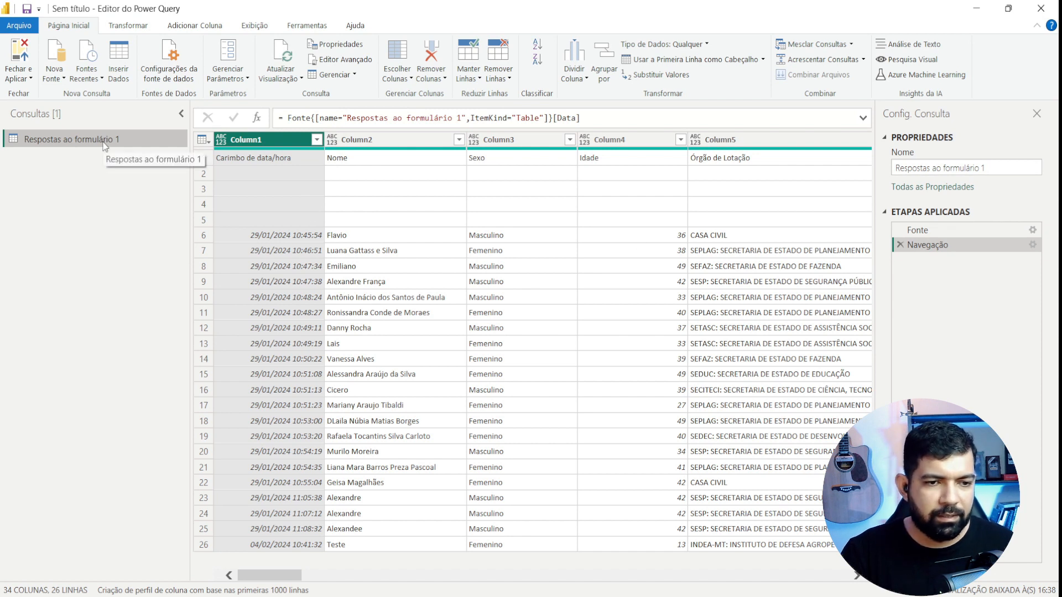
- Rename the "Respostas ao formulário 1" query as fRepostas
{"action": "double_click", "coordinate": [122, 137]}
{"action": "left_click", "coordinate": [178, 133]}
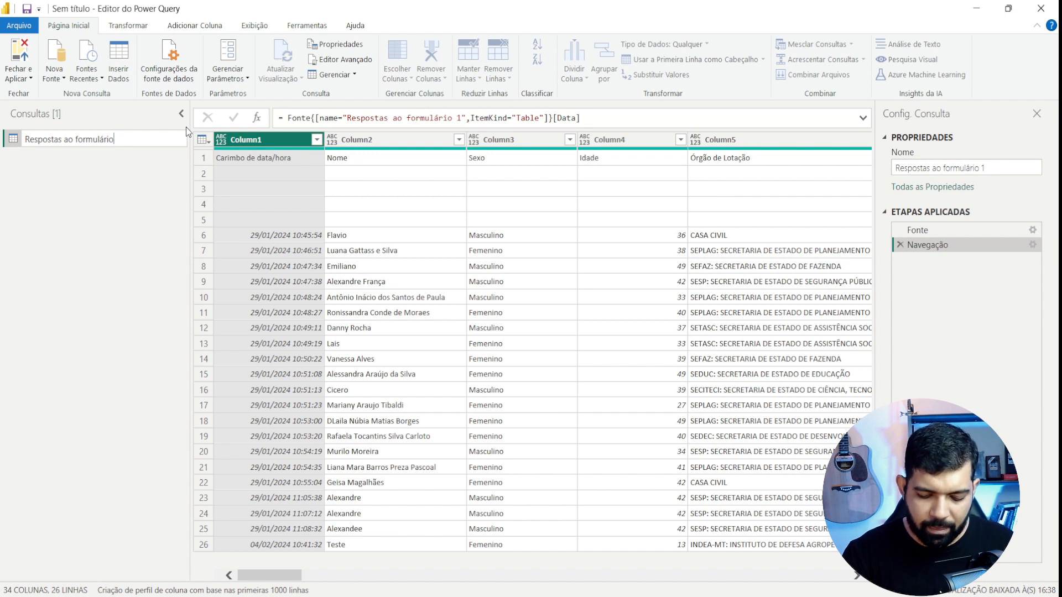
{"action": "key", "text": "BackSpace"}
{"action": "key", "text": "BackSpace"}
{"action": "key", "text": "BackSpace"}
{"action": "key", "text": "BackSpace"}
{"action": "key", "text": "BackSpace"}
{"action": "key", "text": "BackSpace"}
{"action": "key", "text": "BackSpace"}
{"action": "key", "text": "BackSpace"}
{"action": "key", "text": "BackSpace"}
{"action": "key", "text": "BackSpace"}
{"action": "key", "text": "BackSpace"}
{"action": "key", "text": "BackSpace"}
{"action": "key", "text": "BackSpace"}
{"action": "key", "text": "BackSpace"}
{"action": "key", "text": "BackSpace"}
{"action": "key", "text": "BackSpace"}
{"action": "key", "text": "BackSpace"}
{"action": "key", "text": "BackSpace"}
{"action": "key", "text": "BackSpace"}
{"action": "key", "text": "BackSpace"}
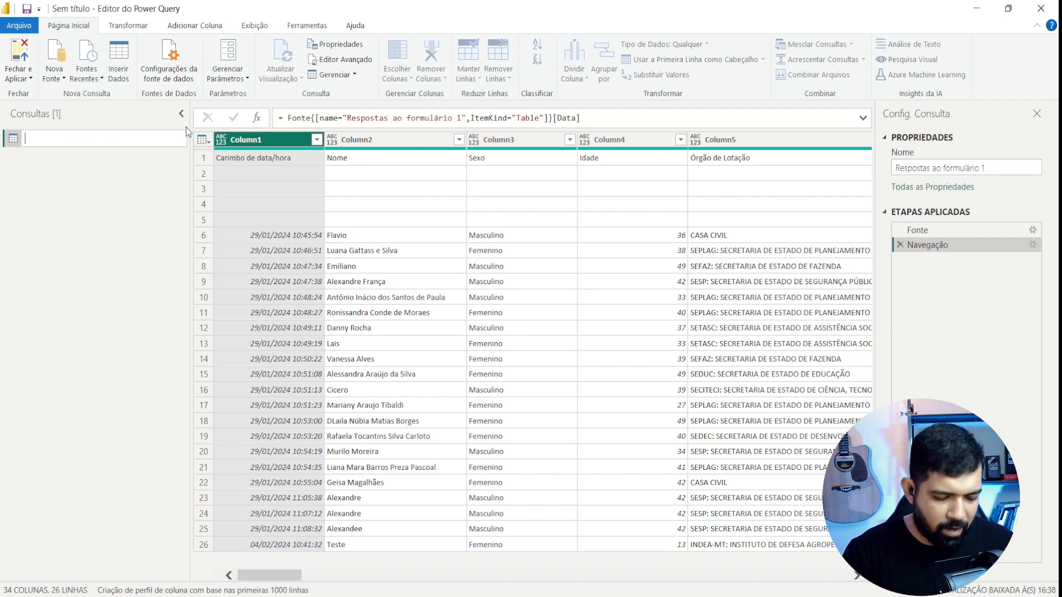
{"action": "type", "text": "fRepostas"}
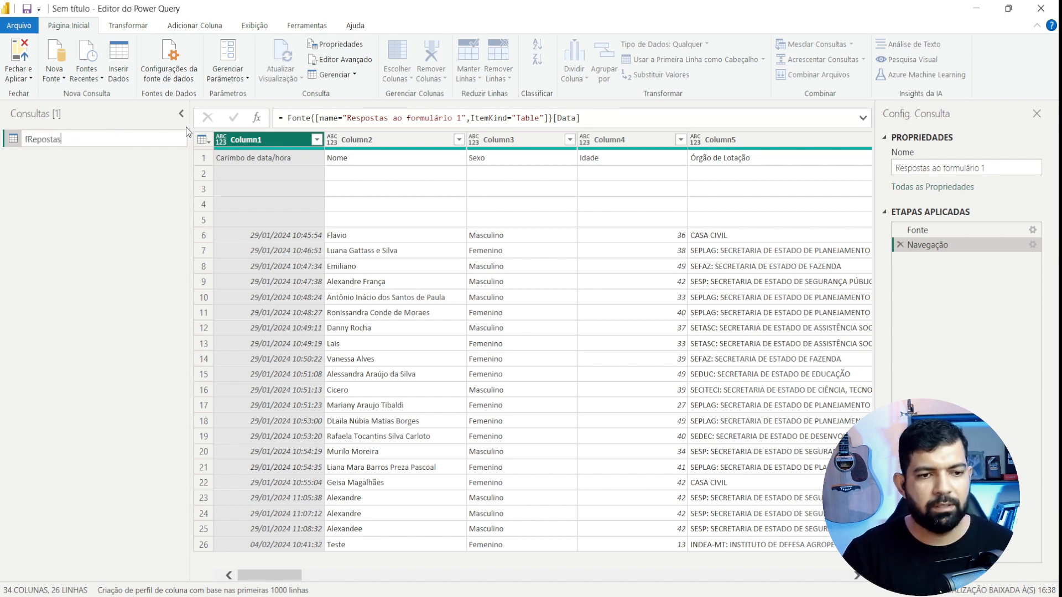
{"action": "key", "text": "Return"}
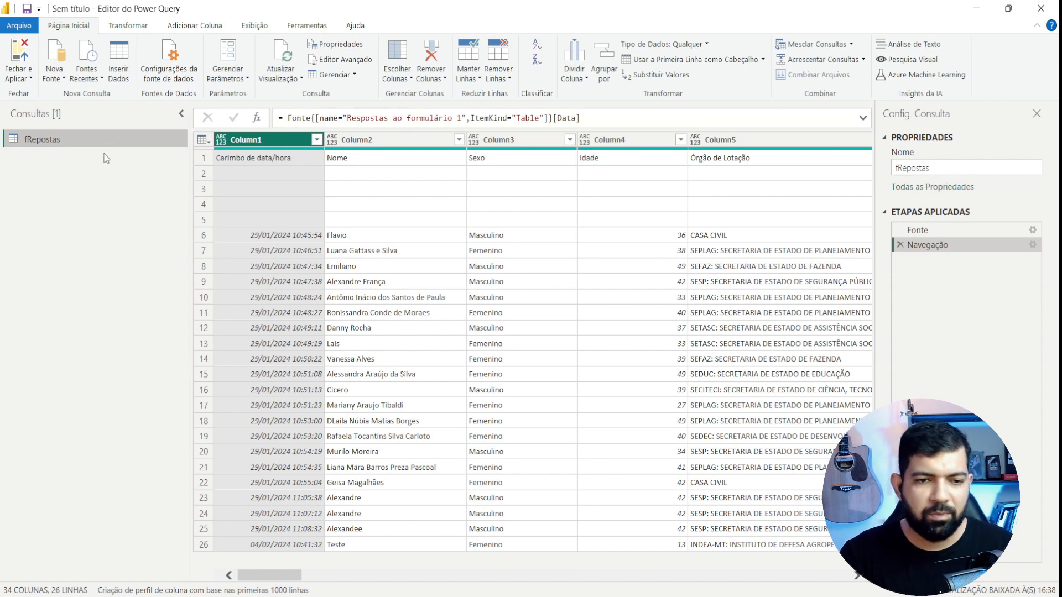
- Promote the table's first row, starting with "Carimbo de data/hora", to column headers
{"action": "left_click", "coordinate": [237, 160]}
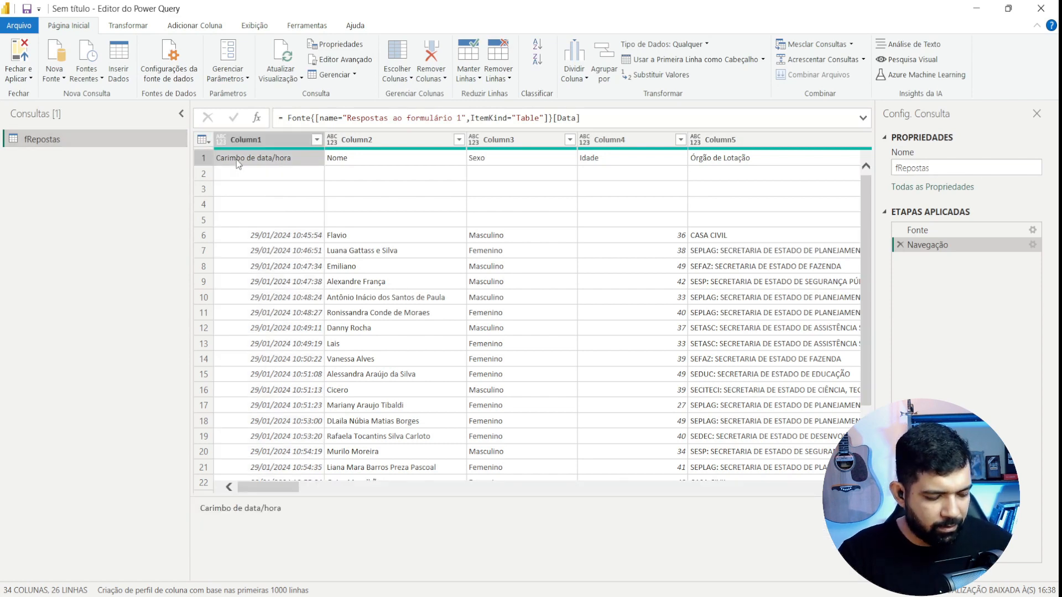
{"action": "key", "text": "ctrl+1"}
{"action": "left_click", "coordinate": [237, 161]}
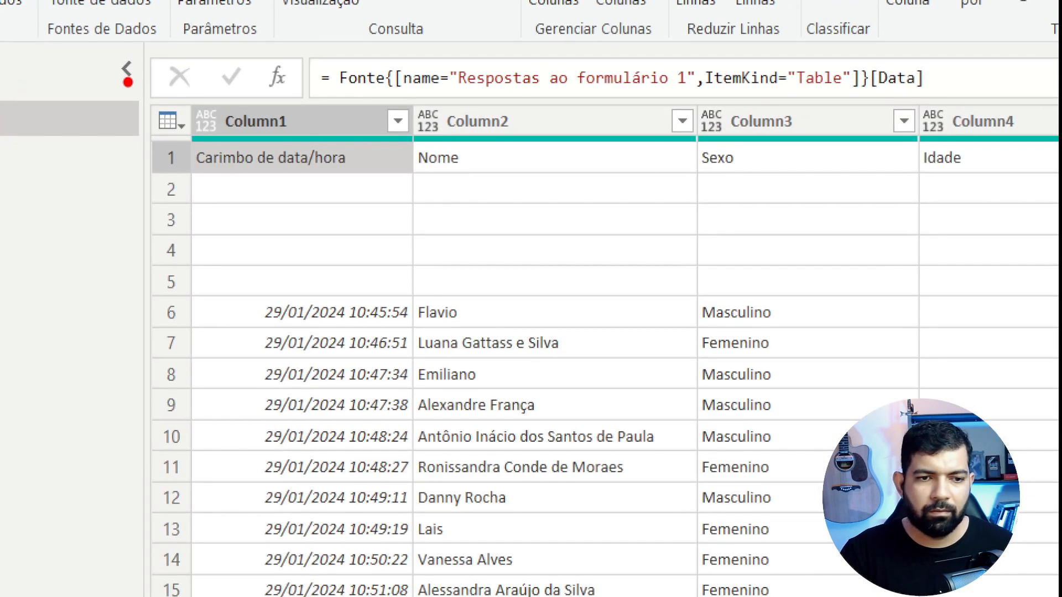
{"action": "mouse_move", "coordinate": [126, 95]}
{"action": "left_mouse_down"}
{"action": "mouse_move", "coordinate": [187, 141]}
{"action": "mouse_move", "coordinate": [232, 148]}
{"action": "left_mouse_up"}
{"action": "mouse_move", "coordinate": [100, 79]}
{"action": "left_mouse_down"}
{"action": "mouse_move", "coordinate": [202, 133]}
{"action": "mouse_move", "coordinate": [256, 180]}
{"action": "left_mouse_up"}
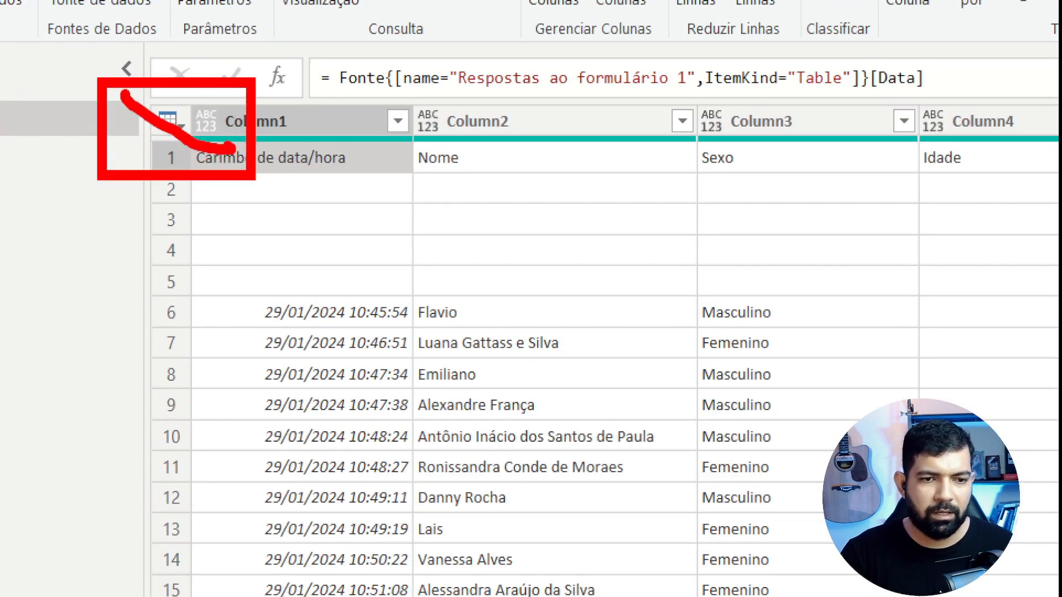
{"action": "key", "text": "Escape"}
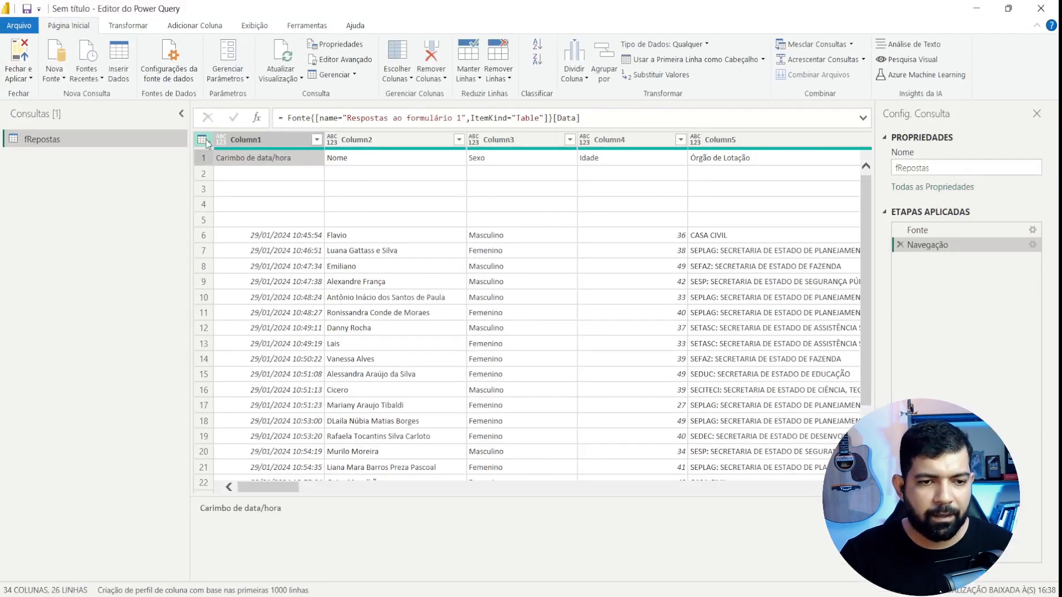
{"action": "left_click", "coordinate": [202, 140]}
{"action": "left_click", "coordinate": [244, 173]}
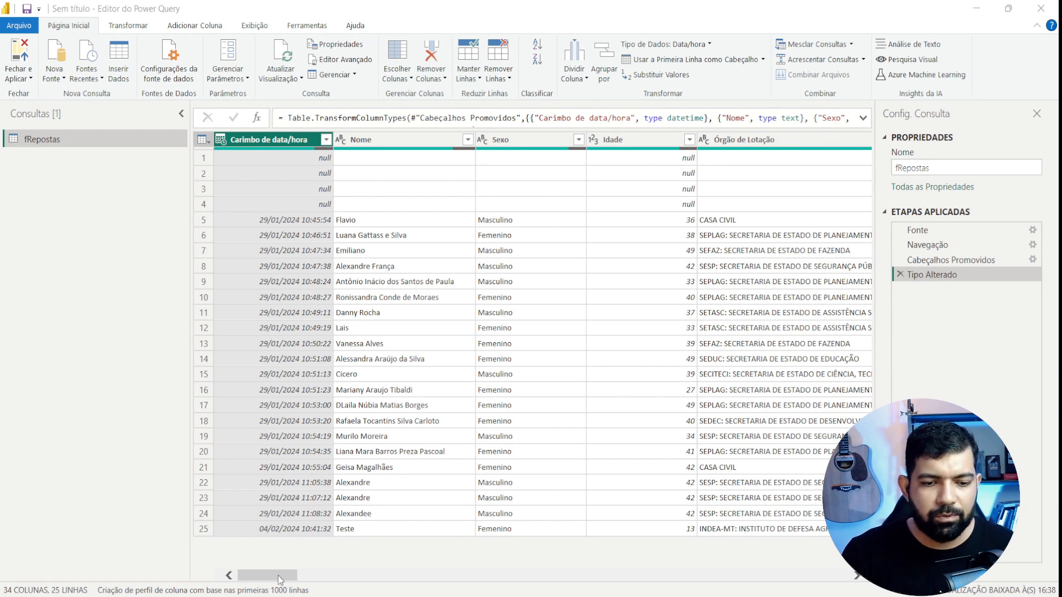
- Examine the data types and values across the columns, especially "Você ficou satisfeito com a logística? [Transporte]", and return to the first column
{"action": "left_click_drag", "start_coordinate": [281, 576], "coordinate": [332, 576]}
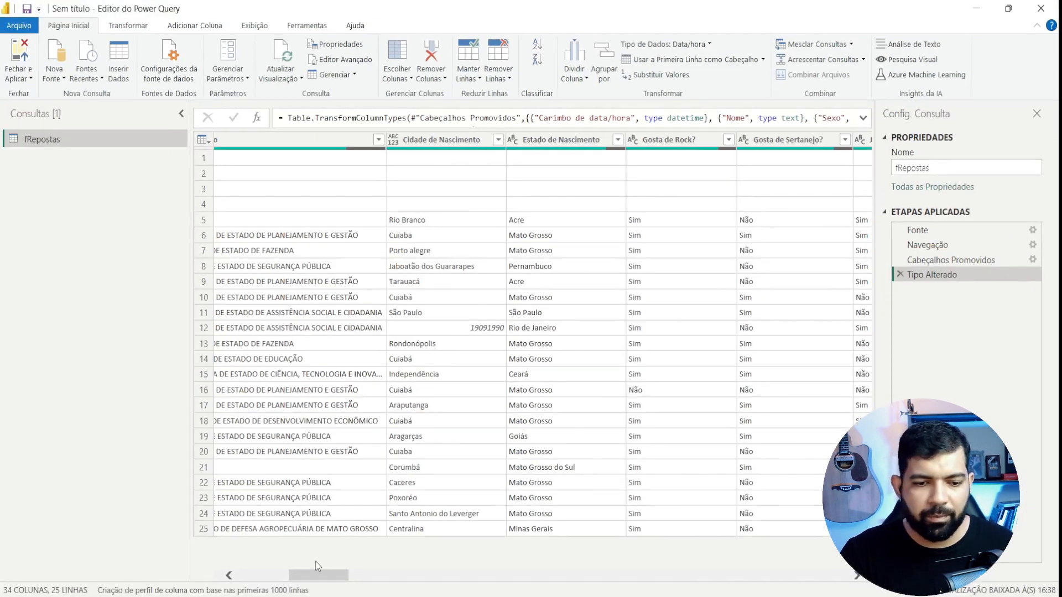
{"action": "left_click_drag", "start_coordinate": [330, 575], "coordinate": [514, 570]}
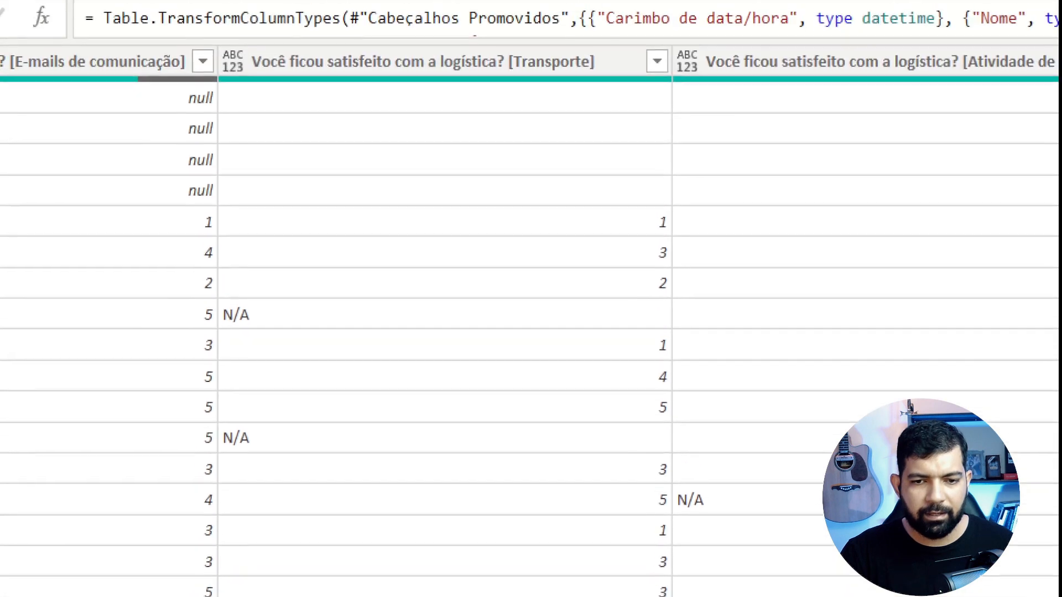
{"action": "left_click_drag", "start_coordinate": [212, 40], "coordinate": [270, 98]}
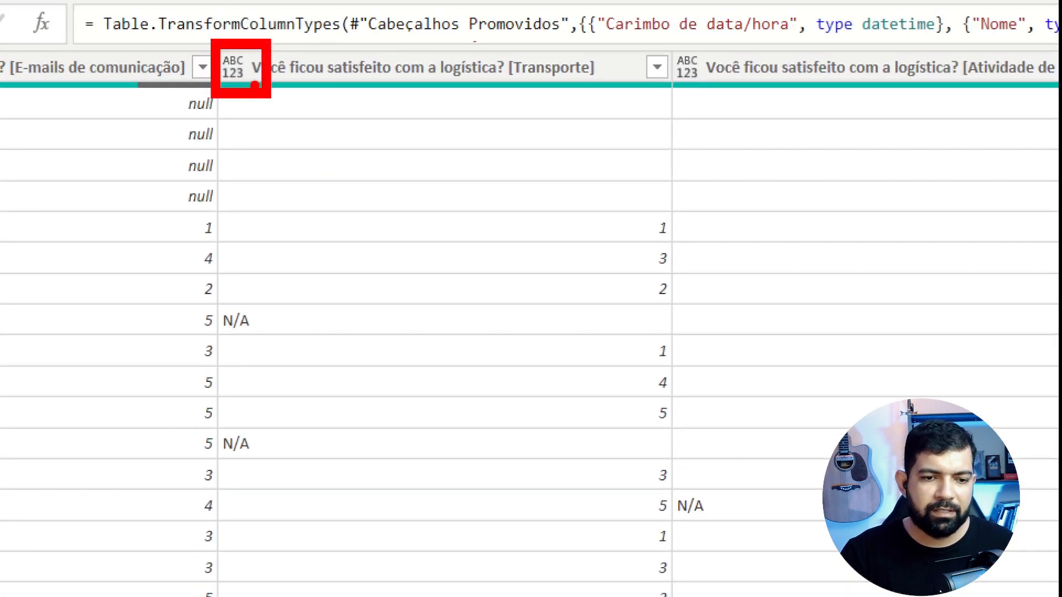
{"action": "mouse_move", "coordinate": [565, 190]}
{"action": "left_mouse_down"}
{"action": "mouse_move", "coordinate": [669, 249]}
{"action": "mouse_move", "coordinate": [678, 311]}
{"action": "left_mouse_up"}
{"action": "left_click_drag", "start_coordinate": [205, 294], "coordinate": [267, 355]}
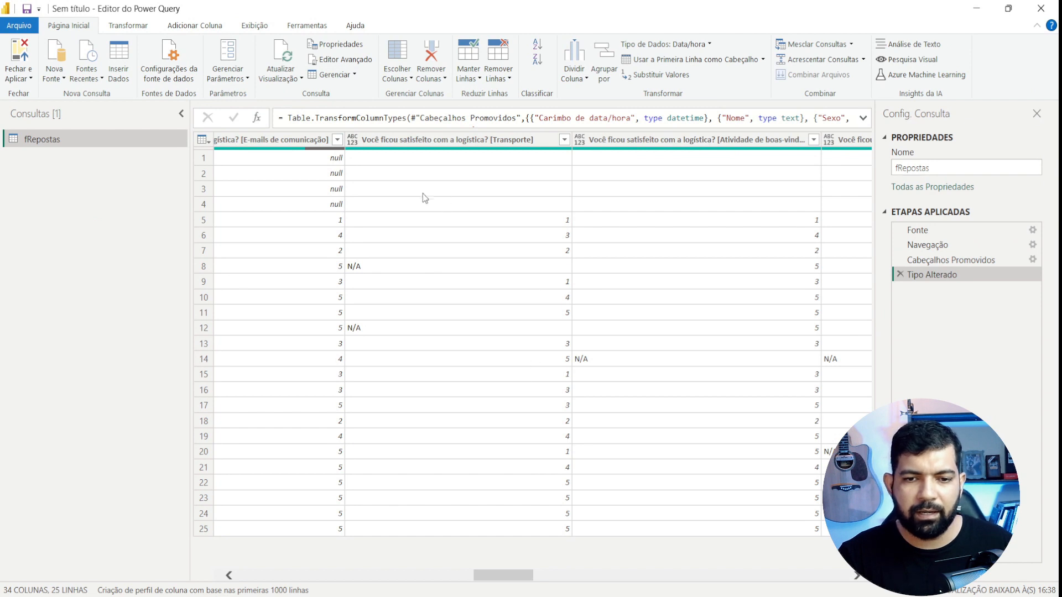
{"action": "left_click_drag", "start_coordinate": [515, 576], "coordinate": [266, 574]}
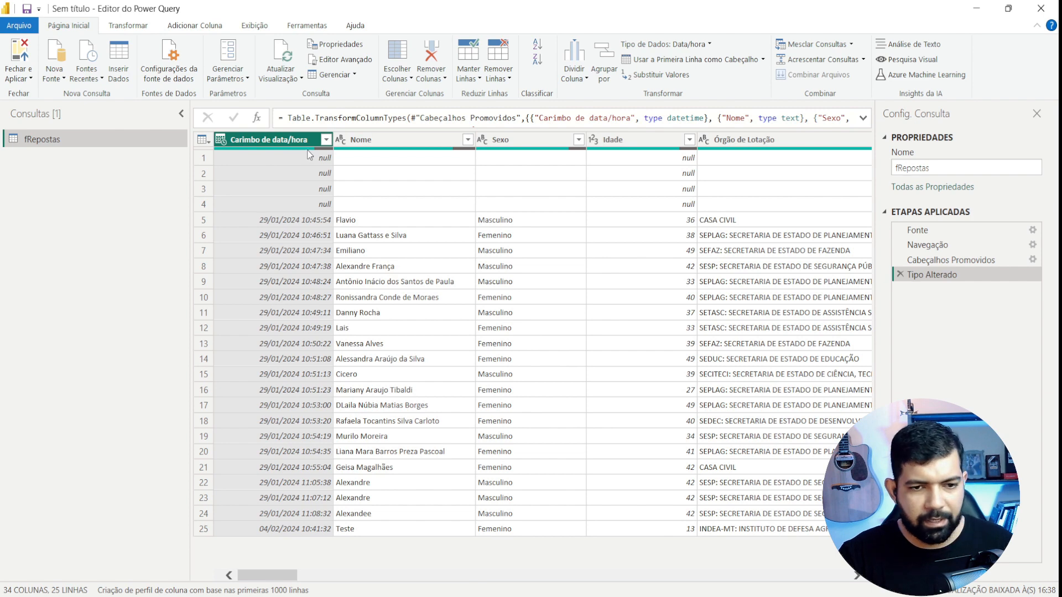
- Set the data type of all columns in the fRepostas query to Texto, replacing the existing conversion
{"action": "key", "text": "ctrl+a"}
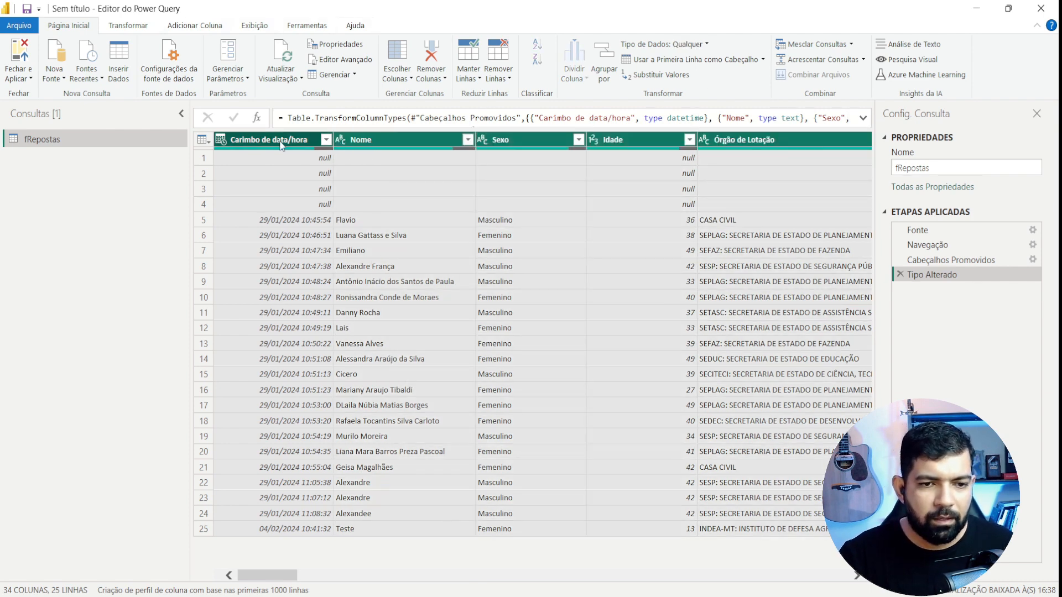
{"action": "left_click", "coordinate": [136, 23]}
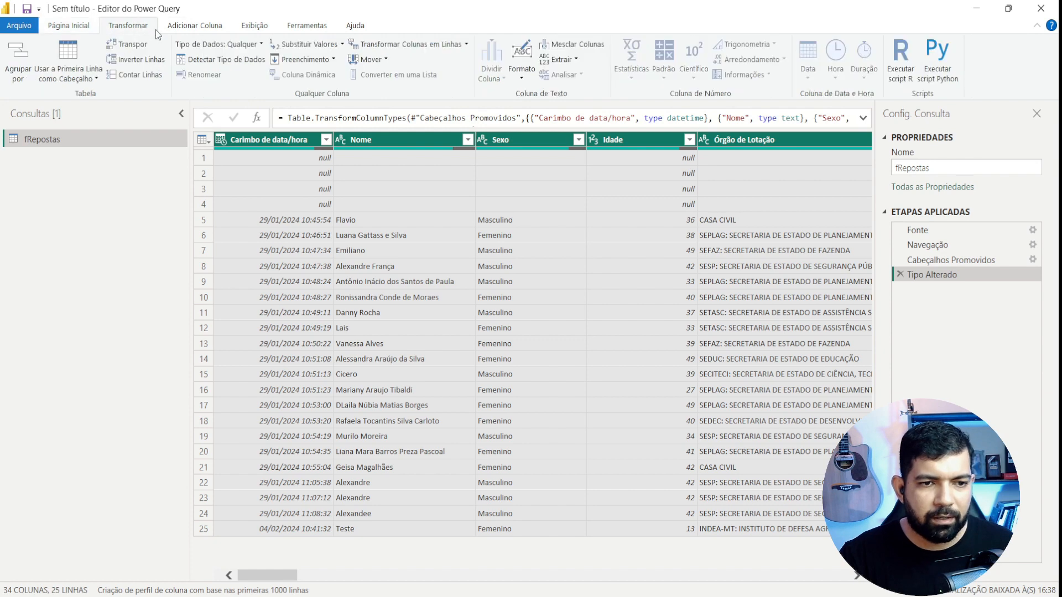
{"action": "left_click", "coordinate": [260, 44]}
{"action": "left_click", "coordinate": [224, 204]}
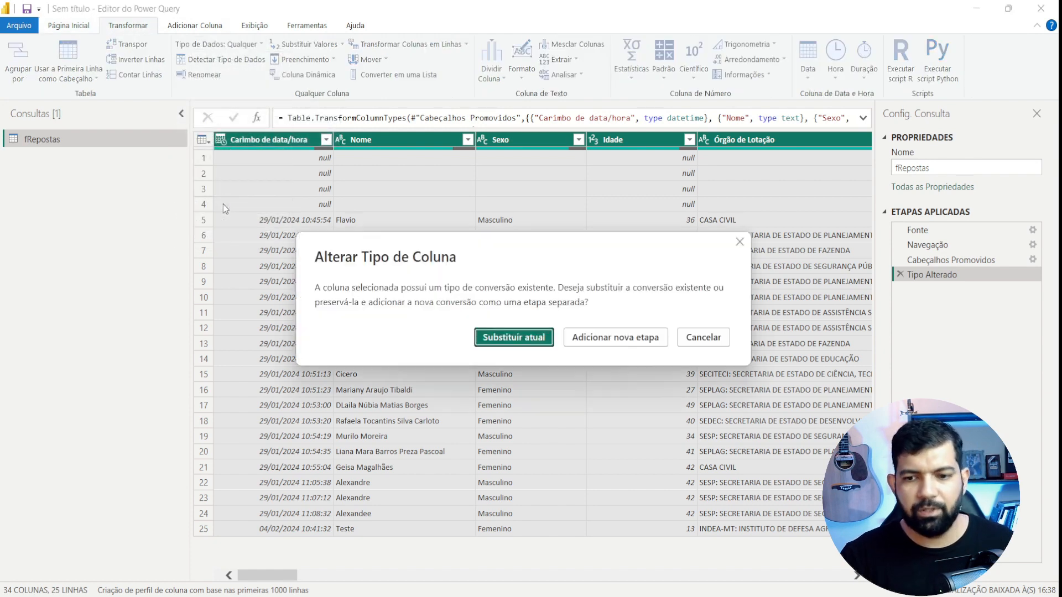
{"action": "left_click", "coordinate": [517, 338]}
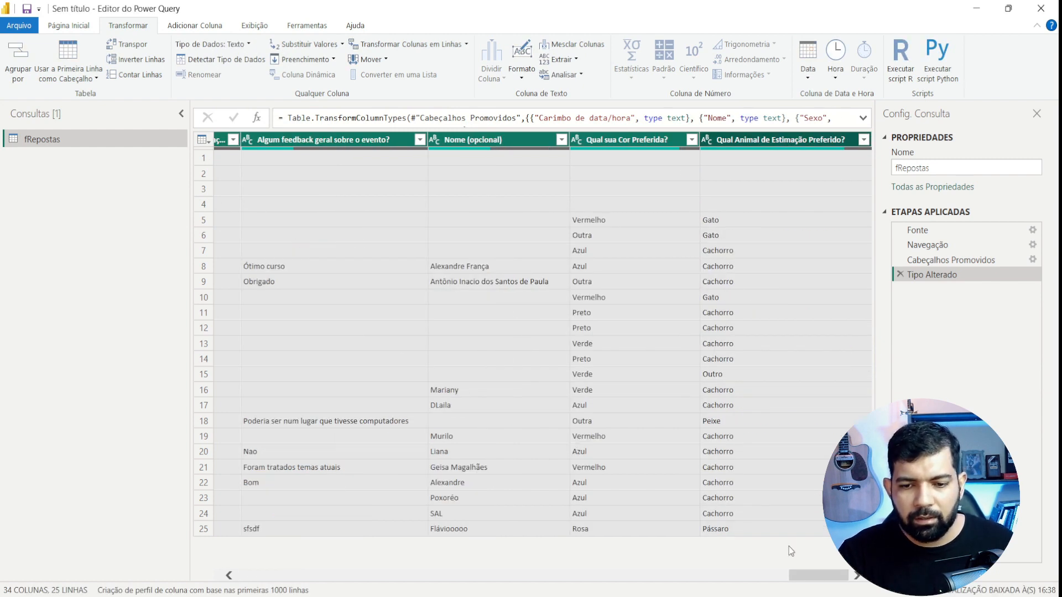
- Set the "Carimbo de data/hora" column's data type to Data/hora, replacing the current conversion
{"action": "left_click_drag", "start_coordinate": [813, 576], "coordinate": [273, 584]}
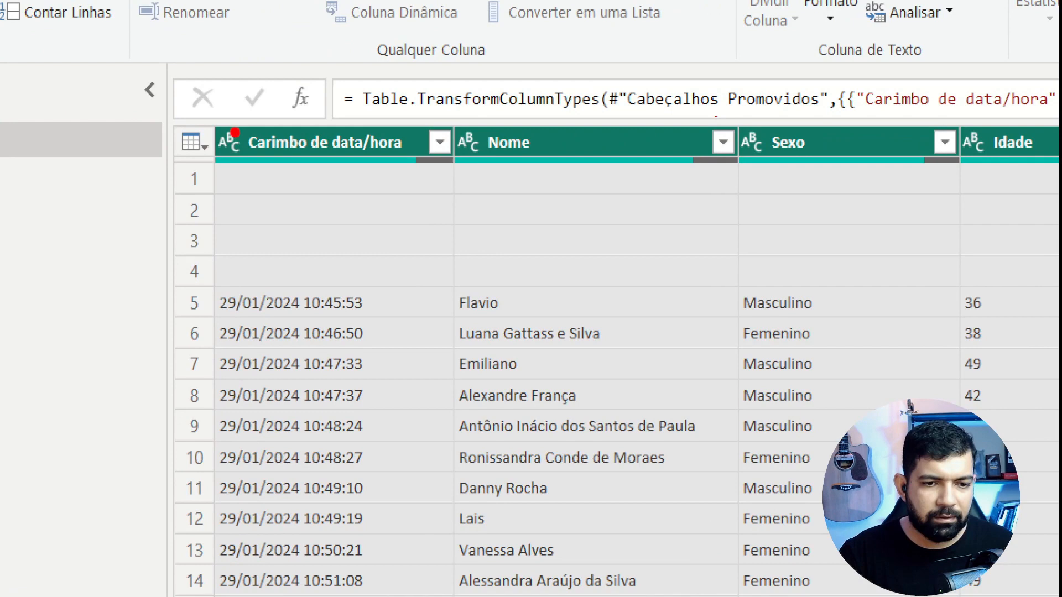
{"action": "left_click_drag", "start_coordinate": [202, 120], "coordinate": [271, 171]}
{"action": "left_click_drag", "start_coordinate": [183, 108], "coordinate": [294, 180]}
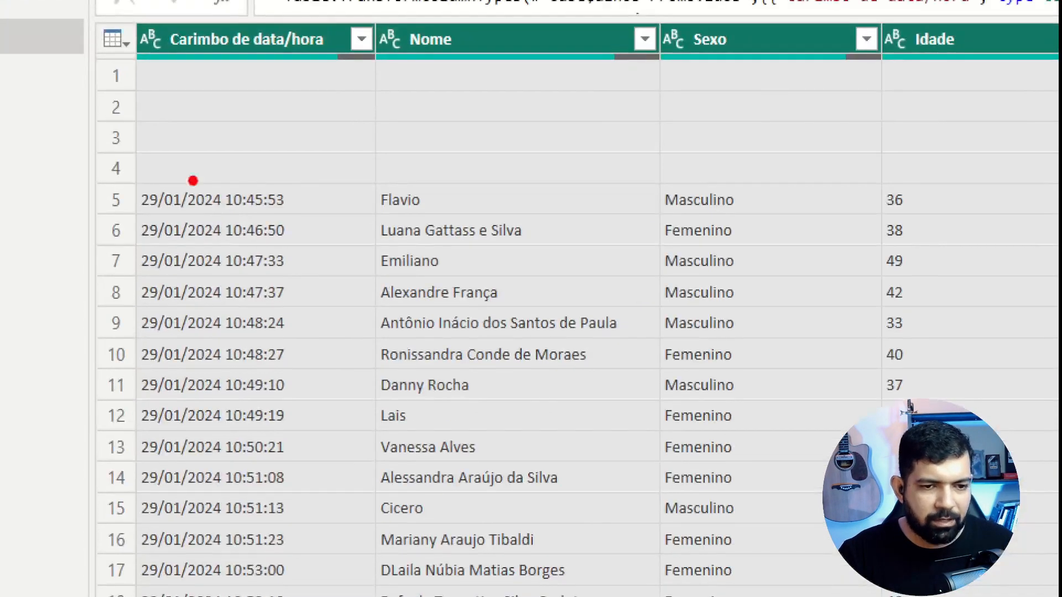
{"action": "left_click_drag", "start_coordinate": [209, 202], "coordinate": [313, 229]}
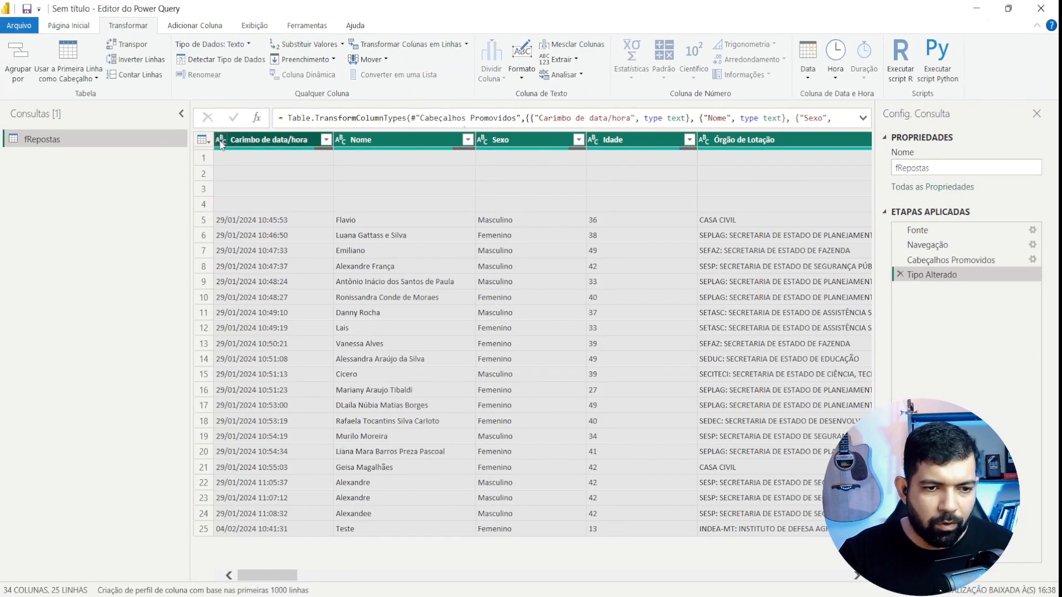
{"action": "left_click", "coordinate": [148, 41]}
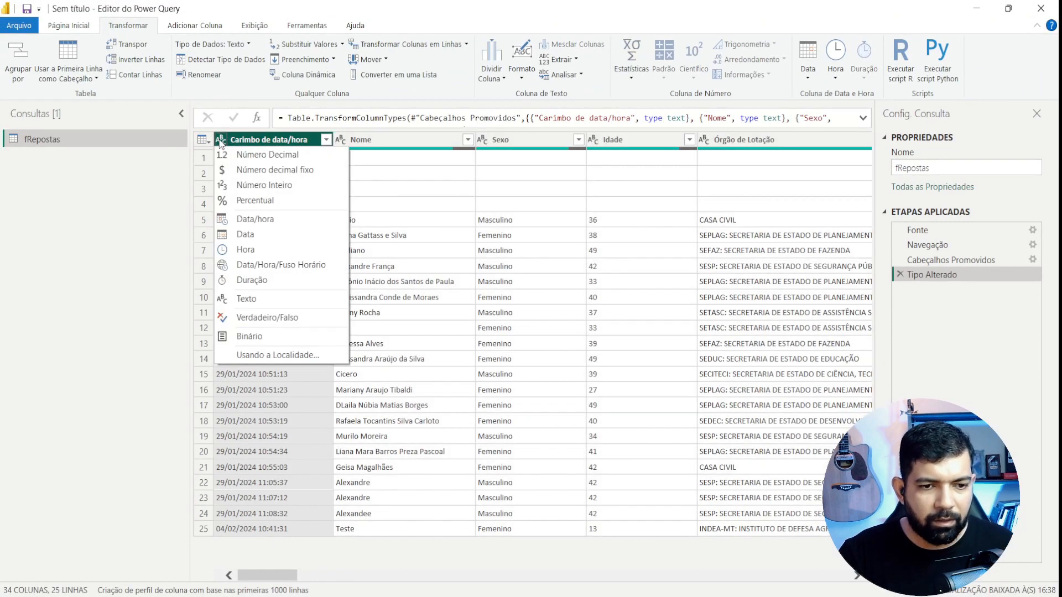
{"action": "left_click", "coordinate": [271, 222]}
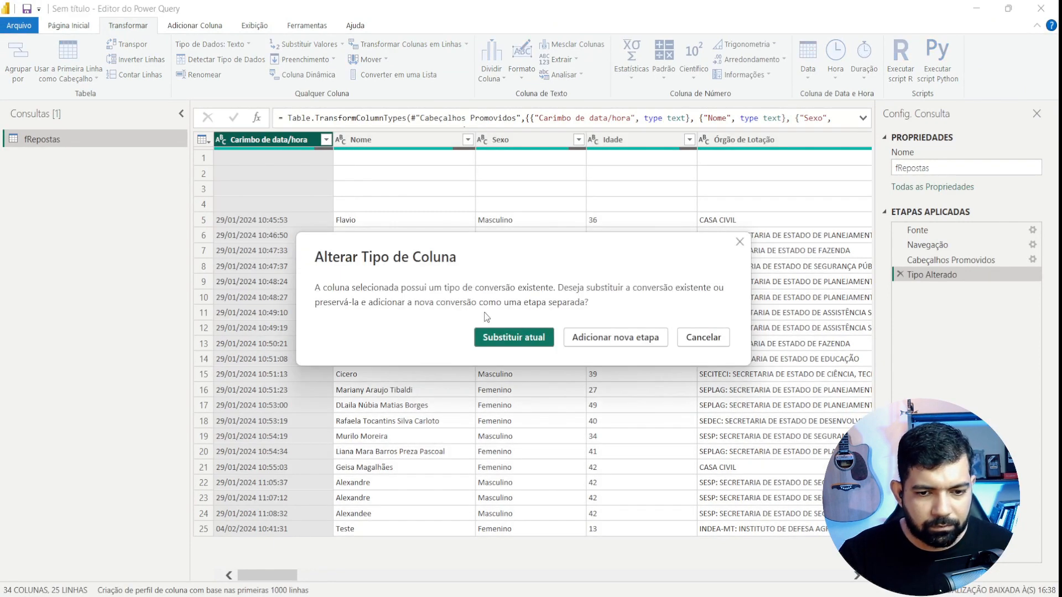
{"action": "left_click", "coordinate": [513, 338]}
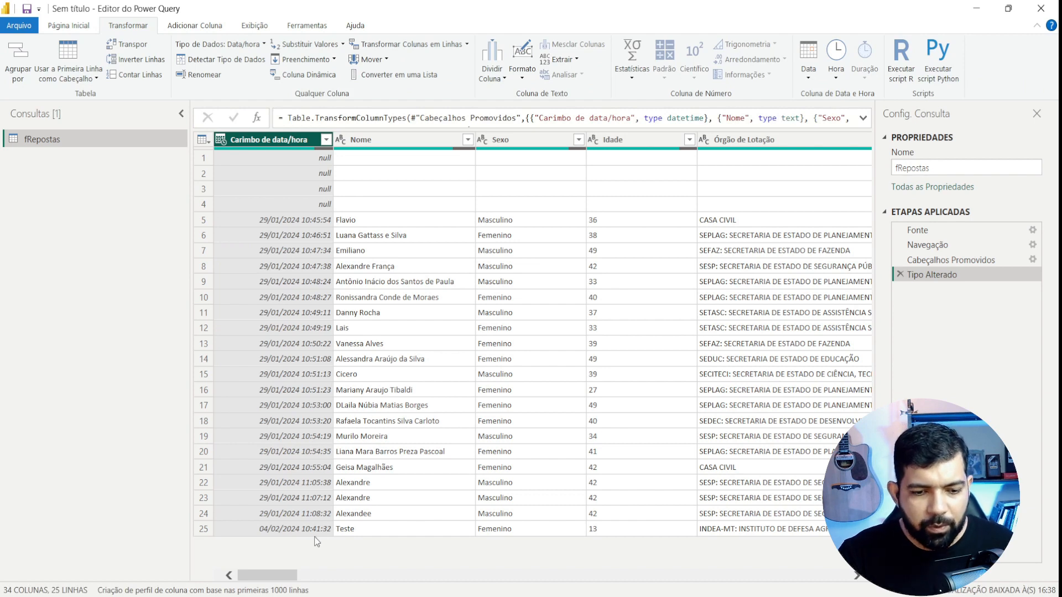
- Replace the value "Femenino" with "Feminino" in the Sexo column
{"action": "mouse_move", "coordinate": [283, 576]}
{"action": "left_mouse_down"}
{"action": "mouse_move", "coordinate": [305, 577]}
{"action": "mouse_move", "coordinate": [287, 580]}
{"action": "left_mouse_up"}
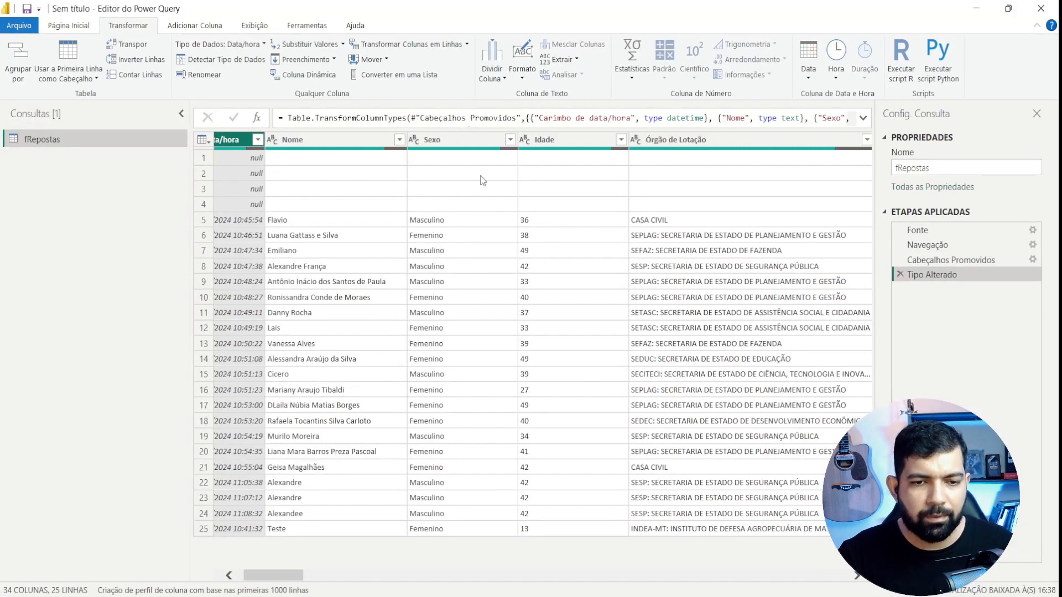
{"action": "left_click", "coordinate": [475, 141]}
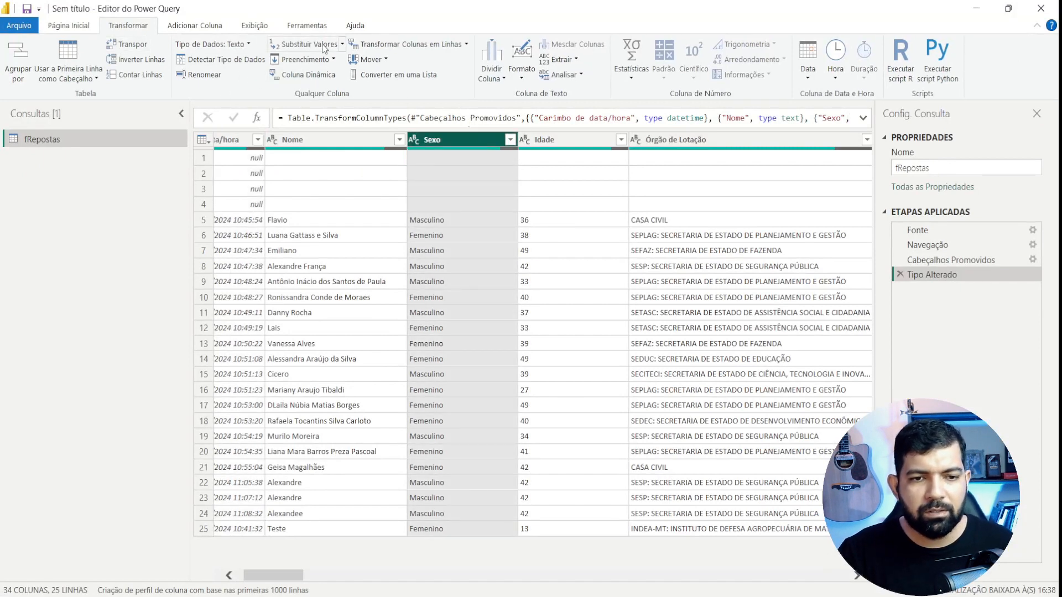
{"action": "left_click", "coordinate": [342, 45]}
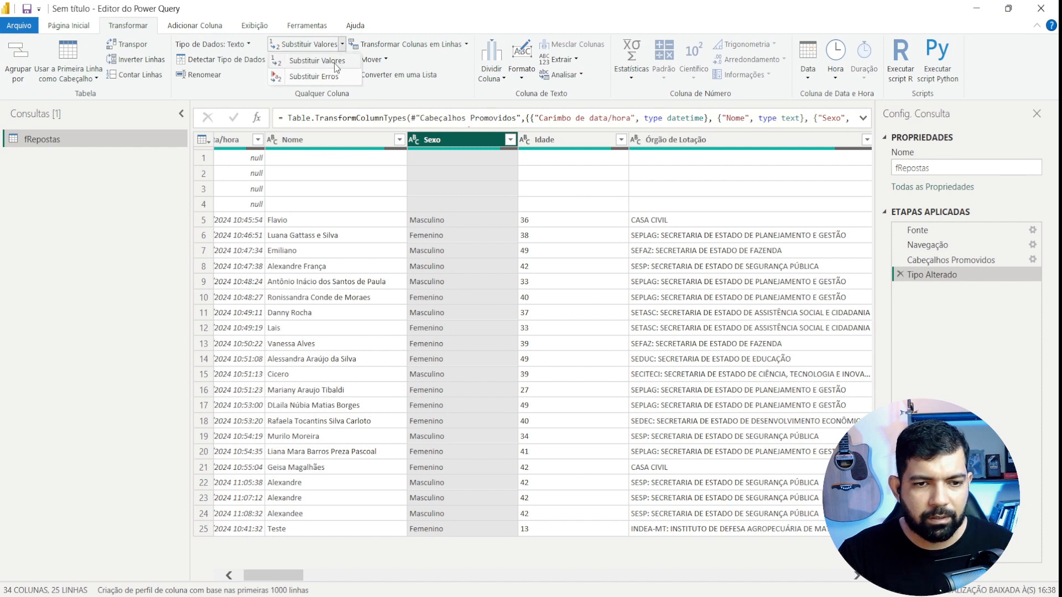
{"action": "left_click", "coordinate": [301, 59]}
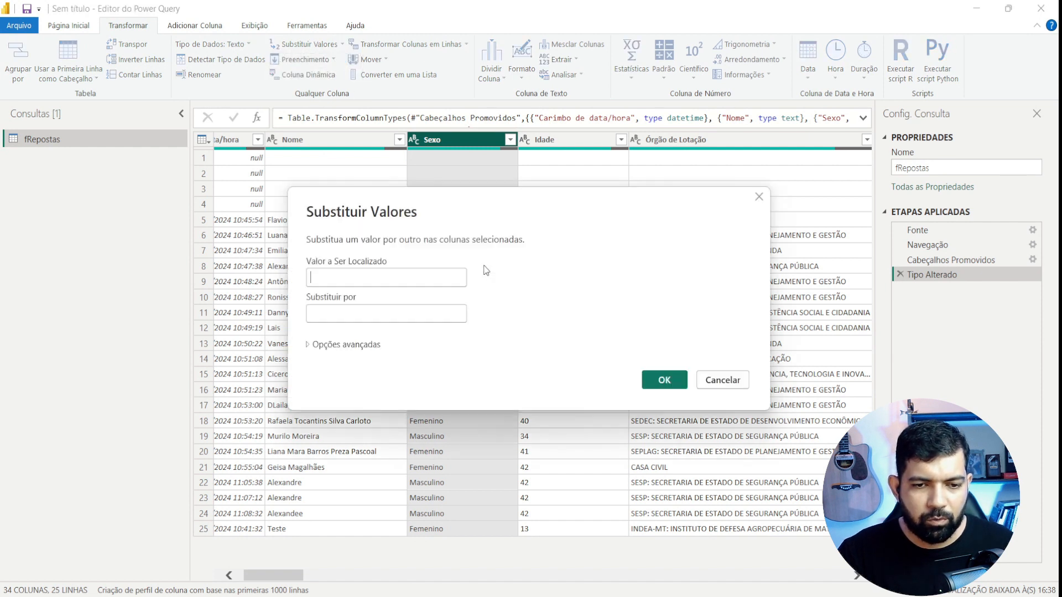
{"action": "left_click", "coordinate": [429, 283]}
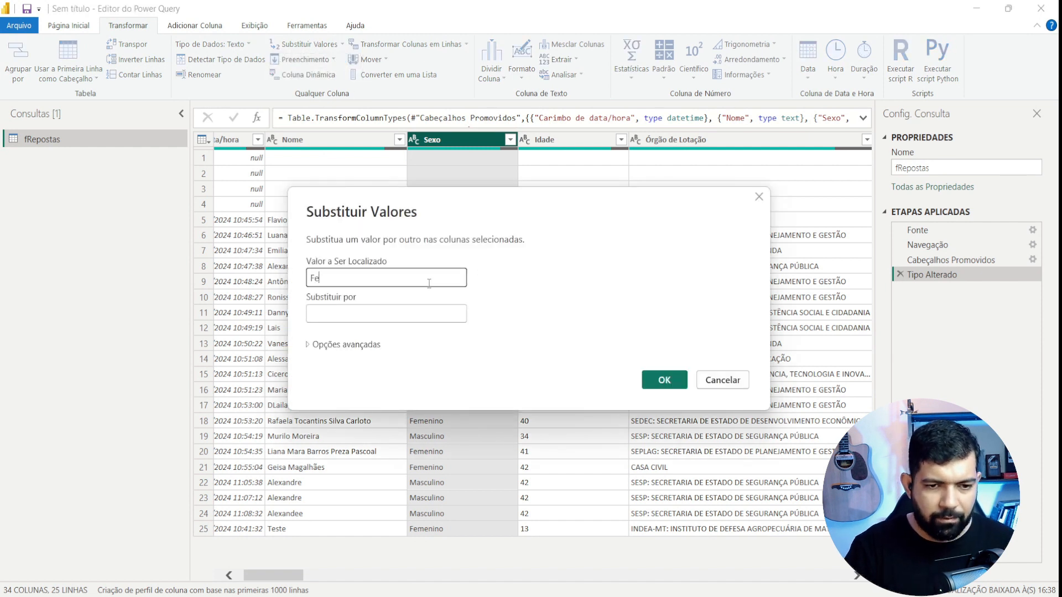
{"action": "left_click", "coordinate": [405, 313]}
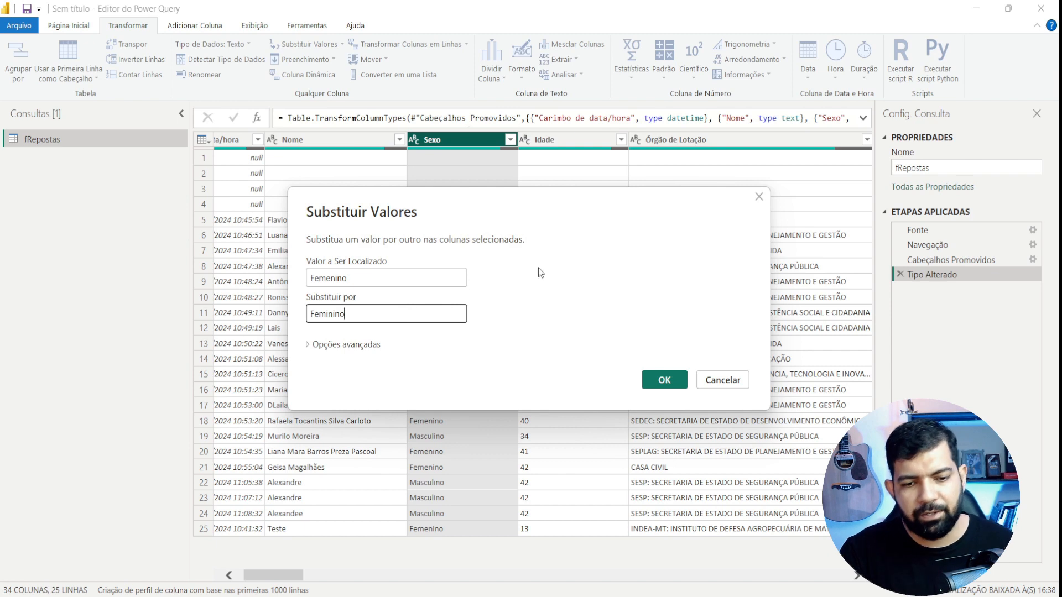
{"action": "left_click", "coordinate": [664, 380]}
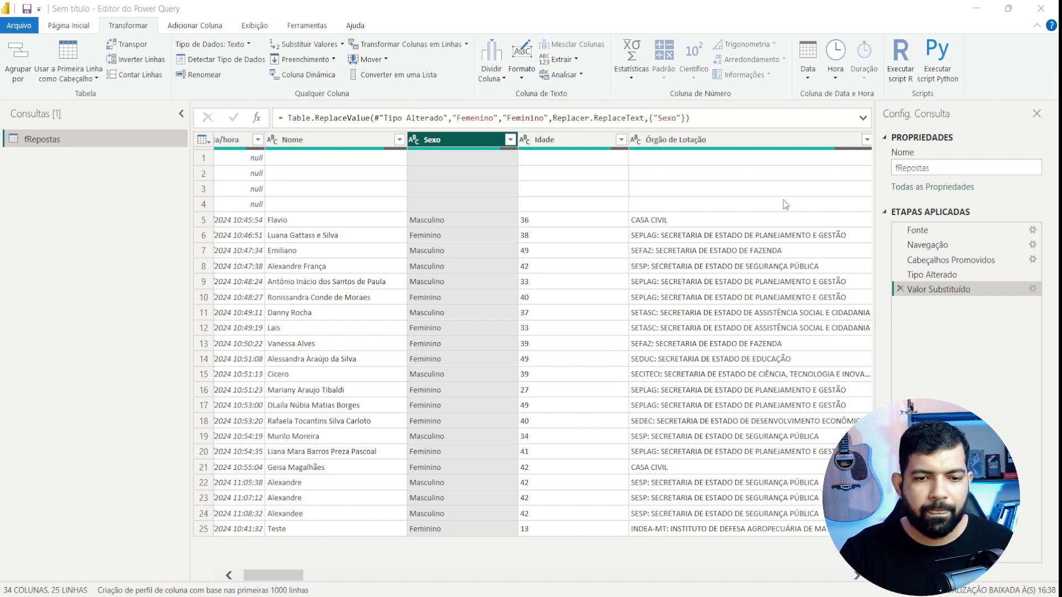
- Close the Power Query Editor and apply the pending query changes to the report
{"action": "left_click_drag", "start_coordinate": [263, 577], "coordinate": [256, 577]}
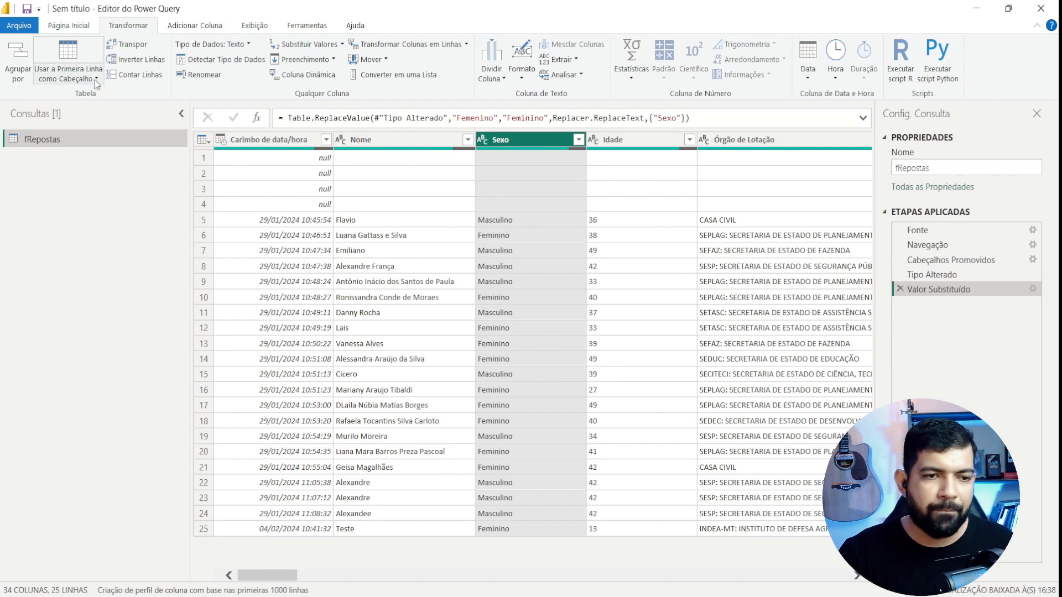
{"action": "left_click", "coordinate": [71, 28]}
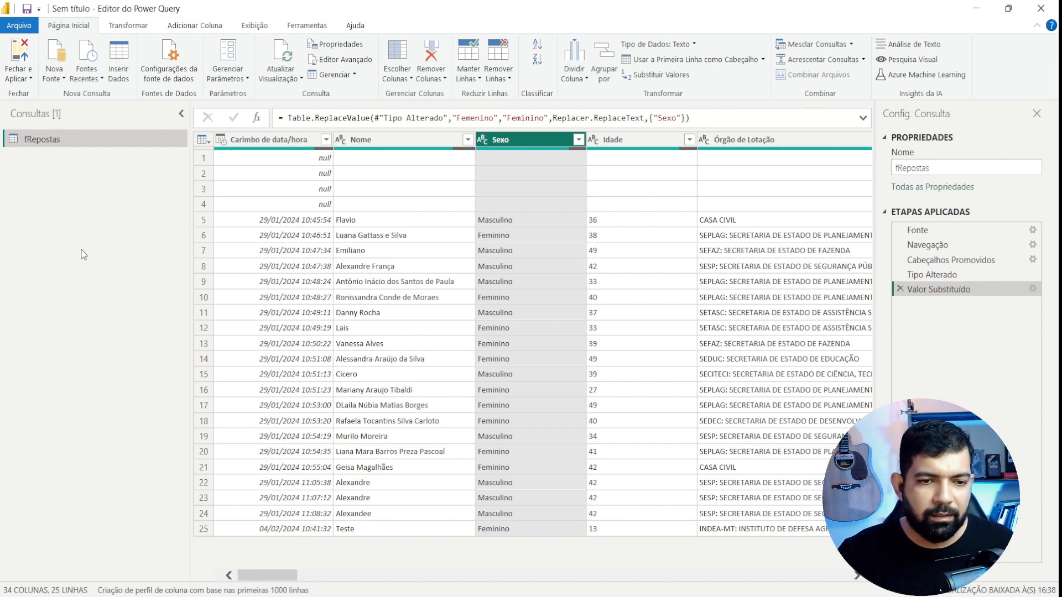
{"action": "left_click", "coordinate": [20, 54]}
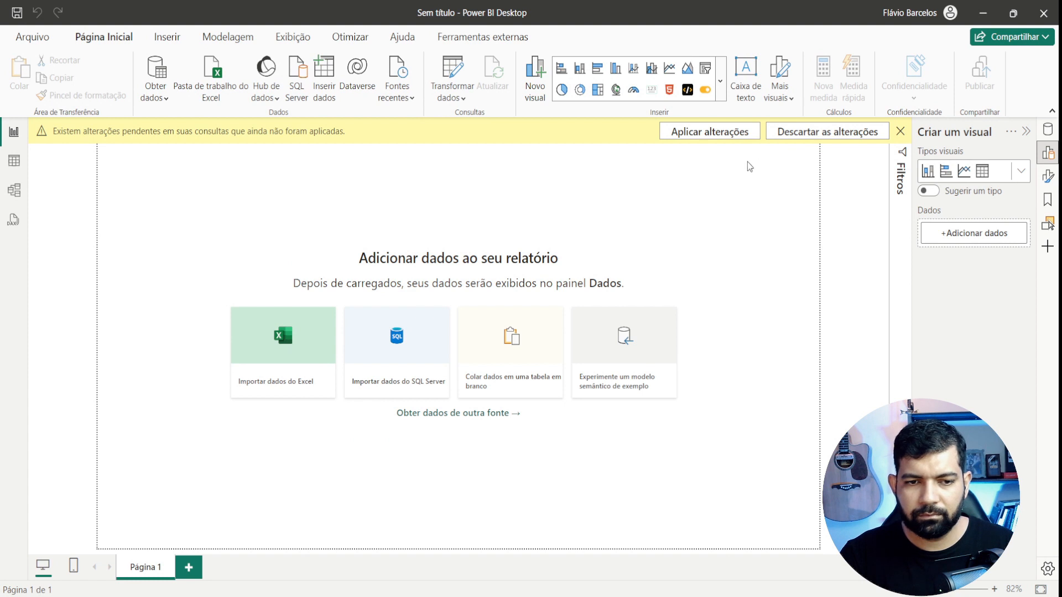
{"action": "left_click", "coordinate": [725, 137]}
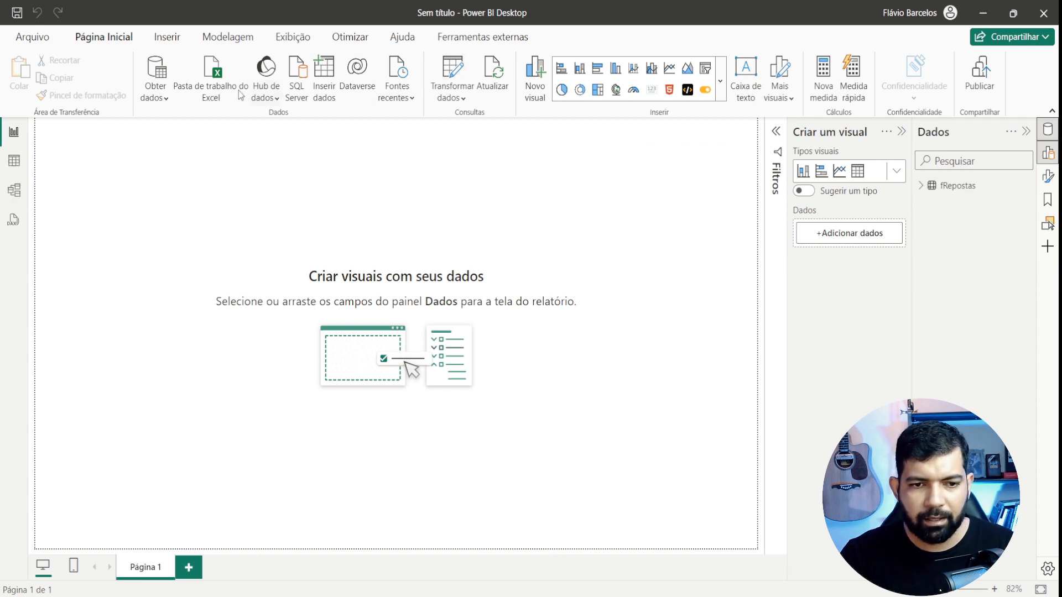
- Create a new calculated table named _Medidas, leaving its expression empty after the equals sign
{"action": "left_click", "coordinate": [237, 44]}
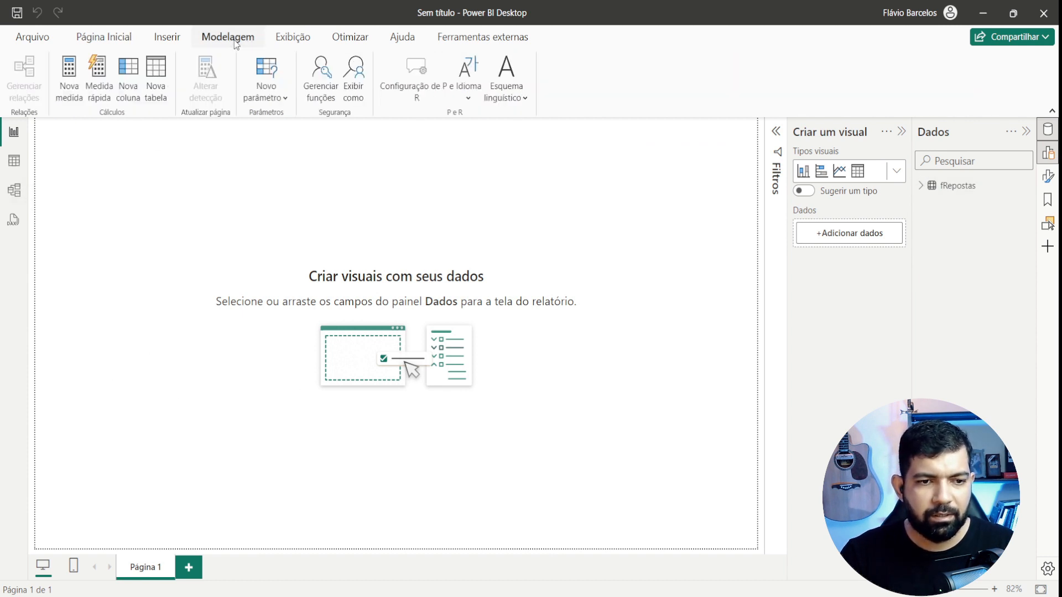
{"action": "left_click", "coordinate": [157, 77]}
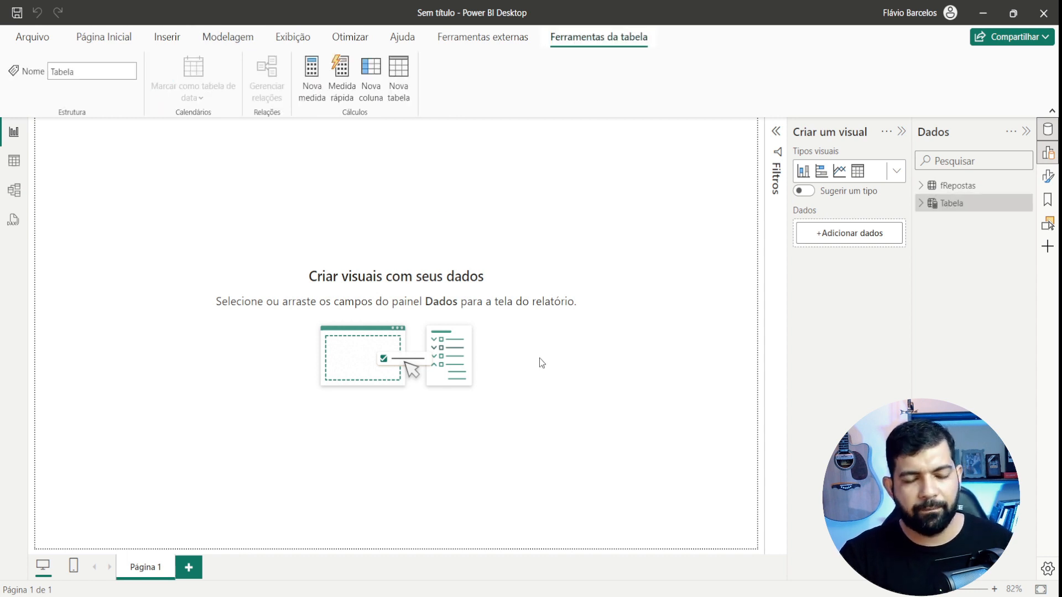
{"action": "type", "text": "_Meda"}
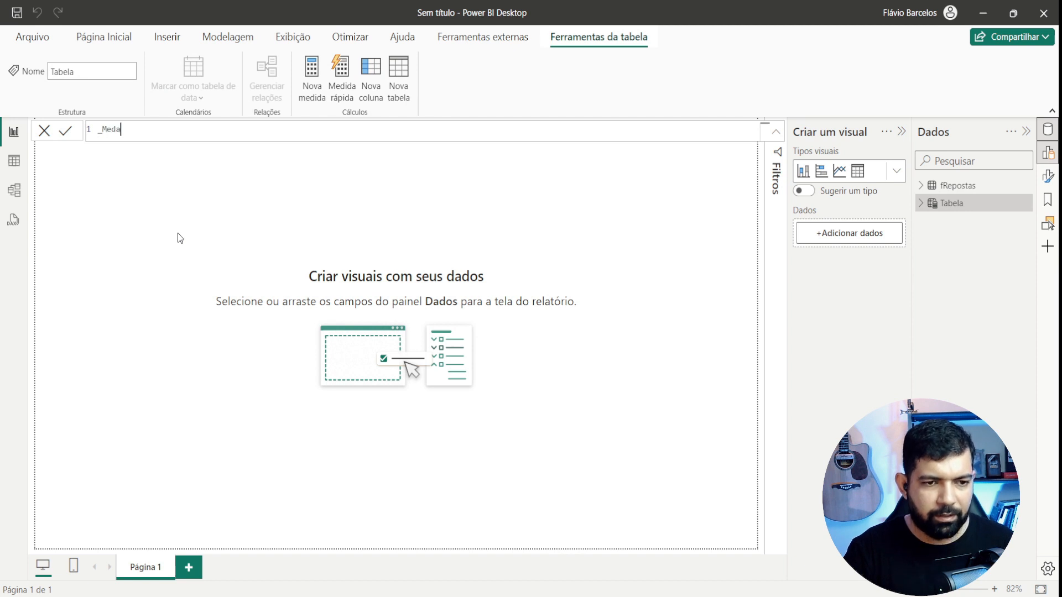
{"action": "key", "text": "BackSpace"}
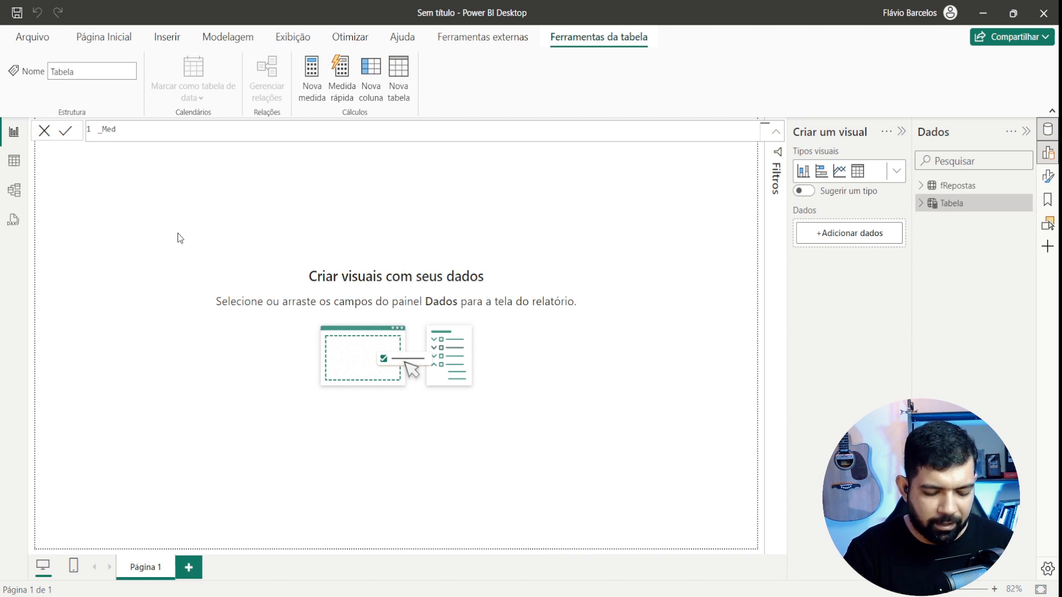
{"action": "type", "text": "idas = A"}
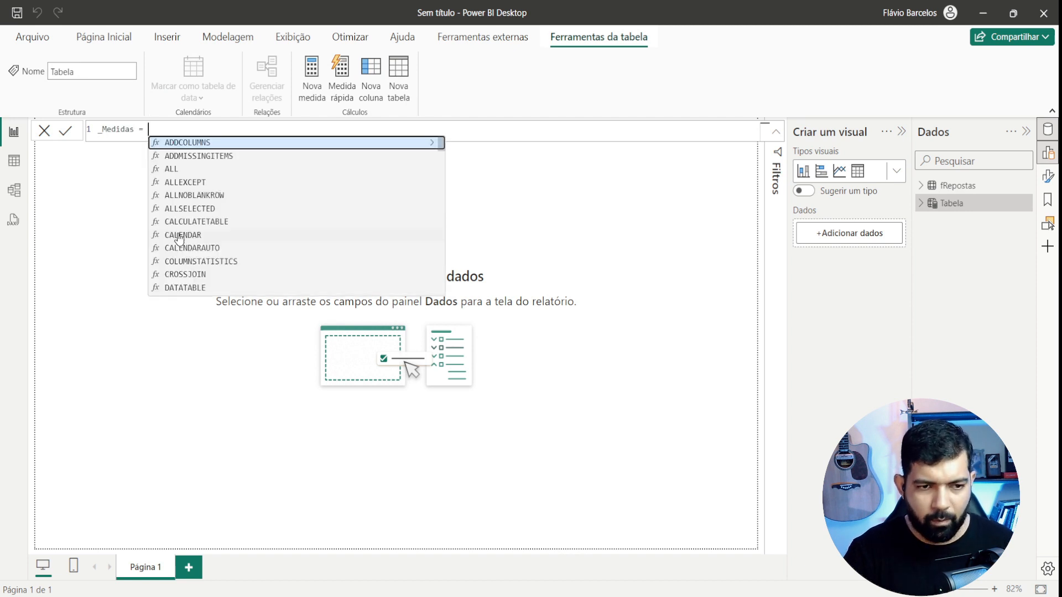
{"action": "key", "text": "Tab"}
{"action": "key", "text": "BackSpace"}
{"action": "key", "text": "BackSpace"}
{"action": "key", "text": "BackSpace"}
{"action": "key", "text": "BackSpace"}
{"action": "key", "text": "BackSpace"}
{"action": "key", "text": "BackSpace"}
{"action": "key", "text": "BackSpace"}
{"action": "key", "text": "BackSpace"}
{"action": "key", "text": "BackSpace"}
{"action": "key", "text": "BackSpace"}
{"action": "key", "text": "BackSpace"}
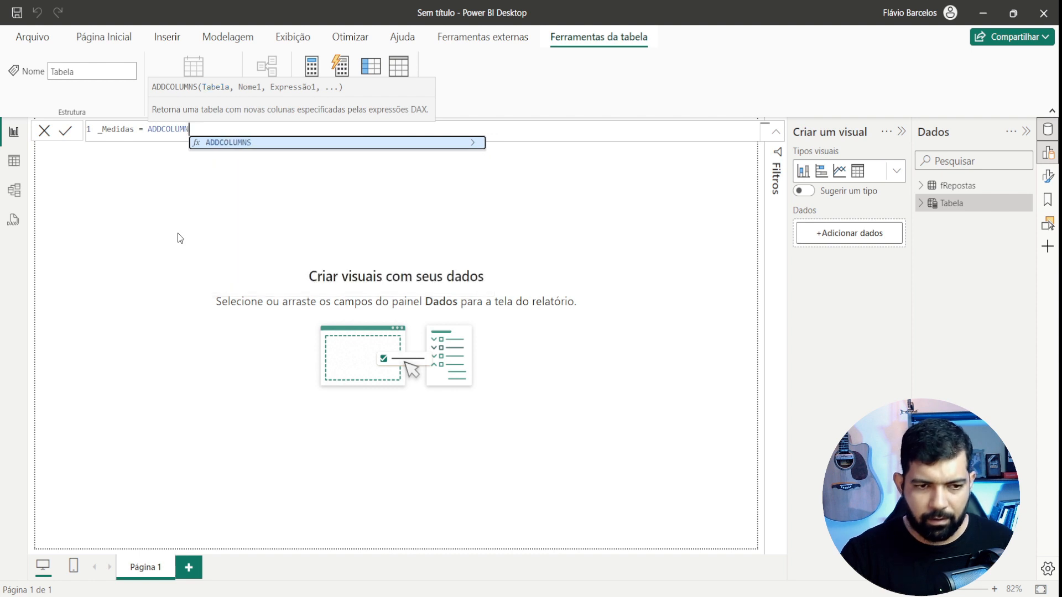
{"action": "key", "text": "Escape"}
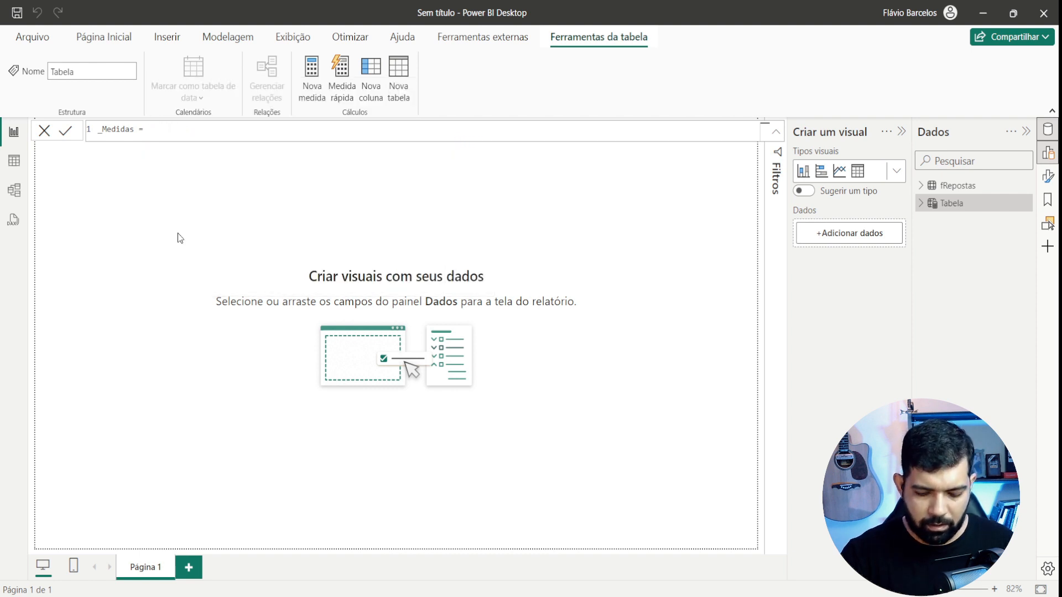
{"action": "key", "text": "Return"}
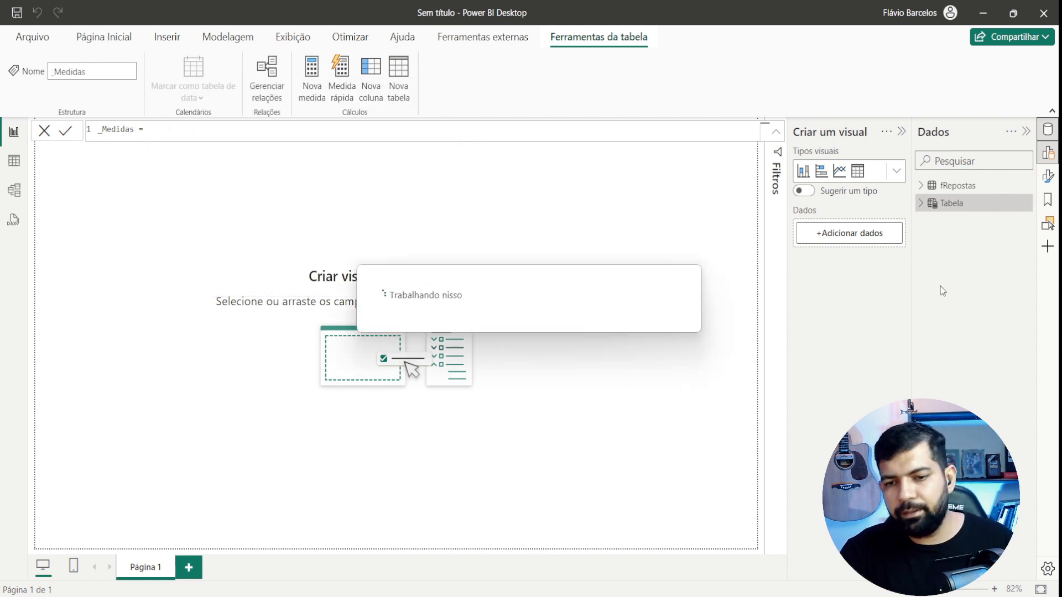
- Examine the fRepostas fields in a wider Dados pane, including the date hierarchy under "Carimbo de data/hora"
{"action": "mouse_move", "coordinate": [940, 209]}
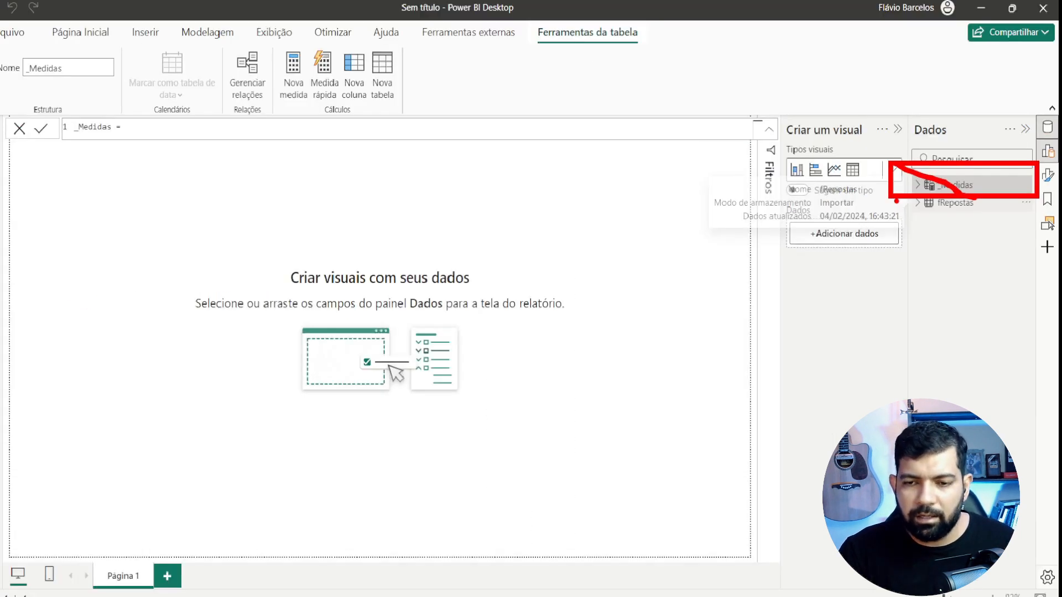
{"action": "left_click", "coordinate": [921, 203]}
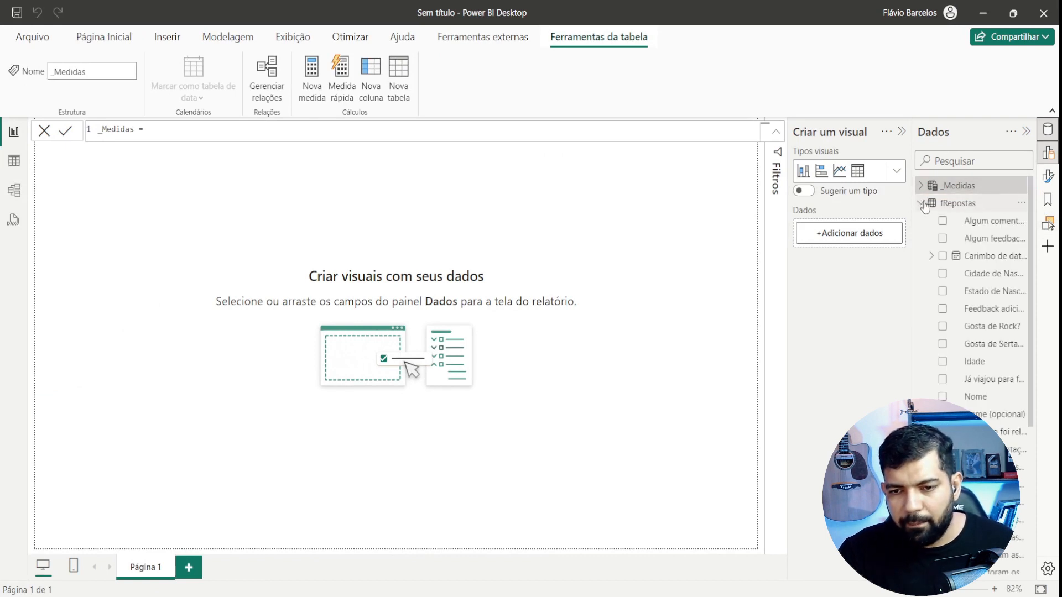
{"action": "left_click_drag", "start_coordinate": [911, 224], "coordinate": [818, 221]}
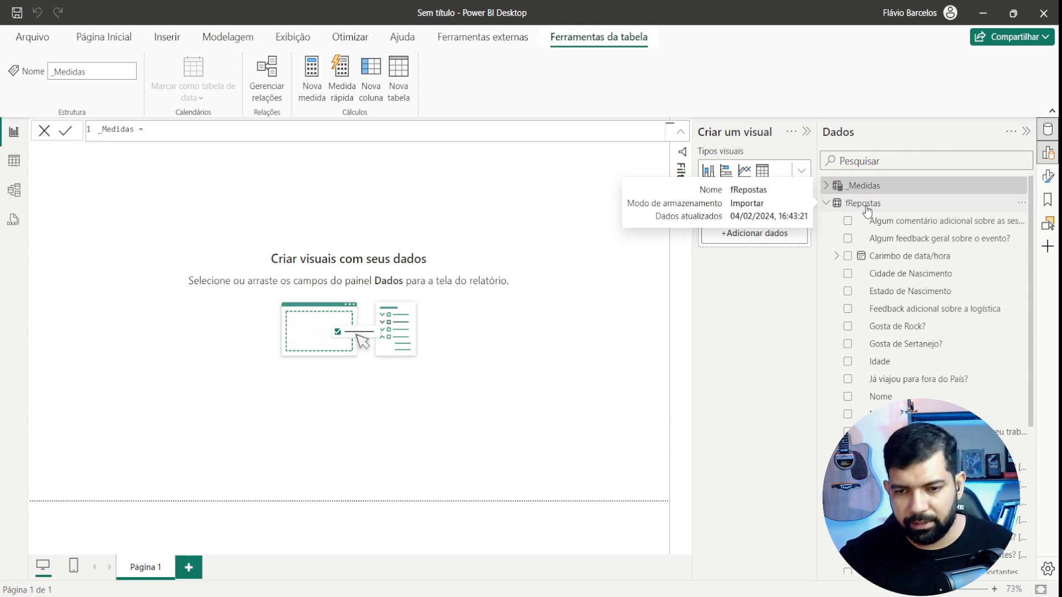
{"action": "left_click", "coordinate": [837, 258]}
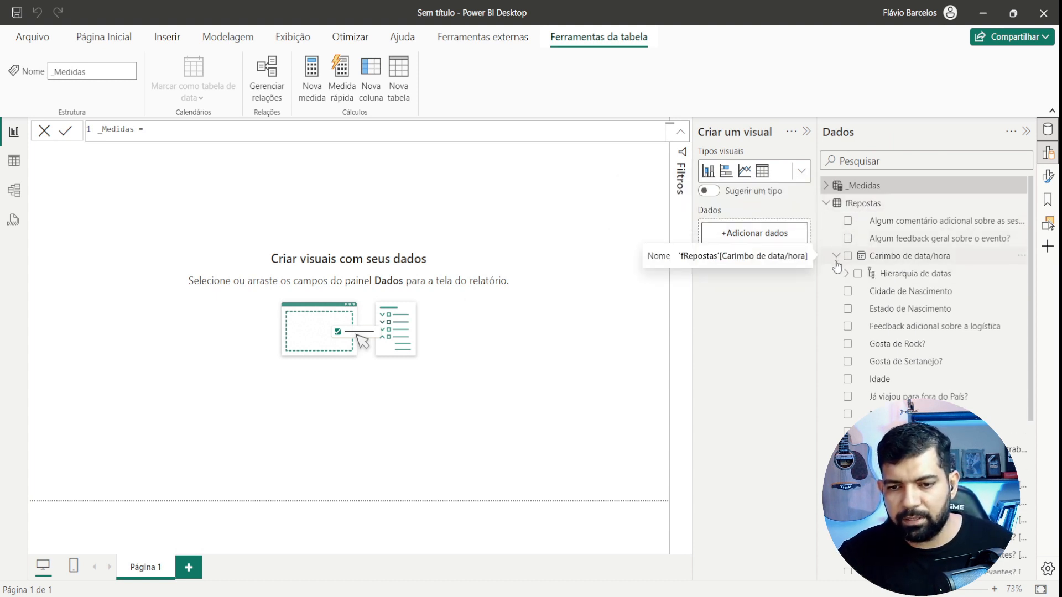
{"action": "left_click", "coordinate": [846, 274]}
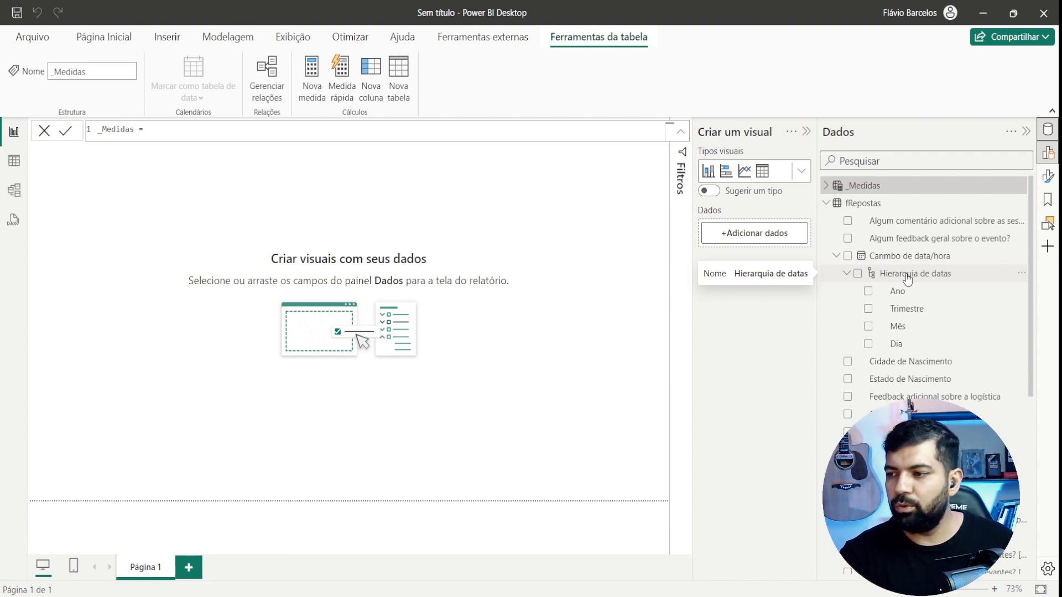
- Add a new measure named Respostas to the _Medidas table
{"action": "right_click", "coordinate": [872, 188]}
{"action": "left_click", "coordinate": [911, 218]}
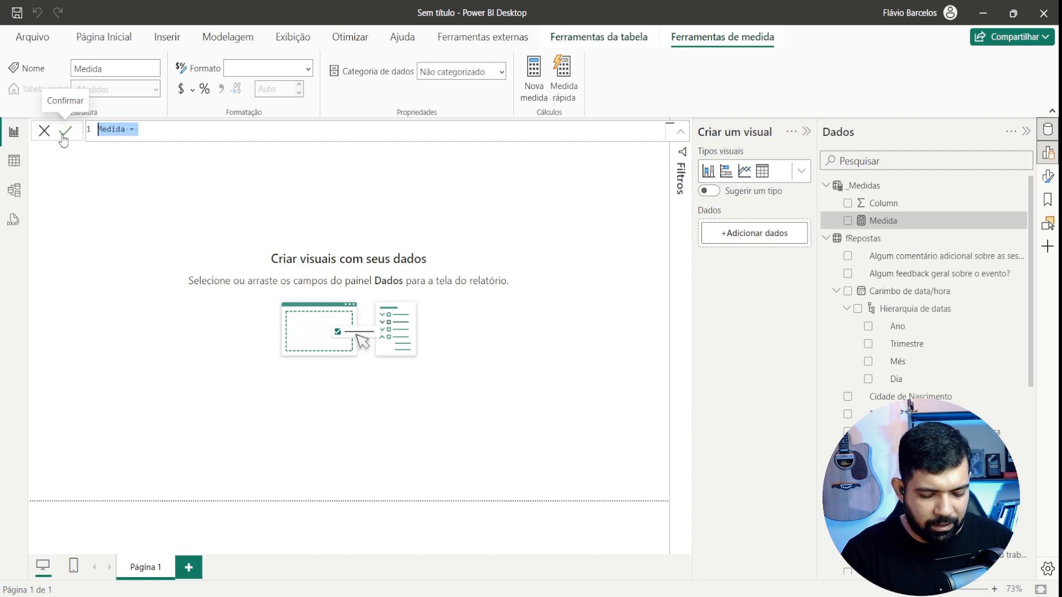
{"action": "type", "text": "Respostas"}
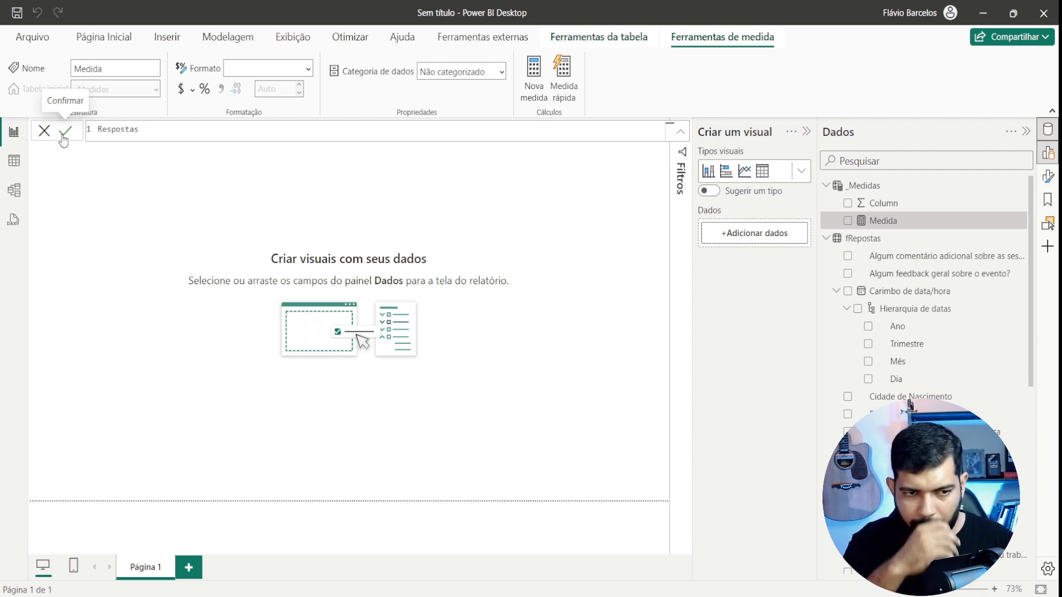
{"action": "type", "text": " = "}
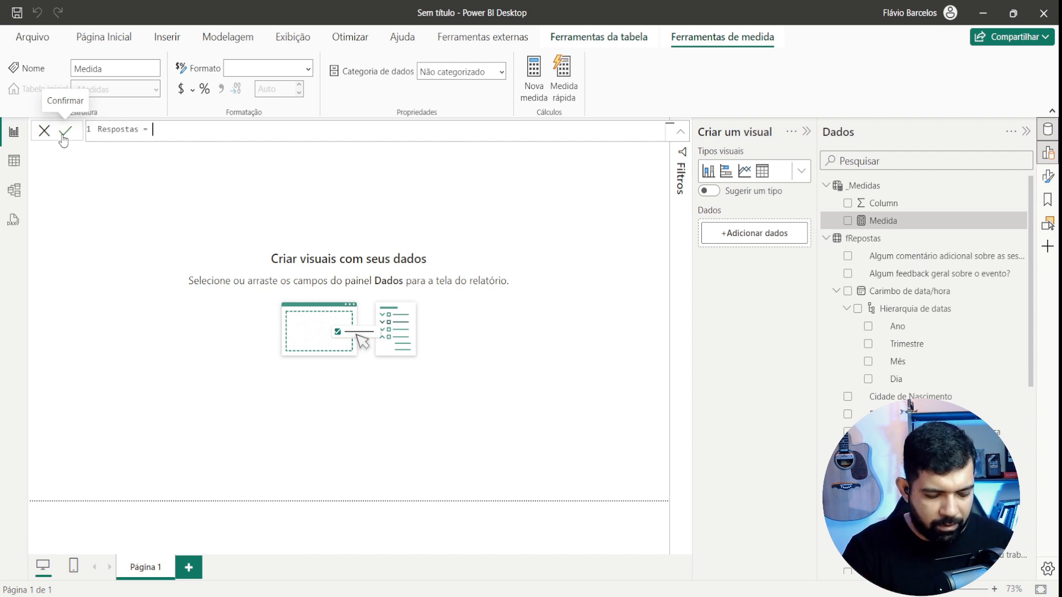
- Define the Respostas measure as DISTINCTCOUNT(fRepostas[Carimbo de data/hora])
{"action": "type", "text": "dis"}
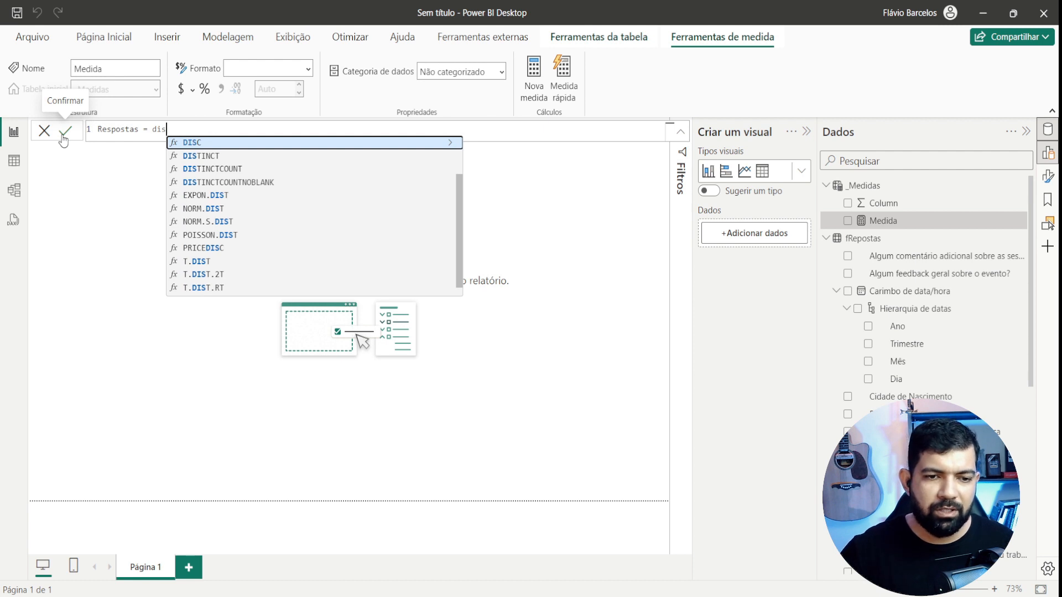
{"action": "key", "text": "Down"}
{"action": "key", "text": "Down"}
{"action": "key", "text": "Tab"}
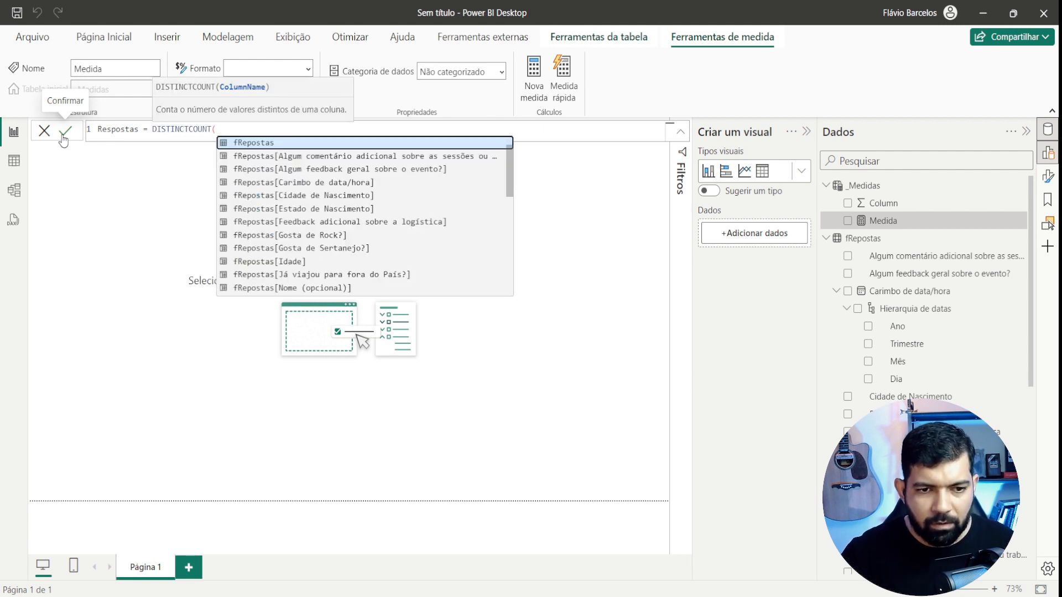
{"action": "key", "text": "Tab"}
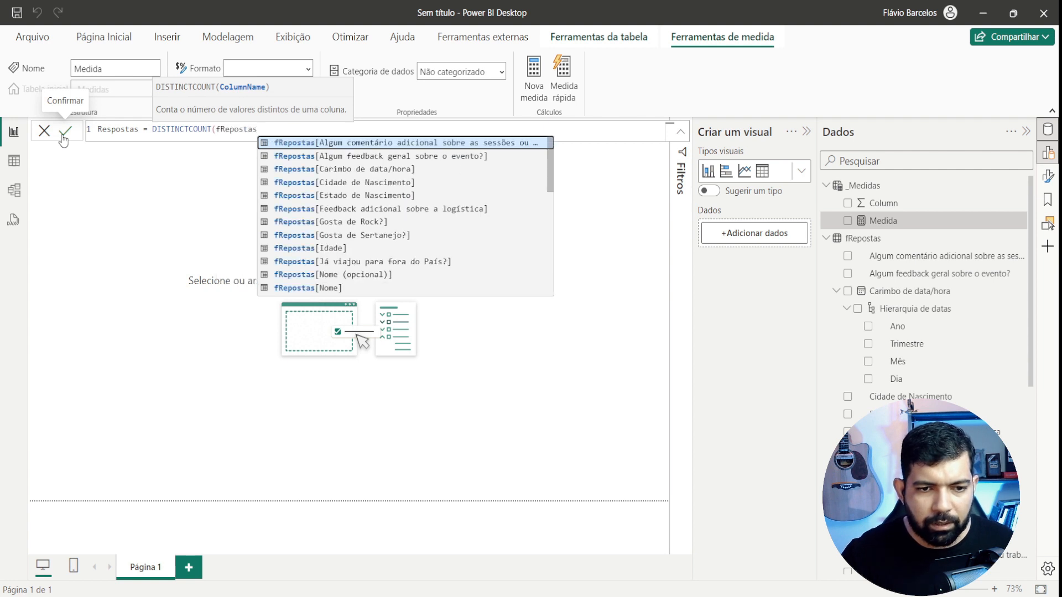
{"action": "key", "text": "Down"}
{"action": "key", "text": "Down"}
{"action": "key", "text": "Down"}
{"action": "key", "text": "Up"}
{"action": "key", "text": "Tab"}
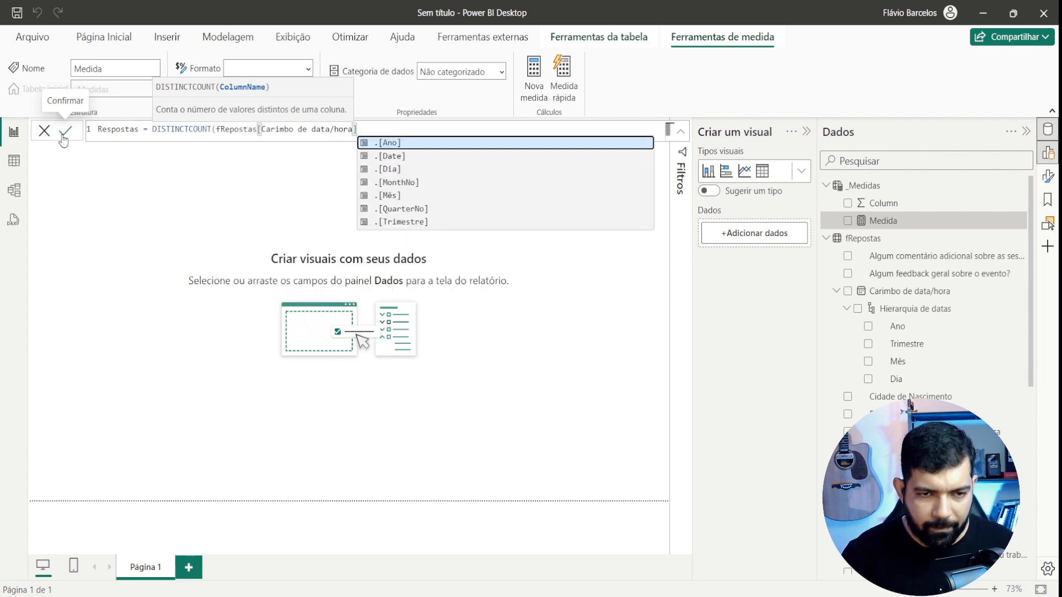
{"action": "type", "text": ")"}
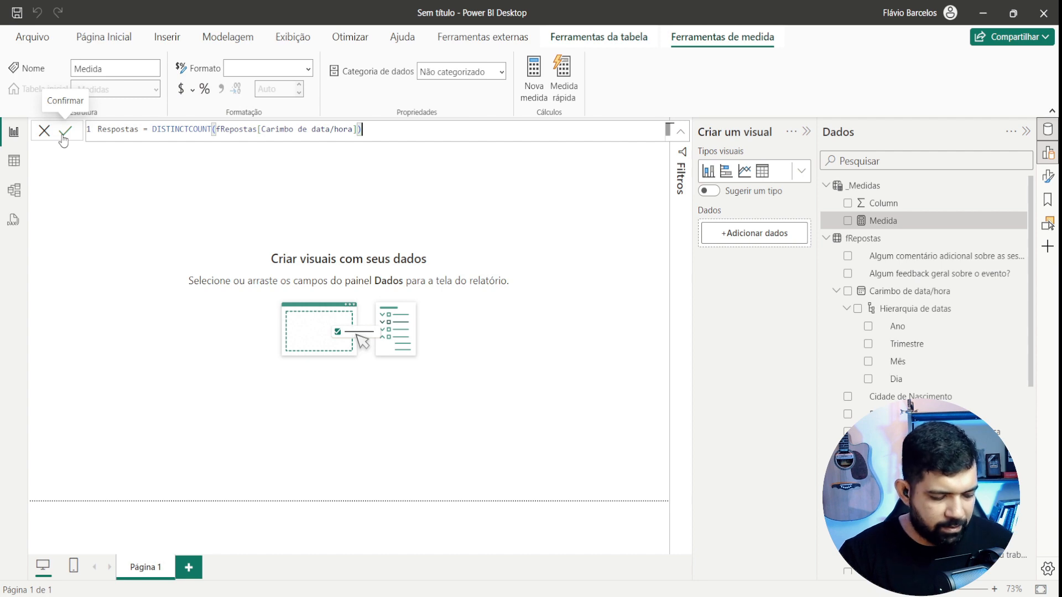
{"action": "key", "text": "alt+1"}
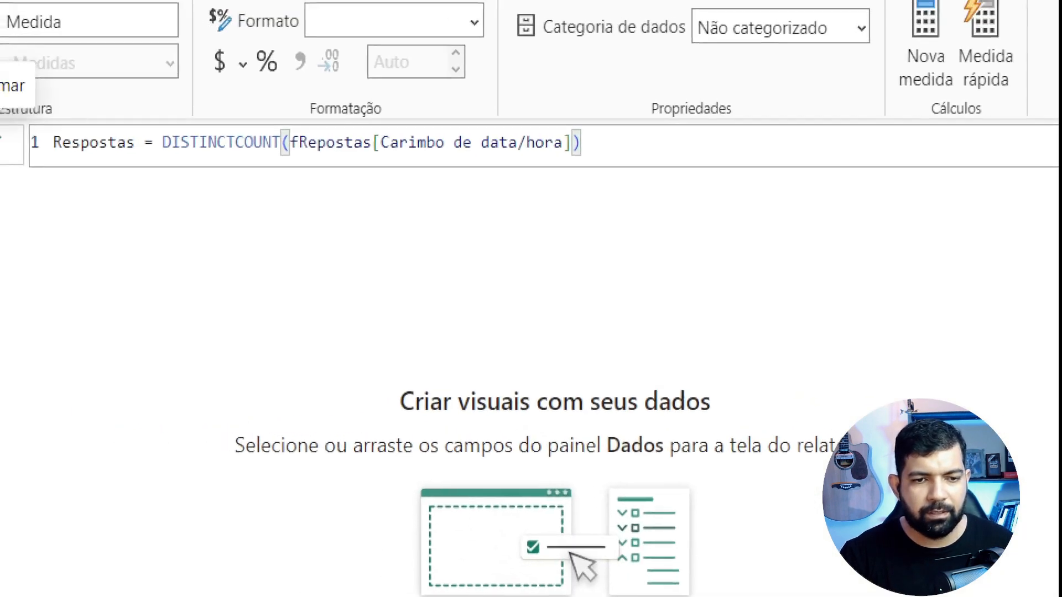
{"action": "left_click", "coordinate": [131, 113]}
{"action": "mouse_move", "coordinate": [49, 104]}
{"action": "left_mouse_down"}
{"action": "mouse_move", "coordinate": [238, 184]}
{"action": "mouse_move", "coordinate": [635, 181]}
{"action": "left_mouse_up"}
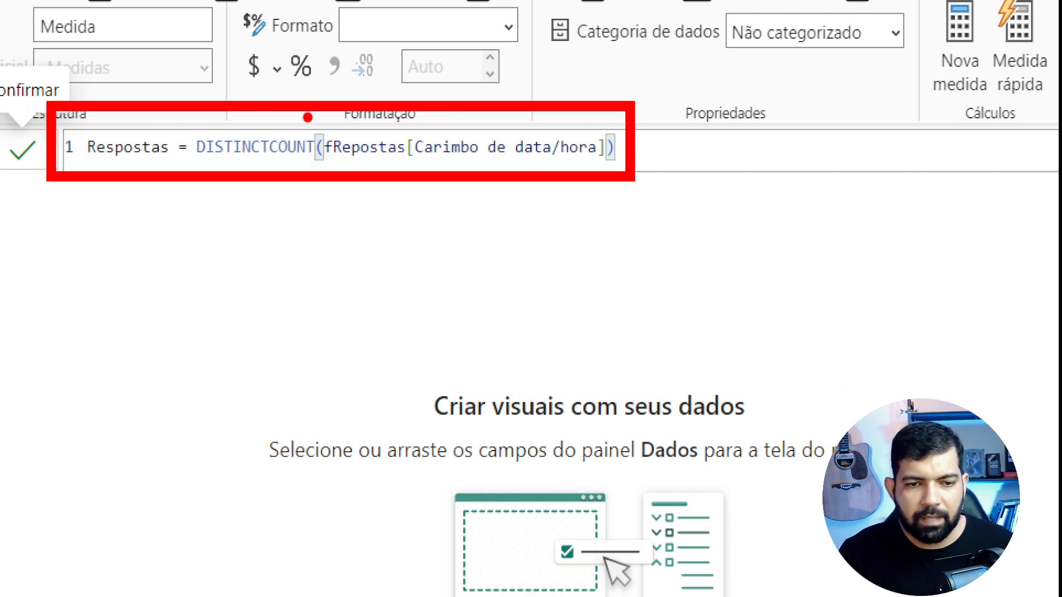
{"action": "left_click_drag", "start_coordinate": [303, 112], "coordinate": [419, 178]}
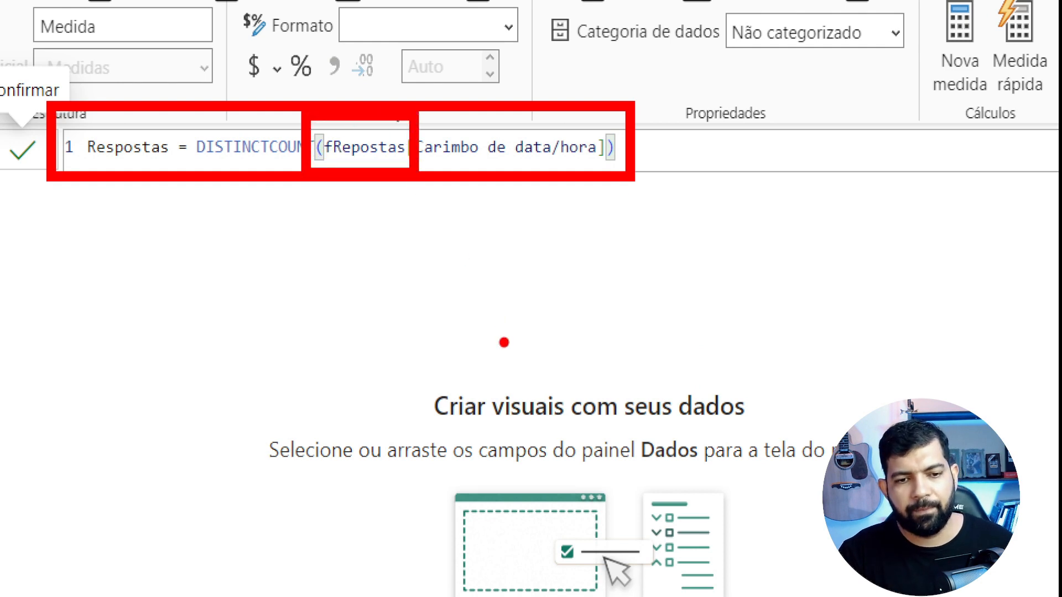
{"action": "key", "text": "Escape"}
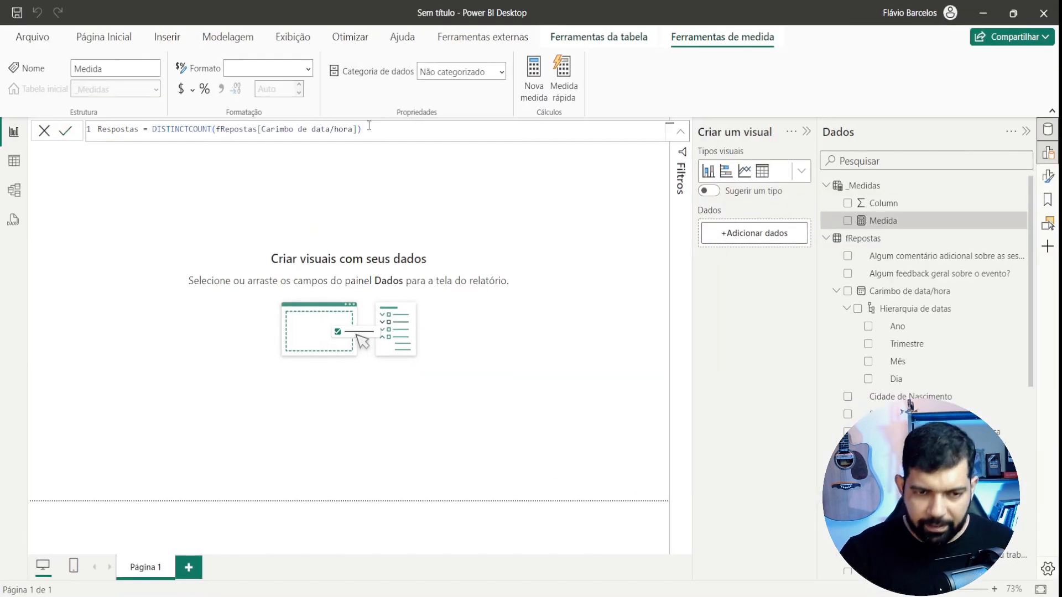
- Place the Respostas measure on the empty report page as a card visual
{"action": "left_click_drag", "start_coordinate": [883, 220], "coordinate": [152, 211]}
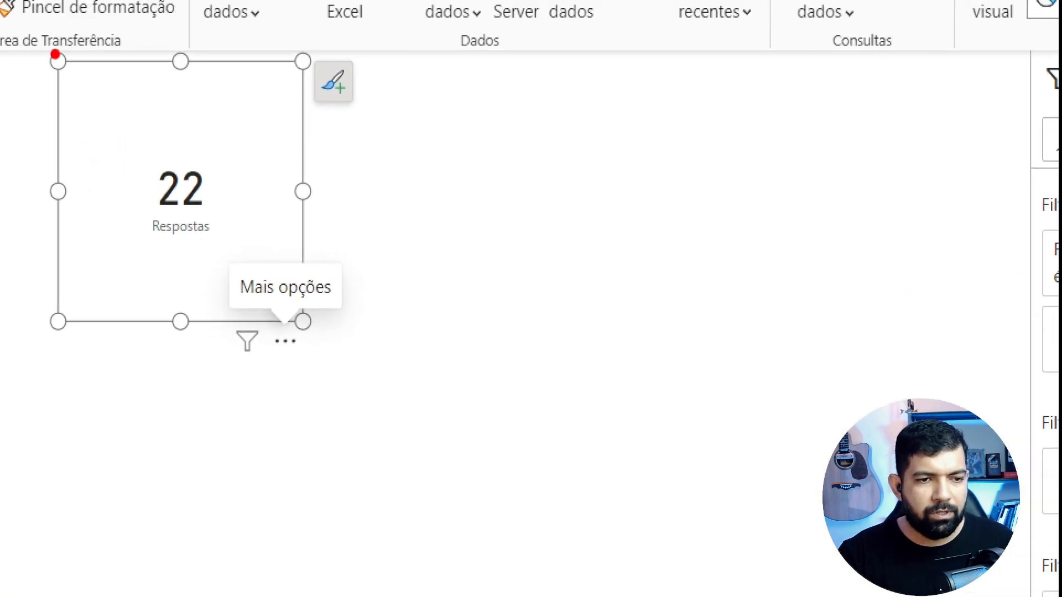
{"action": "left_click_drag", "start_coordinate": [64, 118], "coordinate": [167, 258]}
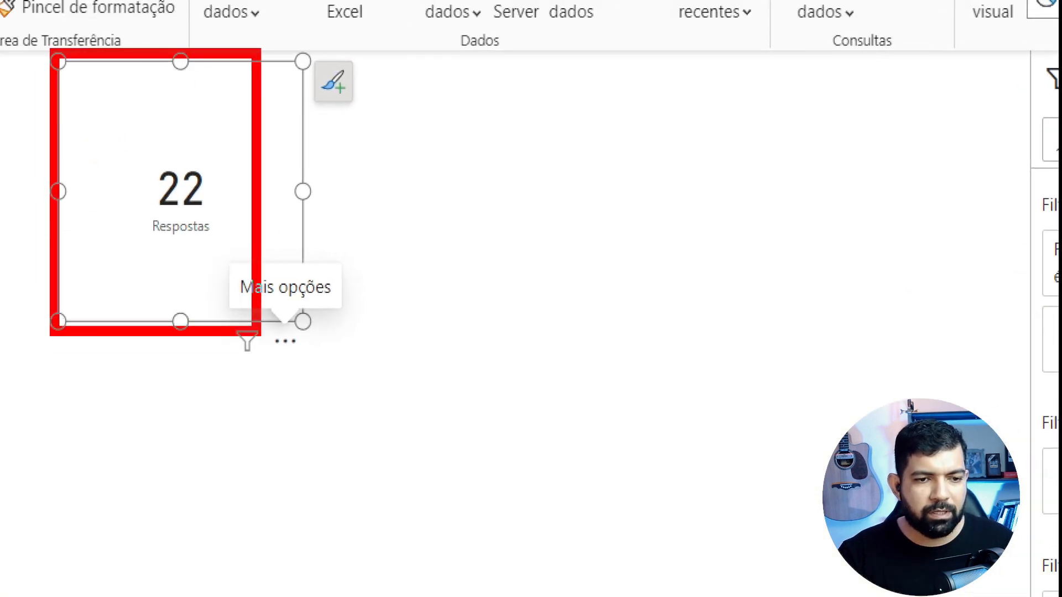
{"action": "left_click_drag", "start_coordinate": [256, 331], "coordinate": [316, 332]}
{"action": "key", "text": "Escape"}
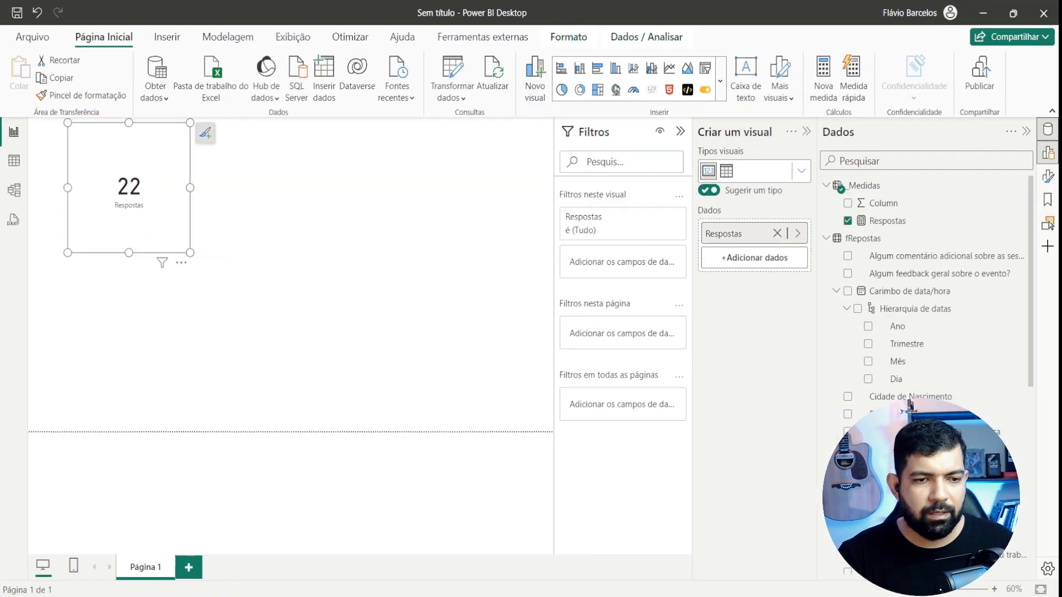
- Examine the rows of the fRepostas table in the table view
{"action": "left_click", "coordinate": [15, 160]}
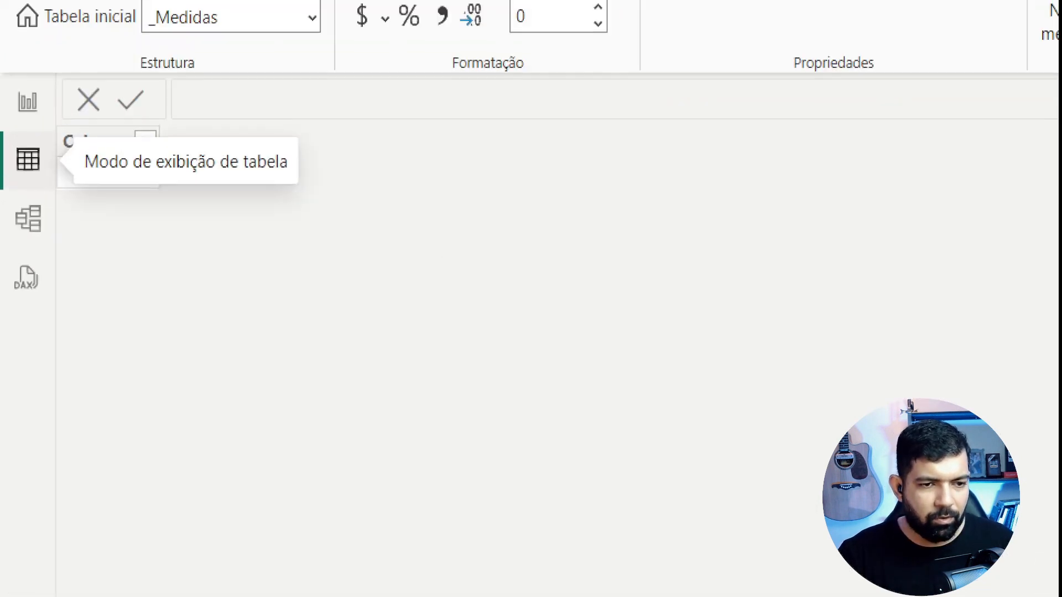
{"action": "left_click_drag", "start_coordinate": [5, 131], "coordinate": [69, 196]}
{"action": "key", "text": "Escape"}
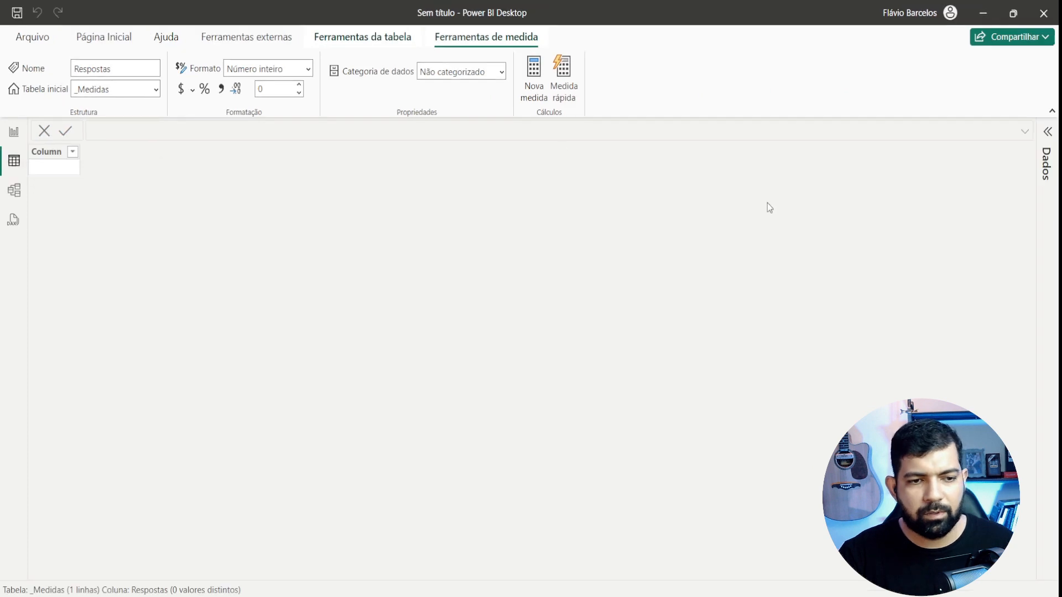
{"action": "left_click", "coordinate": [1051, 135]}
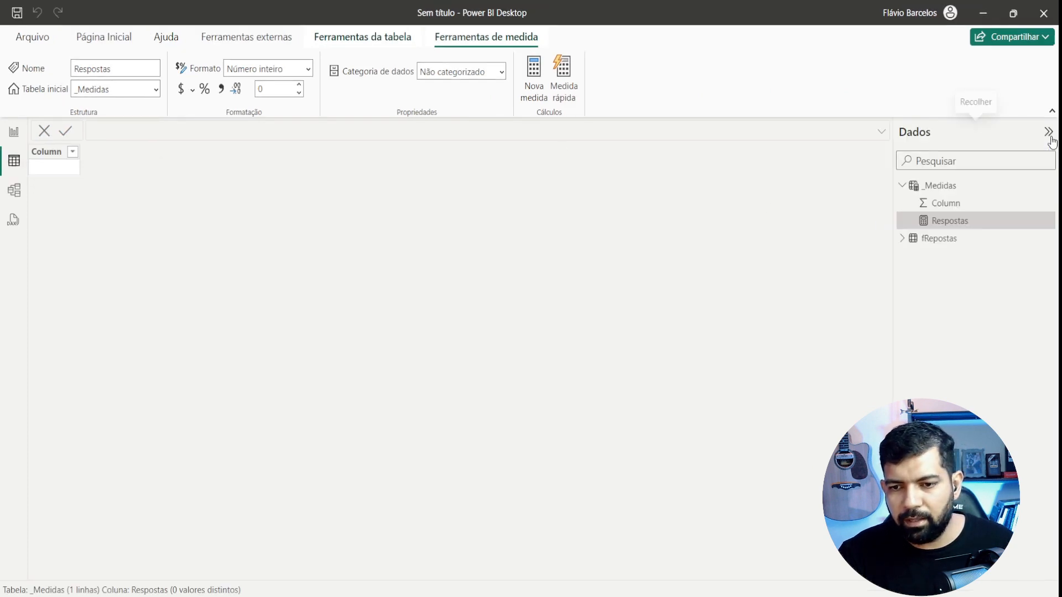
{"action": "left_click", "coordinate": [939, 238]}
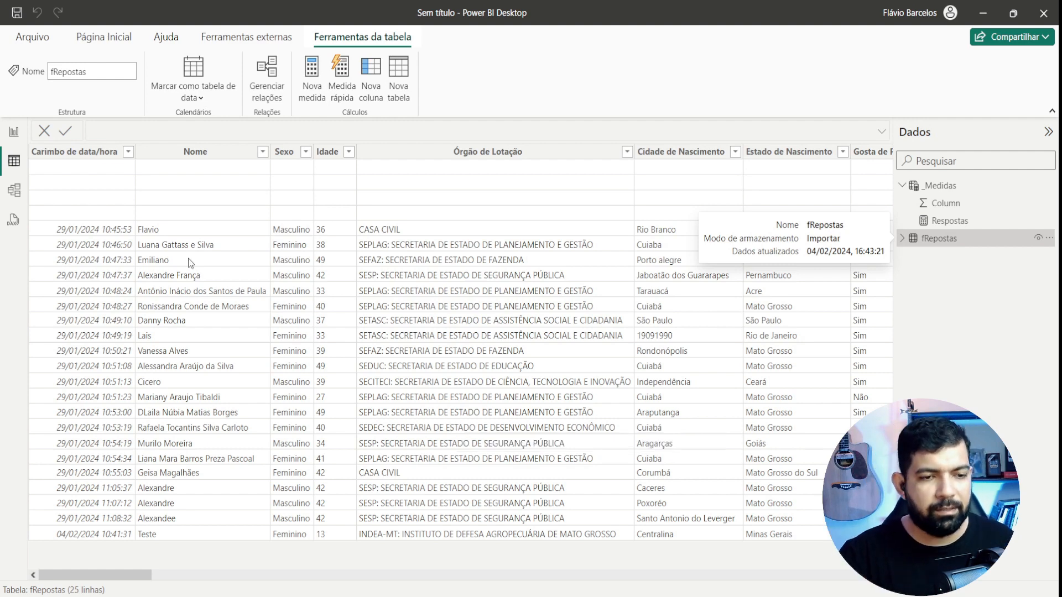
- Return to the report page, resize the Respostas card to a small upright rectangle and move it toward the middle of the page's upper edge
{"action": "left_click", "coordinate": [13, 132]}
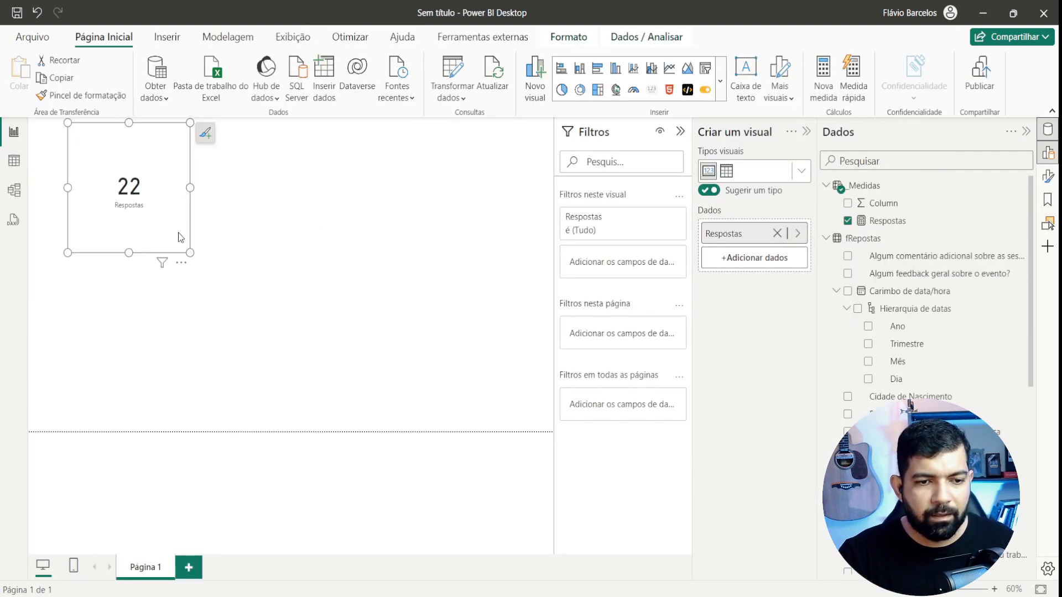
{"action": "left_click_drag", "start_coordinate": [190, 253], "coordinate": [170, 221]}
{"action": "left_click_drag", "start_coordinate": [125, 185], "coordinate": [348, 178]}
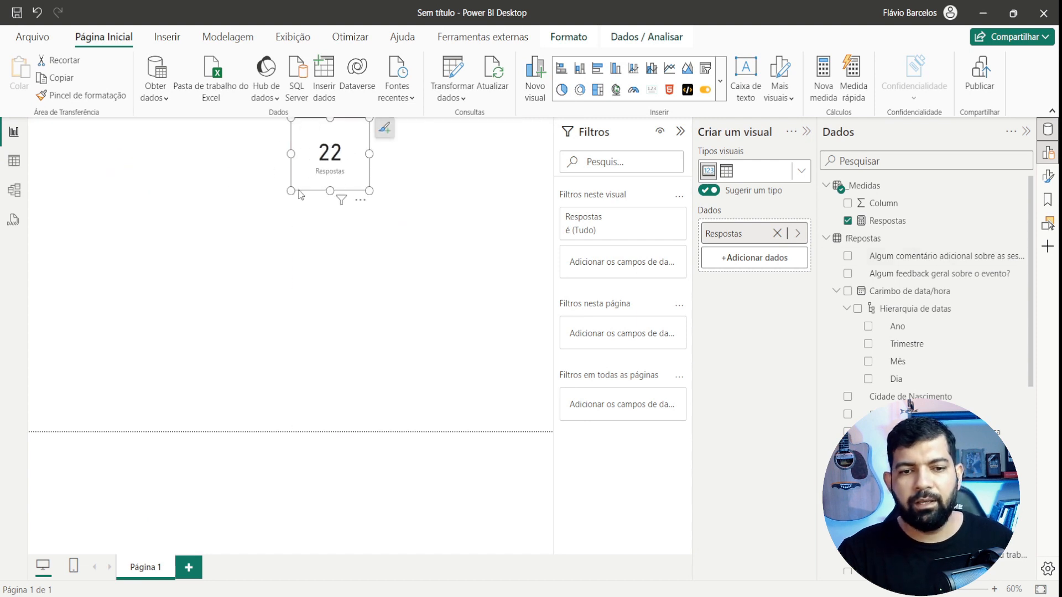
{"action": "left_click_drag", "start_coordinate": [369, 191], "coordinate": [373, 239]}
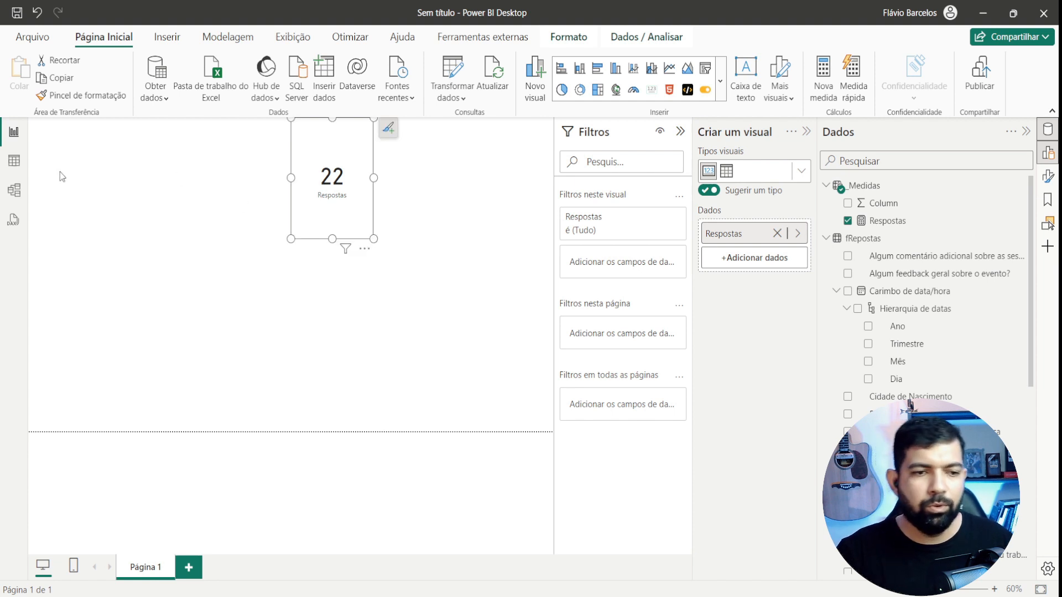
- Inspect the blank entries in the Carimbo de data/hora column of the fRepostas table
{"action": "left_click", "coordinate": [11, 169]}
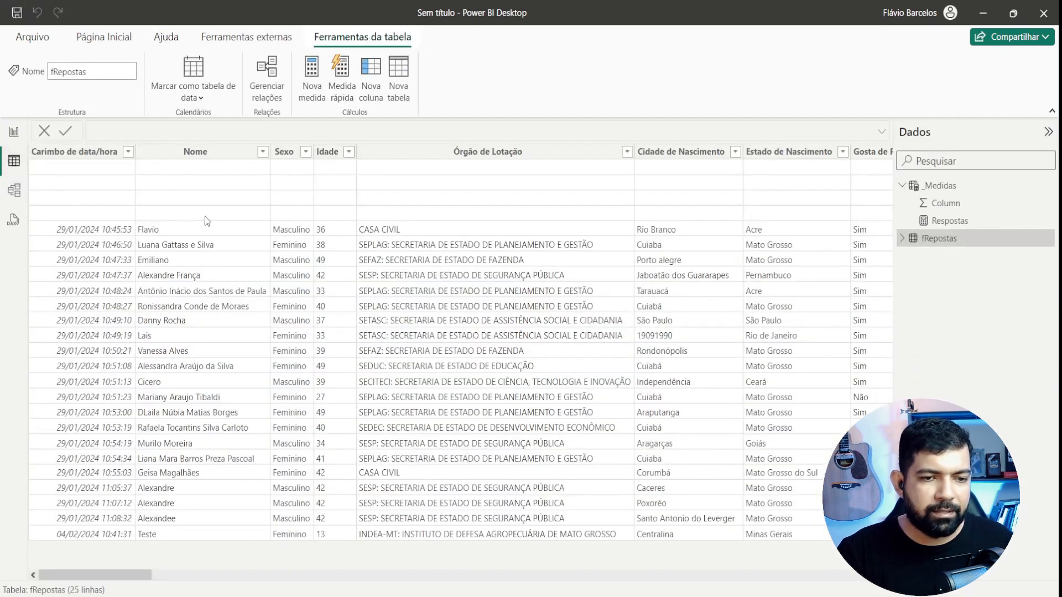
{"action": "key", "text": "alt"}
{"action": "left_click", "coordinate": [111, 181]}
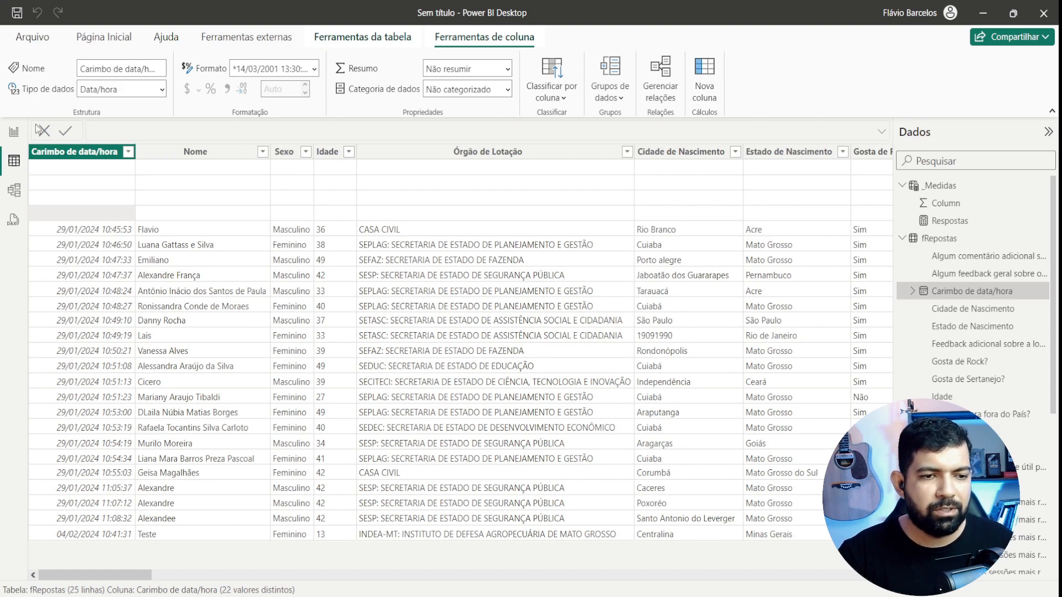
- Change the Respostas measure to COUNT(fRepostas[Carimbo de data/hora]) in the report view and reposition its card
{"action": "left_click", "coordinate": [14, 132]}
{"action": "left_click", "coordinate": [910, 220]}
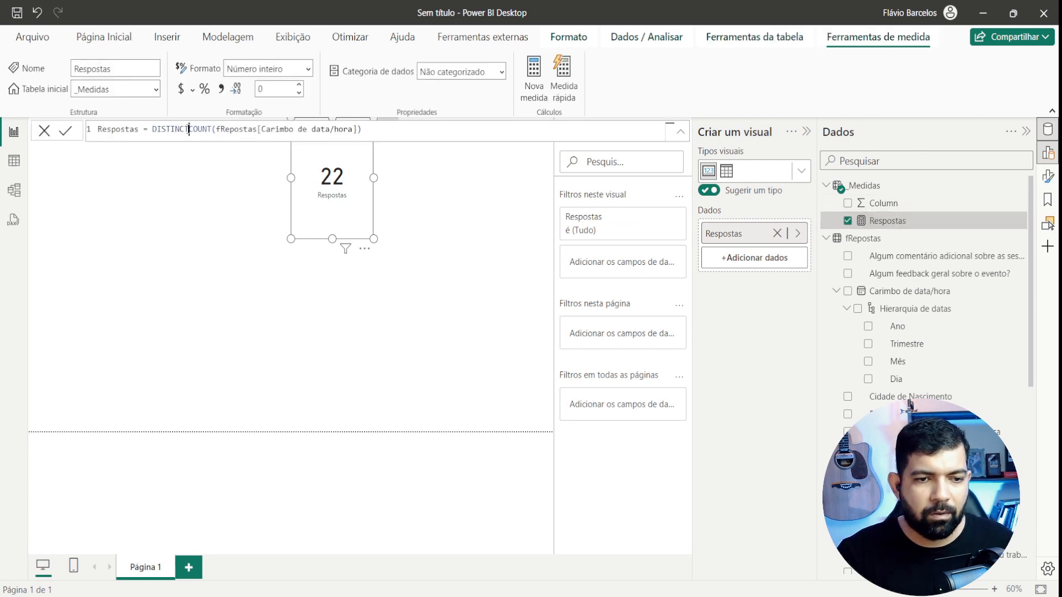
{"action": "left_click_drag", "start_coordinate": [188, 130], "coordinate": [148, 130]}
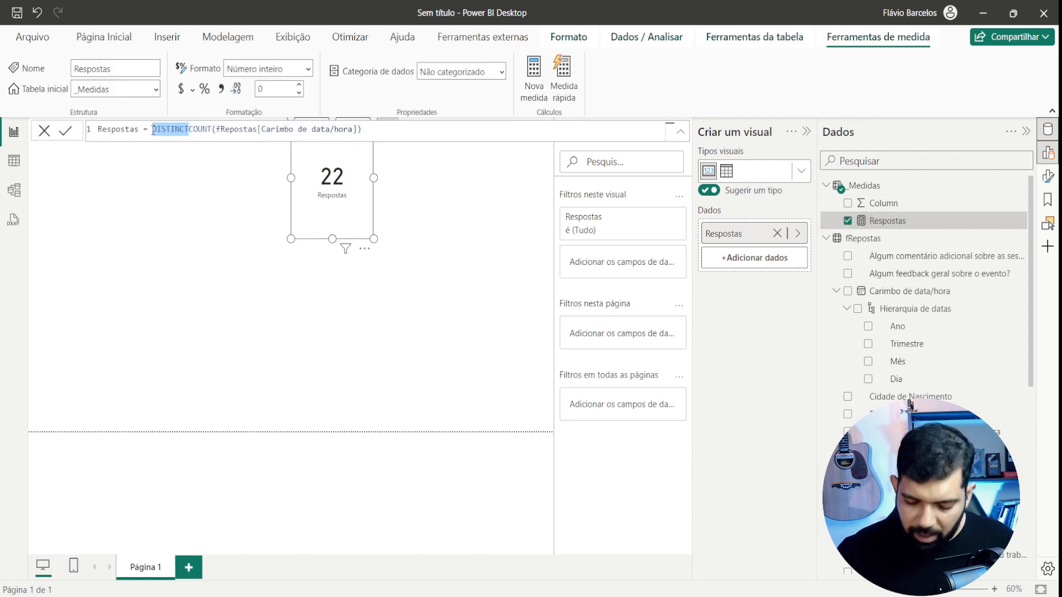
{"action": "key", "text": "BackSpace"}
{"action": "left_click", "coordinate": [343, 207]}
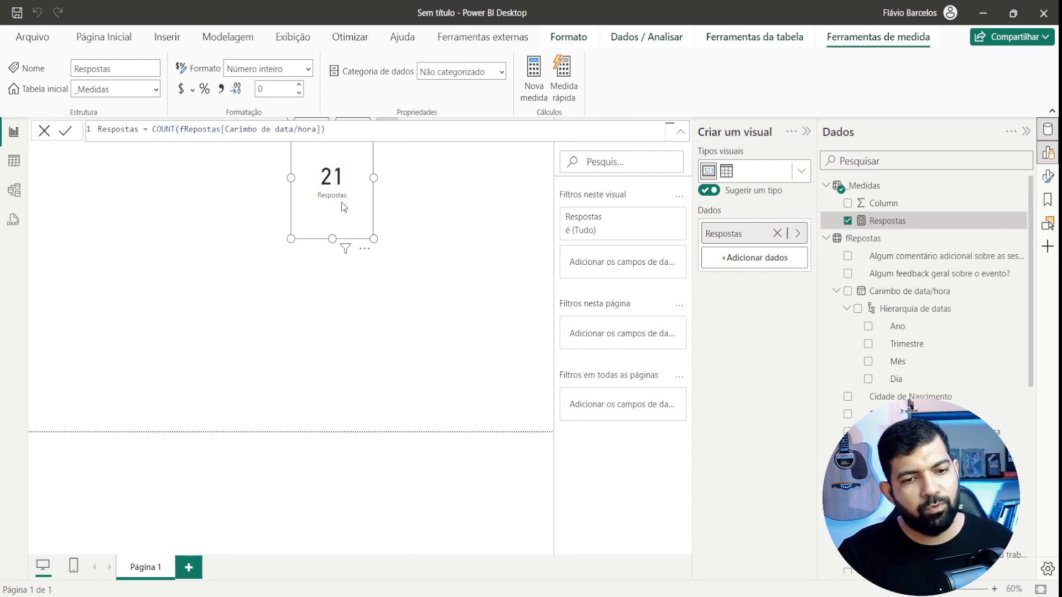
{"action": "left_click_drag", "start_coordinate": [330, 204], "coordinate": [118, 227]}
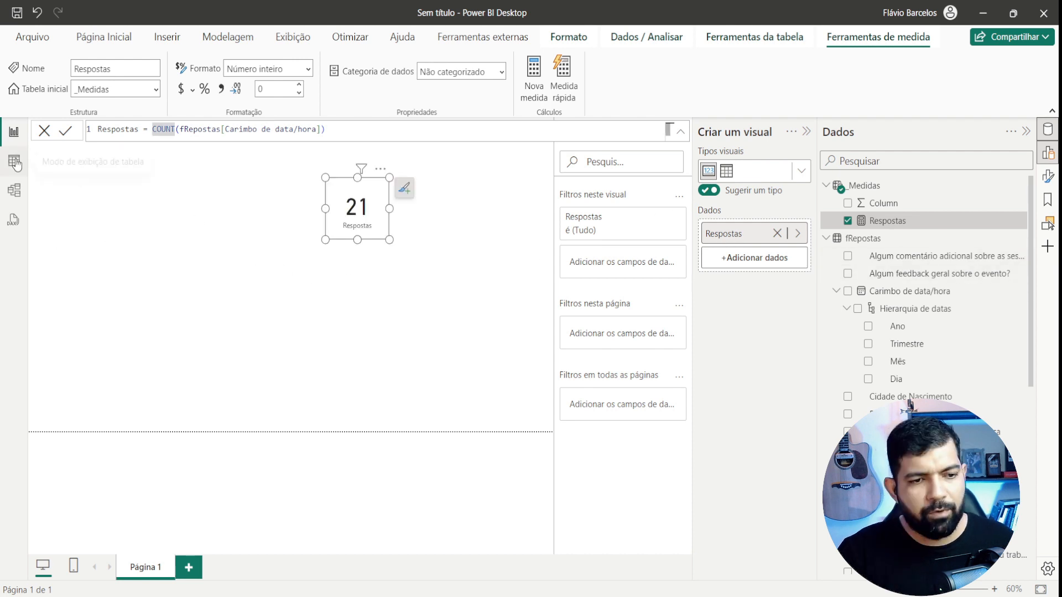
- Count the filled Carimbo de data/hora entries in the fRepostas table row by row, from the first timestamp to the last
{"action": "left_click", "coordinate": [15, 161]}
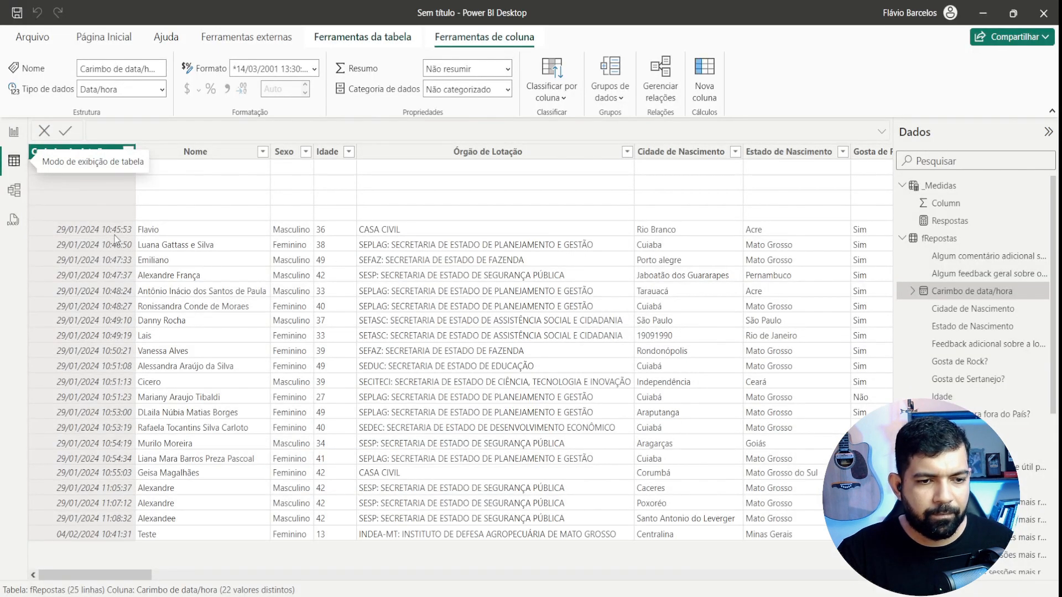
{"action": "left_click", "coordinate": [151, 229]}
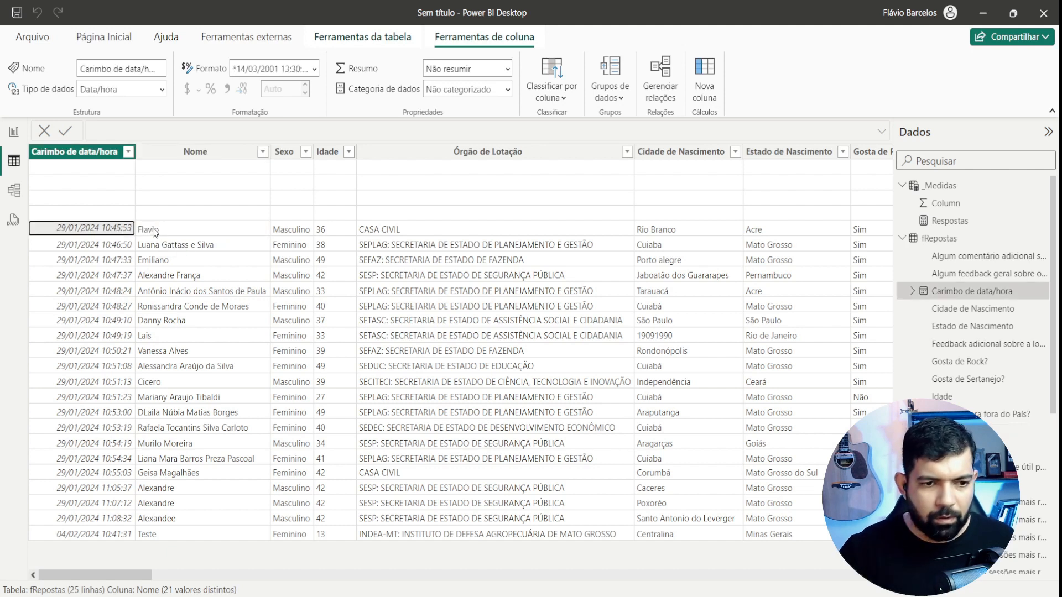
{"action": "key", "text": "Down"}
{"action": "key", "text": "Down"}
{"action": "key", "text": "Down"}
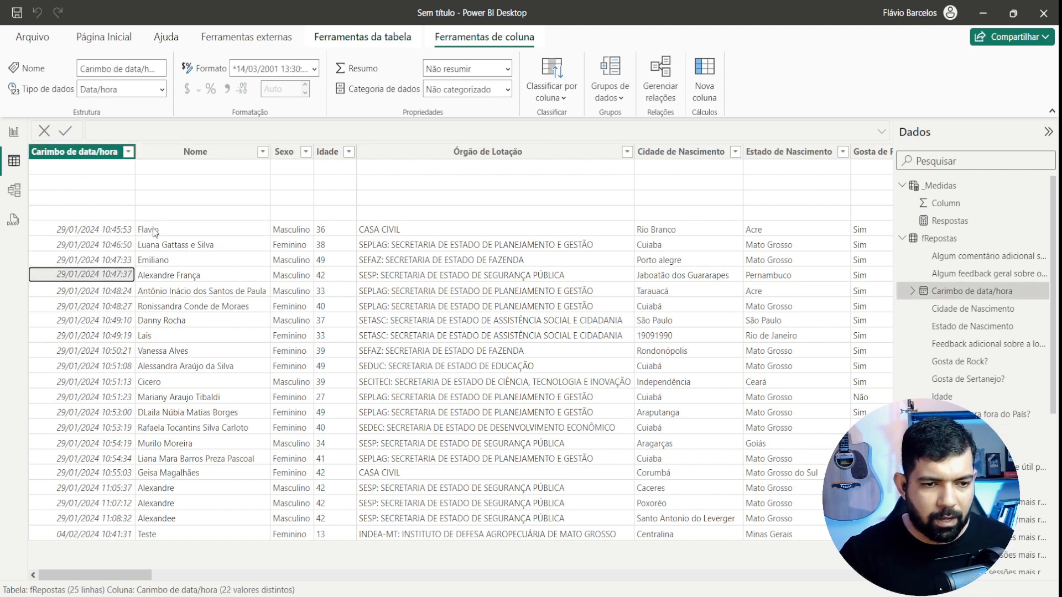
{"action": "key", "text": "Down"}
{"action": "key", "text": "Down"}
{"action": "key", "text": "Down"}
{"action": "key", "text": "Down"}
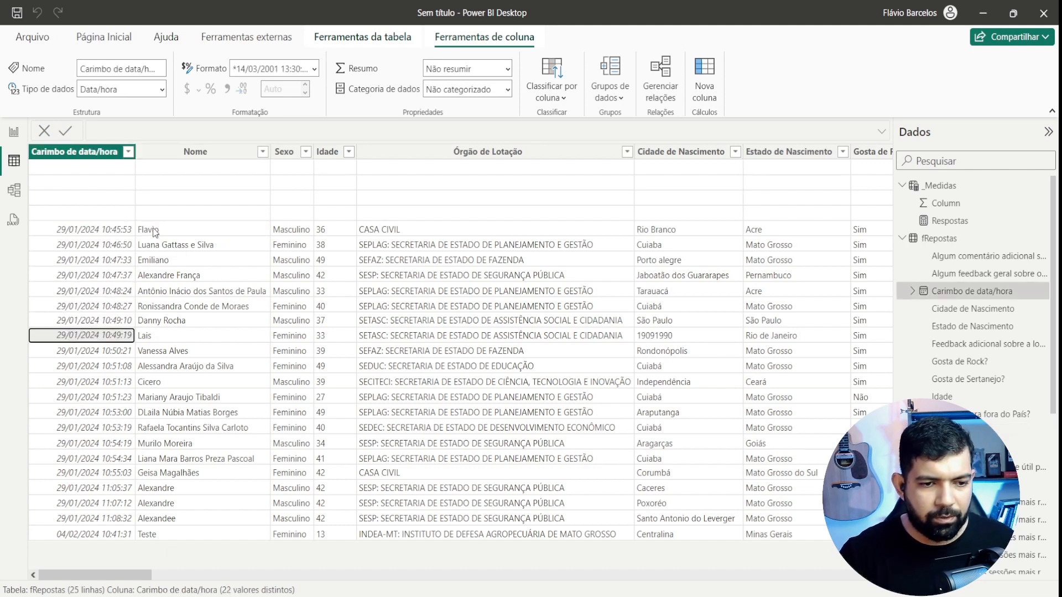
{"action": "key", "text": "Down"}
{"action": "key", "text": "Down"}
{"action": "key", "text": "Down"}
{"action": "key", "text": "Down"}
{"action": "key", "text": "Down"}
{"action": "key", "text": "Down"}
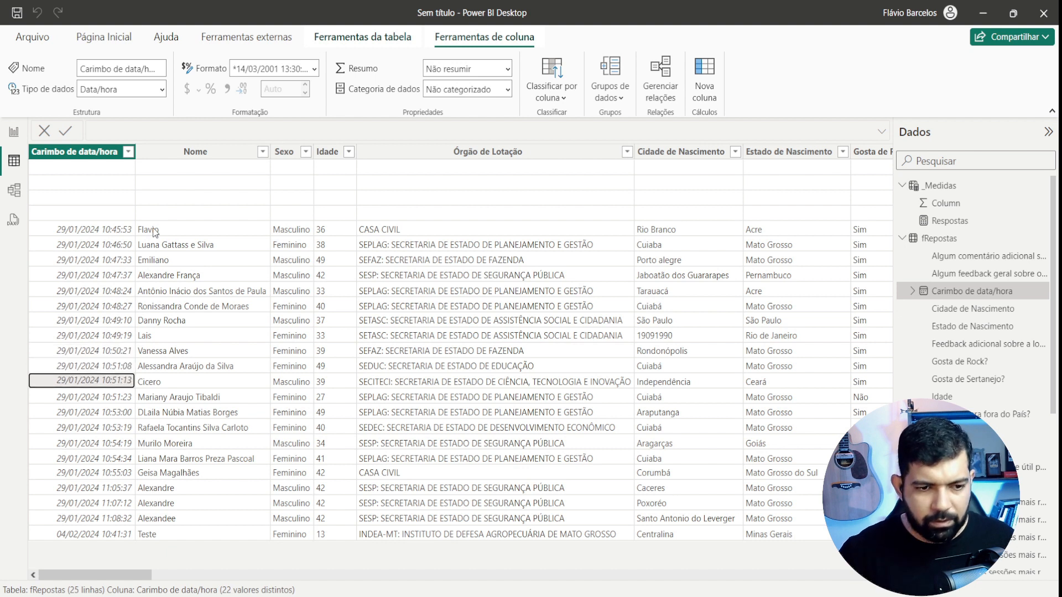
{"action": "key", "text": "Down"}
{"action": "key", "text": "Down"}
{"action": "key", "text": "Down"}
{"action": "key", "text": "Down"}
{"action": "key", "text": "Down"}
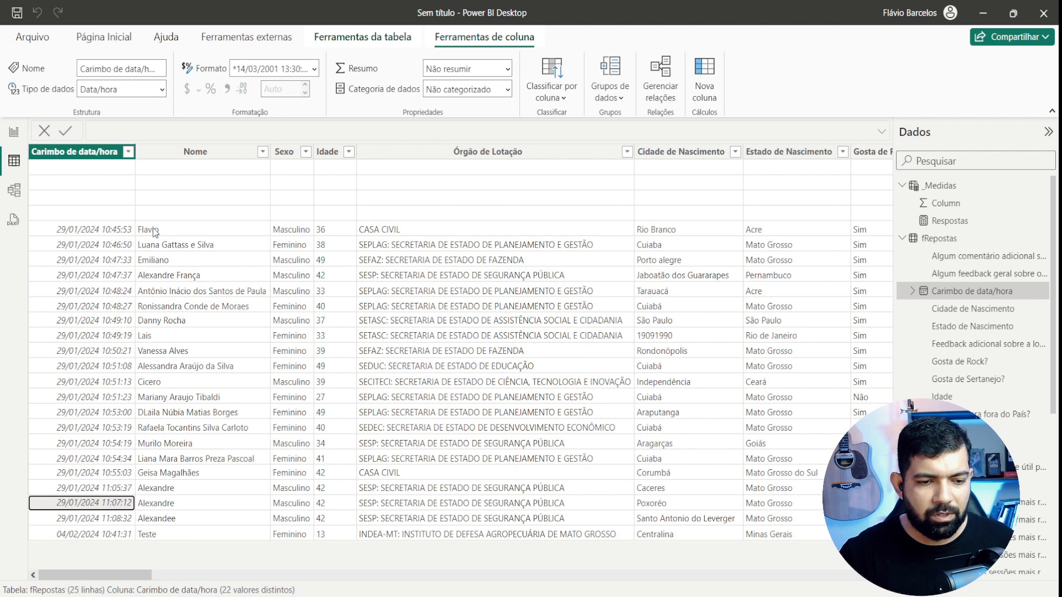
{"action": "key", "text": "Down"}
{"action": "key", "text": "Down"}
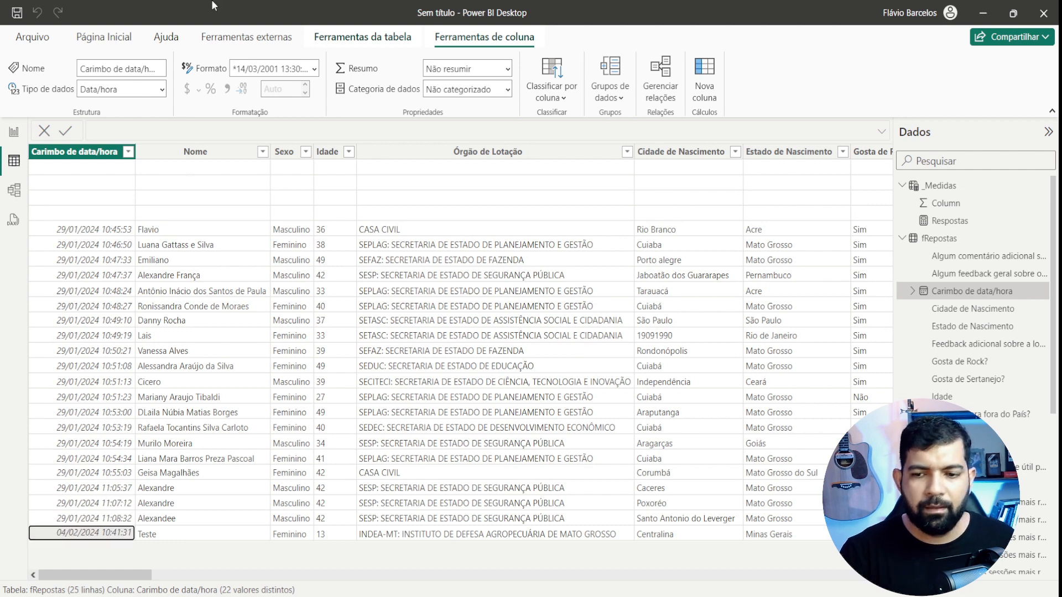
- Return to the report page, move the Respostas card into the page's upper-left corner and narrow it
{"action": "left_click", "coordinate": [13, 132]}
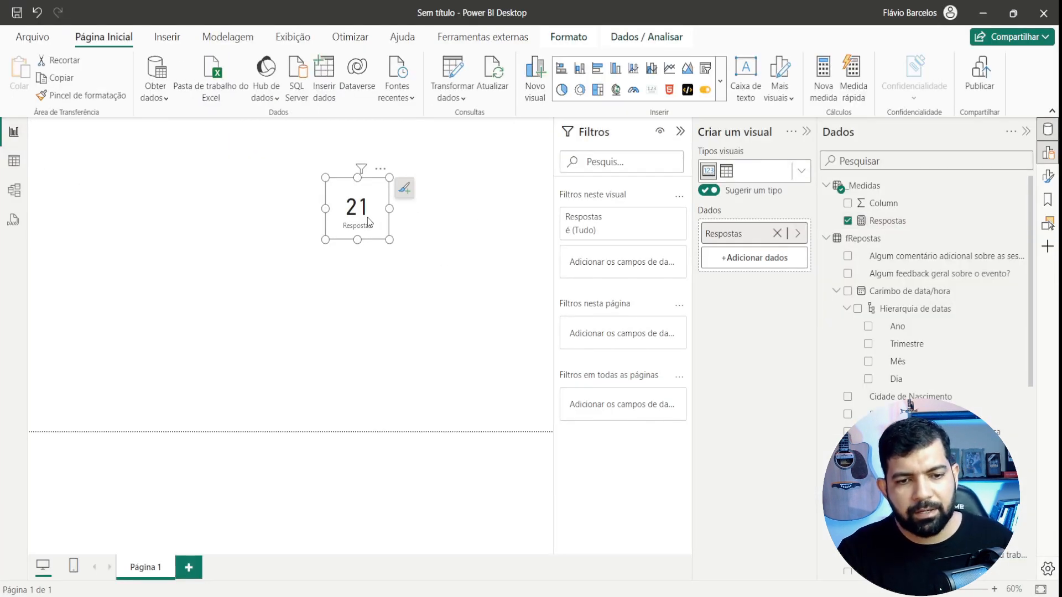
{"action": "left_click_drag", "start_coordinate": [367, 221], "coordinate": [139, 173]}
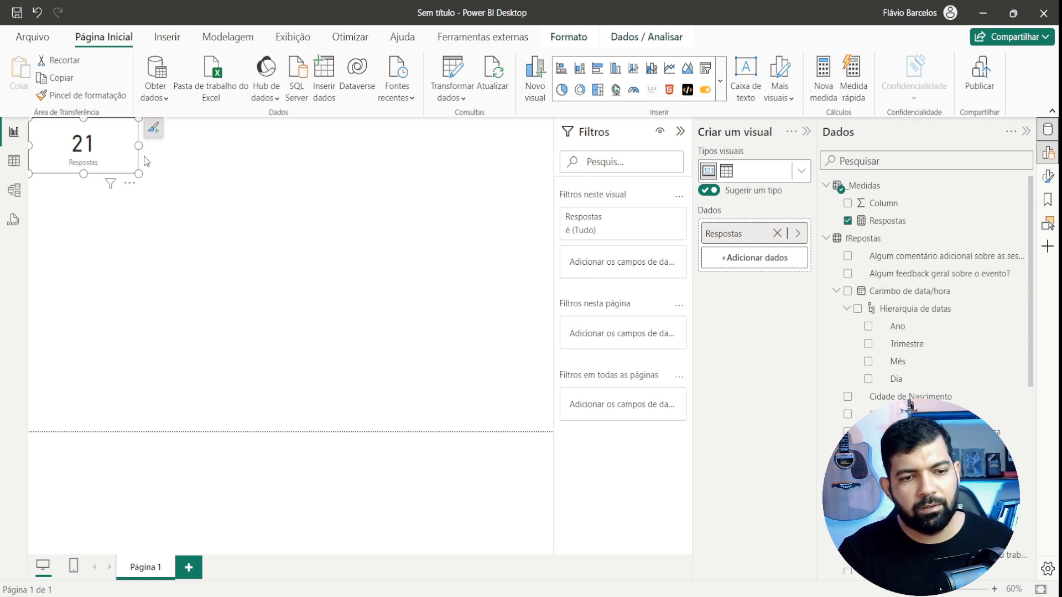
{"action": "left_click_drag", "start_coordinate": [138, 145], "coordinate": [99, 146]}
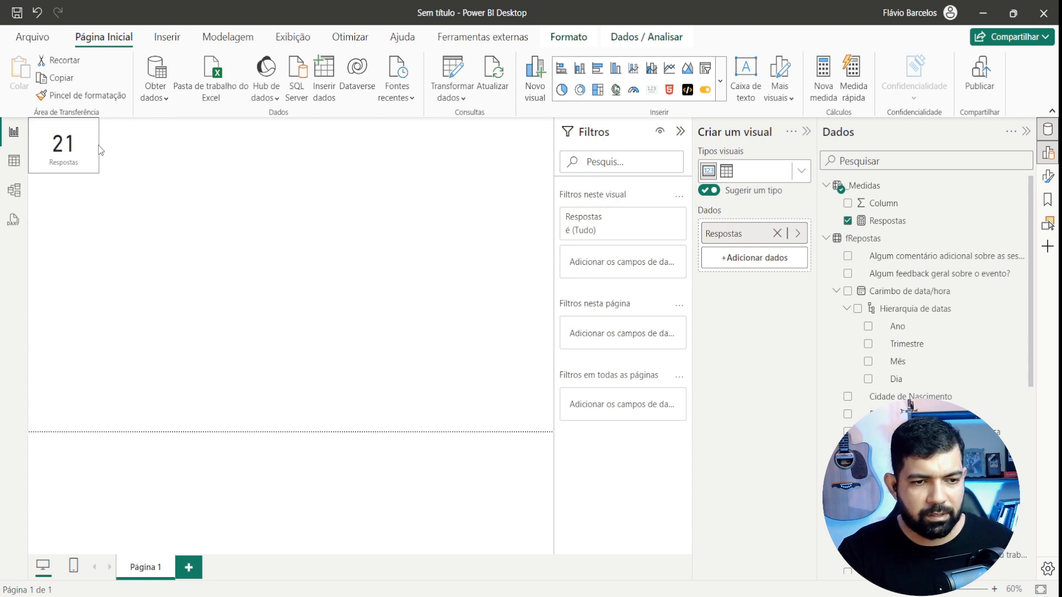
- Insert a clustered bar chart below the Respostas card and widen it to roughly half the page
{"action": "left_click", "coordinate": [190, 165]}
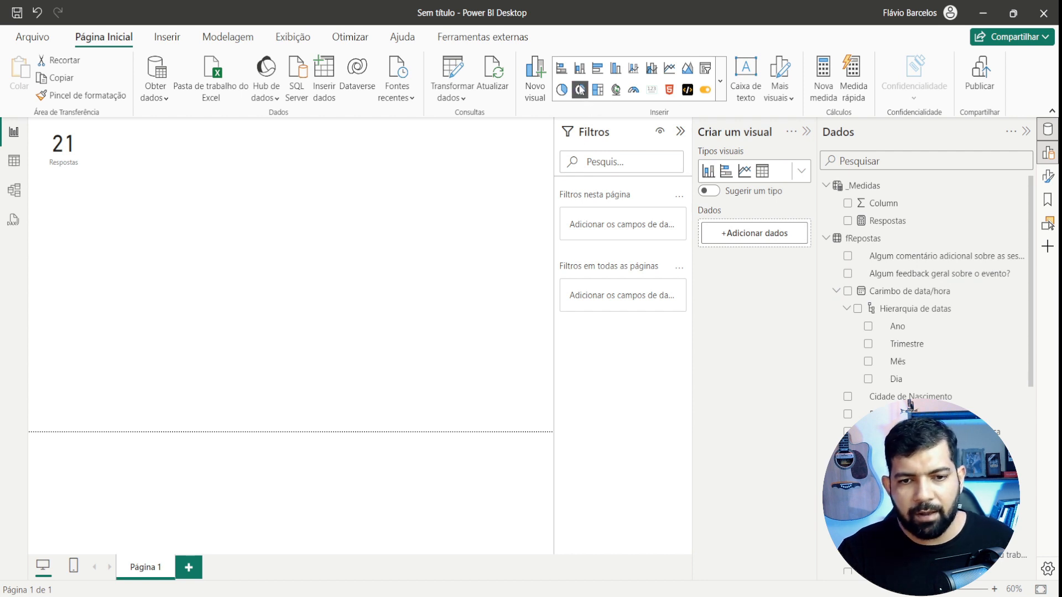
{"action": "left_click", "coordinate": [597, 69]}
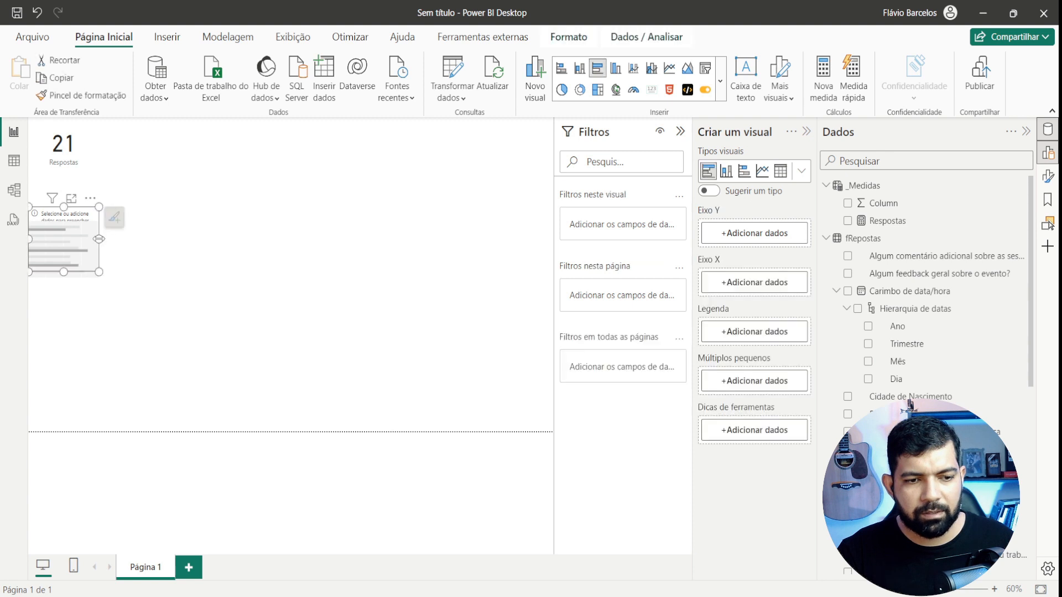
{"action": "left_click_drag", "start_coordinate": [99, 240], "coordinate": [321, 239]}
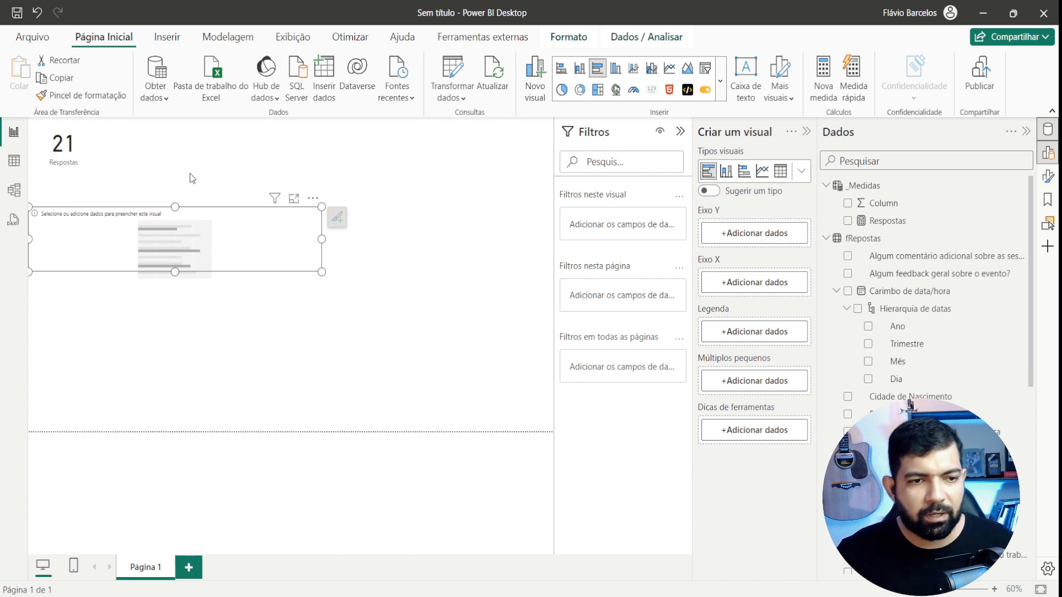
- Save the report file as FormularioSolução
{"action": "left_click", "coordinate": [15, 16]}
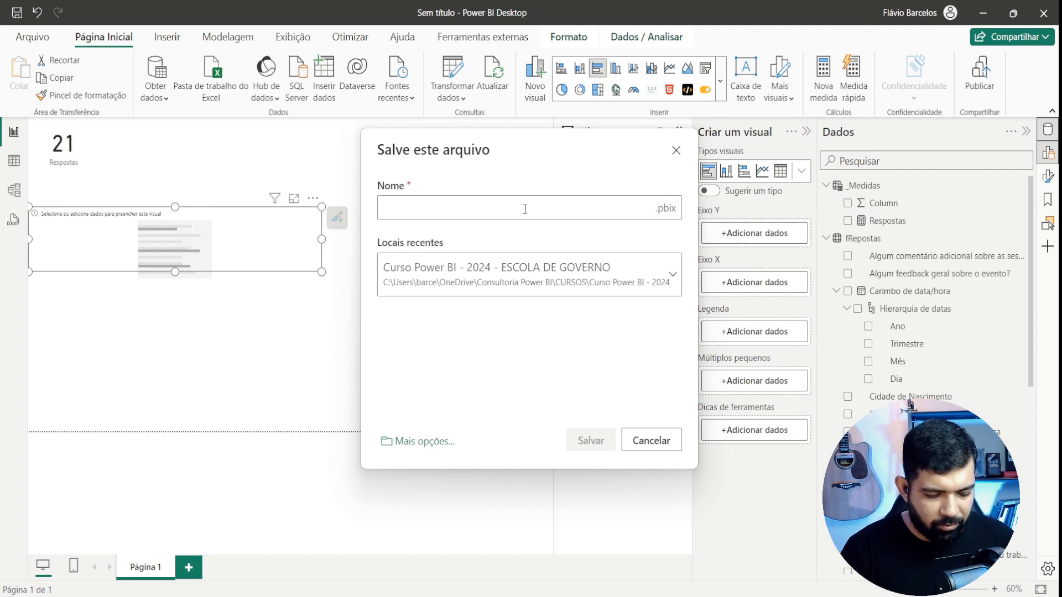
{"action": "type", "text": "FormularioSolu"}
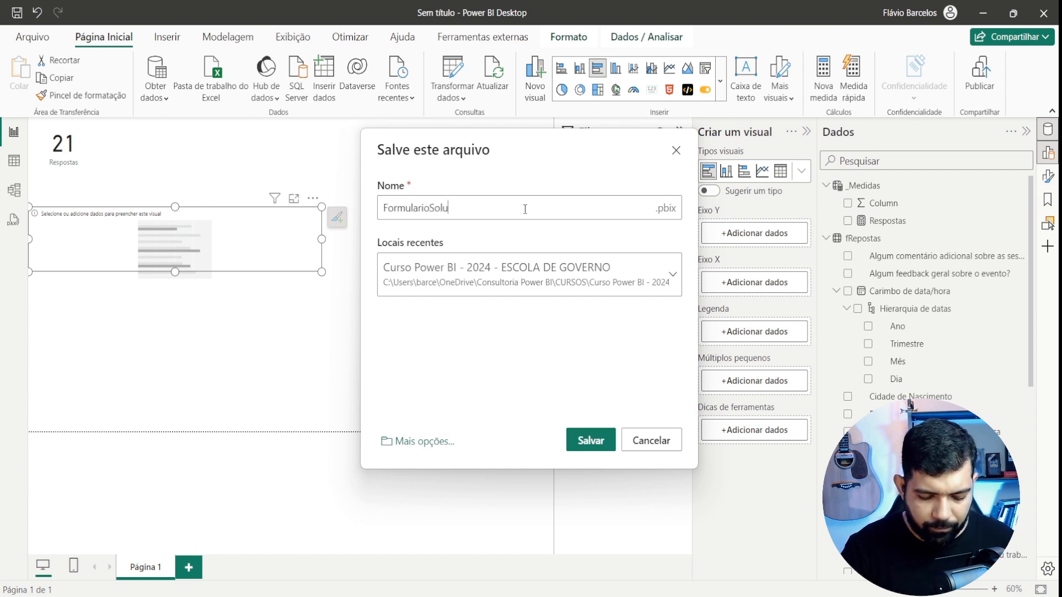
{"action": "type", "text": "ção"}
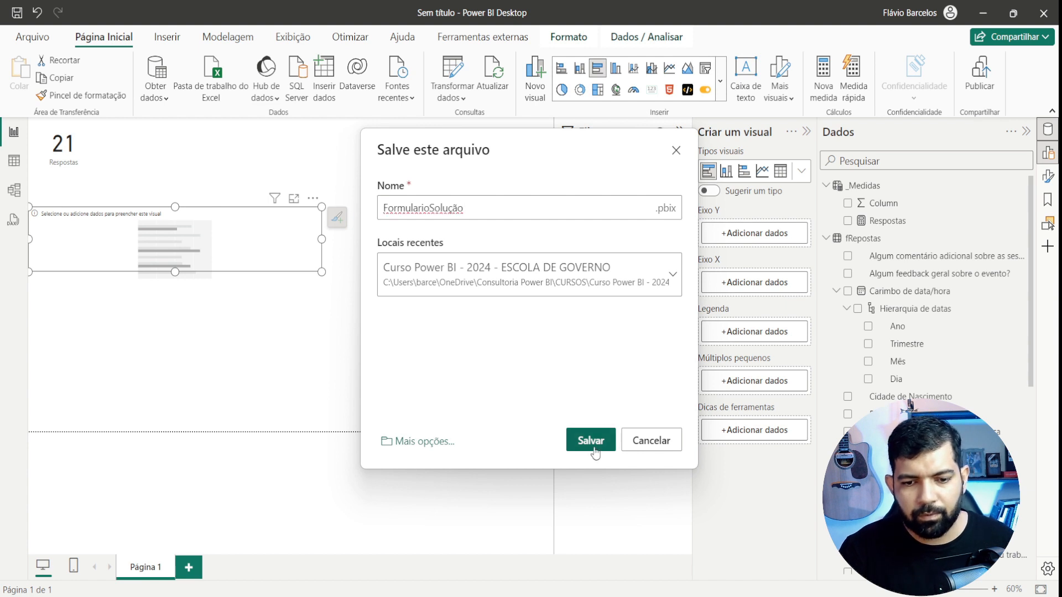
{"action": "left_click", "coordinate": [595, 440]}
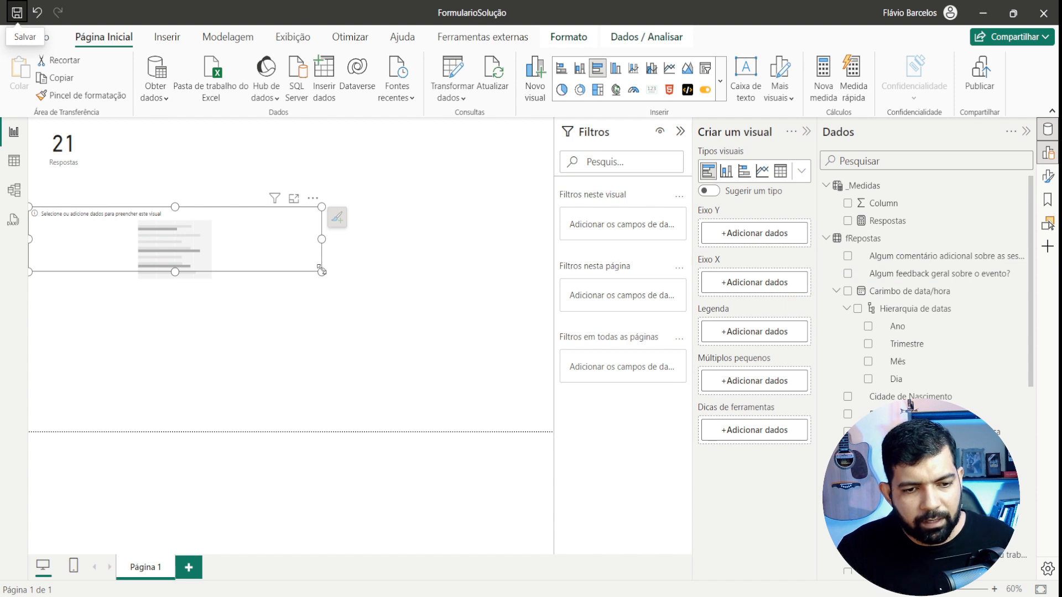
- Make the bar chart taller and put the field "Você ficou satisfeito com o evento?" on its Y axis
{"action": "left_click_drag", "start_coordinate": [322, 270], "coordinate": [327, 314]}
{"action": "scroll", "coordinate": [909, 404], "scroll_direction": "down", "scroll_amount": 5}
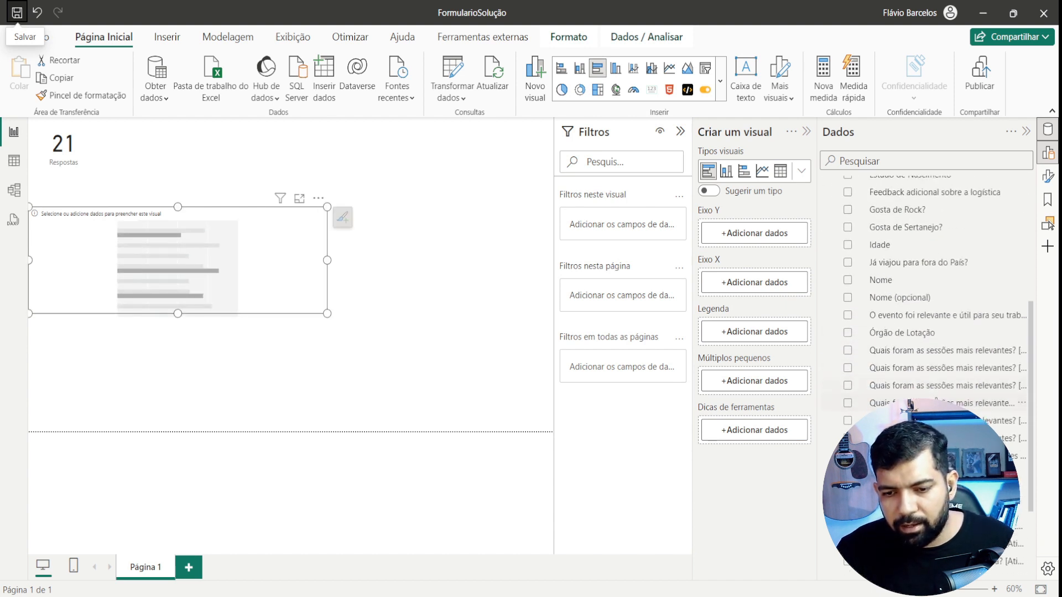
{"action": "left_click_drag", "start_coordinate": [817, 358], "coordinate": [747, 358]}
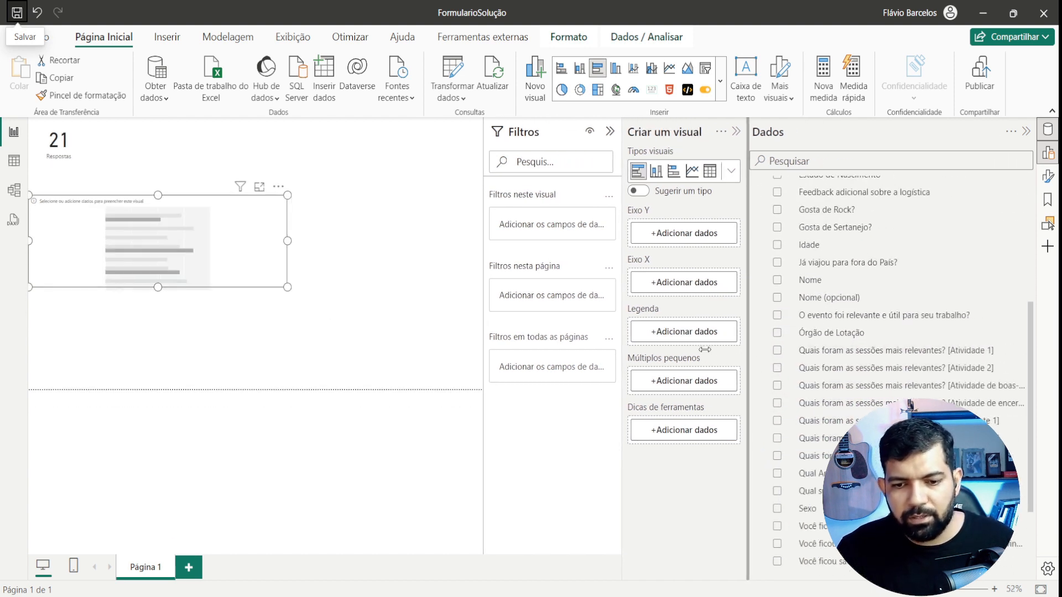
{"action": "scroll", "coordinate": [890, 394], "scroll_direction": "down", "scroll_amount": 2}
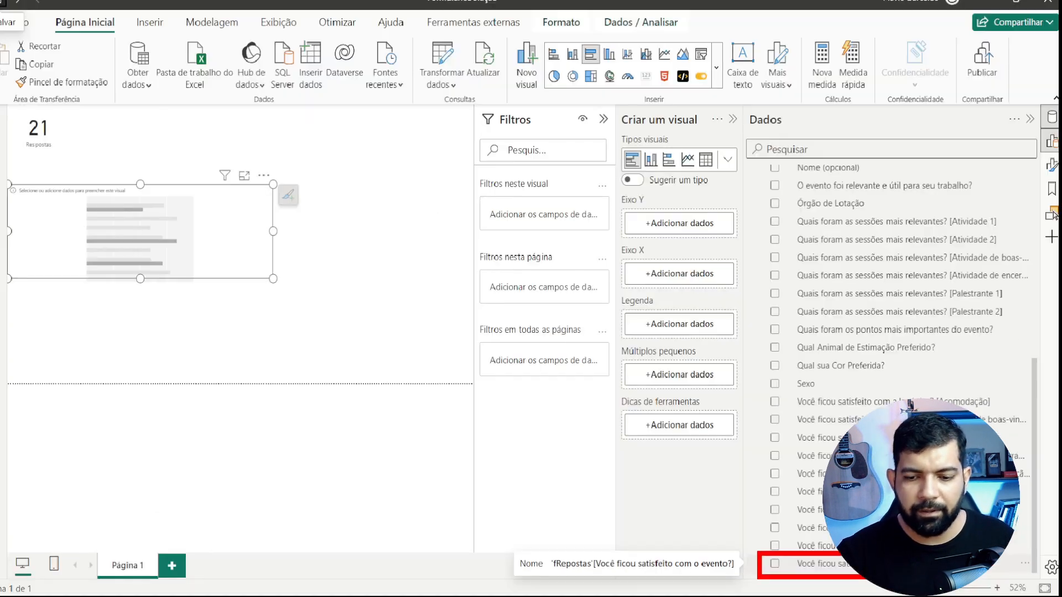
{"action": "left_click_drag", "start_coordinate": [813, 565], "coordinate": [129, 221]}
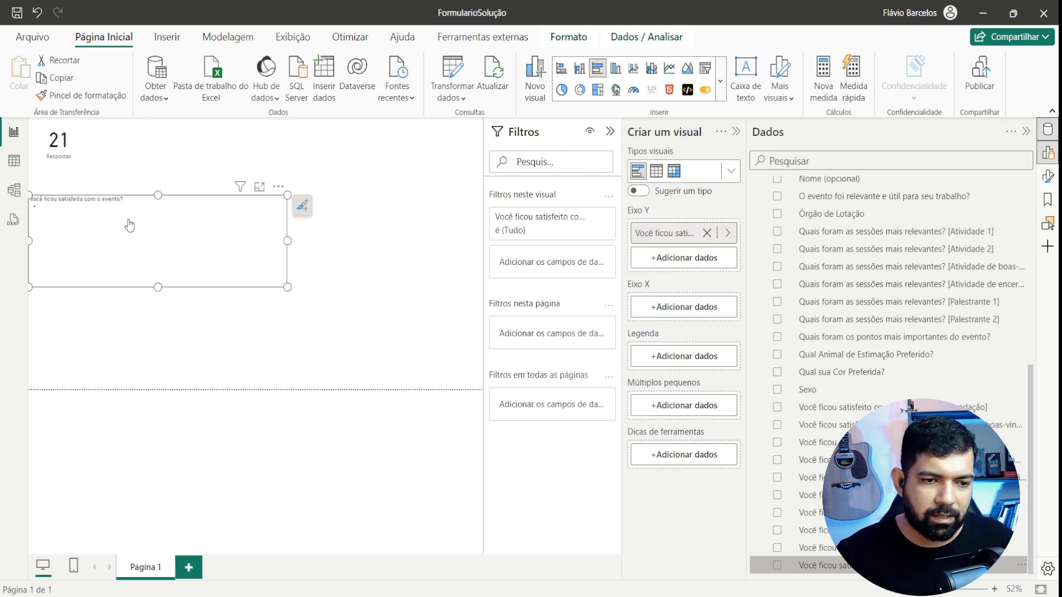
- Add the Respostas measure to the bar chart's X axis and enlarge the chart to nearly the page's full width
{"action": "scroll", "coordinate": [873, 196], "scroll_direction": "up", "scroll_amount": 5}
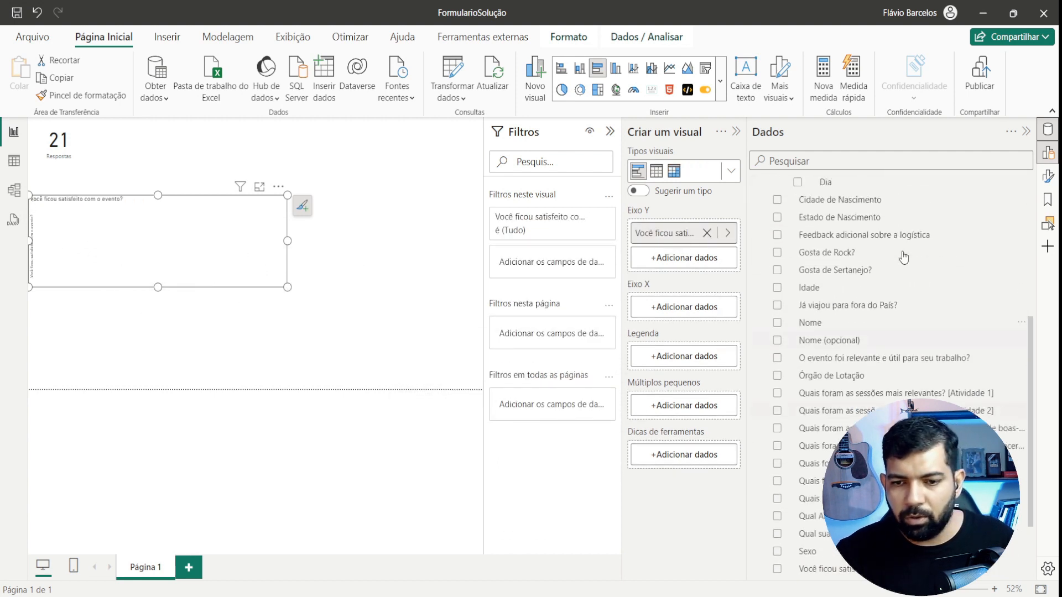
{"action": "left_click_drag", "start_coordinate": [860, 221], "coordinate": [244, 250]}
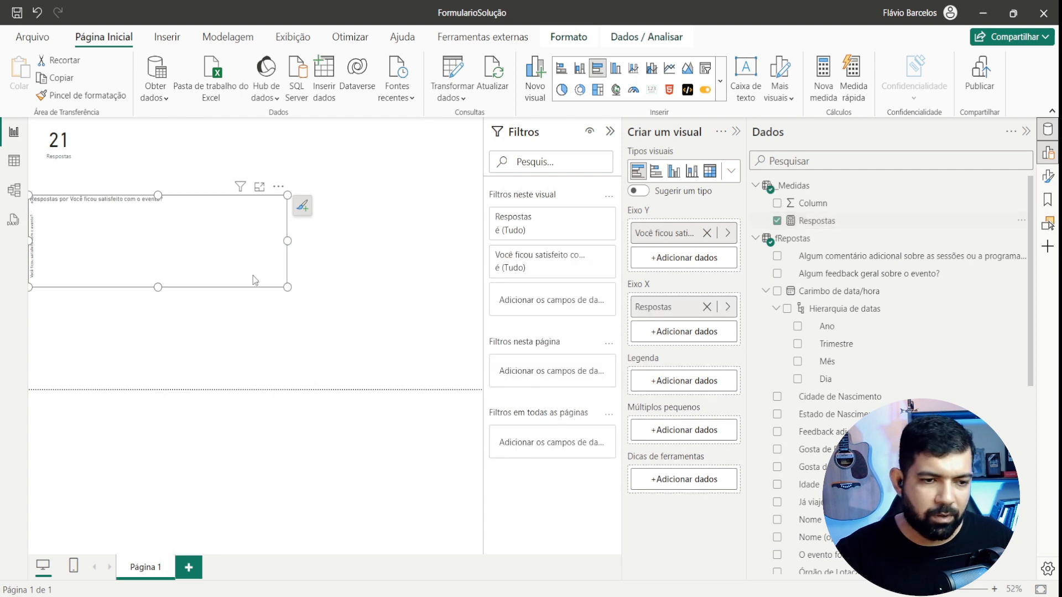
{"action": "left_click_drag", "start_coordinate": [282, 287], "coordinate": [446, 325]}
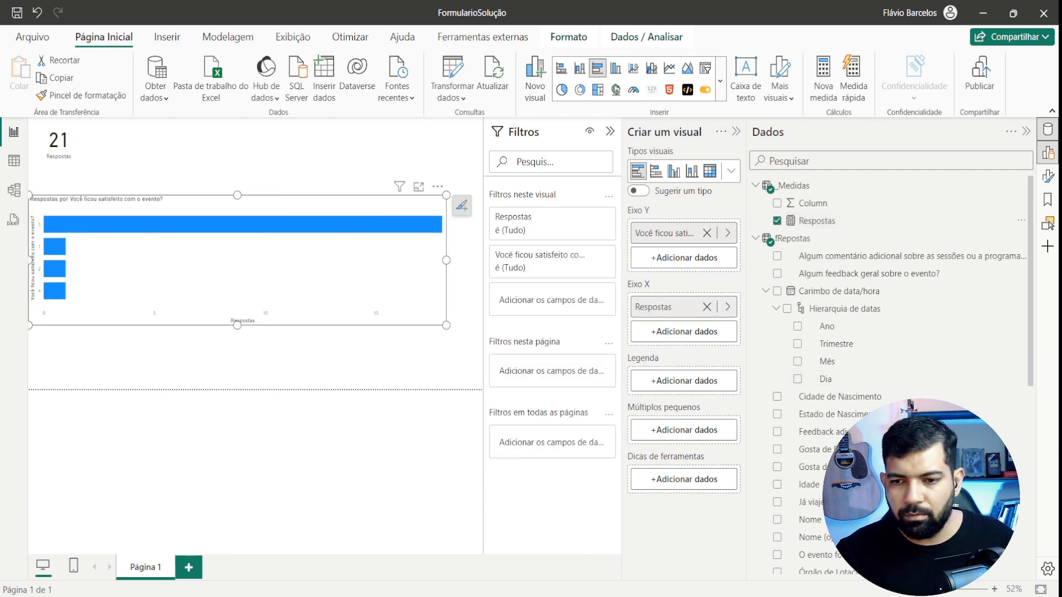
- Turn on data labels for the bar chart and hide the filter and formatting options to free canvas space
{"action": "left_click", "coordinate": [1048, 176]}
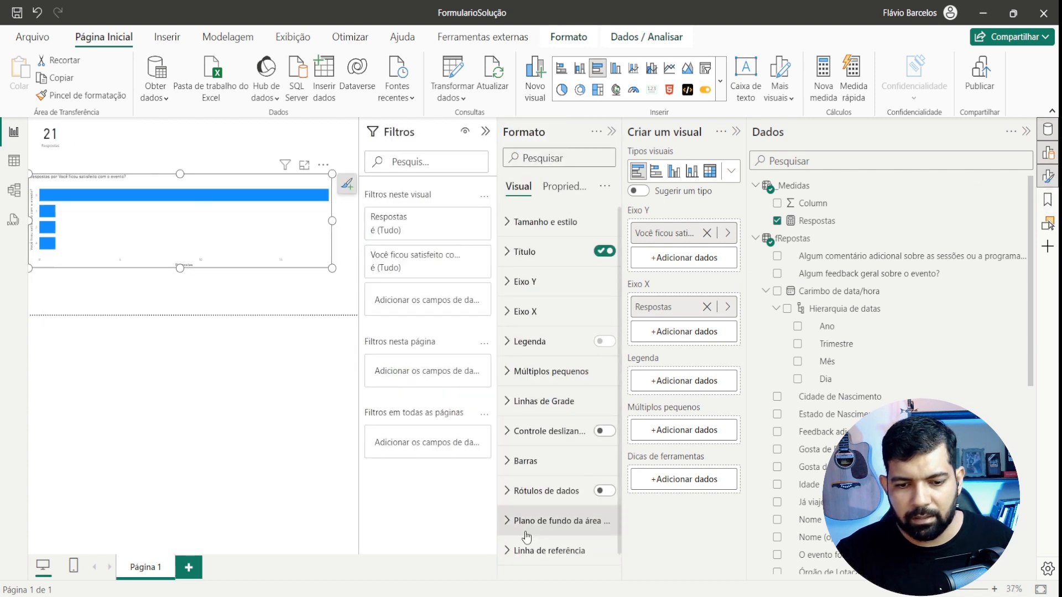
{"action": "scroll", "coordinate": [558, 471], "scroll_direction": "down", "scroll_amount": 1}
{"action": "left_click", "coordinate": [604, 470]}
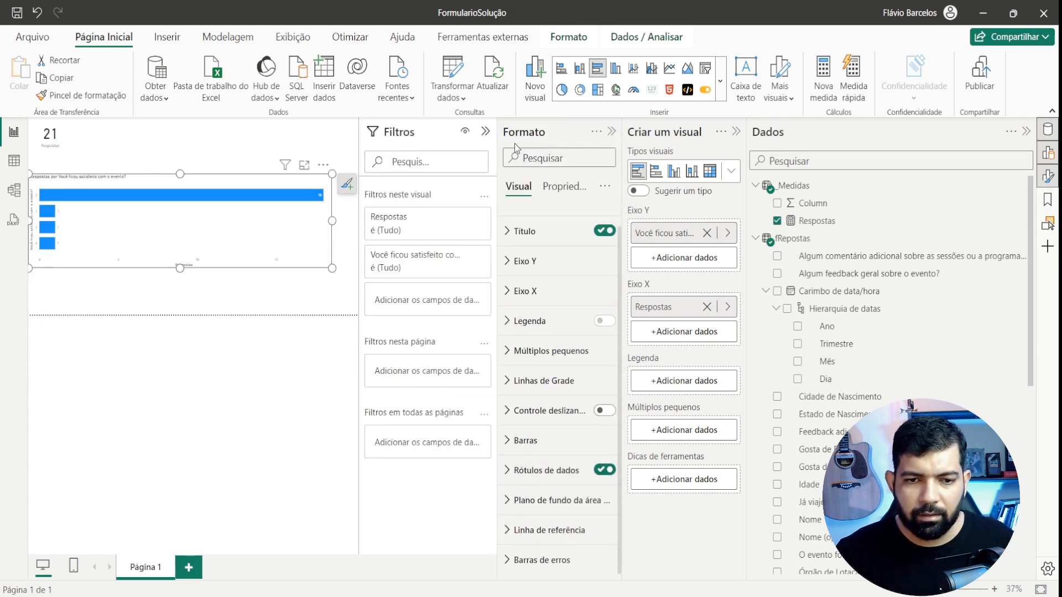
{"action": "left_click", "coordinate": [486, 132]}
{"action": "left_click", "coordinate": [612, 132]}
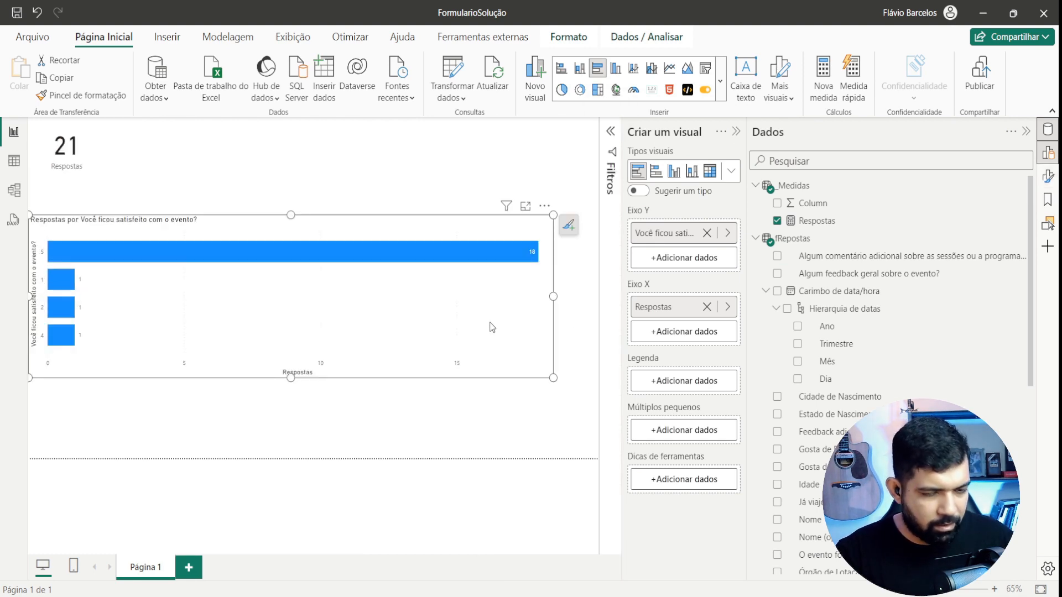
- Examine the satisfaction ratings along the bar chart's Y axis and the response label on the longest bar
{"action": "key", "text": "alt"}
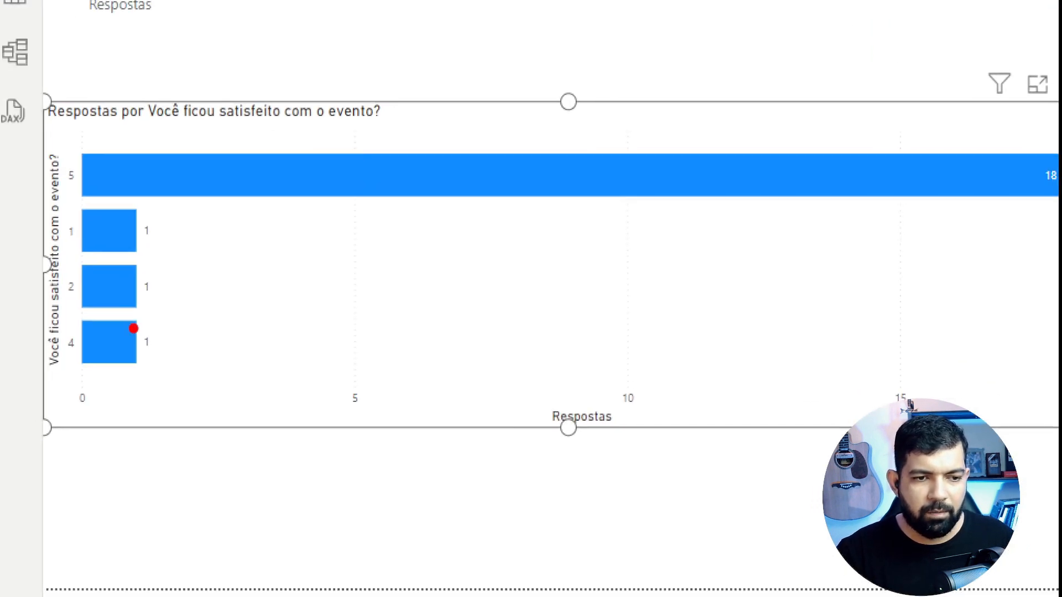
{"action": "left_click_drag", "start_coordinate": [40, 134], "coordinate": [113, 198]}
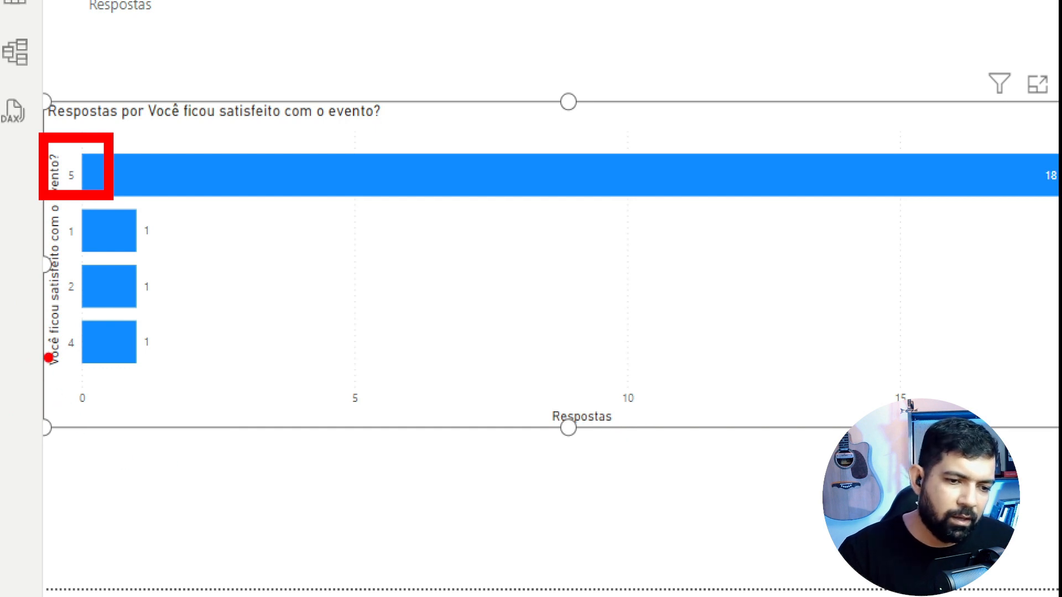
{"action": "left_click_drag", "start_coordinate": [50, 378], "coordinate": [146, 437]}
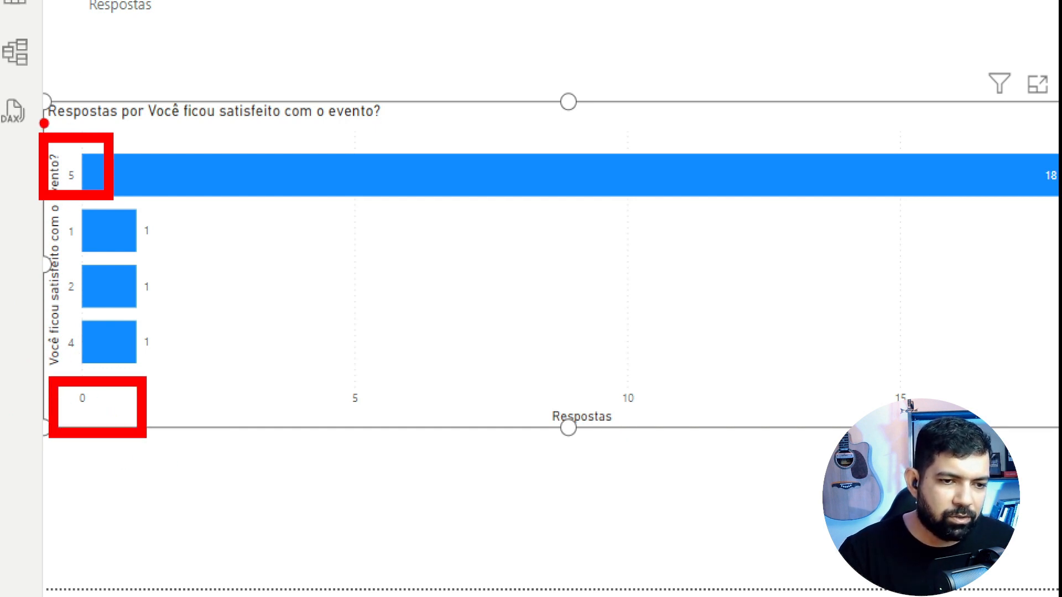
{"action": "mouse_move", "coordinate": [28, 105]}
{"action": "left_mouse_down"}
{"action": "mouse_move", "coordinate": [94, 325]}
{"action": "mouse_move", "coordinate": [110, 447]}
{"action": "left_mouse_up"}
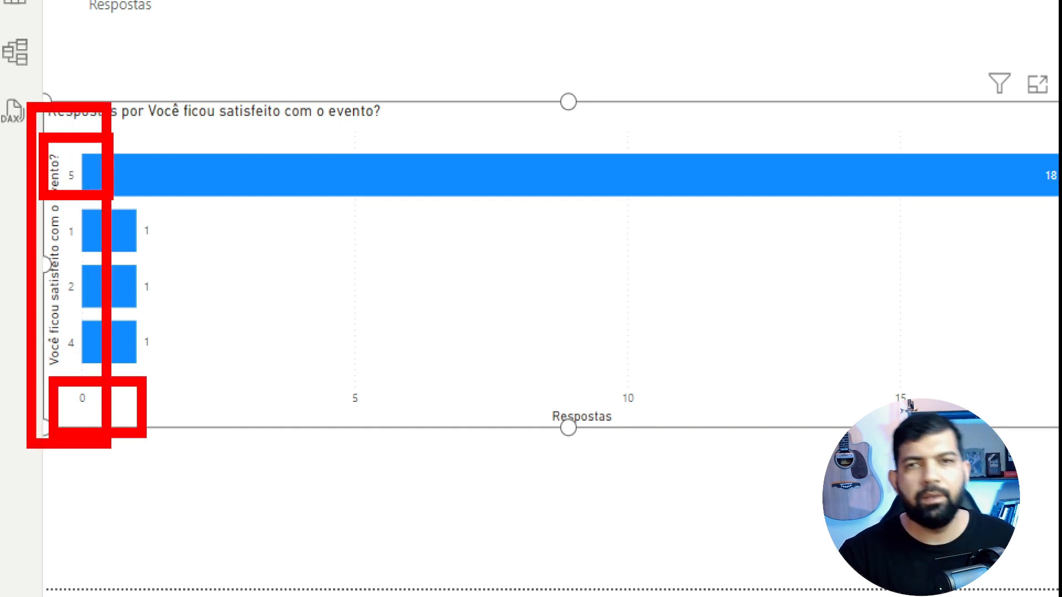
{"action": "key", "text": "Escape"}
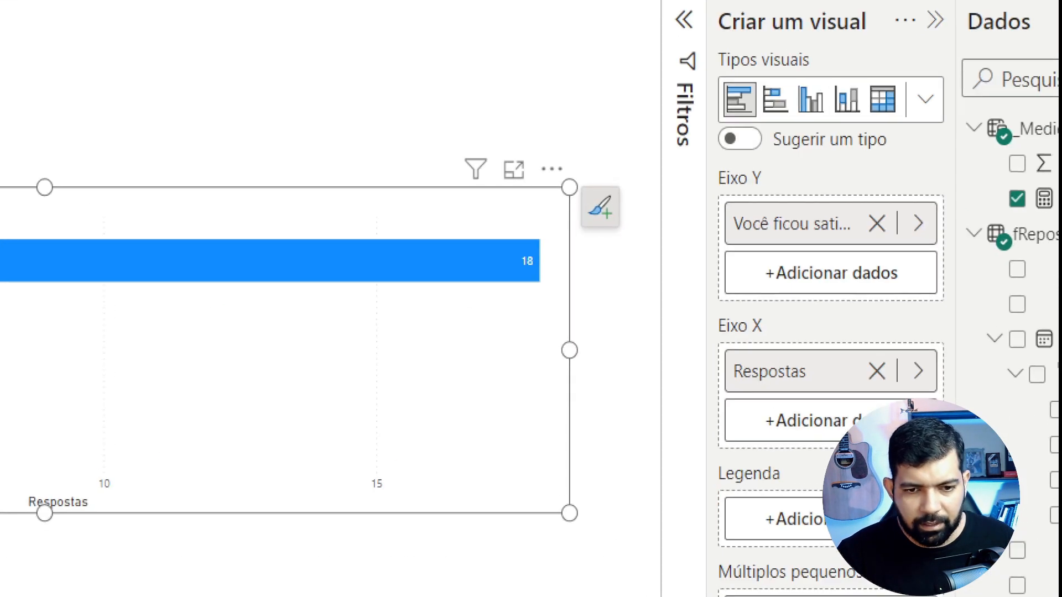
{"action": "mouse_move", "coordinate": [494, 235]}
{"action": "left_mouse_down"}
{"action": "mouse_move", "coordinate": [559, 301]}
{"action": "mouse_move", "coordinate": [541, 284]}
{"action": "left_mouse_up"}
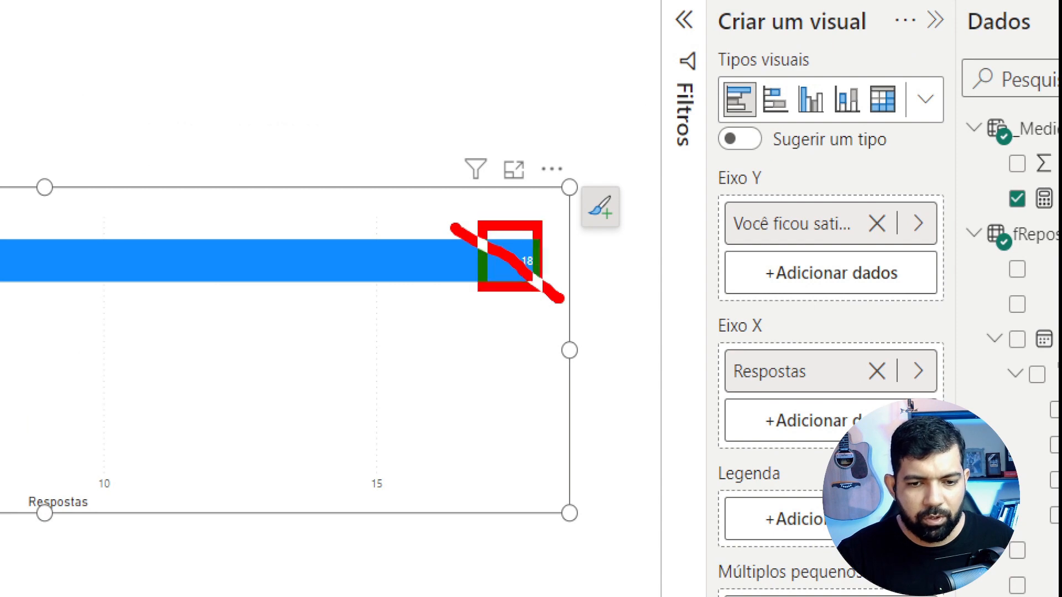
{"action": "key", "text": "Escape"}
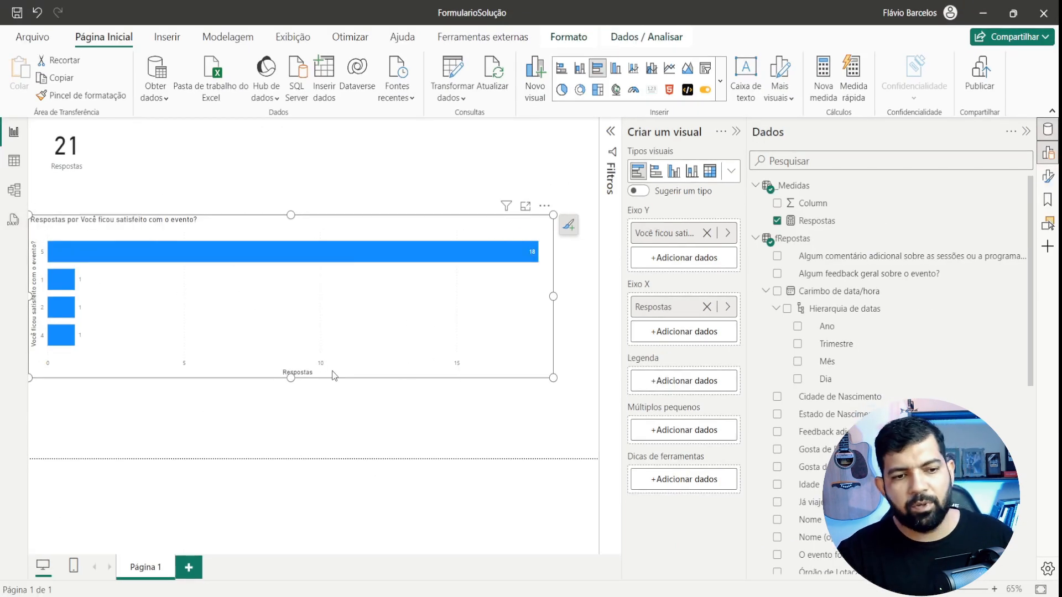
- Narrow the satisfaction bar chart to about half the page's width and position it just below the Respostas card
{"action": "left_click_drag", "start_coordinate": [373, 232], "coordinate": [378, 198]}
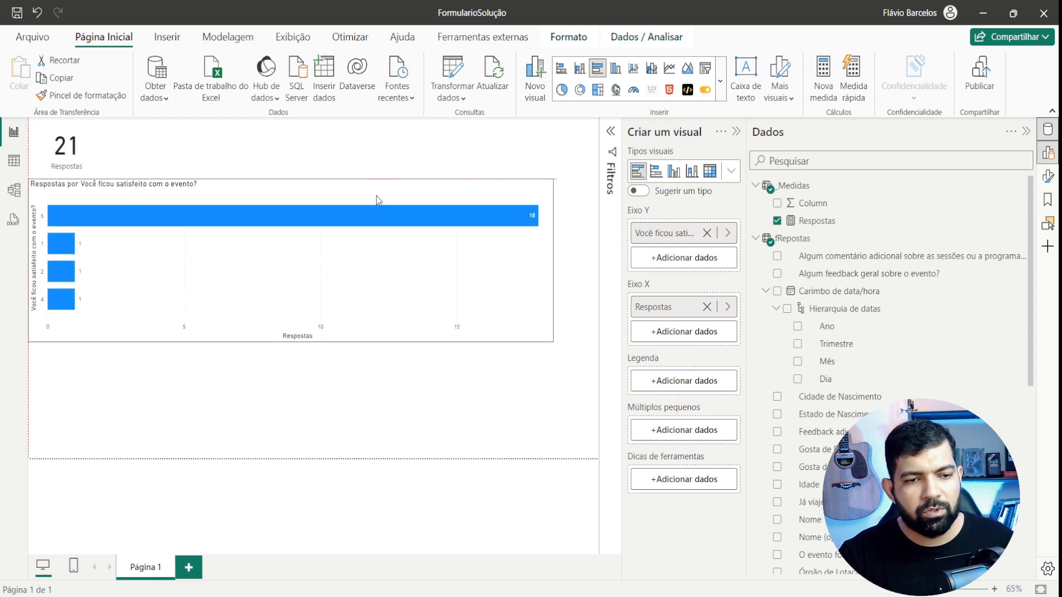
{"action": "left_click_drag", "start_coordinate": [554, 259], "coordinate": [331, 259]}
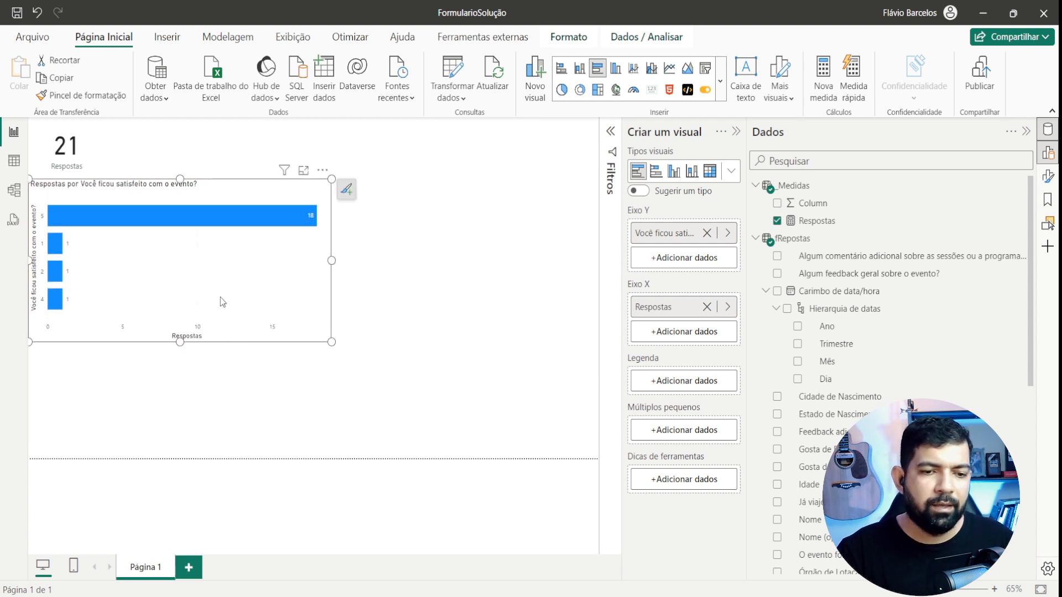
{"action": "mouse_move", "coordinate": [220, 297]}
{"action": "left_mouse_down"}
{"action": "mouse_move", "coordinate": [270, 302]}
{"action": "mouse_move", "coordinate": [237, 304]}
{"action": "left_mouse_up"}
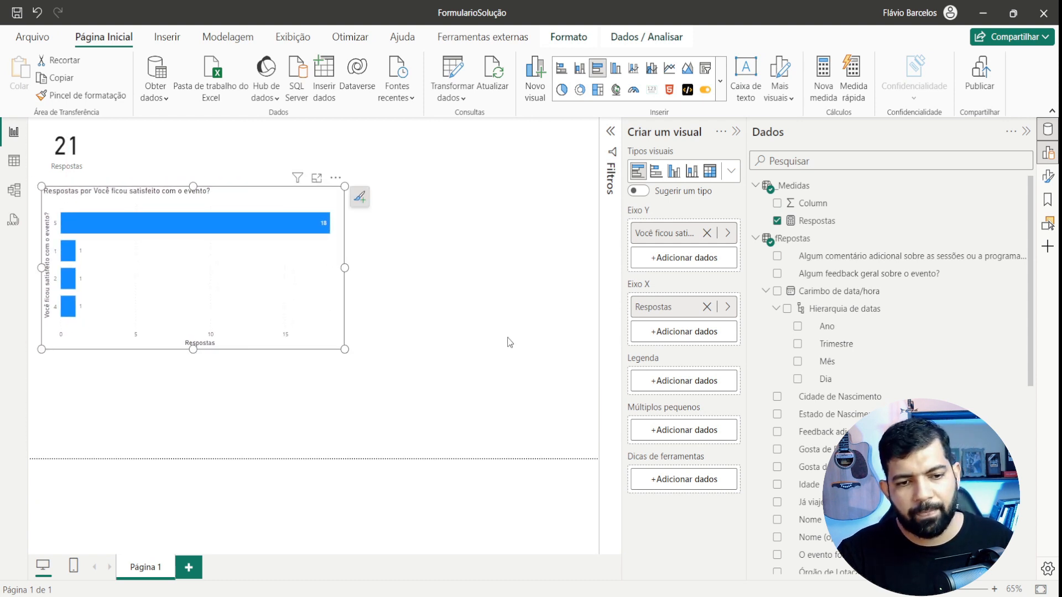
{"action": "left_click", "coordinate": [85, 173]}
{"action": "left_click", "coordinate": [83, 170]}
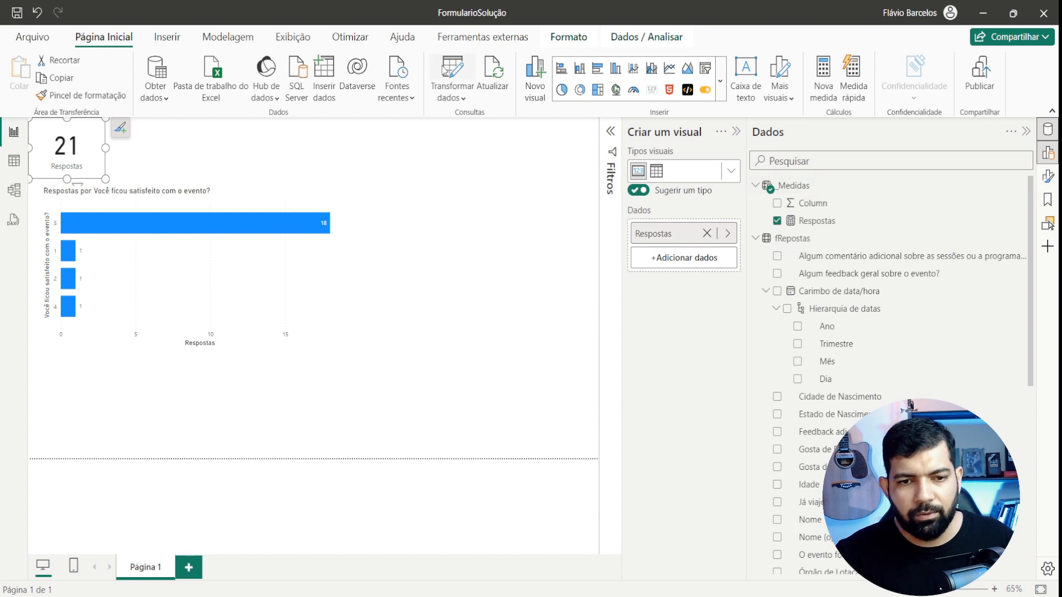
{"action": "left_click", "coordinate": [152, 230]}
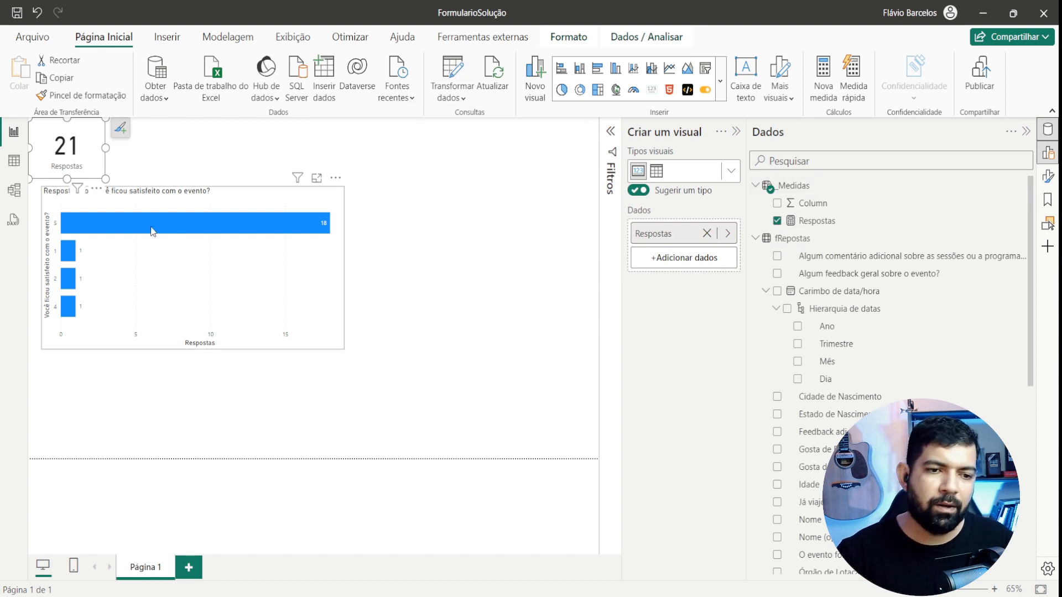
{"action": "mouse_move", "coordinate": [173, 202]}
{"action": "left_mouse_down"}
{"action": "mouse_move", "coordinate": [184, 221]}
{"action": "mouse_move", "coordinate": [169, 218]}
{"action": "left_mouse_up"}
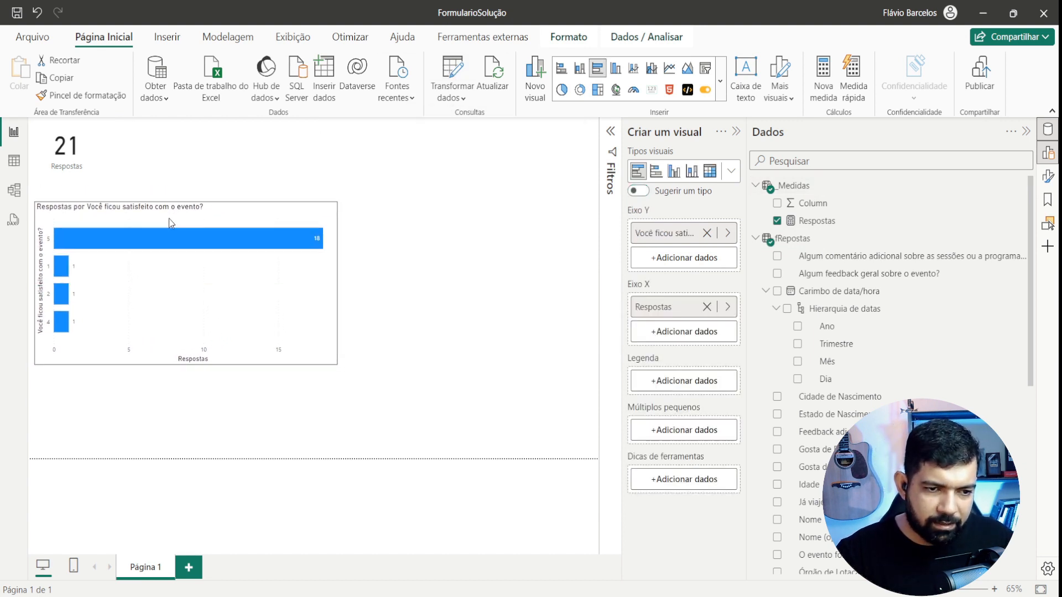
- Open the Power Query Editor and review the applied steps of the fRepostas query
{"action": "left_click", "coordinate": [457, 77]}
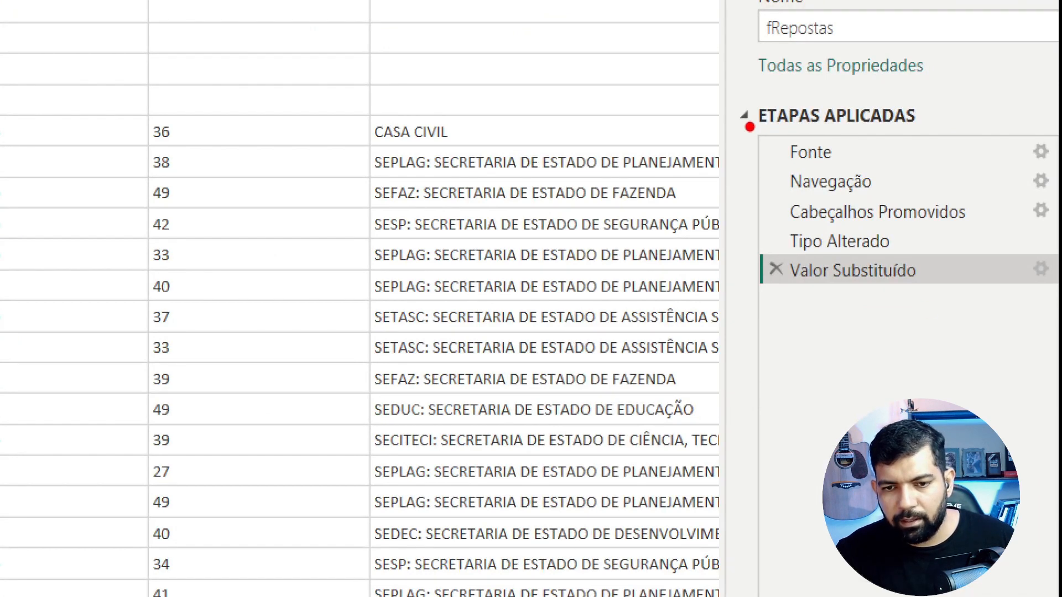
{"action": "mouse_move", "coordinate": [749, 127]}
{"action": "left_mouse_down"}
{"action": "mouse_move", "coordinate": [972, 290]}
{"action": "mouse_move", "coordinate": [1043, 292]}
{"action": "left_mouse_up"}
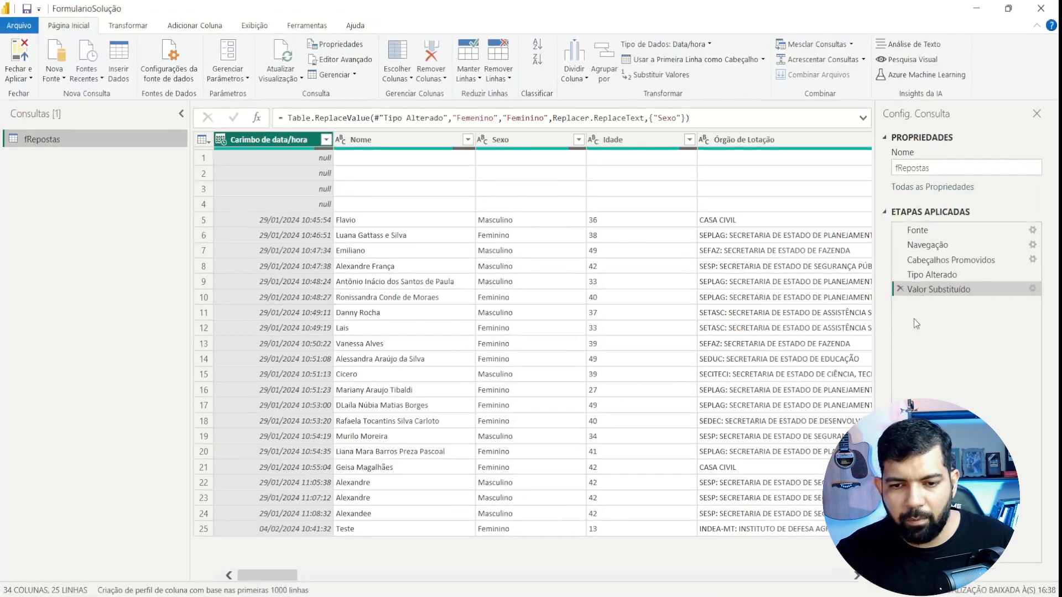
- Filter the null entries out of the Carimbo de data/hora column in the fRepostas query
{"action": "left_click", "coordinate": [325, 140]}
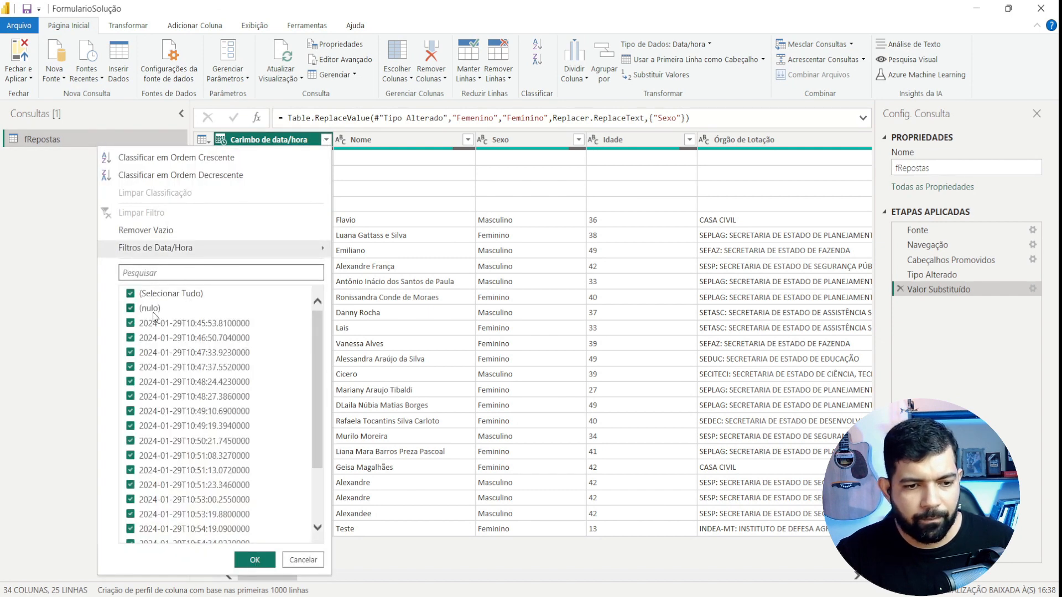
{"action": "left_click", "coordinate": [150, 309]}
{"action": "left_click", "coordinate": [254, 560]}
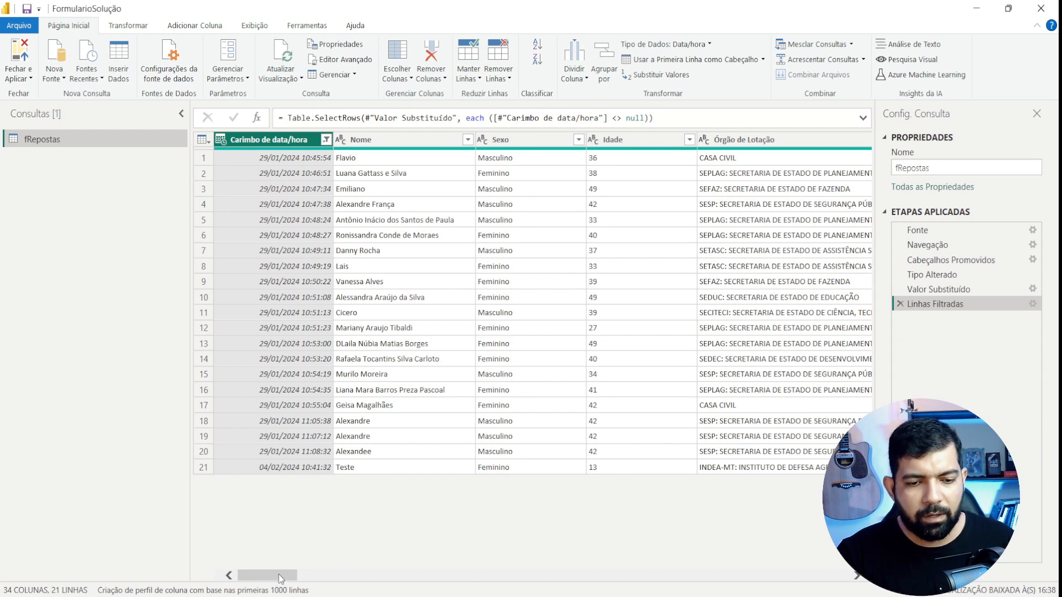
- Create a manually entered table named dSatisfação and name its first column Nota
{"action": "left_click_drag", "start_coordinate": [280, 577], "coordinate": [402, 593]}
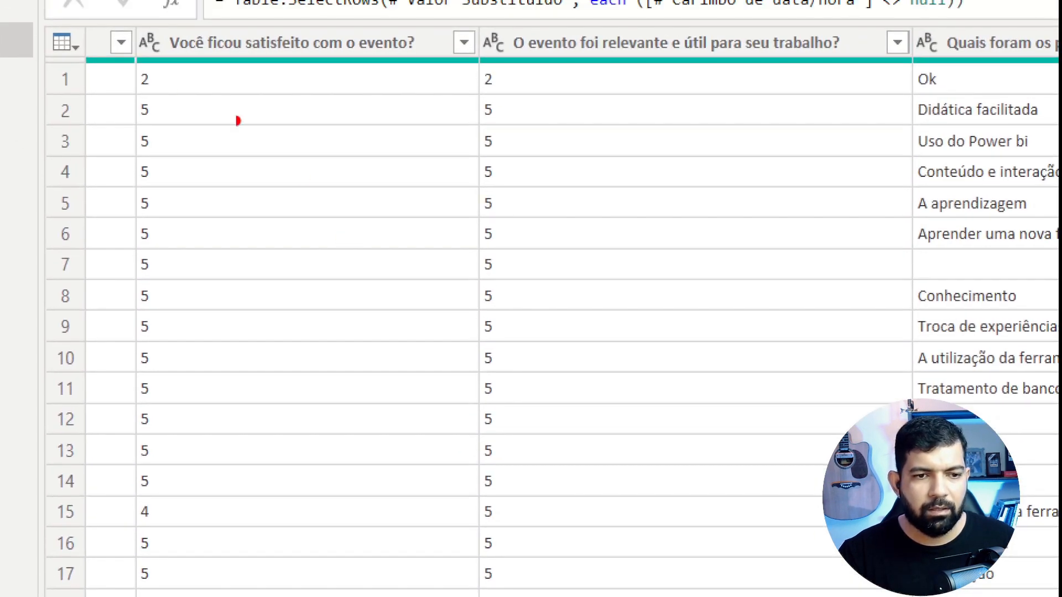
{"action": "mouse_move", "coordinate": [129, 15]}
{"action": "left_mouse_down"}
{"action": "mouse_move", "coordinate": [166, 50]}
{"action": "mouse_move", "coordinate": [390, 179]}
{"action": "mouse_move", "coordinate": [483, 210]}
{"action": "mouse_move", "coordinate": [483, 298]}
{"action": "left_mouse_up"}
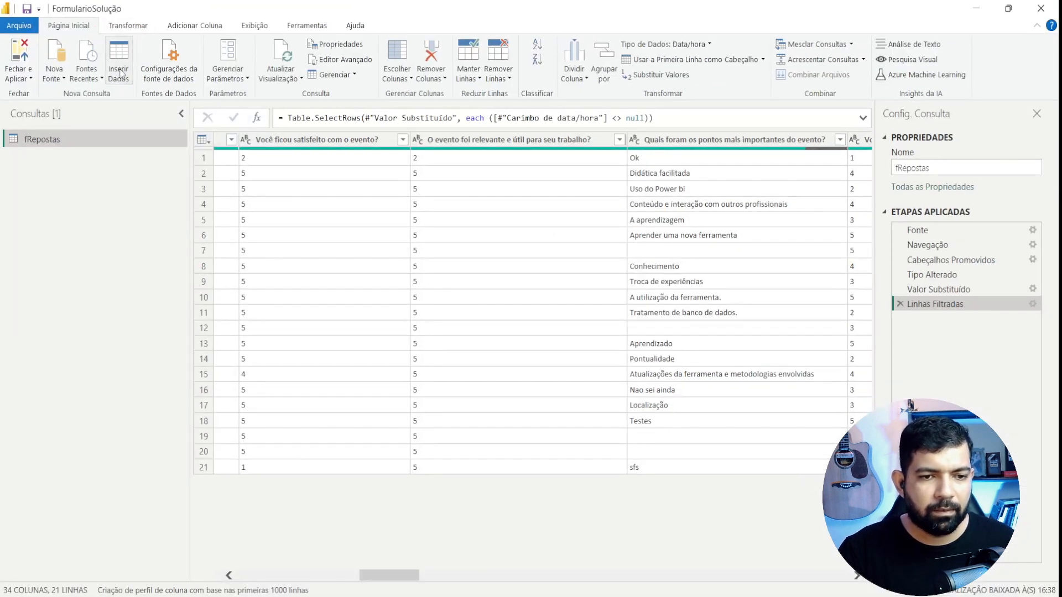
{"action": "left_click", "coordinate": [121, 73]}
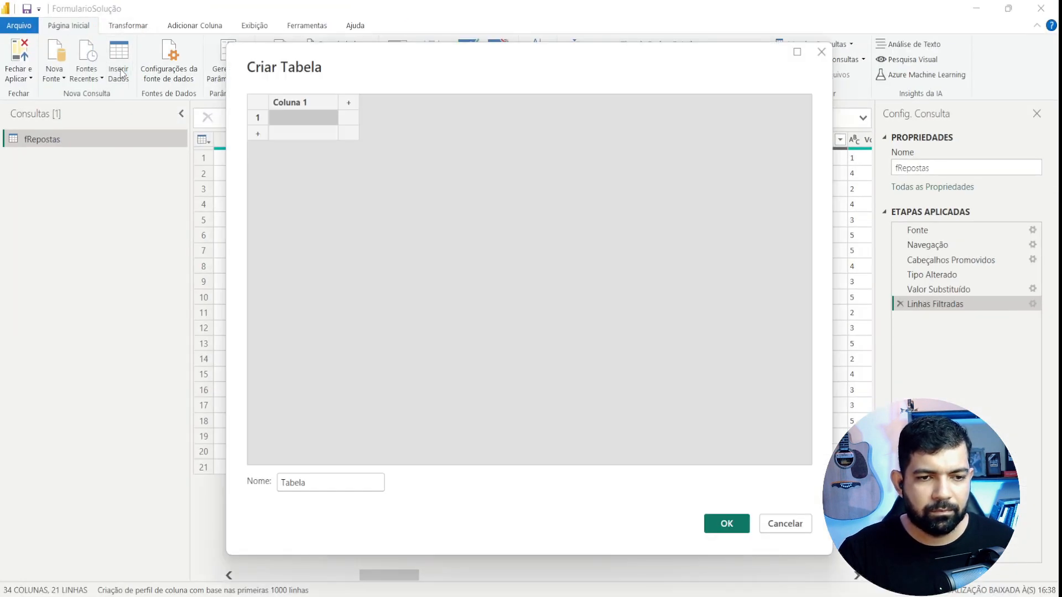
{"action": "left_click", "coordinate": [347, 485]}
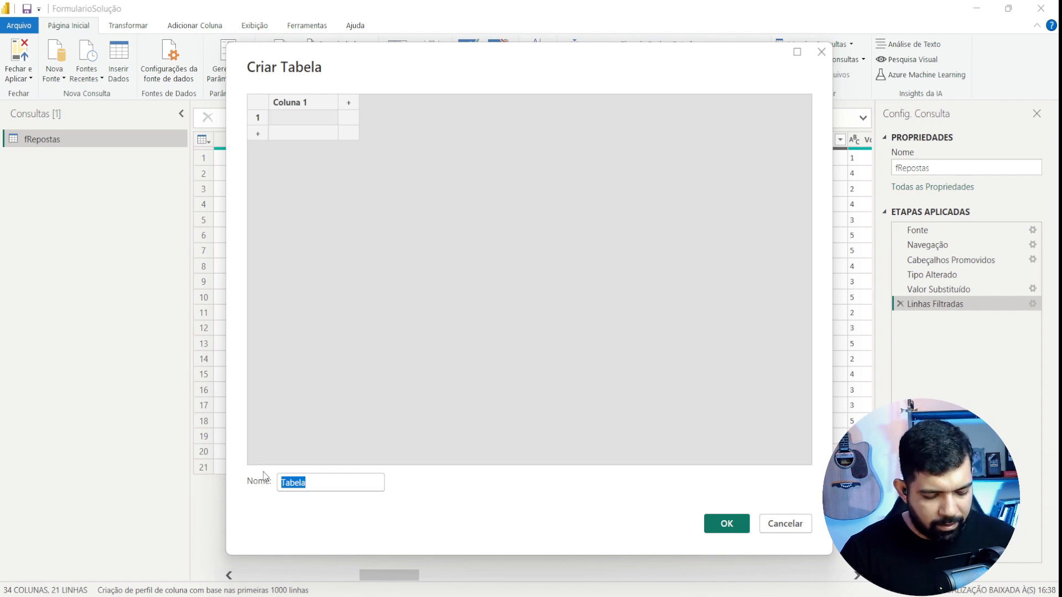
{"action": "type", "text": "d"}
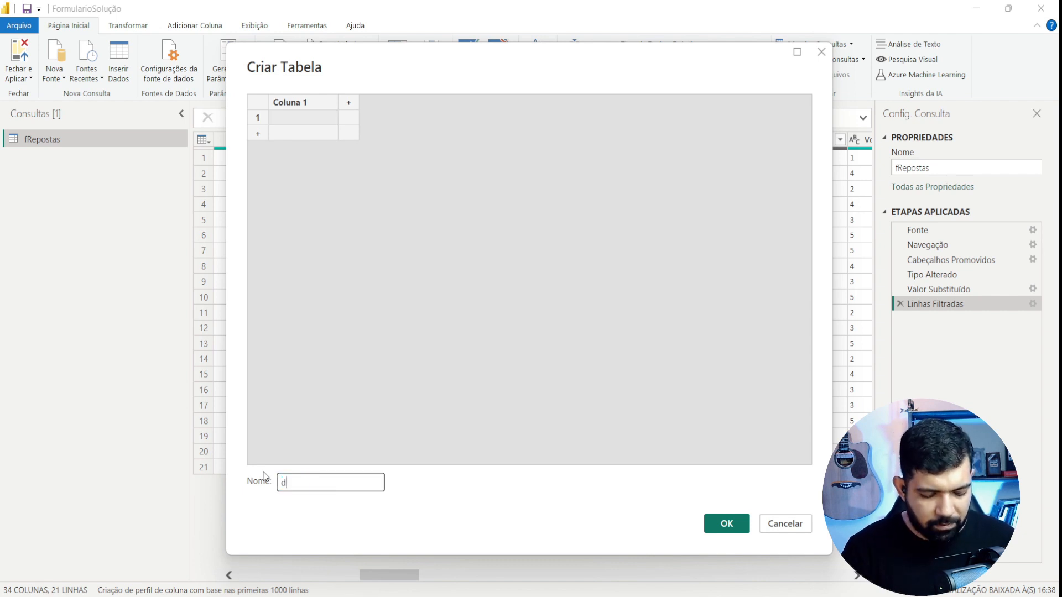
{"action": "type", "text": "Satisfação"}
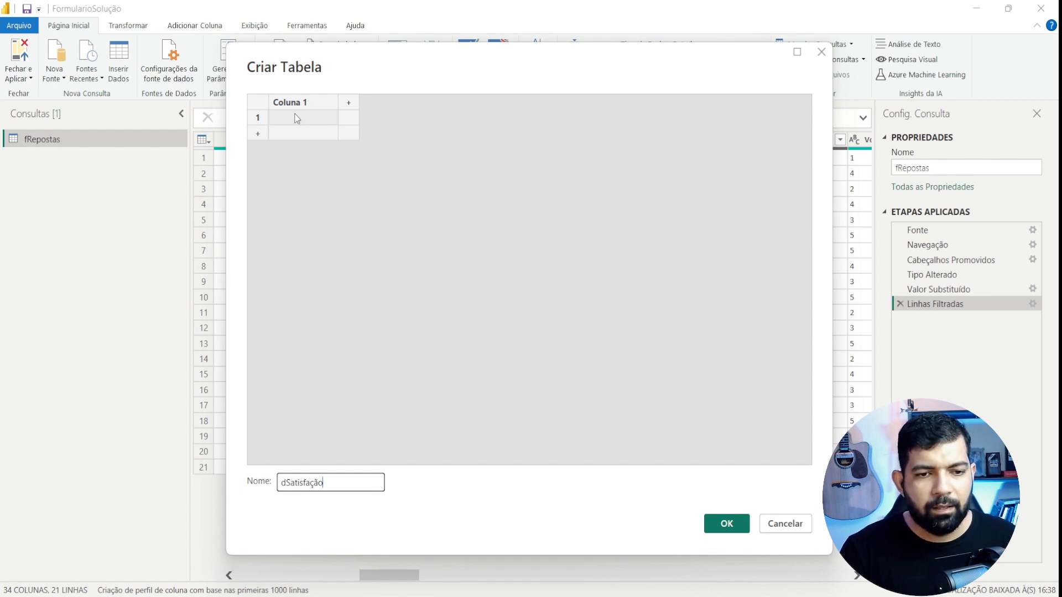
{"action": "left_click", "coordinate": [307, 105]}
{"action": "double_click", "coordinate": [307, 105]}
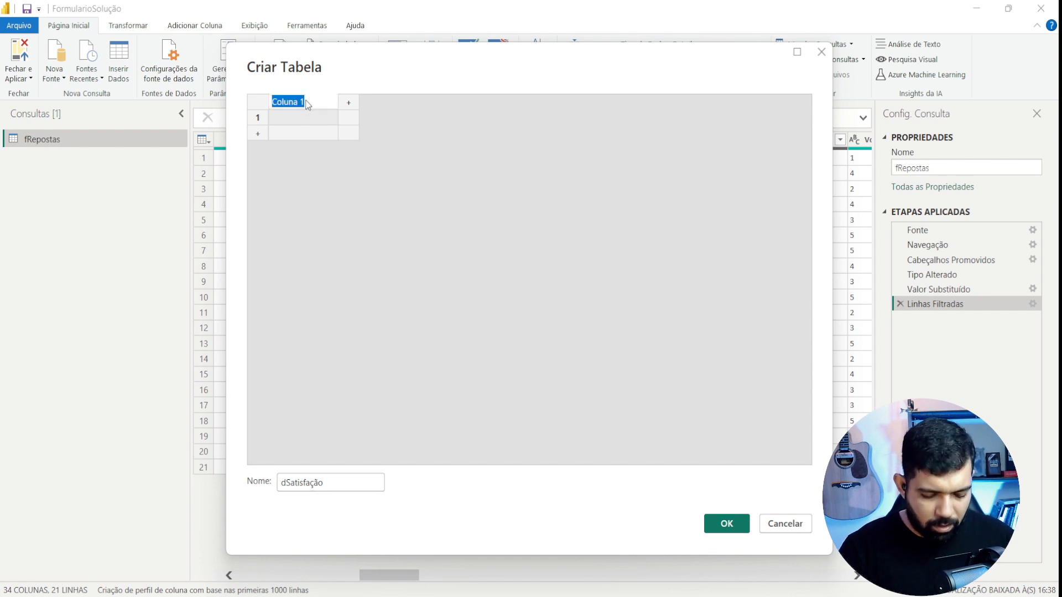
{"action": "type", "text": "Nota"}
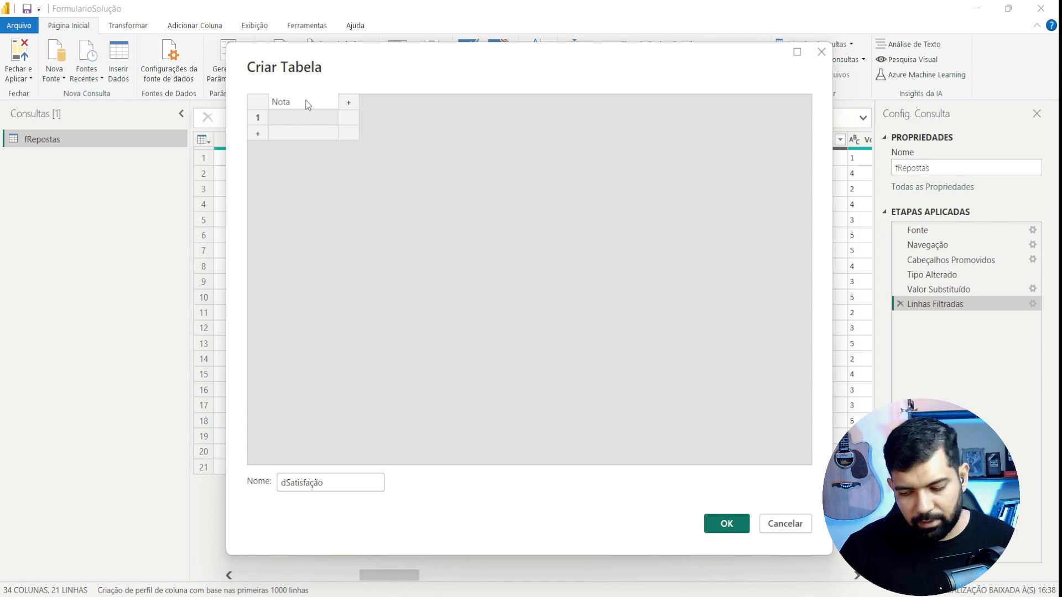
- Fill the Nota column with the ratings 1, 2, 3, 4 and 5, one per row
{"action": "left_click", "coordinate": [313, 115]}
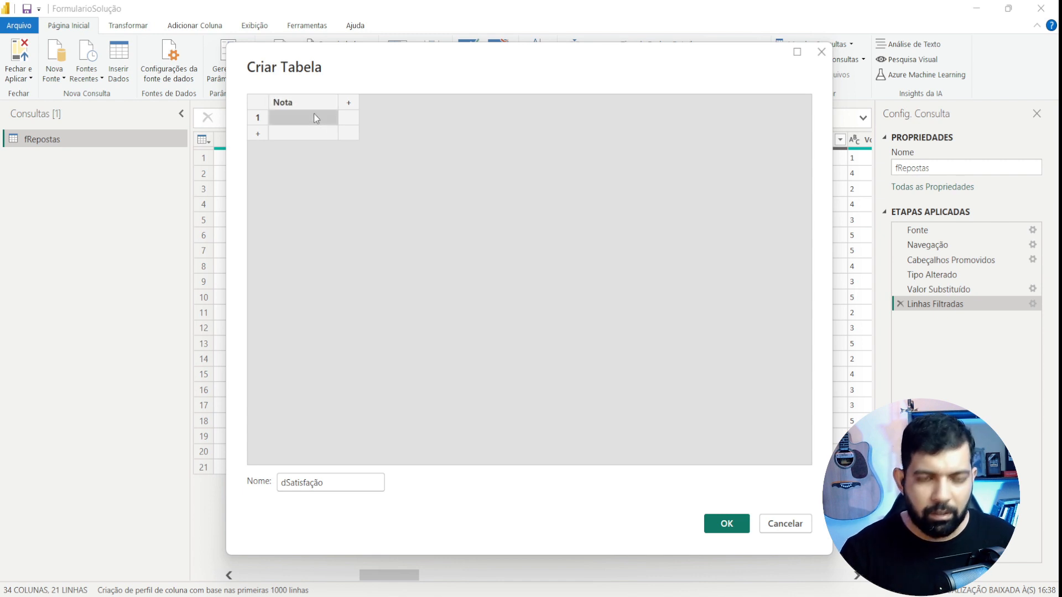
{"action": "type", "text": "1"}
{"action": "key", "text": "Return"}
{"action": "type", "text": "2"}
{"action": "key", "text": "Return"}
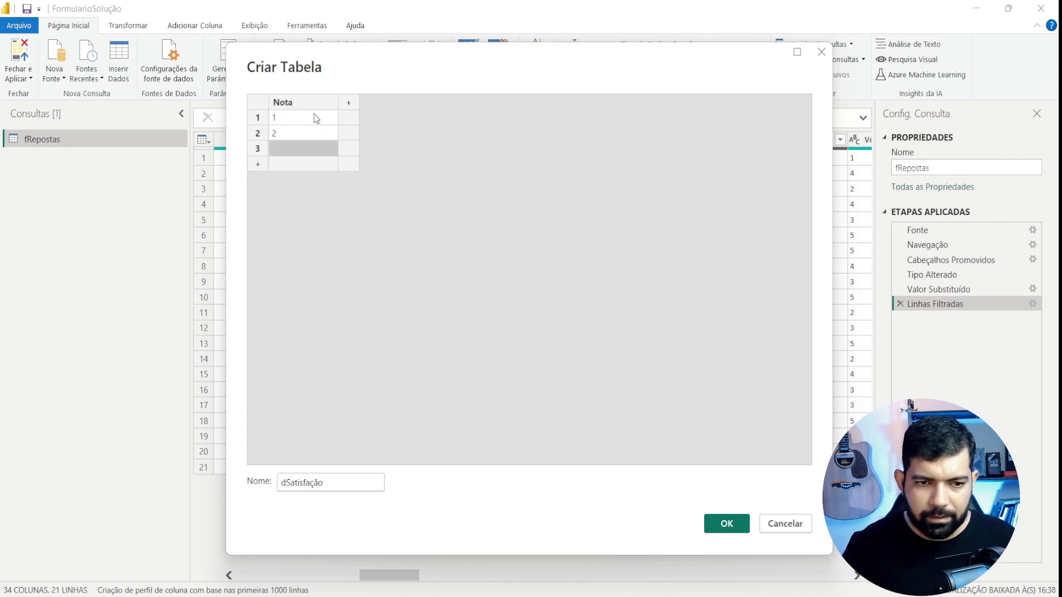
{"action": "type", "text": "3"}
{"action": "key", "text": "Return"}
{"action": "type", "text": "4"}
{"action": "key", "text": "Return"}
{"action": "type", "text": "5"}
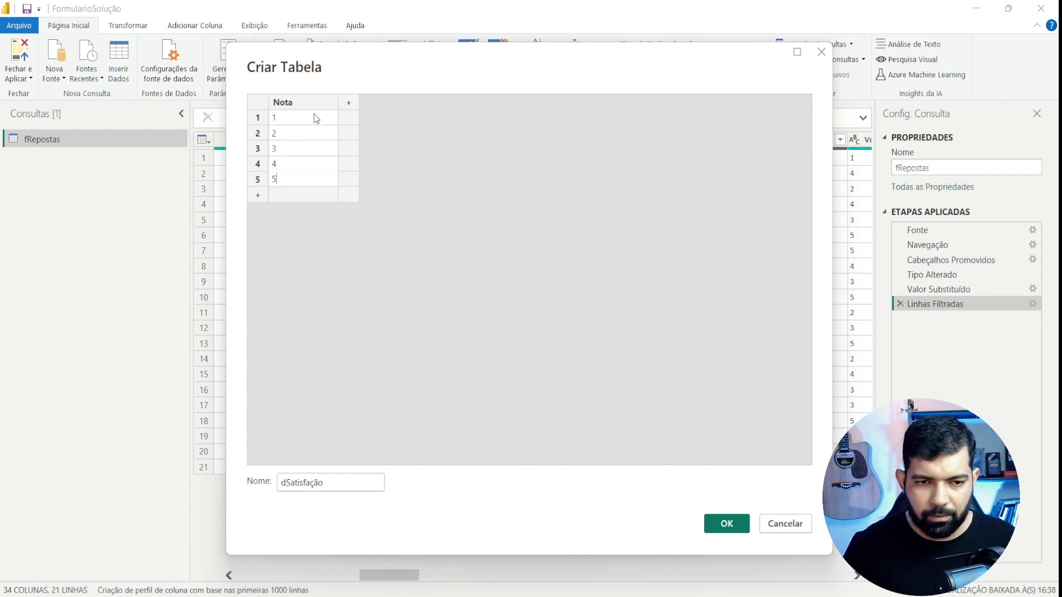
- Add a second column named Indicador de Satisfação and widen it to fit its full heading
{"action": "left_click", "coordinate": [349, 104]}
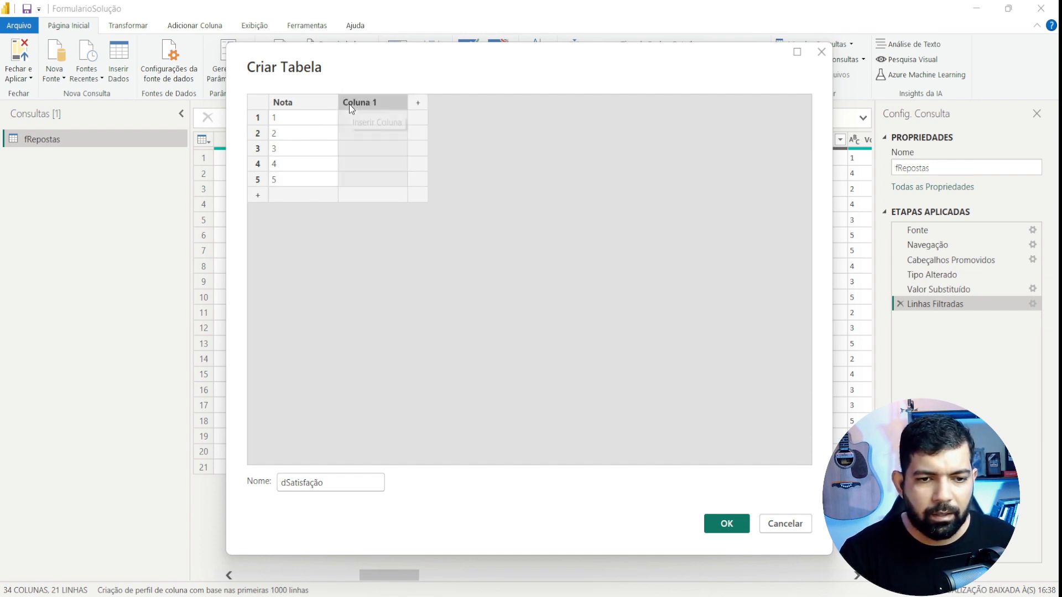
{"action": "double_click", "coordinate": [378, 101]}
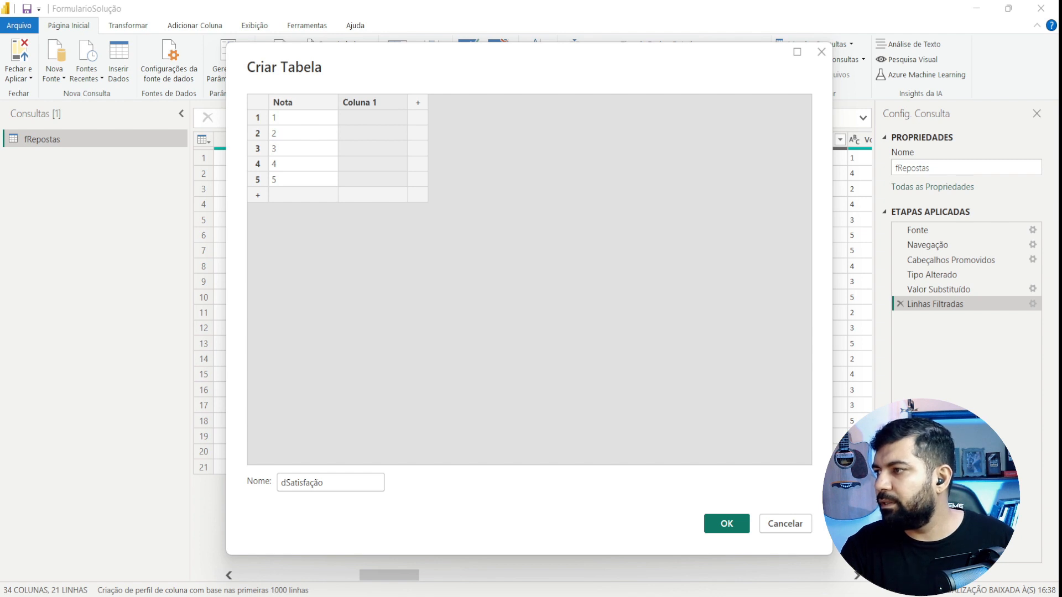
{"action": "double_click", "coordinate": [375, 102]}
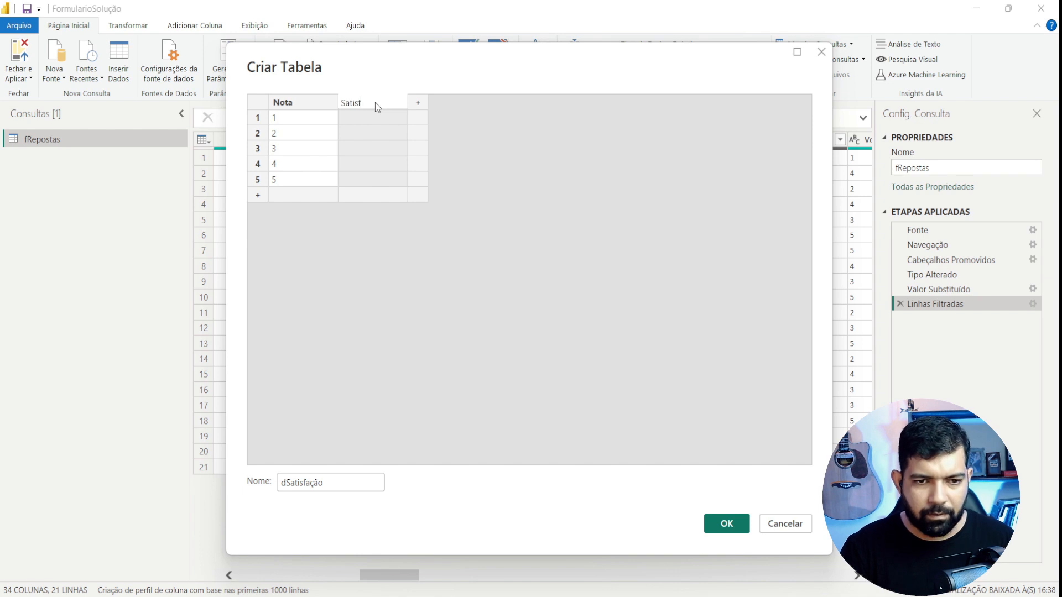
{"action": "type", "text": "o"}
{"action": "key", "text": "Return"}
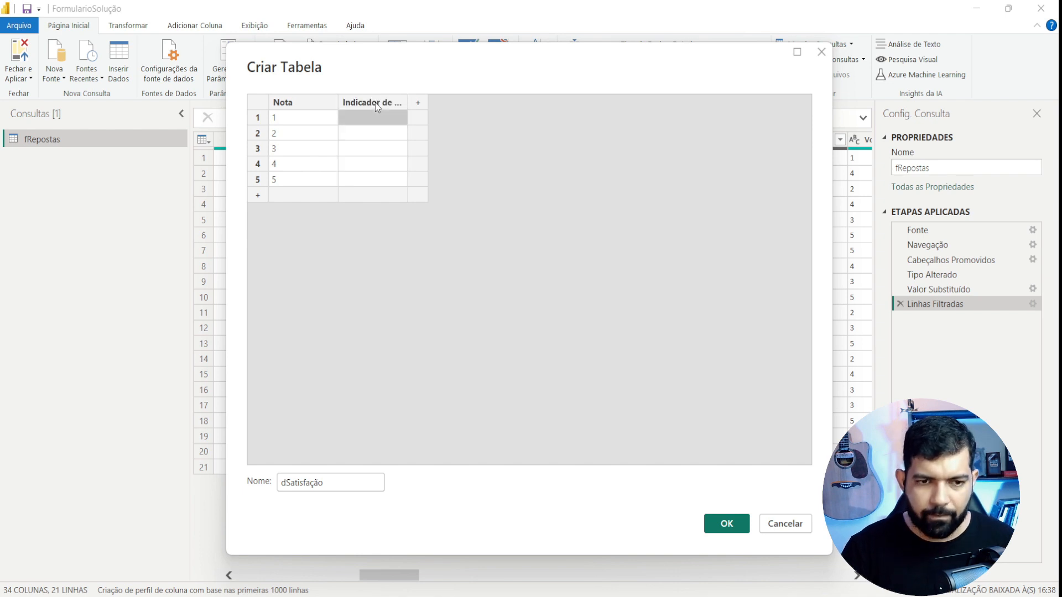
{"action": "left_click_drag", "start_coordinate": [408, 105], "coordinate": [447, 105]}
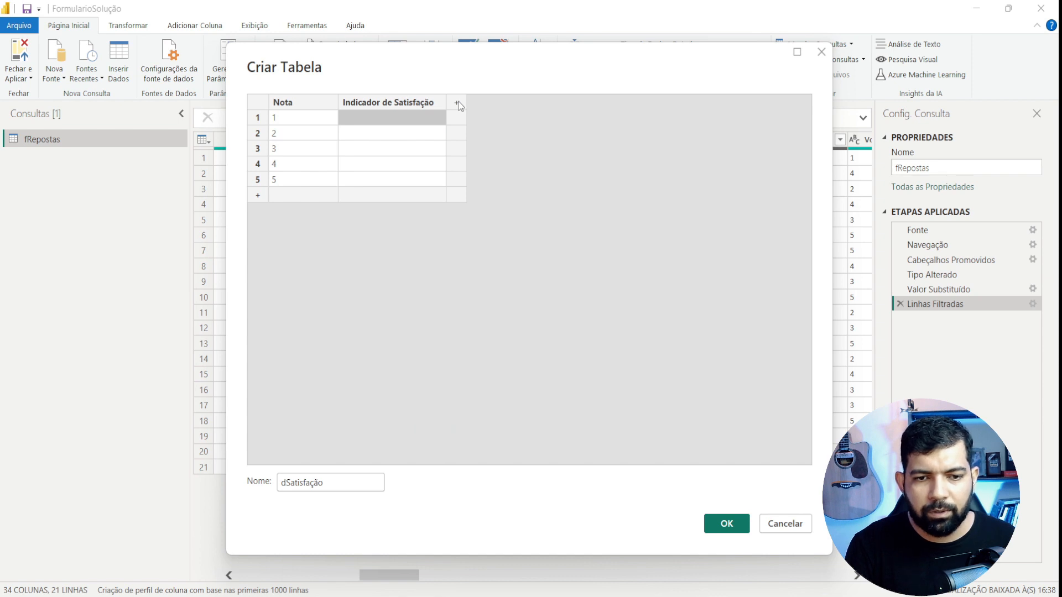
- Add a third column named Ordem to the dSatisfação table
{"action": "left_click", "coordinate": [456, 104]}
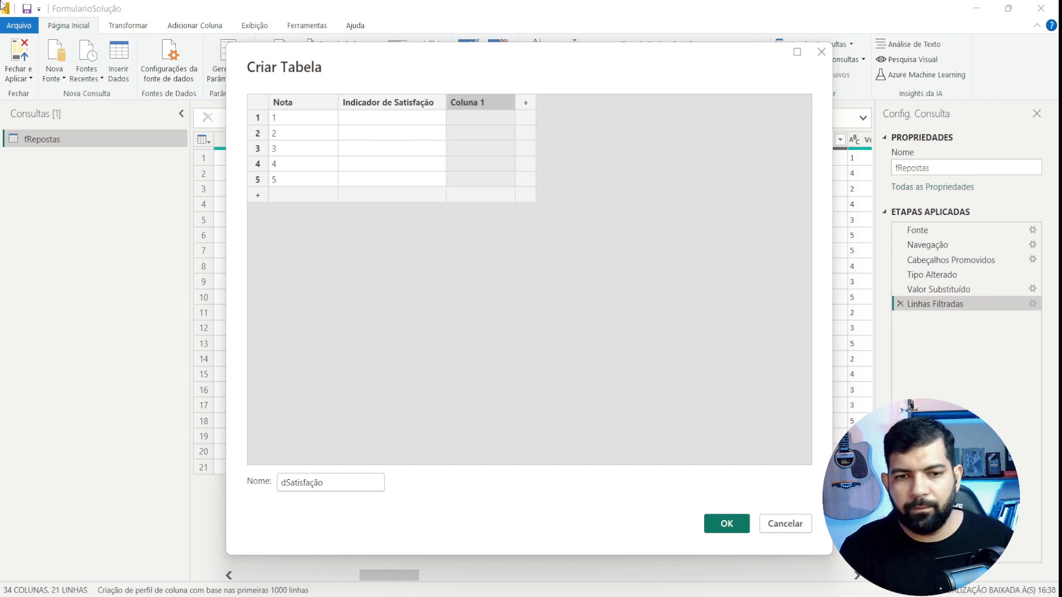
{"action": "double_click", "coordinate": [486, 103]}
{"action": "type", "text": "O"}
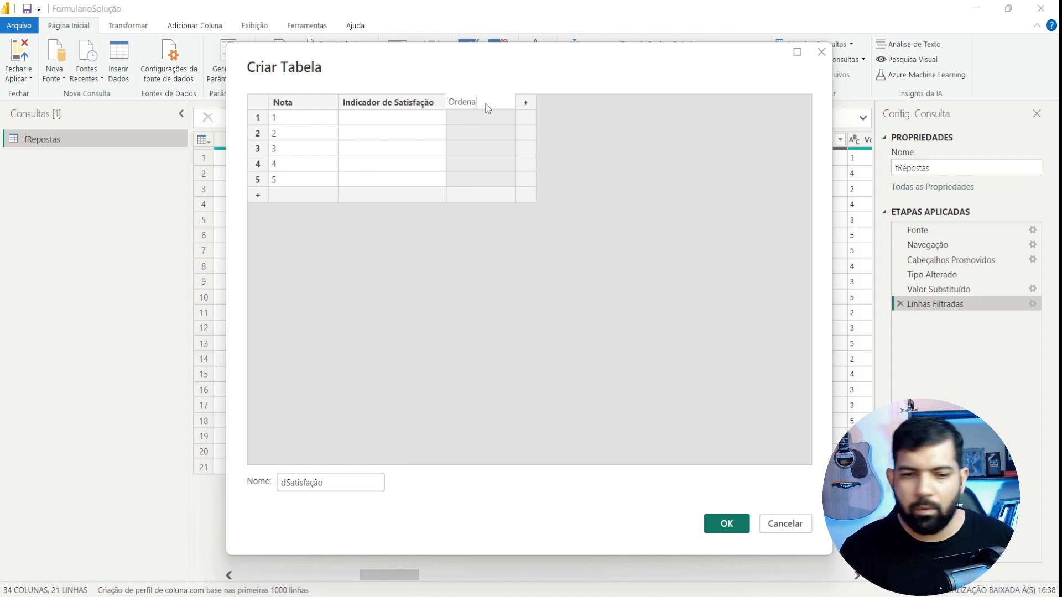
{"action": "type", "text": "rdem"}
{"action": "key", "text": "Return"}
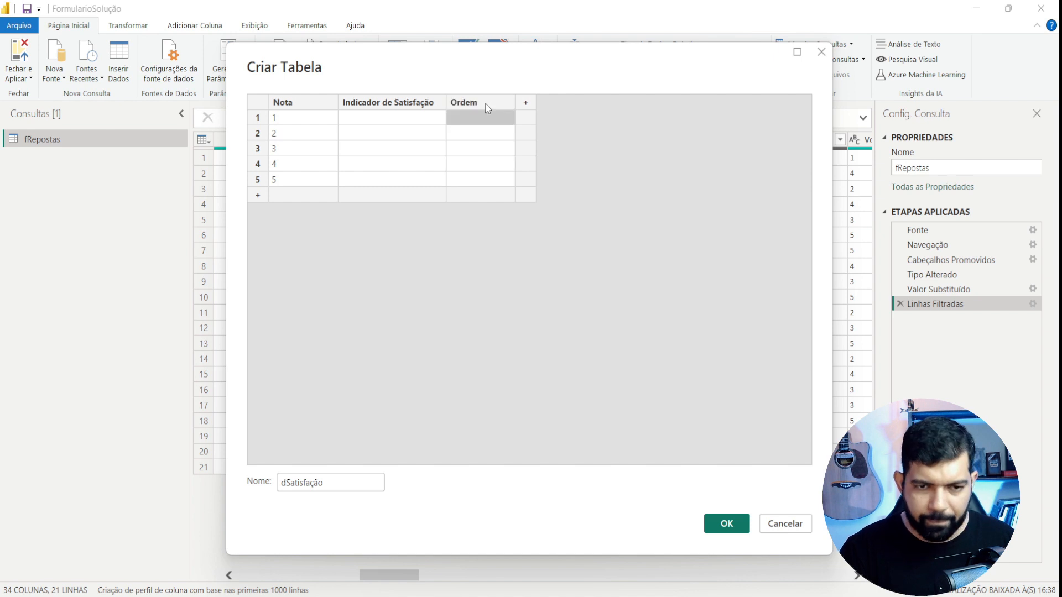
- Enter Insatisfeito for rating 1 and Pouco Satisfeito for rating 2 in the Indicador de Satisfação column
{"action": "left_click", "coordinate": [426, 117]}
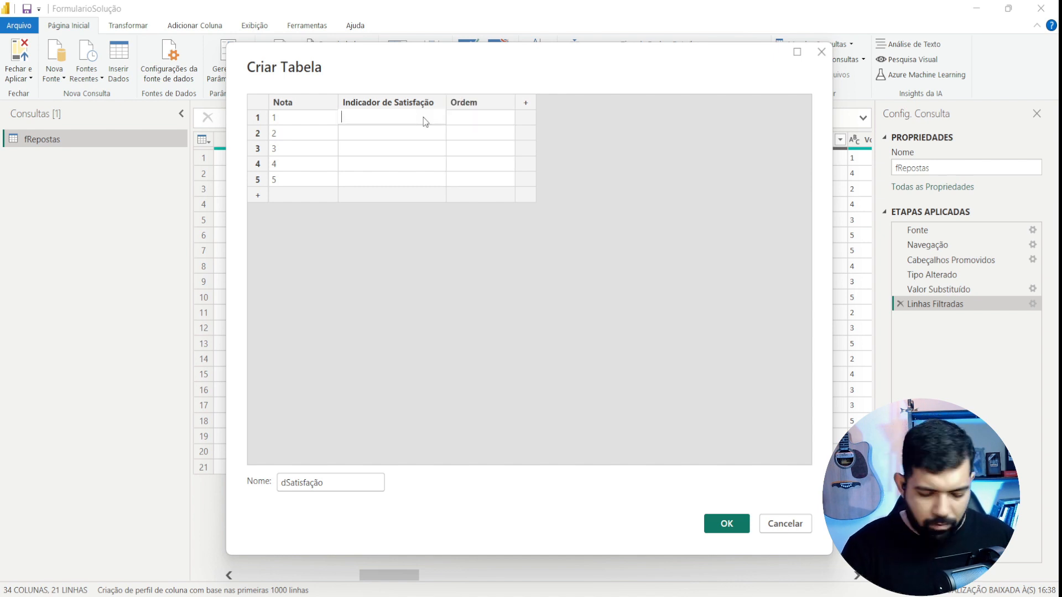
{"action": "type", "text": "Insatis"}
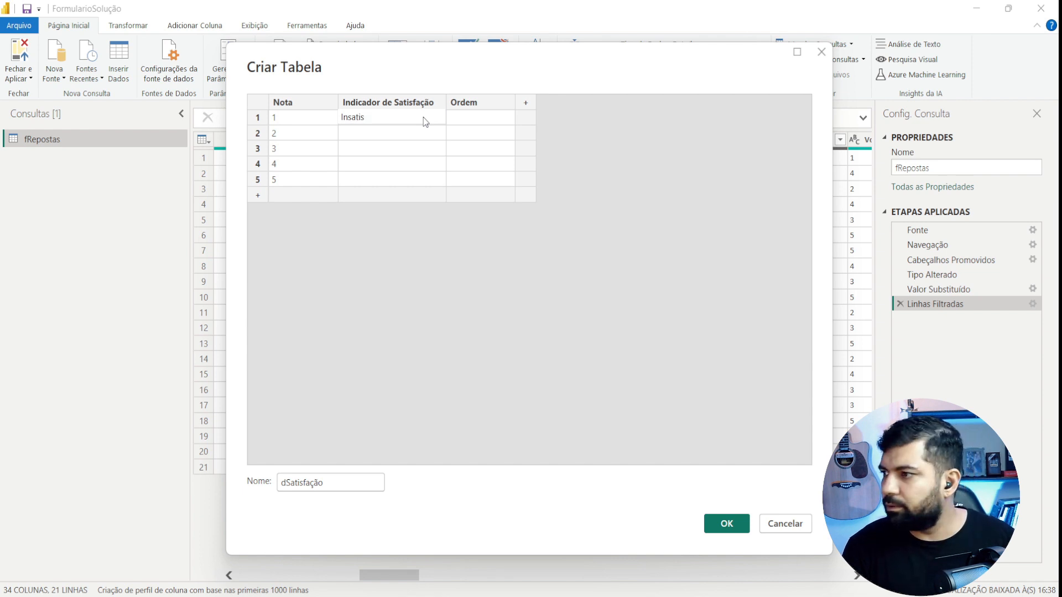
{"action": "type", "text": "feitop"}
{"action": "key", "text": "BackSpace"}
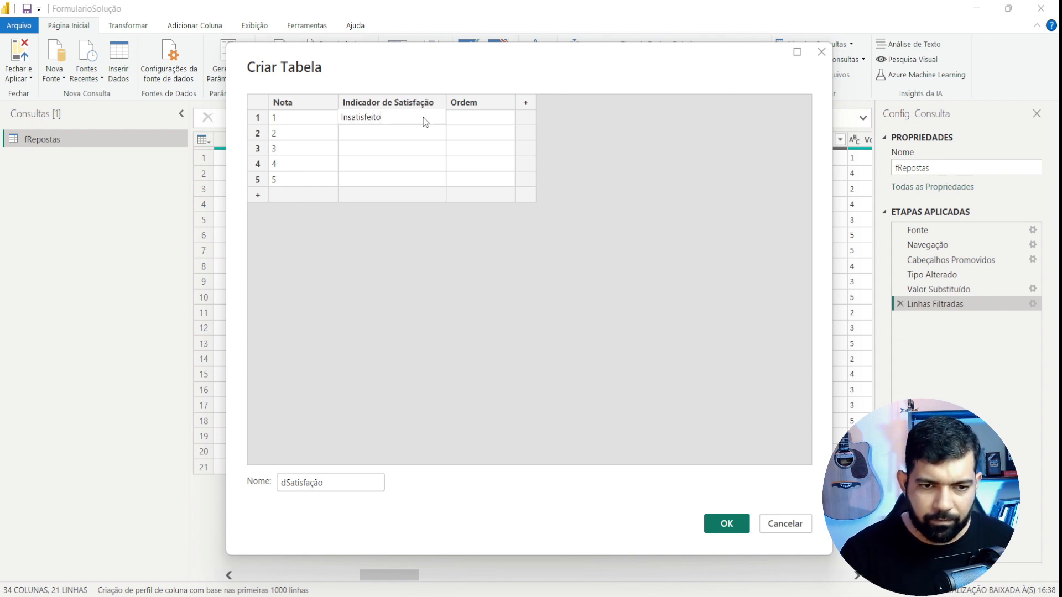
{"action": "left_click", "coordinate": [413, 136]}
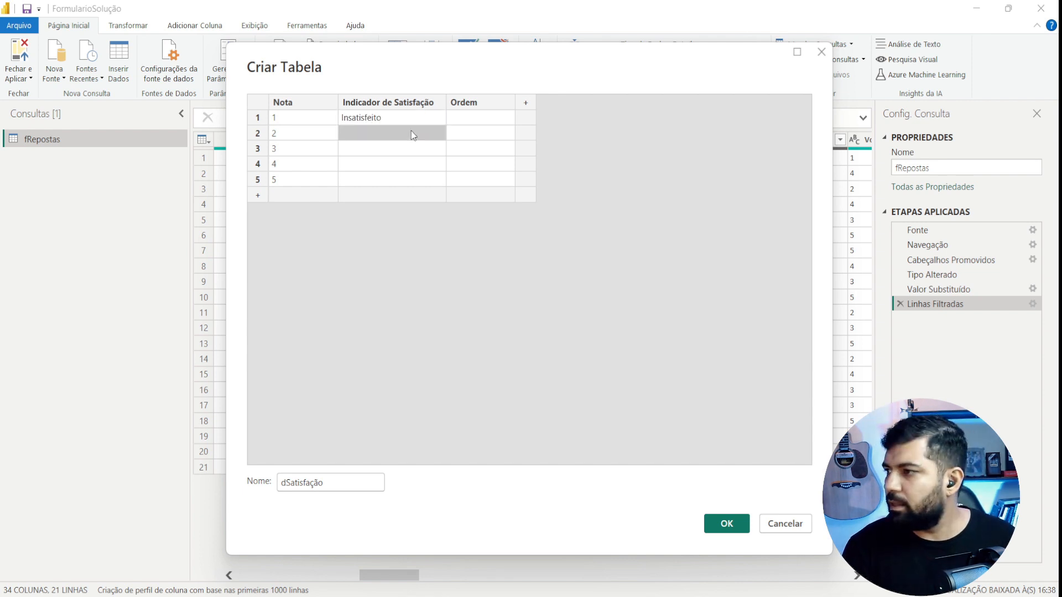
{"action": "type", "text": "Pouc"}
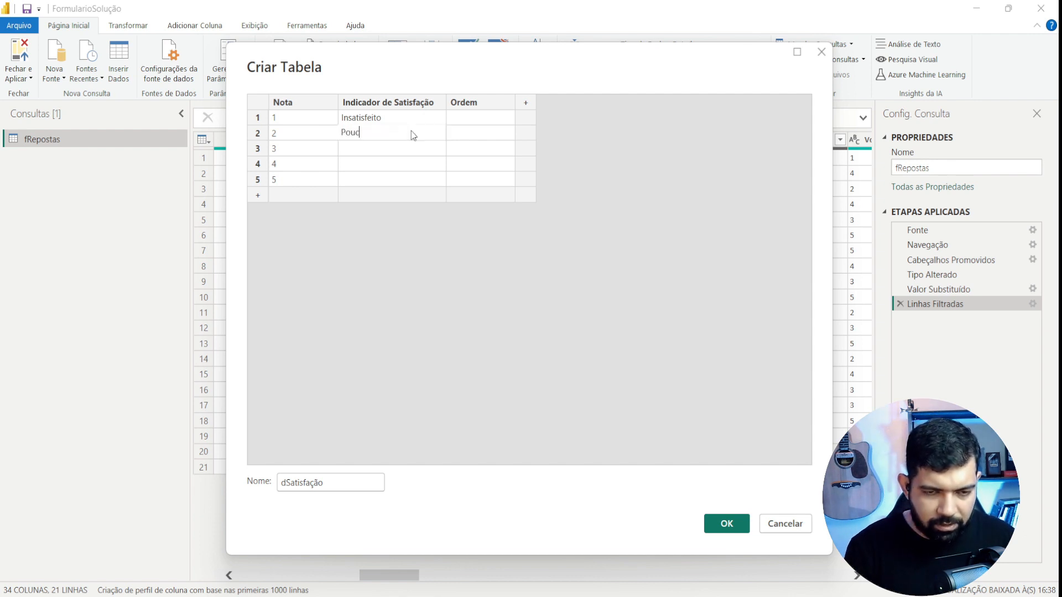
{"action": "type", "text": "o Sa"}
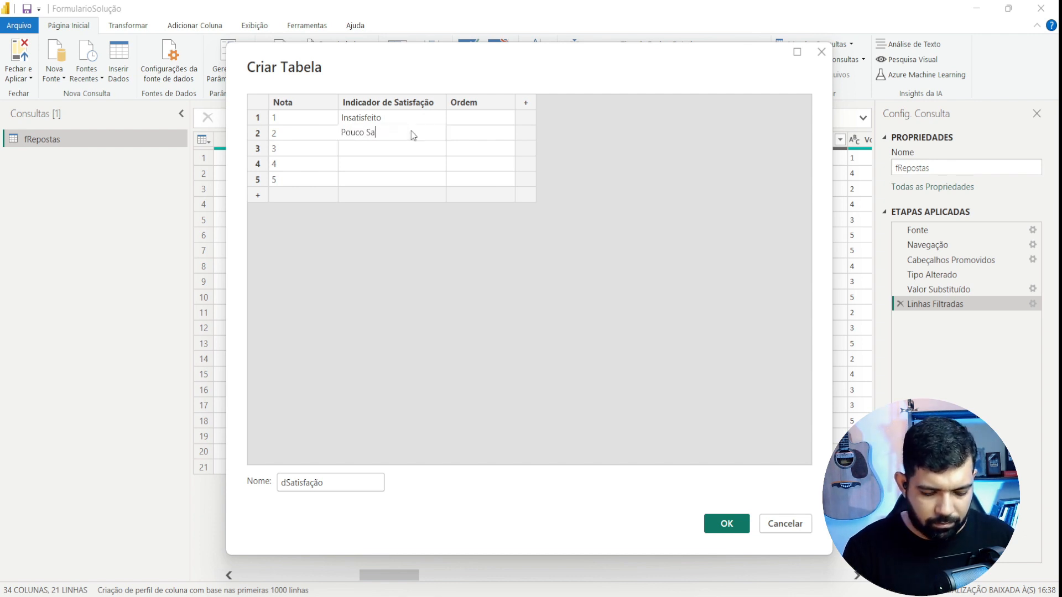
{"action": "type", "text": "tisfeito"}
{"action": "key", "text": "Return"}
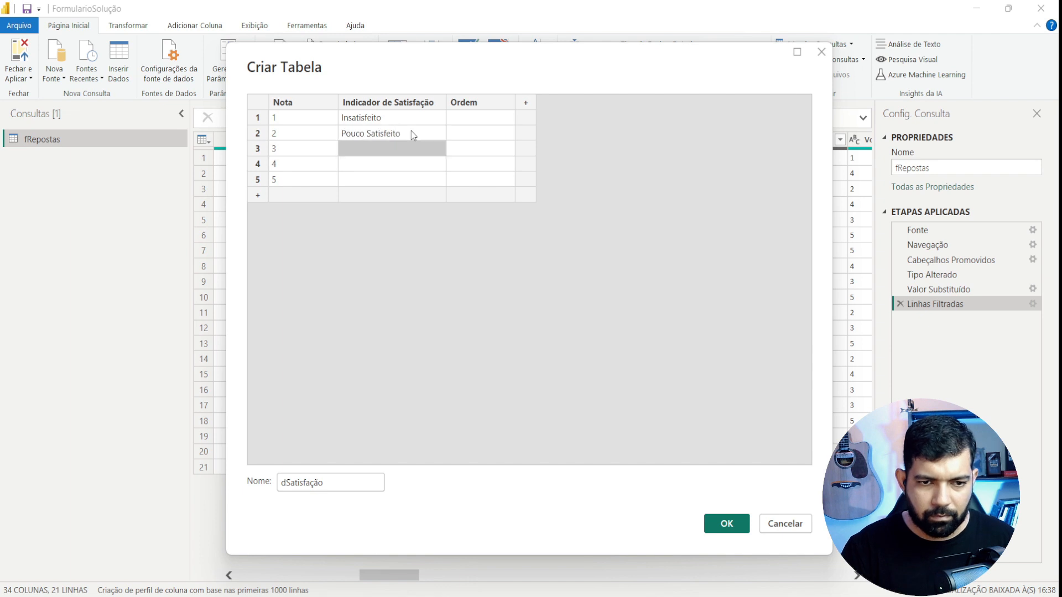
- Enter Satisfeito, Acima da Média and Muito Satisfeito for ratings 3, 4 and 5 in the Indicador de Satisfação column
{"action": "type", "text": "Satisfeito"}
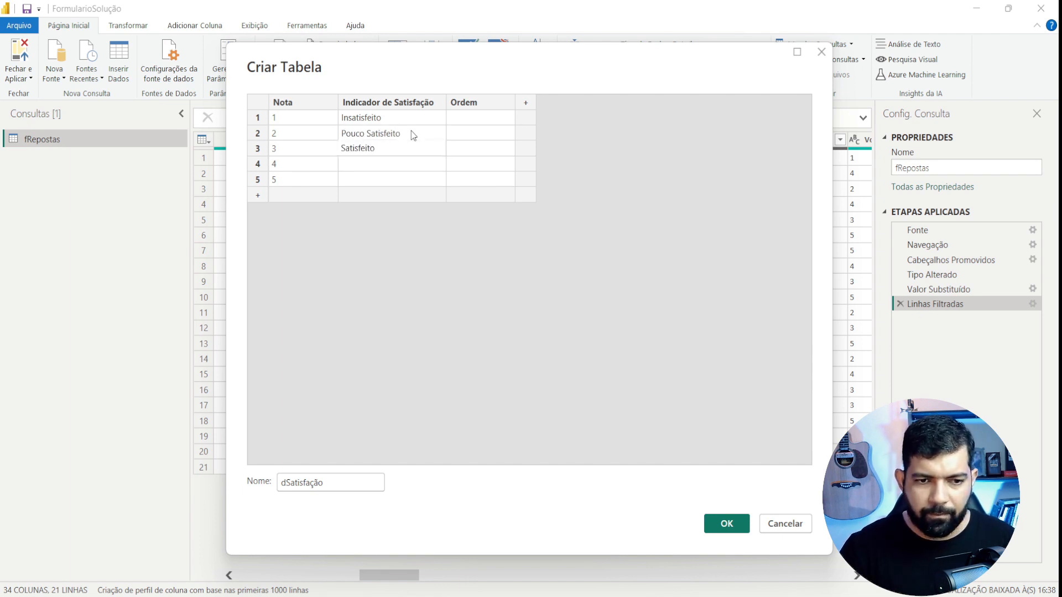
{"action": "key", "text": "Return"}
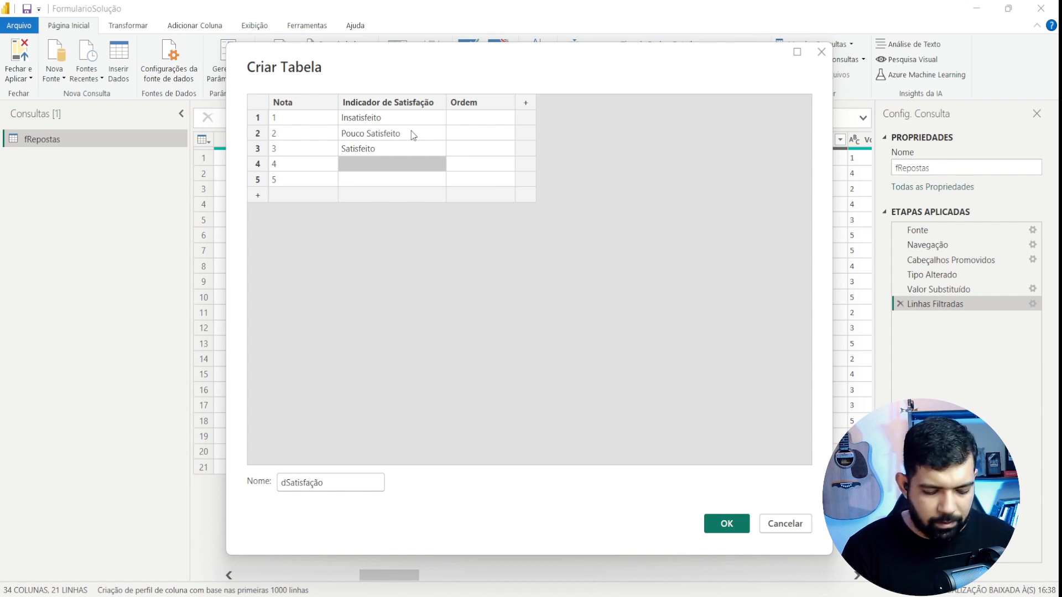
{"action": "type", "text": "Acim"}
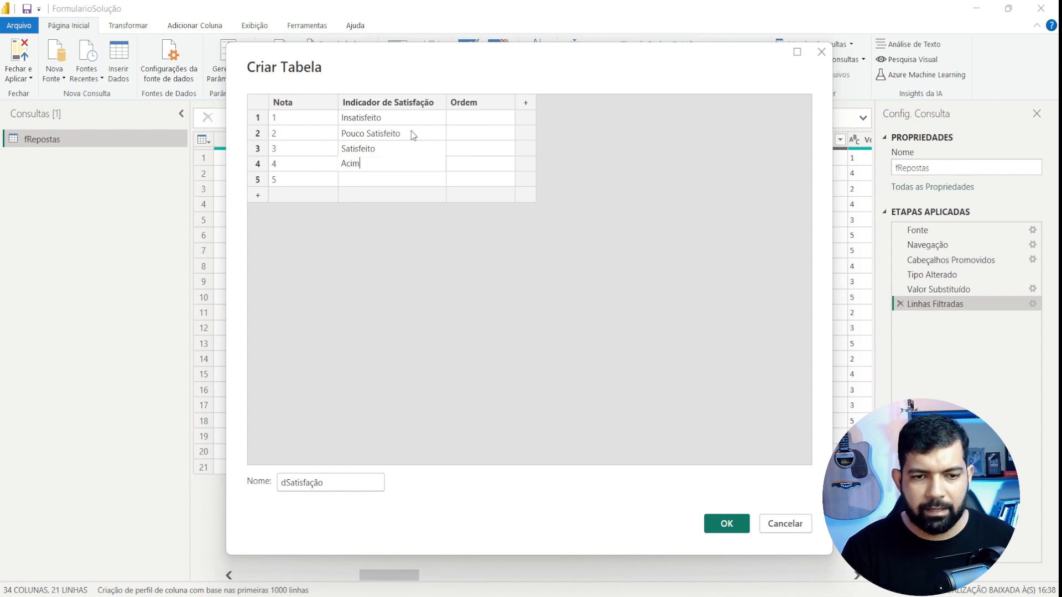
{"action": "type", "text": "a da Méi"}
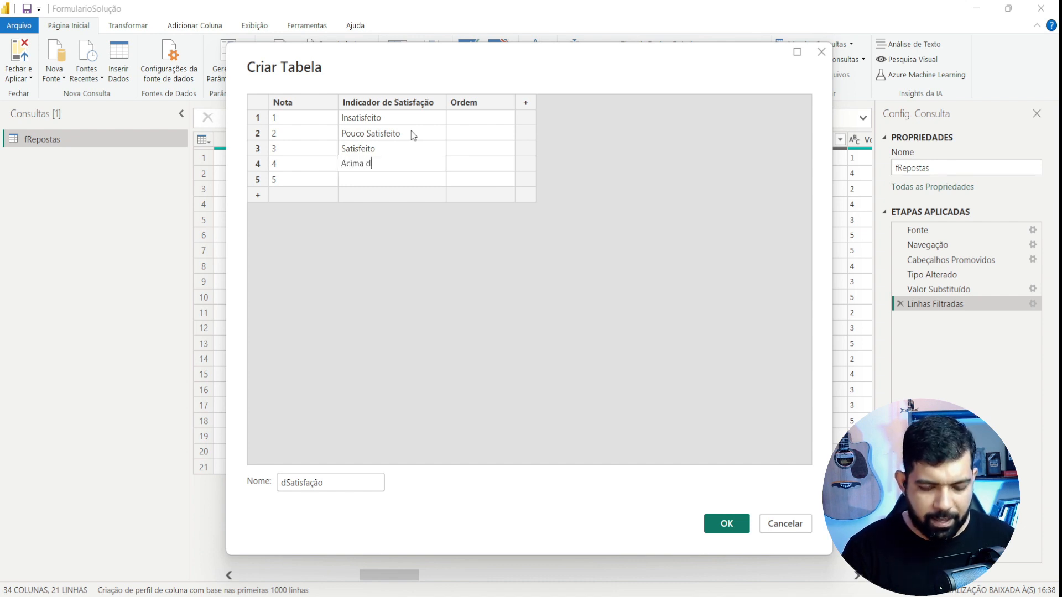
{"action": "key", "text": "BackSpace"}
{"action": "key", "text": "BackSpace"}
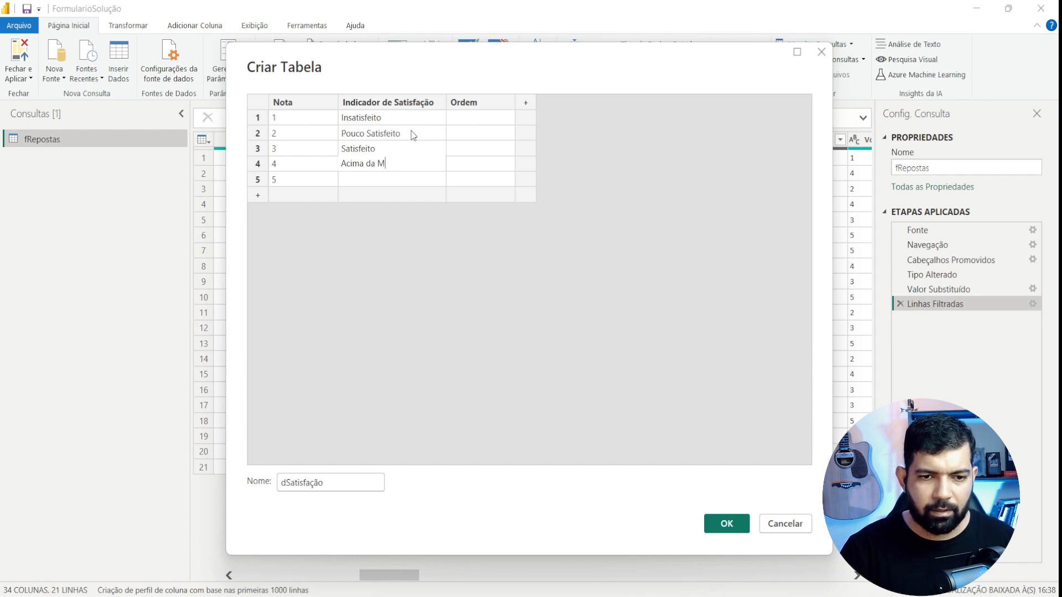
{"action": "type", "text": "édia"}
{"action": "key", "text": "Return"}
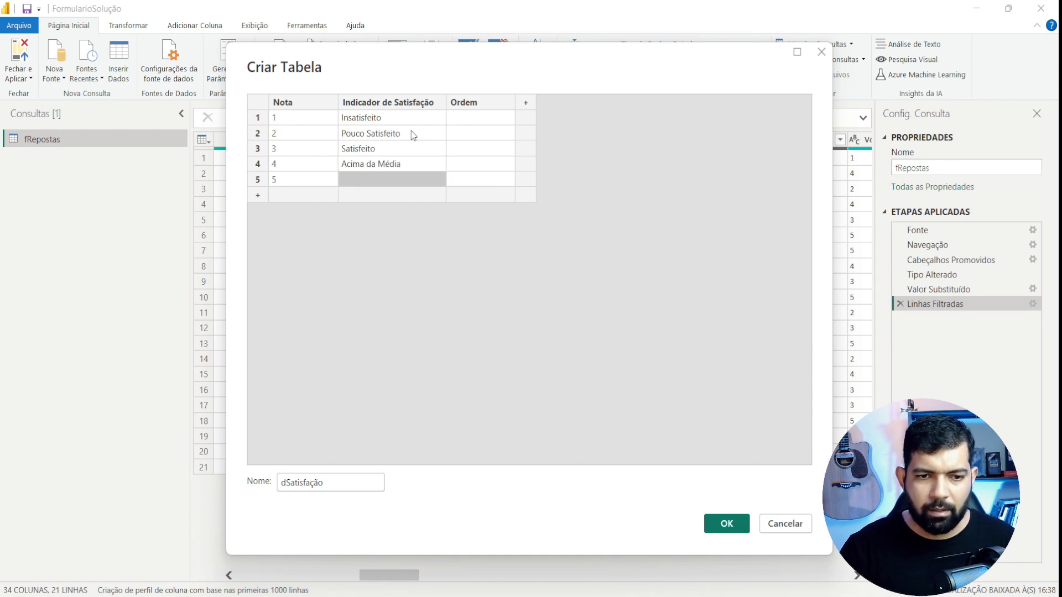
{"action": "type", "text": "Muit"}
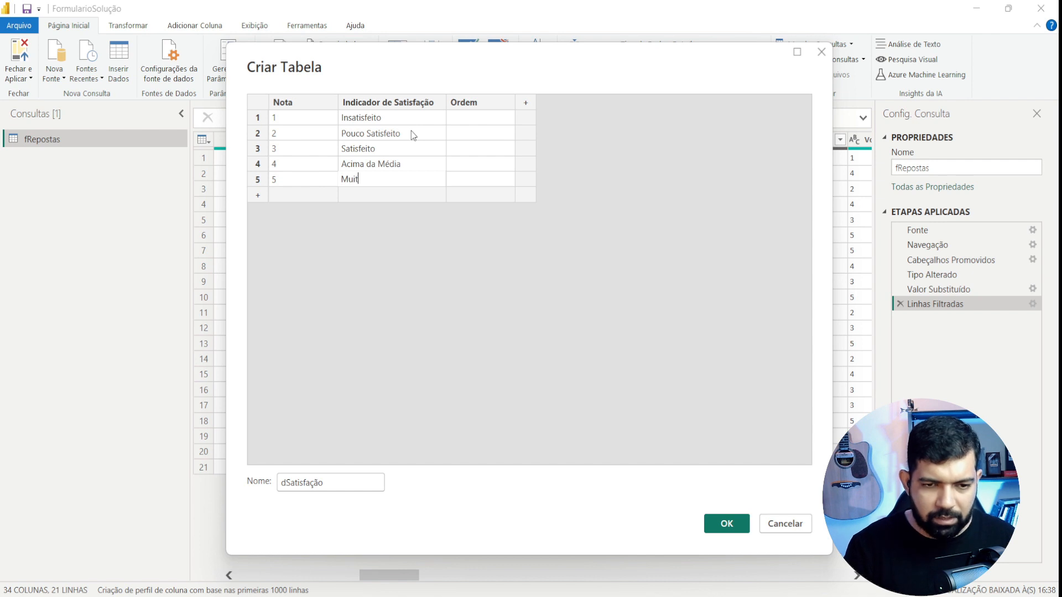
{"action": "type", "text": "o Satisfeito"}
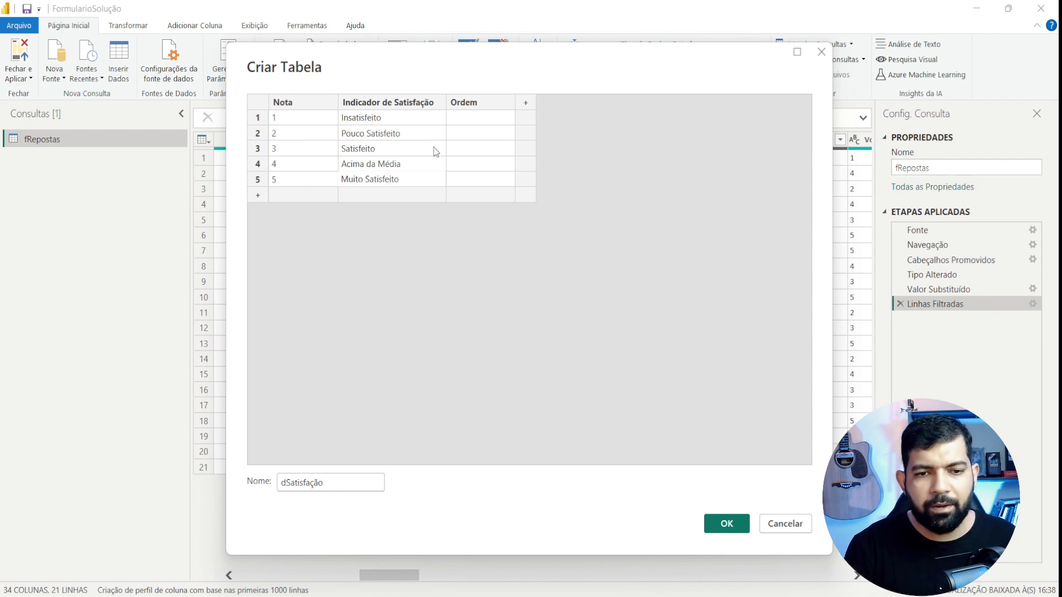
- Fill the Ordem column in reverse with 5, 4, 3, 2 and 1 for ratings 1 to 5
{"action": "left_click", "coordinate": [490, 124]}
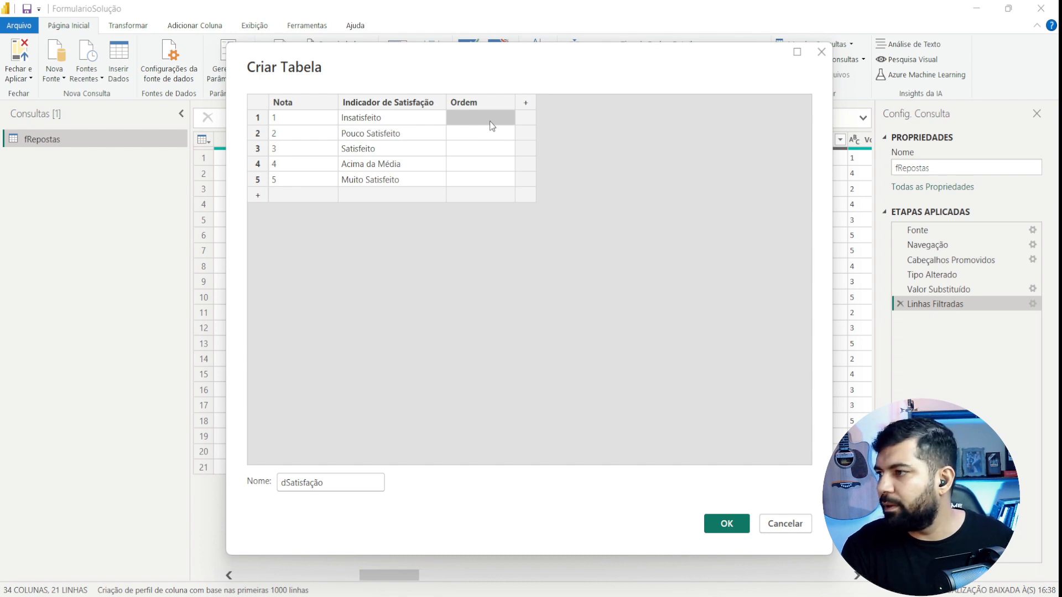
{"action": "type", "text": "5"}
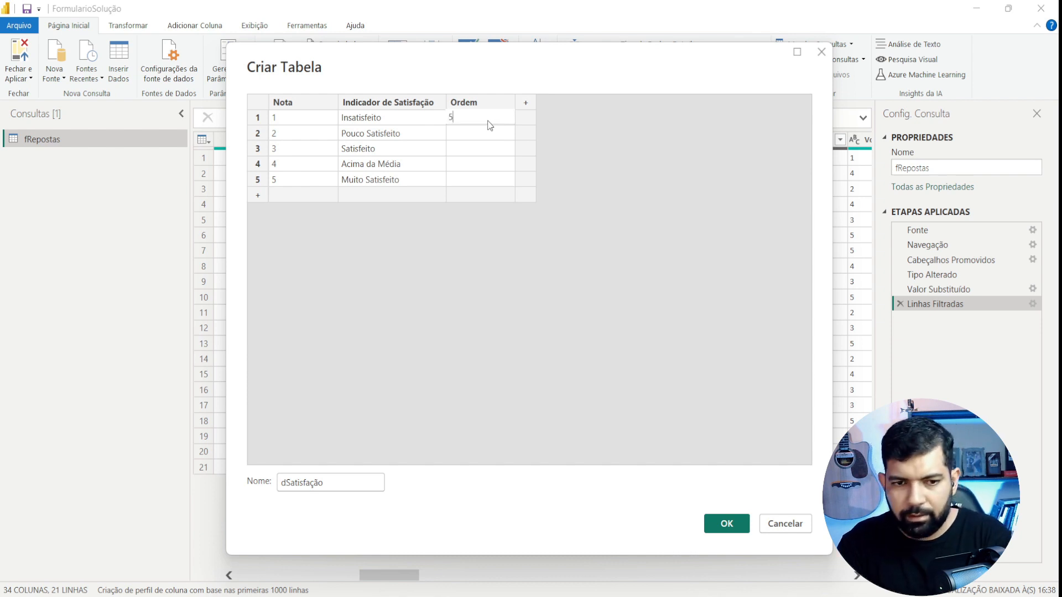
{"action": "left_click", "coordinate": [480, 134]}
{"action": "type", "text": "4"}
{"action": "left_click", "coordinate": [489, 155]}
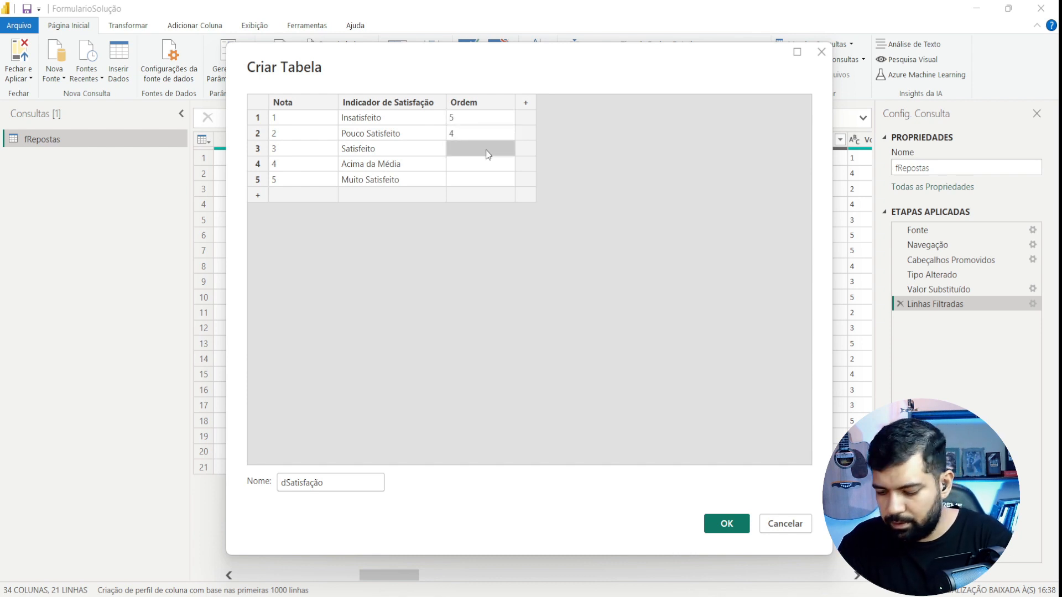
{"action": "type", "text": "3"}
{"action": "left_click", "coordinate": [482, 164]}
{"action": "type", "text": "2"}
{"action": "left_click", "coordinate": [485, 183]}
{"action": "type", "text": "1"}
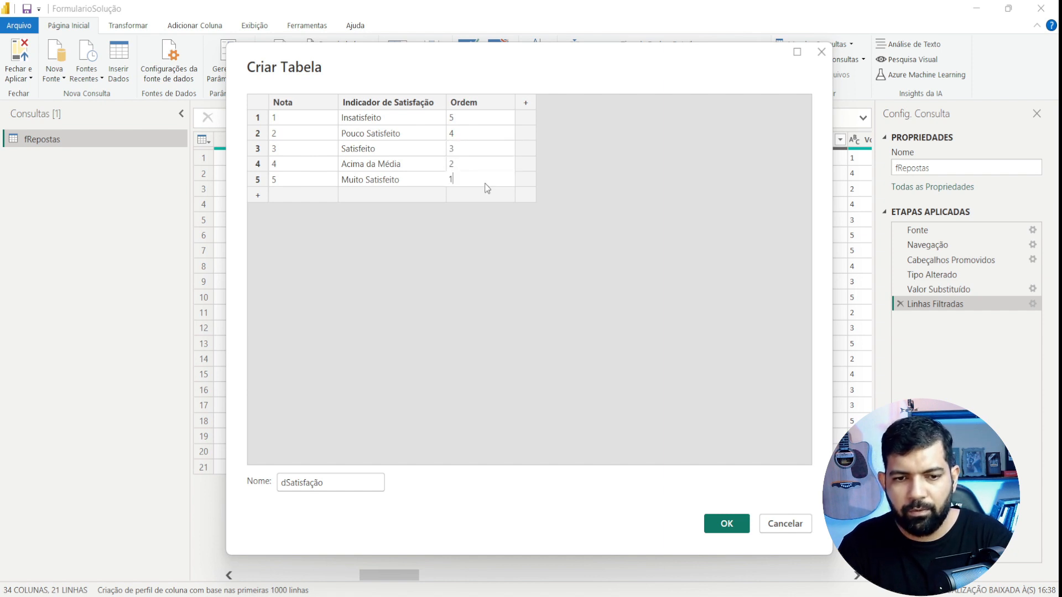
{"action": "left_click", "coordinate": [484, 205]}
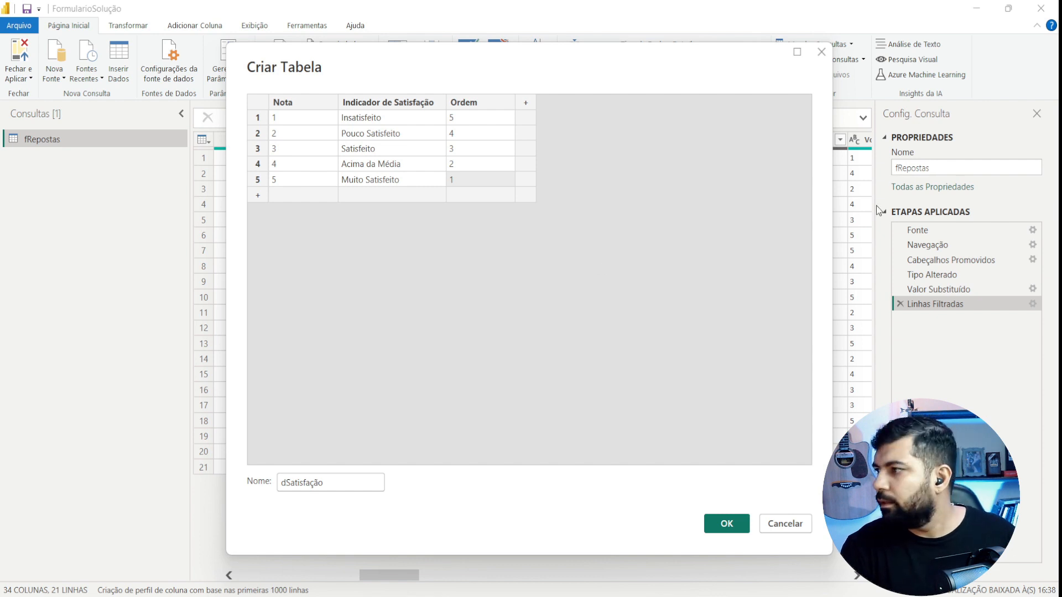
- Create the dSatisfação table and apply the query changes to the report
{"action": "left_click", "coordinate": [731, 523]}
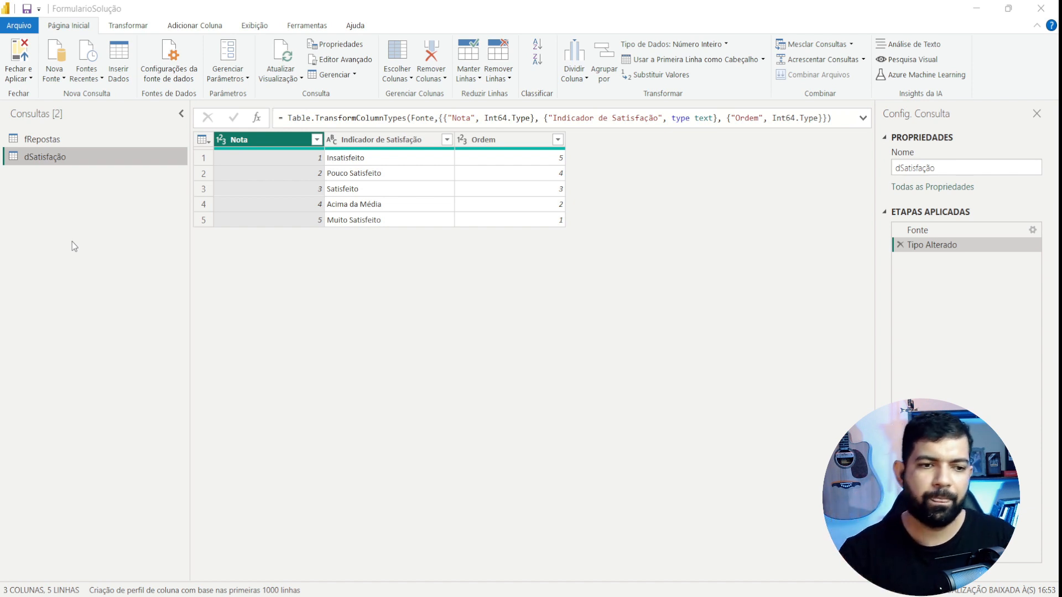
{"action": "left_click", "coordinate": [24, 51]}
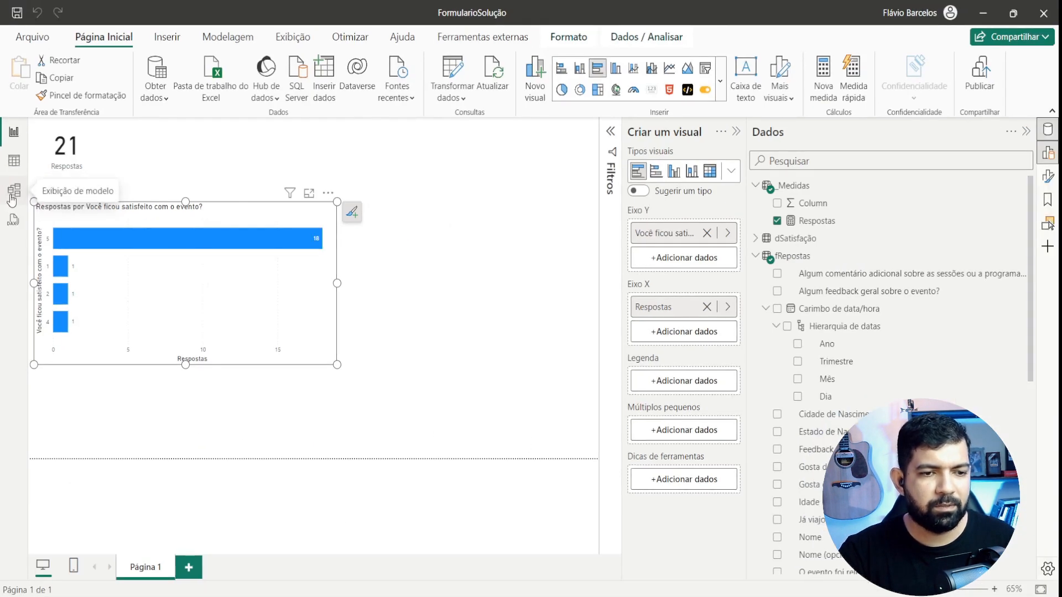
- In the model view, arrange the tables with dSatisfação above and left of fRepostas and _Medidas apart on the right
{"action": "left_click", "coordinate": [28, 198]}
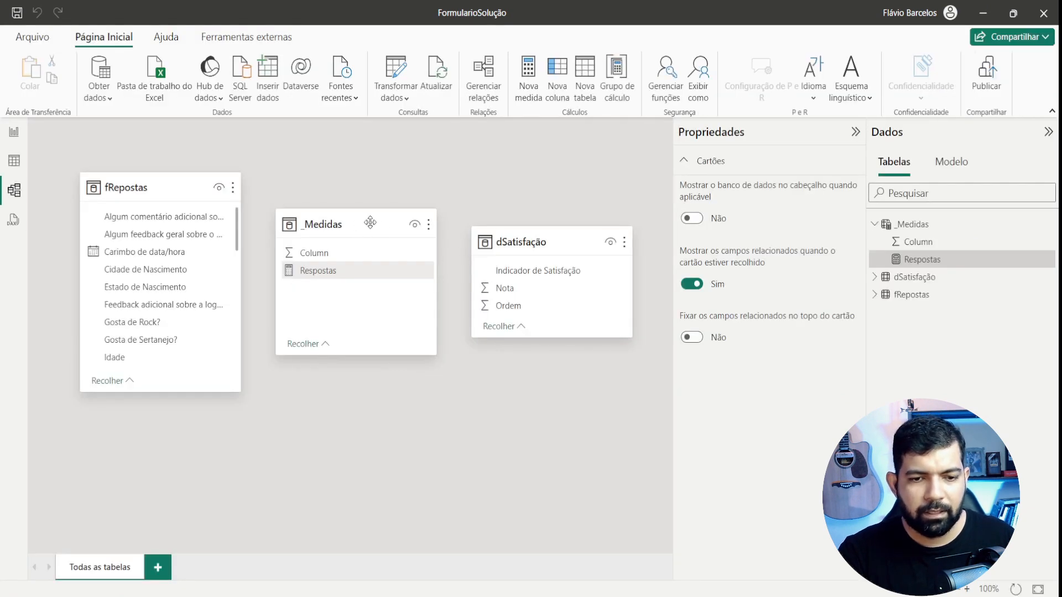
{"action": "left_click_drag", "start_coordinate": [363, 230], "coordinate": [628, 417]}
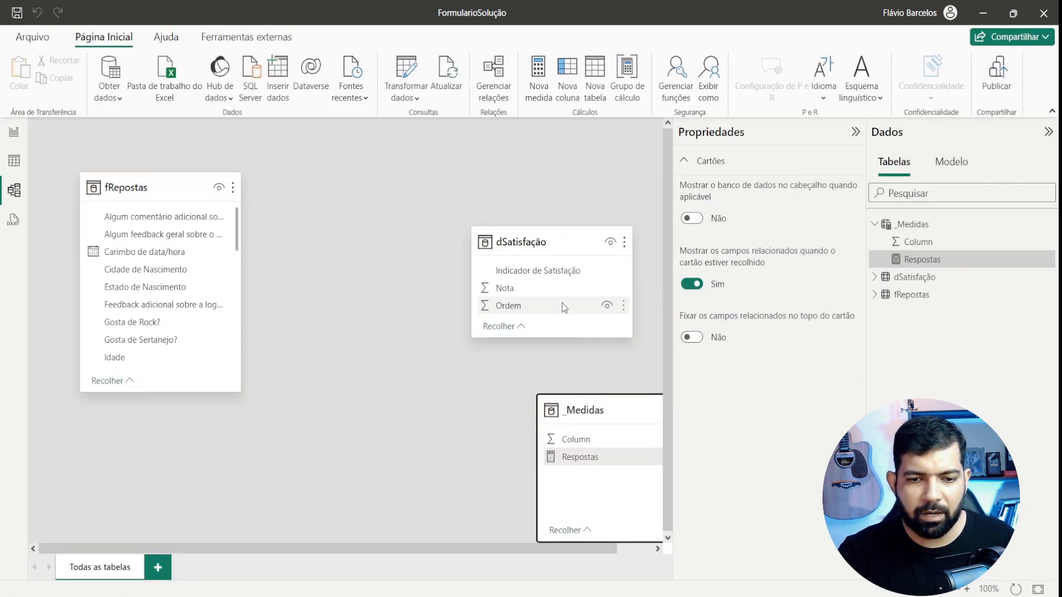
{"action": "left_click", "coordinate": [544, 248]}
{"action": "left_click_drag", "start_coordinate": [544, 248], "coordinate": [528, 236]}
{"action": "left_click_drag", "start_coordinate": [153, 202], "coordinate": [264, 299]}
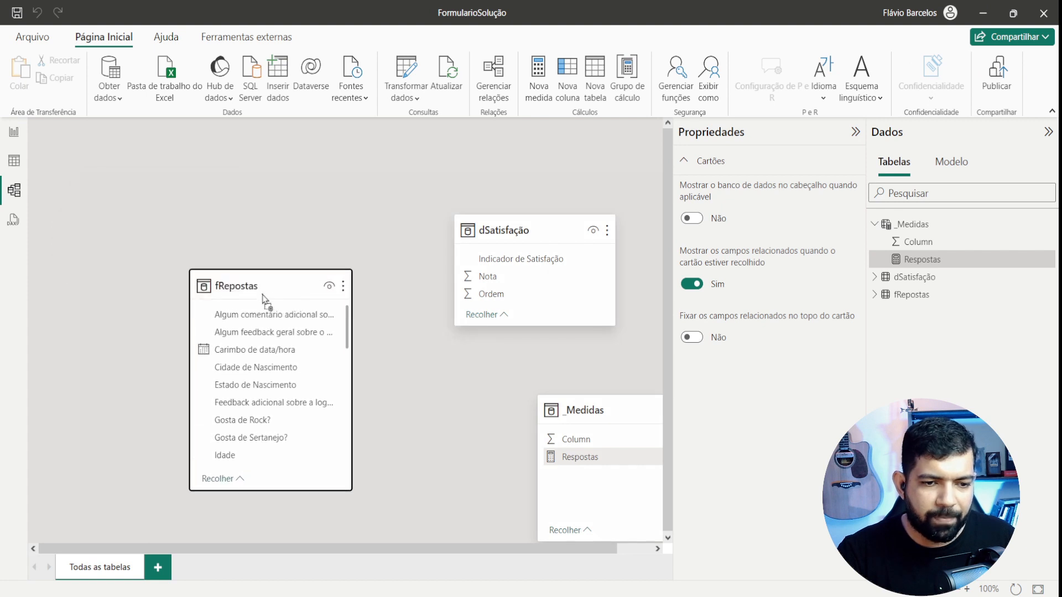
{"action": "left_click_drag", "start_coordinate": [528, 222], "coordinate": [152, 179]}
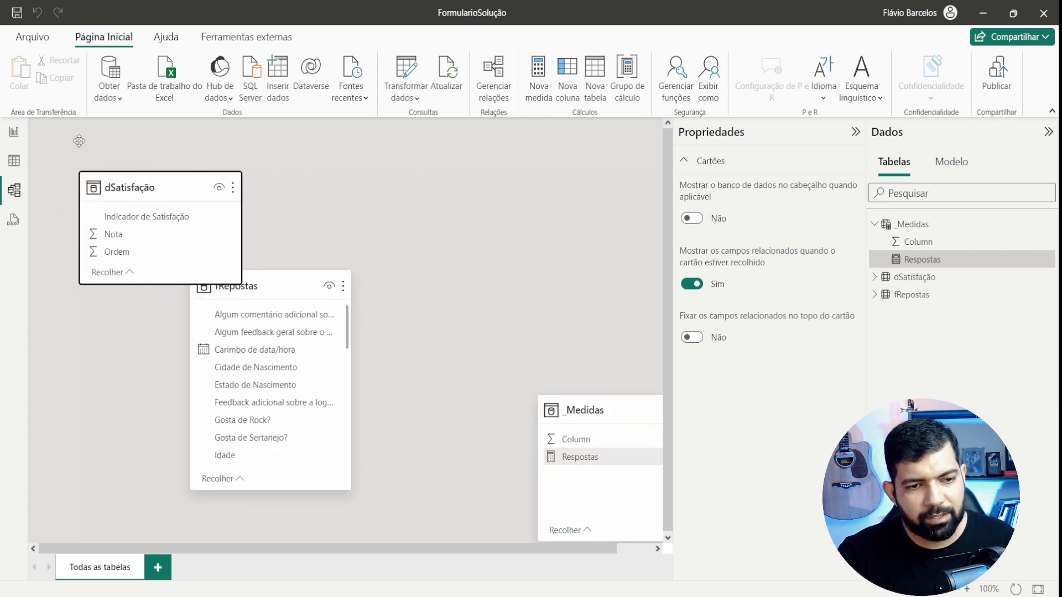
{"action": "left_click_drag", "start_coordinate": [264, 291], "coordinate": [327, 320]}
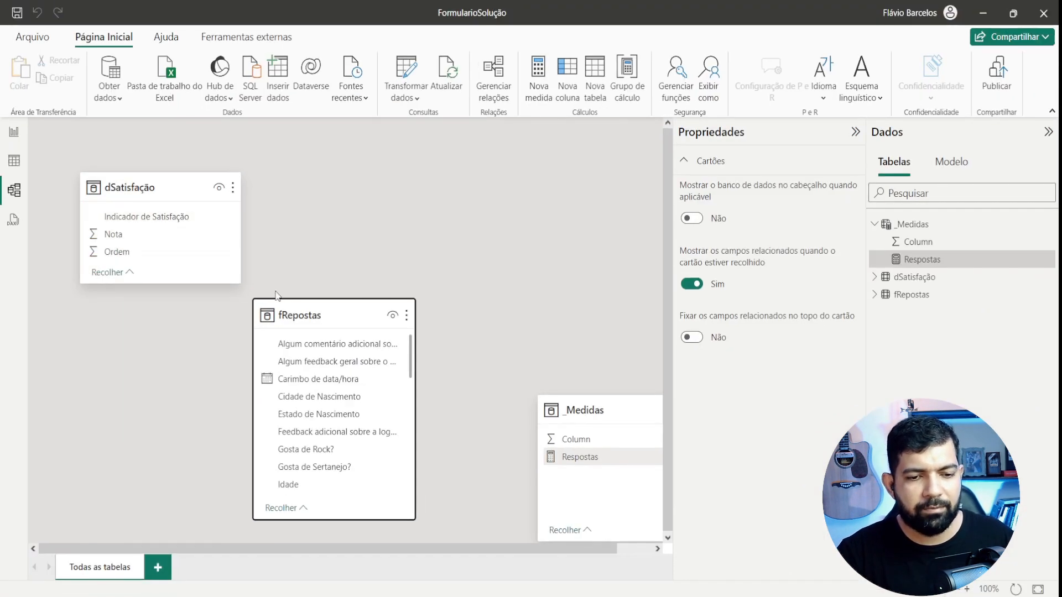
{"action": "left_click_drag", "start_coordinate": [313, 313], "coordinate": [318, 305]}
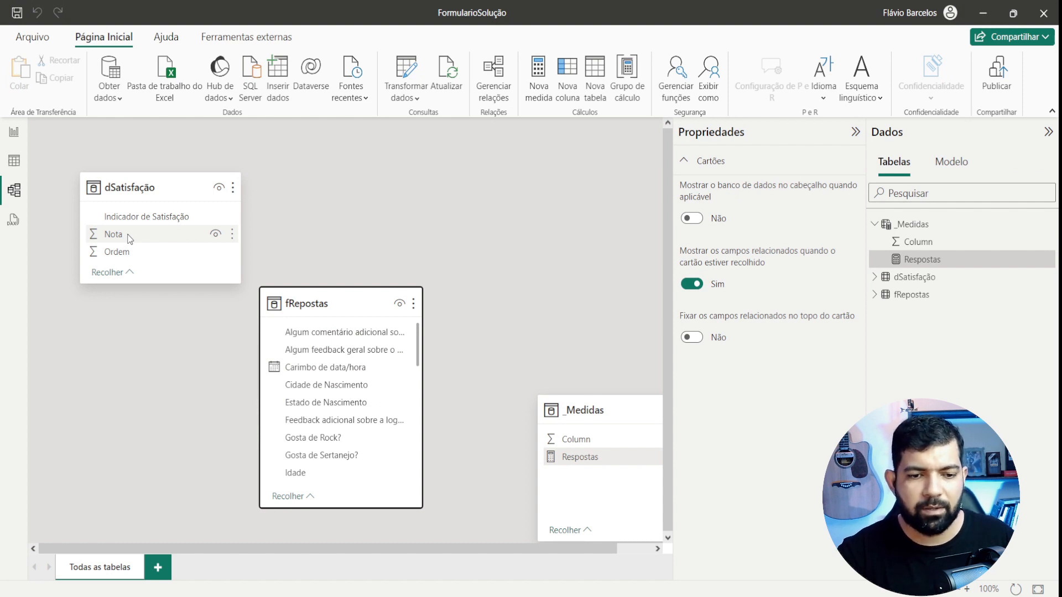
- Relate the Nota column of dSatisfação to the "Você ficou satisfeito com o evento?" column of fRepostas
{"action": "scroll", "coordinate": [390, 365], "scroll_direction": "down", "scroll_amount": 3}
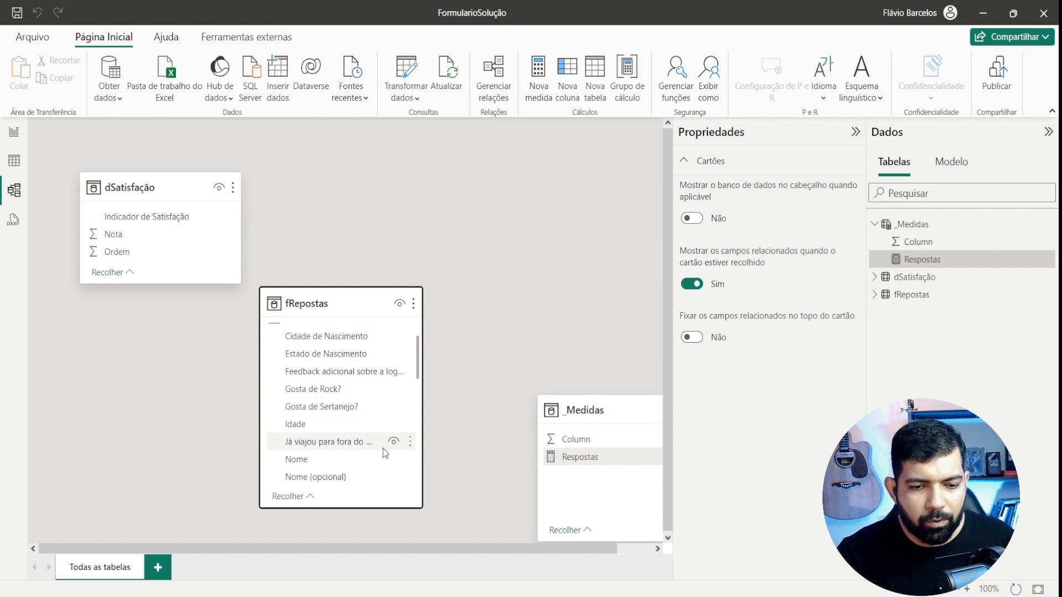
{"action": "scroll", "coordinate": [384, 445], "scroll_direction": "down", "scroll_amount": 4}
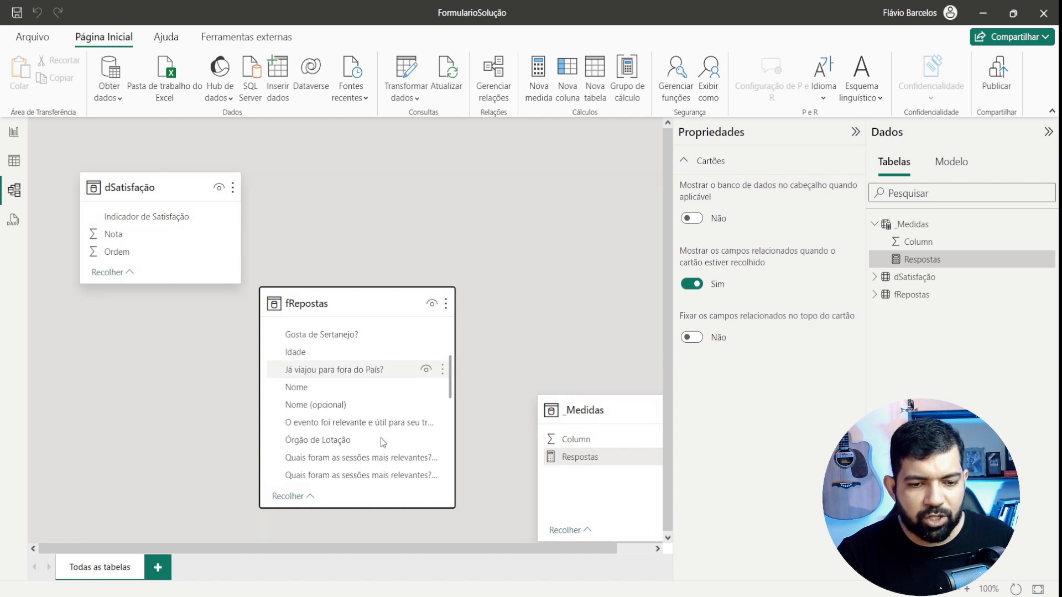
{"action": "scroll", "coordinate": [383, 442], "scroll_direction": "down", "scroll_amount": 10}
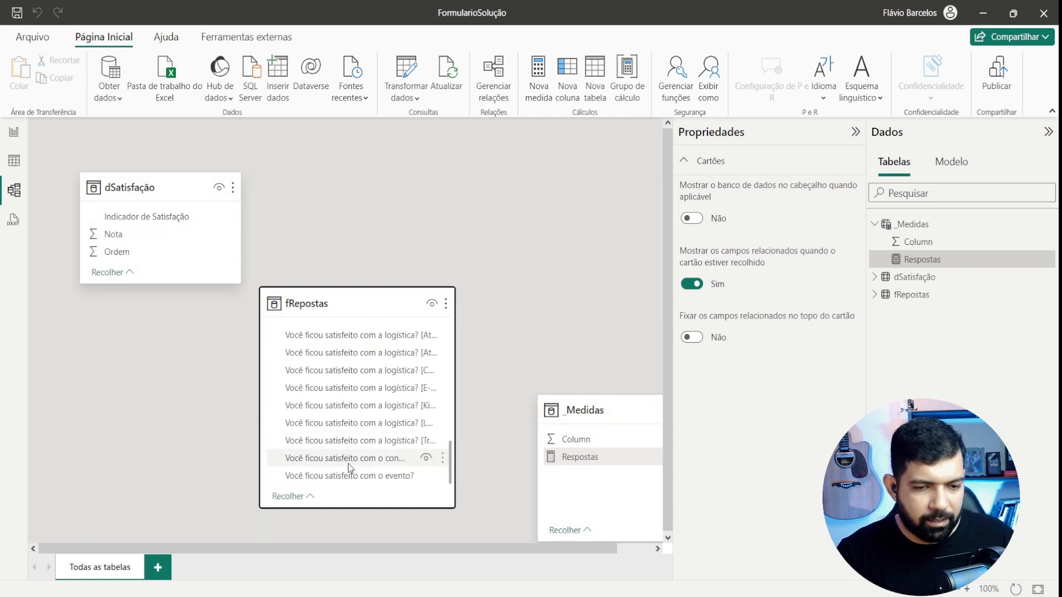
{"action": "key", "text": "alt"}
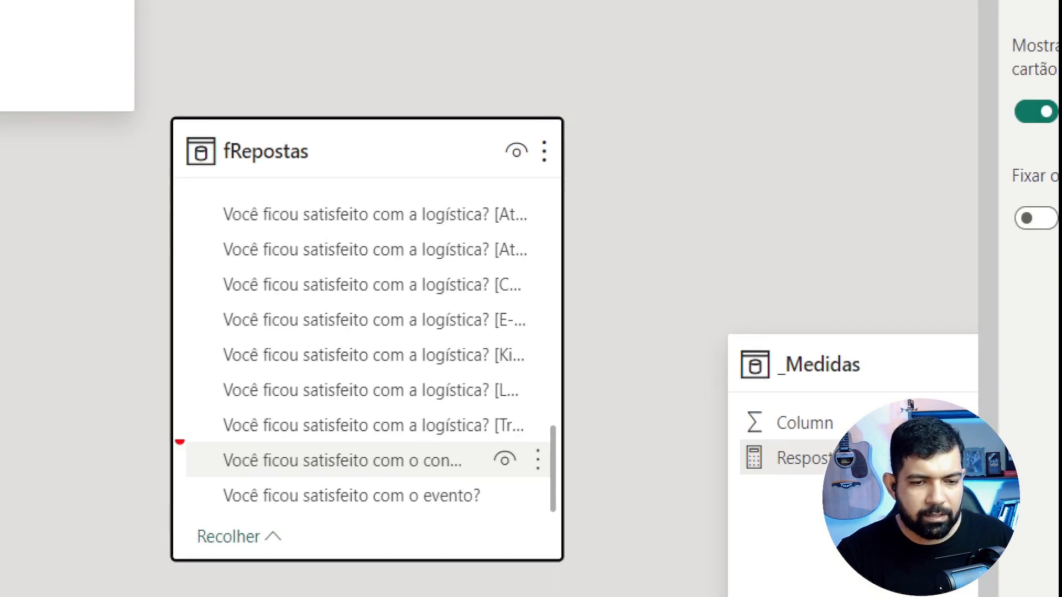
{"action": "mouse_move", "coordinate": [167, 106]}
{"action": "left_mouse_down"}
{"action": "mouse_move", "coordinate": [311, 173]}
{"action": "mouse_move", "coordinate": [316, 197]}
{"action": "left_mouse_up"}
{"action": "mouse_move", "coordinate": [176, 470]}
{"action": "left_mouse_down"}
{"action": "mouse_move", "coordinate": [193, 492]}
{"action": "mouse_move", "coordinate": [482, 546]}
{"action": "mouse_move", "coordinate": [550, 521]}
{"action": "left_mouse_up"}
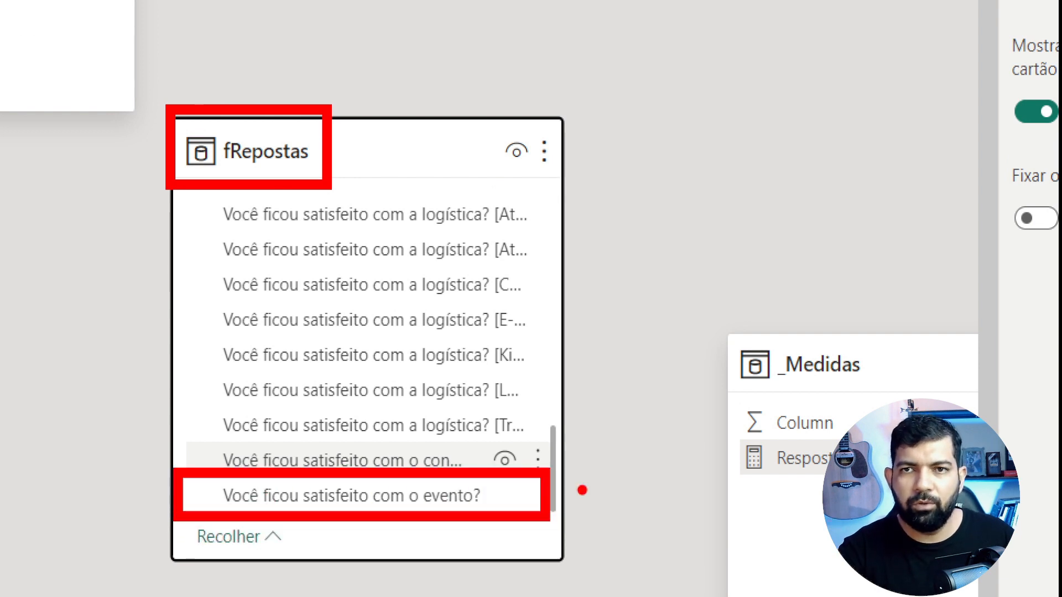
{"action": "key", "text": "Escape"}
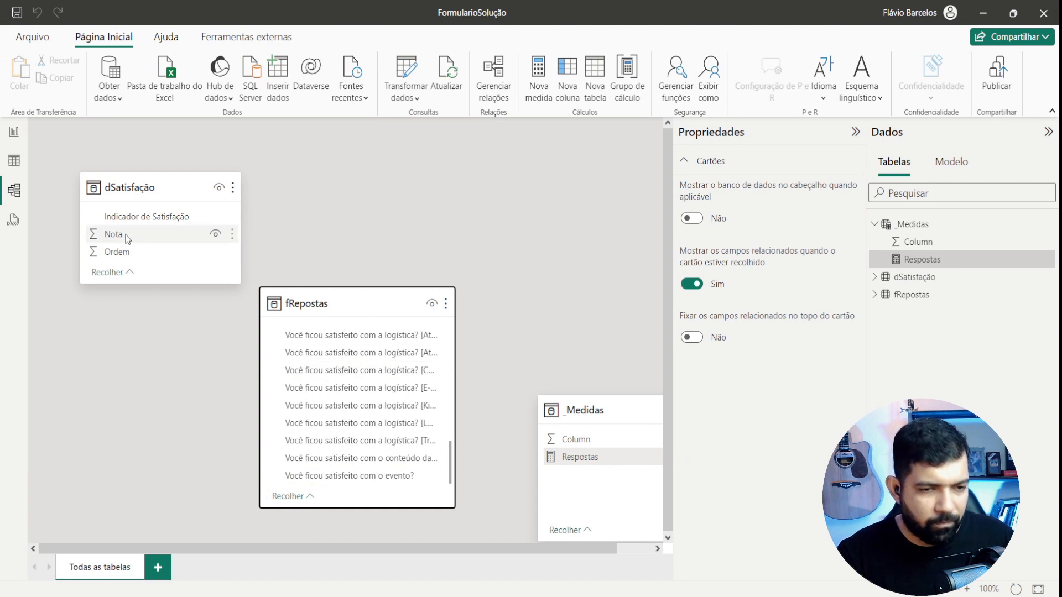
{"action": "left_click_drag", "start_coordinate": [114, 236], "coordinate": [300, 478]}
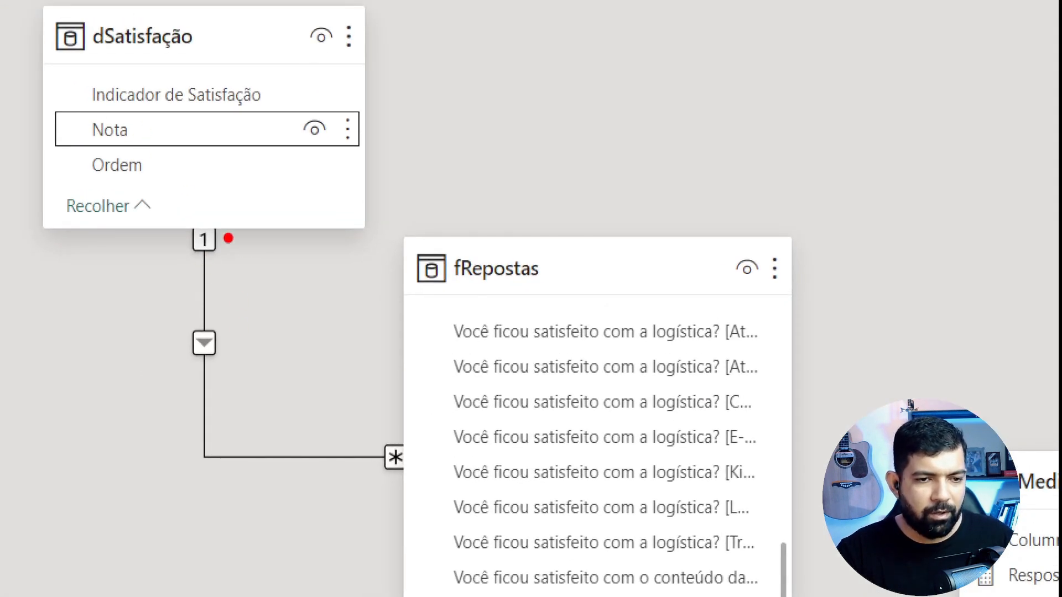
{"action": "mouse_move", "coordinate": [239, 247]}
{"action": "left_mouse_down"}
{"action": "mouse_move", "coordinate": [235, 413]}
{"action": "mouse_move", "coordinate": [361, 416]}
{"action": "mouse_move", "coordinate": [357, 438]}
{"action": "left_mouse_up"}
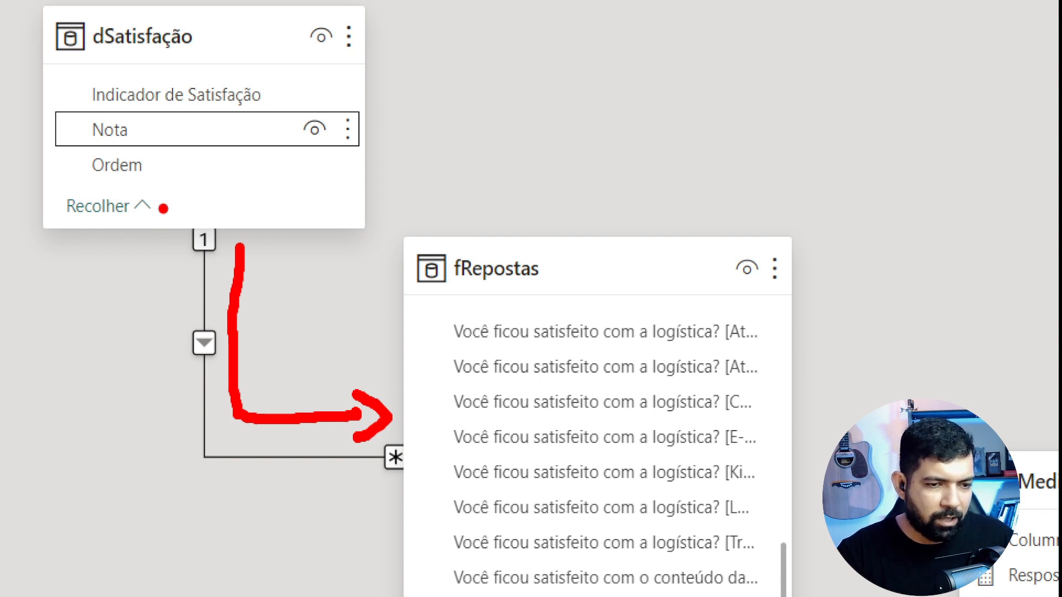
{"action": "left_click_drag", "start_coordinate": [50, 65], "coordinate": [355, 112]}
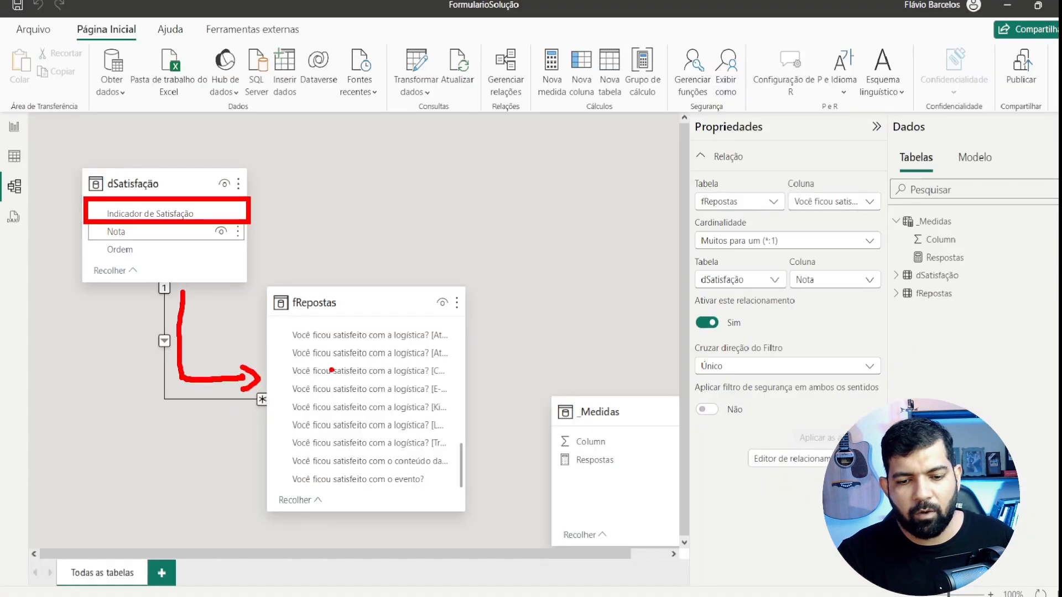
{"action": "key", "text": "Escape"}
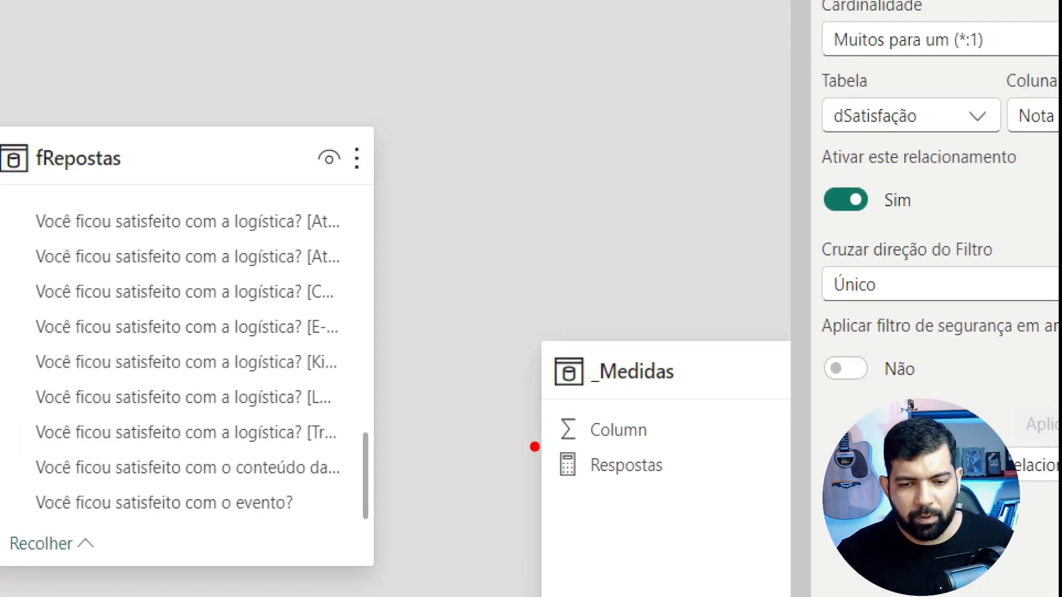
{"action": "left_click_drag", "start_coordinate": [531, 437], "coordinate": [635, 474]}
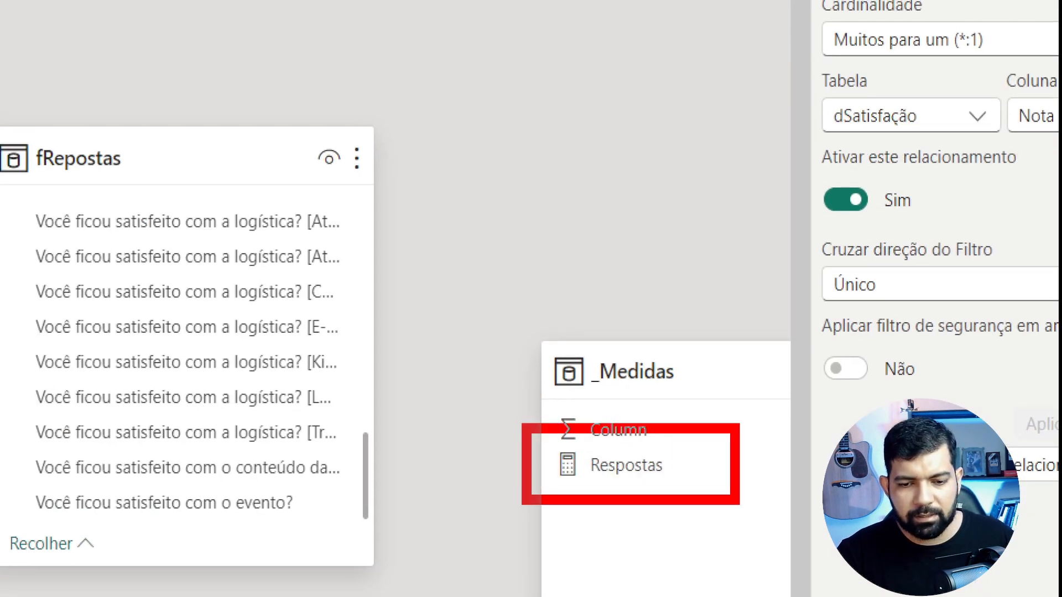
{"action": "left_click_drag", "start_coordinate": [735, 500], "coordinate": [747, 516]}
{"action": "mouse_move", "coordinate": [529, 461]}
{"action": "left_mouse_down"}
{"action": "mouse_move", "coordinate": [470, 510]}
{"action": "mouse_move", "coordinate": [390, 548]}
{"action": "mouse_move", "coordinate": [335, 530]}
{"action": "mouse_move", "coordinate": [353, 579]}
{"action": "left_mouse_up"}
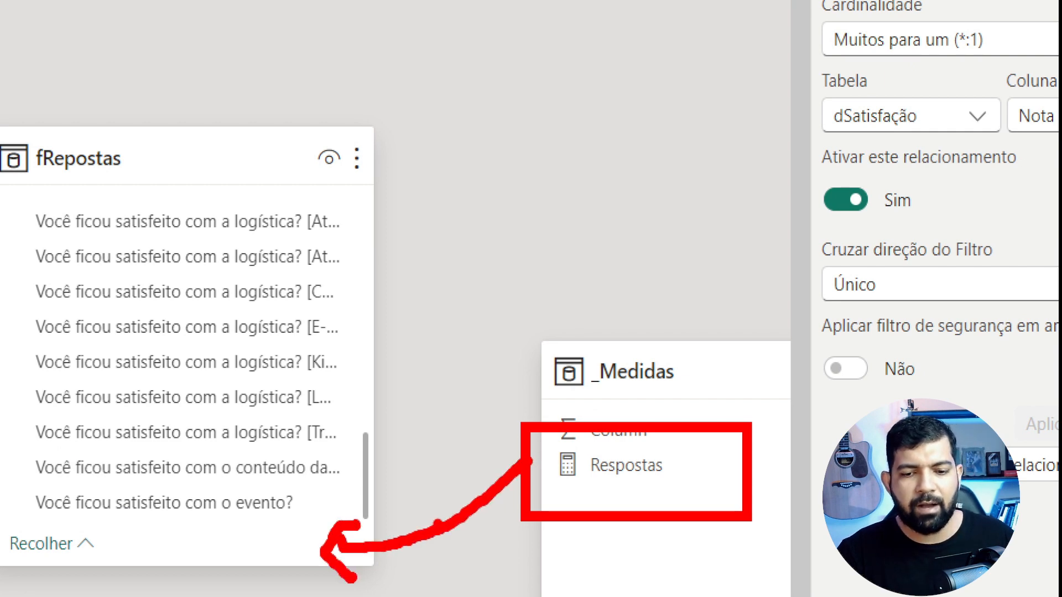
{"action": "key", "text": "Escape"}
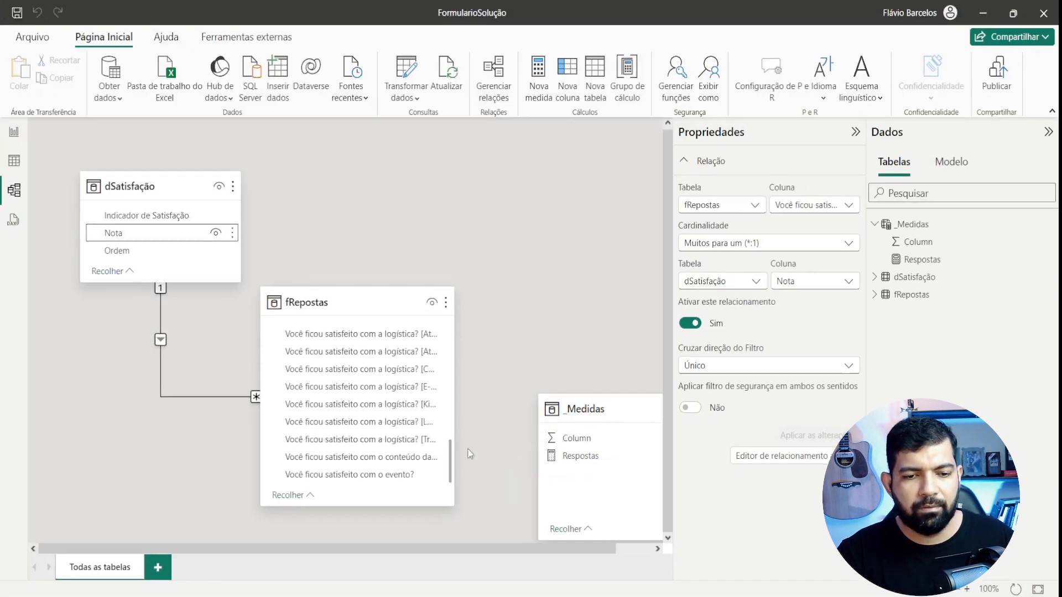
- Return to the report view with the event satisfaction bar chart
{"action": "left_click", "coordinate": [11, 135]}
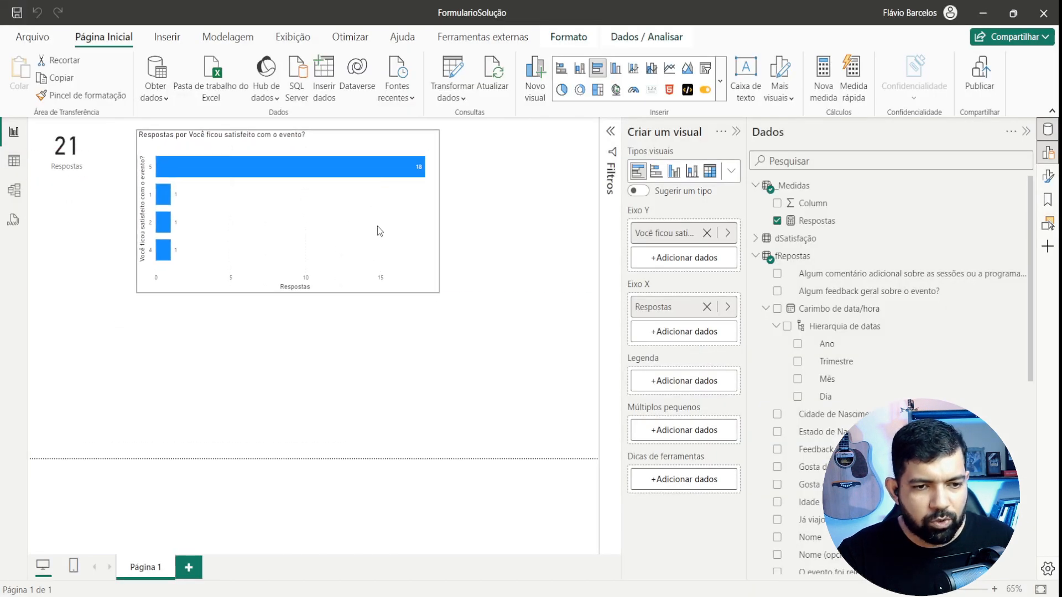
- Resize the event satisfaction bar chart to be shorter and wider, spanning nearly to the page's right edge
{"action": "left_click_drag", "start_coordinate": [377, 227], "coordinate": [380, 222]}
{"action": "left_click_drag", "start_coordinate": [442, 287], "coordinate": [432, 237]}
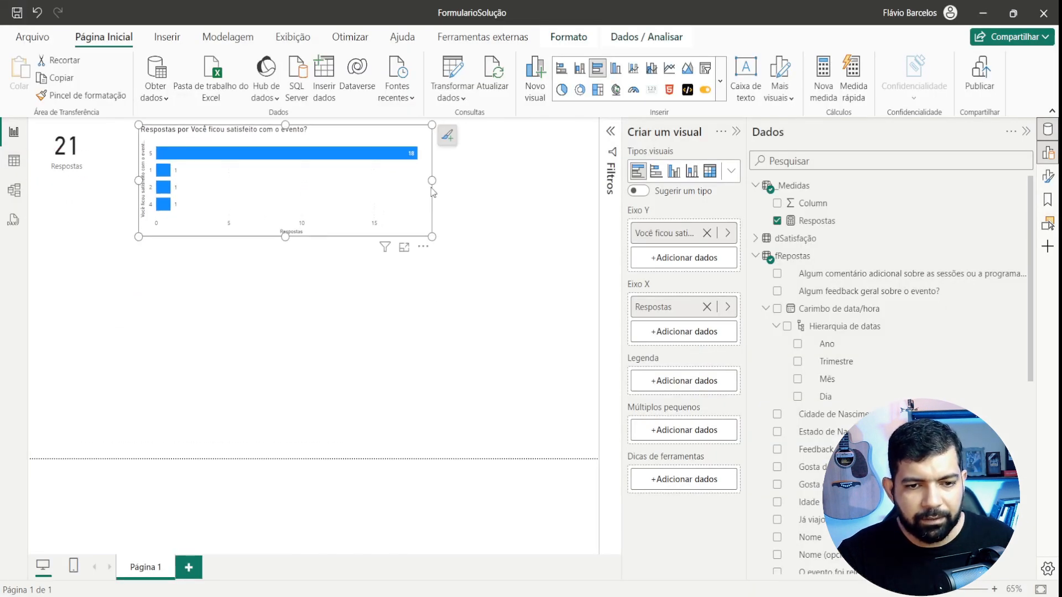
{"action": "left_click_drag", "start_coordinate": [435, 179], "coordinate": [549, 180]}
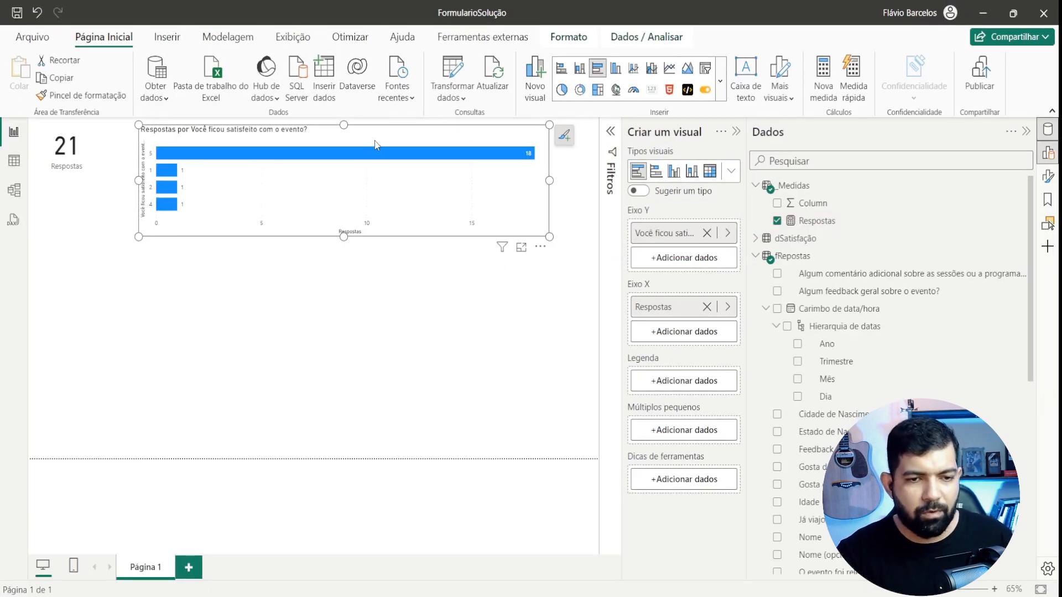
- Duplicate the event satisfaction bar chart and place the copy directly below the original
{"action": "key", "text": "ctrl+c"}
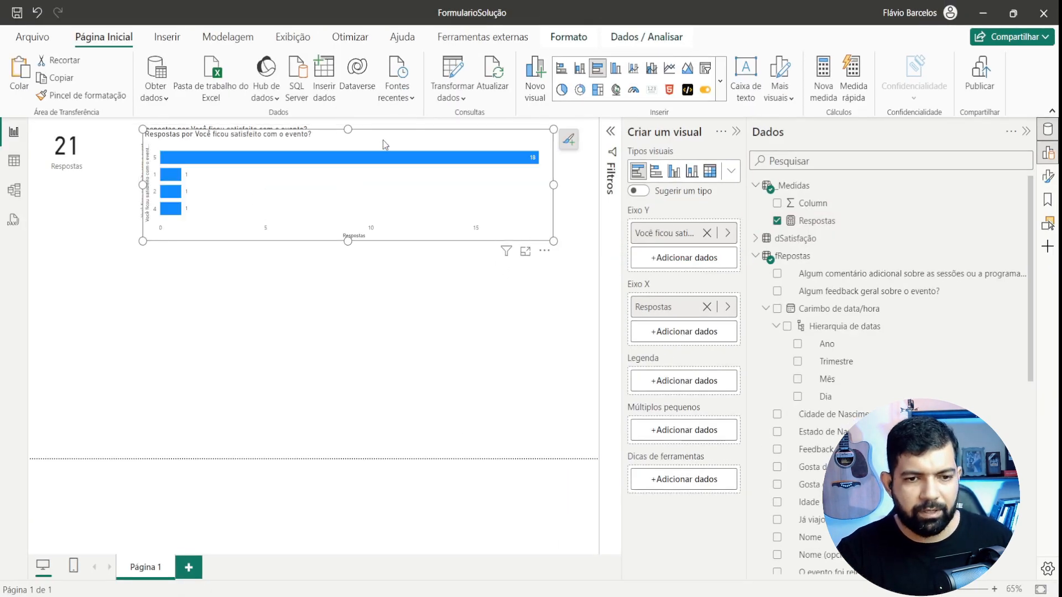
{"action": "key", "text": "ctrl+v"}
{"action": "left_click_drag", "start_coordinate": [387, 233], "coordinate": [383, 255]}
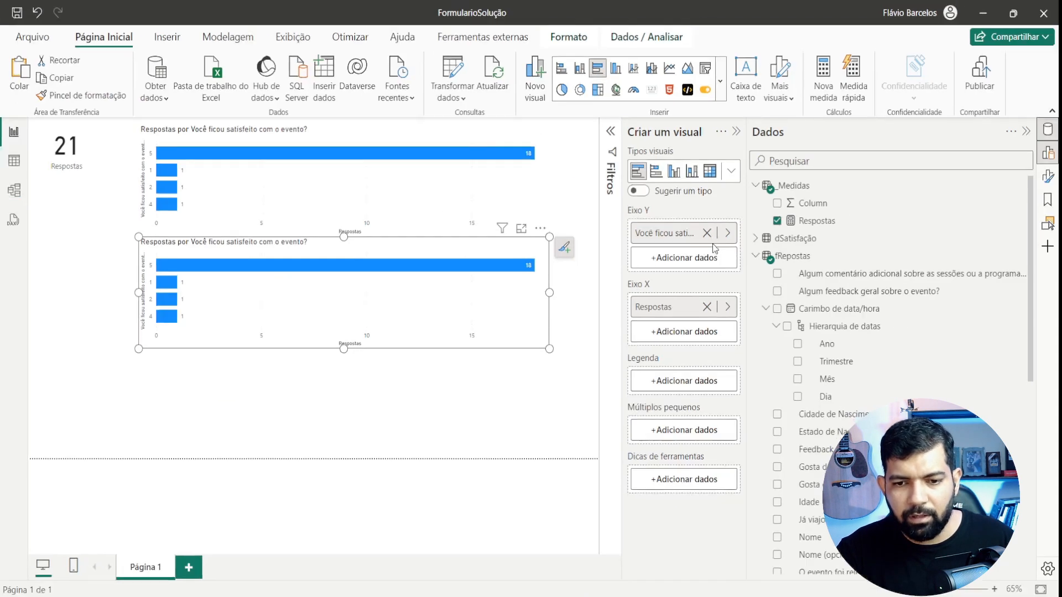
- Replace the copied chart's Y-axis field with Indicador de Satisfação from the dSatisfação table
{"action": "left_click", "coordinate": [680, 199]}
{"action": "left_click", "coordinate": [755, 239]}
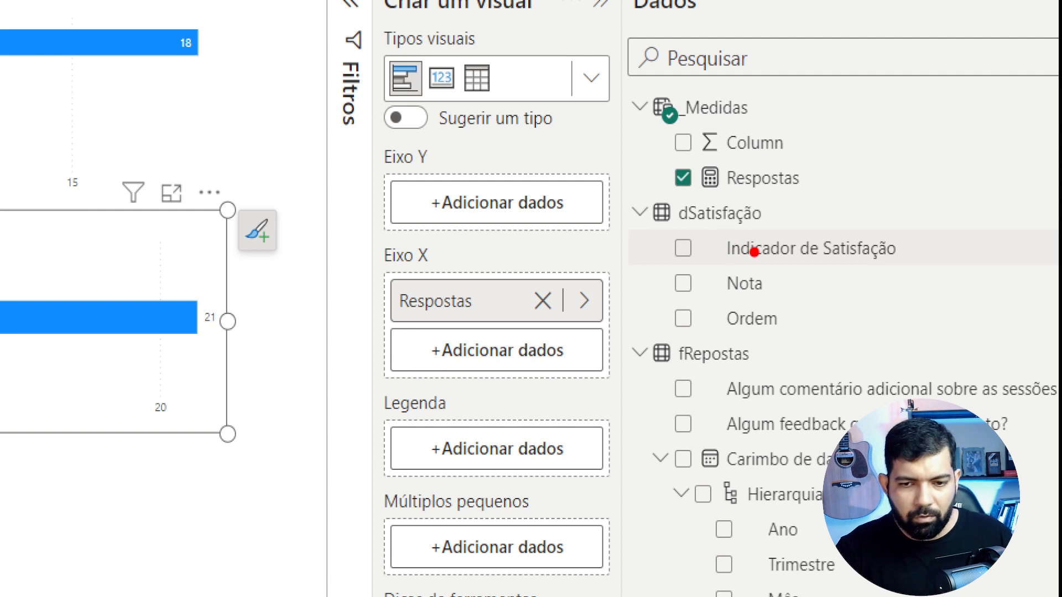
{"action": "mouse_move", "coordinate": [718, 244]}
{"action": "left_mouse_down"}
{"action": "mouse_move", "coordinate": [637, 176]}
{"action": "mouse_move", "coordinate": [594, 173]}
{"action": "mouse_move", "coordinate": [597, 159]}
{"action": "mouse_move", "coordinate": [609, 200]}
{"action": "mouse_move", "coordinate": [627, 202]}
{"action": "left_mouse_up"}
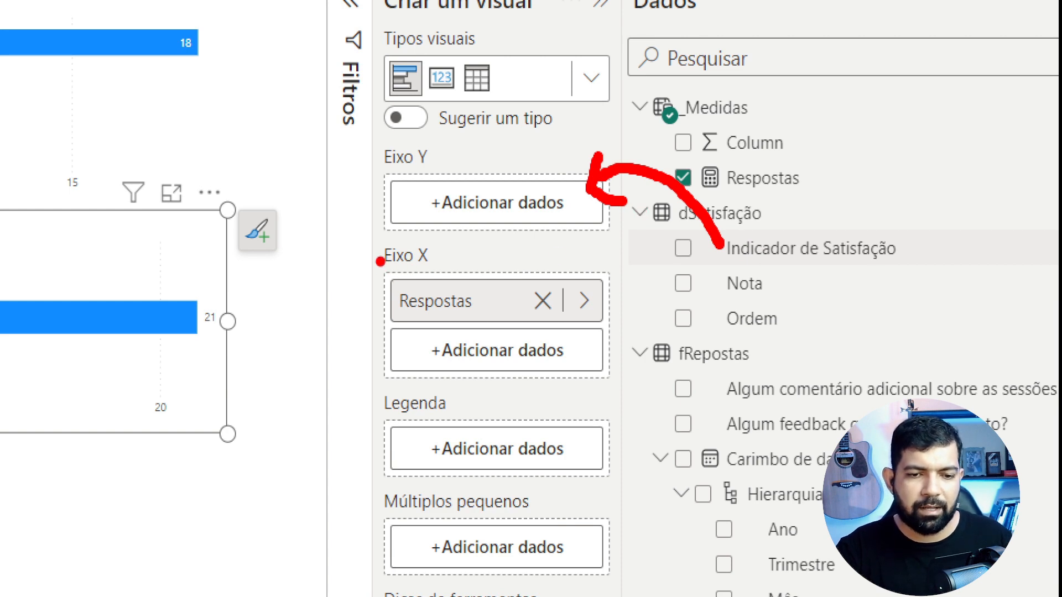
{"action": "left_click_drag", "start_coordinate": [379, 259], "coordinate": [384, 278]}
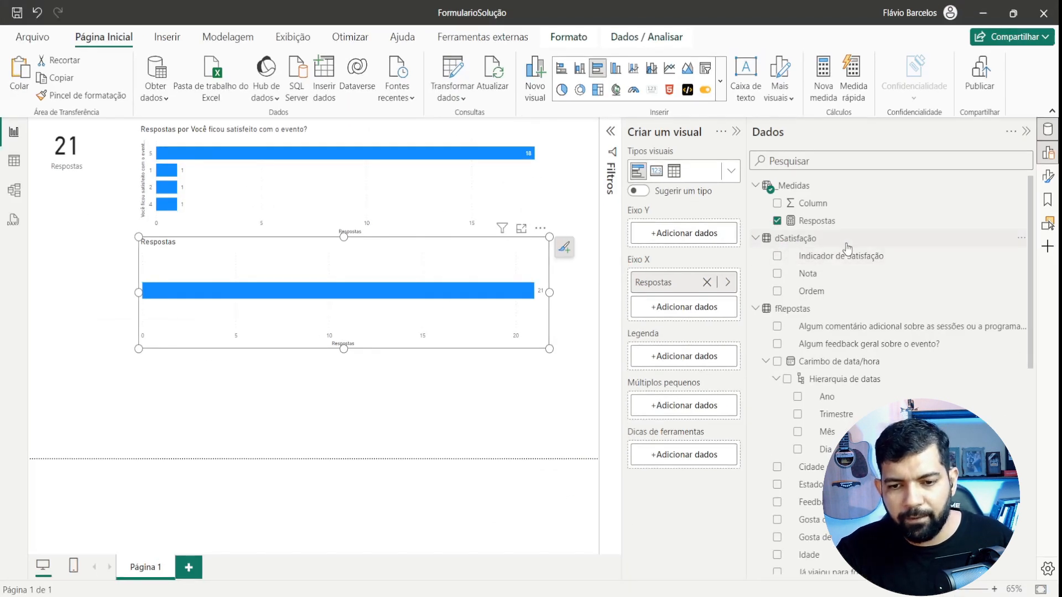
{"action": "left_click_drag", "start_coordinate": [841, 257], "coordinate": [711, 238]}
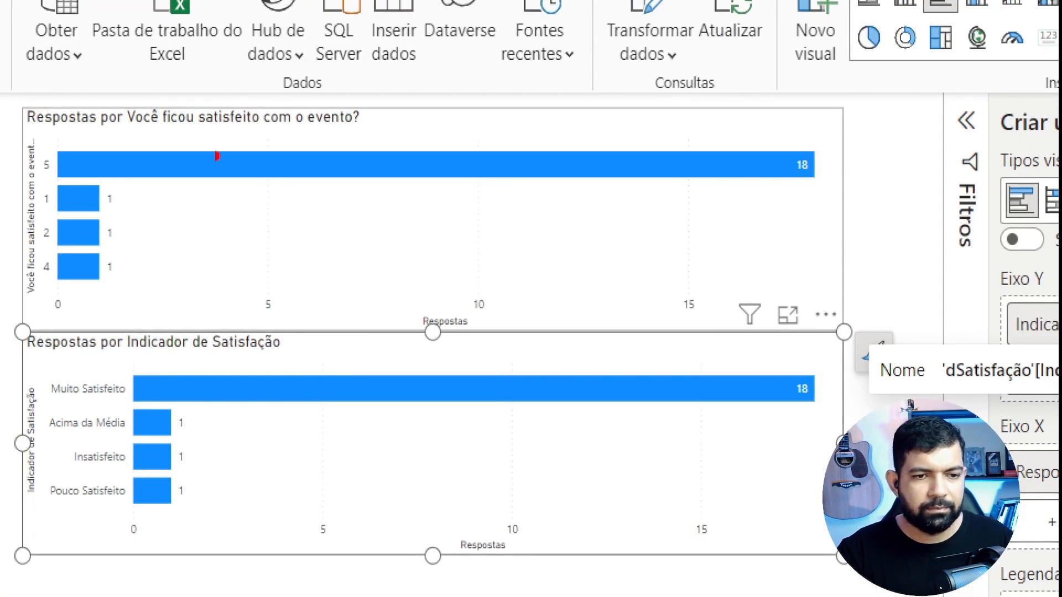
- Compare the titles, category labels and bars of the original chart with those of the Indicador de Satisfação chart
{"action": "mouse_move", "coordinate": [15, 96]}
{"action": "left_mouse_down"}
{"action": "mouse_move", "coordinate": [345, 134]}
{"action": "mouse_move", "coordinate": [400, 130]}
{"action": "mouse_move", "coordinate": [394, 146]}
{"action": "left_mouse_up"}
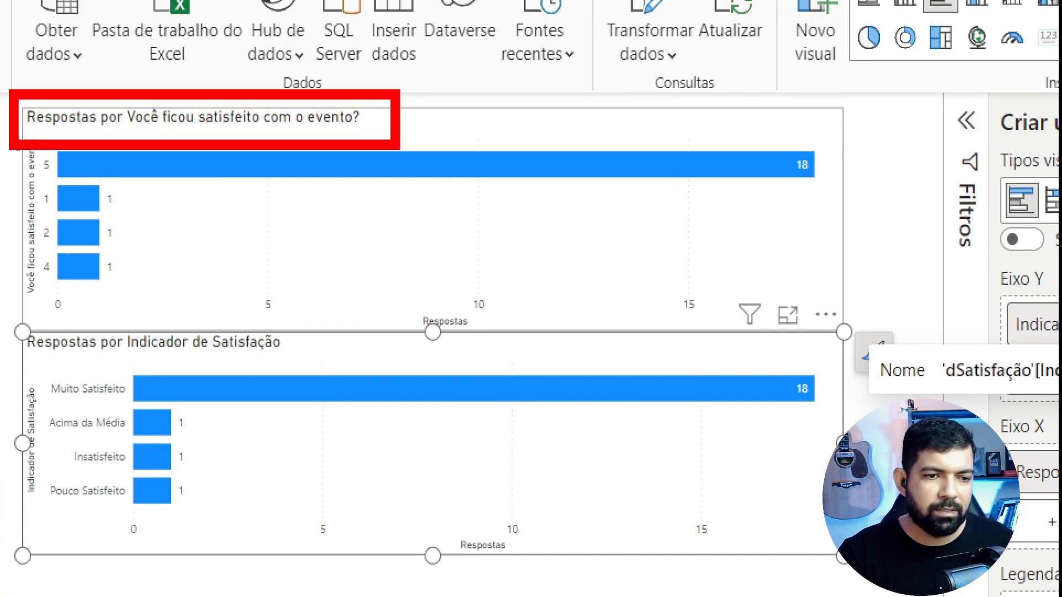
{"action": "mouse_move", "coordinate": [12, 139]}
{"action": "left_mouse_down"}
{"action": "mouse_move", "coordinate": [63, 206]}
{"action": "mouse_move", "coordinate": [67, 325]}
{"action": "mouse_move", "coordinate": [303, 360]}
{"action": "mouse_move", "coordinate": [408, 360]}
{"action": "left_mouse_up"}
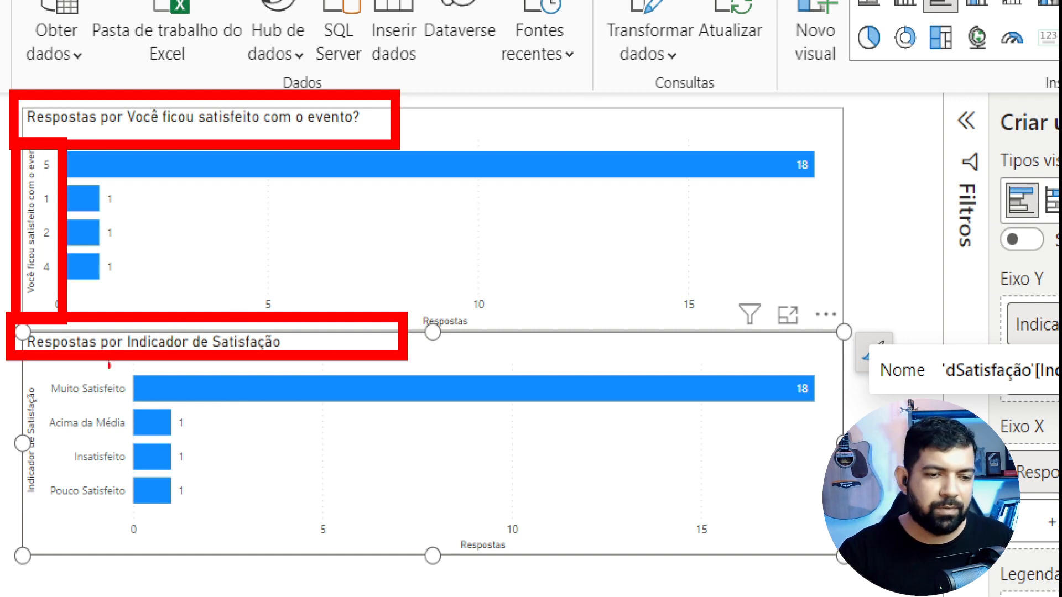
{"action": "left_click_drag", "start_coordinate": [42, 361], "coordinate": [94, 422]}
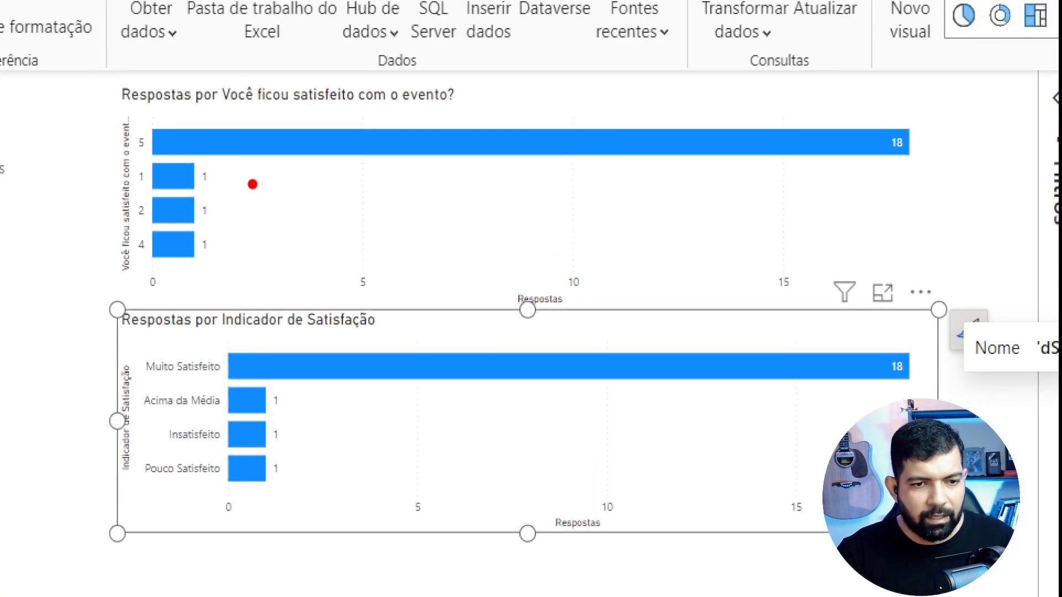
{"action": "mouse_move", "coordinate": [248, 178]}
{"action": "left_mouse_down"}
{"action": "mouse_move", "coordinate": [259, 186]}
{"action": "mouse_move", "coordinate": [236, 206]}
{"action": "mouse_move", "coordinate": [238, 232]}
{"action": "mouse_move", "coordinate": [216, 237]}
{"action": "mouse_move", "coordinate": [246, 168]}
{"action": "mouse_move", "coordinate": [251, 188]}
{"action": "left_mouse_up"}
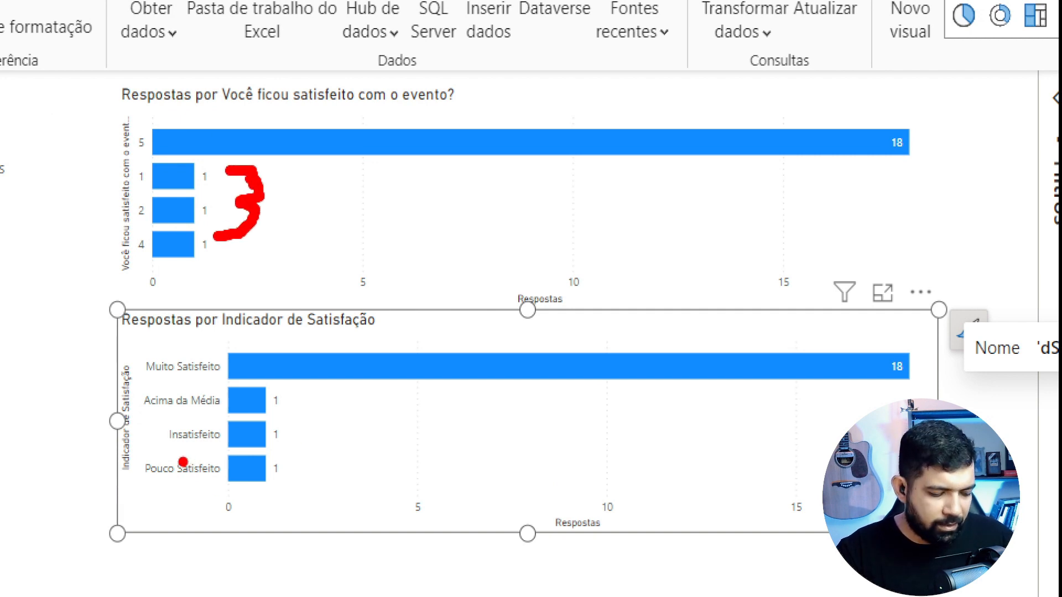
{"action": "key", "text": "Escape"}
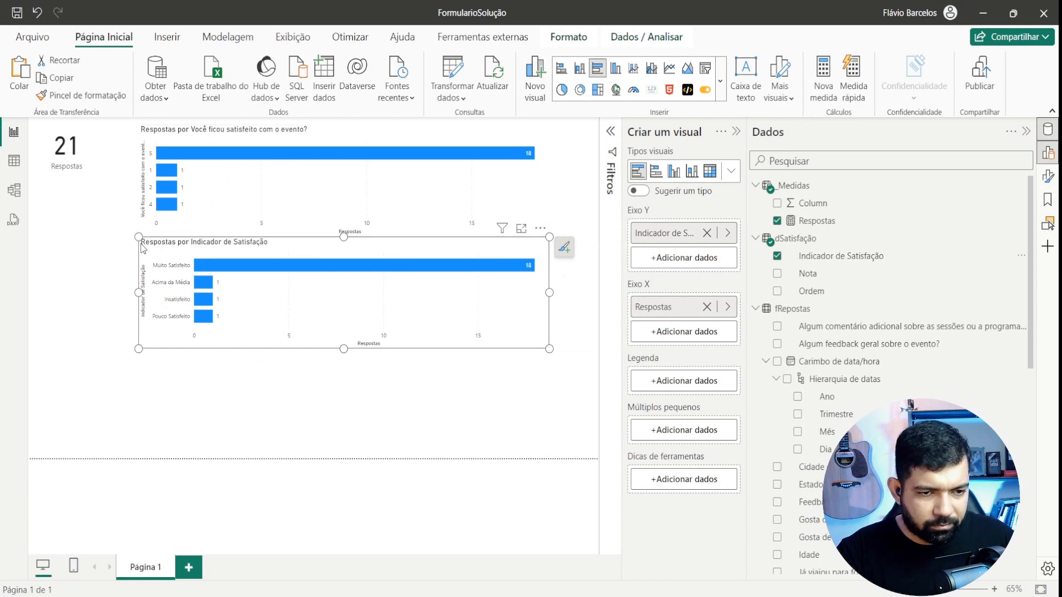
{"action": "key", "text": "alt"}
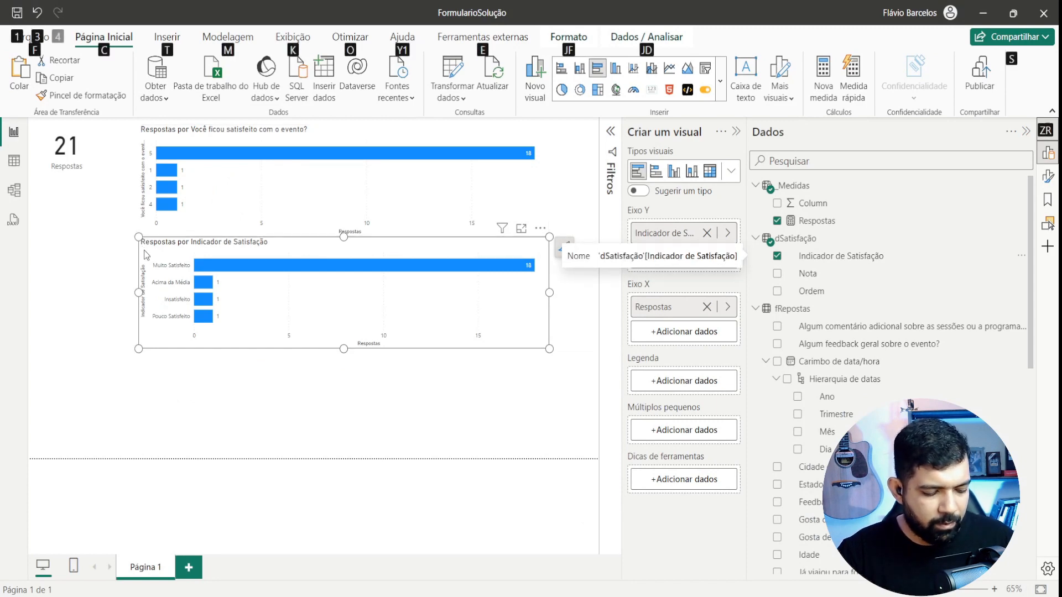
{"action": "key", "text": "ctrl+1"}
{"action": "left_click", "coordinate": [166, 268]}
{"action": "left_click_drag", "start_coordinate": [120, 228], "coordinate": [257, 420]}
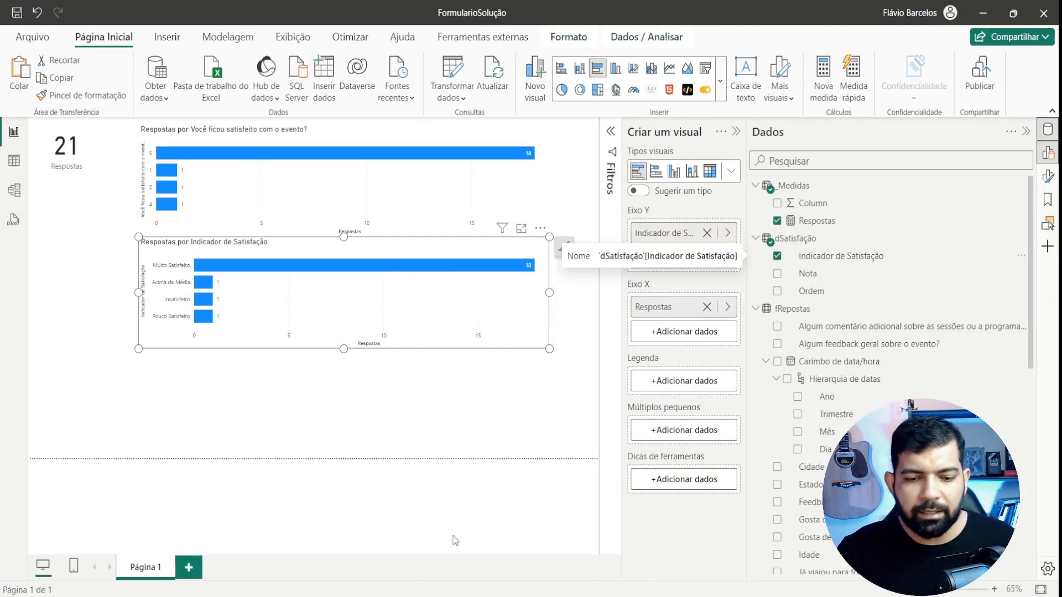
{"action": "mouse_move", "coordinate": [503, 596]}
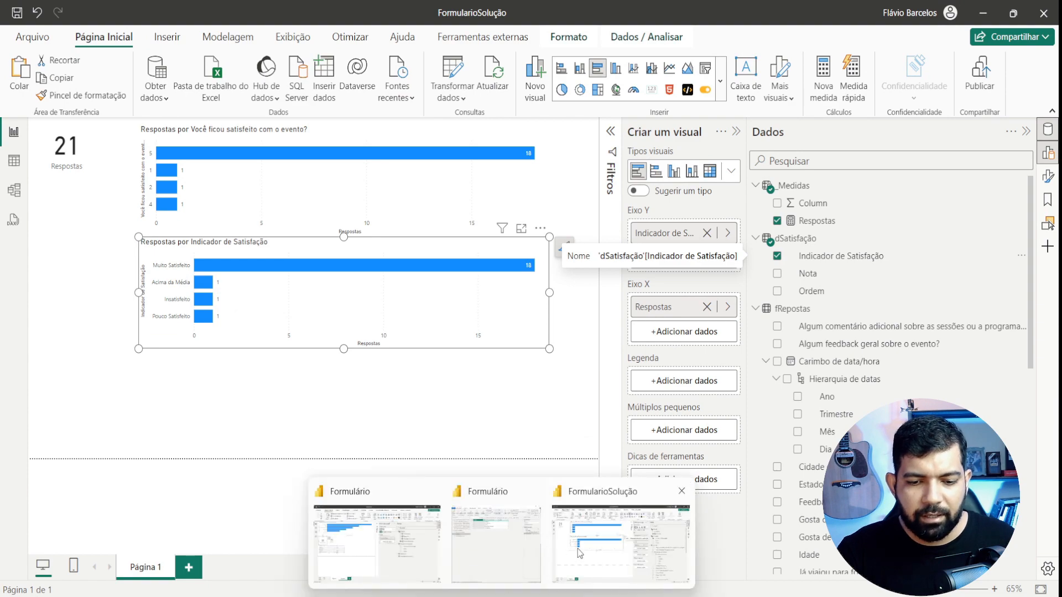
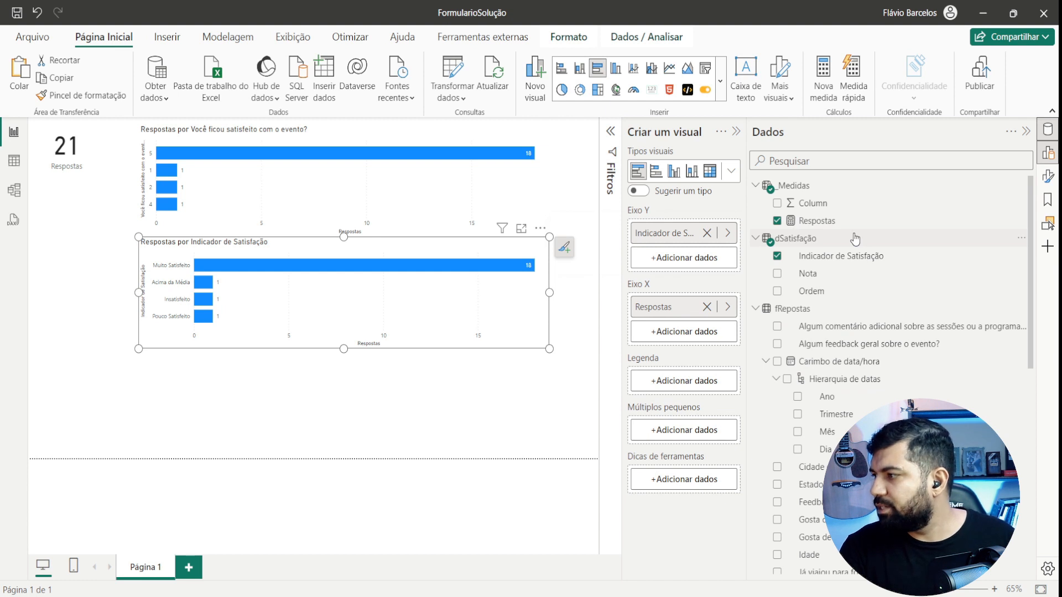
- Create a new measure in the _Medidas table and name it "Respostas com branco"
{"action": "right_click", "coordinate": [799, 190]}
{"action": "left_click", "coordinate": [829, 216]}
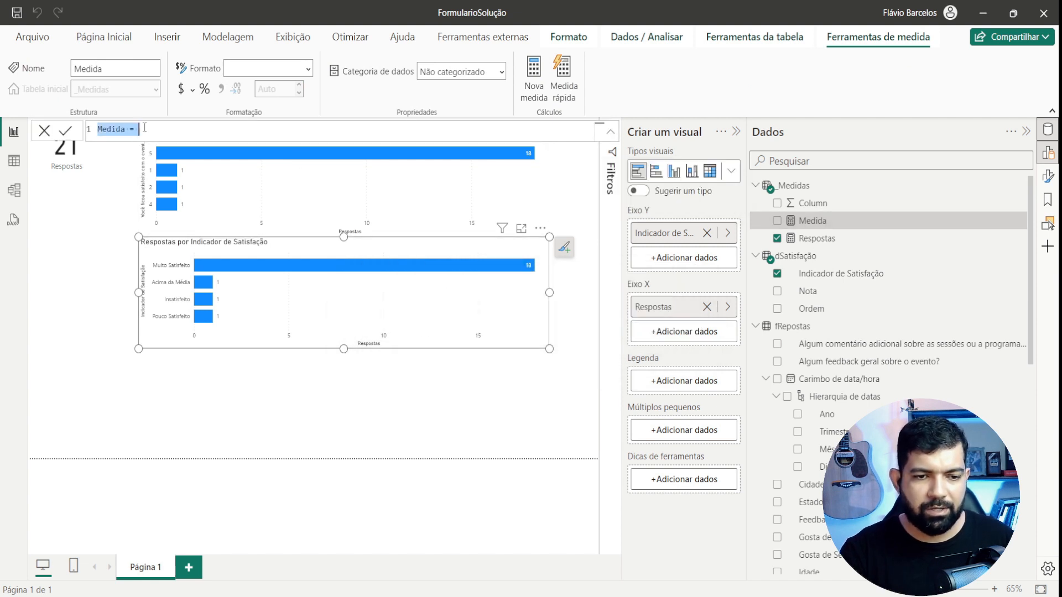
{"action": "double_click", "coordinate": [113, 129]}
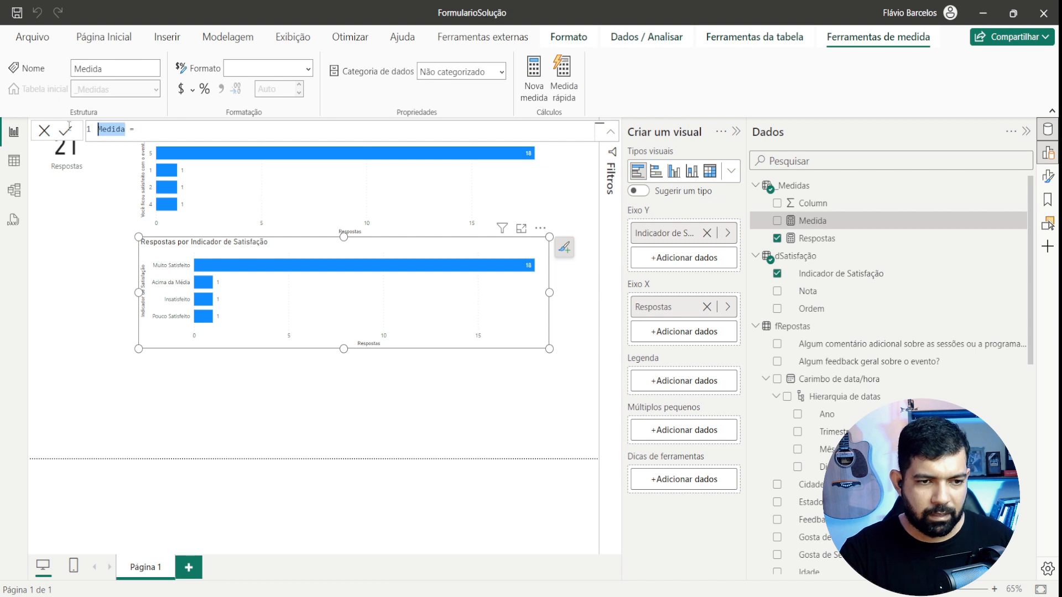
{"action": "type", "text": "Respostas com"}
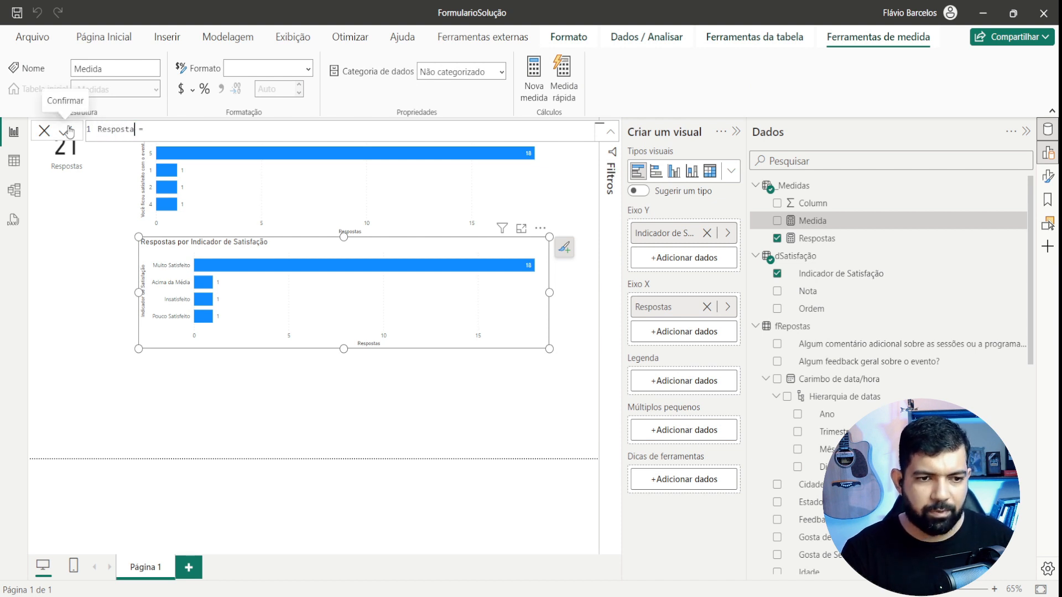
{"action": "type", "text": " branco"}
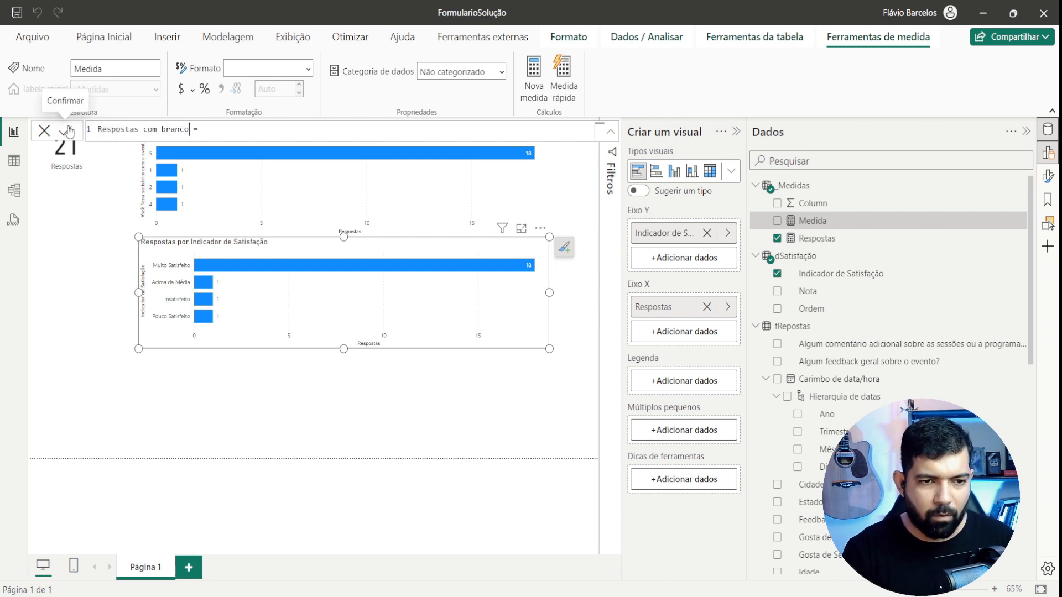
{"action": "left_click", "coordinate": [208, 128]}
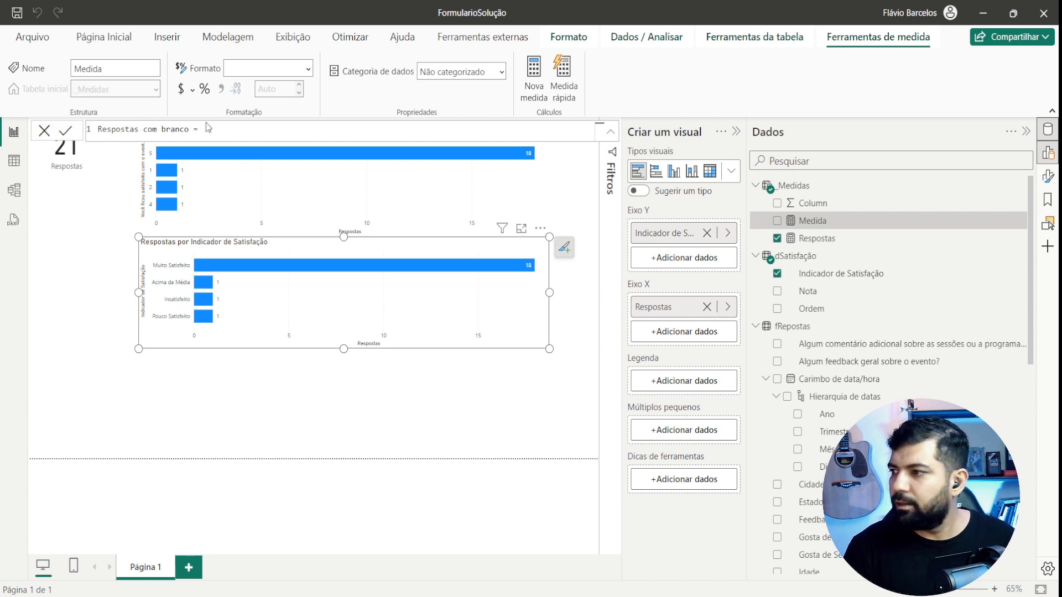
- Begin the measure's formula with CALCULATE around an IF that tests ISBLANK on [Respostas]
{"action": "type", "text": "CALCULATE("}
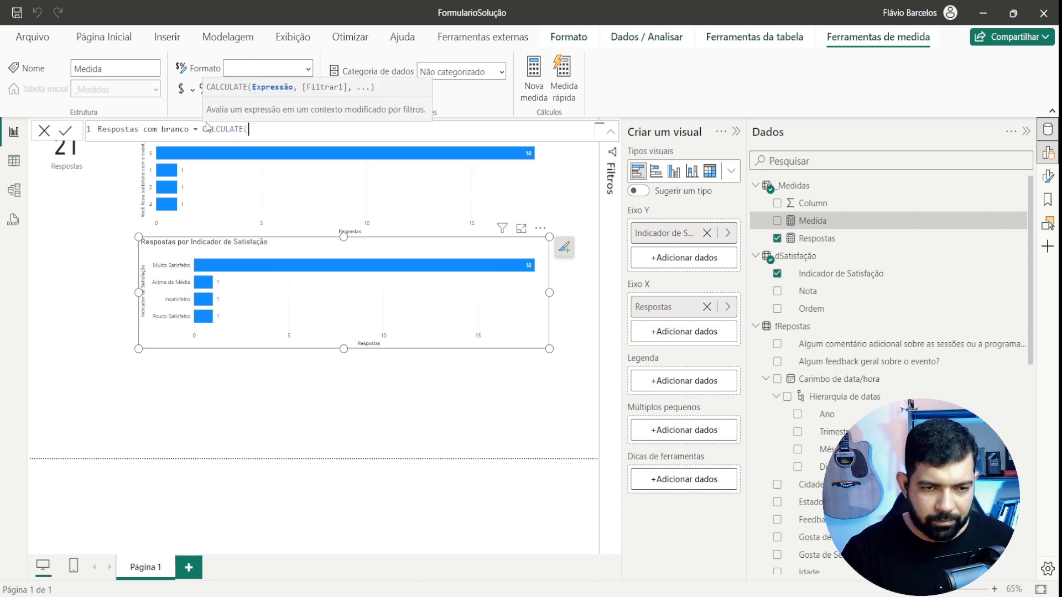
{"action": "key", "text": "shift+Return"}
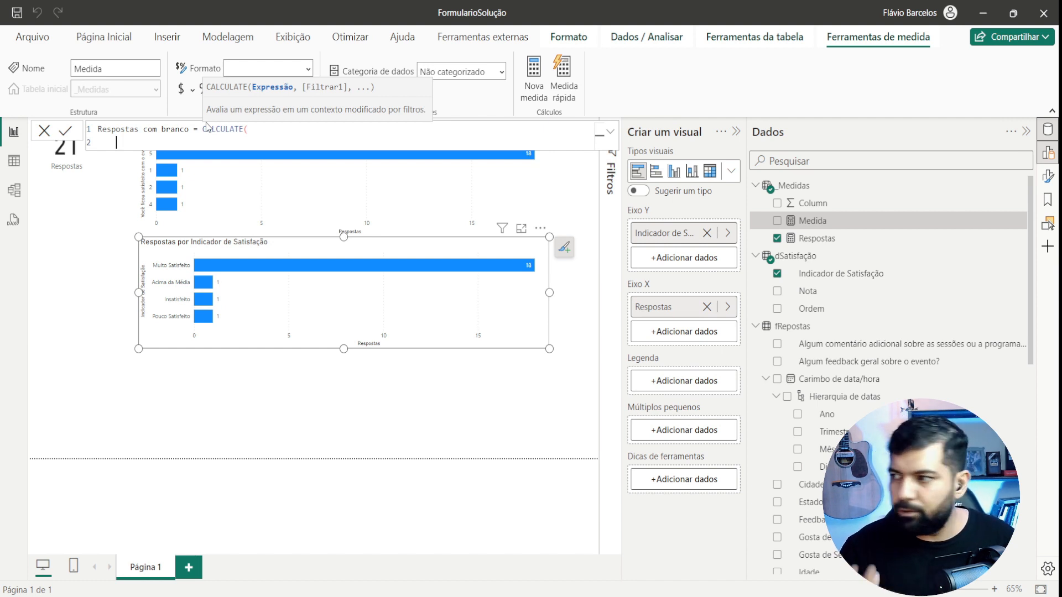
{"action": "key", "text": "Tab"}
{"action": "type", "text": "I"}
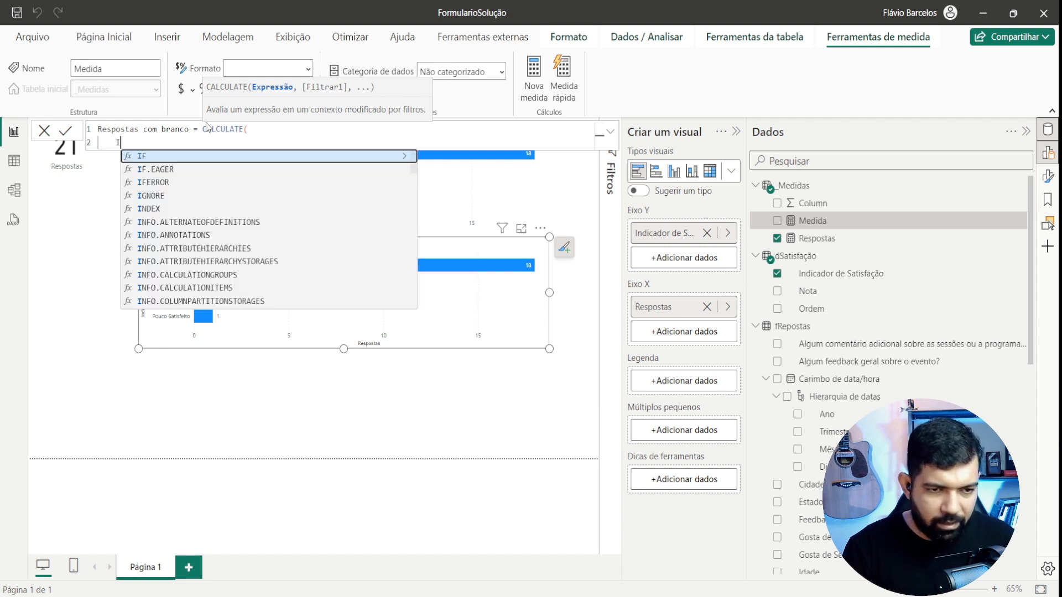
{"action": "type", "text": "F("}
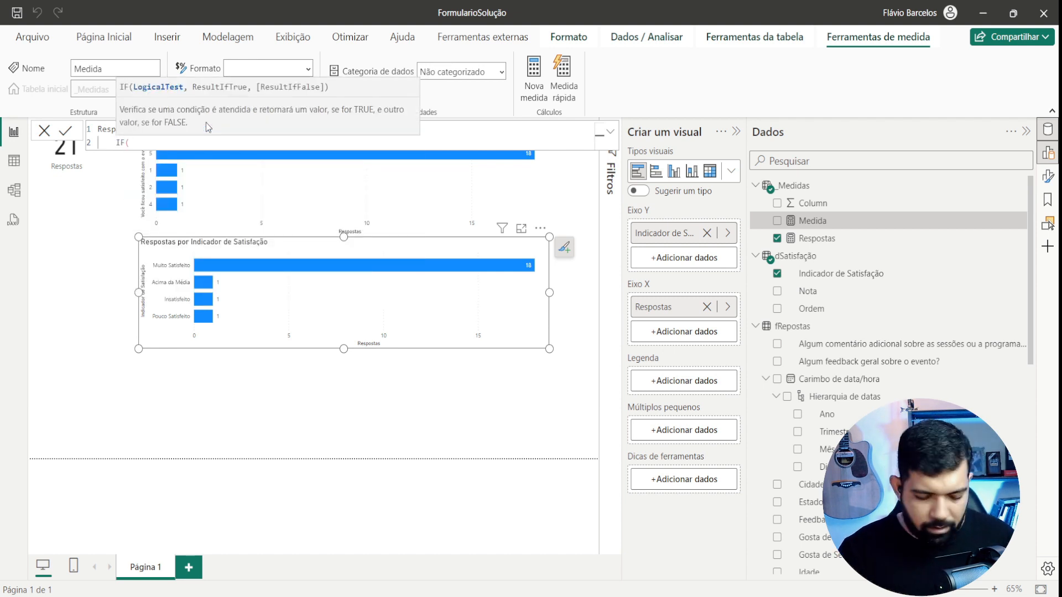
{"action": "type", "text": "isblan"}
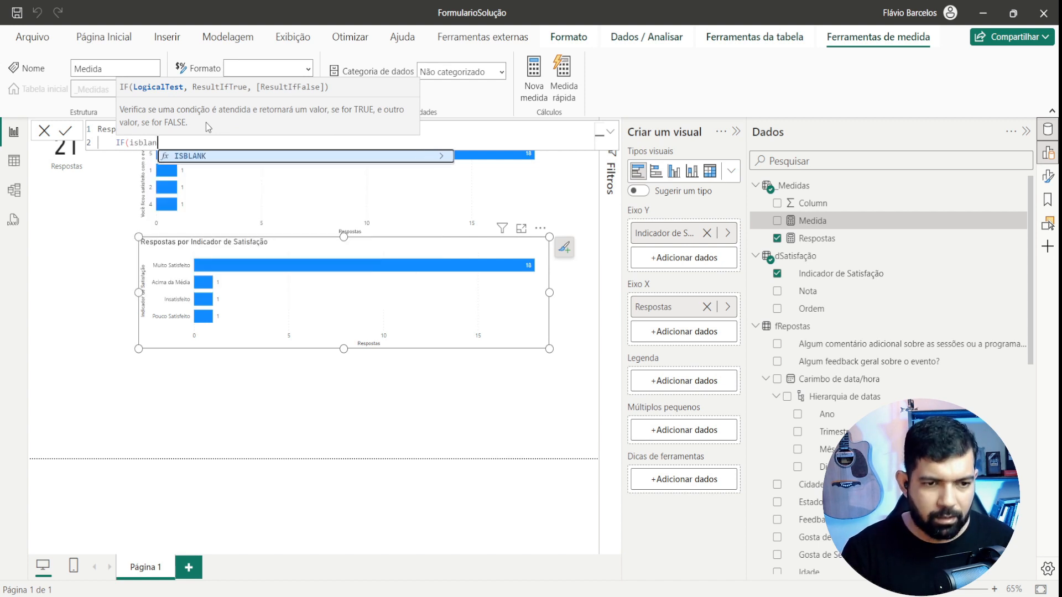
{"action": "key", "text": "Tab"}
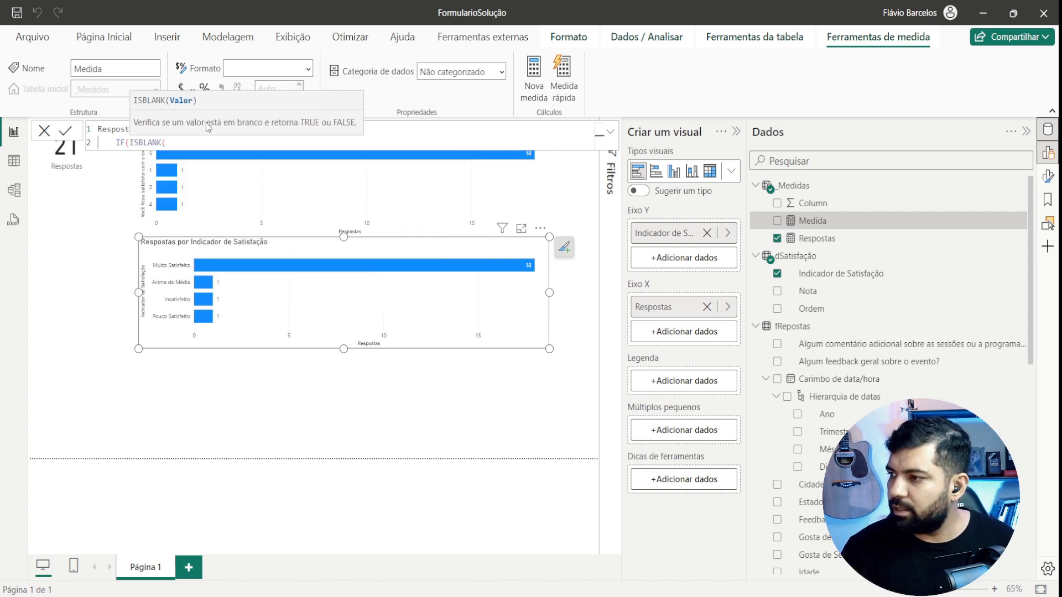
{"action": "type", "text": "resp"}
{"action": "key", "text": "Tab"}
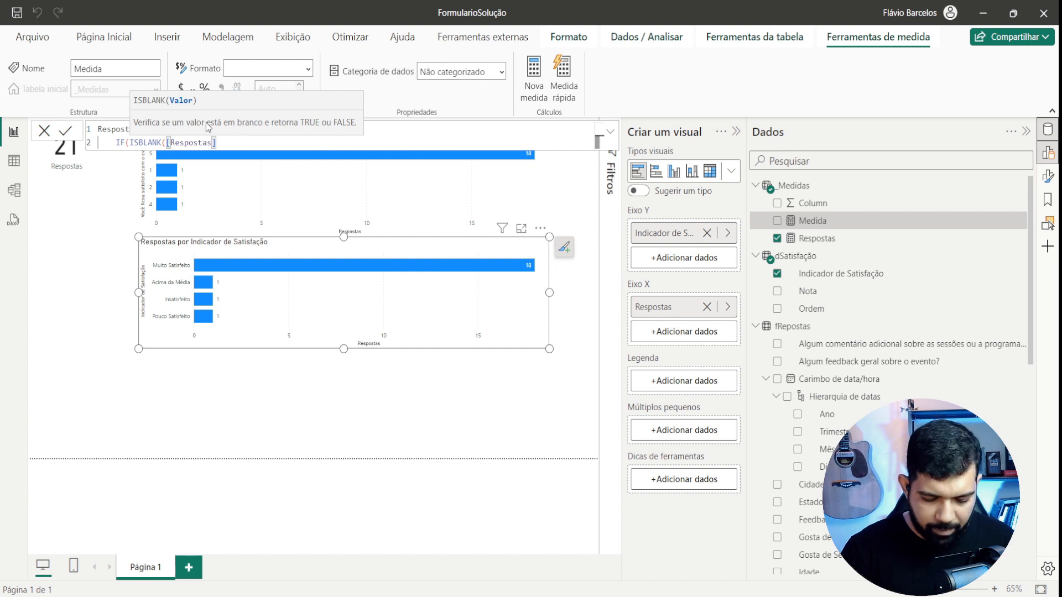
- Complete the IF so it returns 0 when [Respostas] is blank and [Respostas] otherwise, and close the ISBLANK parentheses
{"action": "type", "text": ", 0"}
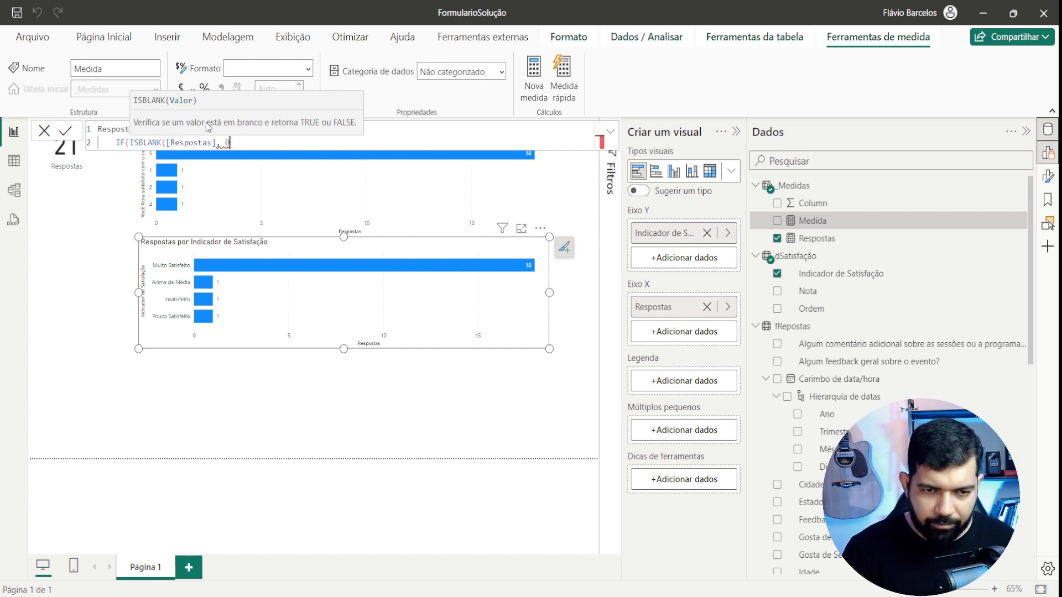
{"action": "type", "text": ", "}
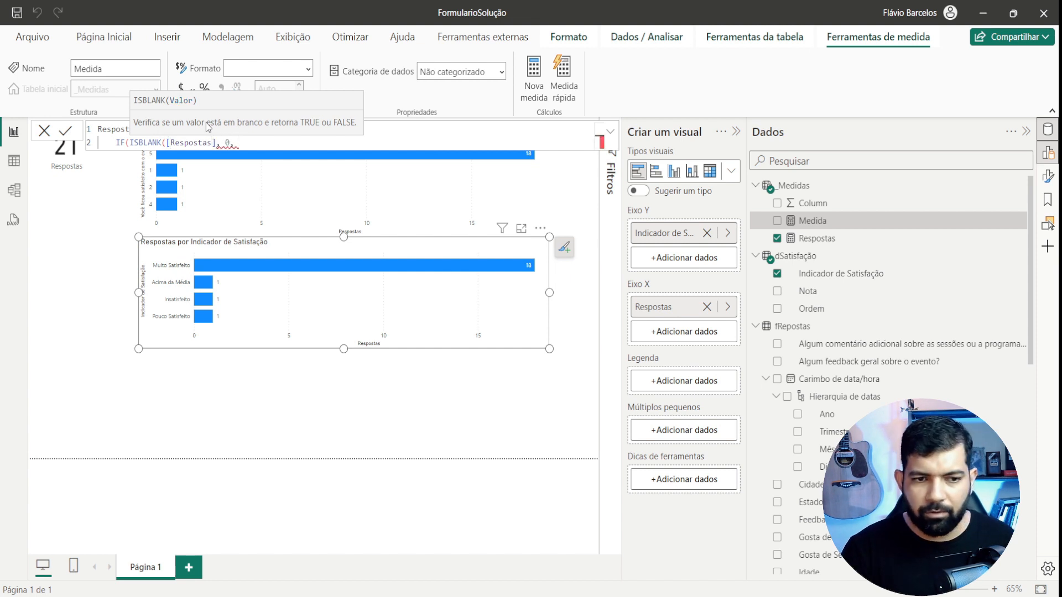
{"action": "type", "text": "resposta"}
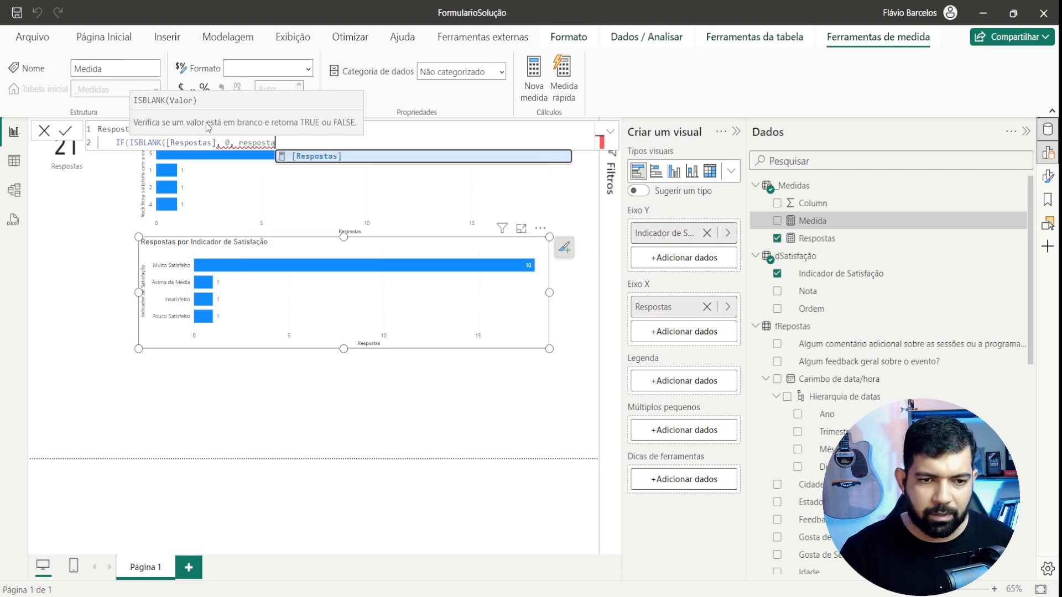
{"action": "key", "text": "Tab"}
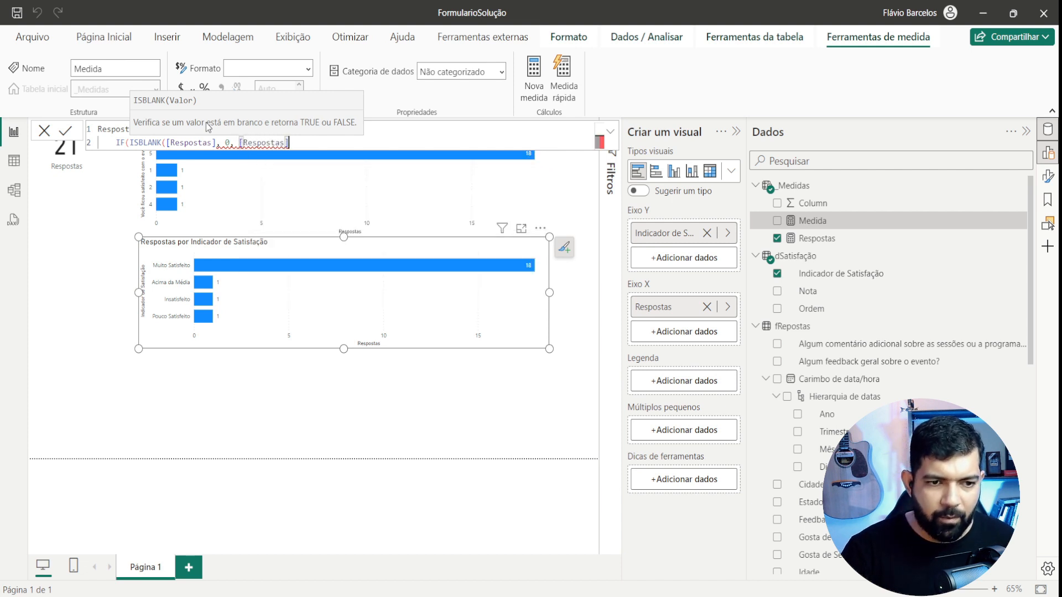
{"action": "type", "text": "))"}
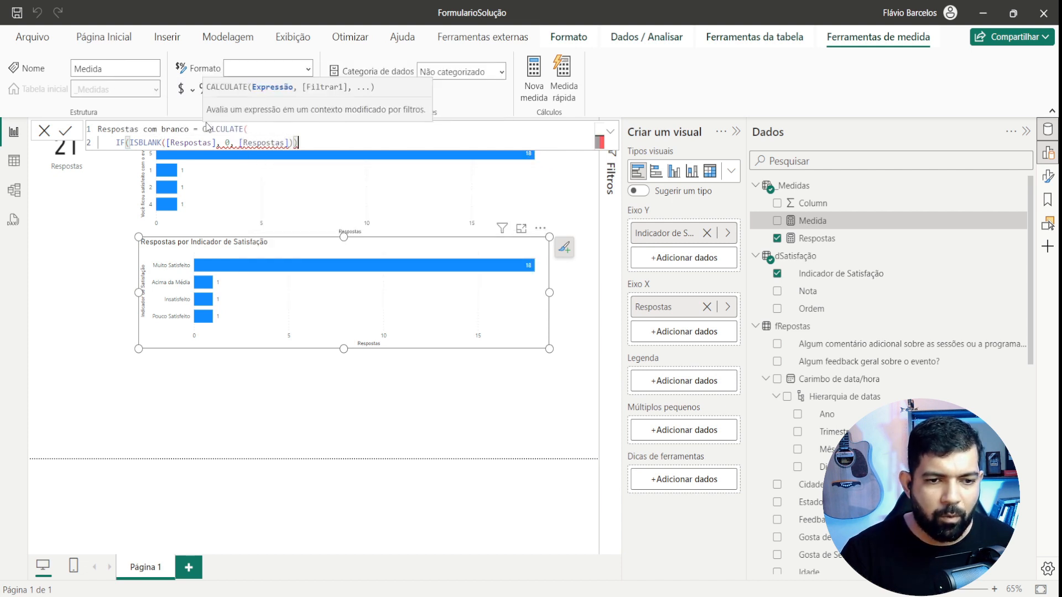
{"action": "type", "text": ")"}
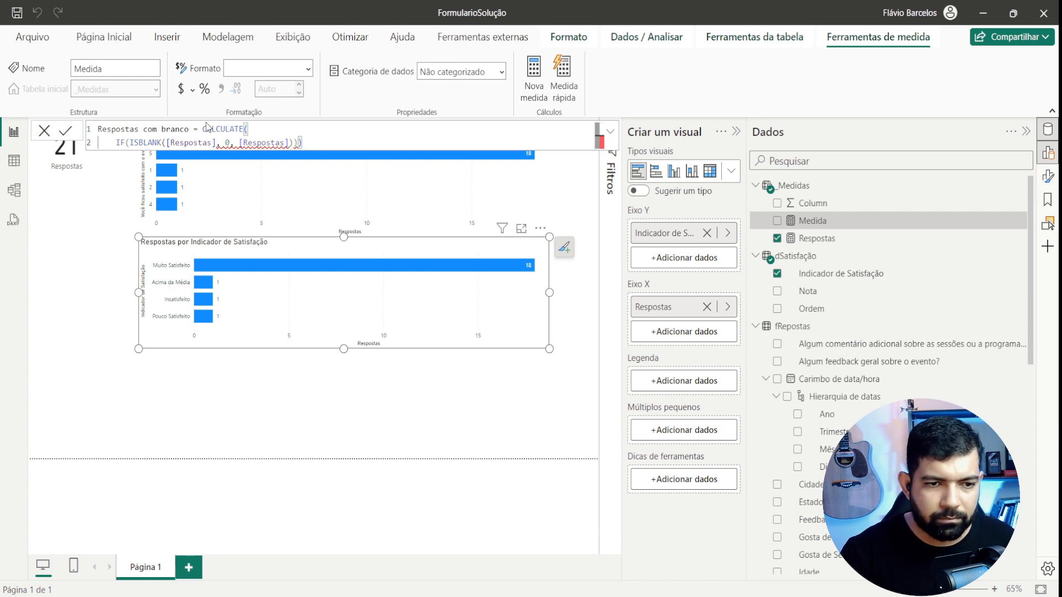
{"action": "left_click", "coordinate": [213, 142]}
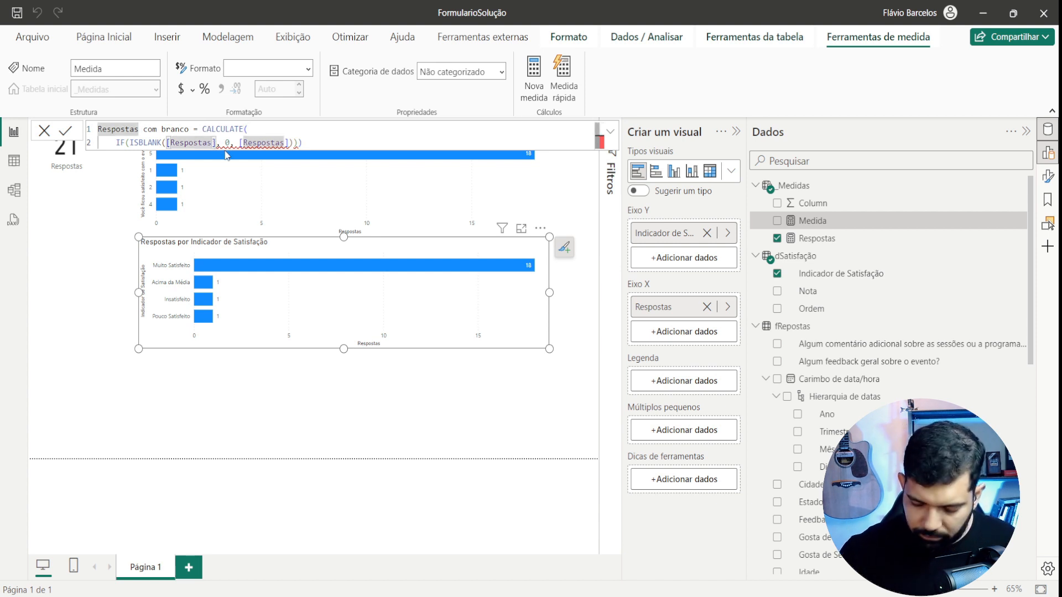
{"action": "key", "text": "Right"}
{"action": "type", "text": ")"}
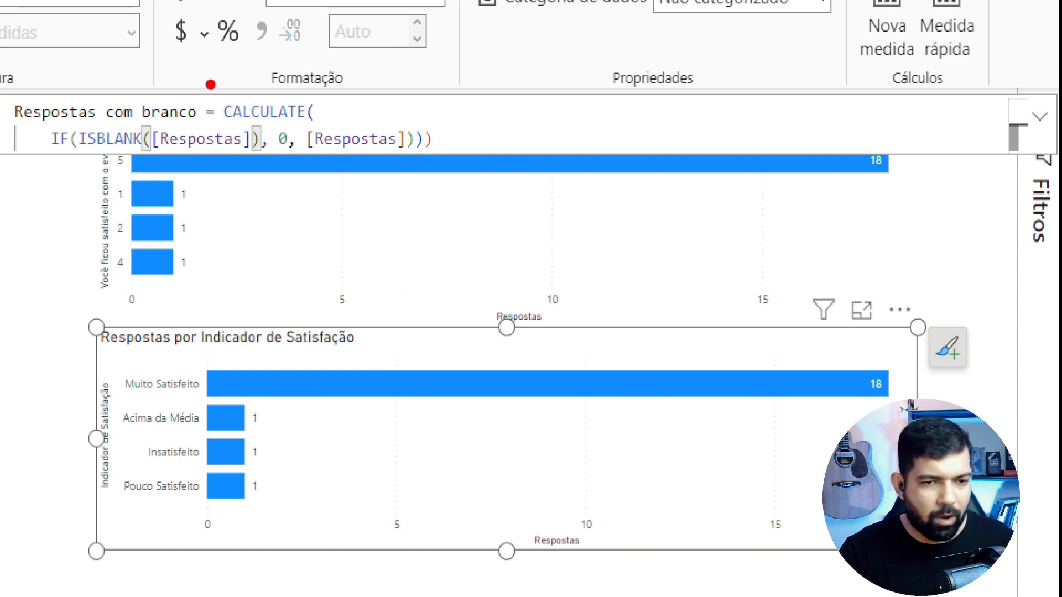
- Review the roles of CALCULATE, IF, ISBLANK, 0 and [Respostas] in the measure's formula
{"action": "mouse_move", "coordinate": [210, 78]}
{"action": "left_mouse_down"}
{"action": "mouse_move", "coordinate": [246, 109]}
{"action": "mouse_move", "coordinate": [336, 132]}
{"action": "left_mouse_up"}
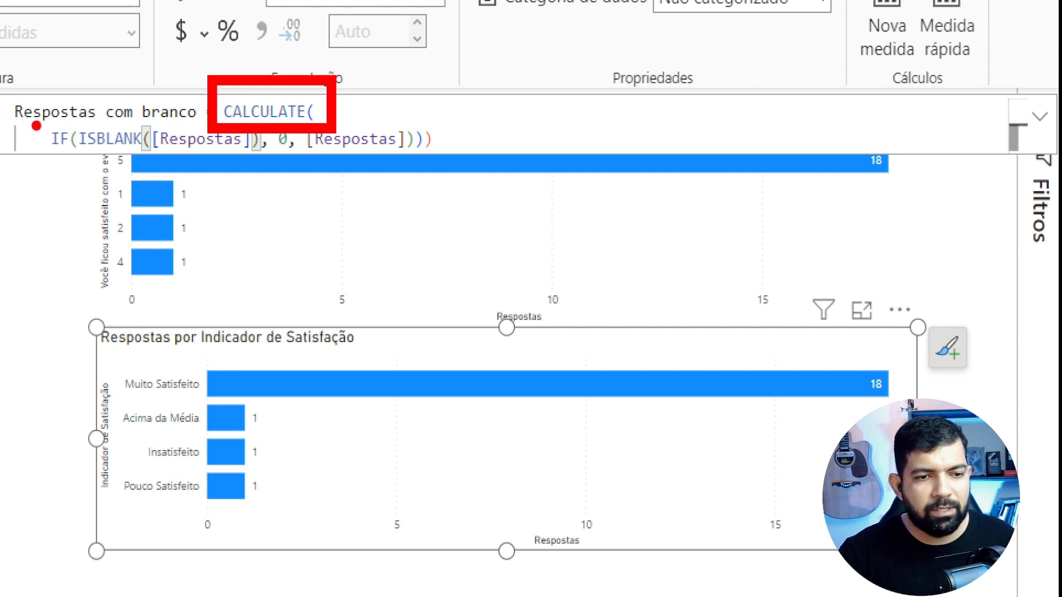
{"action": "left_click_drag", "start_coordinate": [27, 118], "coordinate": [87, 160]}
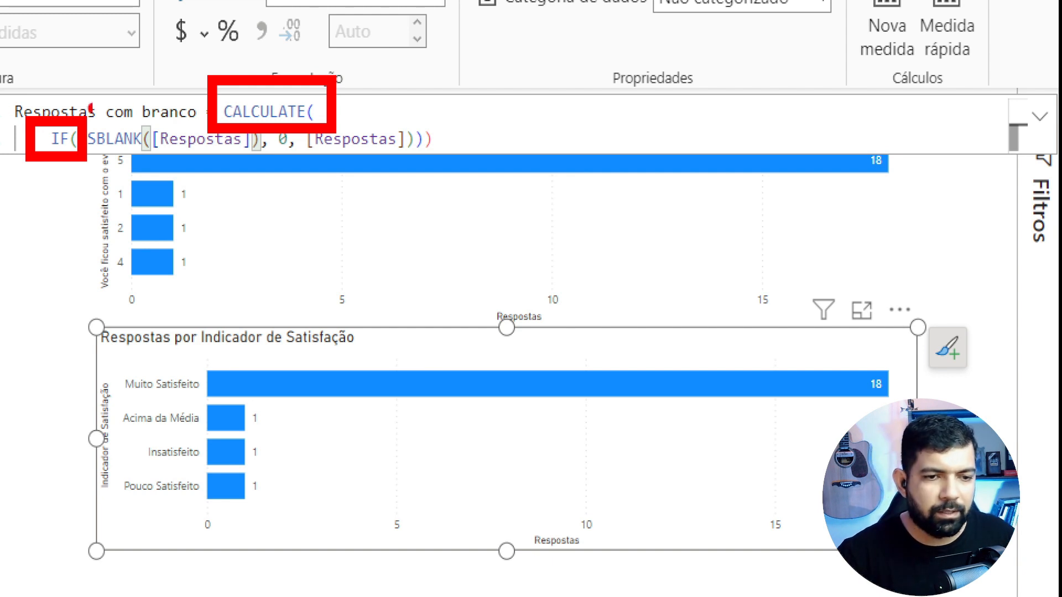
{"action": "left_click_drag", "start_coordinate": [146, 117], "coordinate": [268, 161]}
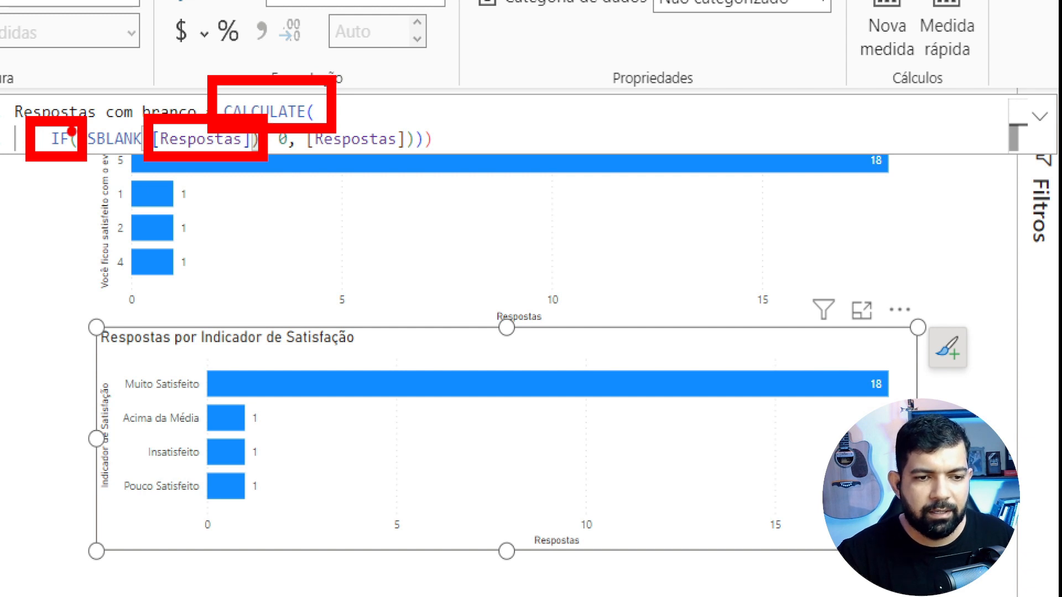
{"action": "mouse_move", "coordinate": [67, 108]}
{"action": "left_mouse_down"}
{"action": "mouse_move", "coordinate": [121, 152]}
{"action": "mouse_move", "coordinate": [165, 168]}
{"action": "left_mouse_up"}
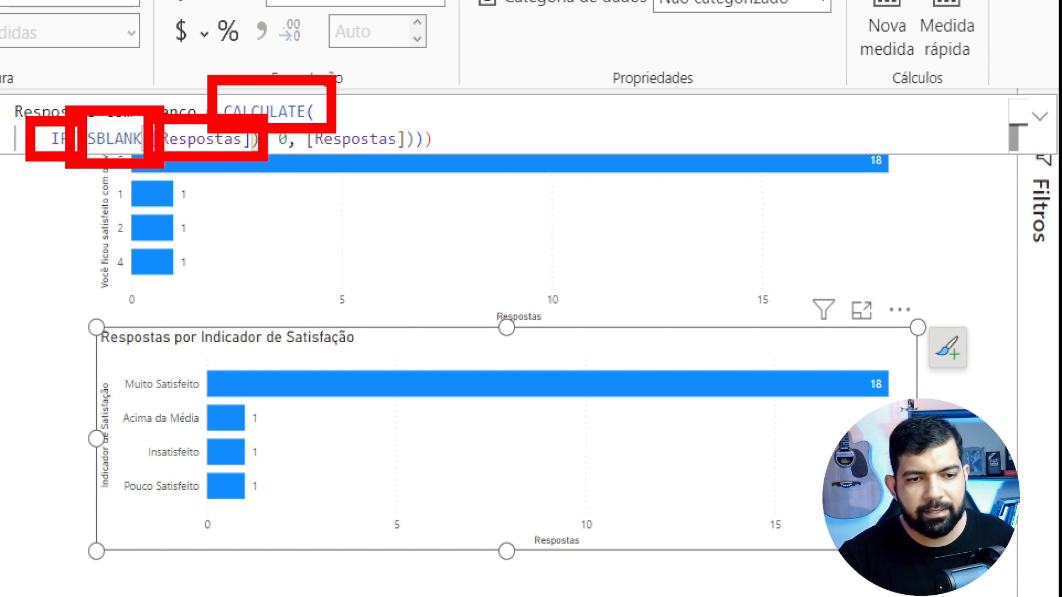
{"action": "mouse_move", "coordinate": [244, 94]}
{"action": "left_mouse_down"}
{"action": "mouse_move", "coordinate": [297, 175]}
{"action": "mouse_move", "coordinate": [313, 174]}
{"action": "left_mouse_up"}
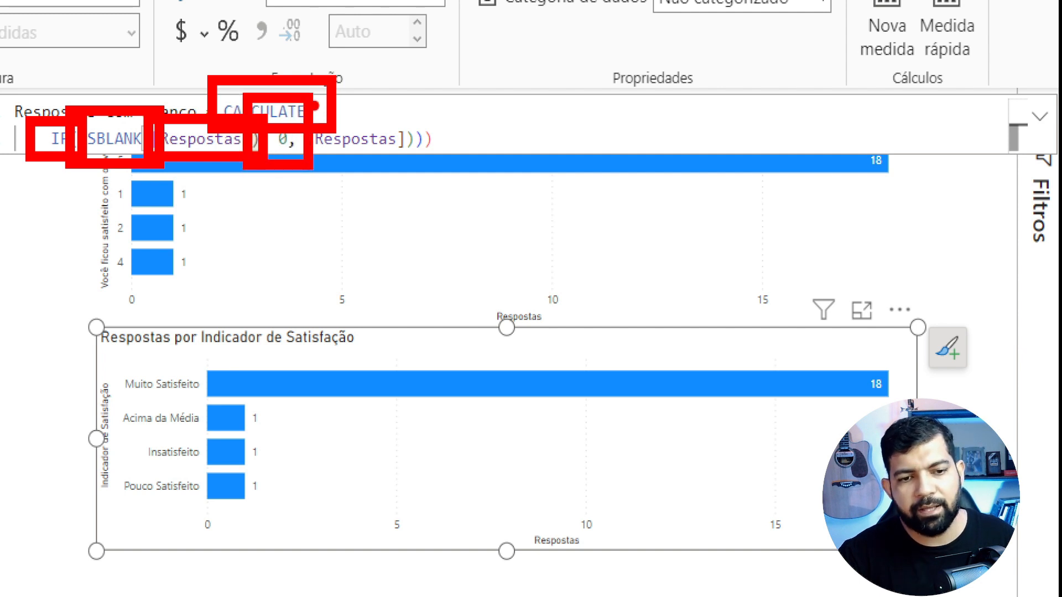
{"action": "mouse_move", "coordinate": [287, 100]}
{"action": "left_mouse_down"}
{"action": "mouse_move", "coordinate": [326, 140]}
{"action": "mouse_move", "coordinate": [430, 164]}
{"action": "left_mouse_up"}
{"action": "key", "text": "Escape"}
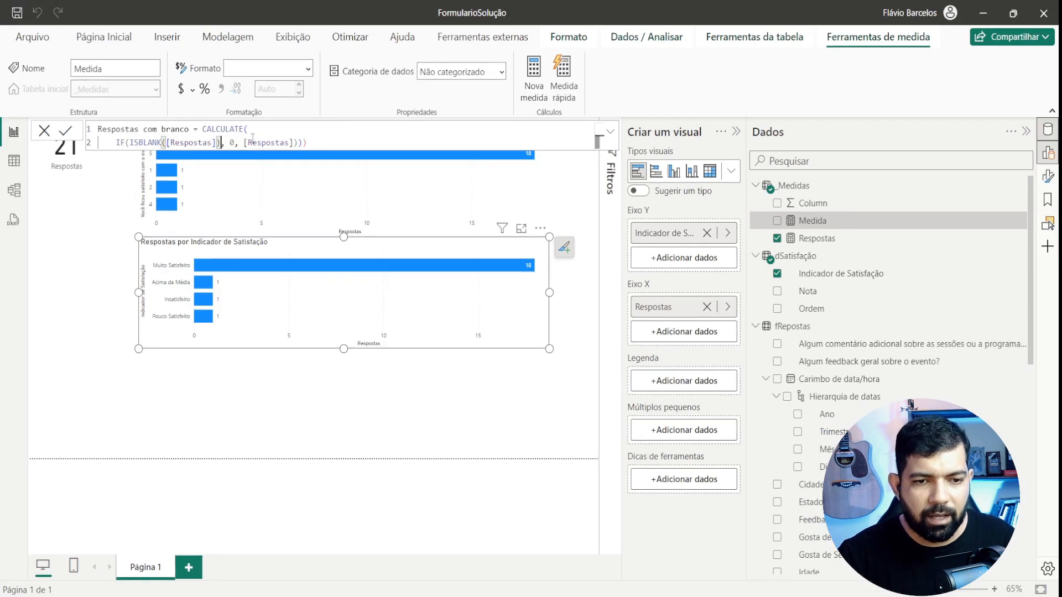
- Remove the surplus closing parenthesis at the end of the formula and commit the "Respostas com branco" measure
{"action": "left_click", "coordinate": [314, 143]}
{"action": "type", "text": ")"}
{"action": "key", "text": "BackSpace"}
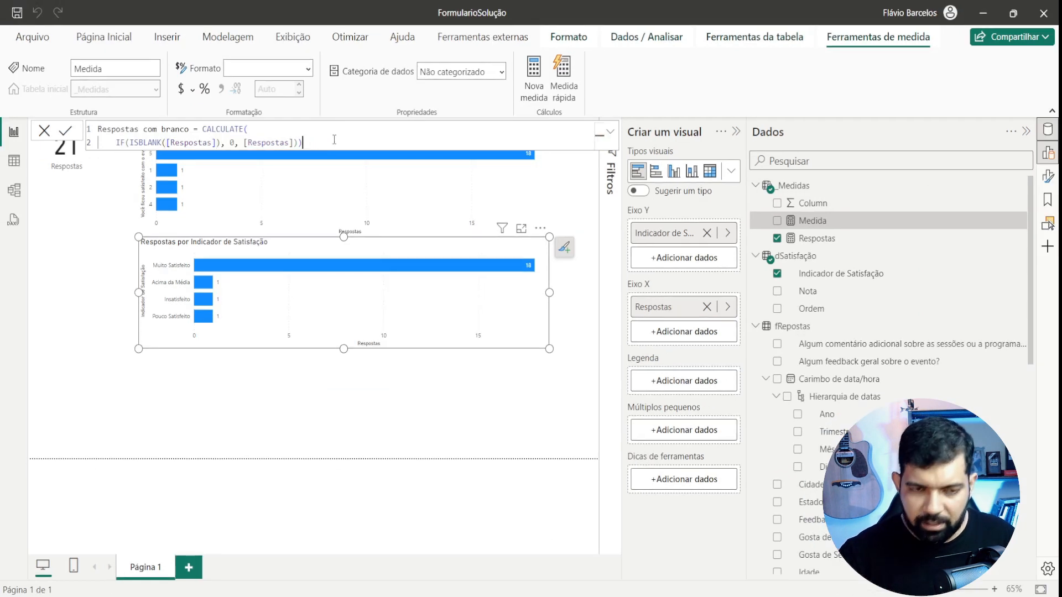
{"action": "key", "text": "Return"}
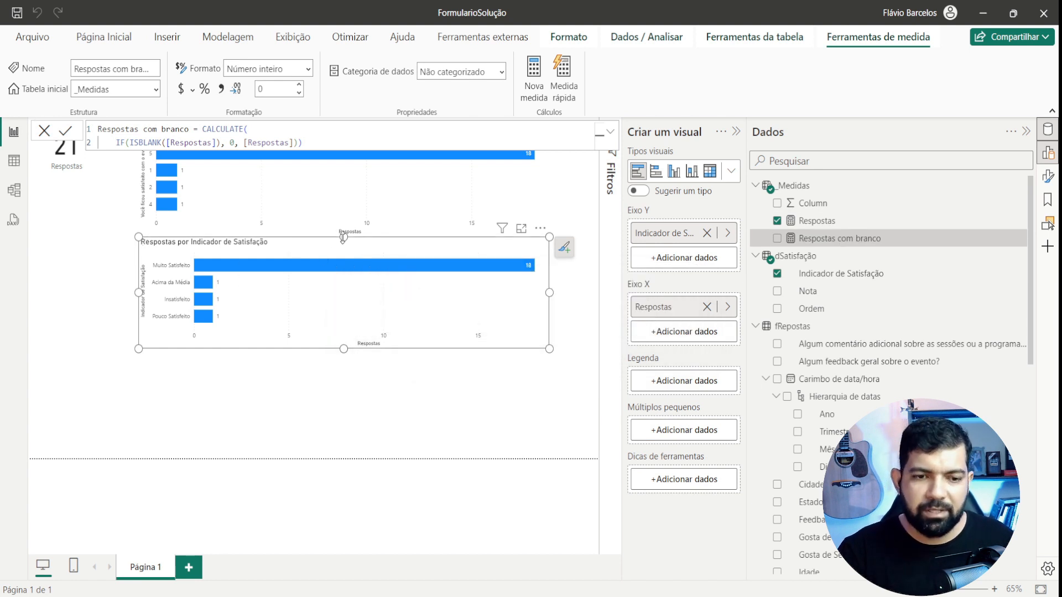
- Duplicate the "Respostas por Indicador de Satisfação" chart directly below it and replace the copy's Respostas measure with Respostas com branco
{"action": "left_click", "coordinate": [355, 253]}
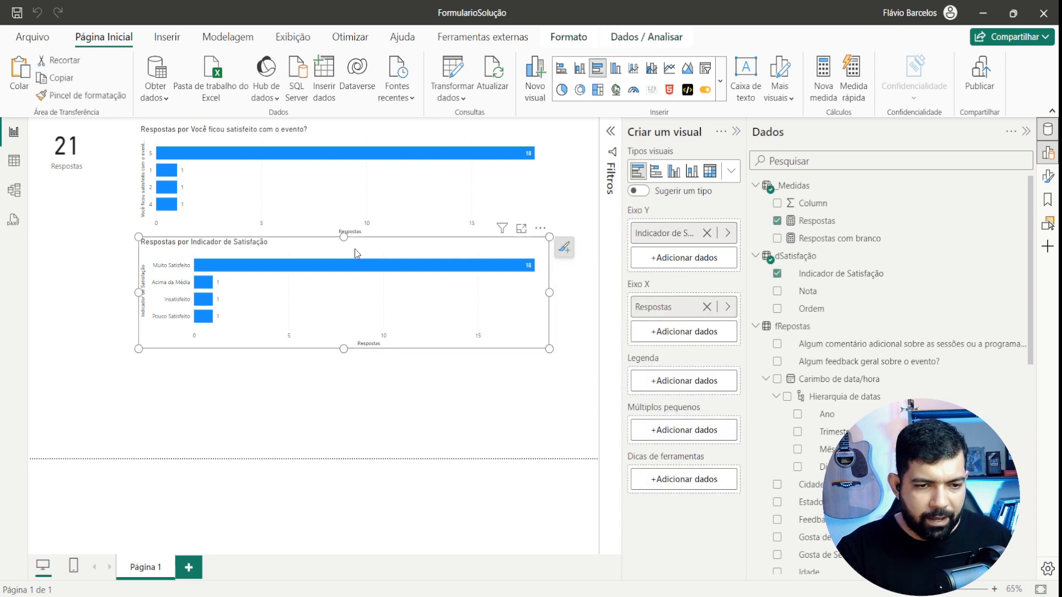
{"action": "key", "text": "ctrl+c"}
{"action": "key", "text": "ctrl+v"}
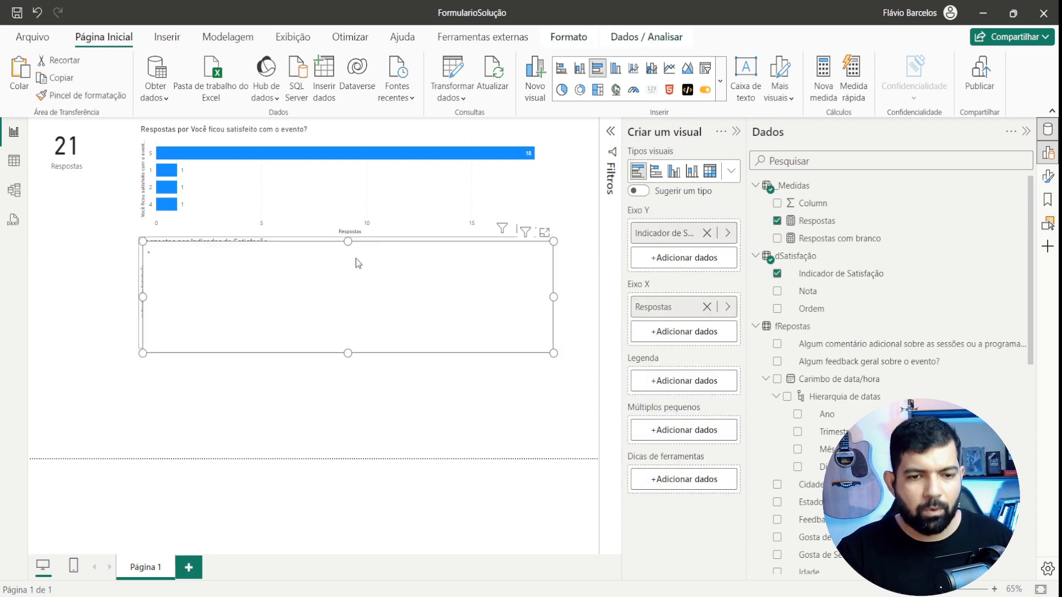
{"action": "left_click_drag", "start_coordinate": [357, 258], "coordinate": [360, 373]}
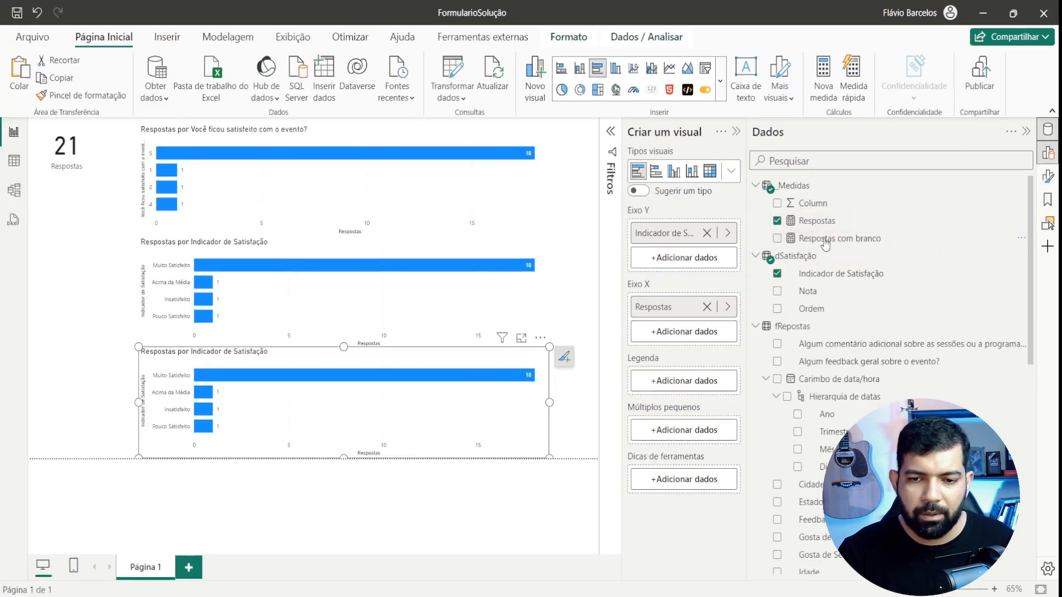
{"action": "left_click", "coordinate": [740, 219]}
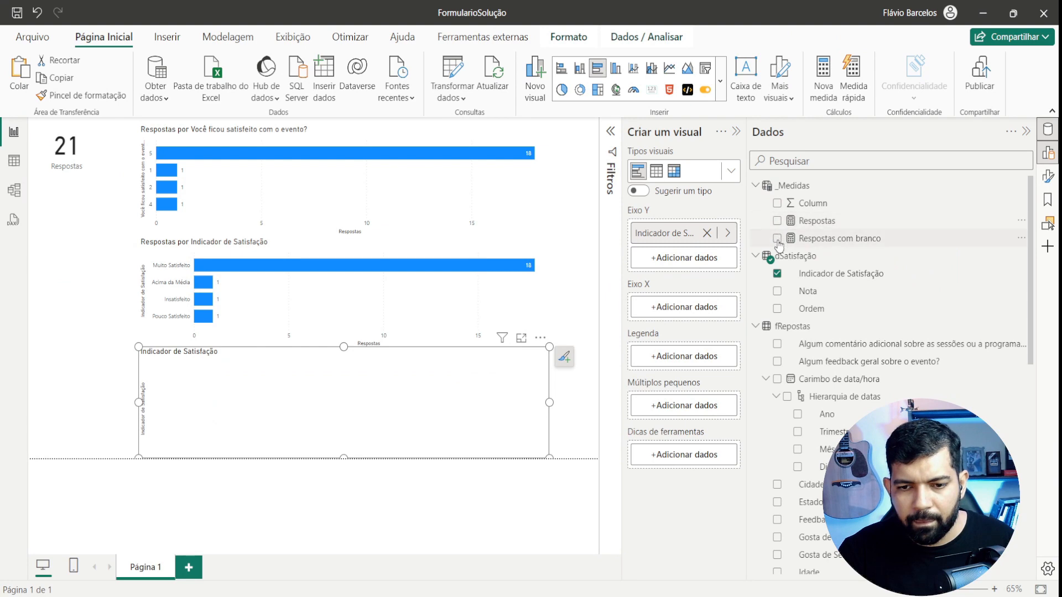
{"action": "left_click", "coordinate": [777, 238]}
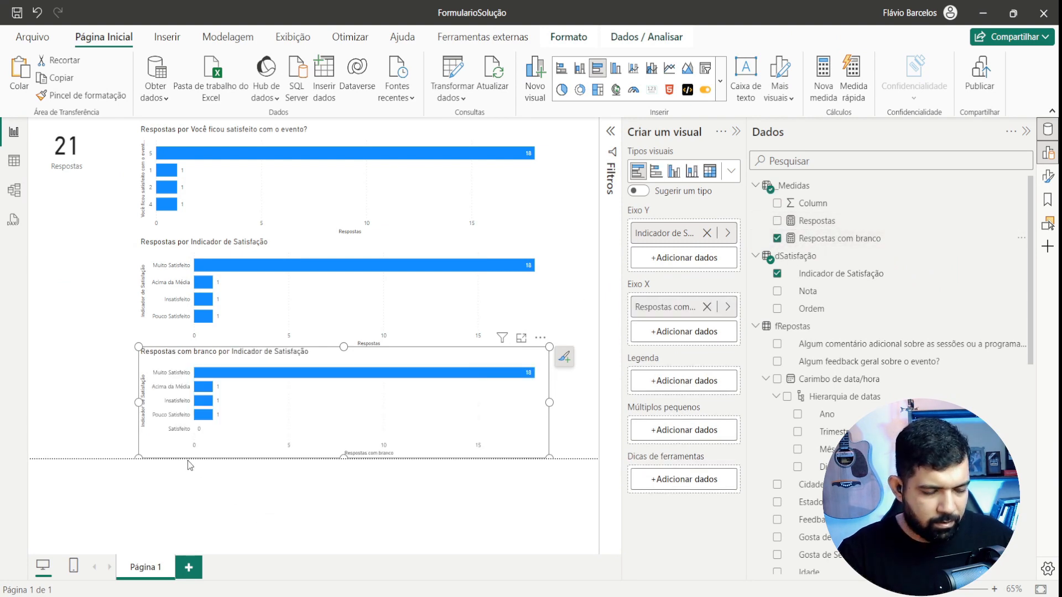
- Compare the titles and category labels of the "Você ficou satisfeito com o evento?" and "Respostas por Indicador de Satisfação" charts
{"action": "key", "text": "alt"}
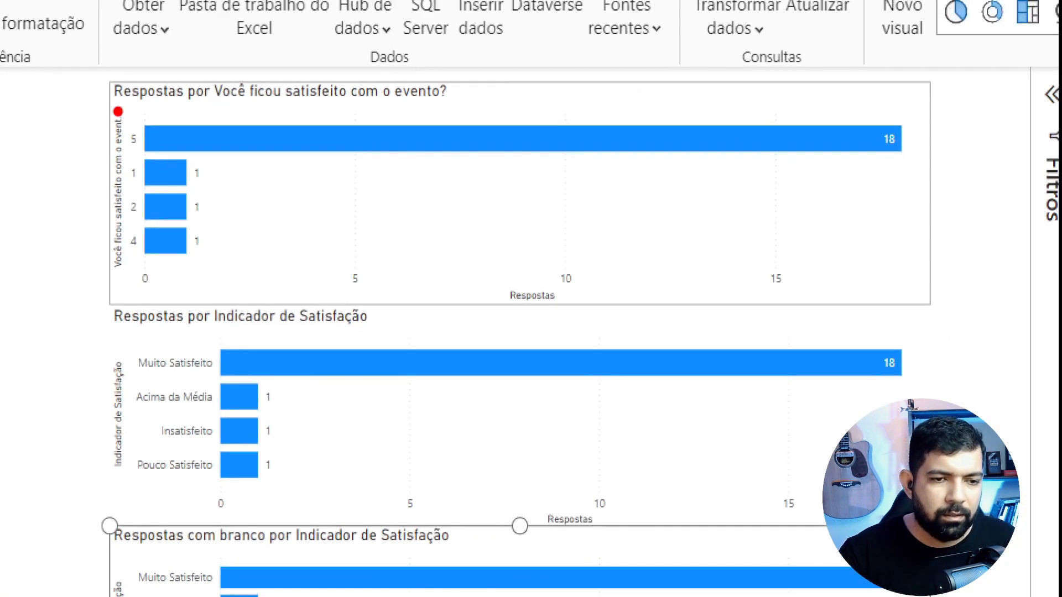
{"action": "mouse_move", "coordinate": [103, 65]}
{"action": "left_mouse_down"}
{"action": "mouse_move", "coordinate": [248, 118]}
{"action": "mouse_move", "coordinate": [495, 117]}
{"action": "left_mouse_up"}
{"action": "mouse_move", "coordinate": [98, 105]}
{"action": "left_mouse_down"}
{"action": "mouse_move", "coordinate": [149, 169]}
{"action": "mouse_move", "coordinate": [147, 304]}
{"action": "mouse_move", "coordinate": [156, 306]}
{"action": "left_mouse_up"}
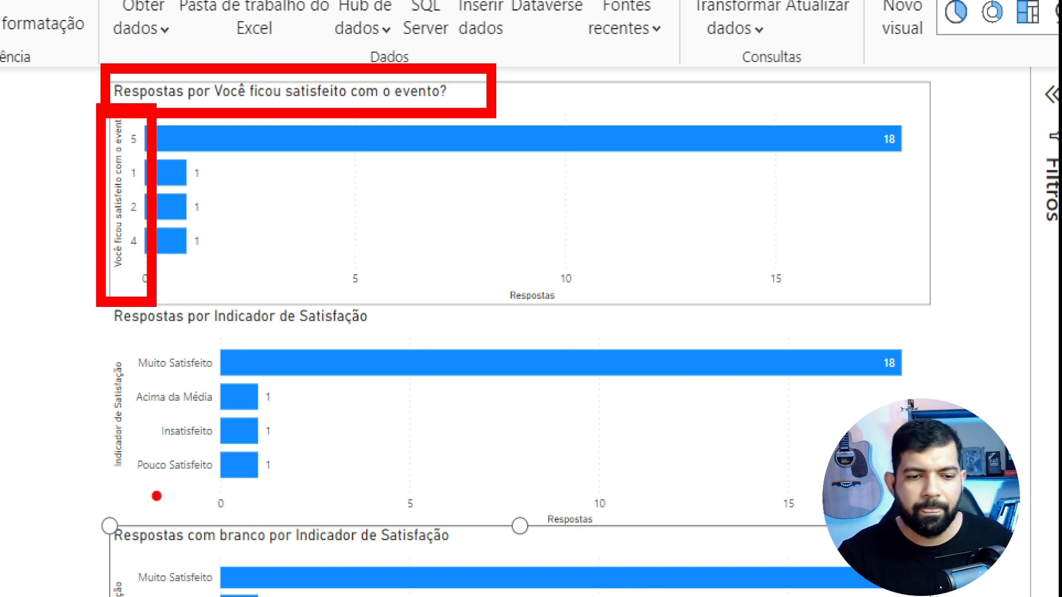
{"action": "mouse_move", "coordinate": [96, 301]}
{"action": "left_mouse_down"}
{"action": "mouse_move", "coordinate": [108, 312]}
{"action": "mouse_move", "coordinate": [389, 341]}
{"action": "mouse_move", "coordinate": [496, 338]}
{"action": "mouse_move", "coordinate": [486, 340]}
{"action": "left_mouse_up"}
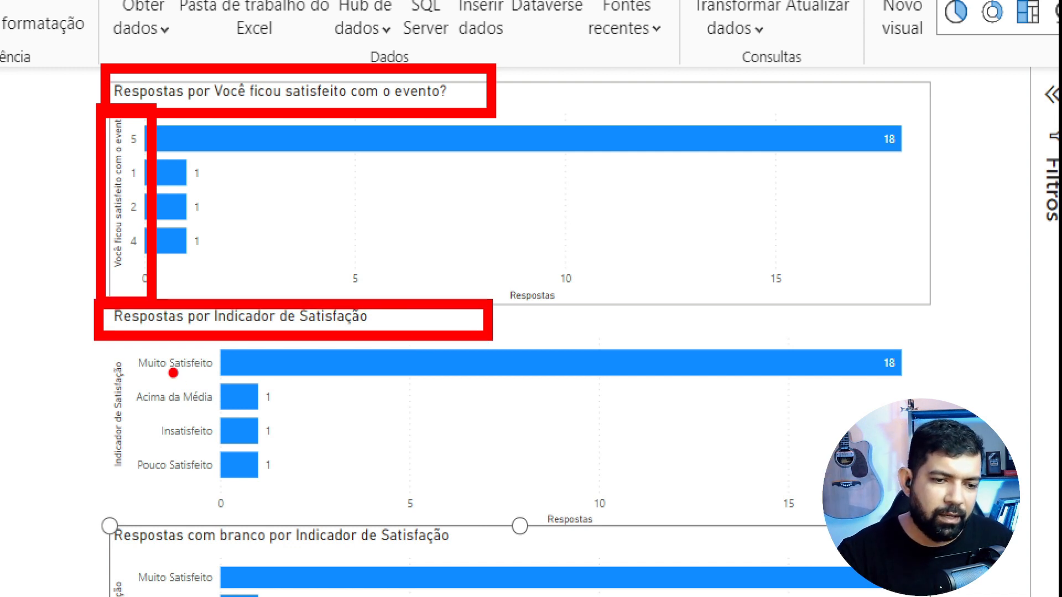
{"action": "mouse_move", "coordinate": [106, 346]}
{"action": "left_mouse_down"}
{"action": "mouse_move", "coordinate": [216, 455]}
{"action": "mouse_move", "coordinate": [223, 507]}
{"action": "left_mouse_up"}
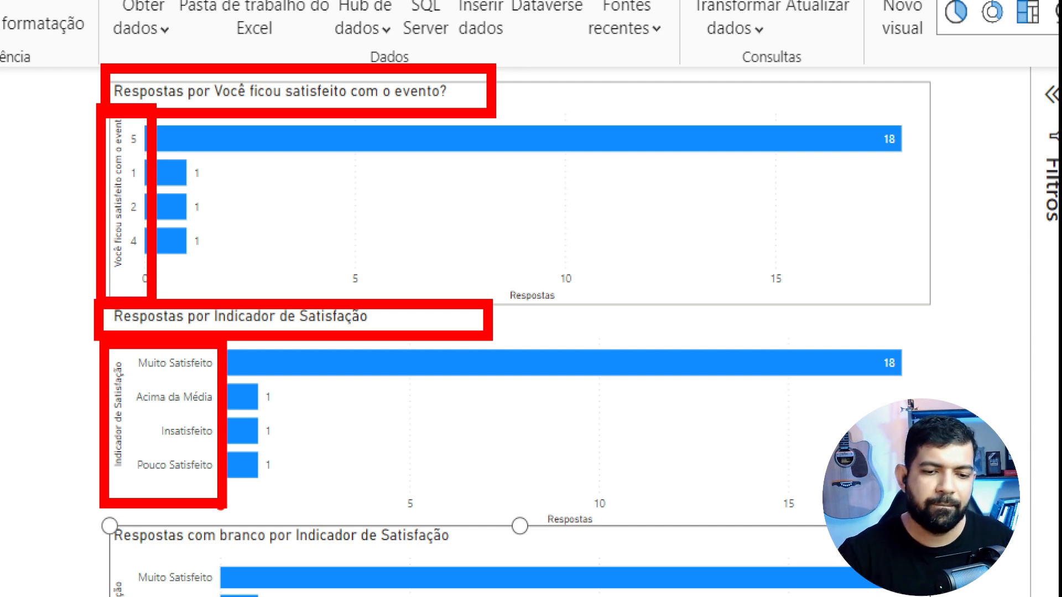
{"action": "key", "text": "Escape"}
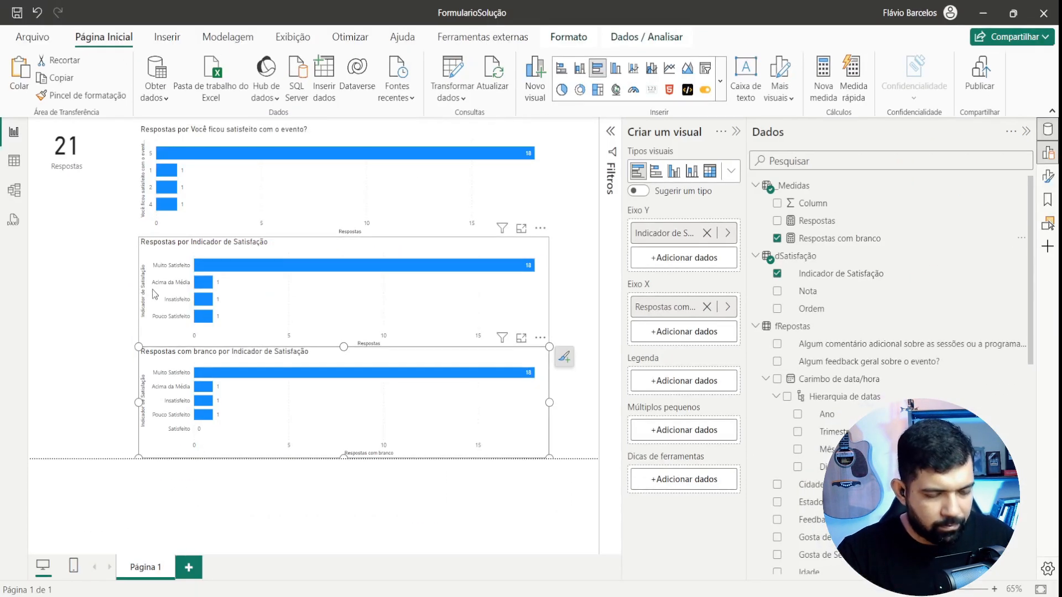
- Examine the category labels and bar values of the "Respostas com branco por Indicador de Satisfação" chart, including the Satisfeito category
{"action": "key", "text": "ctrl+1"}
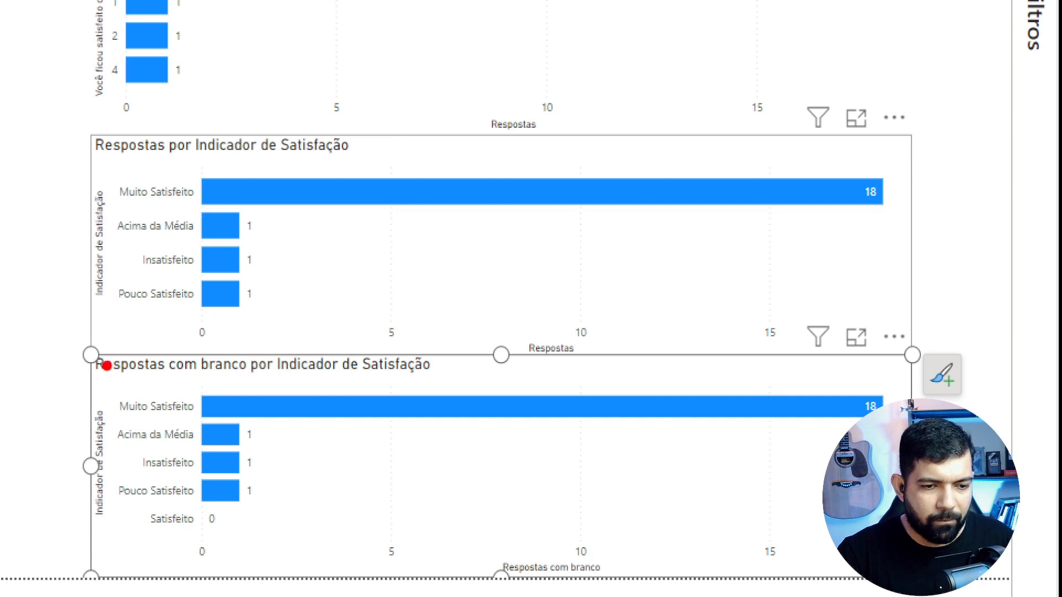
{"action": "mouse_move", "coordinate": [102, 389]}
{"action": "left_mouse_down"}
{"action": "mouse_move", "coordinate": [180, 536]}
{"action": "mouse_move", "coordinate": [211, 552]}
{"action": "mouse_move", "coordinate": [199, 548]}
{"action": "mouse_move", "coordinate": [204, 539]}
{"action": "left_mouse_up"}
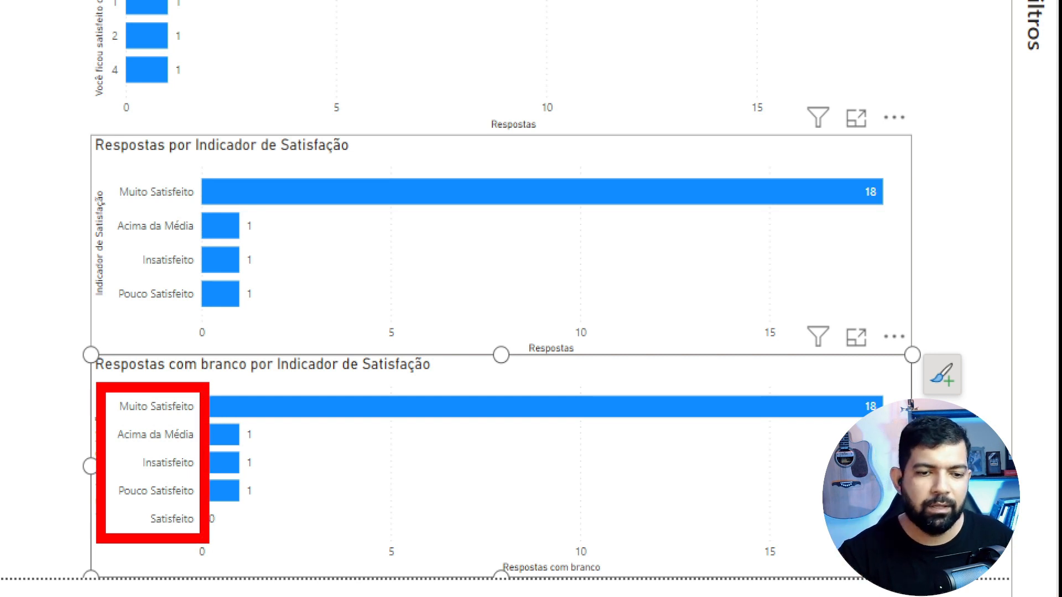
{"action": "mouse_move", "coordinate": [842, 372]}
{"action": "left_mouse_down"}
{"action": "mouse_move", "coordinate": [881, 402]}
{"action": "mouse_move", "coordinate": [897, 438]}
{"action": "left_mouse_up"}
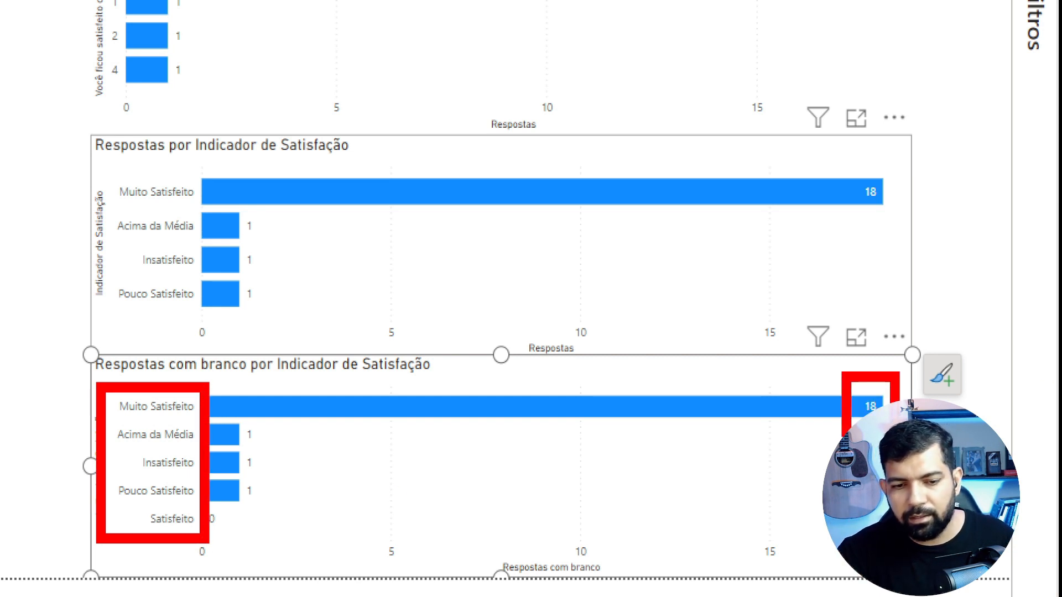
{"action": "left_click_drag", "start_coordinate": [212, 420], "coordinate": [283, 512]}
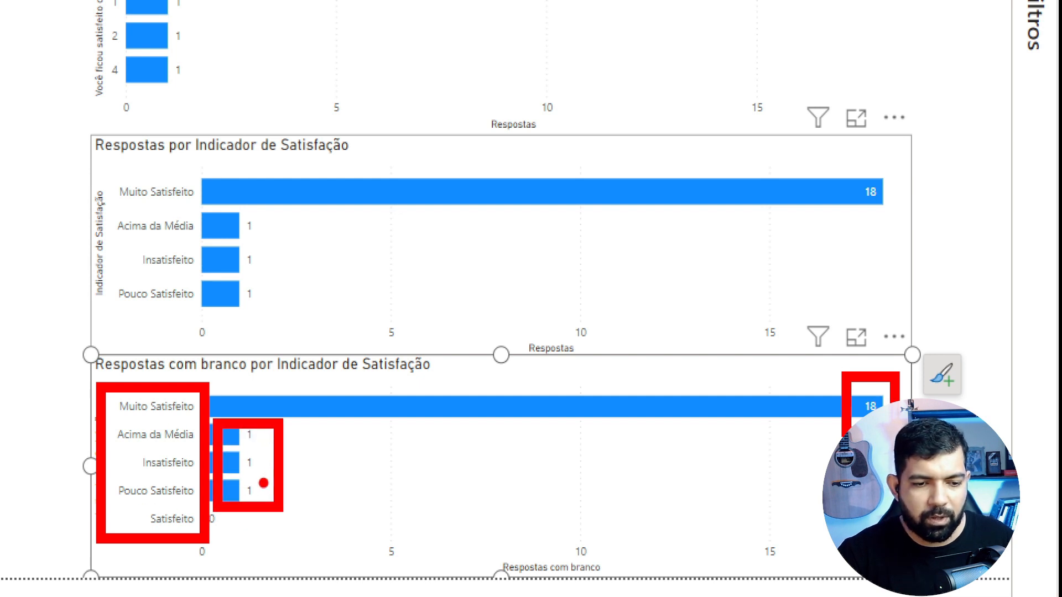
{"action": "mouse_move", "coordinate": [301, 398]}
{"action": "left_mouse_down"}
{"action": "mouse_move", "coordinate": [251, 368]}
{"action": "mouse_move", "coordinate": [157, 397]}
{"action": "left_mouse_up"}
{"action": "left_click_drag", "start_coordinate": [251, 444], "coordinate": [152, 442]}
{"action": "mouse_move", "coordinate": [173, 466]}
{"action": "left_mouse_down"}
{"action": "mouse_move", "coordinate": [189, 466]}
{"action": "mouse_move", "coordinate": [156, 466]}
{"action": "left_mouse_up"}
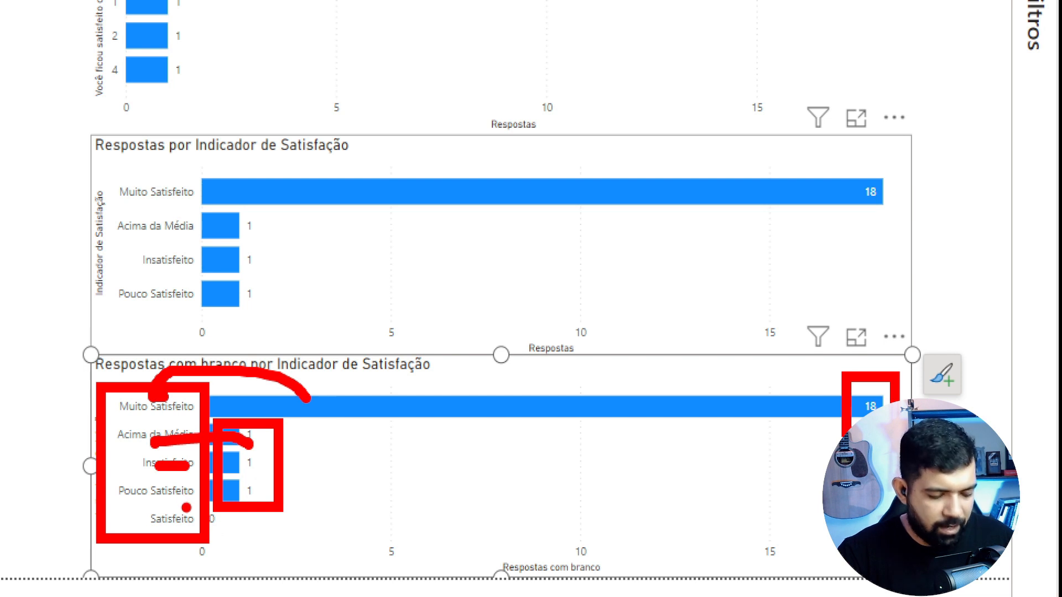
{"action": "mouse_move", "coordinate": [181, 501]}
{"action": "left_mouse_down"}
{"action": "mouse_move", "coordinate": [256, 548]}
{"action": "mouse_move", "coordinate": [272, 546]}
{"action": "left_mouse_up"}
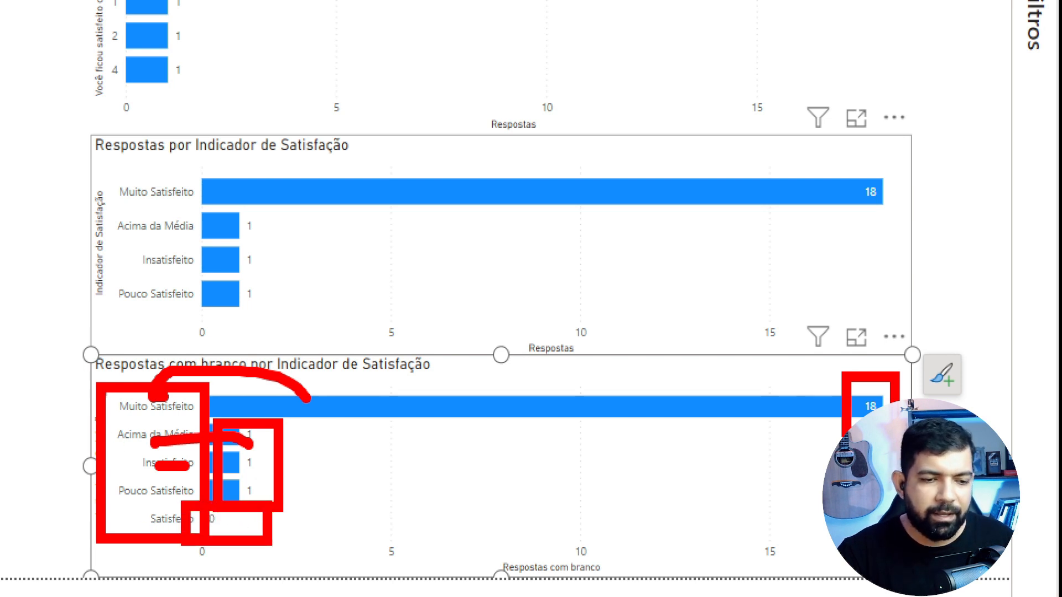
{"action": "left_click_drag", "start_coordinate": [91, 366], "coordinate": [221, 556]}
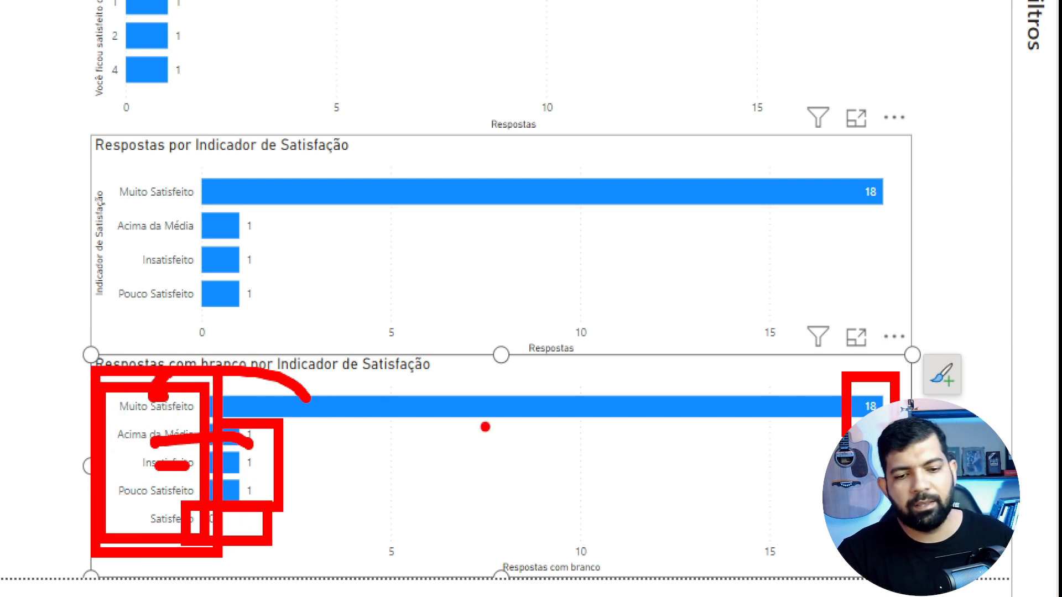
{"action": "key", "text": "Escape"}
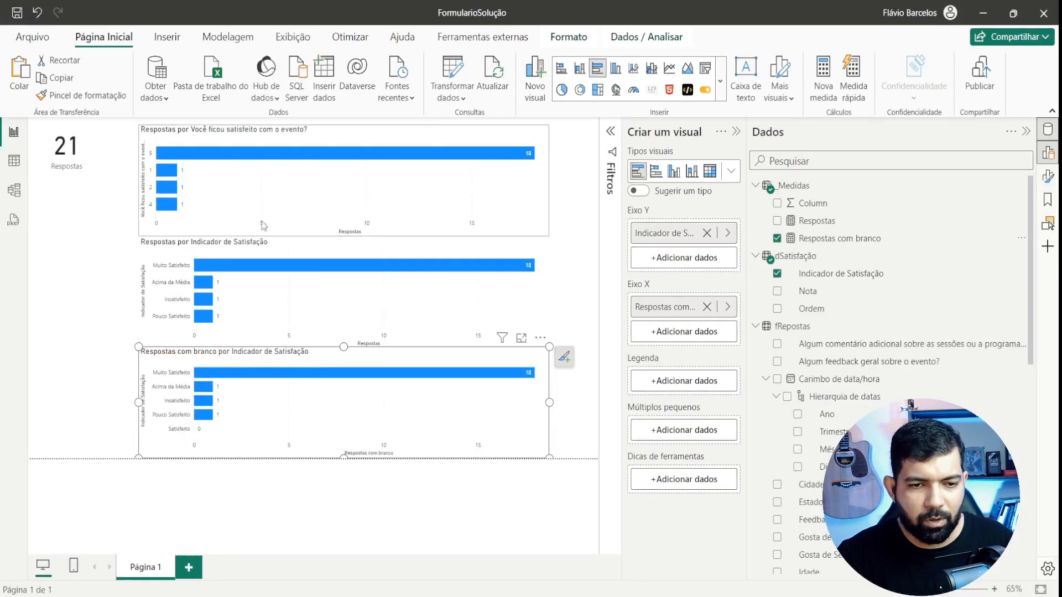
- Delete the "Respostas por Você ficou satisfeito com o evento?" and "Respostas por Indicador de Satisfação" charts from the report page
{"action": "left_click", "coordinate": [365, 135]}
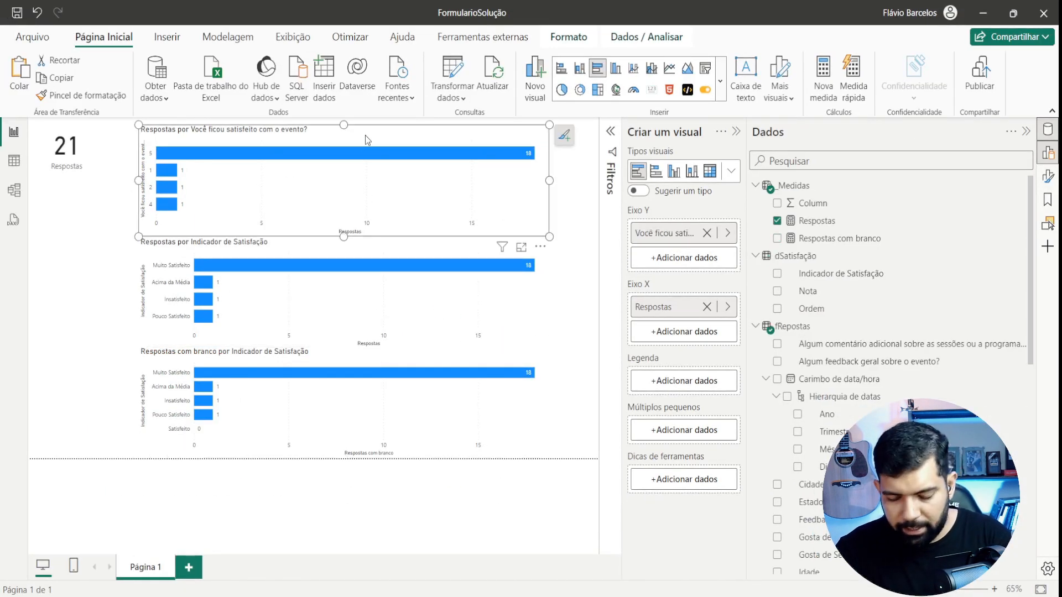
{"action": "key", "text": "Delete"}
{"action": "left_click", "coordinate": [390, 292]}
{"action": "key", "text": "Delete"}
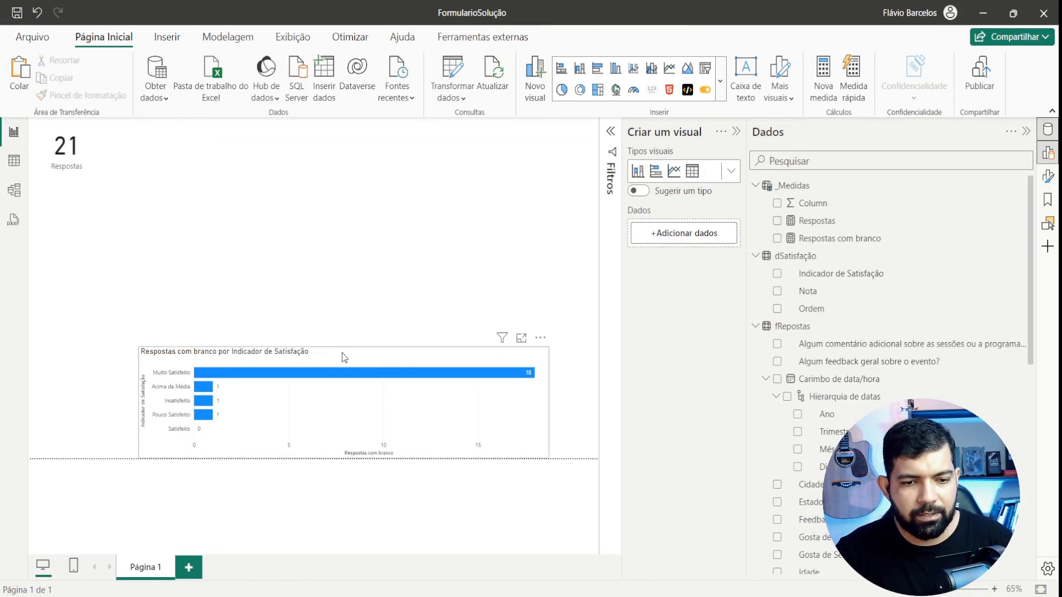
- Move the "Respostas com branco por Indicador de Satisfação" chart directly below the Respostas card and shrink it to about half its width and slightly less height
{"action": "left_click_drag", "start_coordinate": [308, 364], "coordinate": [258, 249]}
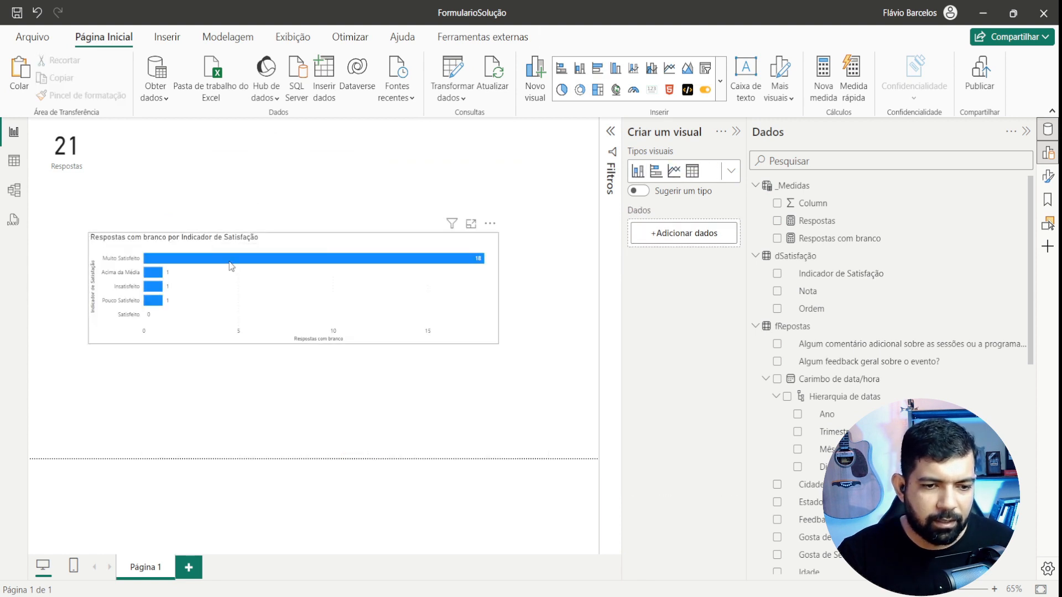
{"action": "left_click_drag", "start_coordinate": [321, 297], "coordinate": [266, 243]}
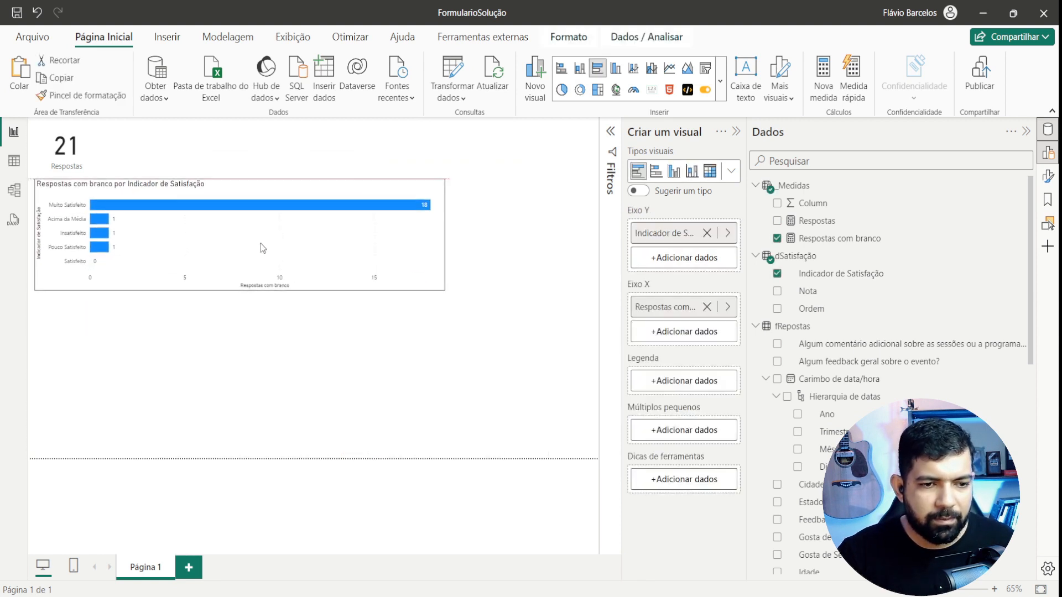
{"action": "left_click_drag", "start_coordinate": [445, 233], "coordinate": [236, 235]}
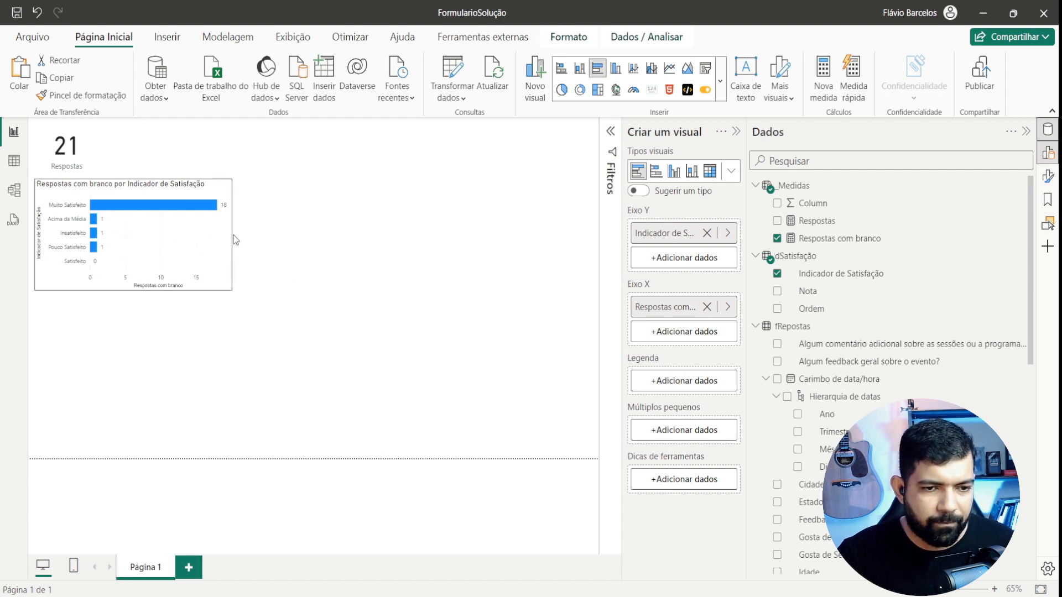
{"action": "left_click_drag", "start_coordinate": [133, 290], "coordinate": [134, 278]}
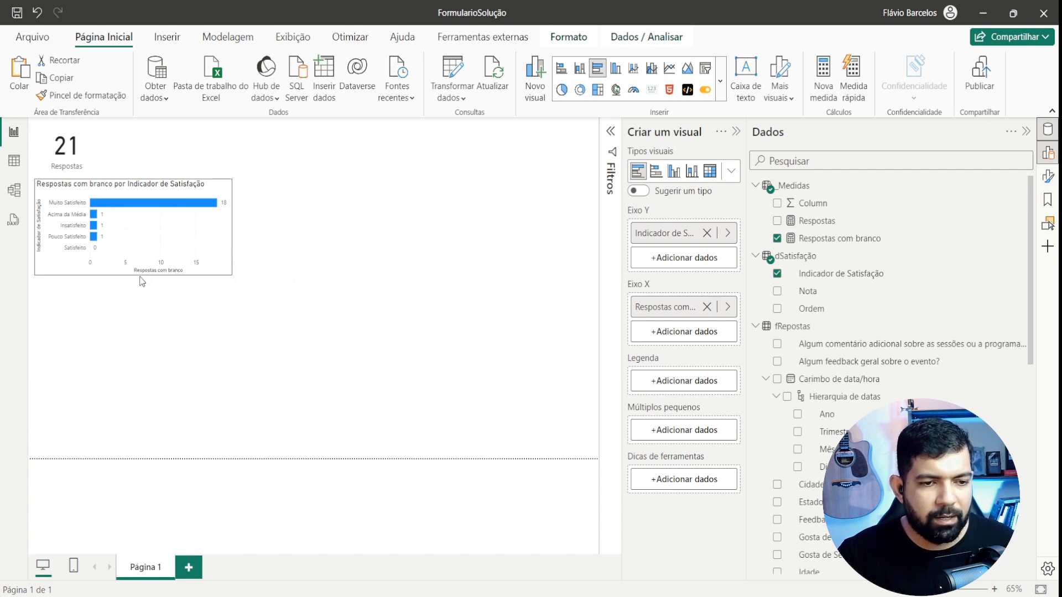
{"action": "left_click", "coordinate": [327, 279]}
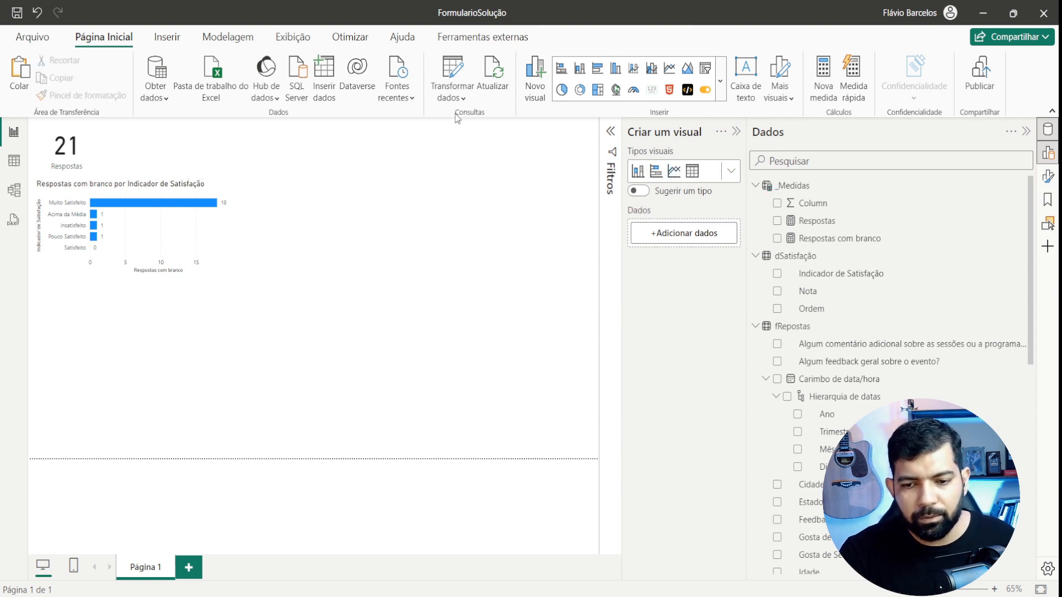
- Collapse the fRepostas and dSatisfação tables in the data list and open the Power Query editor to transform the data
{"action": "left_click", "coordinate": [756, 326]}
{"action": "left_click", "coordinate": [755, 256]}
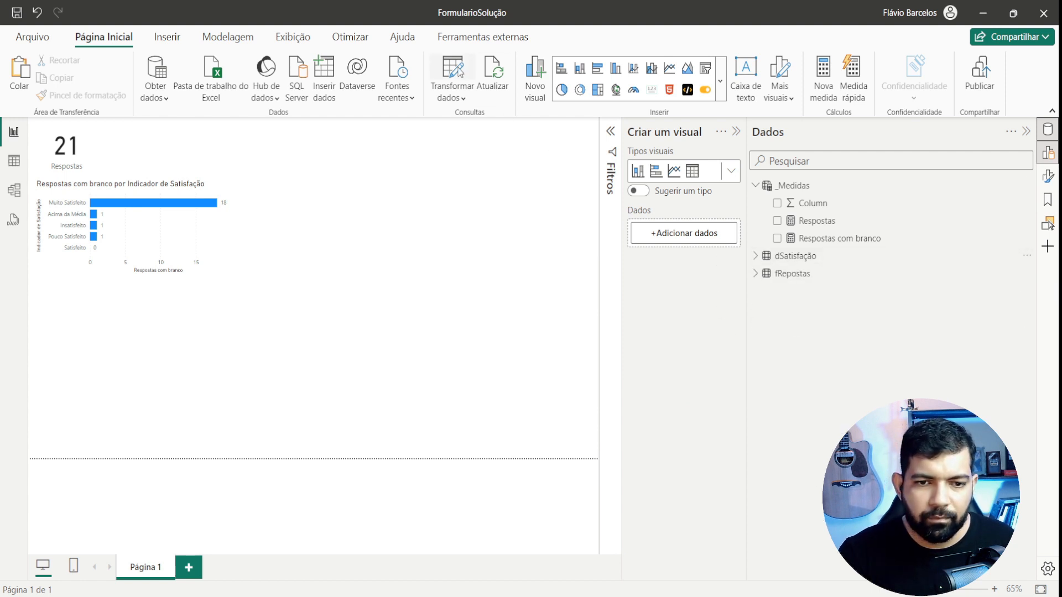
{"action": "left_click", "coordinate": [459, 71]}
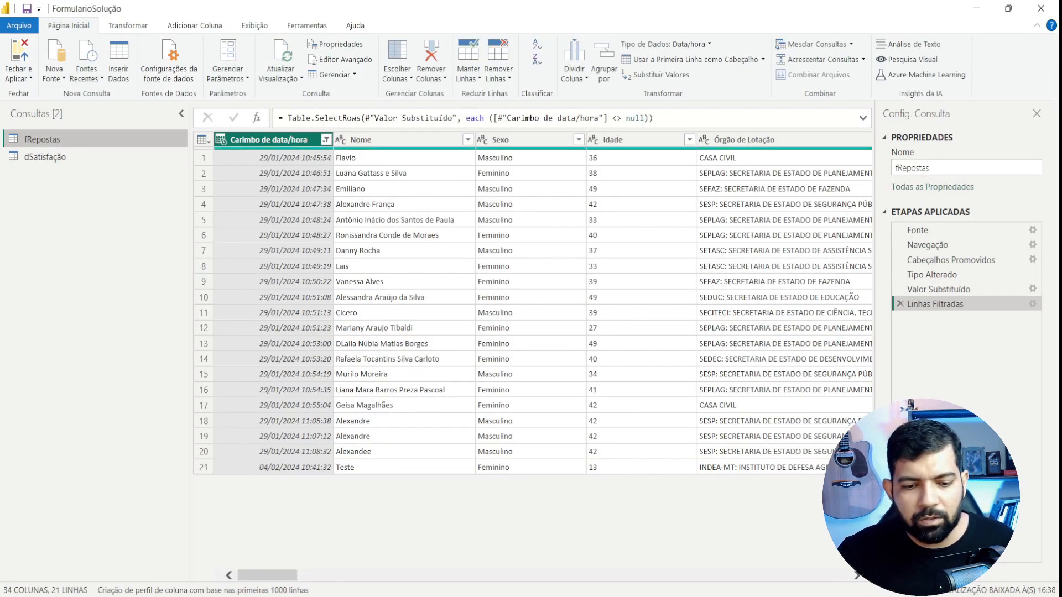
- Switch to the "Feedback do evento" form in Chrome and review its questions from Nome through Gosta de Rock?
{"action": "left_click", "coordinate": [437, 531]}
{"action": "scroll", "coordinate": [446, 409], "scroll_direction": "down", "scroll_amount": 7}
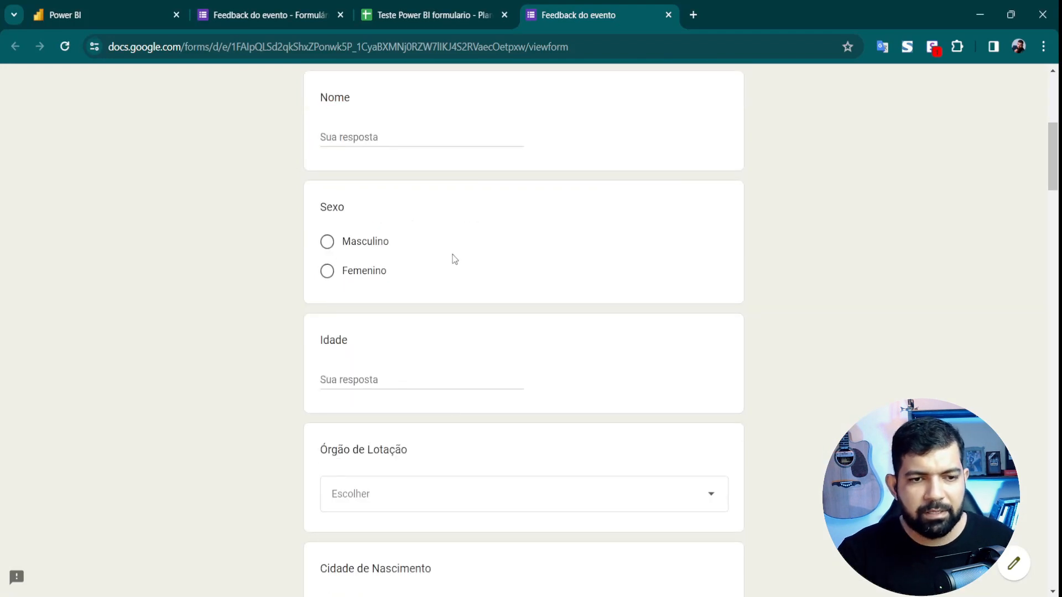
{"action": "scroll", "coordinate": [396, 273], "scroll_direction": "down", "scroll_amount": 5}
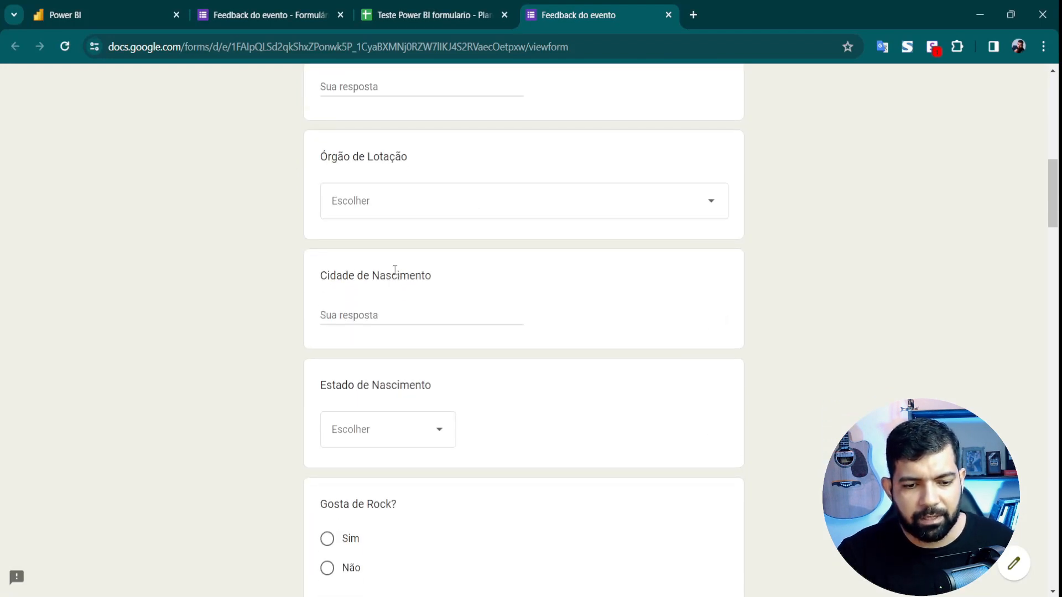
- Review the event feedback form's questions through the logistics satisfaction grid, examining its rated items and the 1 to 5 and N/A options
{"action": "scroll", "coordinate": [395, 269], "scroll_direction": "down", "scroll_amount": 13}
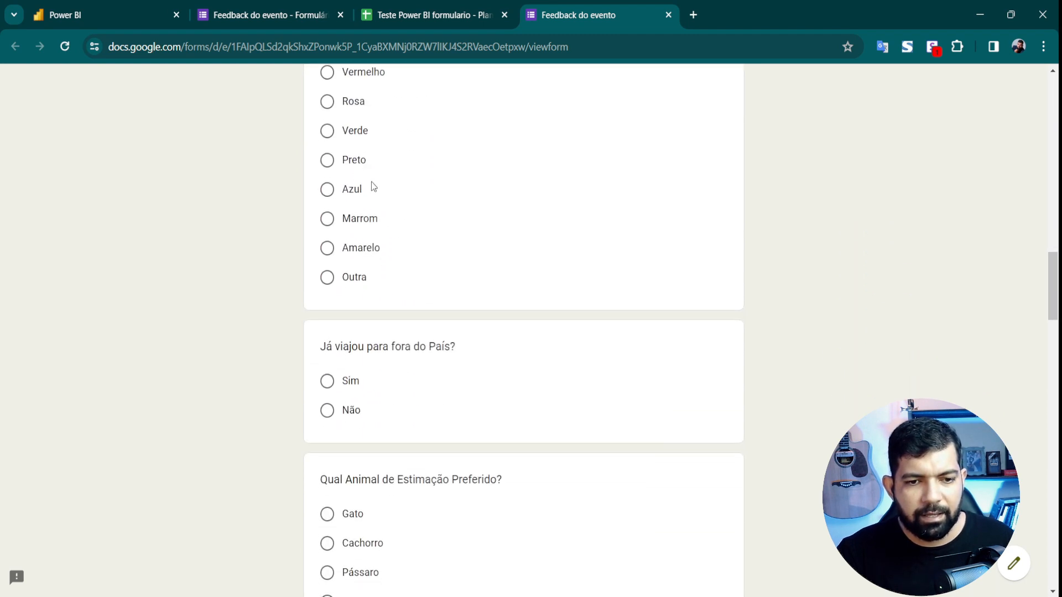
{"action": "scroll", "coordinate": [388, 205], "scroll_direction": "up", "scroll_amount": 1}
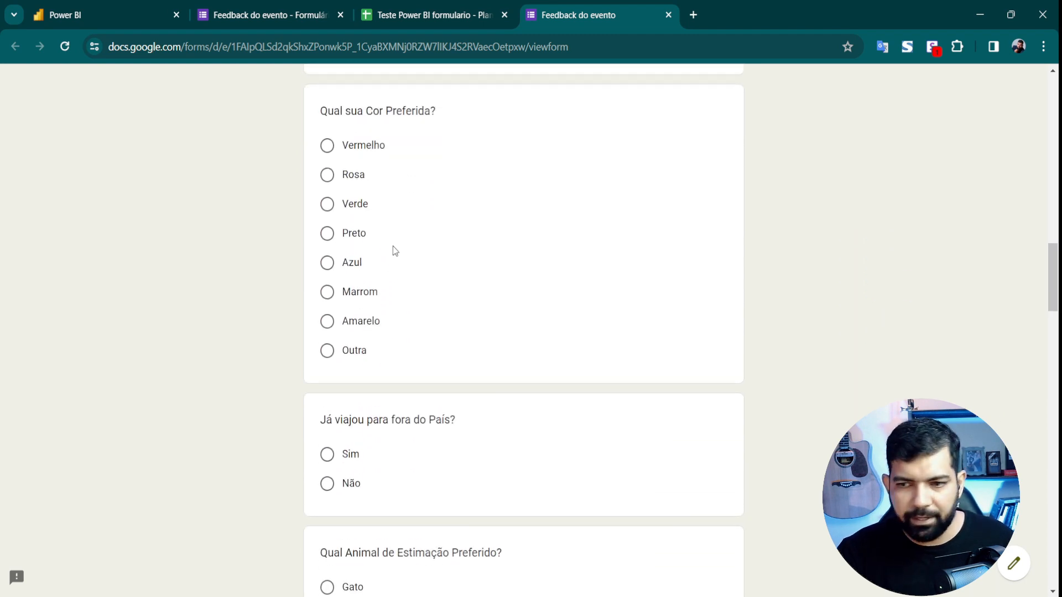
{"action": "scroll", "coordinate": [393, 248], "scroll_direction": "down", "scroll_amount": 10}
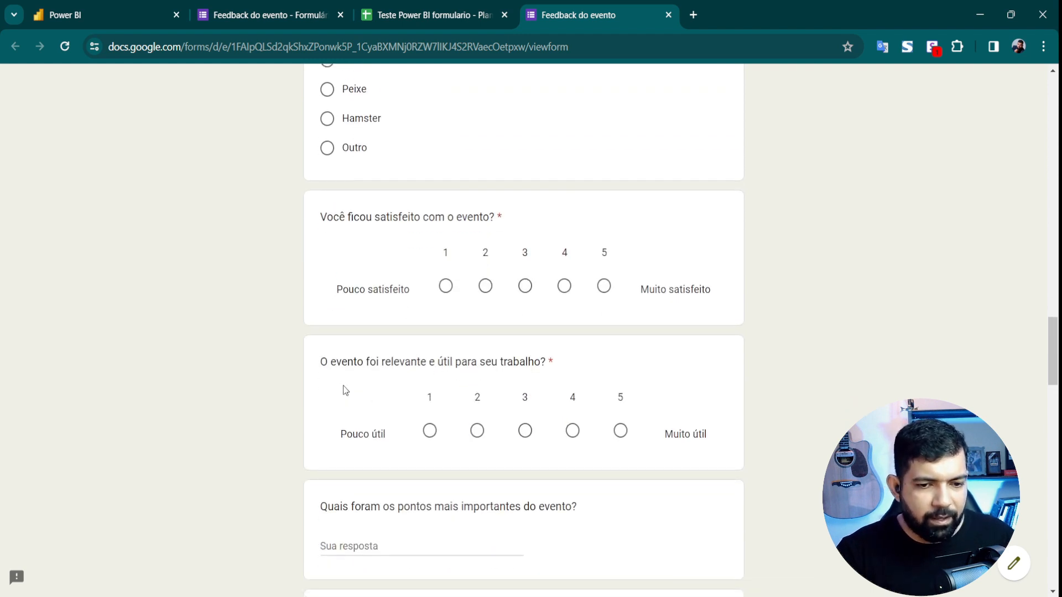
{"action": "scroll", "coordinate": [497, 417], "scroll_direction": "down", "scroll_amount": 1}
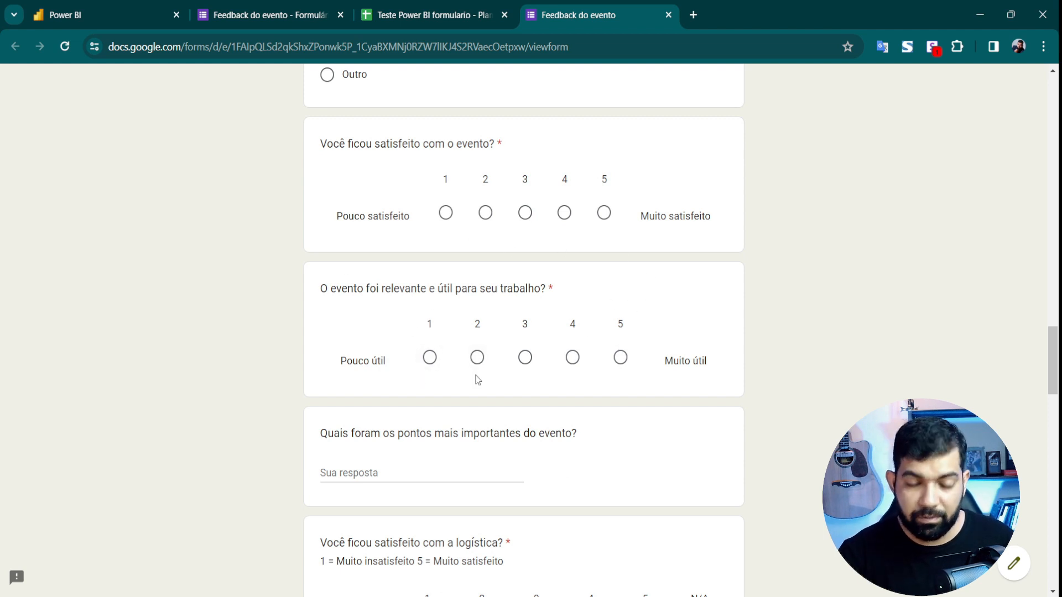
{"action": "scroll", "coordinate": [520, 270], "scroll_direction": "down", "scroll_amount": 9}
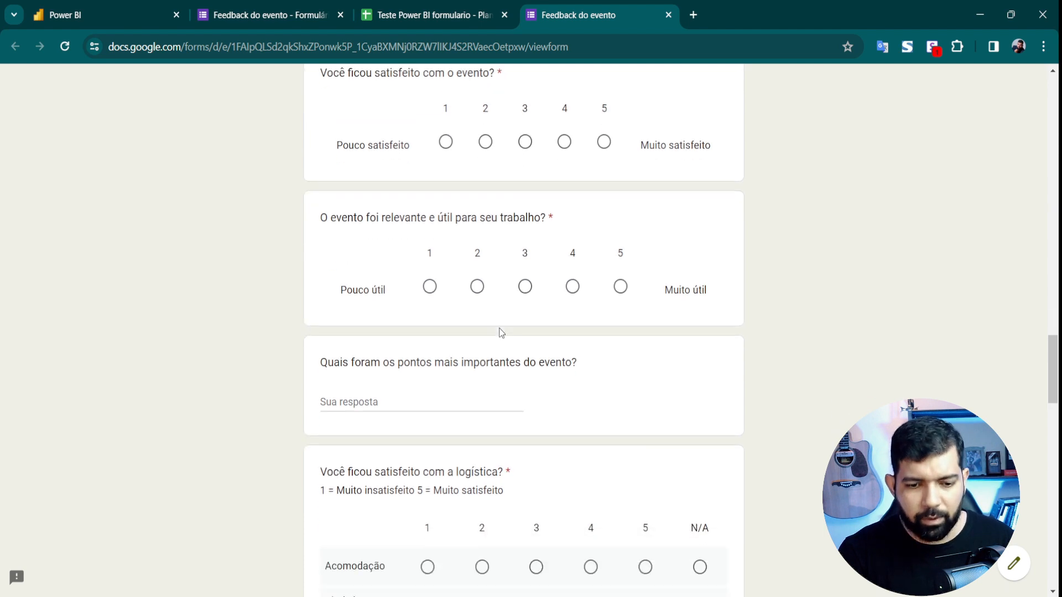
{"action": "scroll", "coordinate": [484, 280], "scroll_direction": "up", "scroll_amount": 1}
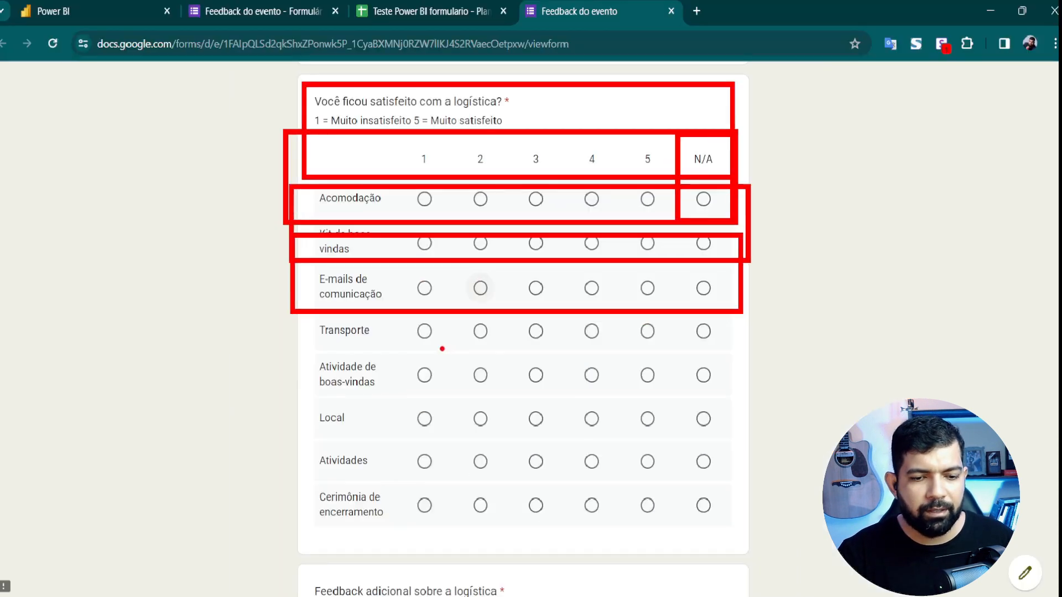
{"action": "scroll", "coordinate": [479, 320], "scroll_direction": "down", "scroll_amount": 3}
{"action": "scroll", "coordinate": [479, 321], "scroll_direction": "up", "scroll_amount": 4}
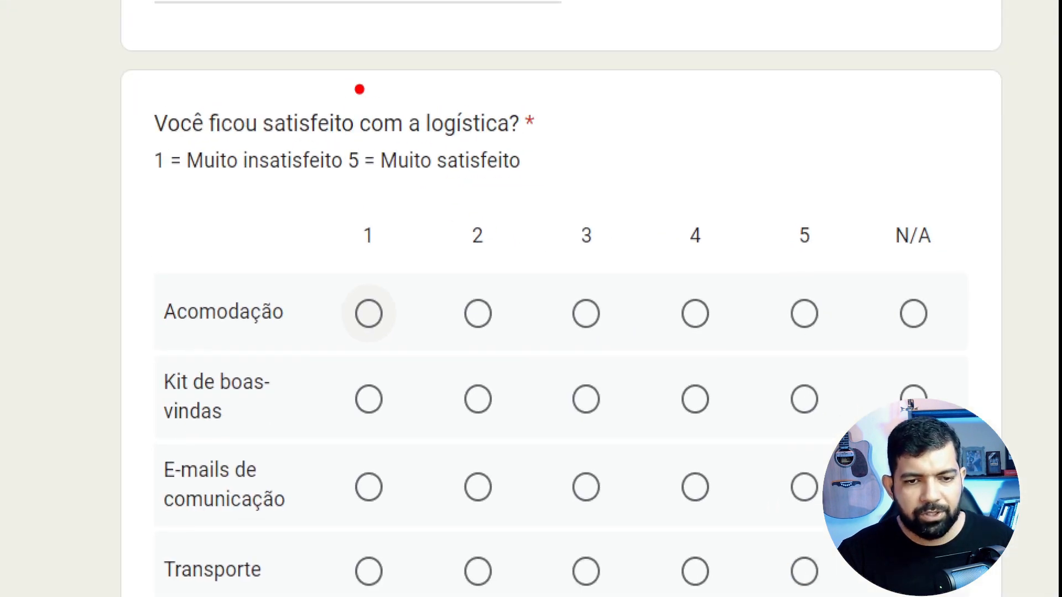
{"action": "left_click_drag", "start_coordinate": [415, 157], "coordinate": [524, 186]}
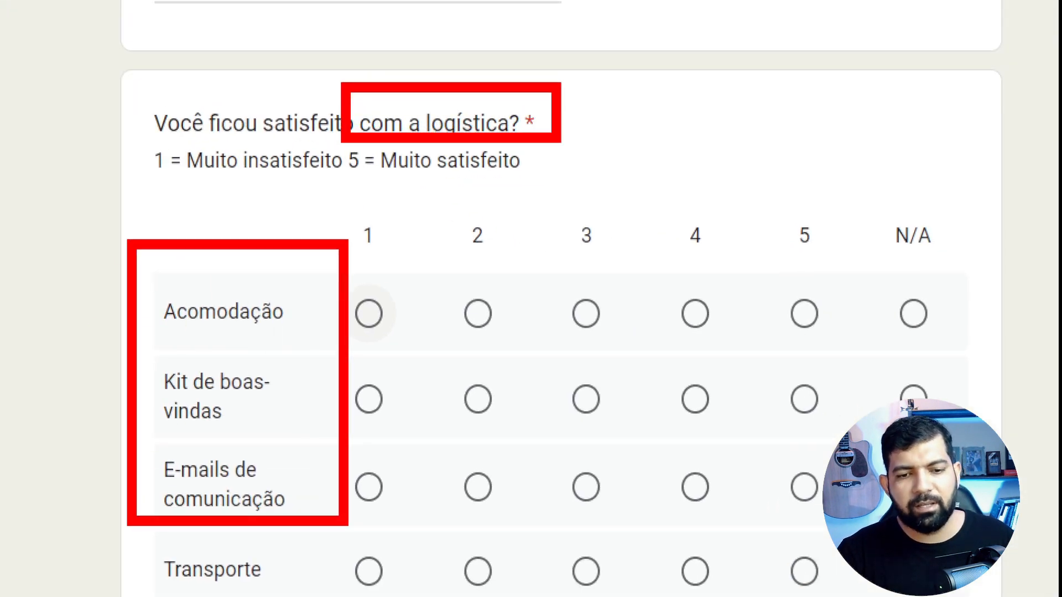
{"action": "mouse_move", "coordinate": [340, 203]}
{"action": "left_mouse_down"}
{"action": "mouse_move", "coordinate": [703, 331]}
{"action": "mouse_move", "coordinate": [959, 334]}
{"action": "left_mouse_up"}
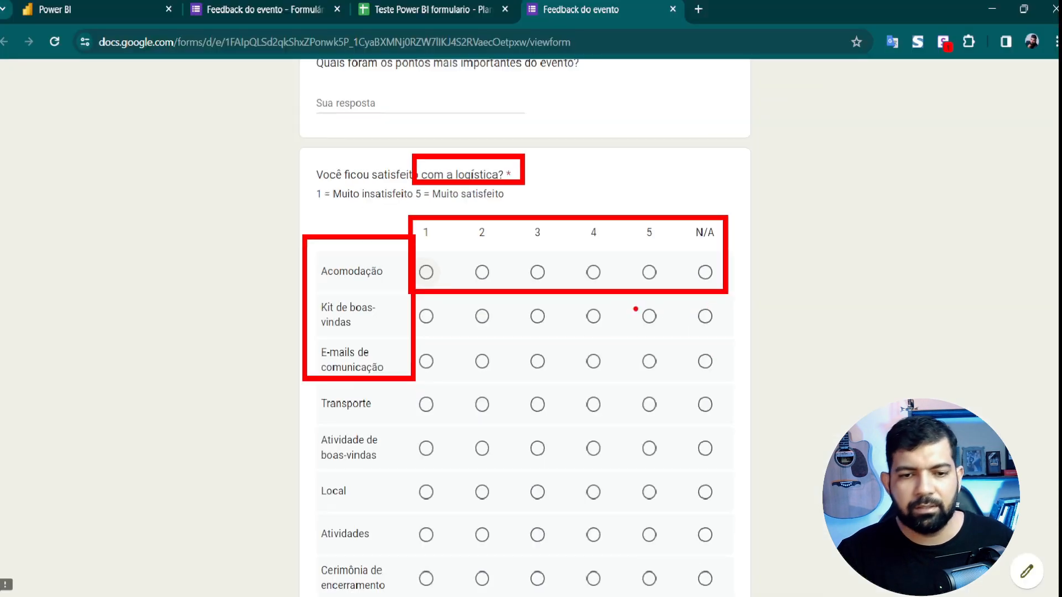
- Examine the question on the most relevant sessions, including its rows and relevance options
{"action": "scroll", "coordinate": [411, 353], "scroll_direction": "down", "scroll_amount": 10}
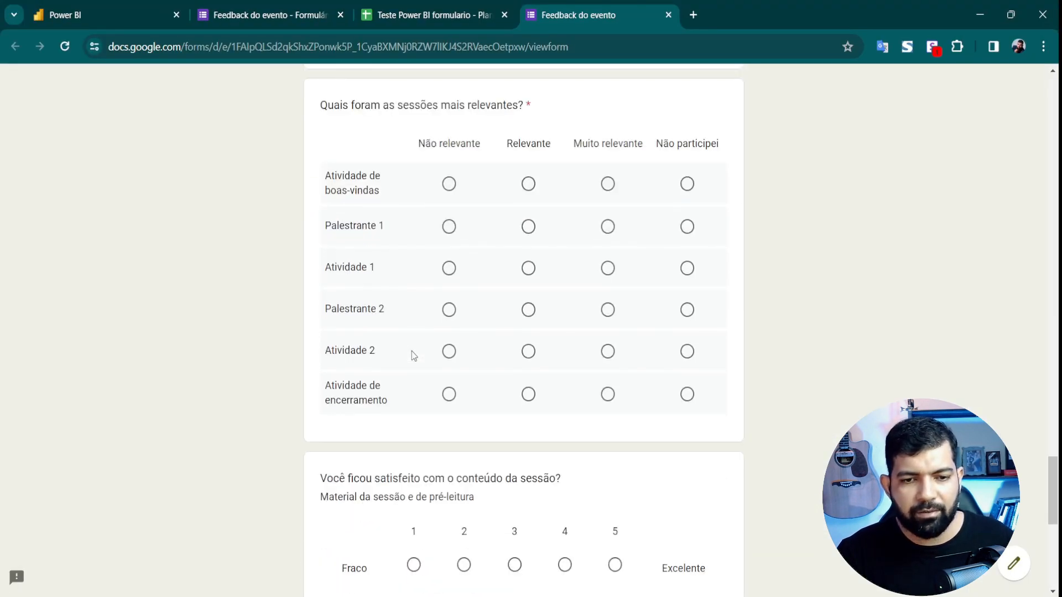
{"action": "scroll", "coordinate": [412, 354], "scroll_direction": "up", "scroll_amount": 3}
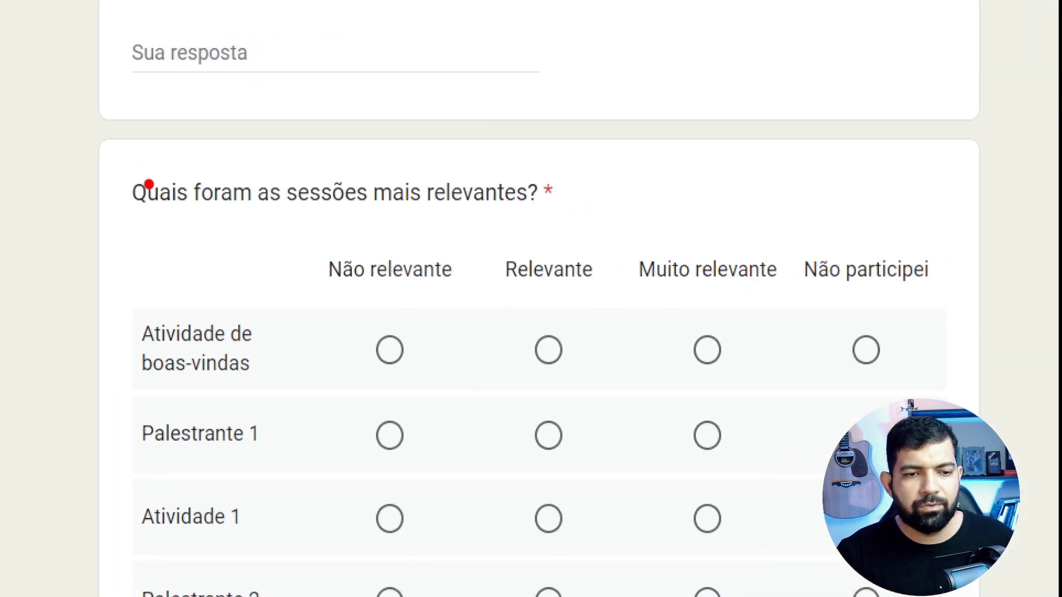
{"action": "mouse_move", "coordinate": [134, 157]}
{"action": "left_mouse_down"}
{"action": "mouse_move", "coordinate": [580, 254]}
{"action": "mouse_move", "coordinate": [628, 239]}
{"action": "left_mouse_up"}
{"action": "left_click_drag", "start_coordinate": [310, 250], "coordinate": [356, 272]}
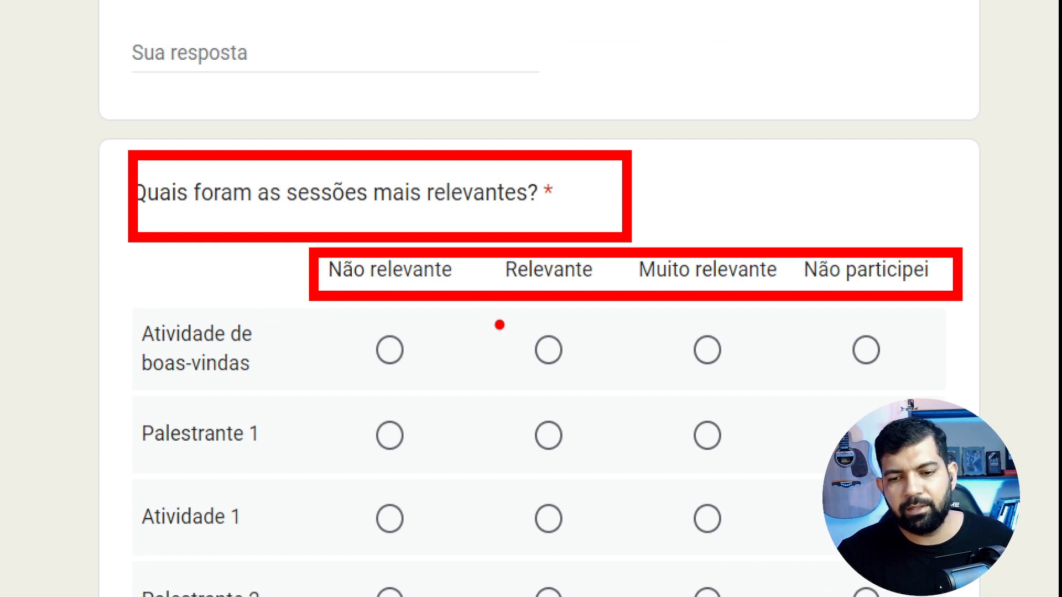
{"action": "left_click_drag", "start_coordinate": [107, 275], "coordinate": [287, 555]}
{"action": "mouse_move", "coordinate": [327, 327]}
{"action": "left_mouse_down"}
{"action": "mouse_move", "coordinate": [552, 386]}
{"action": "mouse_move", "coordinate": [962, 389]}
{"action": "left_mouse_up"}
{"action": "key", "text": "Escape"}
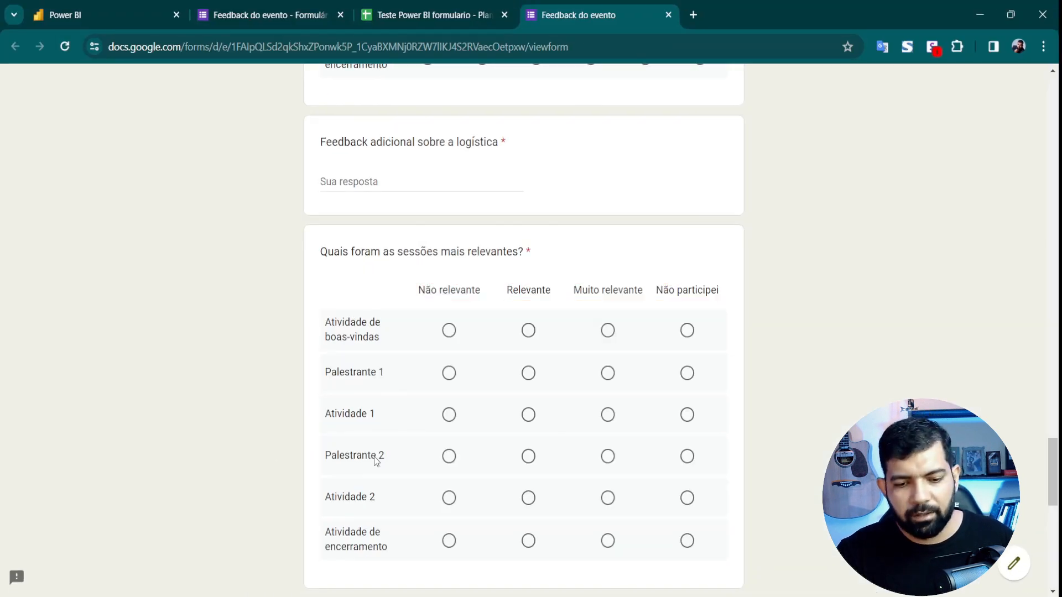
- Switch to the FormularioSolução Power Query Editor and duplicate the dSatisfação query
{"action": "left_click", "coordinate": [564, 587]}
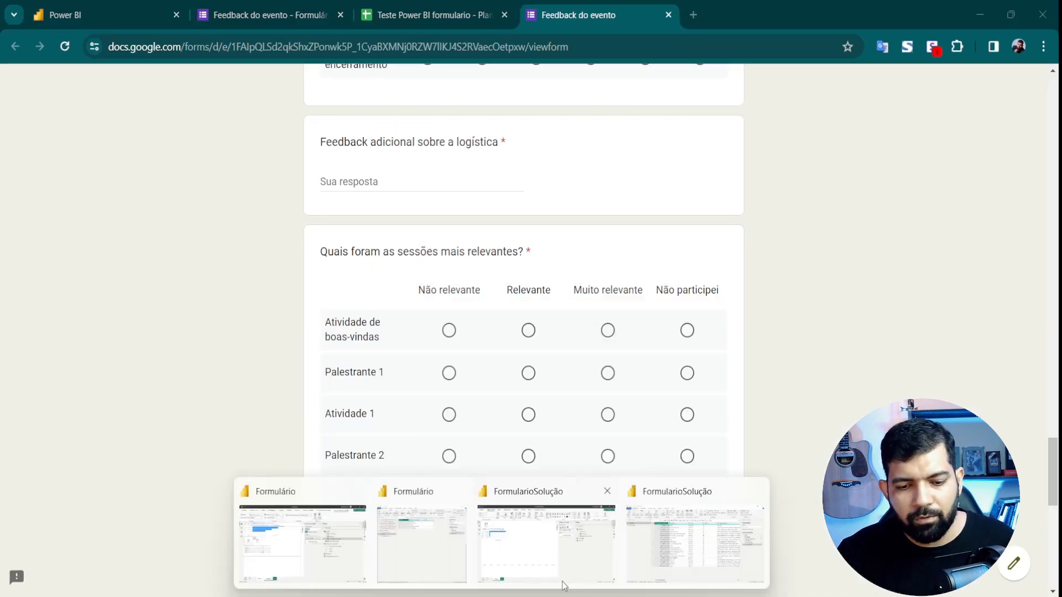
{"action": "left_click", "coordinate": [673, 565]}
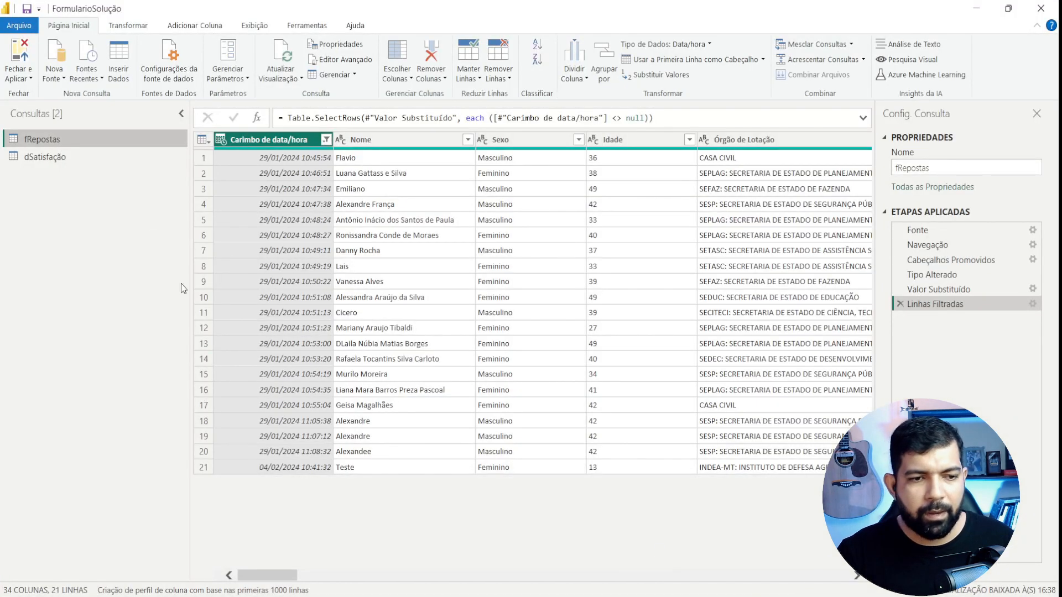
{"action": "left_click", "coordinate": [65, 158]}
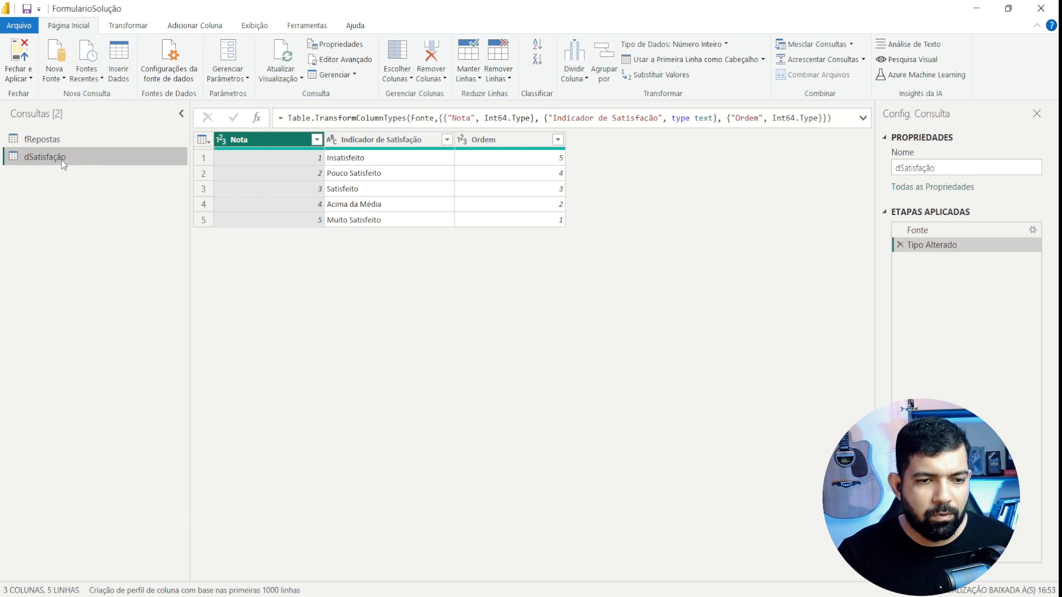
{"action": "right_click", "coordinate": [64, 164]}
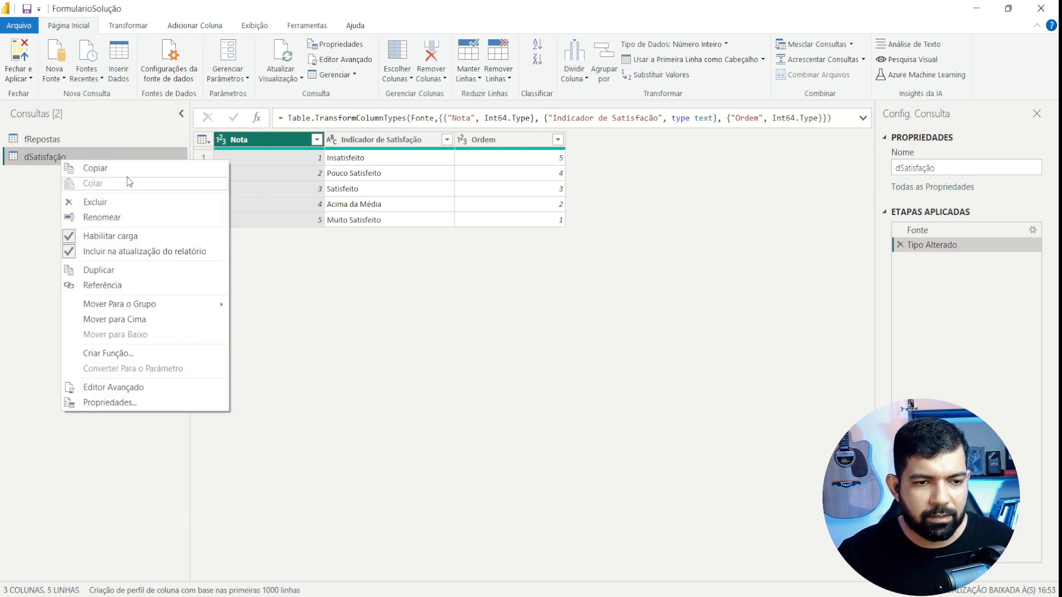
{"action": "left_click", "coordinate": [127, 269]}
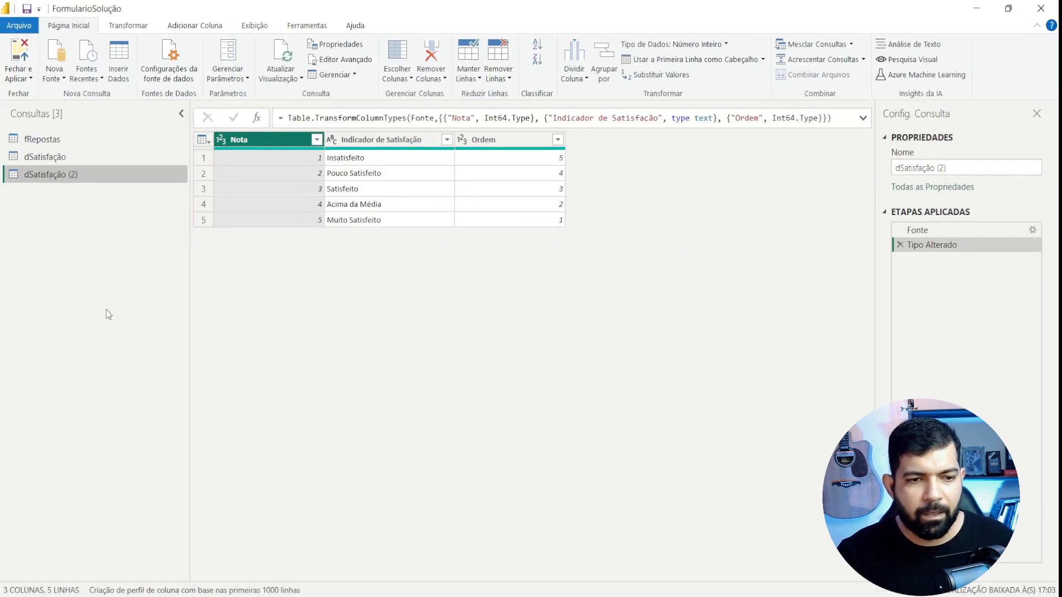
- Rename the duplicated satisfaction query as dLogAcomodação
{"action": "double_click", "coordinate": [69, 175]}
{"action": "left_click", "coordinate": [97, 173]}
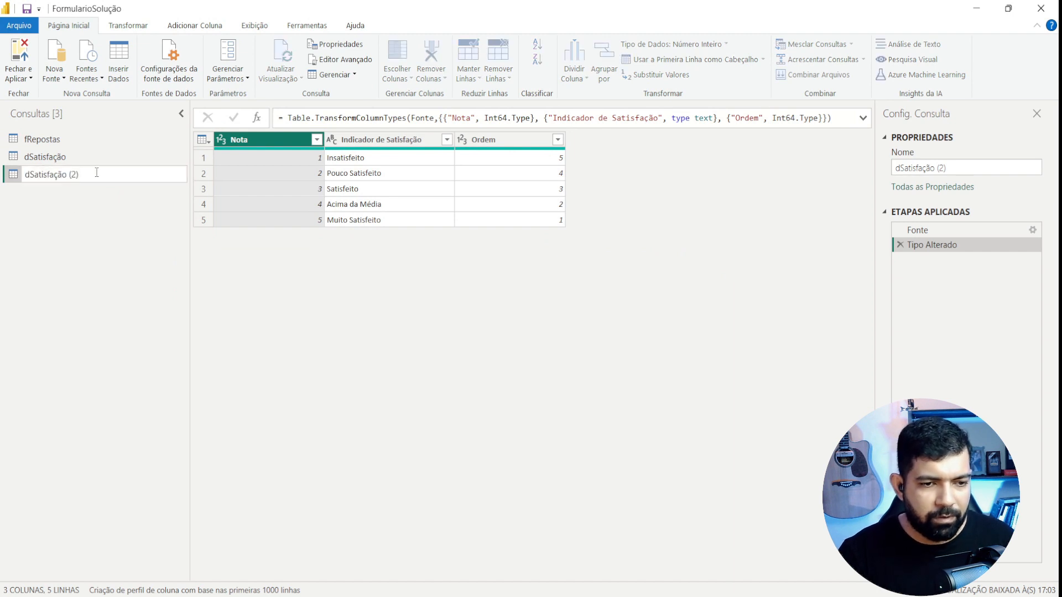
{"action": "key", "text": "BackSpace"}
{"action": "key", "text": "BackSpace"}
{"action": "key", "text": "BackSpace"}
{"action": "key", "text": "BackSpace"}
{"action": "key", "text": "BackSpace"}
{"action": "key", "text": "BackSpace"}
{"action": "key", "text": "BackSpace"}
{"action": "key", "text": "BackSpace"}
{"action": "key", "text": "BackSpace"}
{"action": "key", "text": "BackSpace"}
{"action": "key", "text": "BackSpace"}
{"action": "key", "text": "BackSpace"}
{"action": "key", "text": "BackSpace"}
{"action": "key", "text": "BackSpace"}
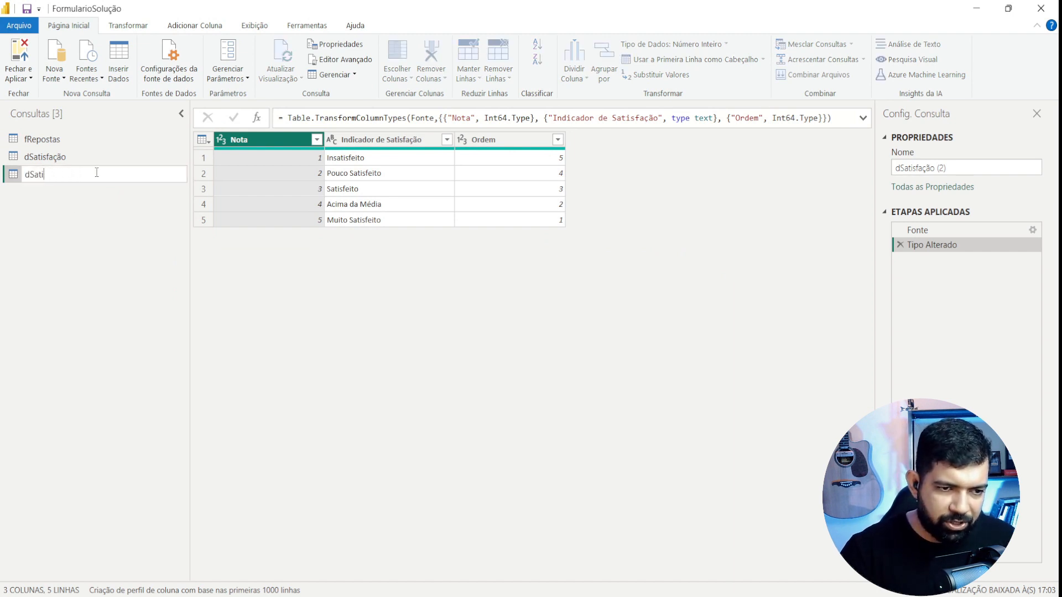
{"action": "type", "text": "LogAcomodação"}
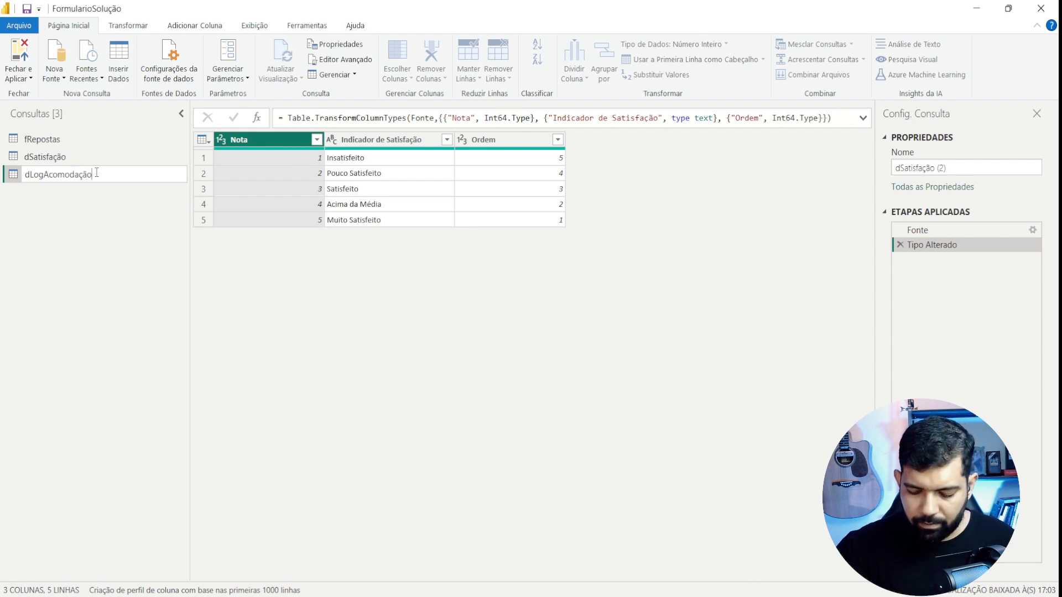
{"action": "key", "text": "Return"}
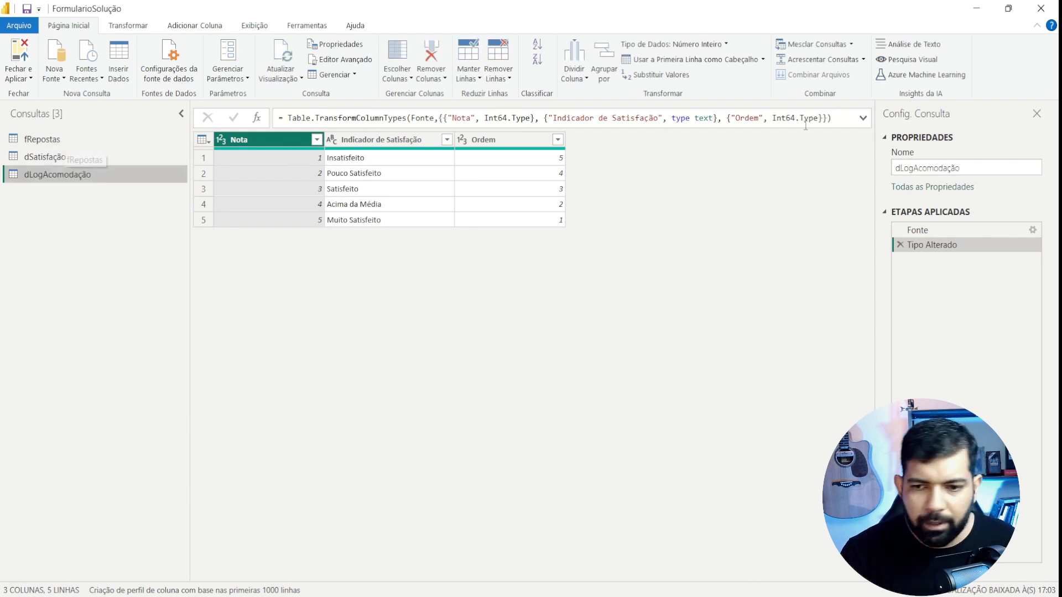
- Correct the spelling of the responses query's name to fRespostas
{"action": "double_click", "coordinate": [72, 139]}
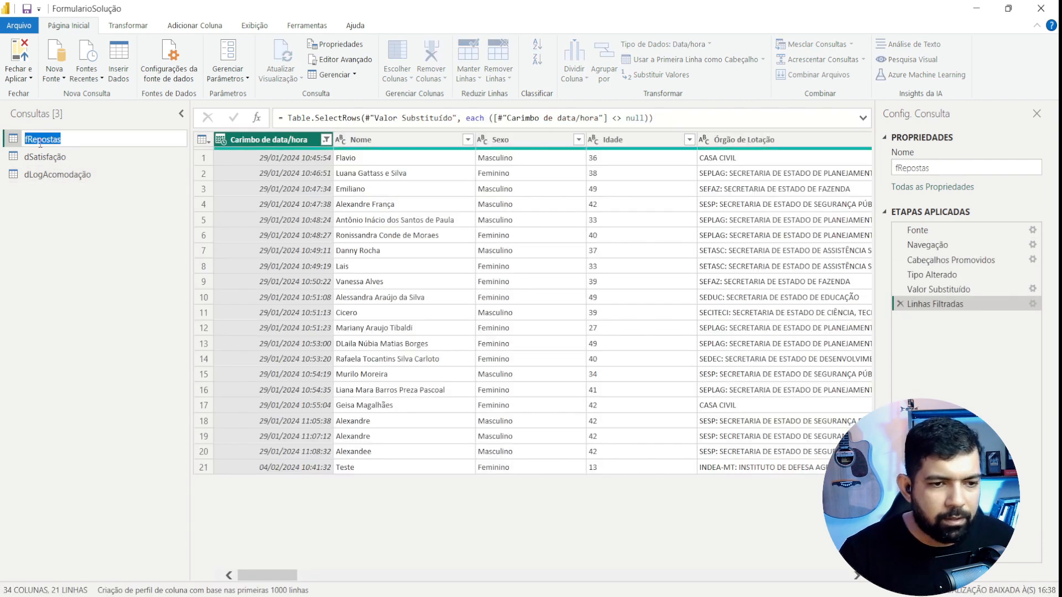
{"action": "left_click", "coordinate": [37, 139]}
{"action": "type", "text": "s"}
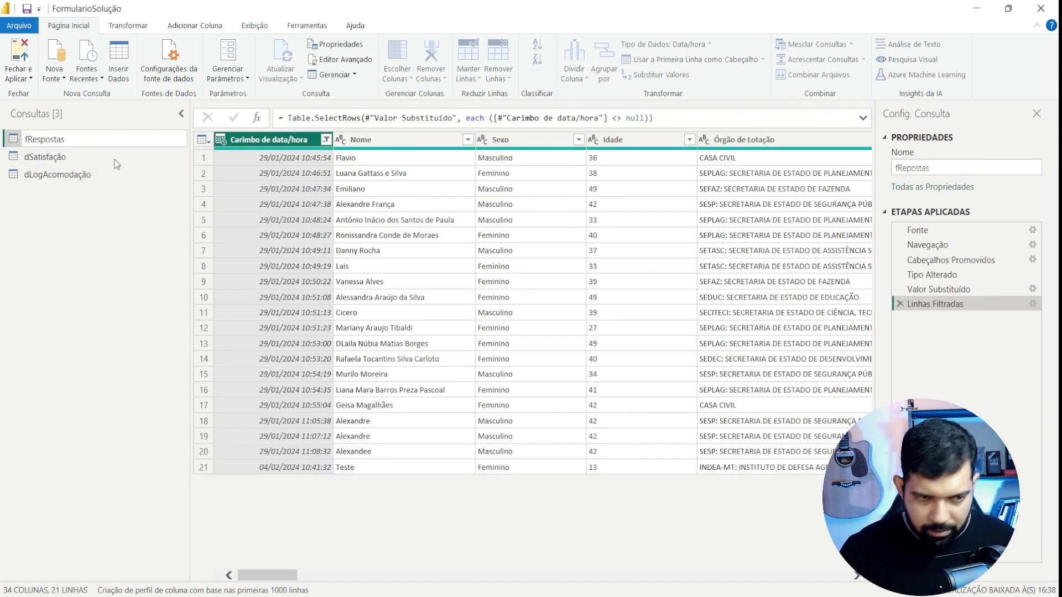
{"action": "key", "text": "Return"}
- Open the manually entered table behind the Fonte step of the dLogAcomodação query for editing
{"action": "left_click", "coordinate": [101, 174]}
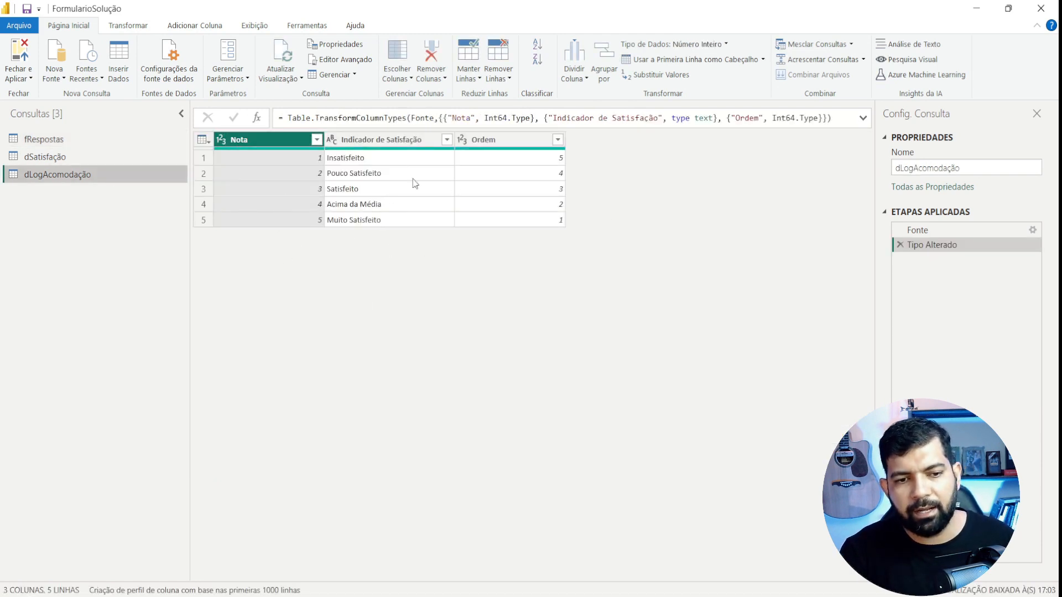
{"action": "key", "text": "alt+Tab"}
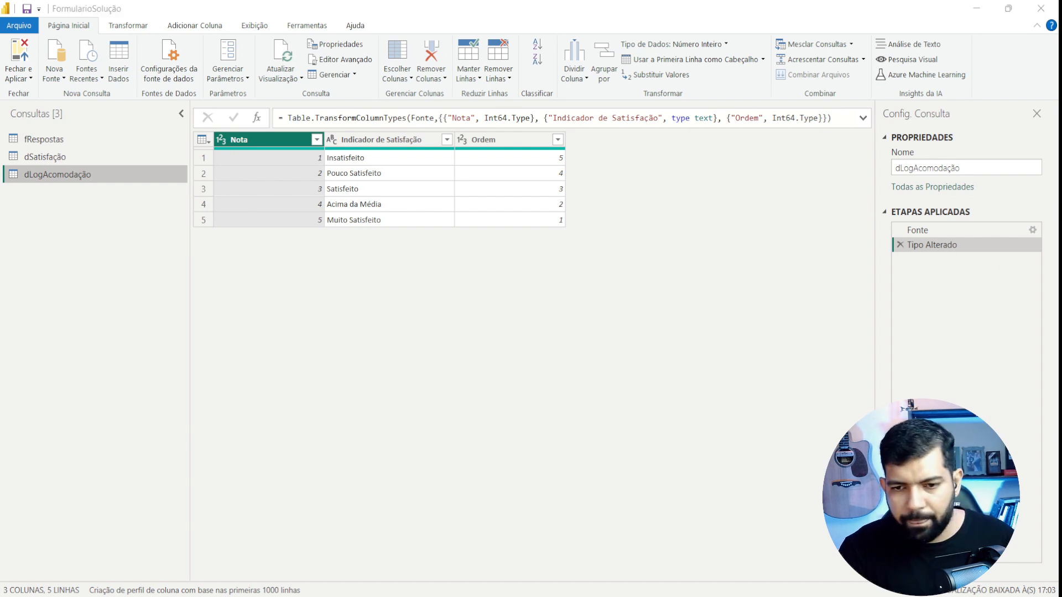
{"action": "left_click", "coordinate": [1040, 273]}
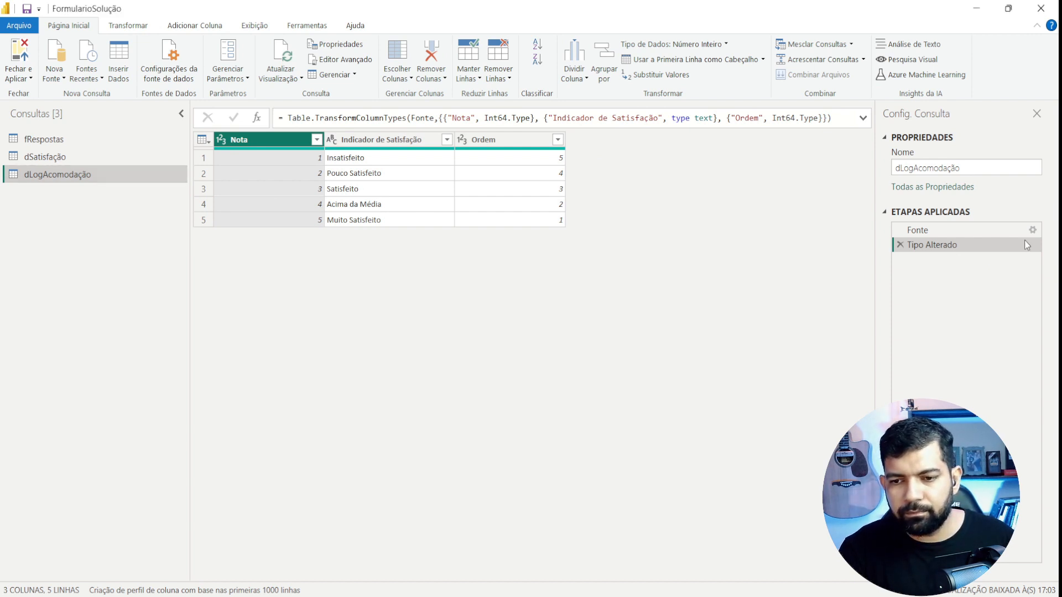
{"action": "key", "text": "ctrl+1"}
{"action": "left_click", "coordinate": [996, 236]}
{"action": "left_click_drag", "start_coordinate": [973, 194], "coordinate": [1038, 243]}
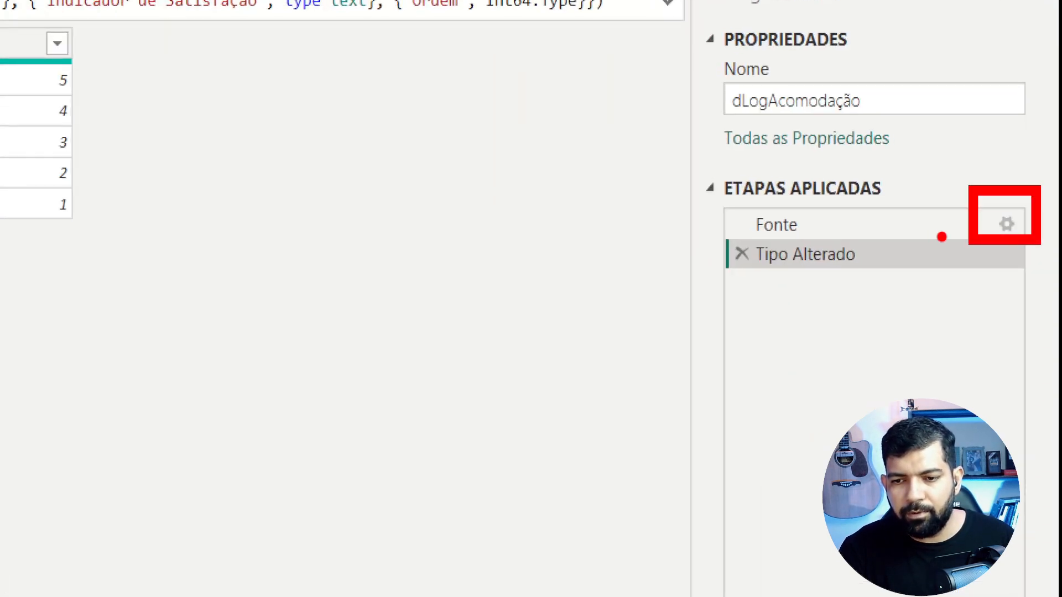
{"action": "left_click", "coordinate": [1038, 234]}
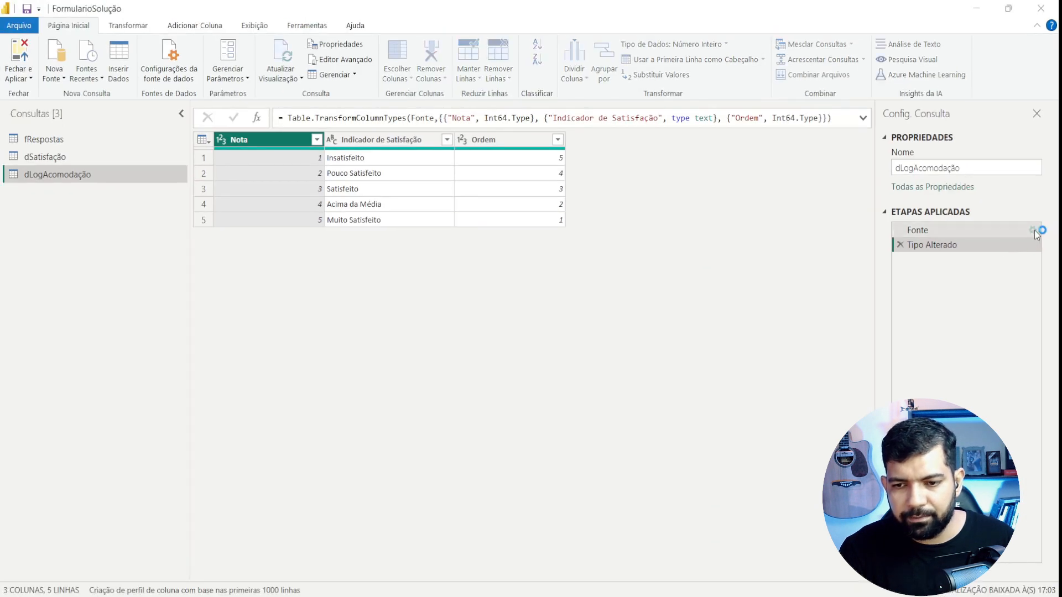
{"action": "left_click", "coordinate": [1032, 231]}
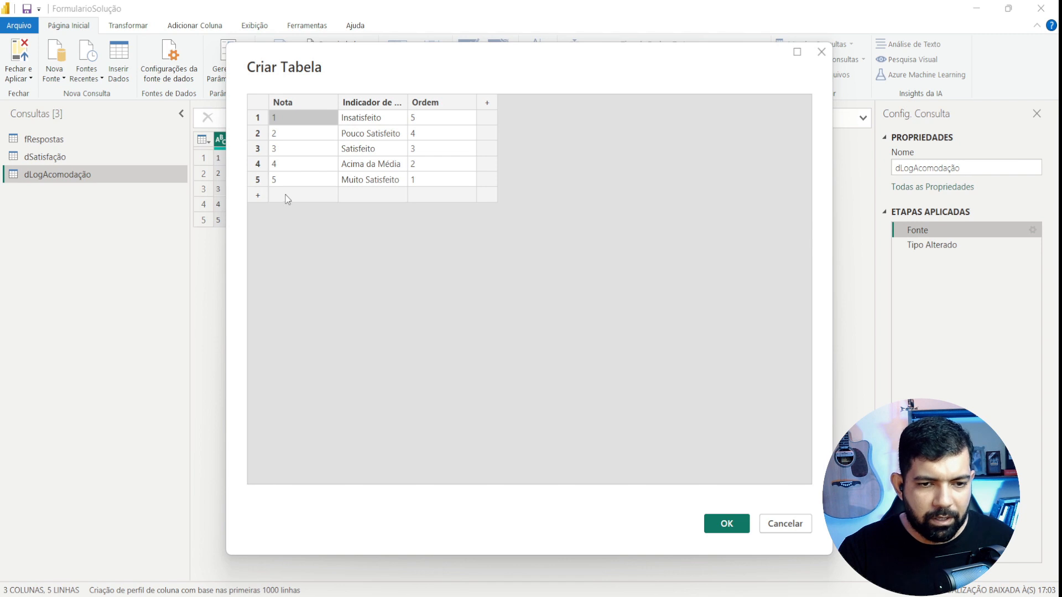
- Add a sixth row to the dLogAcomodação table with Nota N/A, indicator Não Se Aplica and Ordem 0
{"action": "left_click", "coordinate": [303, 198]}
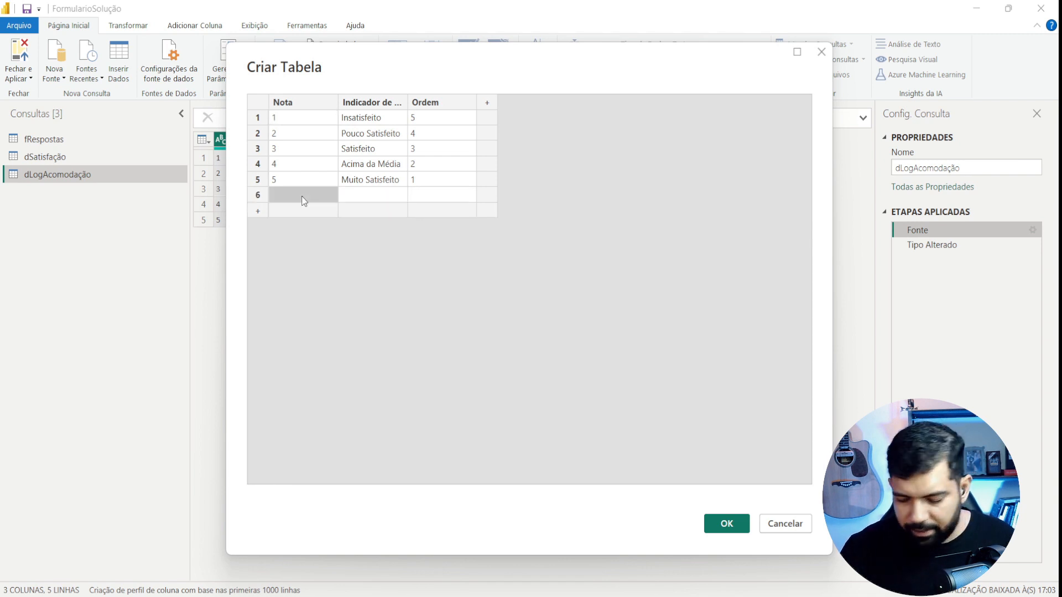
{"action": "type", "text": "N/A"}
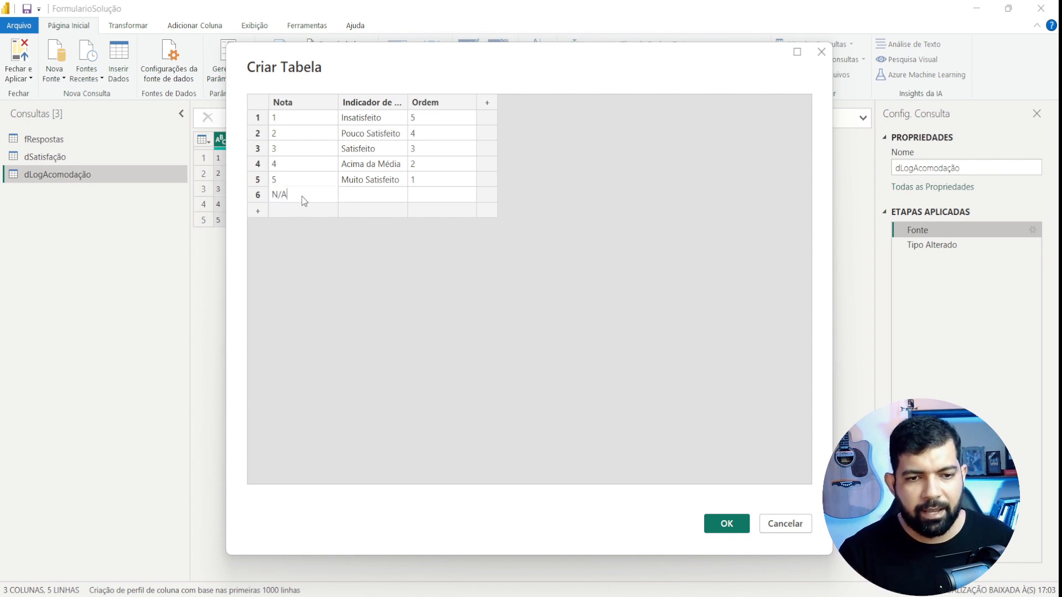
{"action": "left_click", "coordinate": [373, 200]}
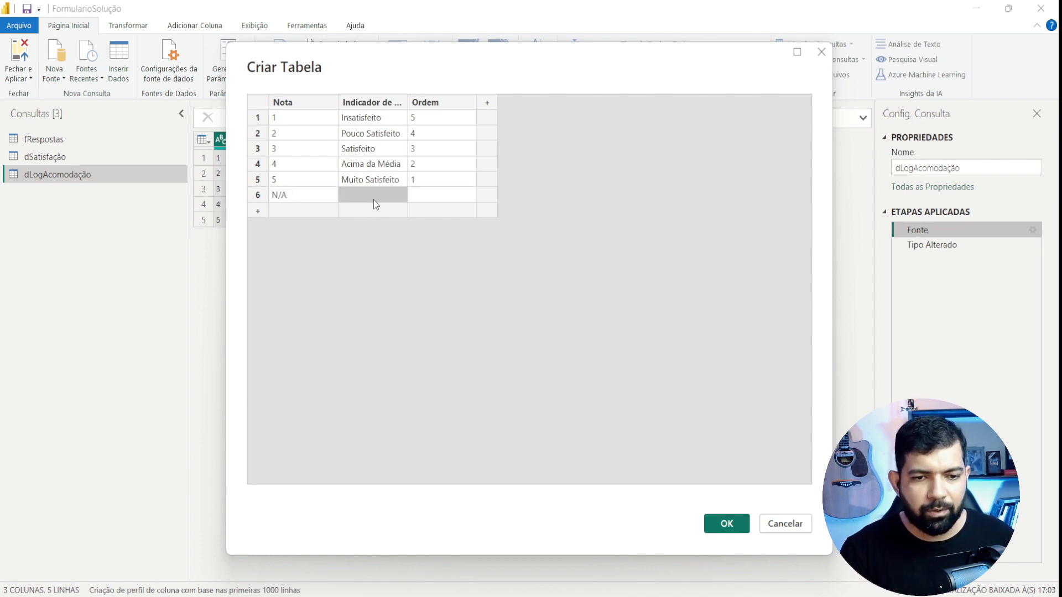
{"action": "left_click", "coordinate": [373, 200]}
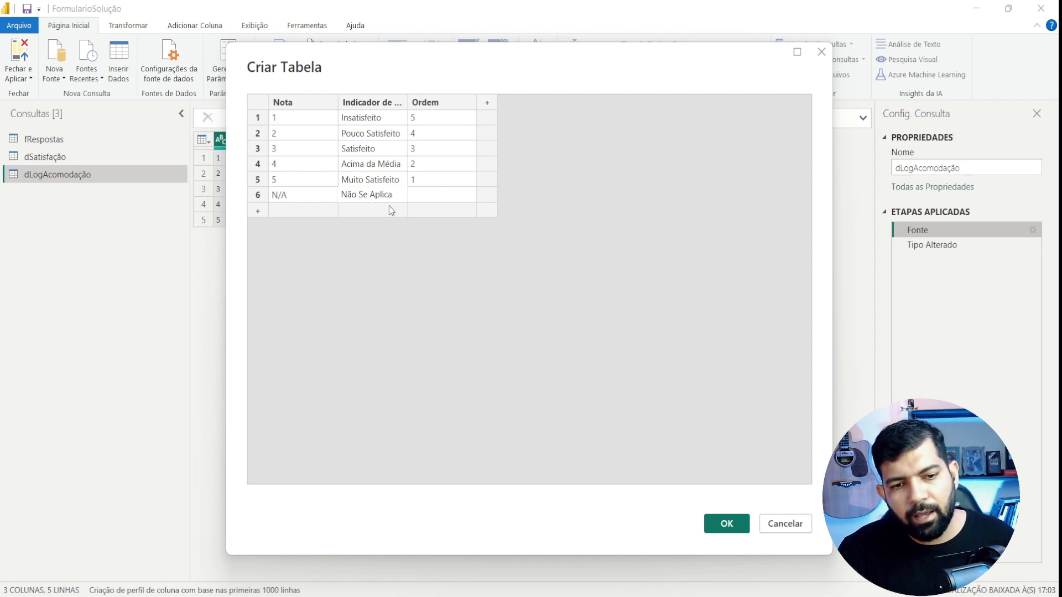
{"action": "left_click", "coordinate": [448, 196]}
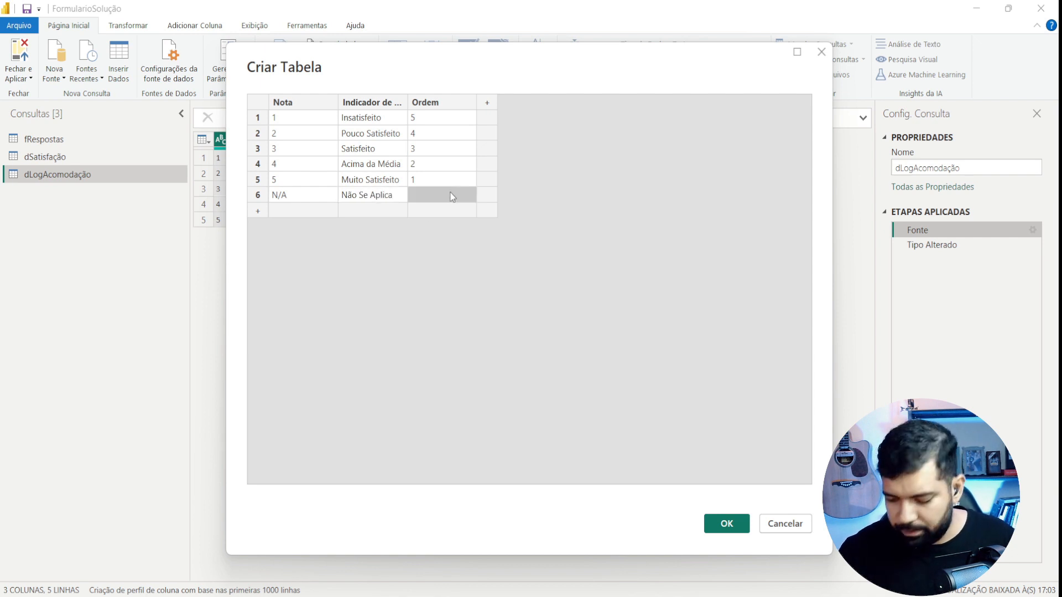
{"action": "type", "text": "0"}
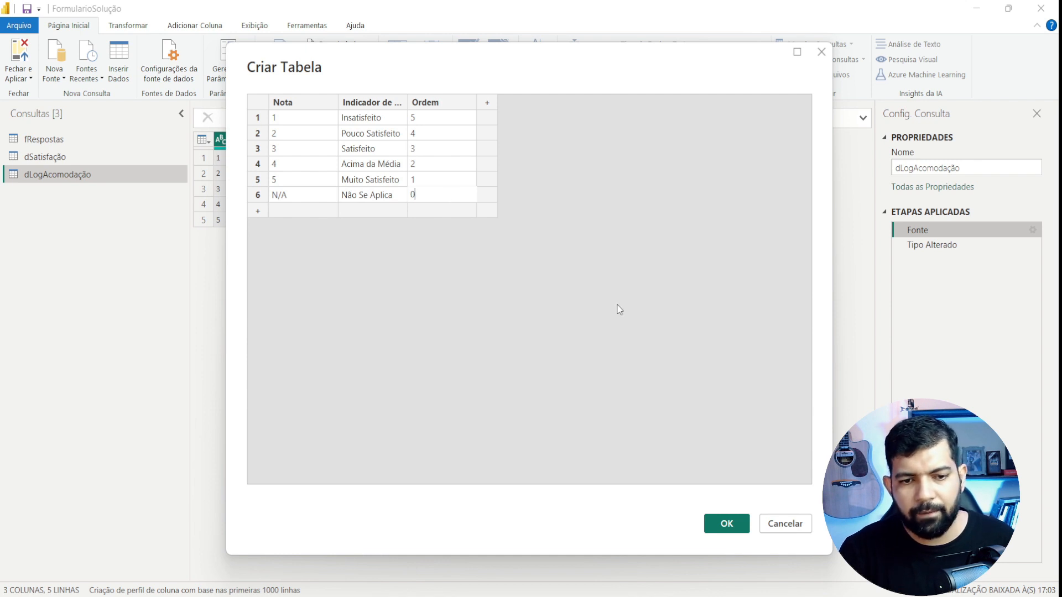
{"action": "left_click", "coordinate": [722, 522]}
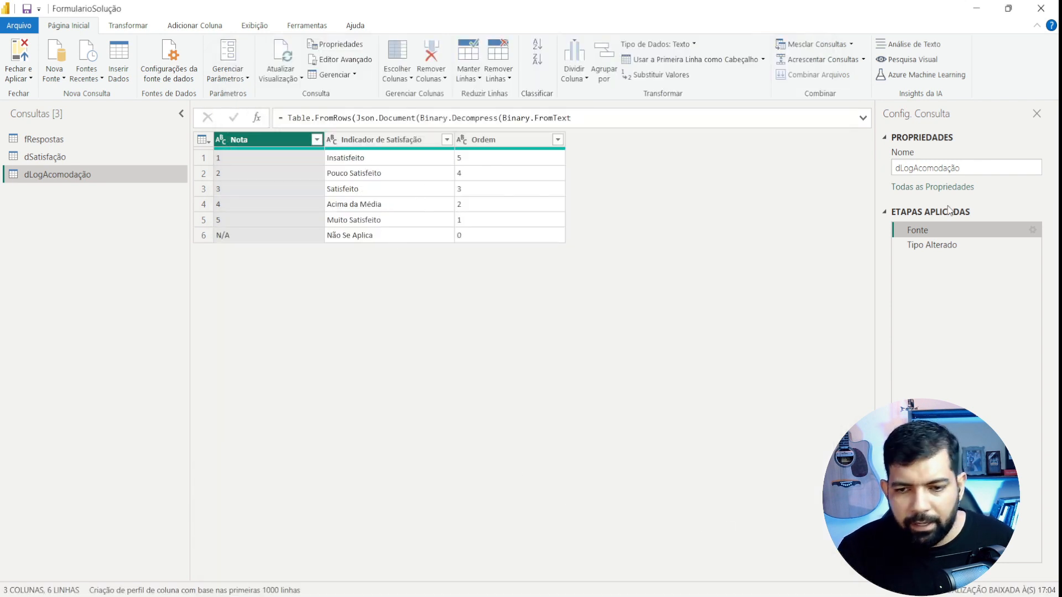
- Set the Ordem value of the N/A row in the dLogAcomodação source table to 6
{"action": "left_click", "coordinate": [1033, 230]}
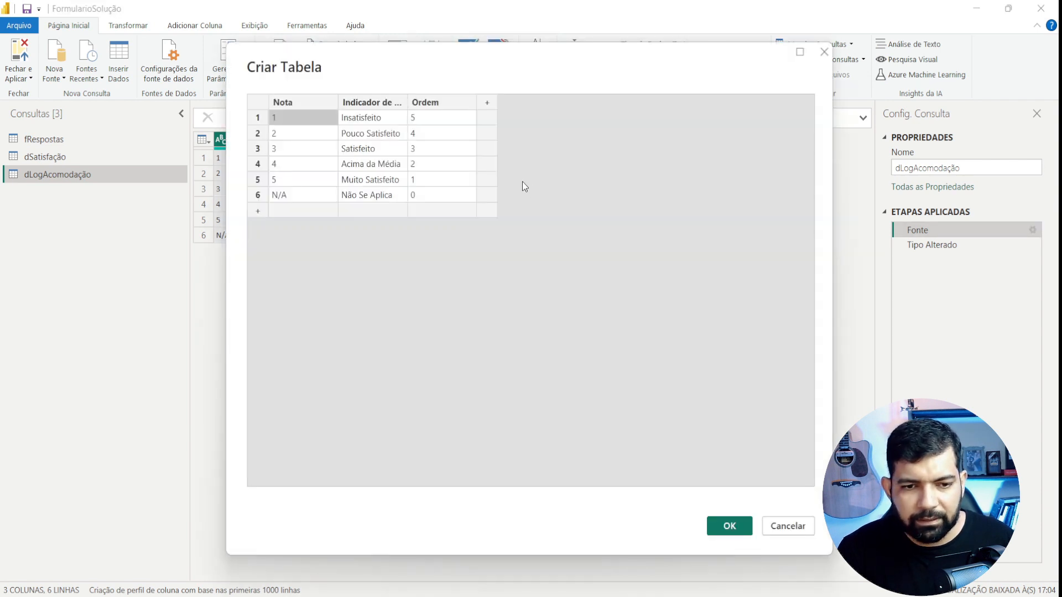
{"action": "left_click", "coordinate": [440, 196]}
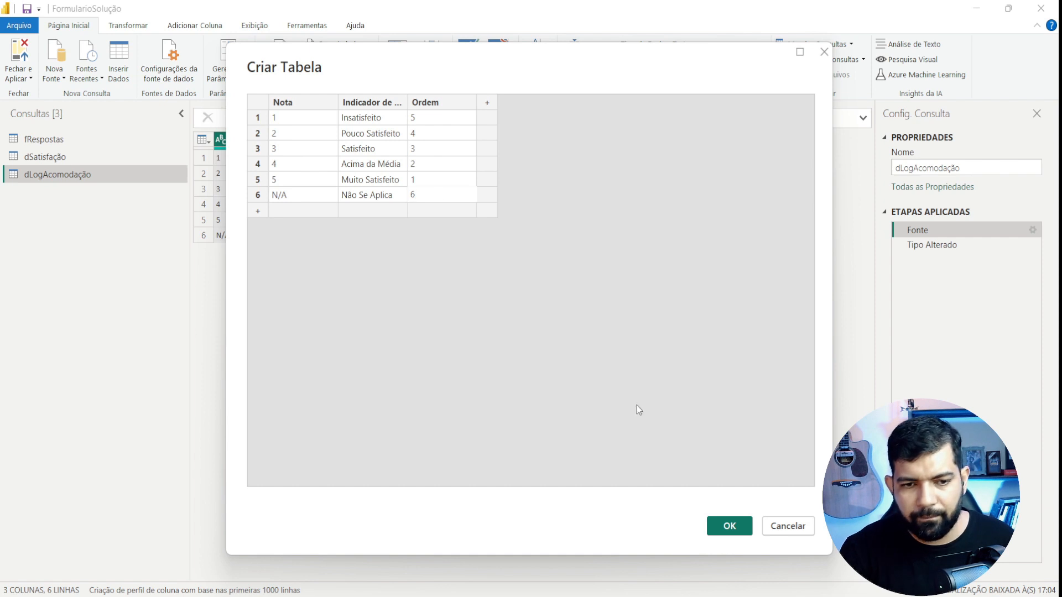
{"action": "left_click", "coordinate": [722, 526]}
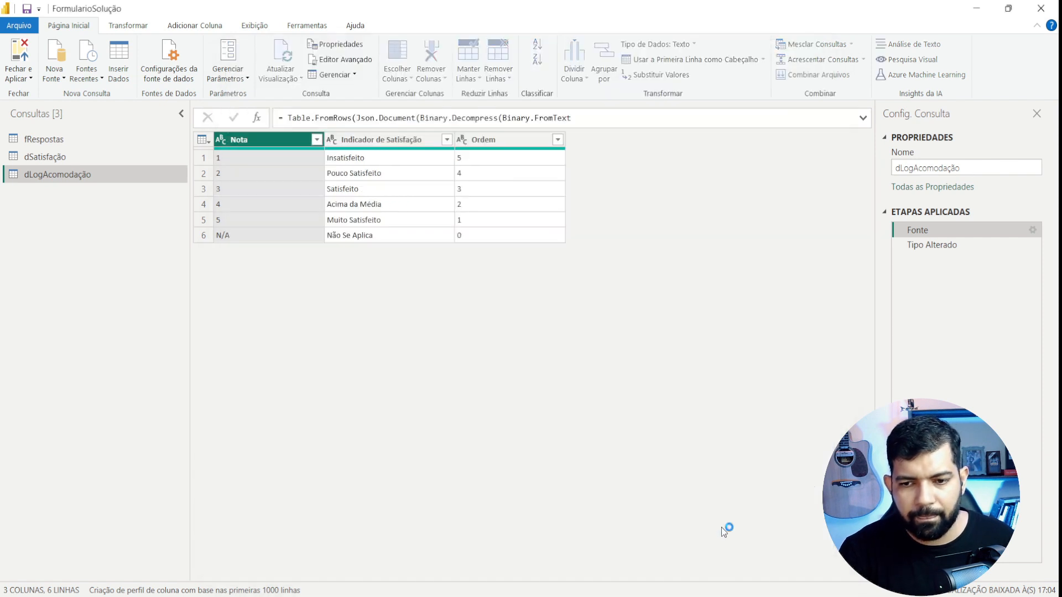
- Change the Nota column's data type to Texto in the Tipo Alterado step, replacing the existing conversion
{"action": "left_click", "coordinate": [951, 248]}
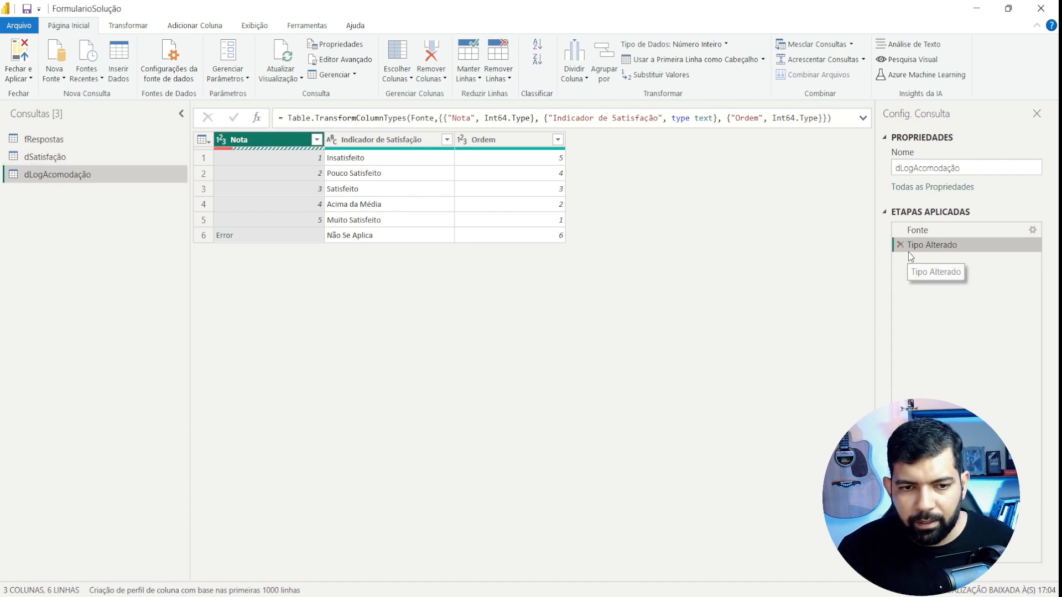
{"action": "left_click", "coordinate": [222, 139]}
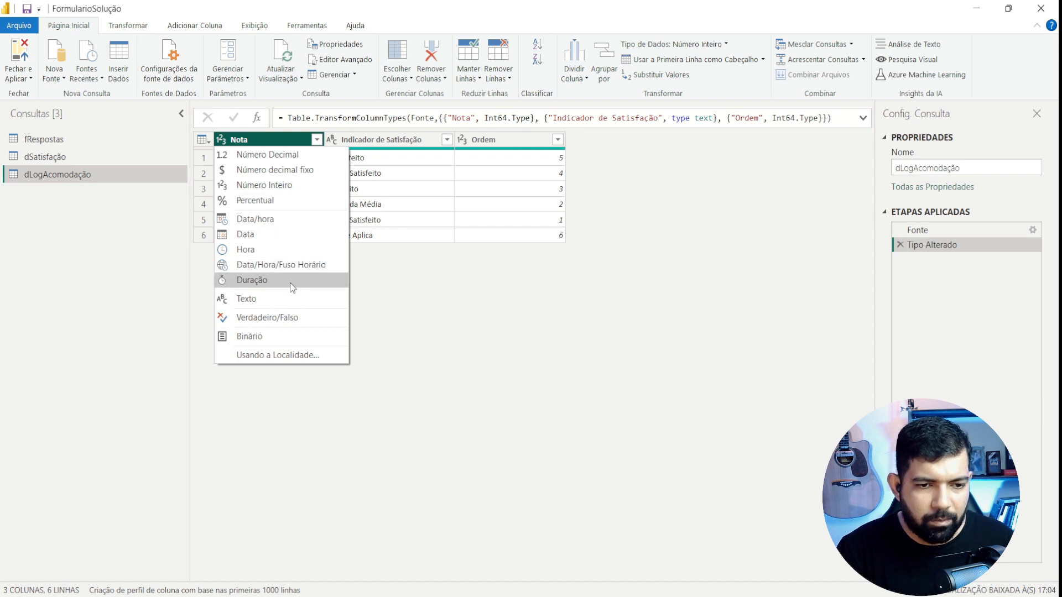
{"action": "left_click", "coordinate": [490, 301]}
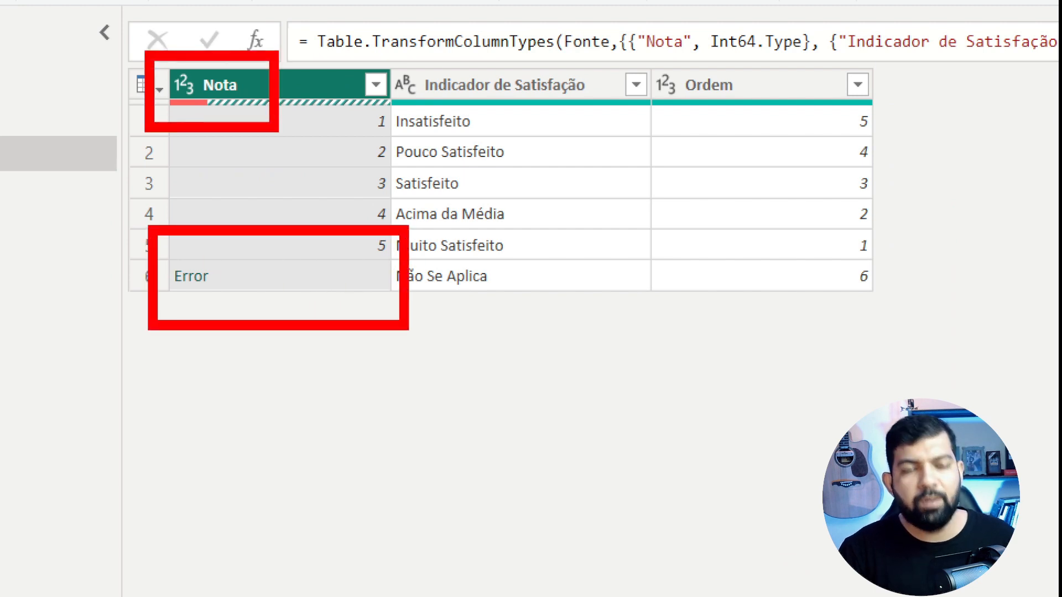
{"action": "key", "text": "Escape"}
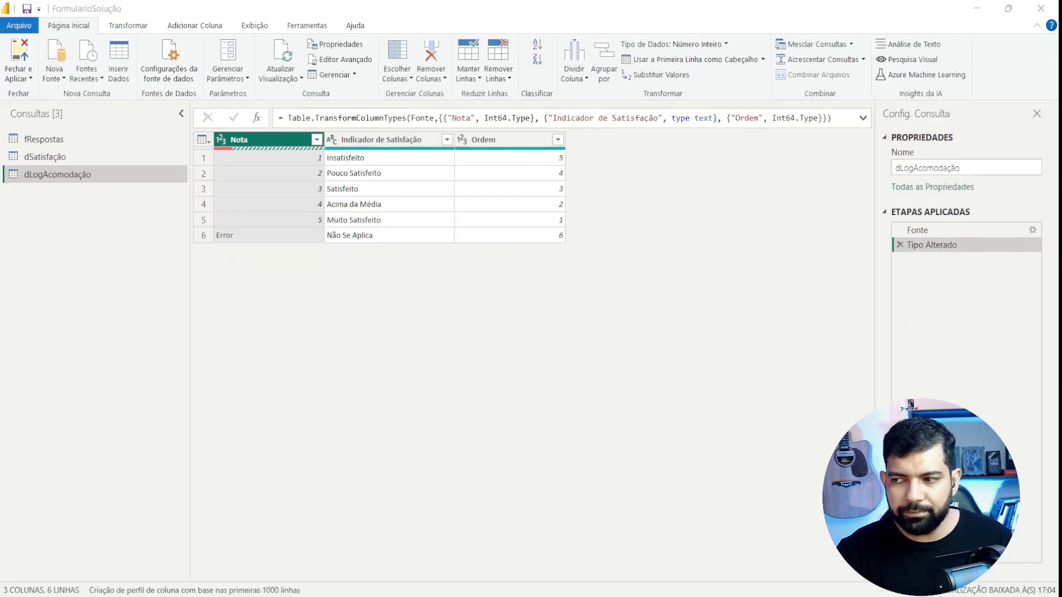
{"action": "key", "text": "super"}
{"action": "left_click", "coordinate": [264, 334]}
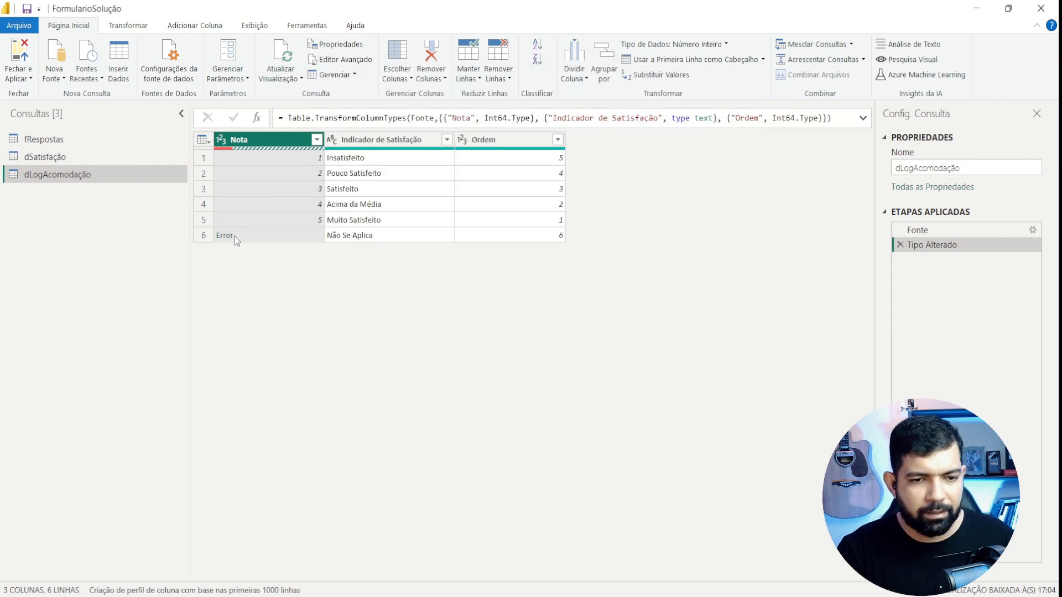
{"action": "left_click", "coordinate": [222, 145]}
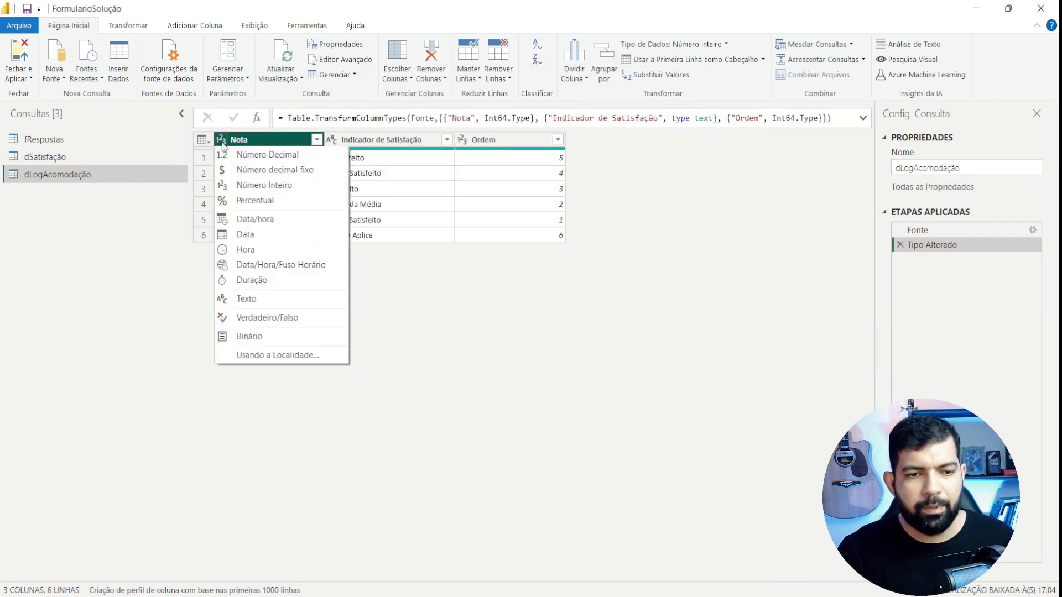
{"action": "left_click", "coordinate": [281, 296]}
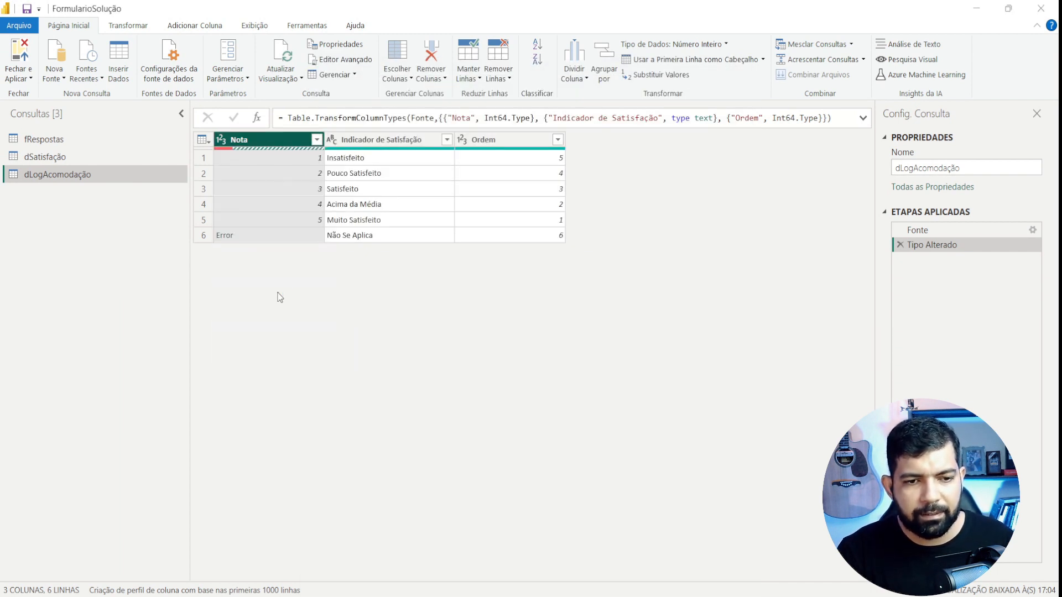
{"action": "left_click", "coordinate": [526, 338]}
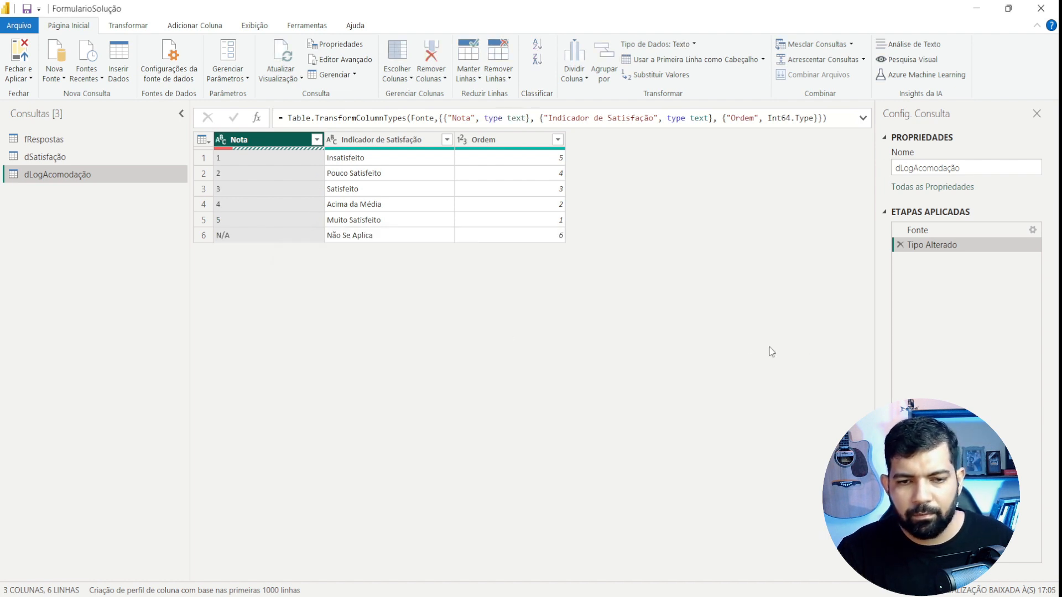
{"action": "left_click", "coordinate": [967, 227]}
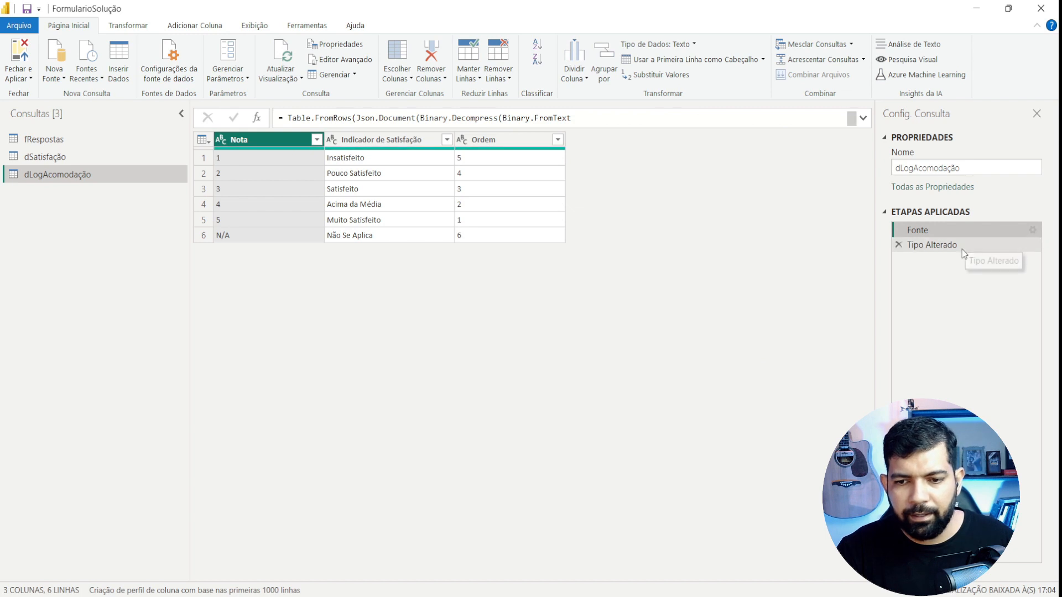
{"action": "left_click", "coordinate": [962, 251]}
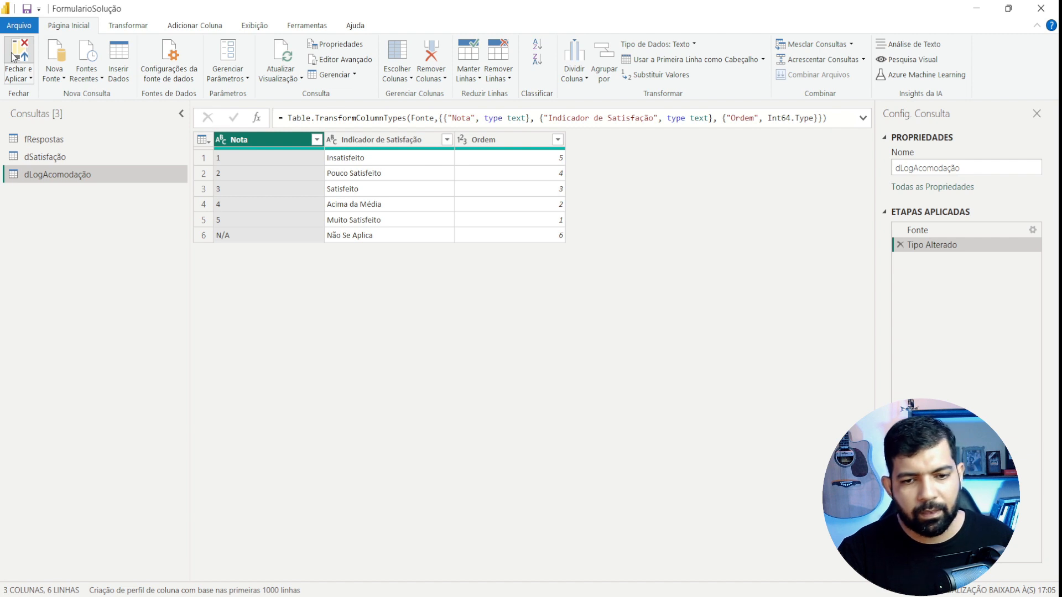
- Apply the query changes and arrange the model diagram with dLogAcomodação beside dSatisfação and fRespostas lower down
{"action": "key", "text": "alt+Tab"}
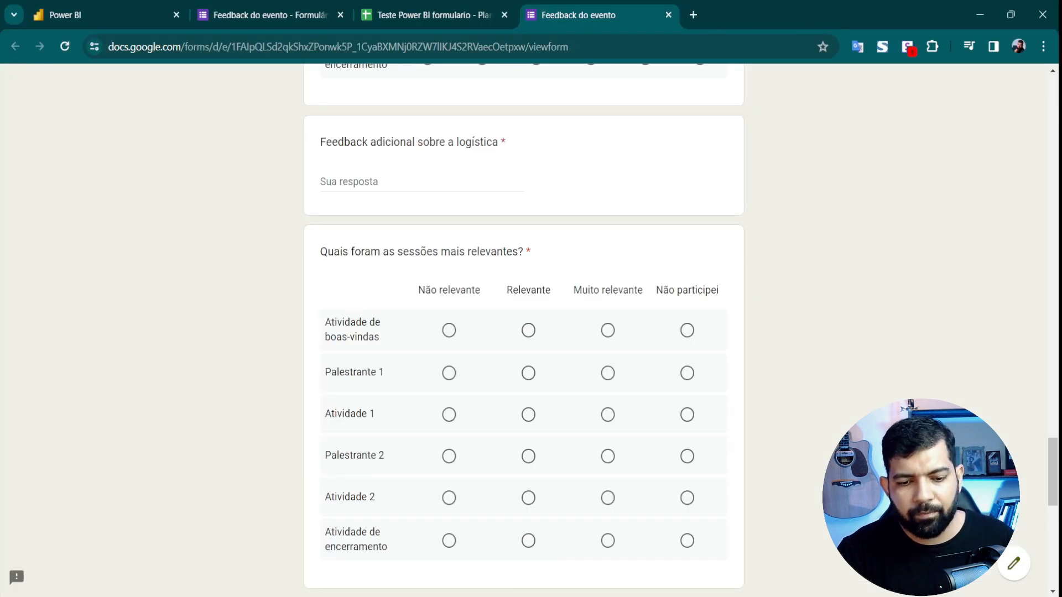
{"action": "key", "text": "alt+Tab"}
{"action": "scroll", "coordinate": [570, 535], "scroll_direction": "right", "scroll_amount": 3}
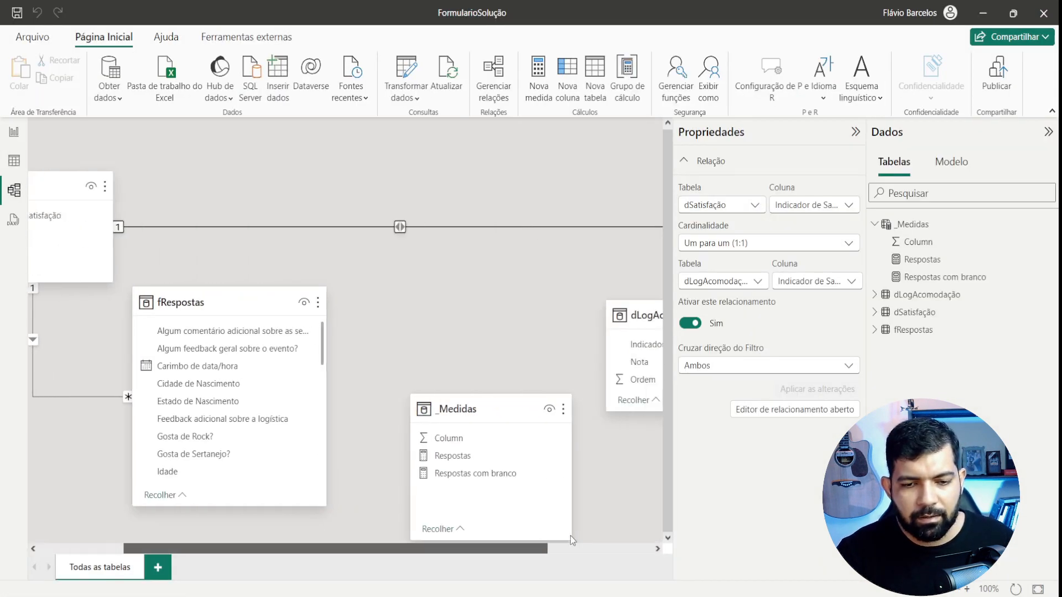
{"action": "scroll", "coordinate": [570, 535], "scroll_direction": "right", "scroll_amount": 3}
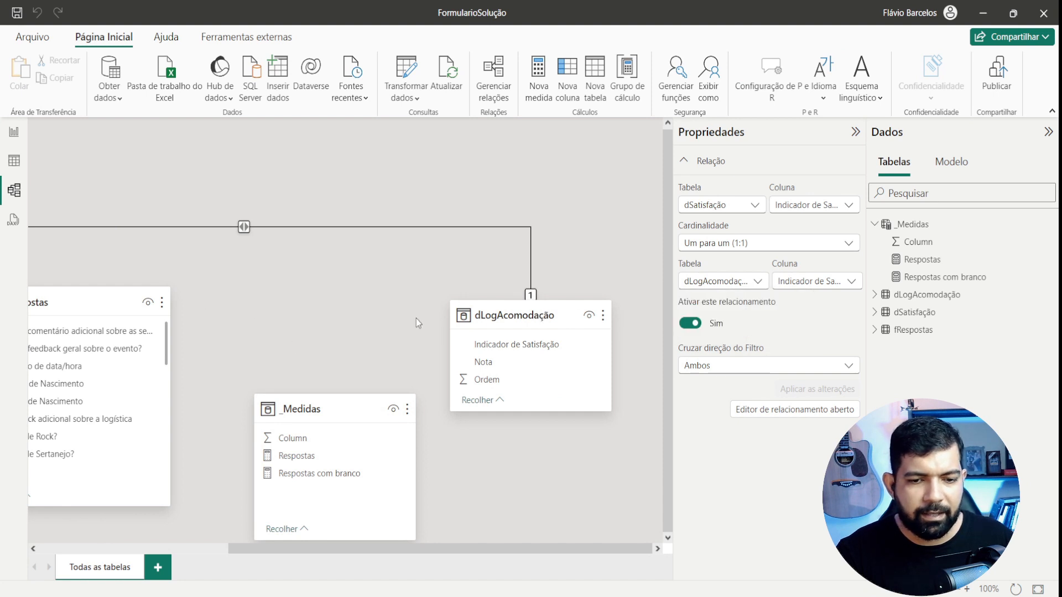
{"action": "left_click_drag", "start_coordinate": [514, 316], "coordinate": [367, 151]}
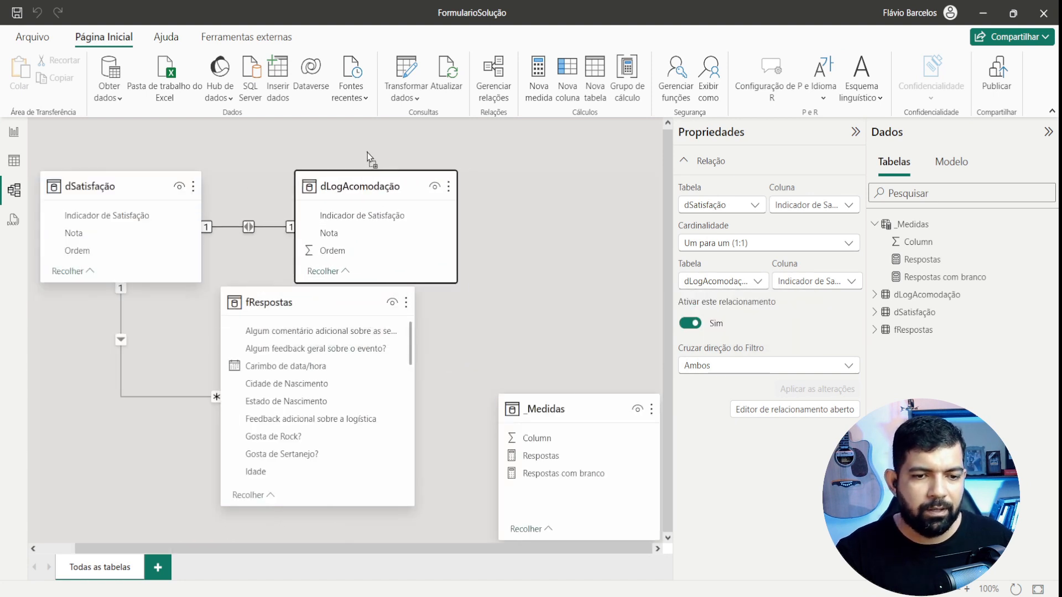
{"action": "left_click_drag", "start_coordinate": [315, 297], "coordinate": [325, 336]}
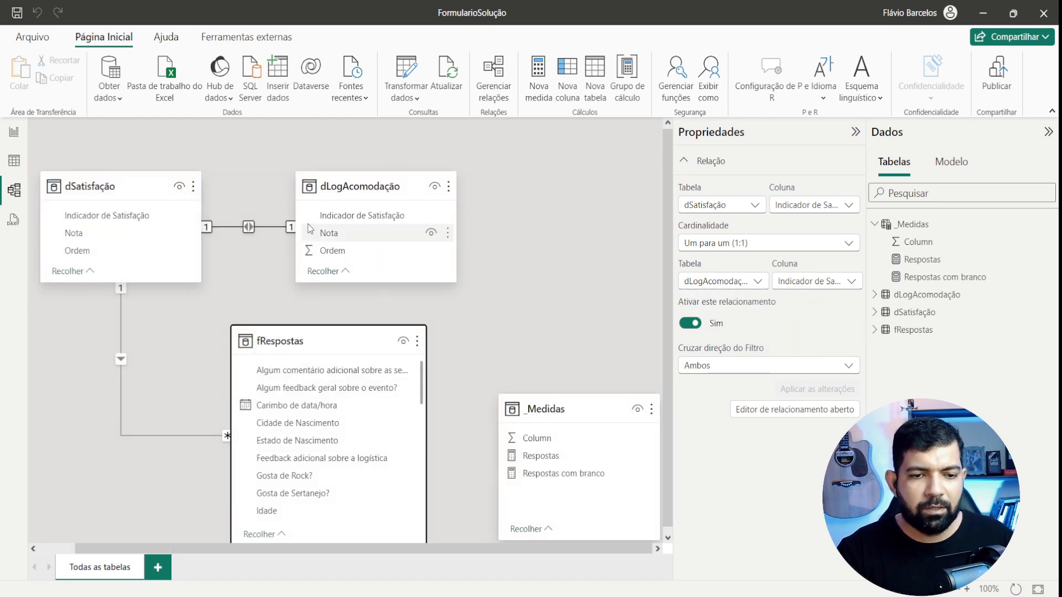
- Delete the relationship between the dSatisfação and dLogAcomodação tables
{"action": "right_click", "coordinate": [249, 229]}
{"action": "left_click", "coordinate": [262, 239]}
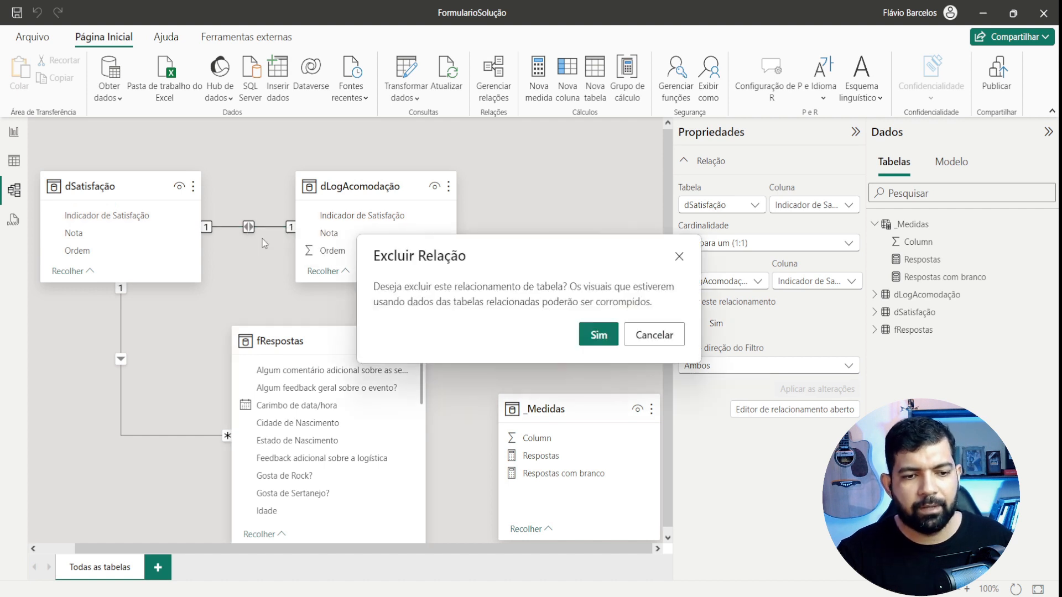
{"action": "left_click", "coordinate": [598, 336]}
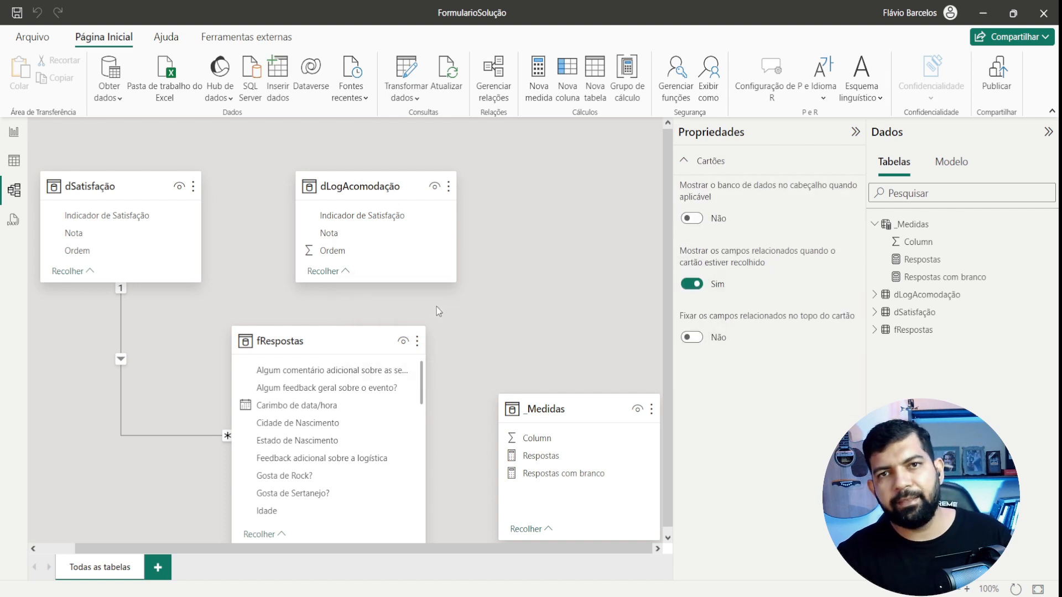
- Move the _Medidas card out of the way and widen the fRespostas card so its question names are fully readable
{"action": "scroll", "coordinate": [360, 412], "scroll_direction": "down", "scroll_amount": 2}
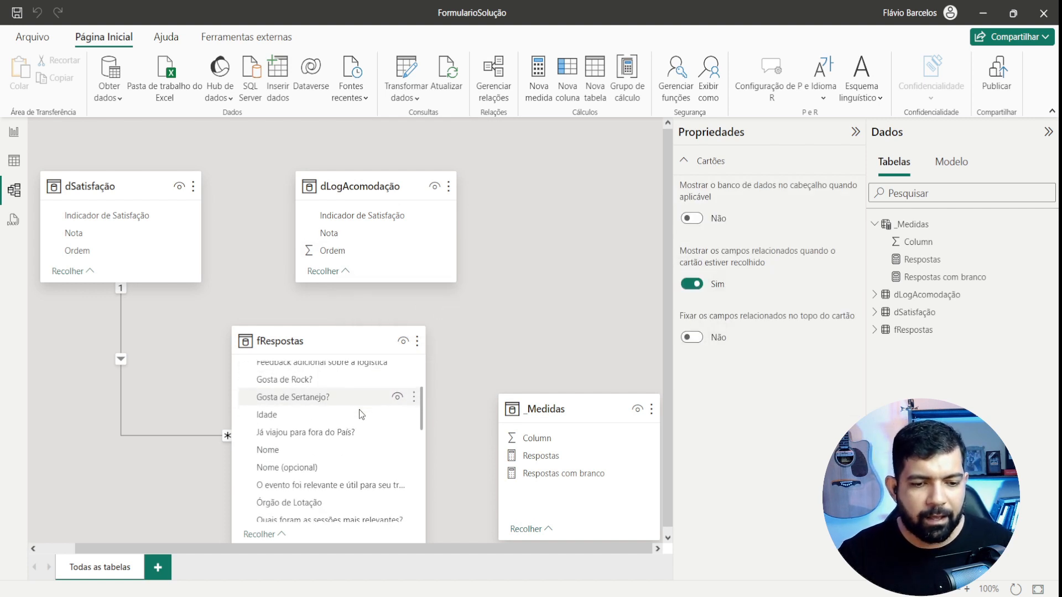
{"action": "scroll", "coordinate": [359, 413], "scroll_direction": "down", "scroll_amount": 3}
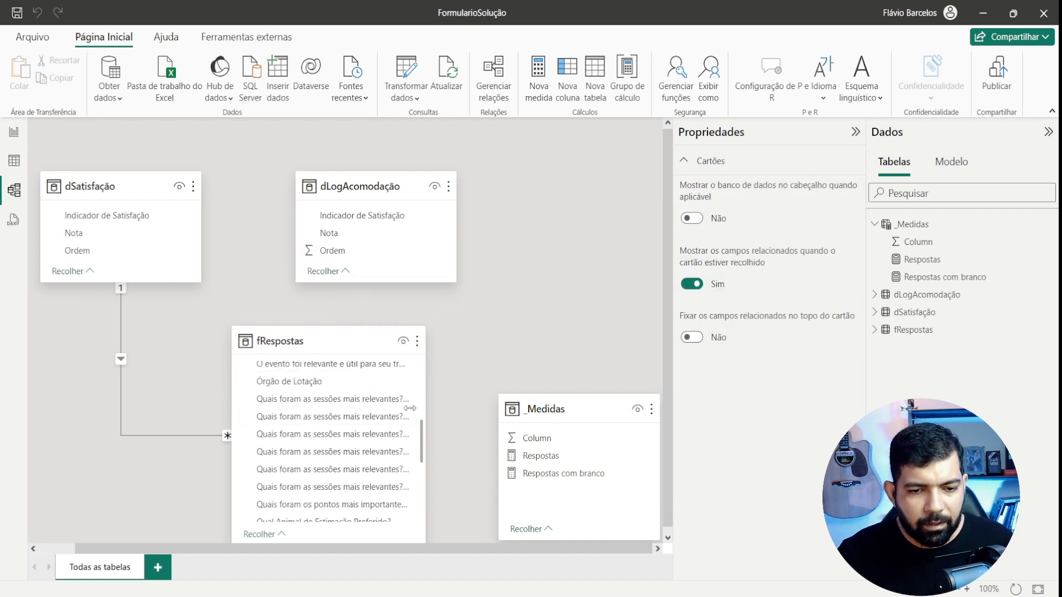
{"action": "left_click_drag", "start_coordinate": [426, 451], "coordinate": [491, 447]}
{"action": "left_click_drag", "start_coordinate": [541, 409], "coordinate": [629, 405]}
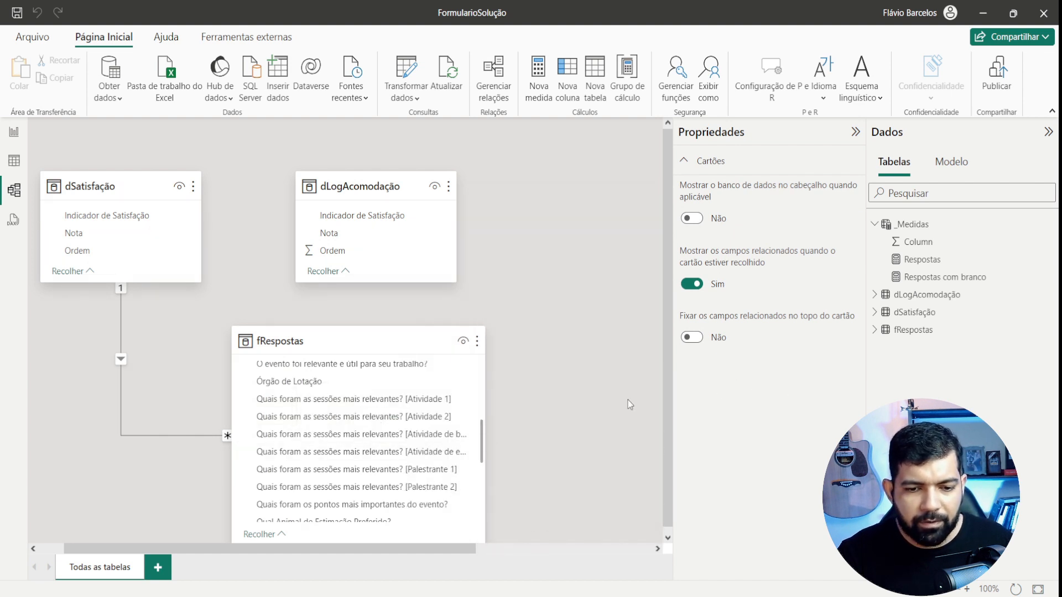
{"action": "scroll", "coordinate": [407, 439], "scroll_direction": "down", "scroll_amount": 1}
{"action": "scroll", "coordinate": [407, 438], "scroll_direction": "up", "scroll_amount": 3}
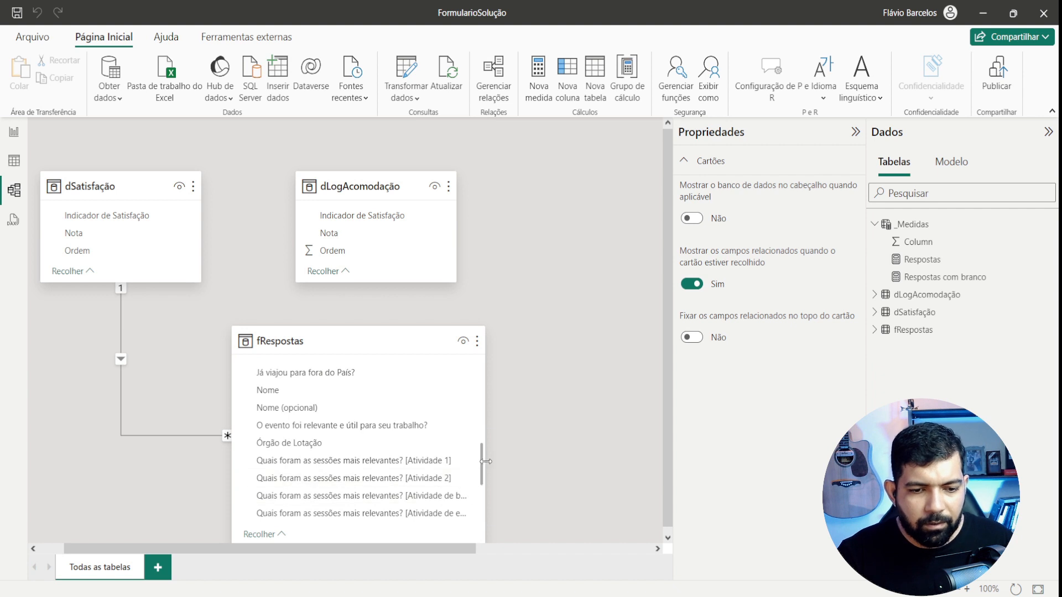
{"action": "left_click_drag", "start_coordinate": [486, 457], "coordinate": [597, 457]}
{"action": "scroll", "coordinate": [404, 460], "scroll_direction": "down", "scroll_amount": 3}
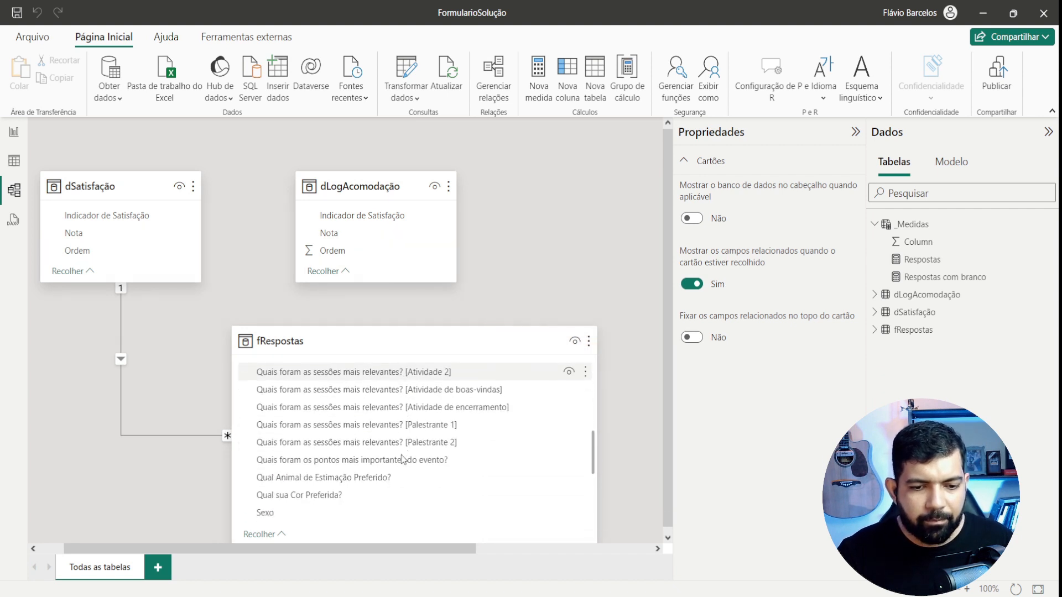
{"action": "scroll", "coordinate": [402, 459], "scroll_direction": "up", "scroll_amount": 3}
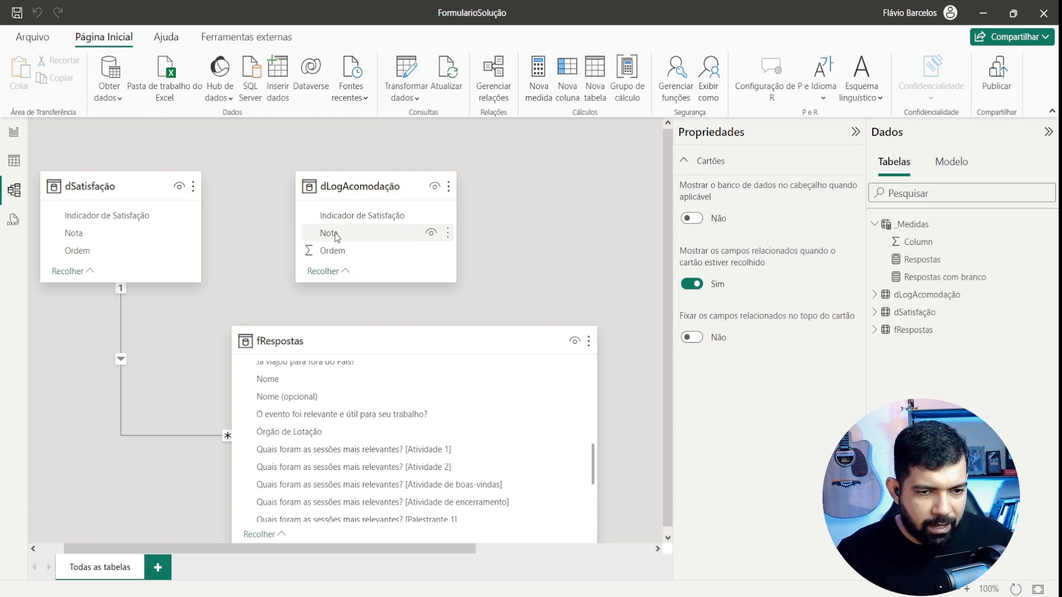
- Relate the Nota field of dLogAcomodação to the fRespostas field Você ficou satisfeito com a logística? [Acomodação]
{"action": "mouse_move", "coordinate": [332, 234]}
{"action": "left_mouse_down"}
{"action": "mouse_move", "coordinate": [374, 242]}
{"action": "mouse_move", "coordinate": [405, 298]}
{"action": "mouse_move", "coordinate": [396, 388]}
{"action": "mouse_move", "coordinate": [349, 479]}
{"action": "mouse_move", "coordinate": [348, 283]}
{"action": "mouse_move", "coordinate": [337, 240]}
{"action": "left_mouse_up"}
{"action": "scroll", "coordinate": [349, 415], "scroll_direction": "down", "scroll_amount": 4}
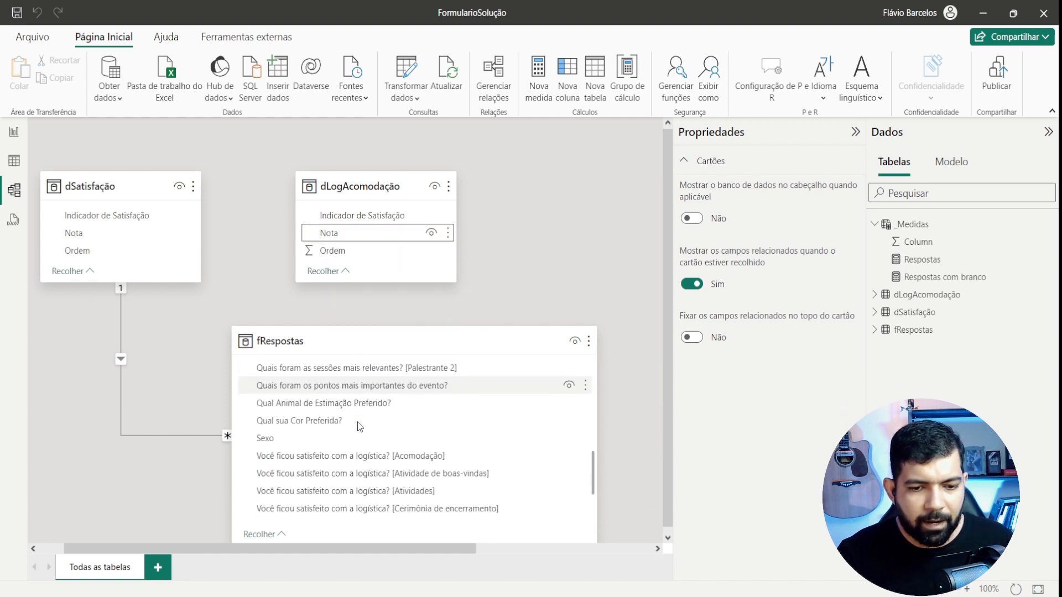
{"action": "left_click_drag", "start_coordinate": [344, 236], "coordinate": [382, 431]}
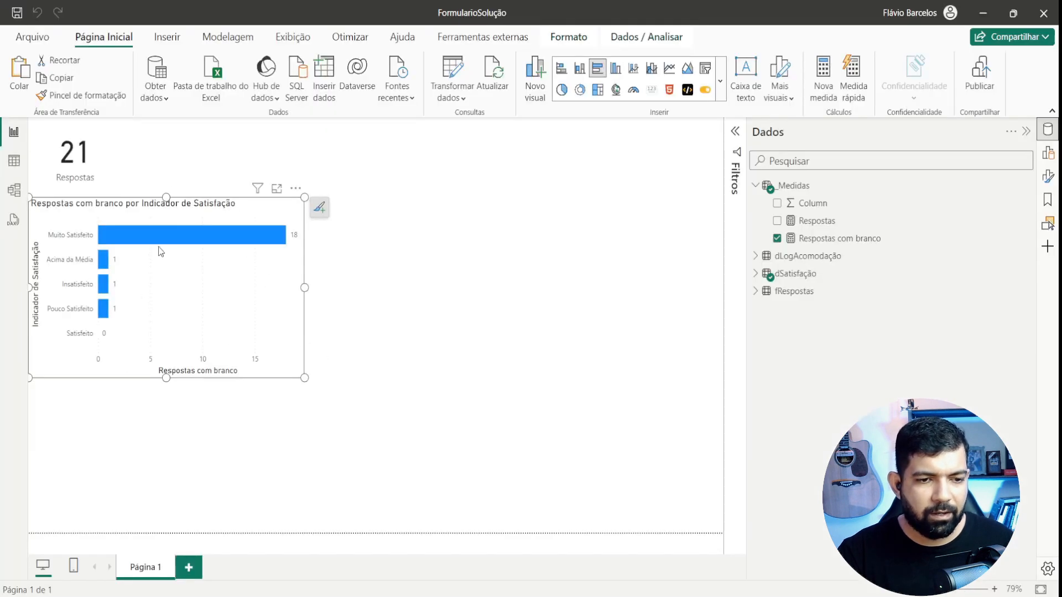
- Duplicate the Respostas com branco por Indicador de Satisfação bar chart and place the copy directly below the original
{"action": "left_click_drag", "start_coordinate": [174, 205], "coordinate": [176, 202]}
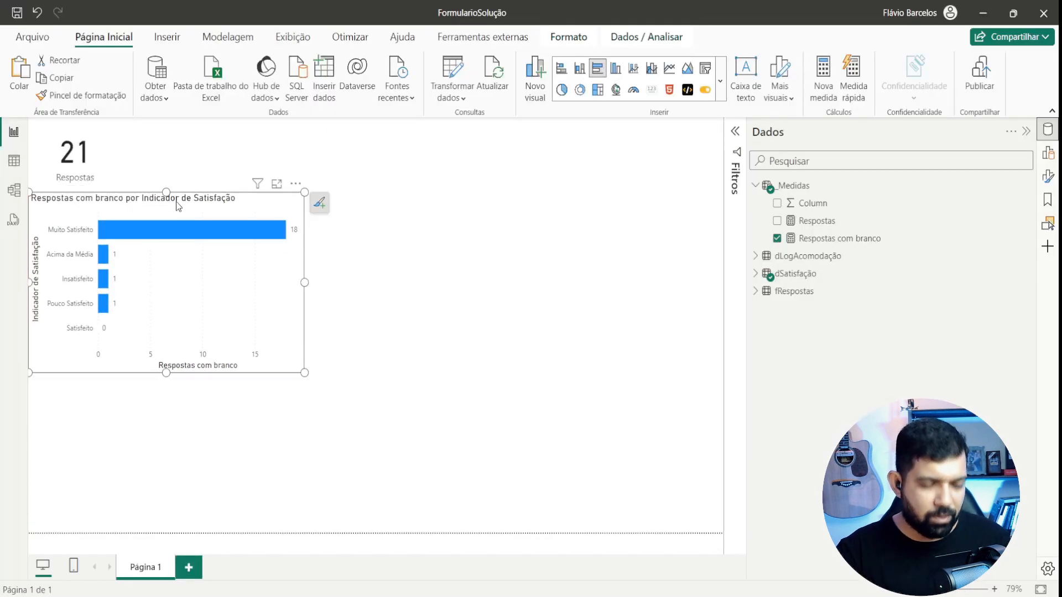
{"action": "key", "text": "ctrl+v"}
{"action": "left_click_drag", "start_coordinate": [210, 214], "coordinate": [207, 400]}
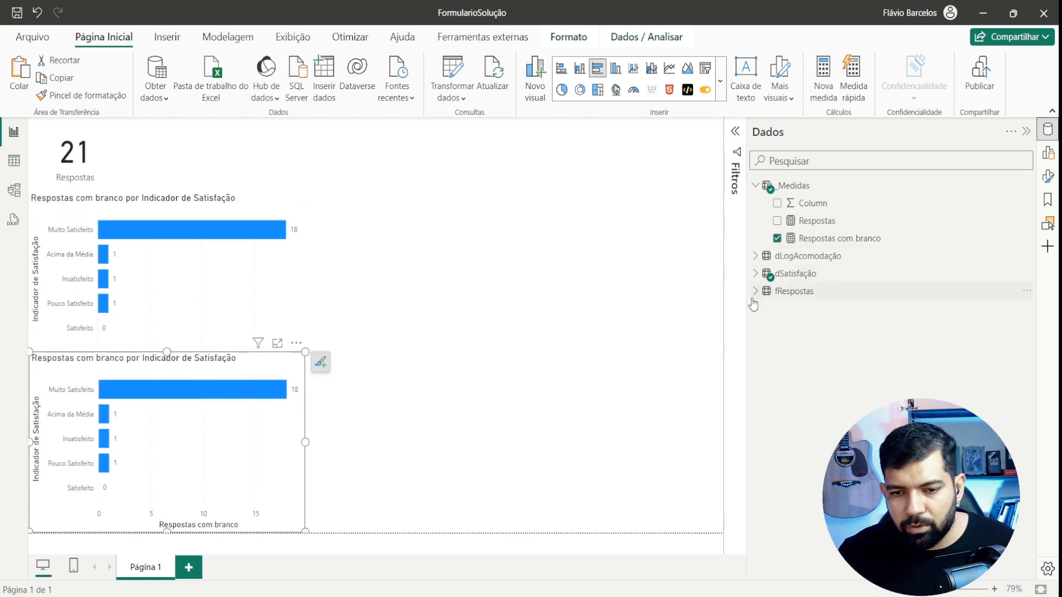
- Replace the copied chart's category with Indicador de Satisfação from dLogAcomodação, then place the chart beside the original and widen it slightly
{"action": "left_click", "coordinate": [755, 273]}
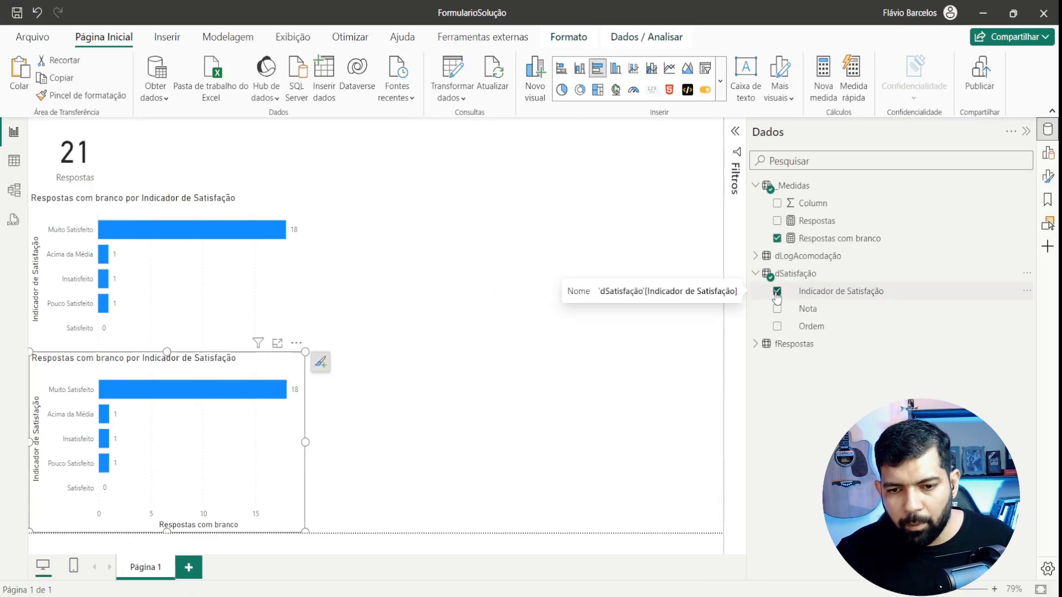
{"action": "left_click", "coordinate": [777, 291]}
{"action": "left_click", "coordinate": [756, 273]}
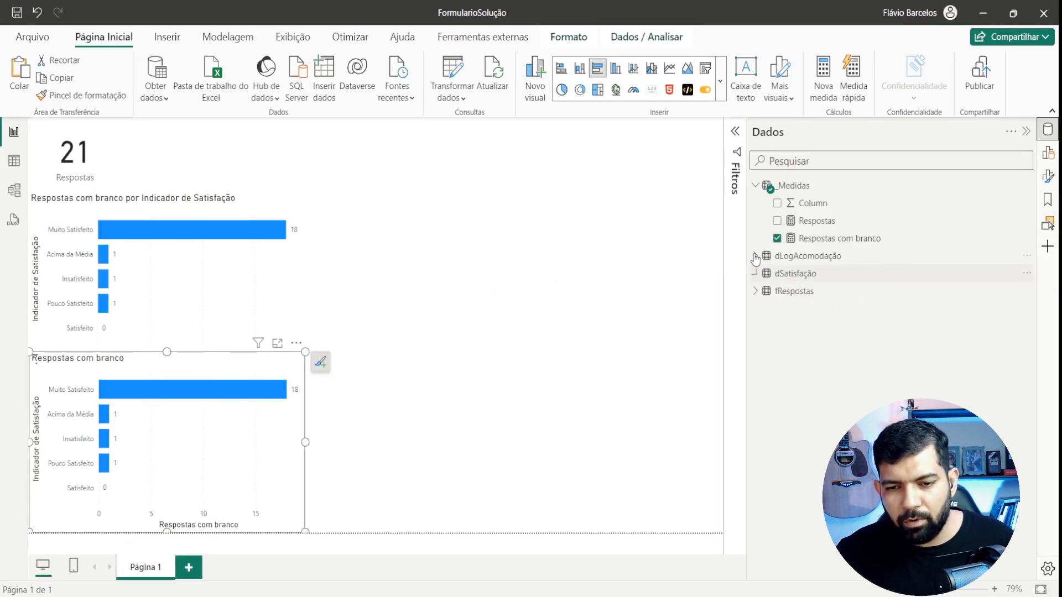
{"action": "left_click", "coordinate": [755, 255]}
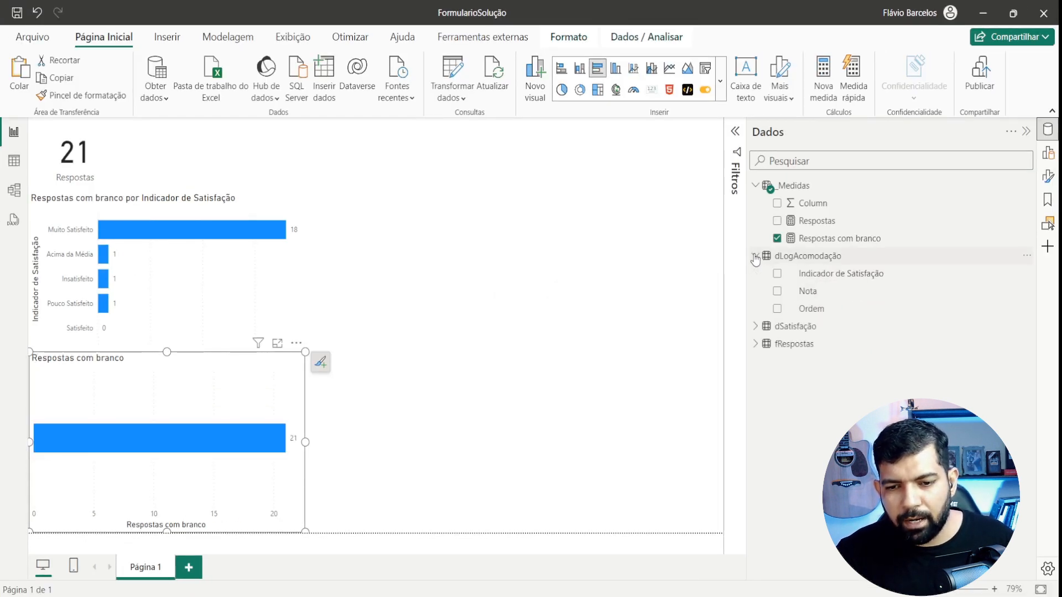
{"action": "left_click", "coordinate": [777, 274]}
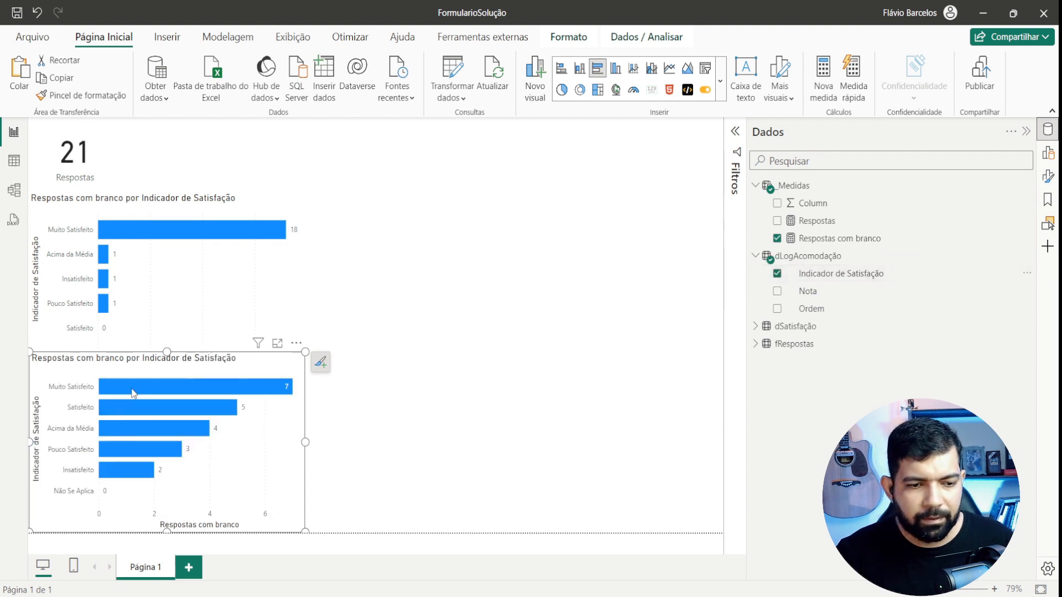
{"action": "left_click_drag", "start_coordinate": [164, 380], "coordinate": [447, 213]}
{"action": "left_click_drag", "start_coordinate": [588, 278], "coordinate": [610, 275]}
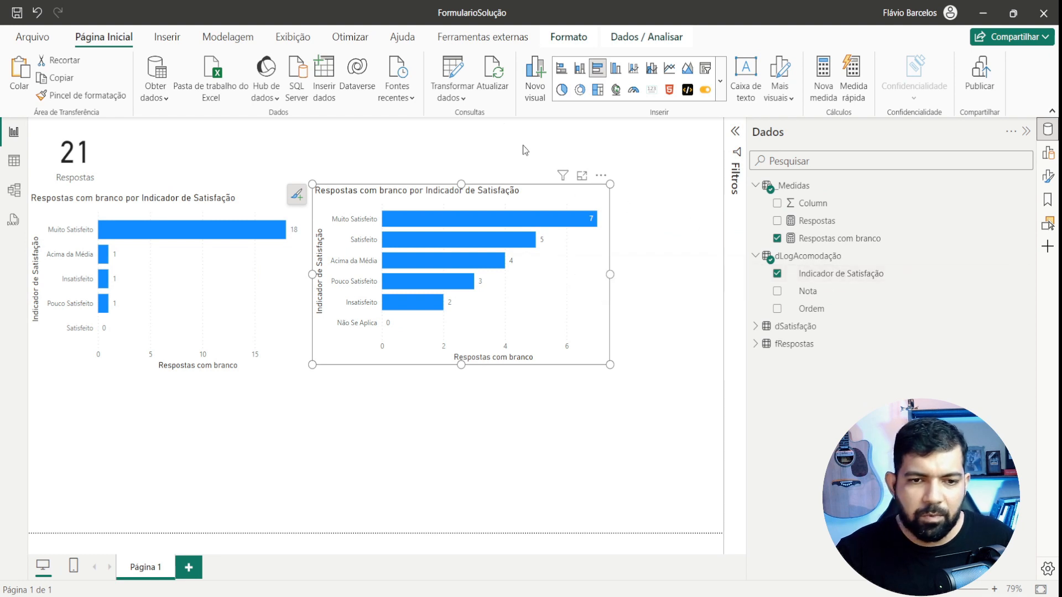
- Rename the Indicador de Satisfação column of the dLogAcomodação query to Indicador de Acomodação and apply the change
{"action": "left_click", "coordinate": [467, 81]}
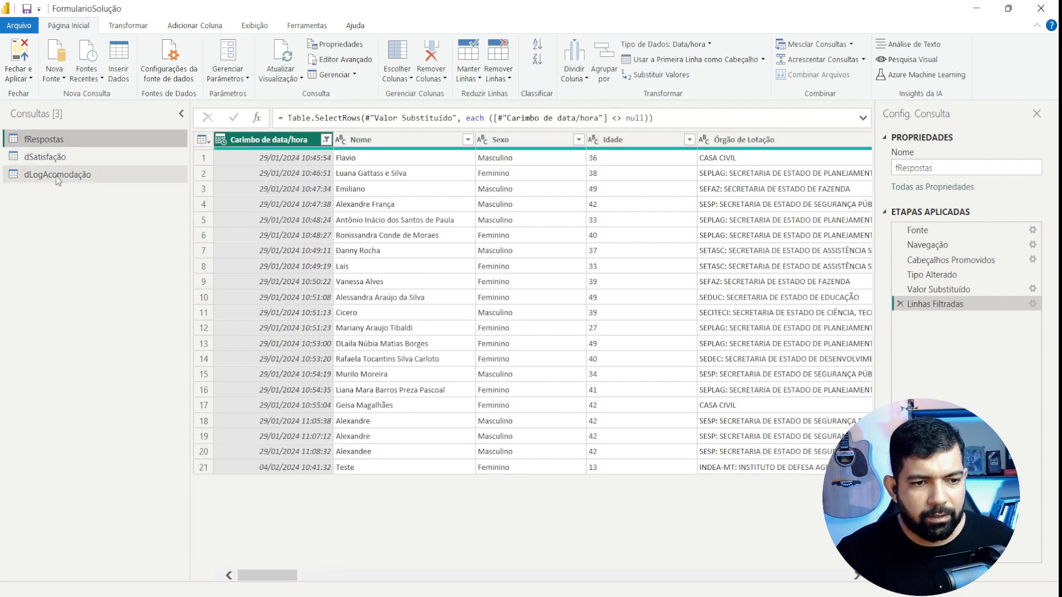
{"action": "left_click", "coordinate": [58, 175]}
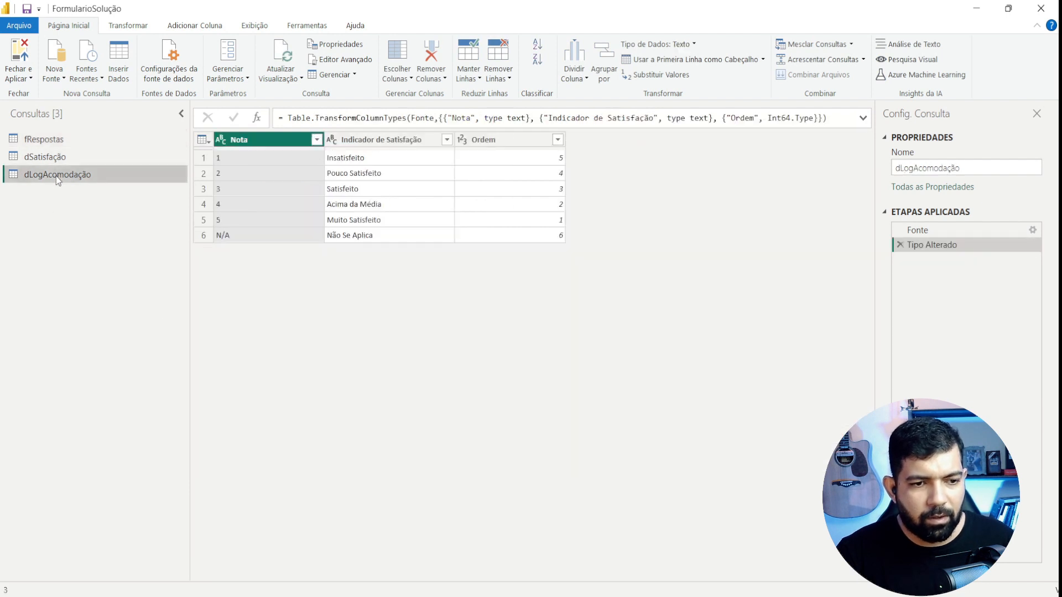
{"action": "double_click", "coordinate": [415, 141]}
{"action": "left_click", "coordinate": [429, 138]}
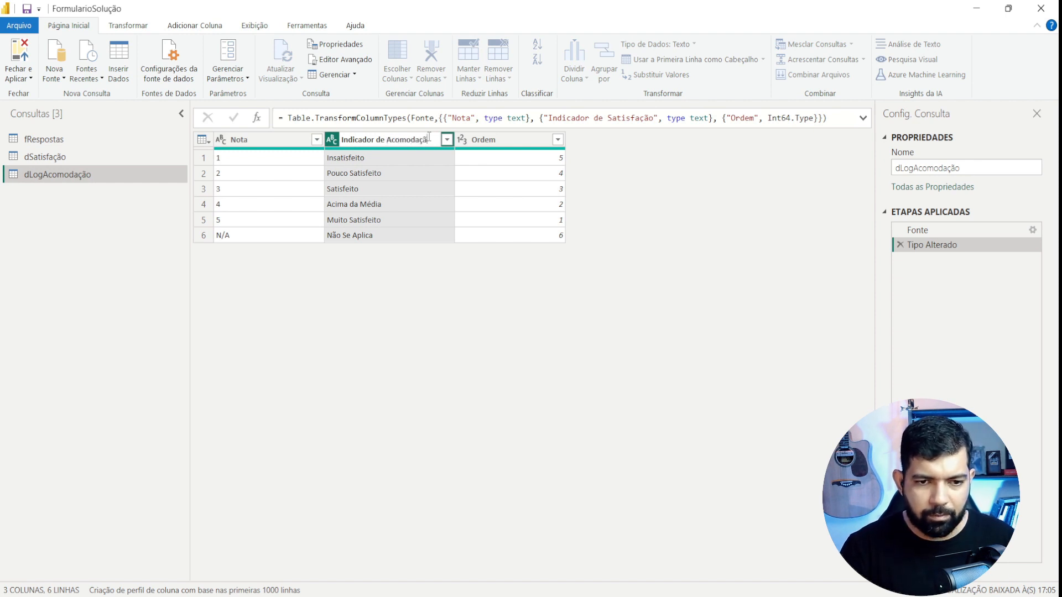
{"action": "key", "text": "Return"}
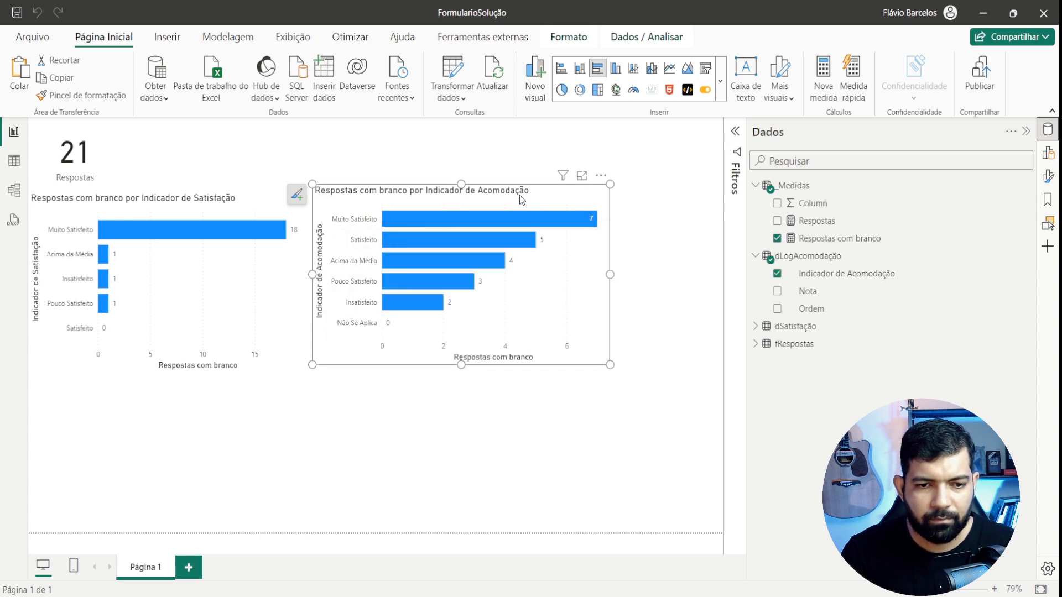
- Shrink the satisfaction and accommodation bar charts and arrange them side by side under the responses card
{"action": "mouse_move", "coordinate": [524, 203]}
{"action": "left_mouse_down"}
{"action": "mouse_move", "coordinate": [536, 189]}
{"action": "mouse_move", "coordinate": [526, 198]}
{"action": "left_mouse_up"}
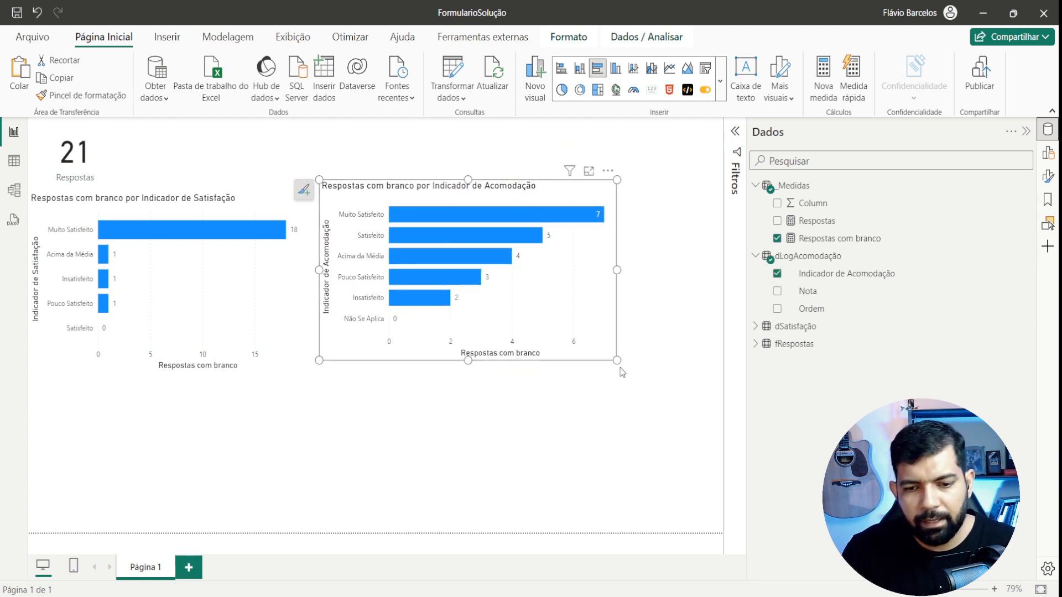
{"action": "left_click_drag", "start_coordinate": [615, 360], "coordinate": [583, 330]}
{"action": "left_click", "coordinate": [244, 331]}
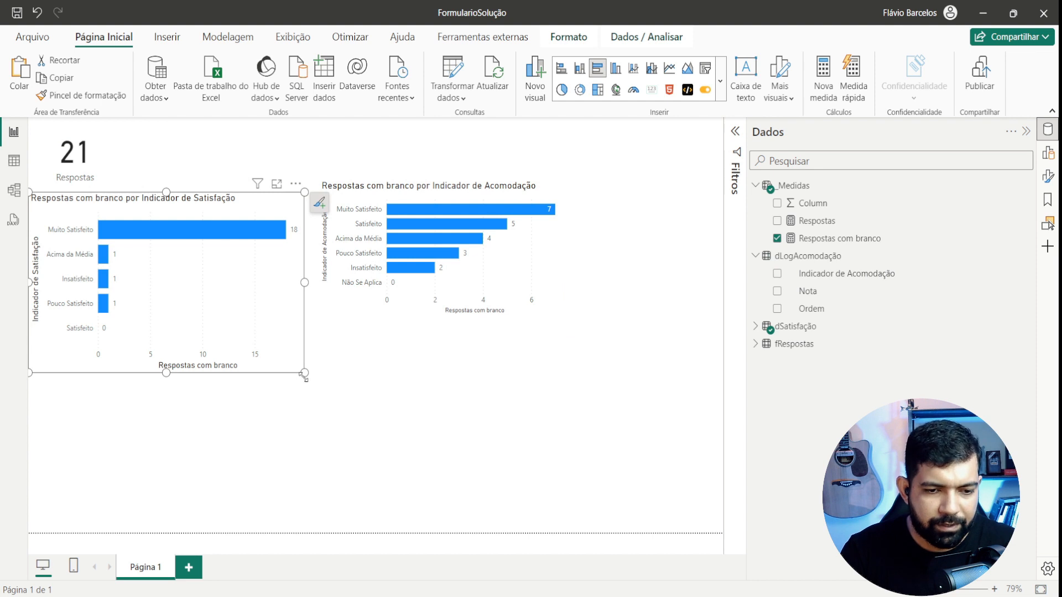
{"action": "left_click_drag", "start_coordinate": [303, 376], "coordinate": [267, 311]}
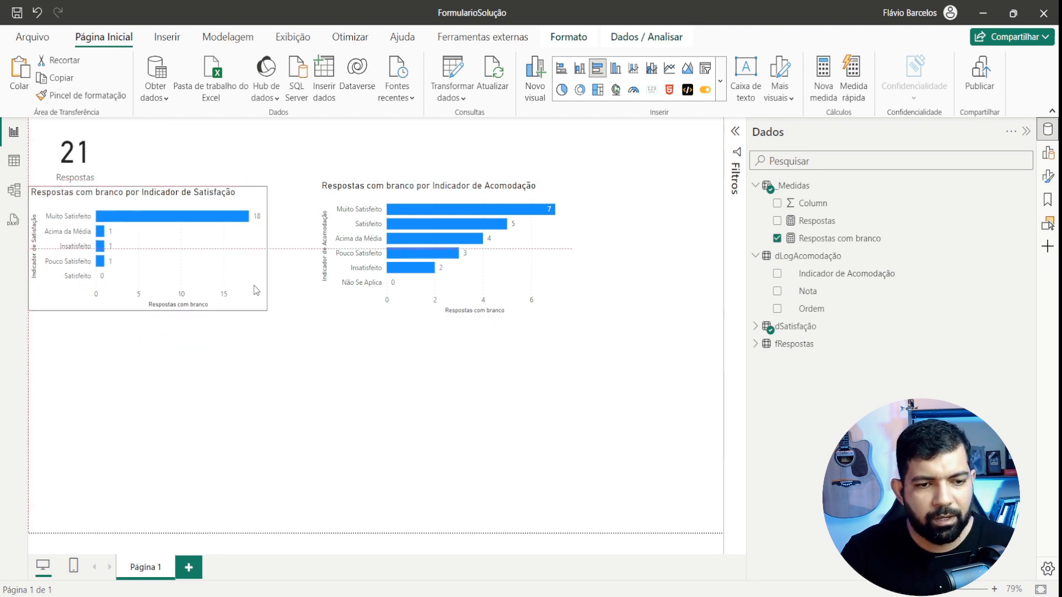
{"action": "left_click_drag", "start_coordinate": [359, 226], "coordinate": [325, 235]}
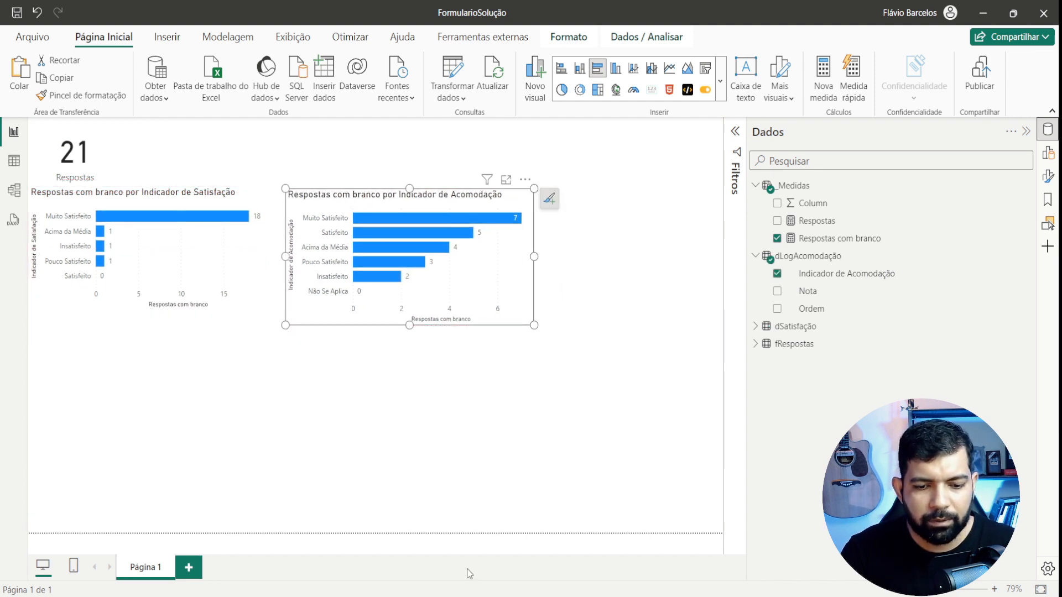
- Switch to the Google Forms feedback form and review its 1-to-5 rating questions and the logistics items
{"action": "key", "text": "alt+Tab"}
{"action": "scroll", "coordinate": [463, 356], "scroll_direction": "up", "scroll_amount": 10}
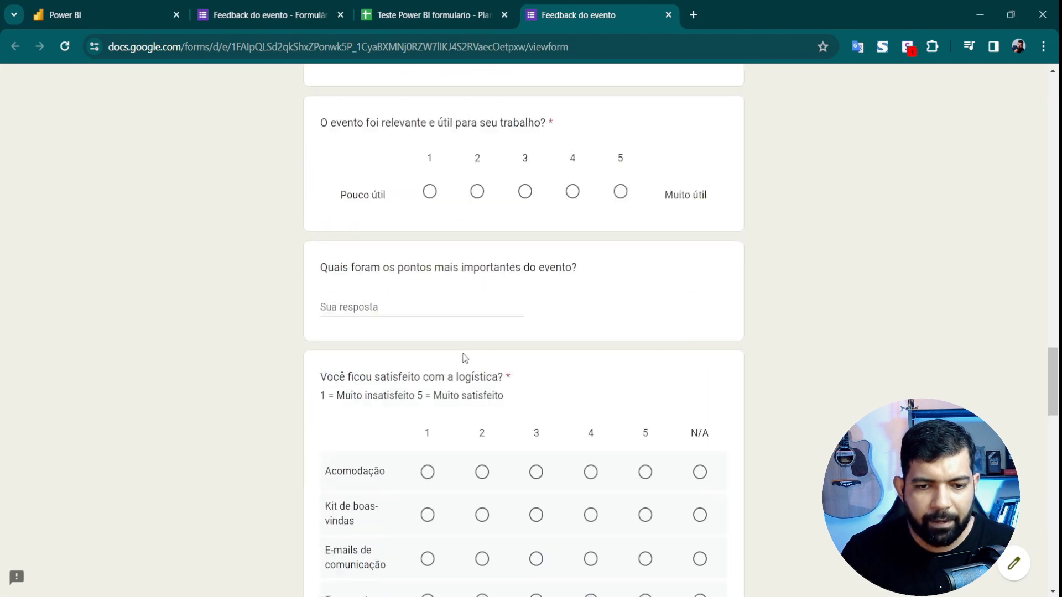
{"action": "scroll", "coordinate": [465, 358], "scroll_direction": "up", "scroll_amount": 15}
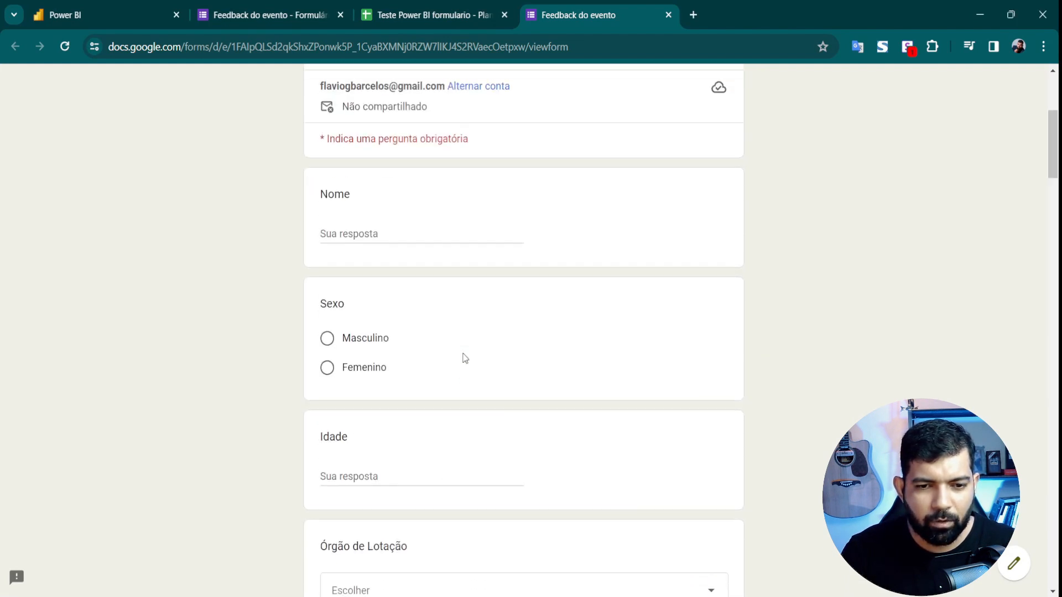
{"action": "scroll", "coordinate": [465, 358], "scroll_direction": "down", "scroll_amount": 20}
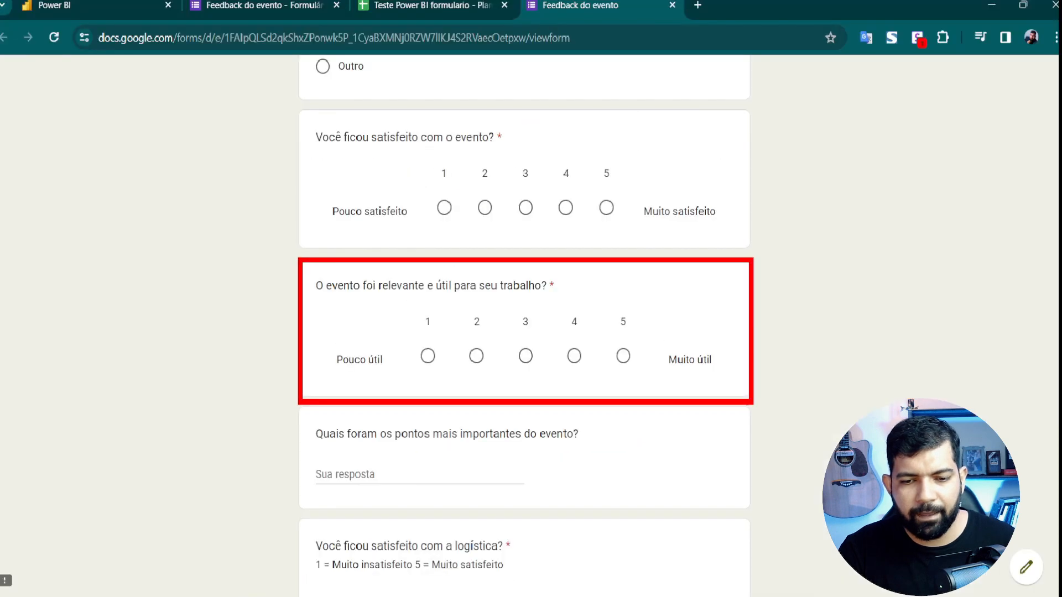
{"action": "scroll", "coordinate": [368, 321], "scroll_direction": "down", "scroll_amount": 8}
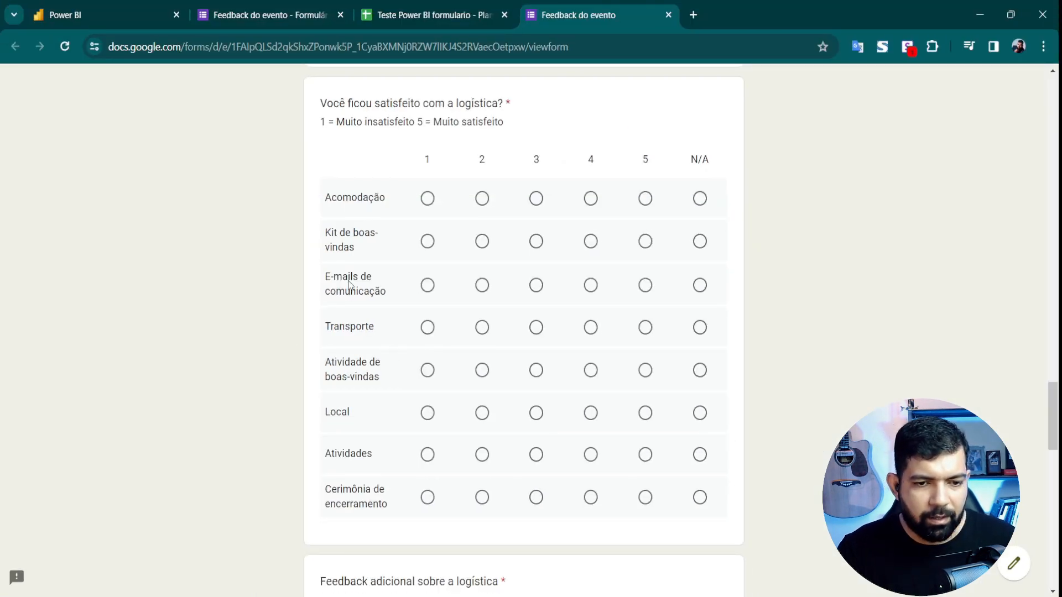
- Return to the FormularioSolução report in Power BI and duplicate the dLogAcomodação query
{"action": "left_click", "coordinate": [502, 596]}
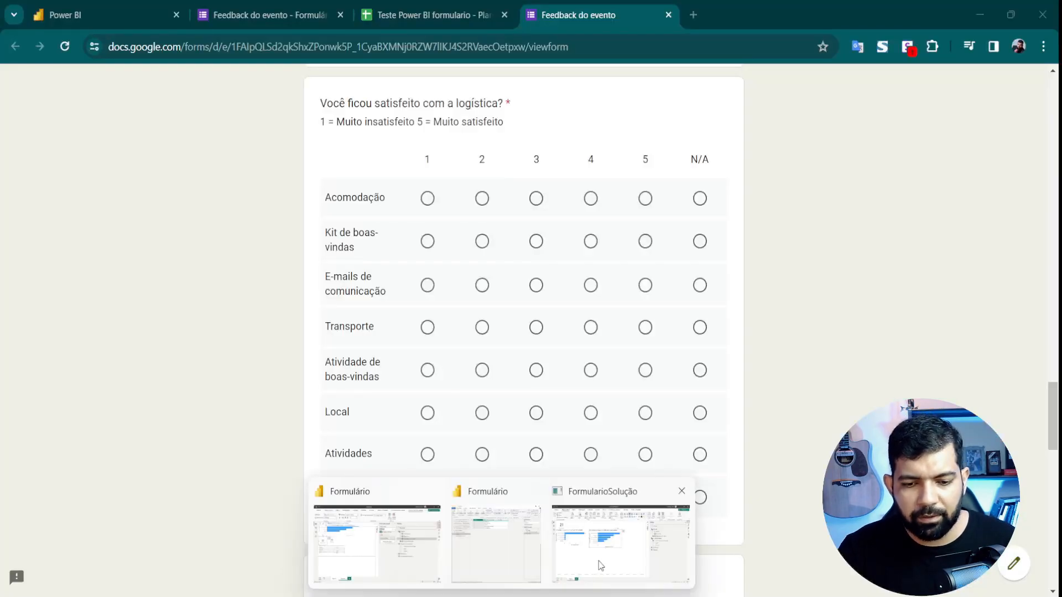
{"action": "left_click", "coordinate": [601, 564]}
{"action": "left_click", "coordinate": [452, 69]}
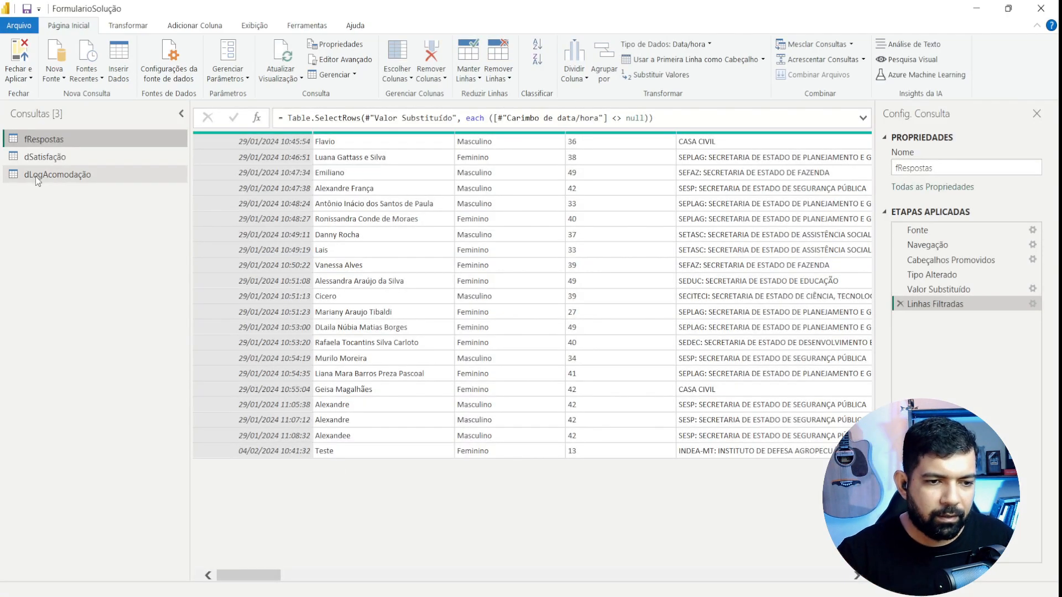
{"action": "left_click", "coordinate": [69, 177]}
{"action": "right_click", "coordinate": [71, 184]}
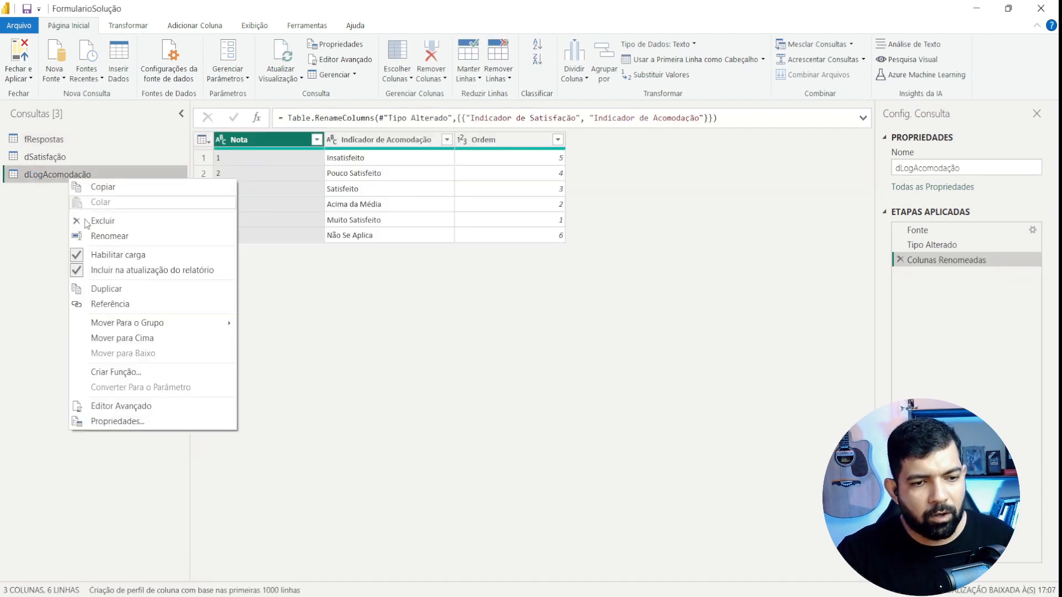
{"action": "left_click", "coordinate": [106, 289]}
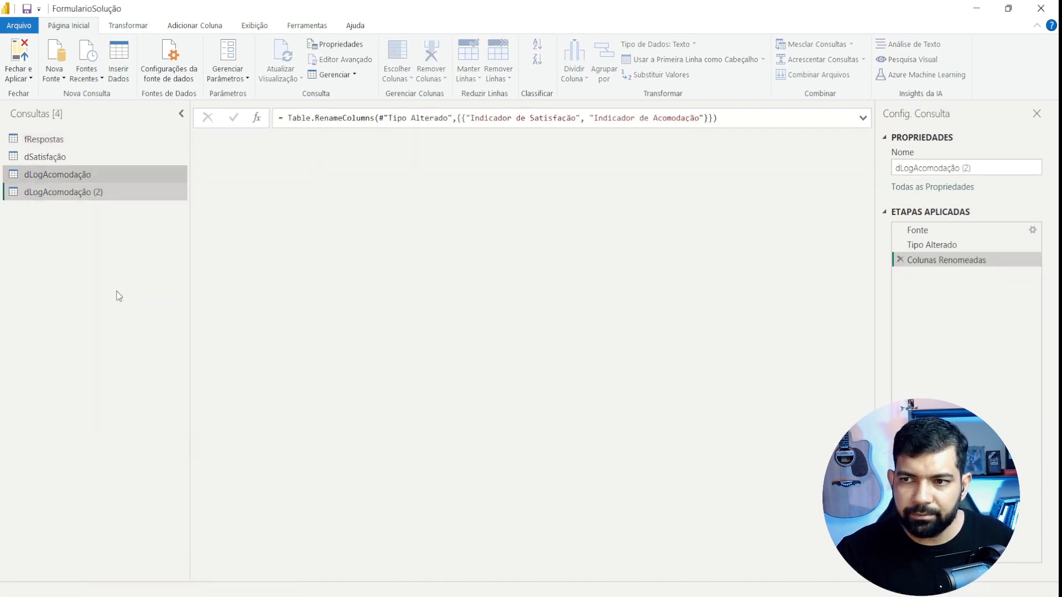
- Rename the duplicated dLogAcomodação query as dLogboasvindas
{"action": "right_click", "coordinate": [66, 195]}
{"action": "left_click", "coordinate": [19, 273]}
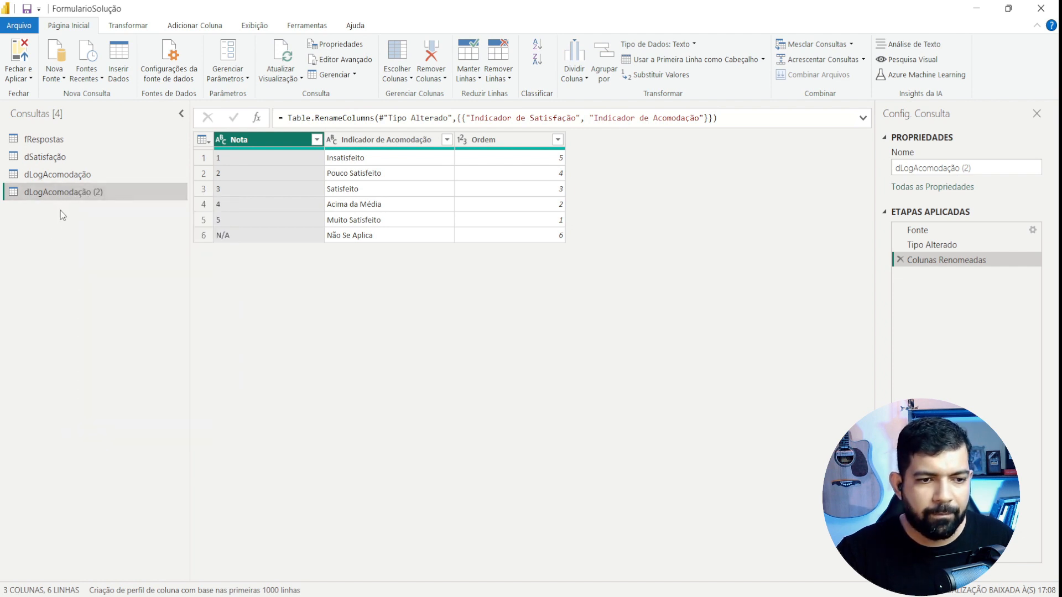
{"action": "double_click", "coordinate": [67, 195]}
{"action": "left_click", "coordinate": [108, 195]}
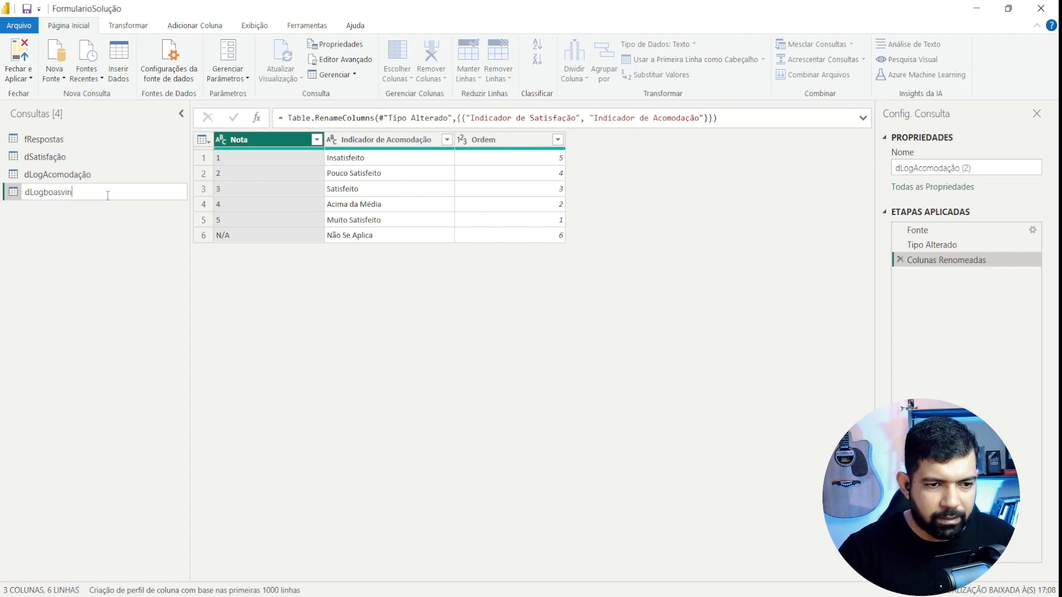
{"action": "key", "text": "Return"}
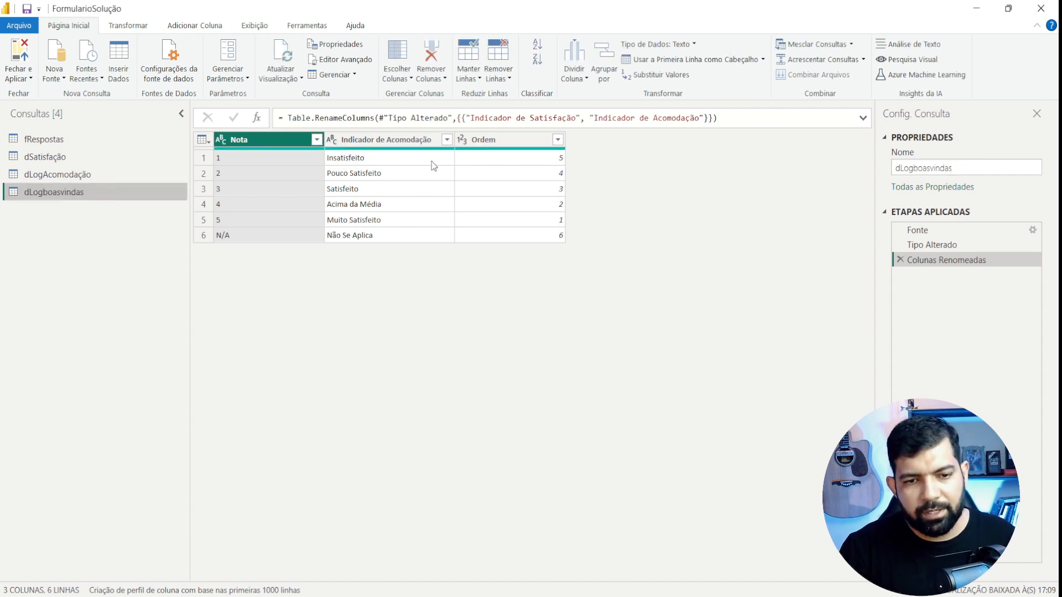
- Rename the Indicador de Acomodação column in dLogboasvindas to Indicador de Boas Vindas and apply the query changes
{"action": "left_click", "coordinate": [437, 139]}
{"action": "double_click", "coordinate": [438, 138]}
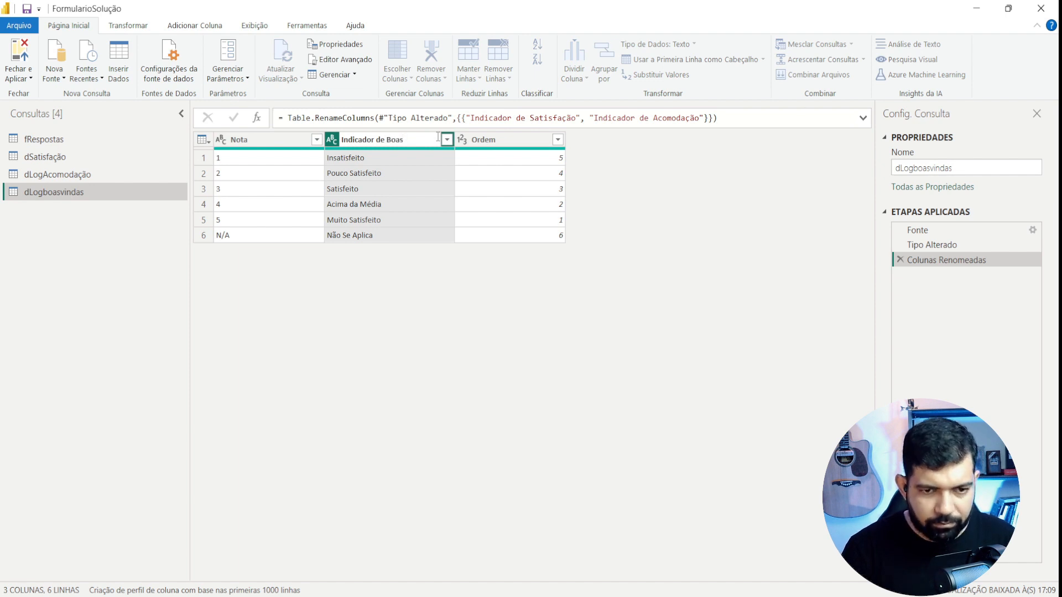
{"action": "type", "text": "Indicador de Boas Vindas"}
{"action": "key", "text": "Return"}
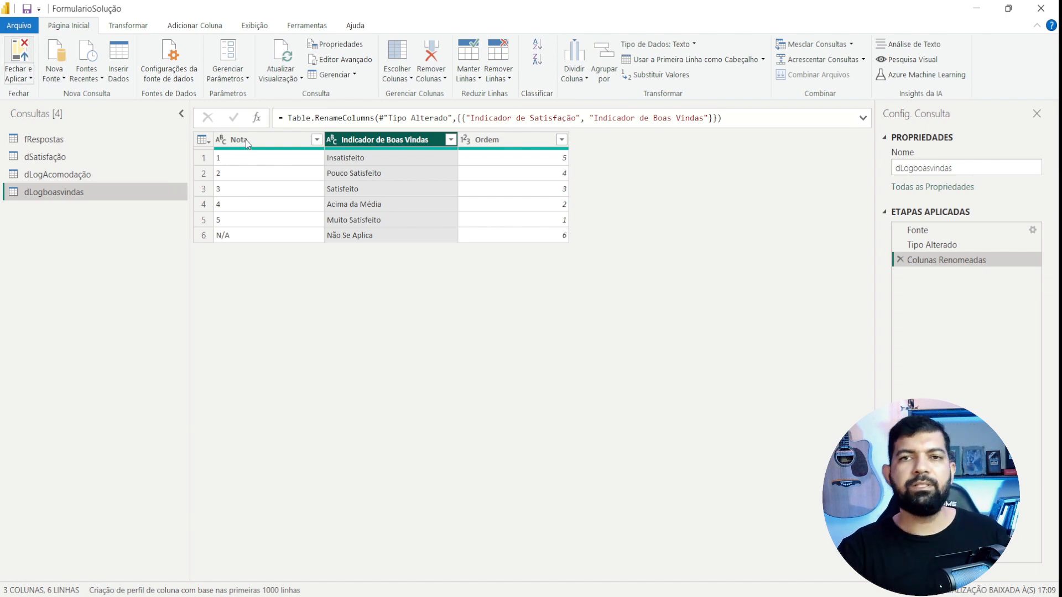
{"action": "key", "text": "alt+Tab"}
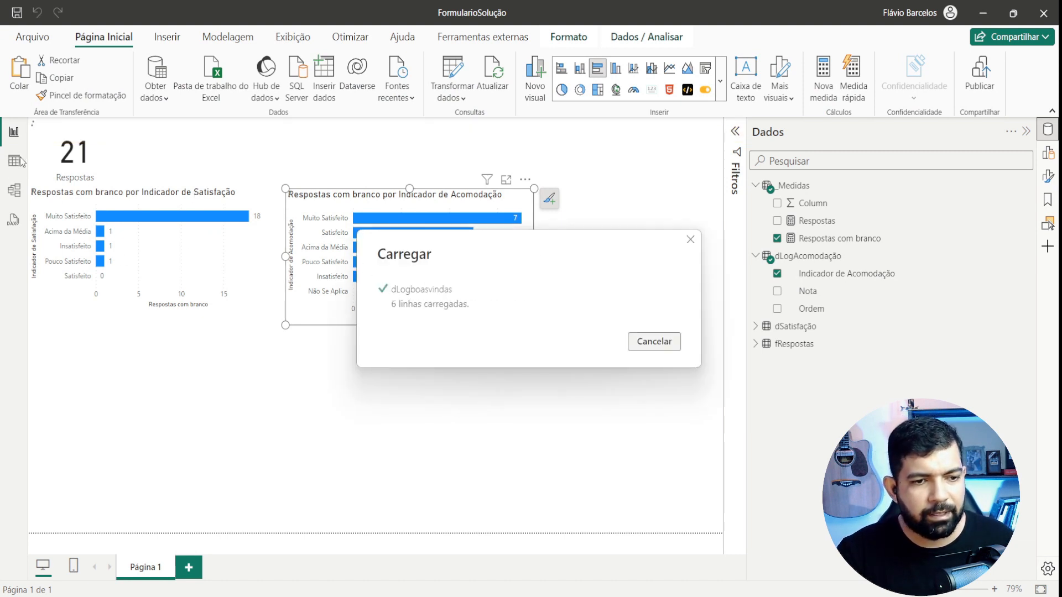
- In the model diagram, collapse the properties pane and move the dLogboasvindas card beside dLogAcomodação
{"action": "left_click", "coordinate": [15, 190]}
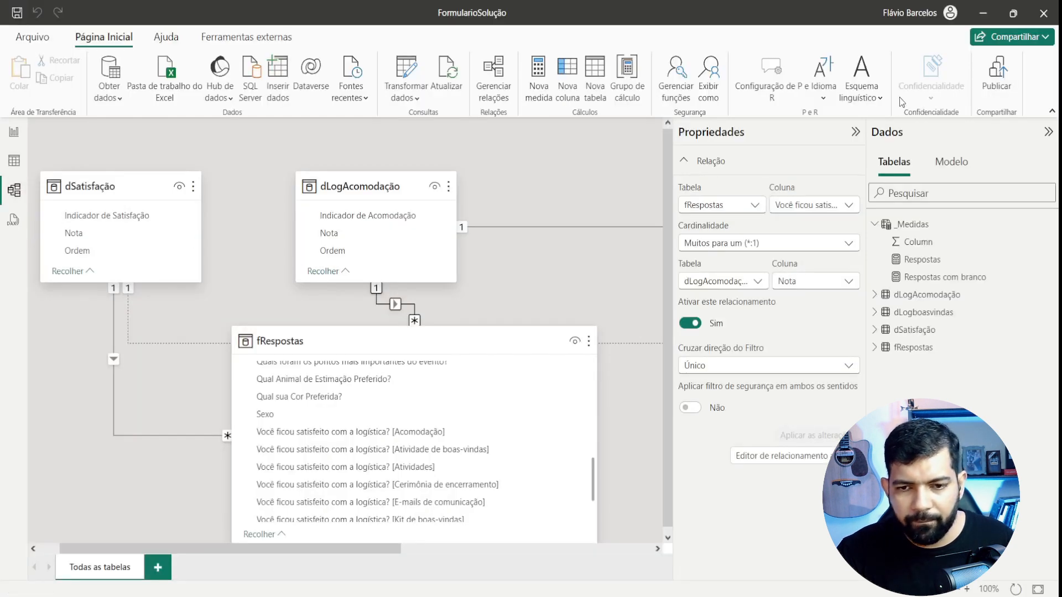
{"action": "left_click", "coordinate": [856, 132]}
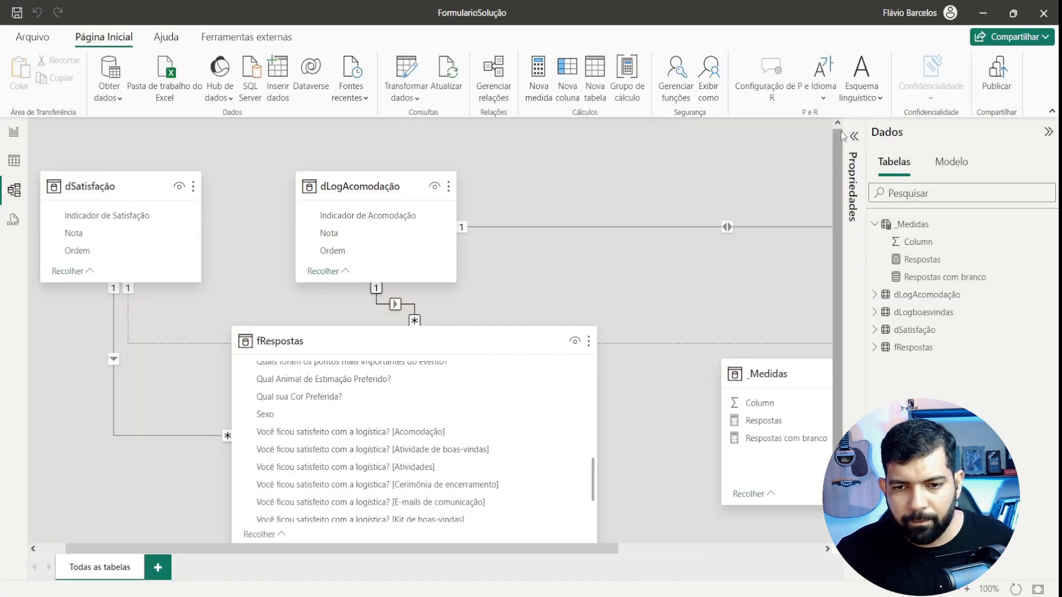
{"action": "left_click_drag", "start_coordinate": [613, 547], "coordinate": [821, 548]}
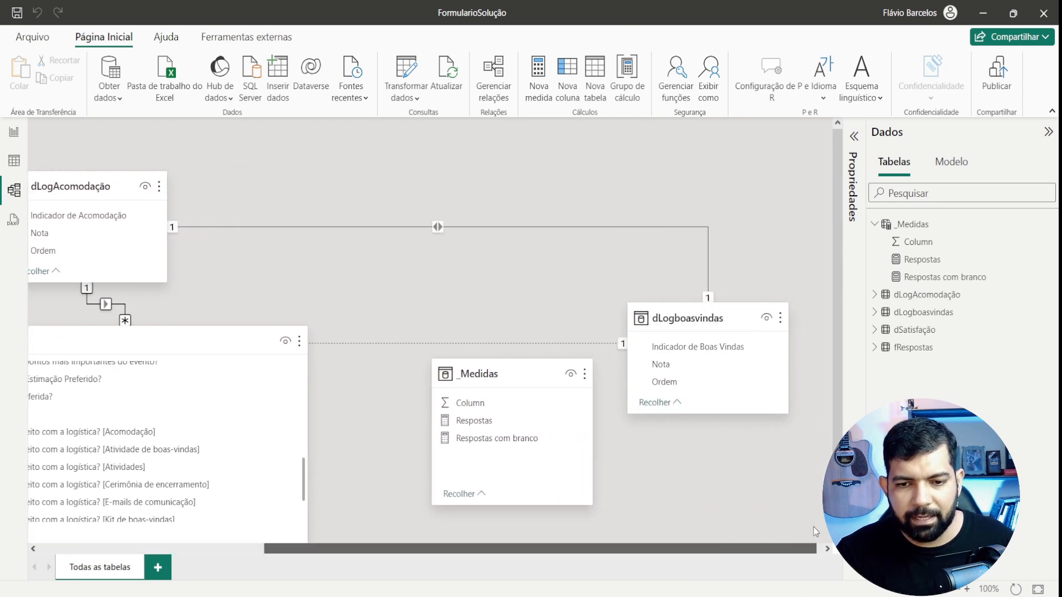
{"action": "left_click_drag", "start_coordinate": [674, 302], "coordinate": [597, 193]}
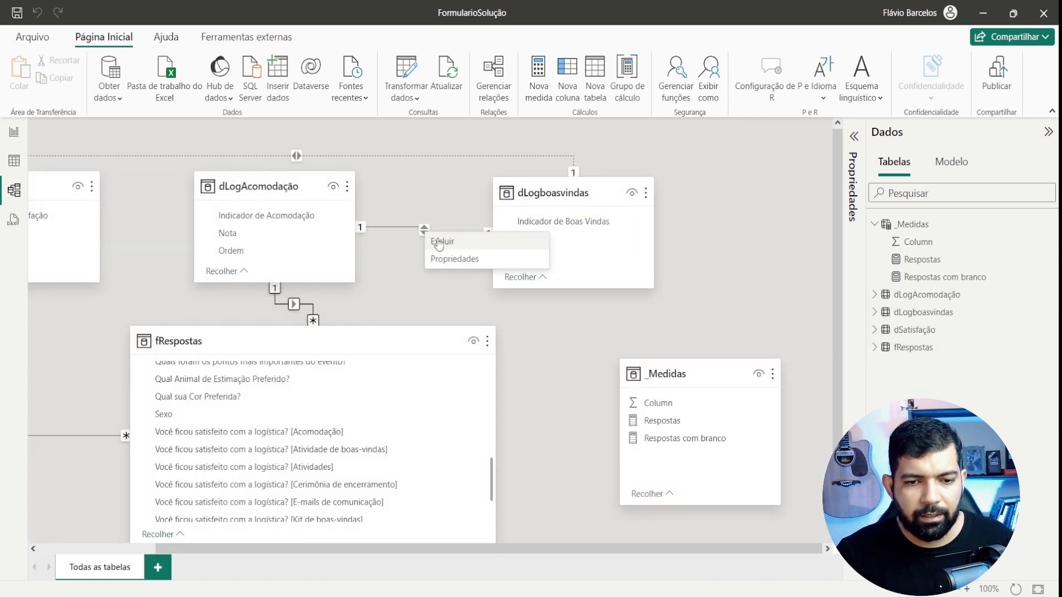
- Delete the relationship between the dLogAcomodação and dLogboasvindas tables
{"action": "left_click", "coordinate": [444, 241]}
{"action": "key", "text": "Delete"}
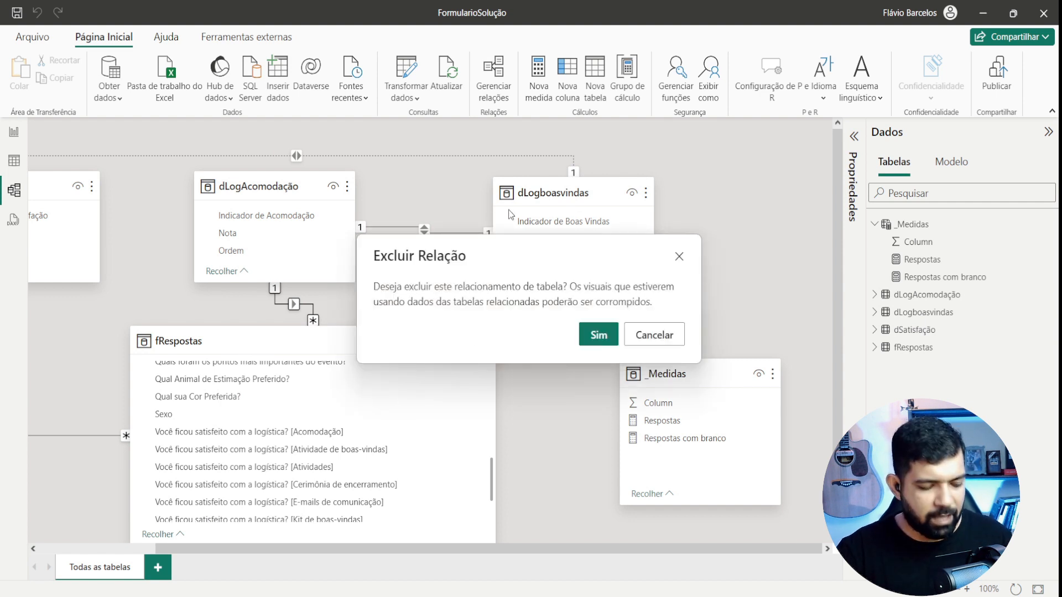
{"action": "key", "text": "Return"}
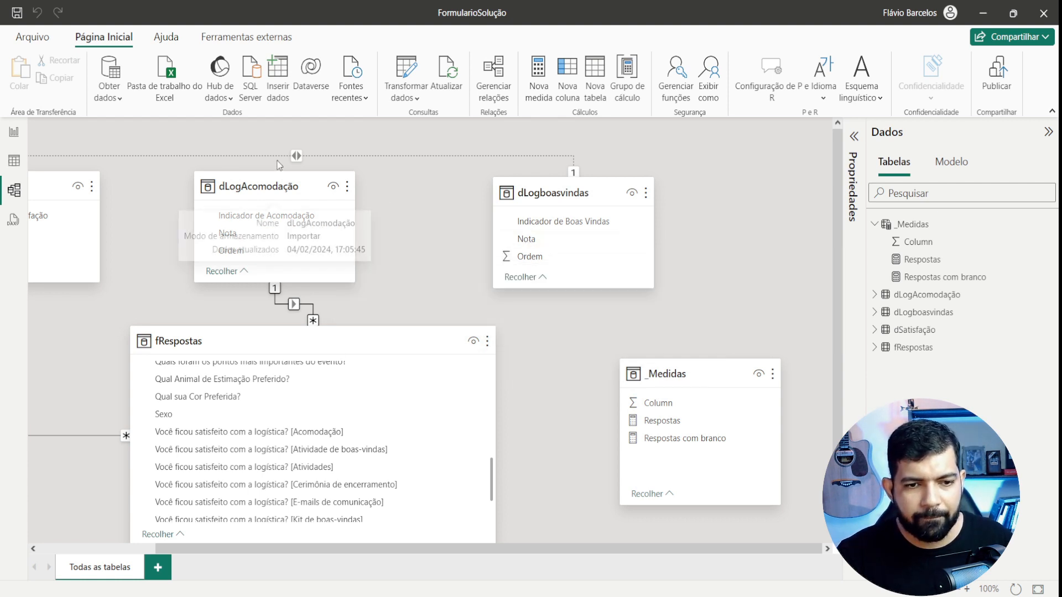
- Delete the dashed relationship on dLogboasvindas and relate its Nota column to "Você ficou satisfeito com a logística? [Atividade de boas-vindas]" in fRespostas
{"action": "right_click", "coordinate": [296, 157]}
{"action": "left_click", "coordinate": [313, 162]}
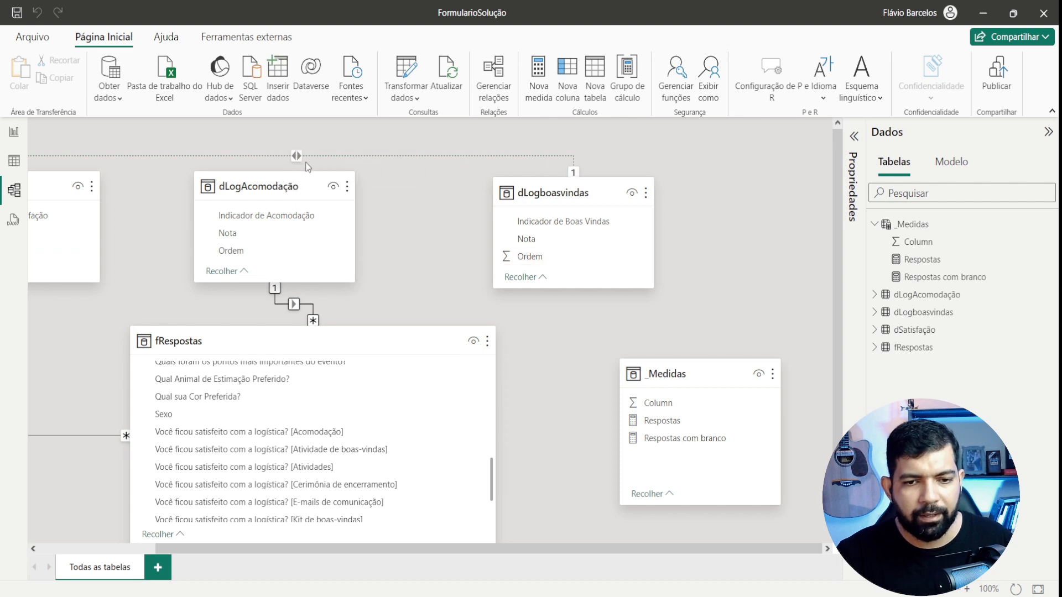
{"action": "left_click", "coordinate": [590, 333]}
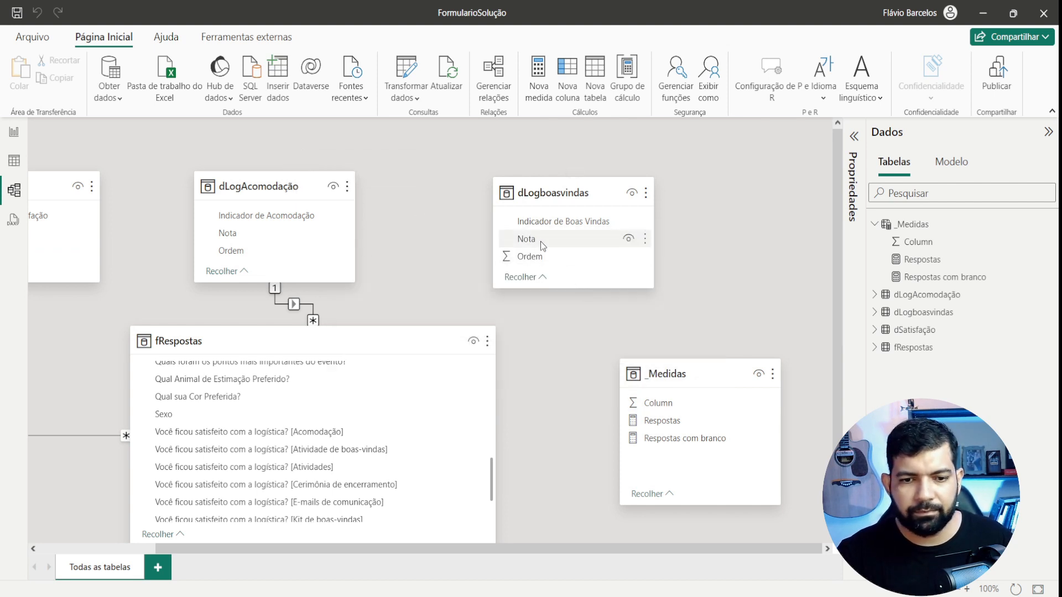
{"action": "left_click_drag", "start_coordinate": [537, 240], "coordinate": [266, 459]}
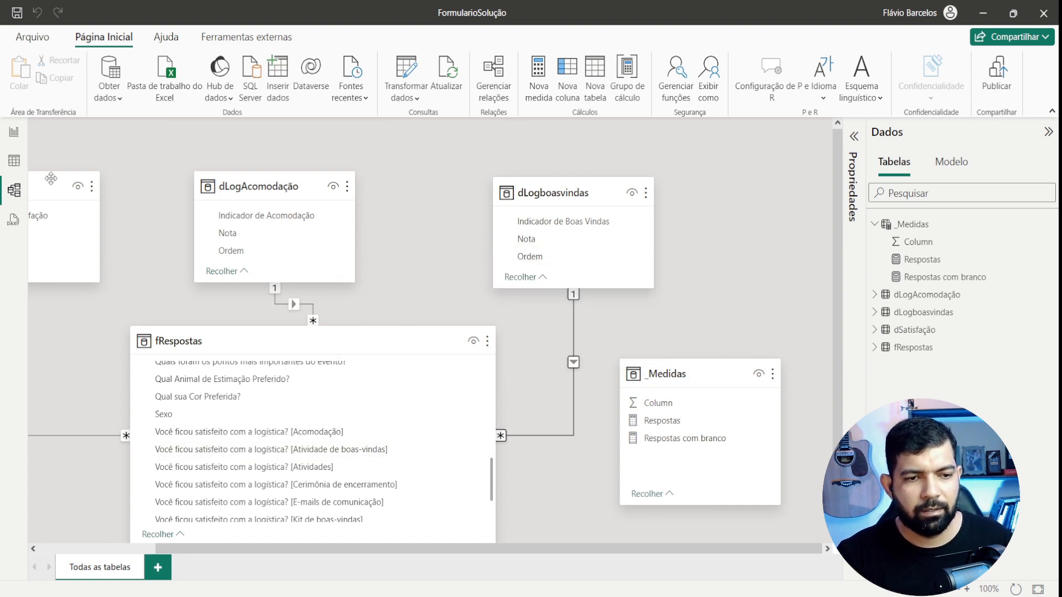
- On the report page, duplicate the Indicador de Acomodação bar chart below the satisfaction chart and enlarge the copy slightly
{"action": "left_click", "coordinate": [14, 132]}
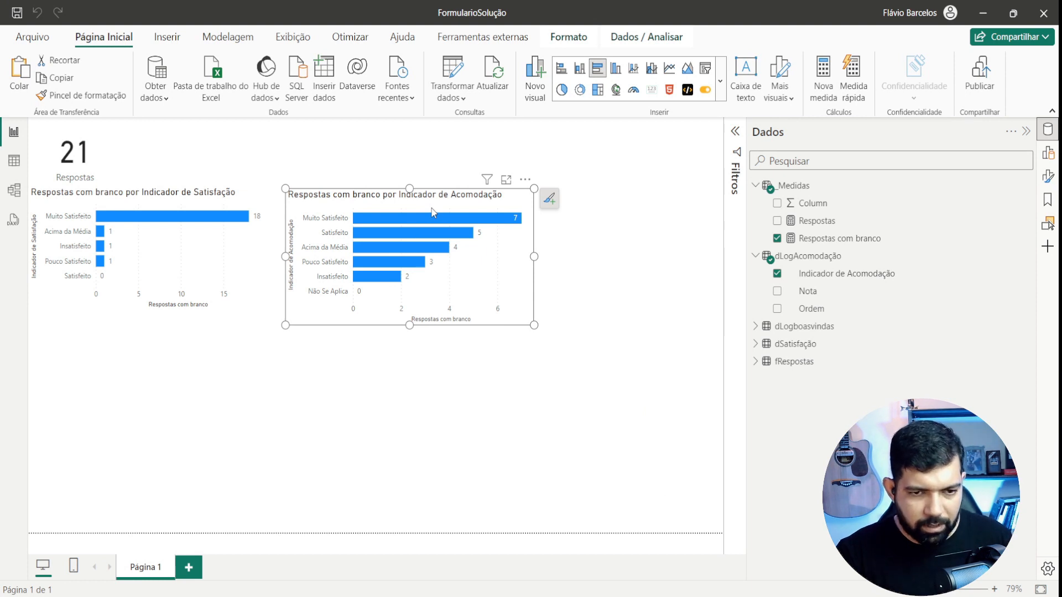
{"action": "key", "text": "ctrl+c"}
{"action": "key", "text": "ctrl+v"}
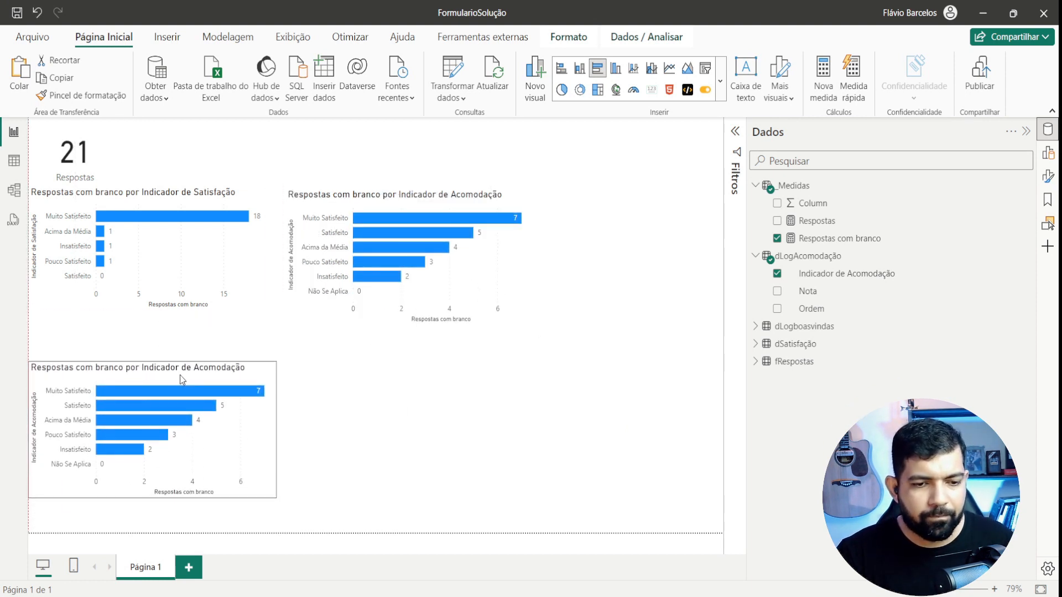
{"action": "left_click", "coordinate": [183, 380]}
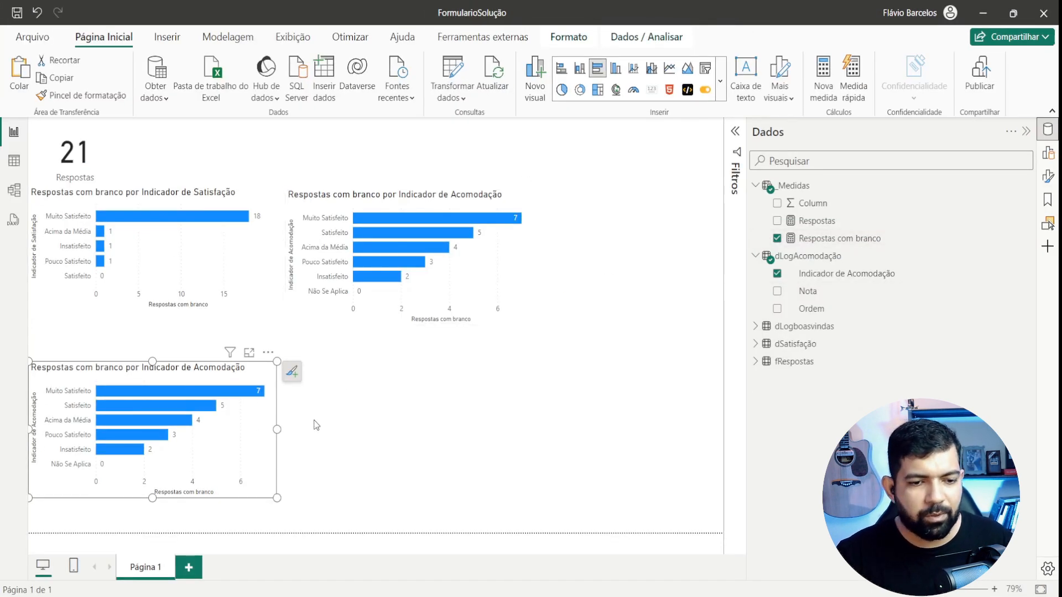
{"action": "left_click_drag", "start_coordinate": [278, 498], "coordinate": [294, 515]}
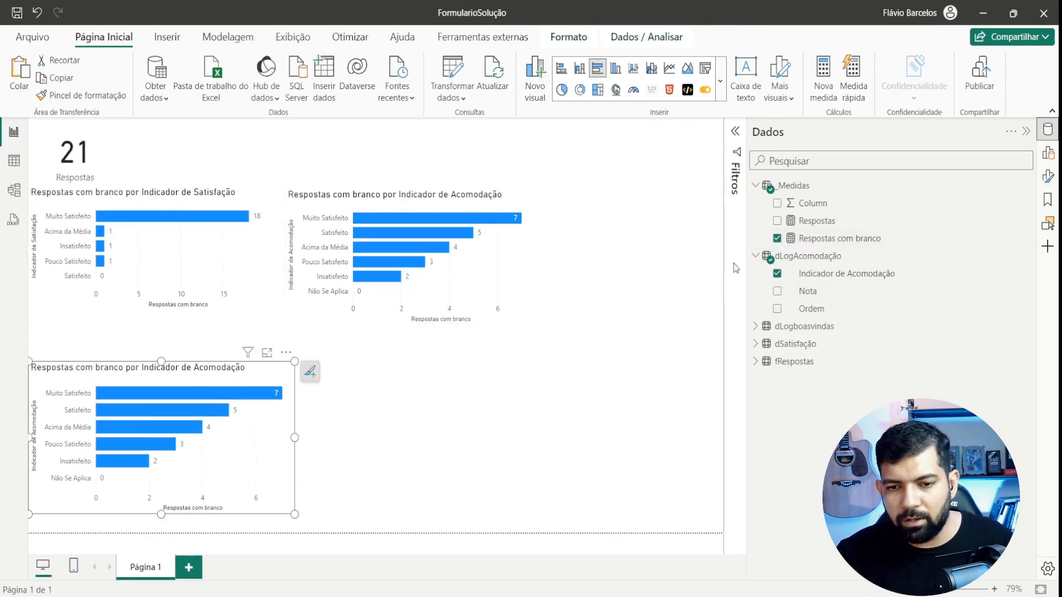
- Replace Indicador de Acomodação with Indicador de Boas Vindas from dLogboasvindas in the copied chart and nudge the chart down
{"action": "left_click", "coordinate": [776, 273]}
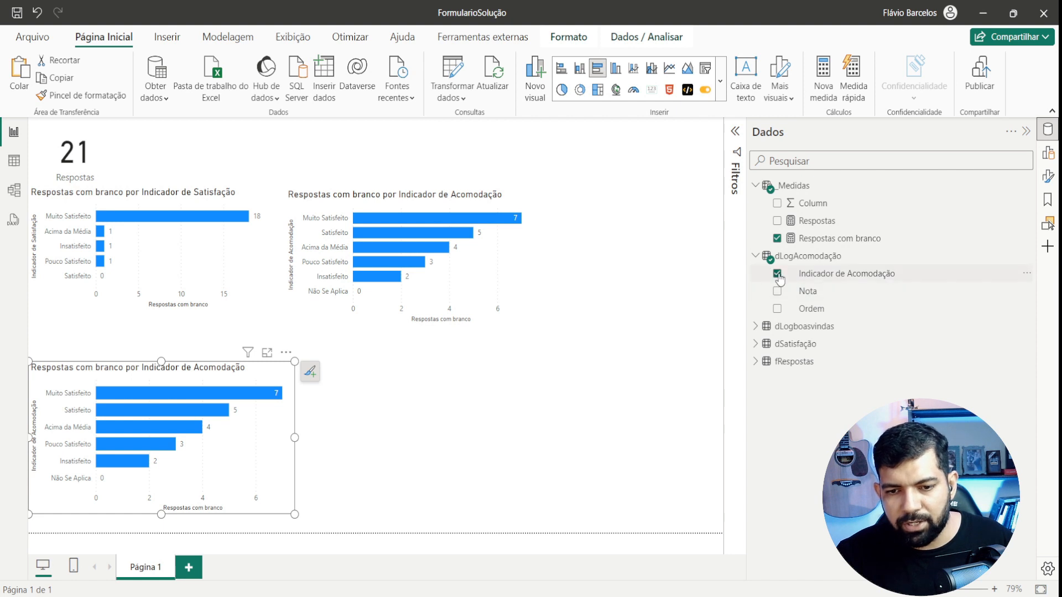
{"action": "left_click", "coordinate": [755, 257]}
{"action": "left_click", "coordinate": [755, 273]}
{"action": "left_click", "coordinate": [777, 291]}
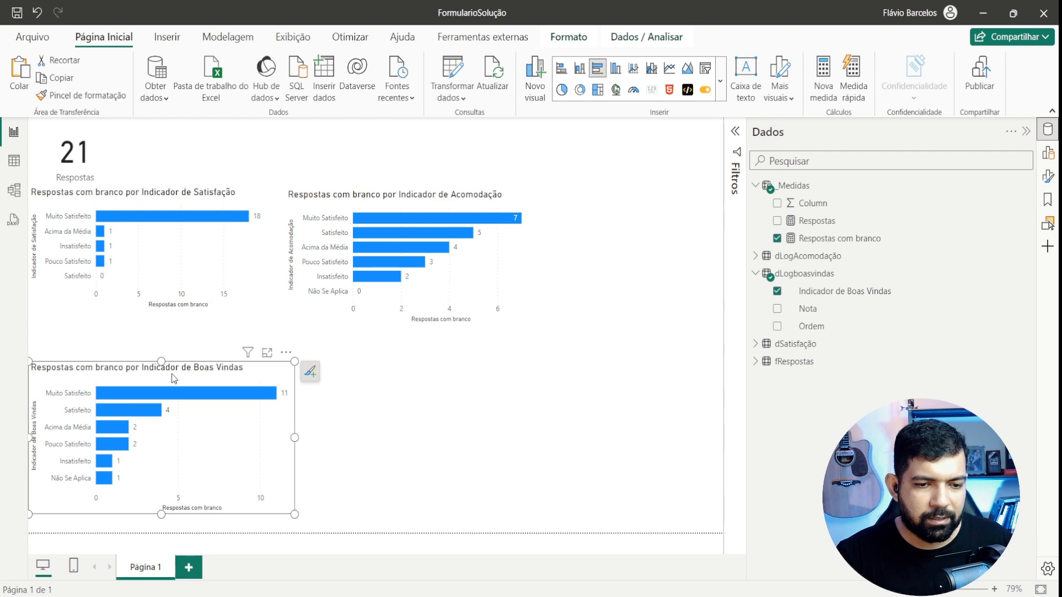
{"action": "mouse_move", "coordinate": [174, 378]}
{"action": "left_mouse_down"}
{"action": "mouse_move", "coordinate": [530, 346]}
{"action": "mouse_move", "coordinate": [520, 384]}
{"action": "mouse_move", "coordinate": [166, 382]}
{"action": "left_mouse_up"}
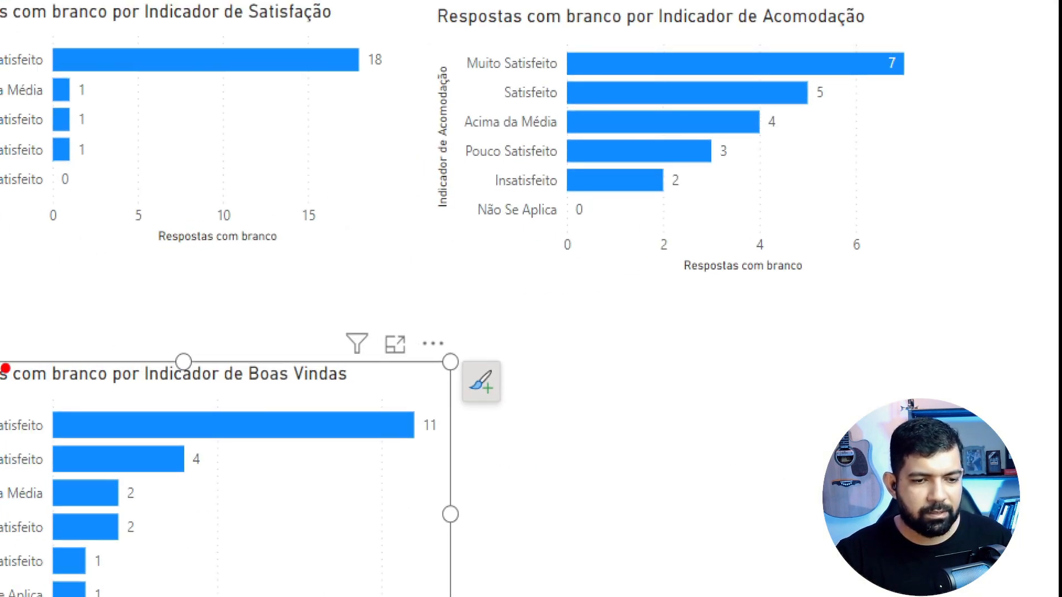
{"action": "left_click_drag", "start_coordinate": [6, 368], "coordinate": [415, 569]}
{"action": "left_click_drag", "start_coordinate": [3, 343], "coordinate": [469, 580]}
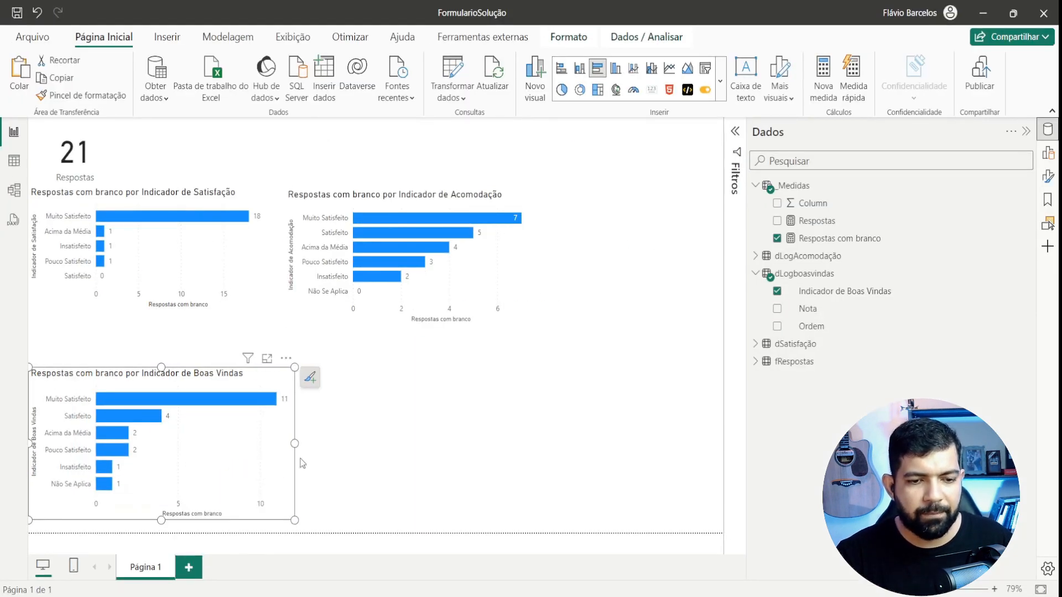
- Switch to the browser and examine the feedback form's logistics and "Quais foram as sessões mais relevantes?" grids, then return to the FormularioSolução report
{"action": "left_click", "coordinate": [442, 531]}
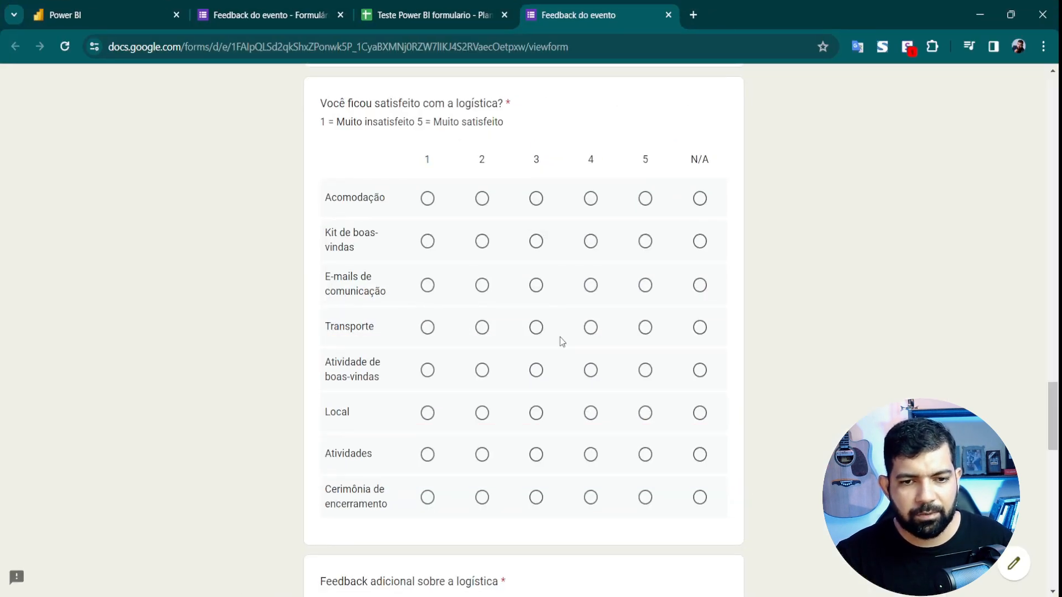
{"action": "scroll", "coordinate": [513, 261], "scroll_direction": "down", "scroll_amount": 6}
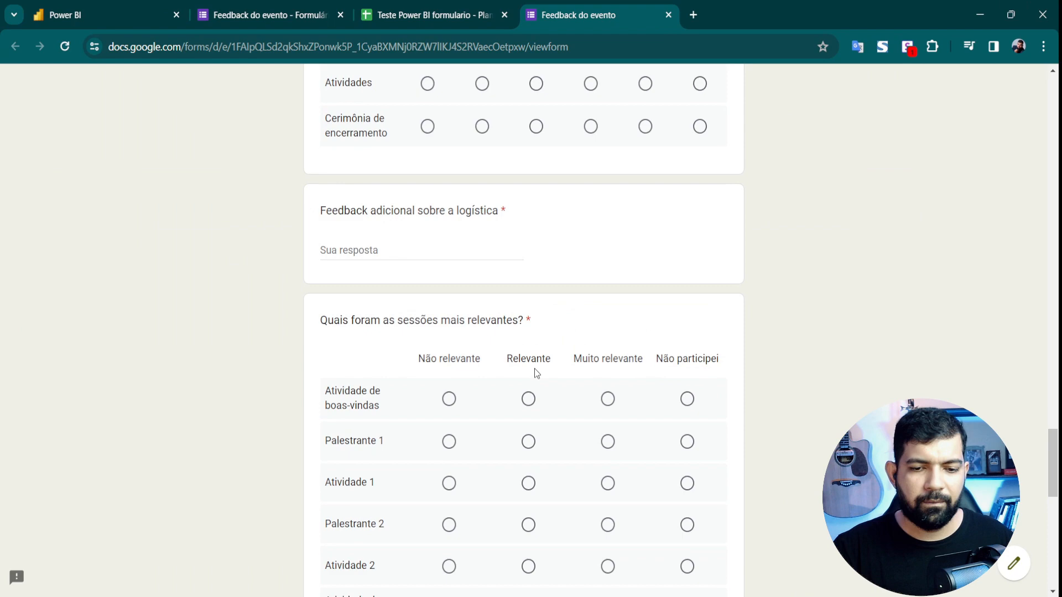
{"action": "scroll", "coordinate": [534, 369], "scroll_direction": "down", "scroll_amount": 3}
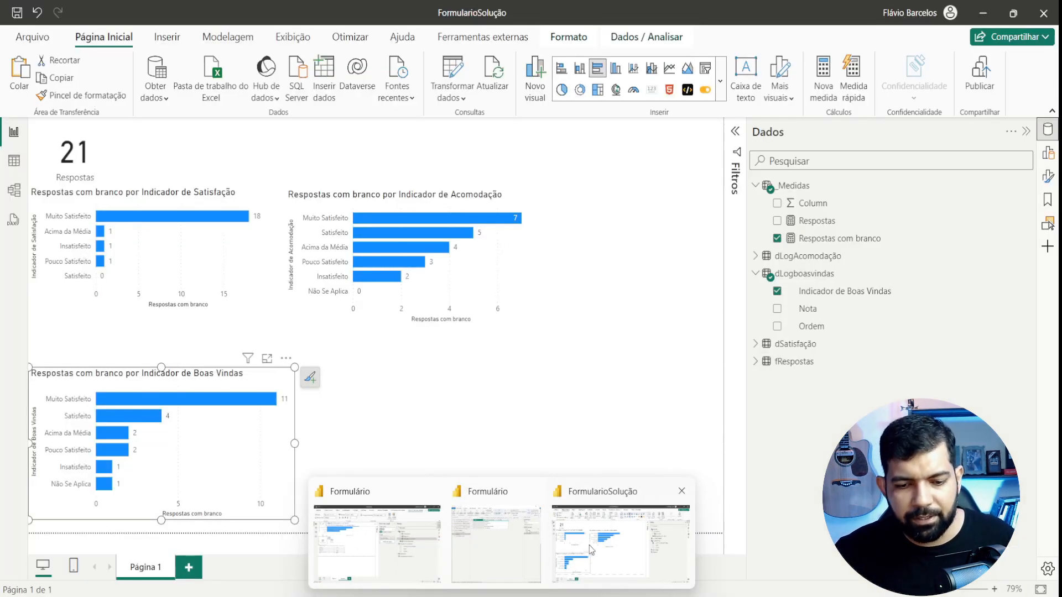
{"action": "left_click", "coordinate": [590, 547]}
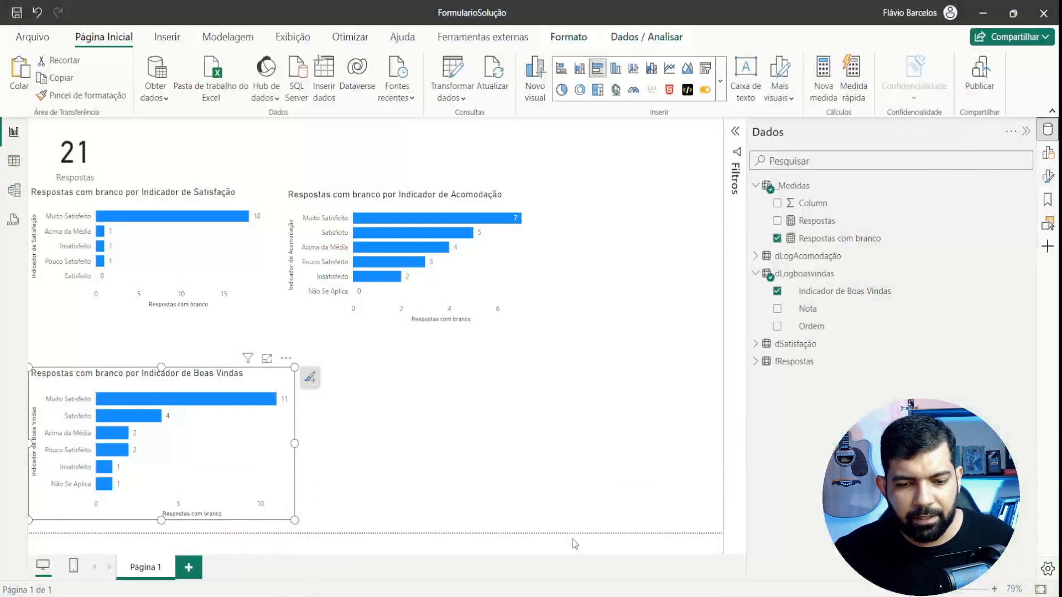
- Open the Power Query editor and create a manually entered table named dRelevante
{"action": "left_click", "coordinate": [454, 69]}
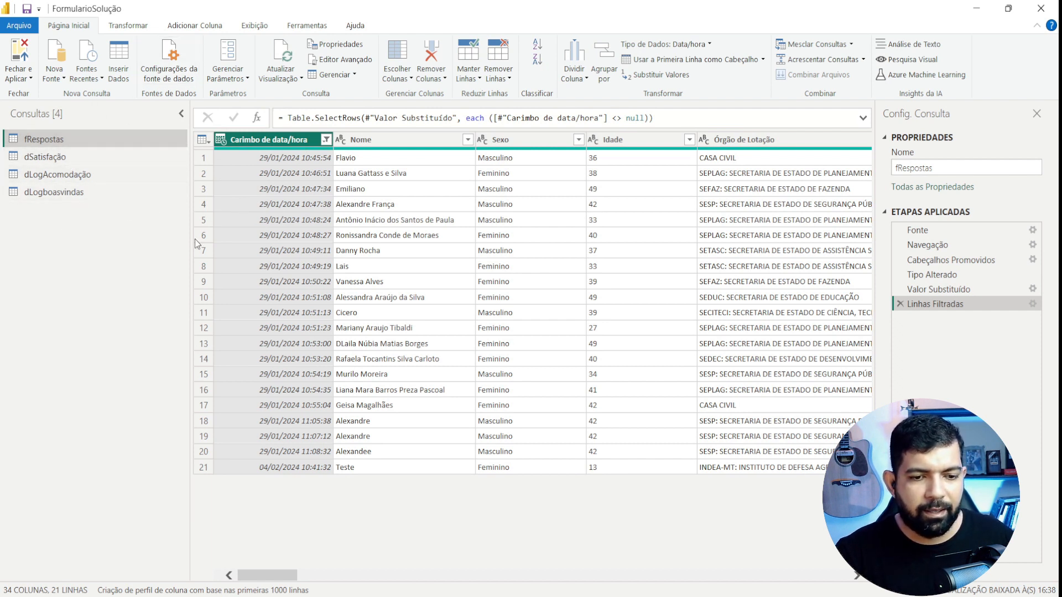
{"action": "left_click", "coordinate": [127, 79]}
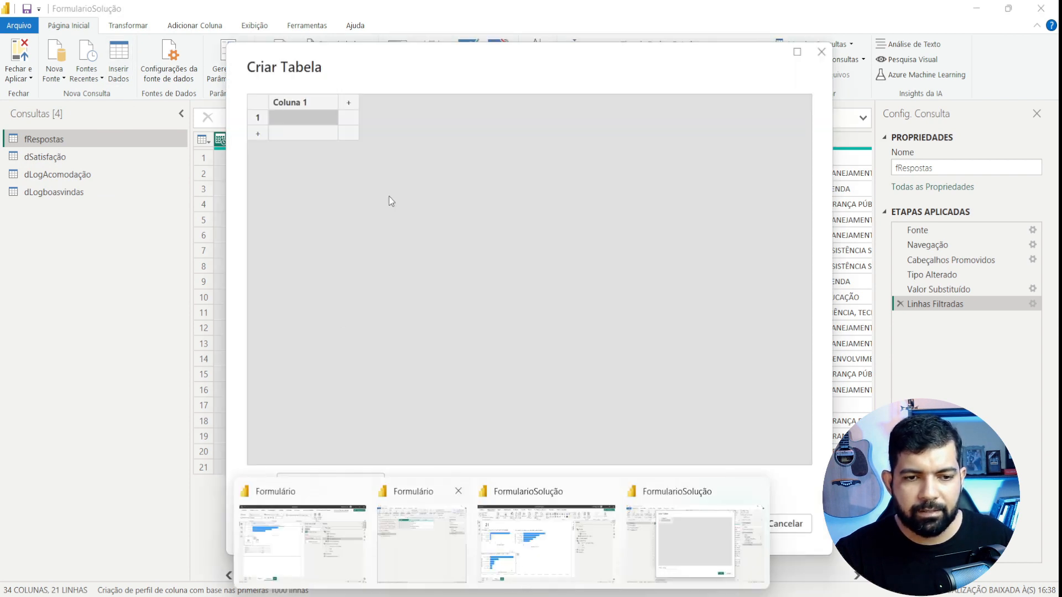
{"action": "left_click", "coordinate": [450, 559]}
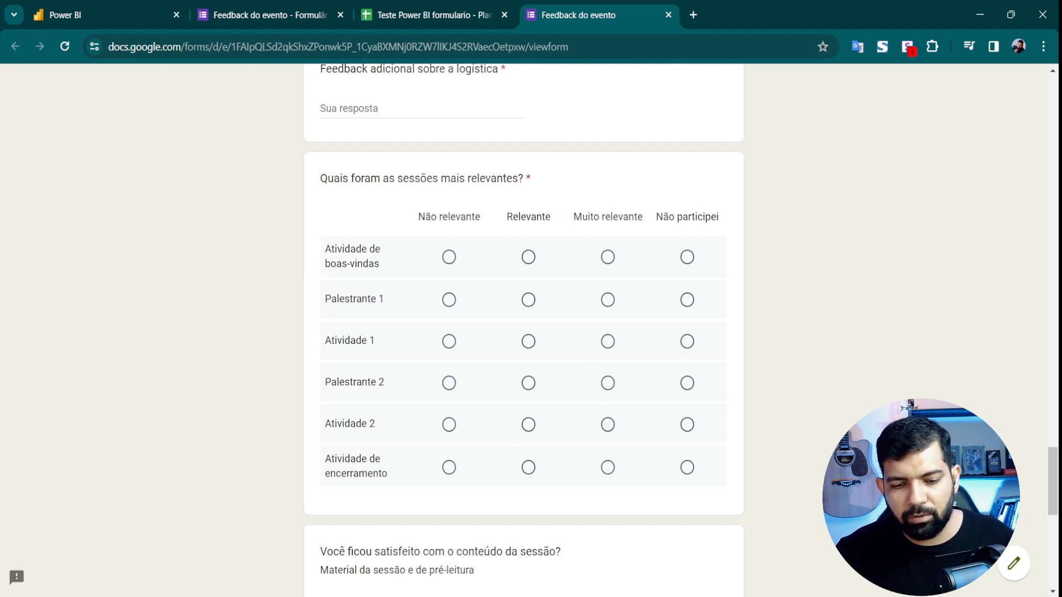
{"action": "left_click", "coordinate": [660, 566]}
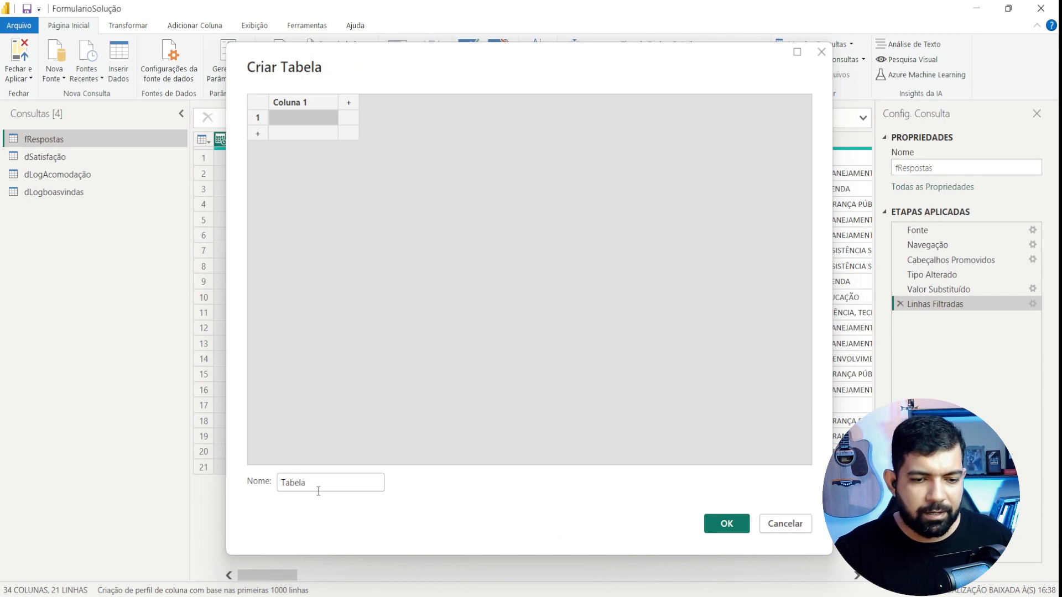
{"action": "left_click_drag", "start_coordinate": [318, 491], "coordinate": [257, 486]}
{"action": "type", "text": "dRel"}
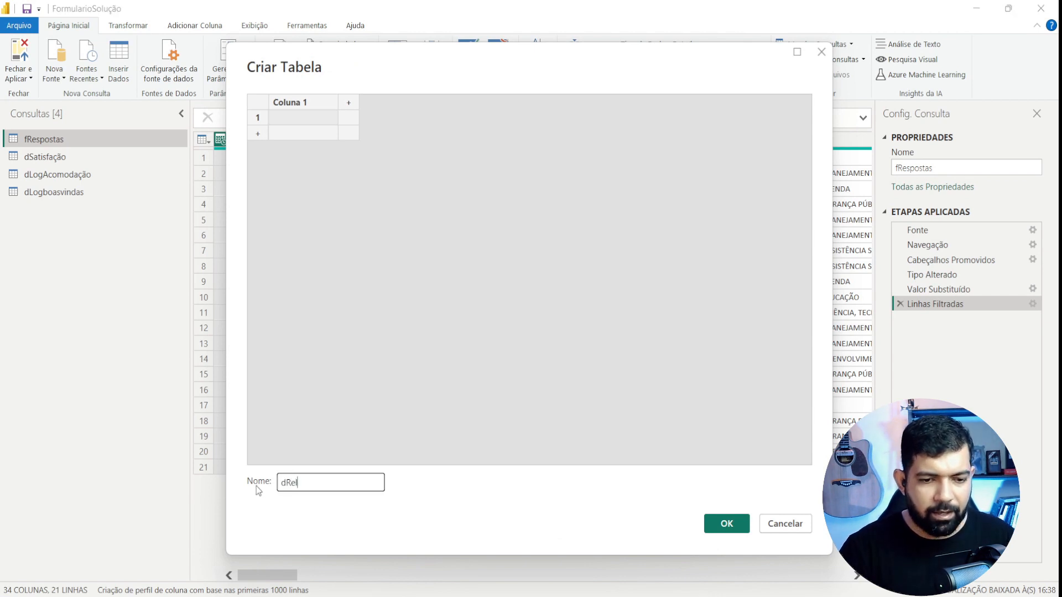
{"action": "type", "text": "evante"}
{"action": "key", "text": "Return"}
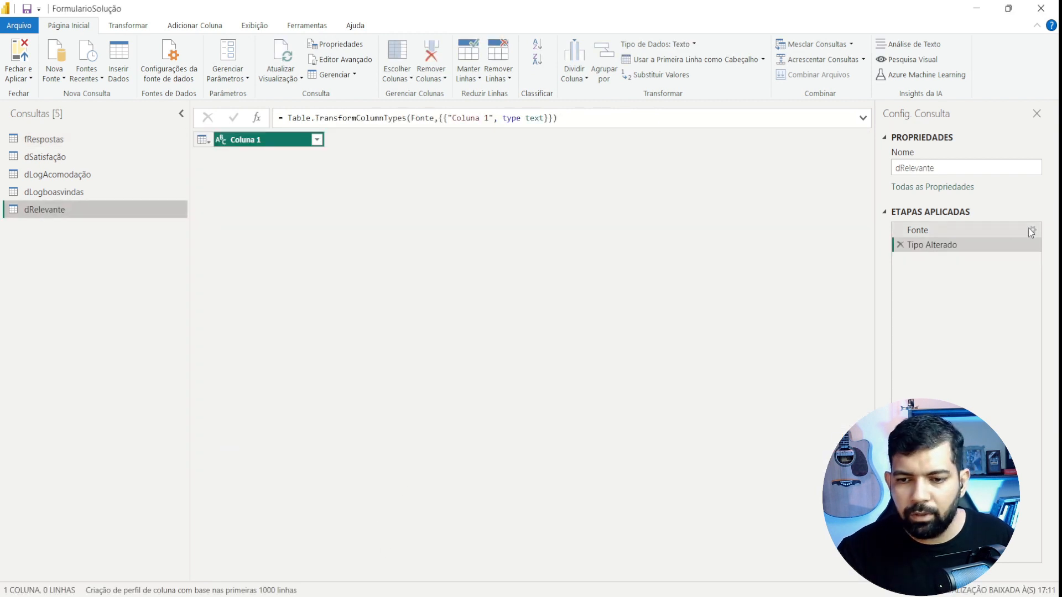
- Reopen the source table of dRelevante for editing, rename its column to Notas and extend it to five rows
{"action": "left_click", "coordinate": [1032, 230]}
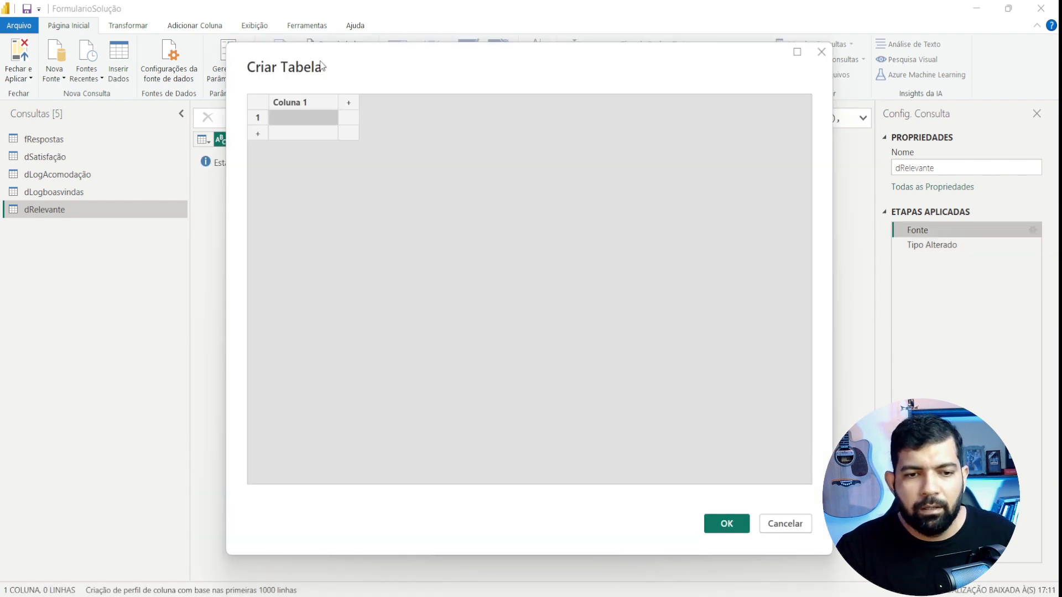
{"action": "double_click", "coordinate": [304, 103]}
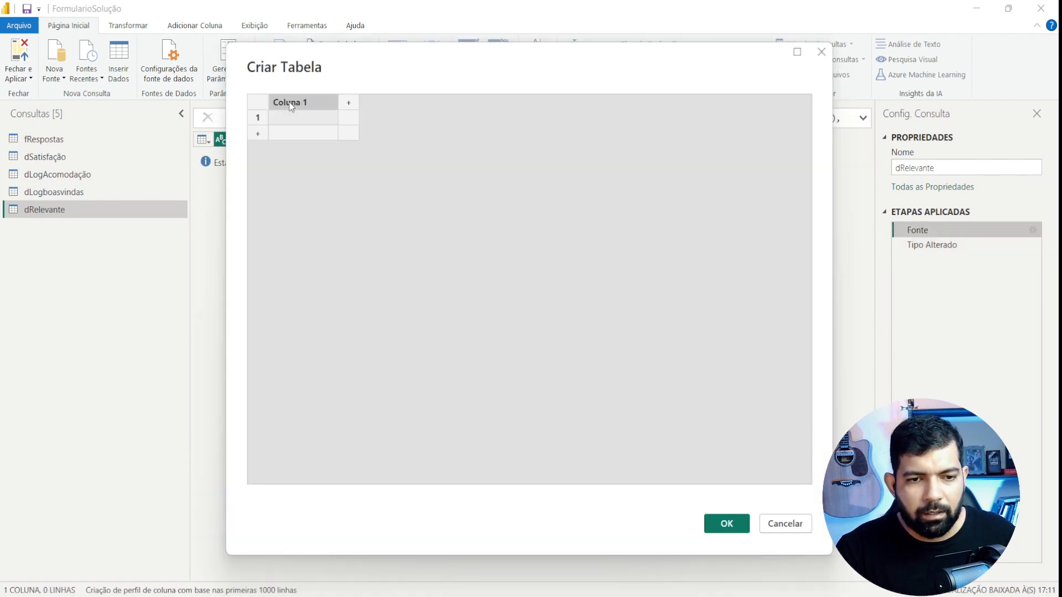
{"action": "type", "text": "NOt"}
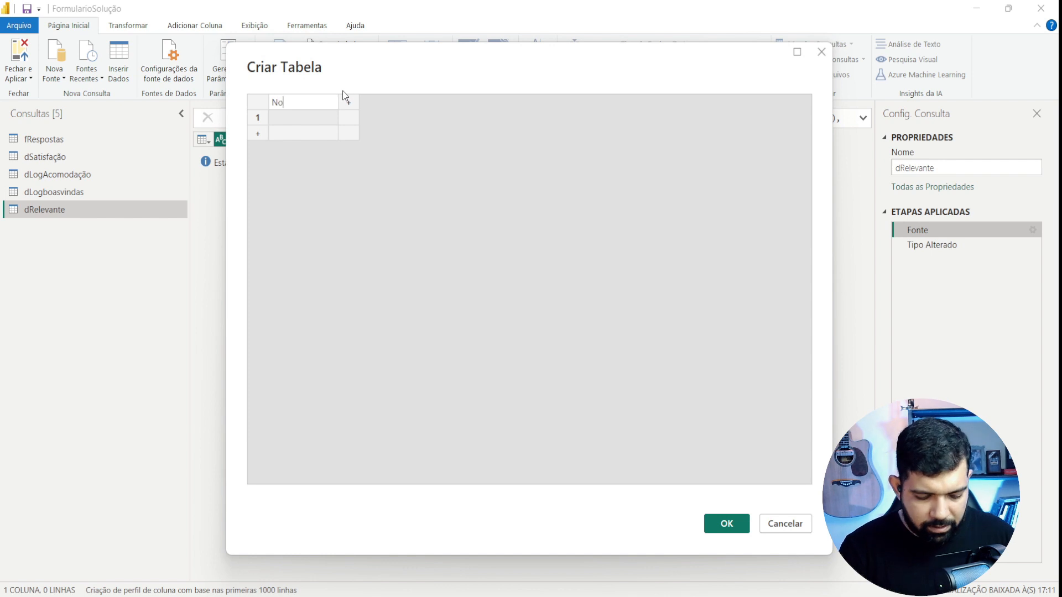
{"action": "type", "text": "as"}
{"action": "key", "text": "Return"}
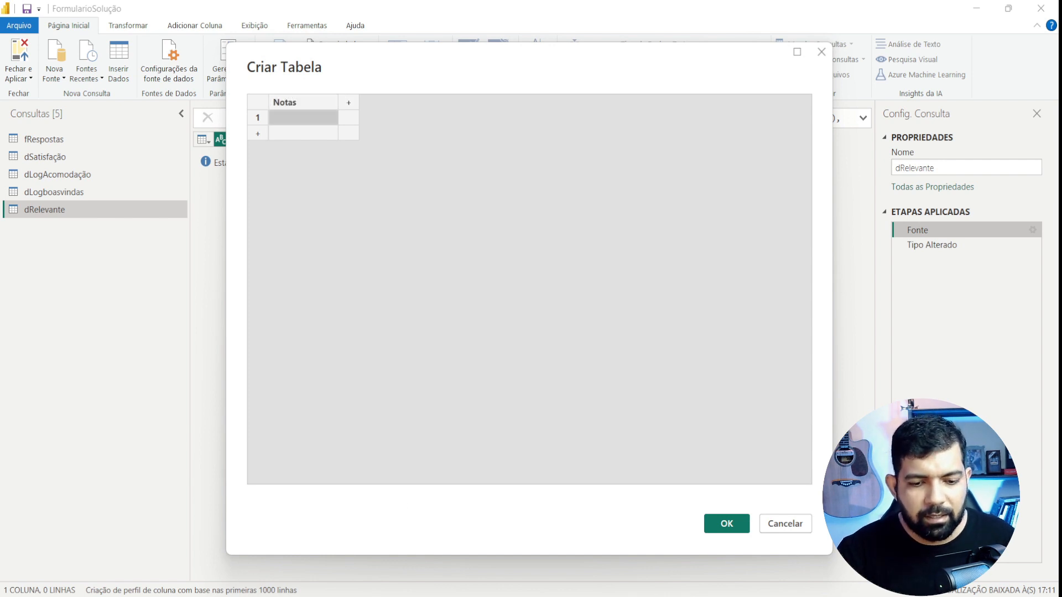
{"action": "mouse_move", "coordinate": [441, 595]}
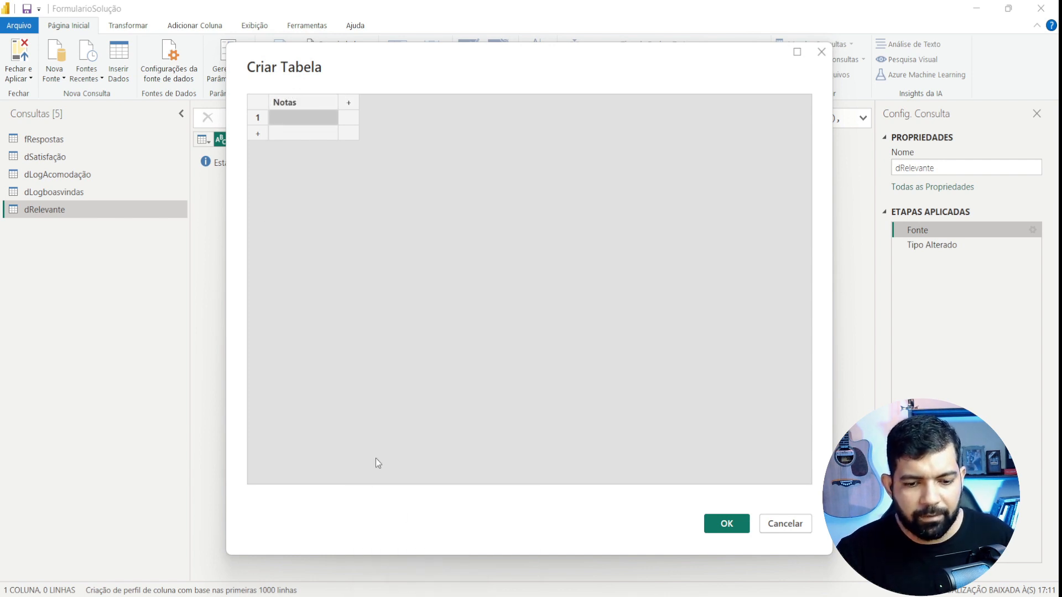
{"action": "key", "text": "Return"}
{"action": "key", "text": "Return"}
{"action": "key", "text": "Return"}
{"action": "key", "text": "Return"}
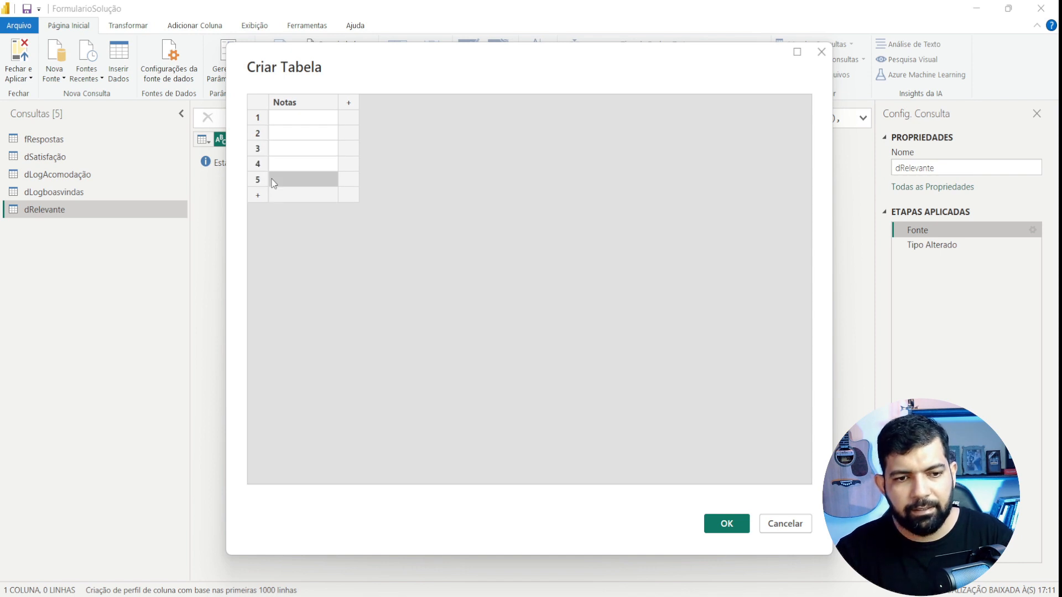
- Copy the "Não relevante" option from the form's session relevance question into row 1 of the Notas column
{"action": "key", "text": "alt+Tab"}
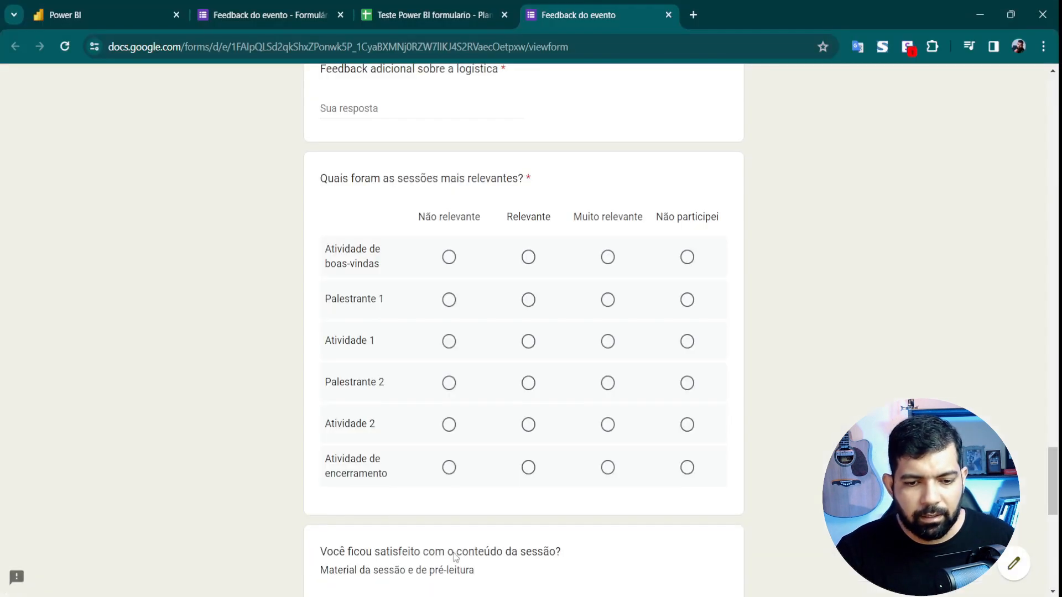
{"action": "left_click_drag", "start_coordinate": [419, 220], "coordinate": [473, 217]}
{"action": "key", "text": "ctrl+c"}
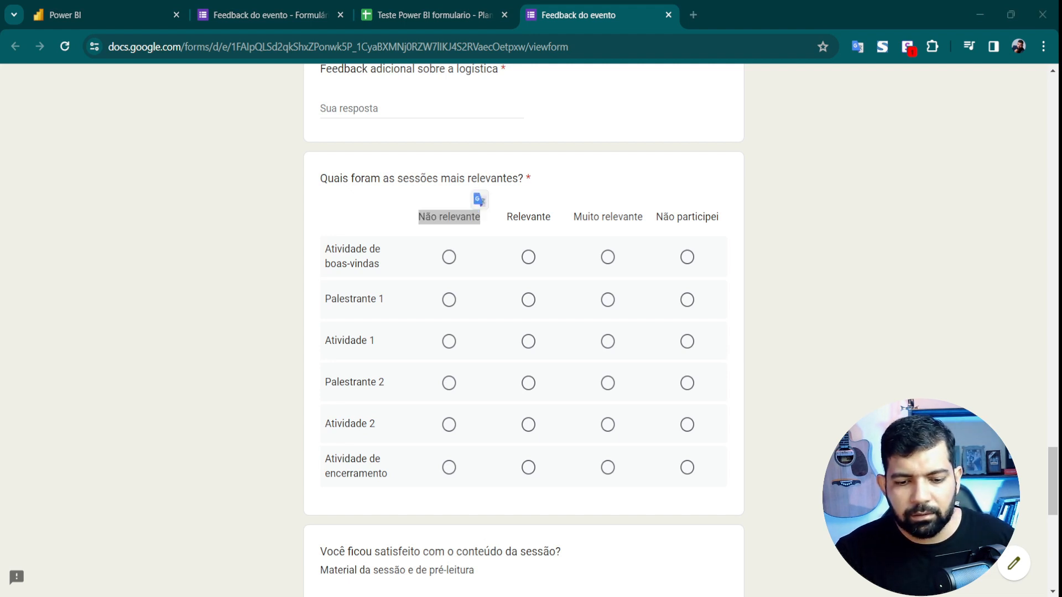
{"action": "left_click", "coordinate": [678, 548]}
{"action": "left_click", "coordinate": [290, 116]}
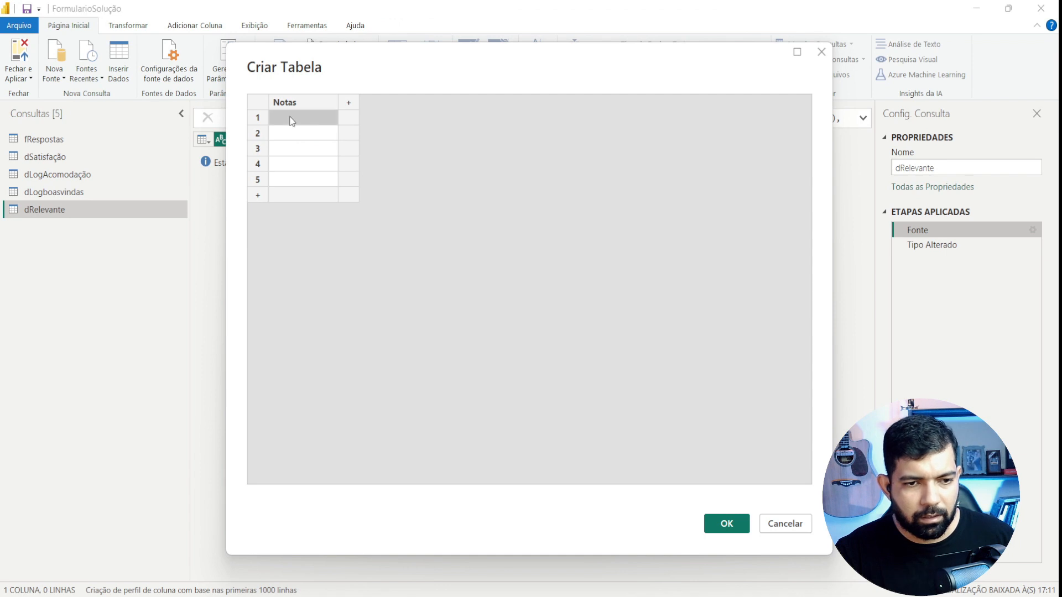
{"action": "key", "text": "ctrl+v"}
{"action": "key", "text": "Return"}
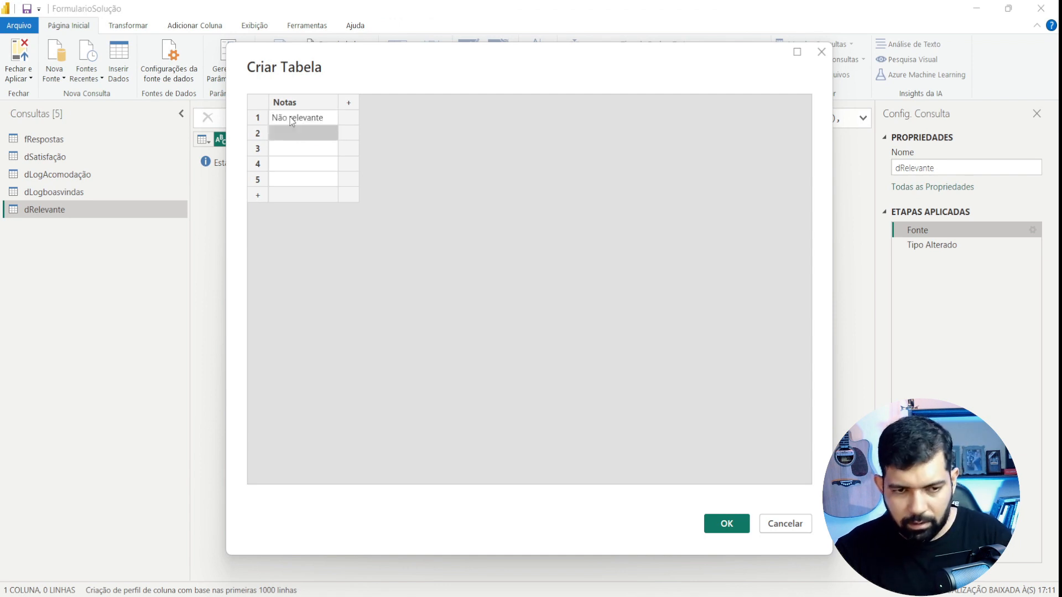
- Copy the "Relevante" option from the same form question into row 2 of the Notas column
{"action": "left_click", "coordinate": [441, 539]}
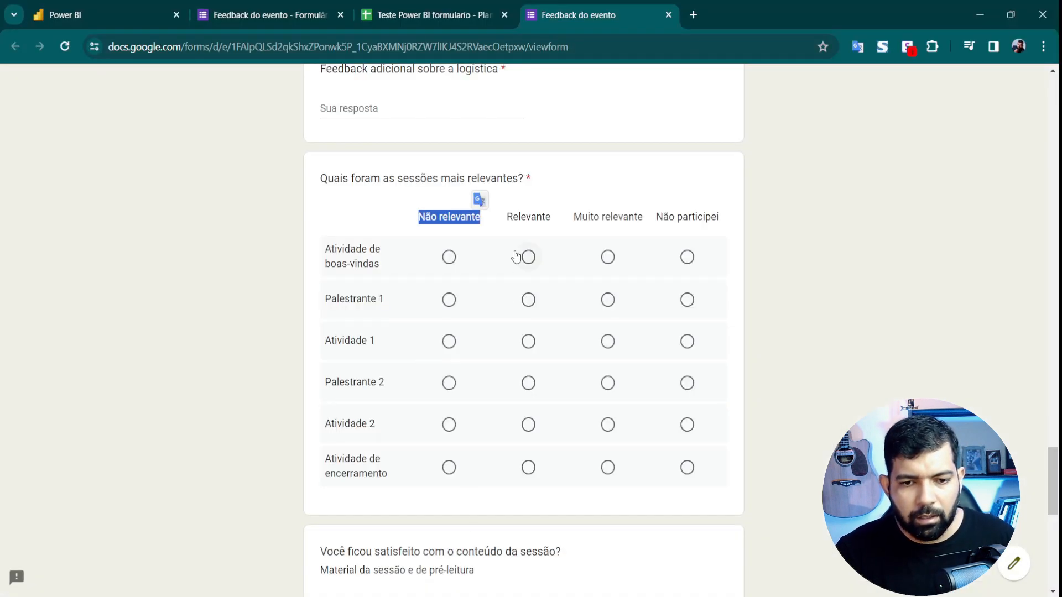
{"action": "left_click_drag", "start_coordinate": [510, 217], "coordinate": [550, 220]}
{"action": "key", "text": "ctrl+c"}
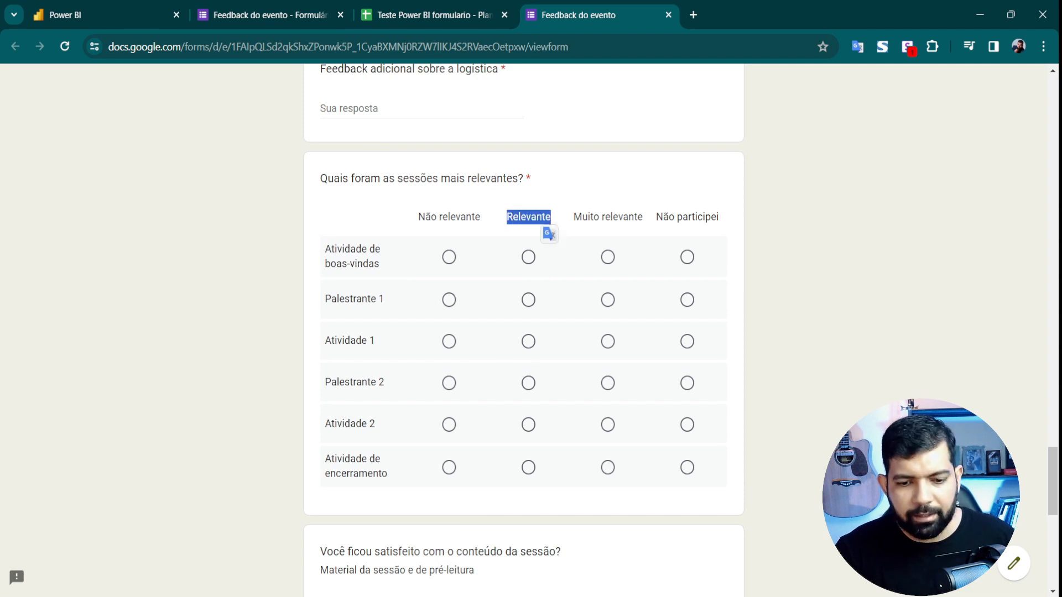
{"action": "key", "text": "super+1"}
{"action": "left_click", "coordinate": [655, 564]}
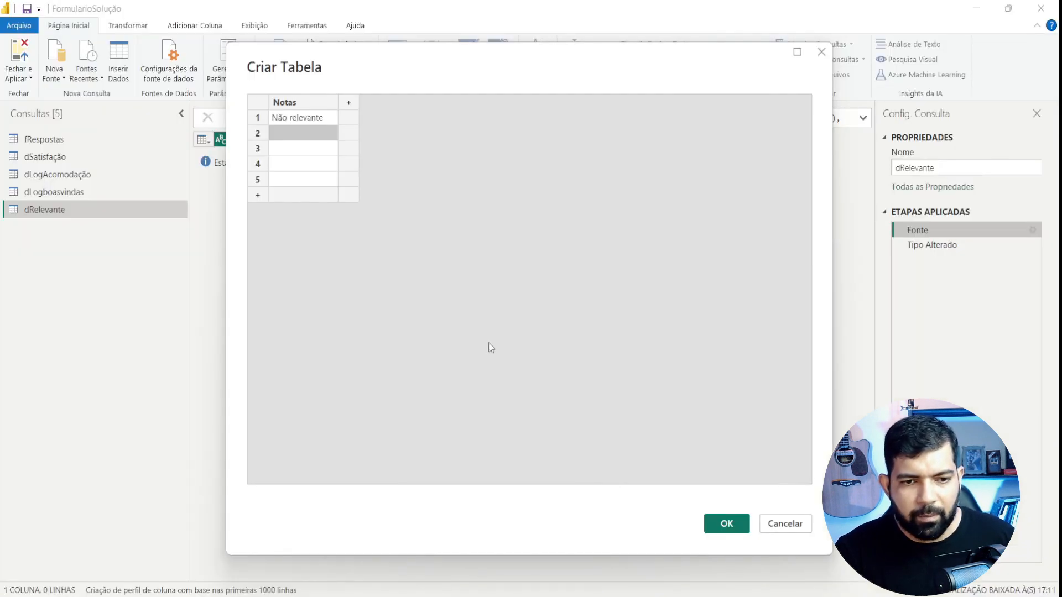
{"action": "key", "text": "ctrl+v"}
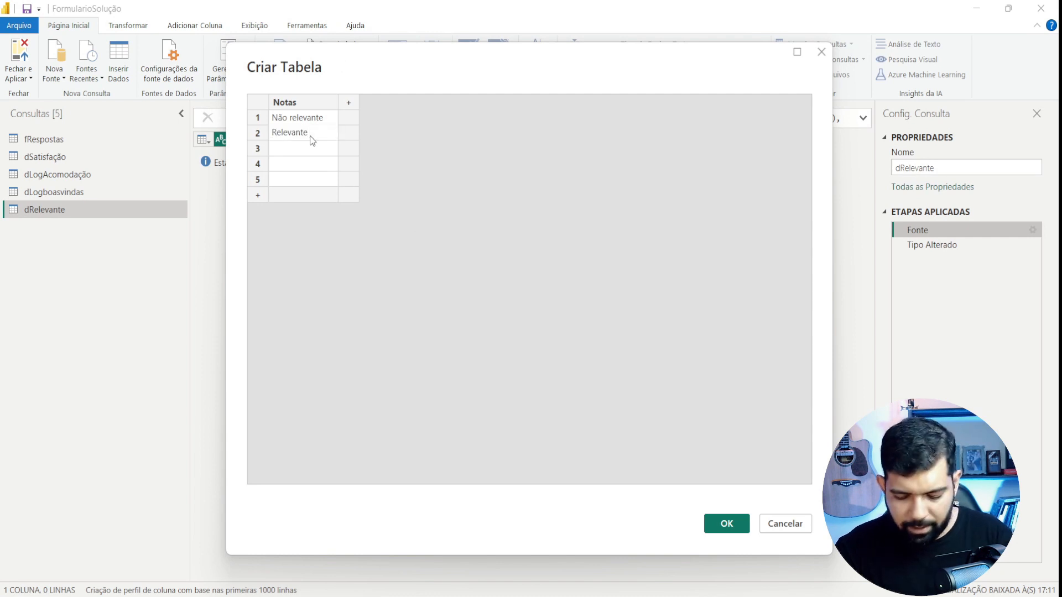
- Copy the "Muito relevante" option from the form's session relevance question into row 3 of the Notas column
{"action": "key", "text": "Return"}
{"action": "key", "text": "alt+Tab"}
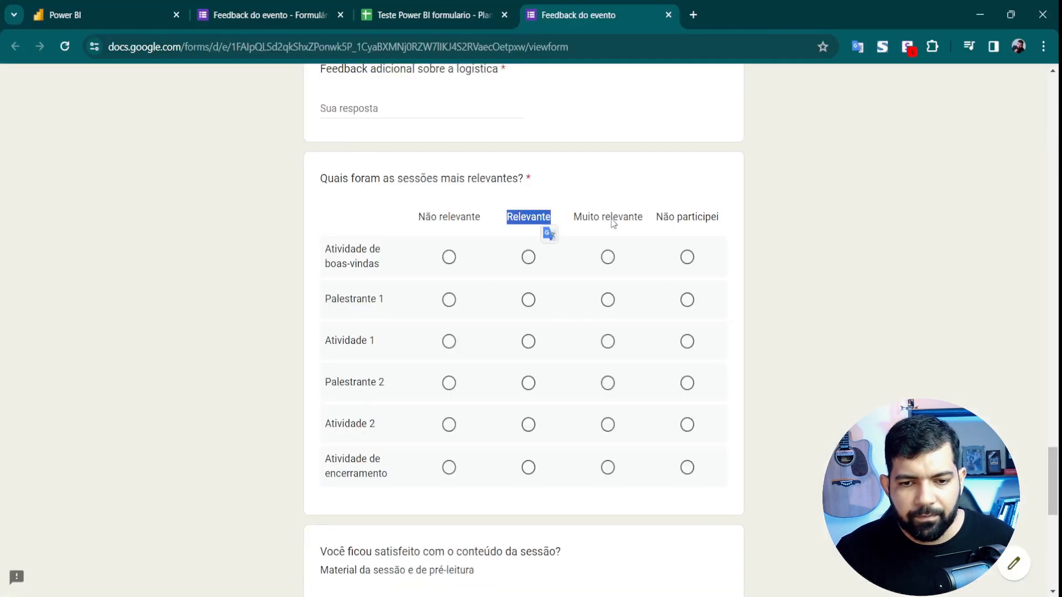
{"action": "left_click_drag", "start_coordinate": [573, 217], "coordinate": [640, 224]}
{"action": "key", "text": "ctrl+c"}
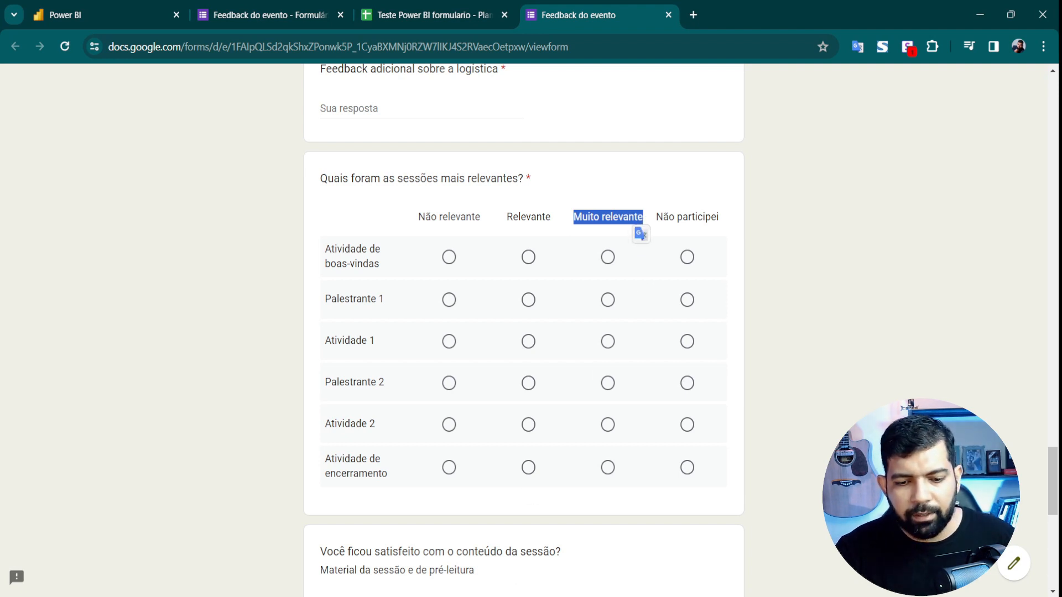
{"action": "left_click", "coordinate": [671, 559]}
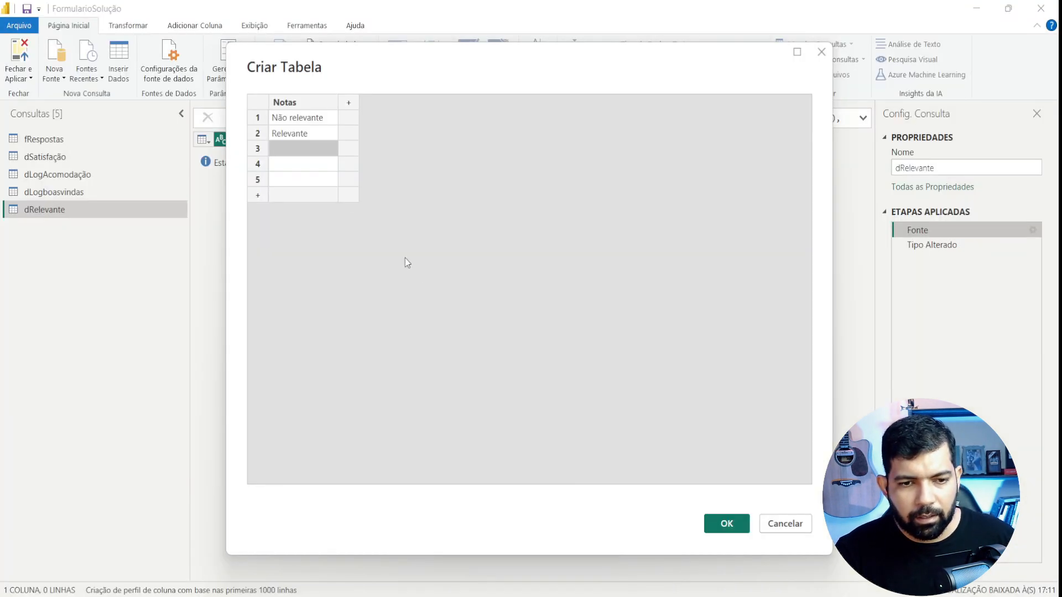
{"action": "left_click", "coordinate": [308, 148]}
{"action": "key", "text": "ctrl+v"}
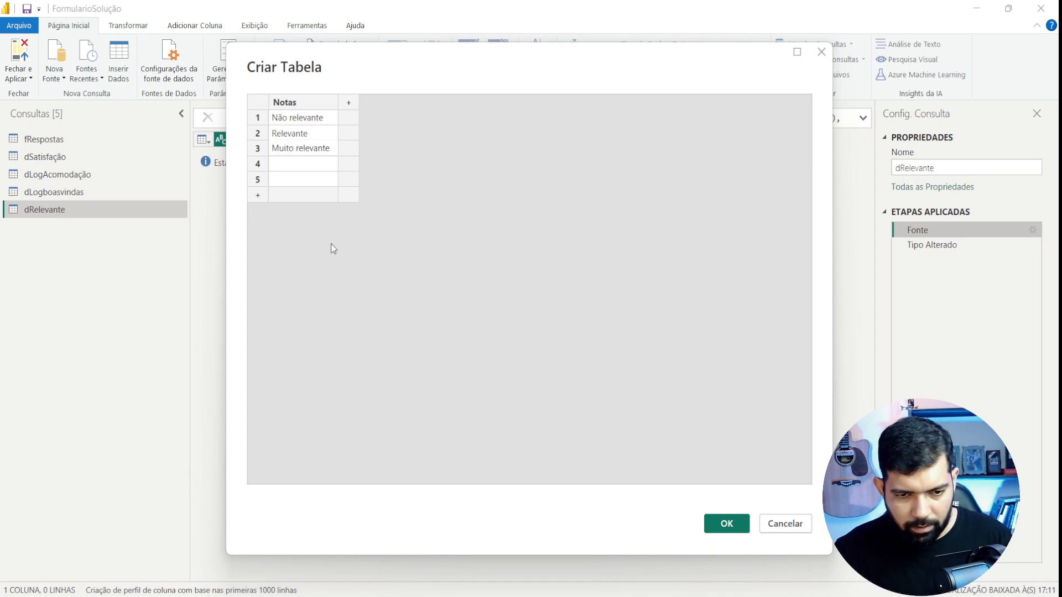
- Copy the form's "Não participei" option into row 4 of the Notas column and delete the empty row 5
{"action": "left_click", "coordinate": [440, 531]}
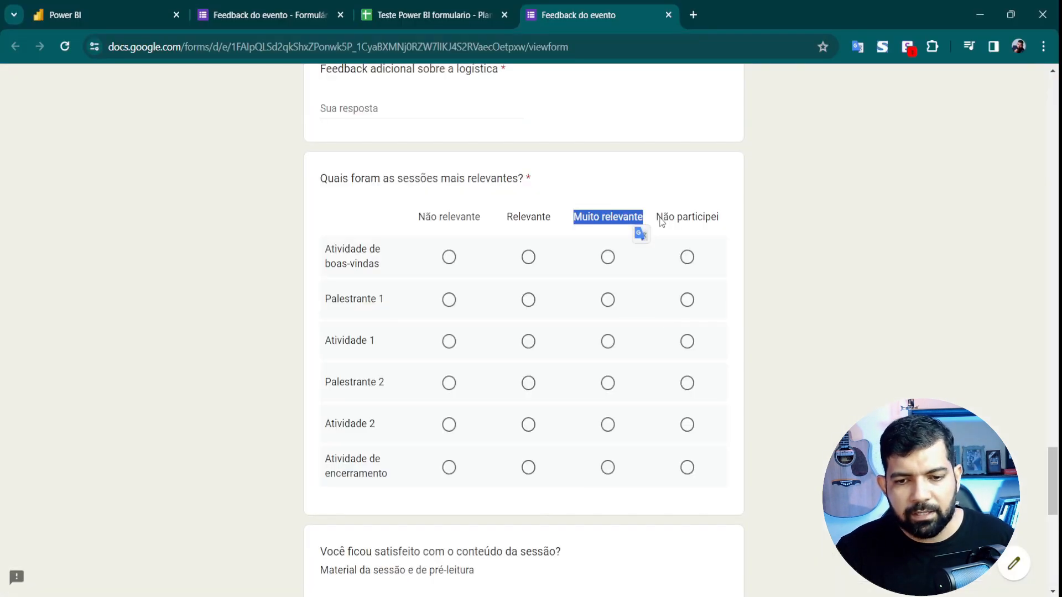
{"action": "left_click_drag", "start_coordinate": [657, 217], "coordinate": [718, 221]}
{"action": "key", "text": "ctrl+c"}
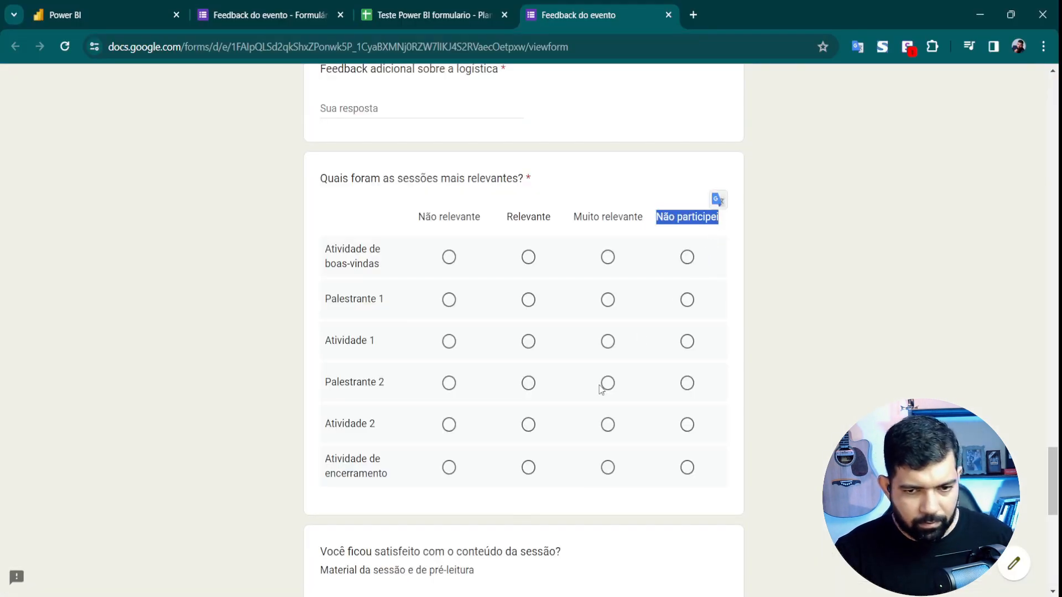
{"action": "left_click", "coordinate": [692, 558]}
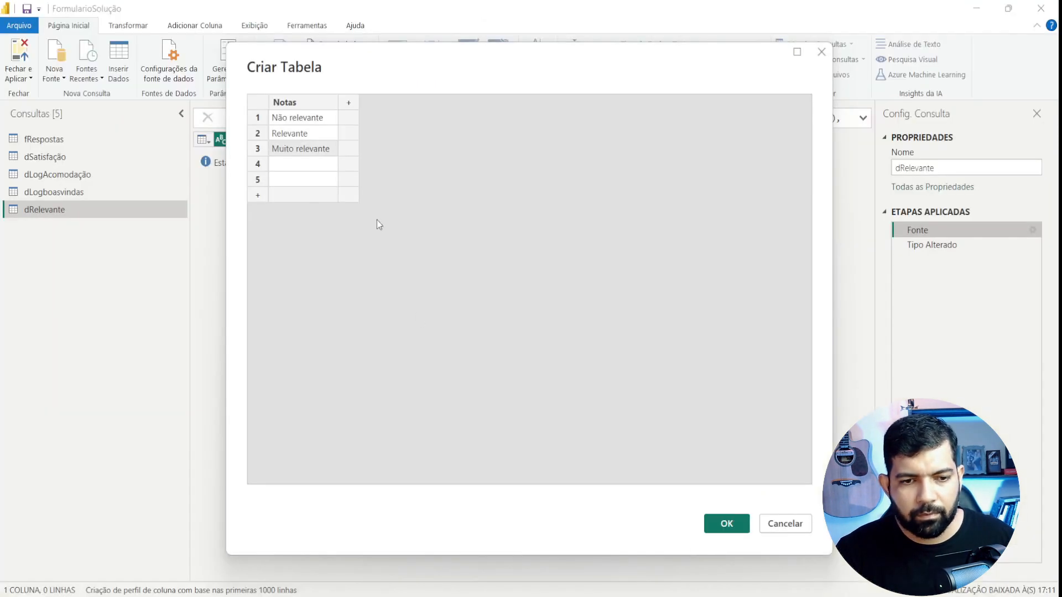
{"action": "left_click", "coordinate": [307, 165]}
{"action": "key", "text": "ctrl+v"}
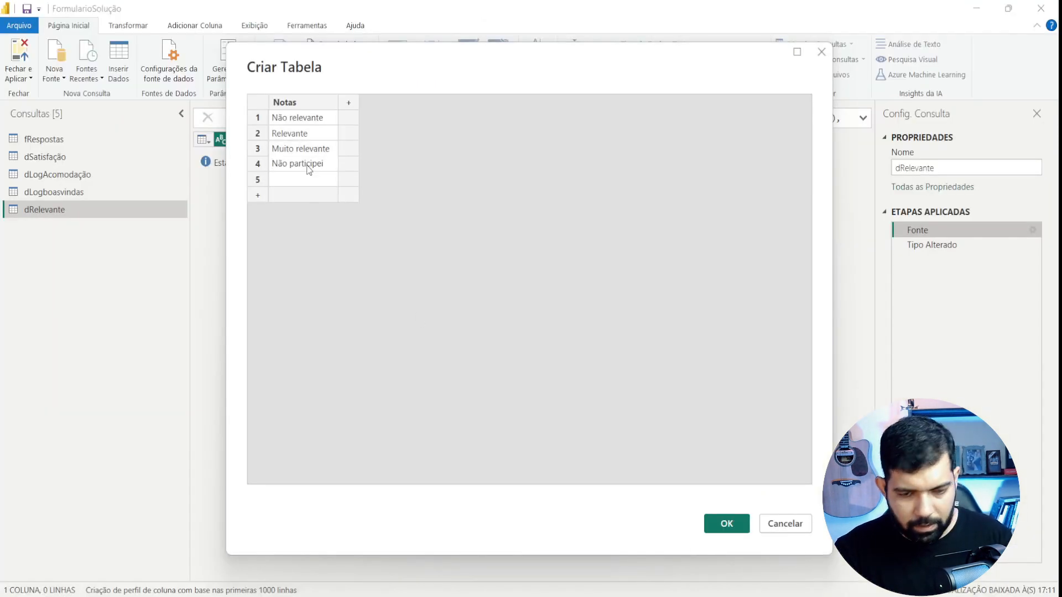
{"action": "left_click", "coordinate": [258, 179]}
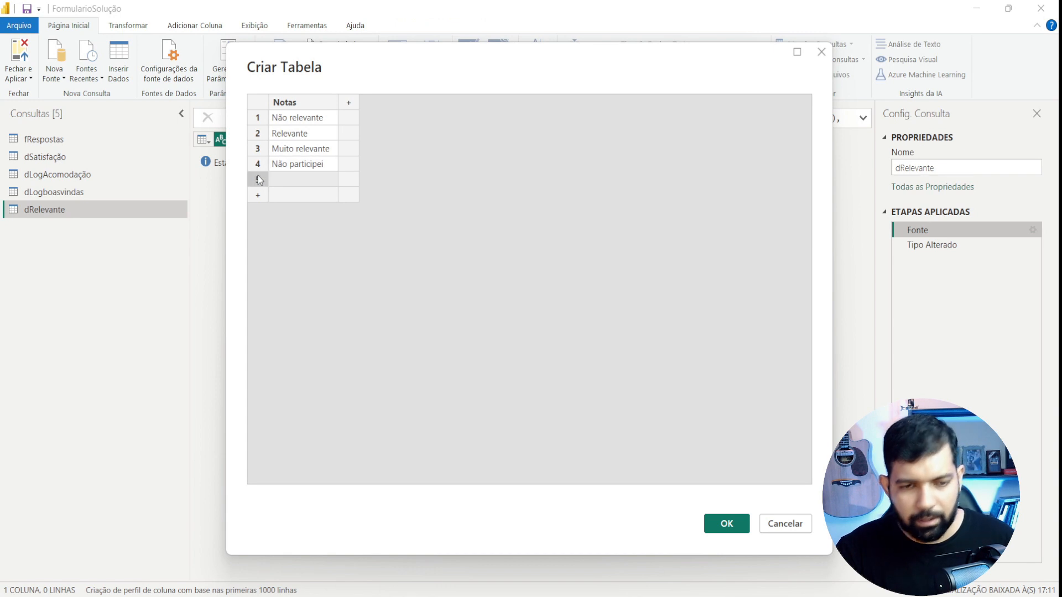
{"action": "key", "text": "Delete"}
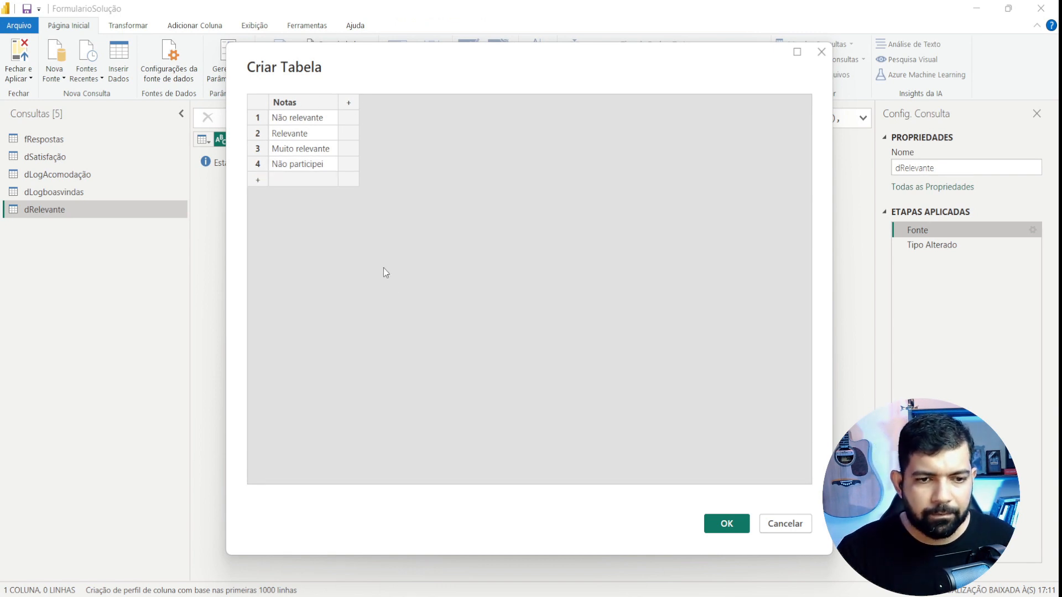
- Add an Ordem column ranking Muito relevante 1, Relevante 2, Não relevante 3 and Não participei 4, and confirm the table
{"action": "left_click", "coordinate": [349, 103]}
{"action": "double_click", "coordinate": [383, 101]}
{"action": "type", "text": "Ordem"}
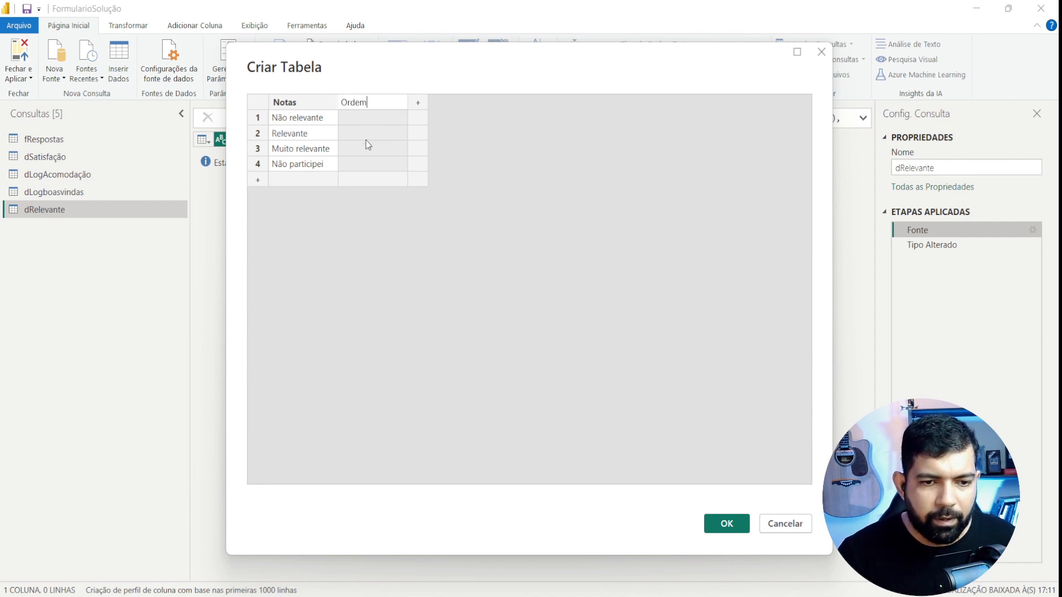
{"action": "left_click", "coordinate": [363, 166]}
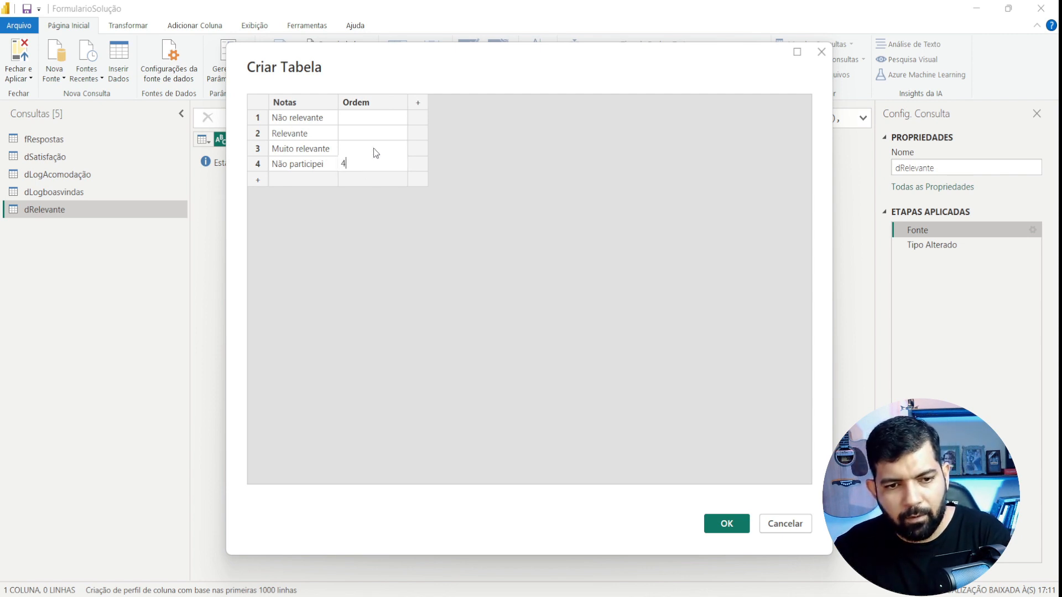
{"action": "left_click", "coordinate": [374, 148]}
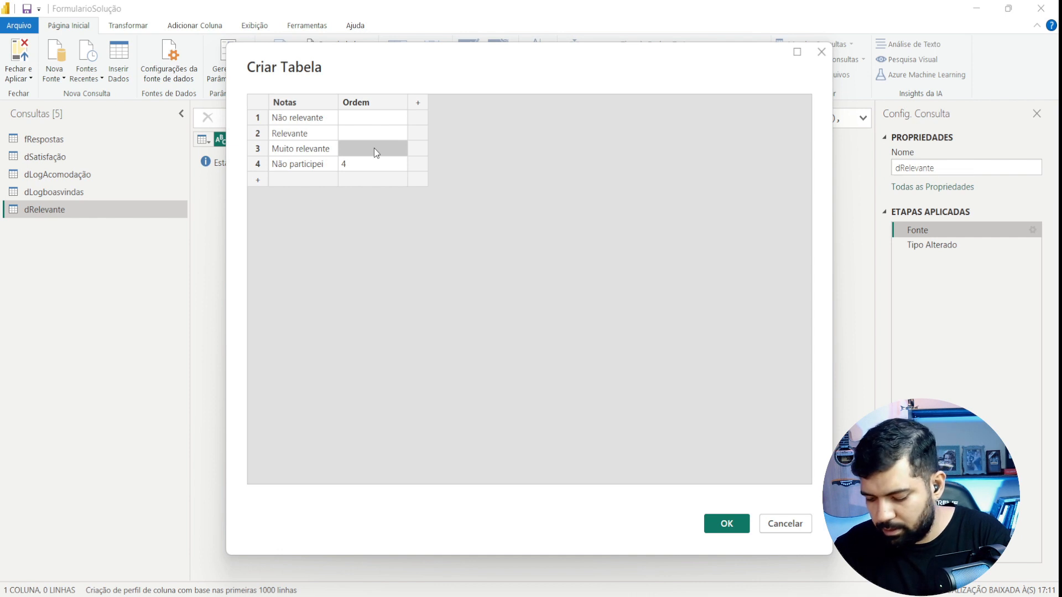
{"action": "type", "text": "1"}
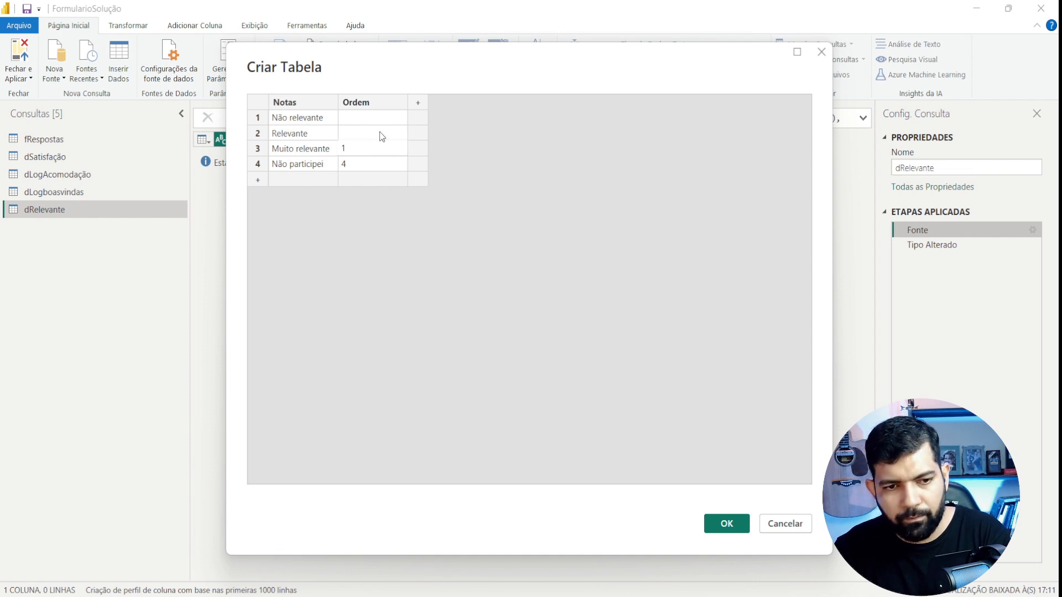
{"action": "left_click", "coordinate": [379, 133]}
{"action": "type", "text": "2"}
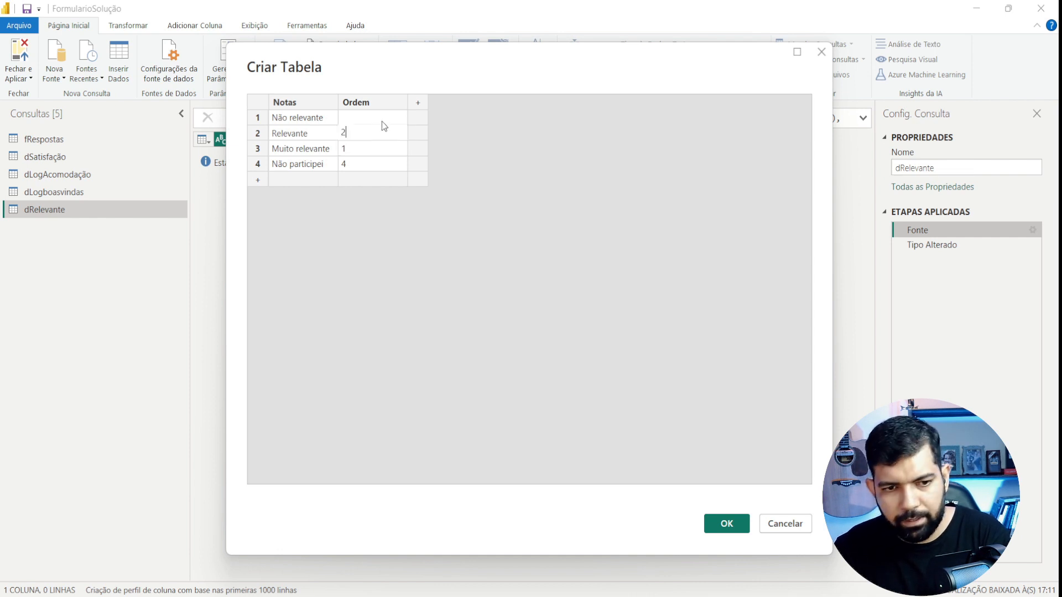
{"action": "left_click", "coordinate": [381, 120]}
{"action": "type", "text": "3"}
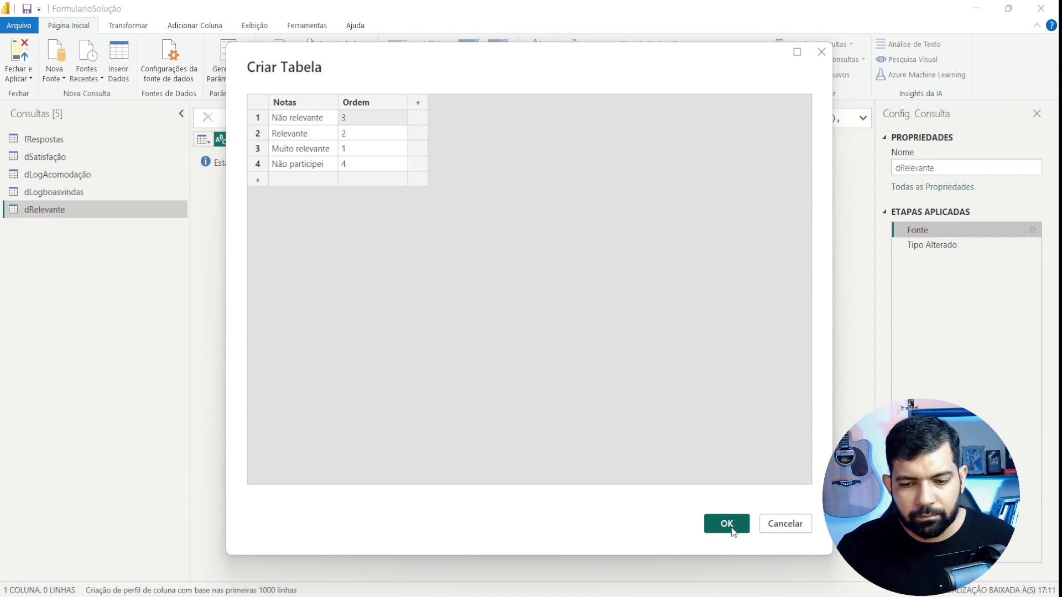
{"action": "key", "text": "alt+Tab"}
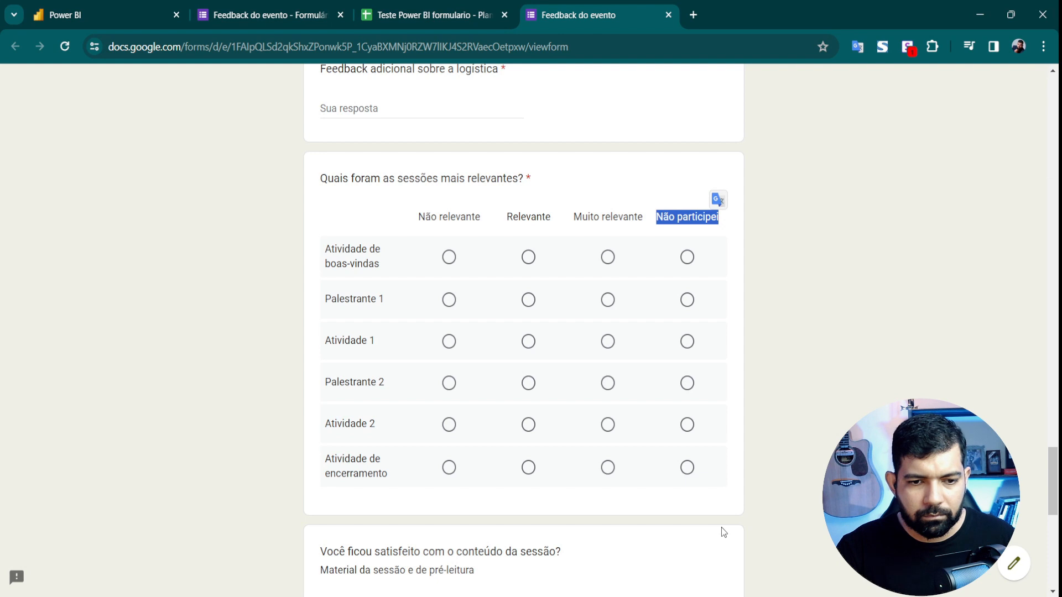
{"action": "mouse_move", "coordinate": [501, 596]}
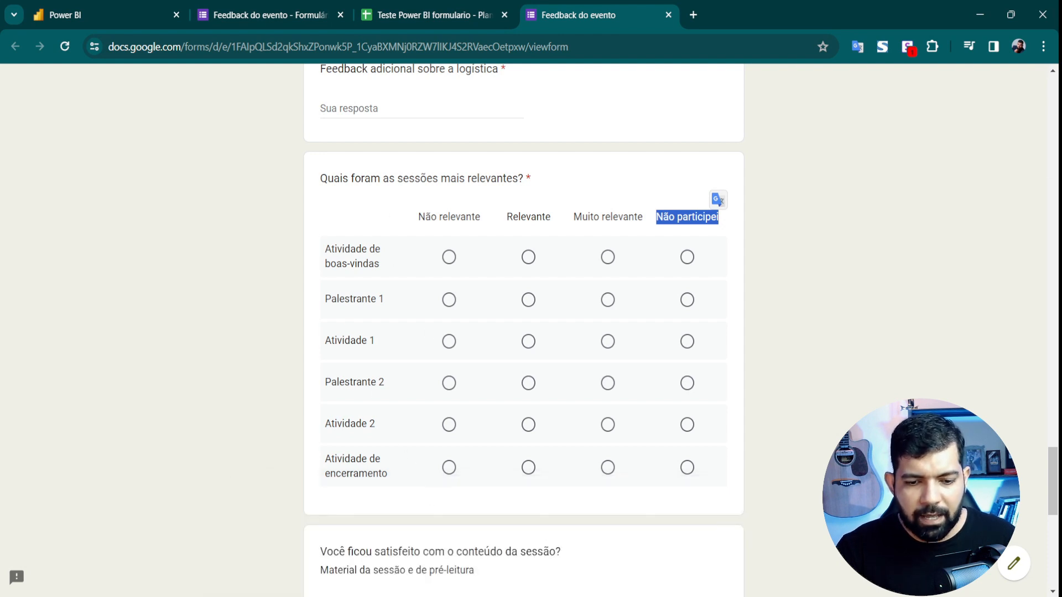
{"action": "left_click", "coordinate": [646, 557]}
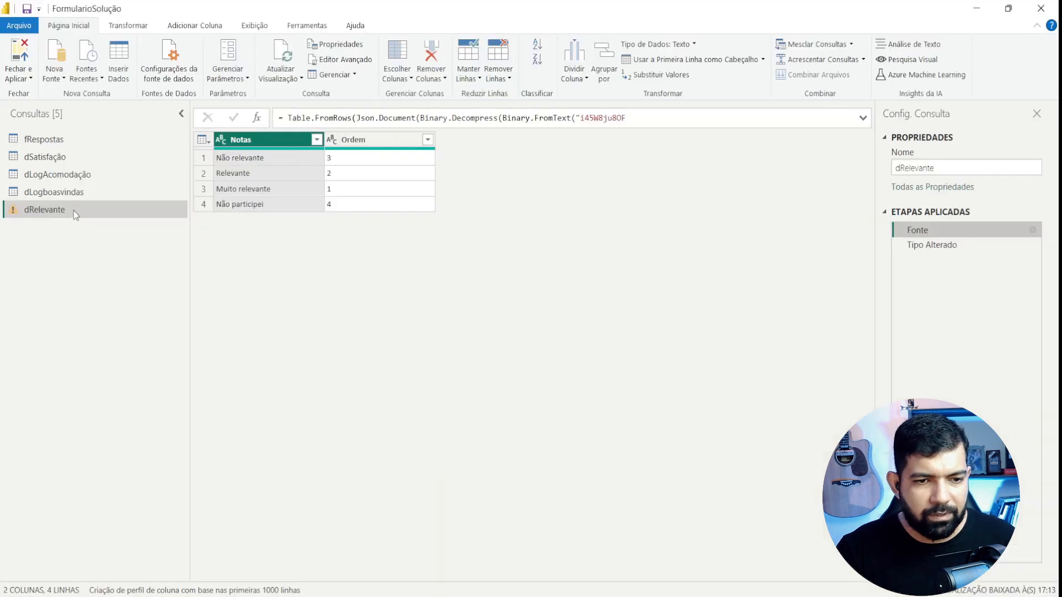
- Delete the failing Tipo Alterado step from dRelevante and set the Ordem column's data type to Número Inteiro
{"action": "left_click", "coordinate": [965, 249]}
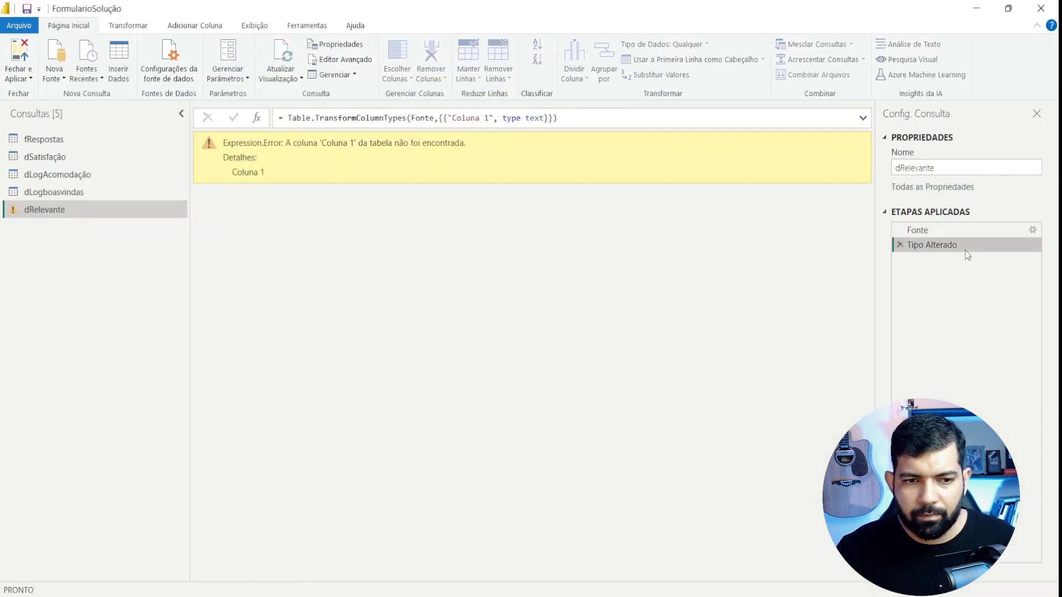
{"action": "left_click", "coordinate": [899, 244]}
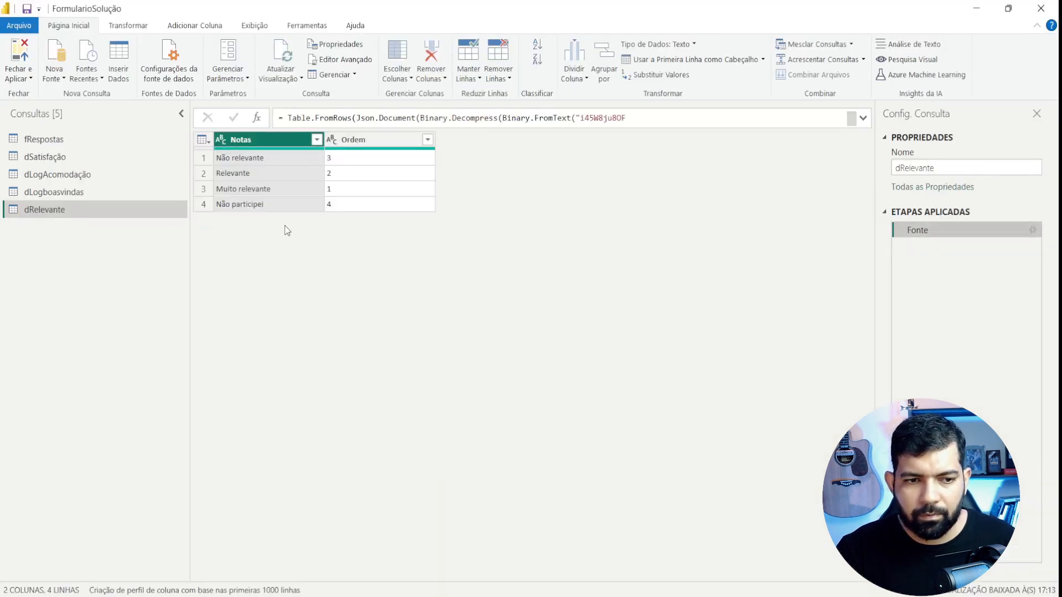
{"action": "left_click", "coordinate": [331, 139]}
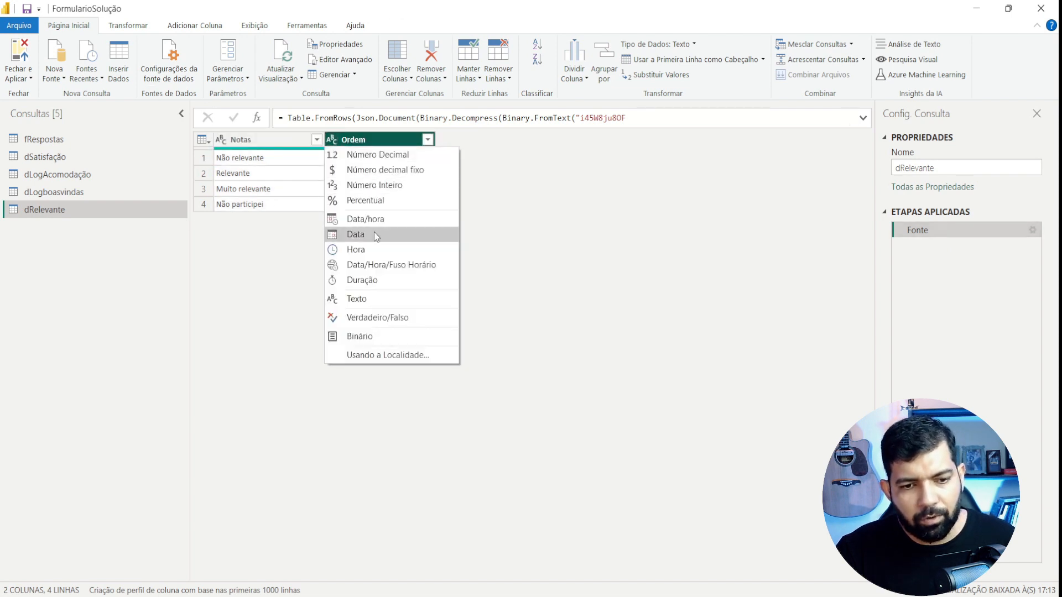
{"action": "left_click", "coordinate": [410, 183]}
- Rename the dRelevante query as dRelevanteBoasVindas
{"action": "double_click", "coordinate": [68, 211]}
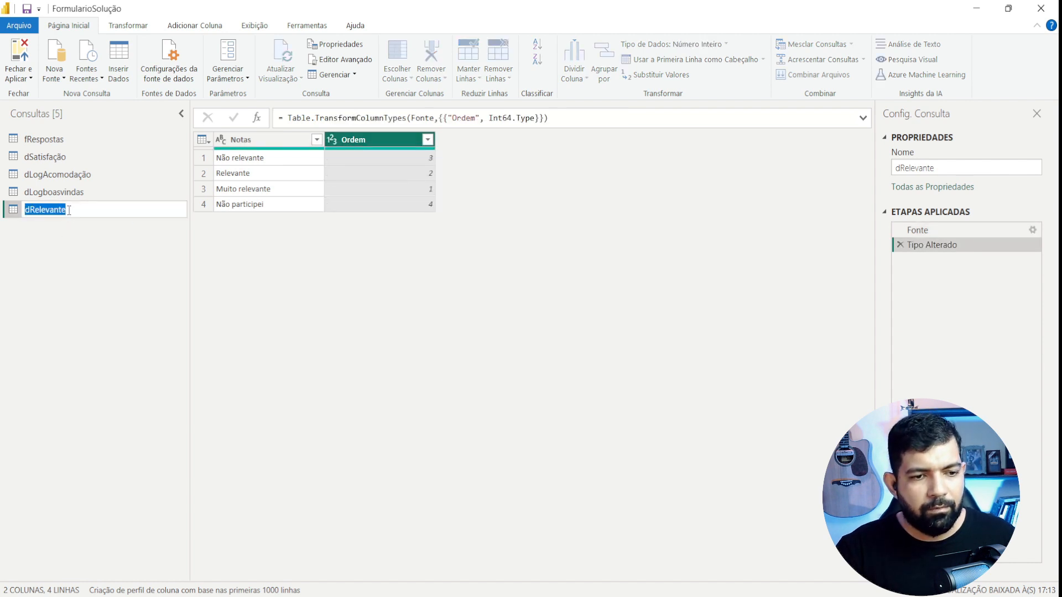
{"action": "left_click", "coordinate": [84, 210]}
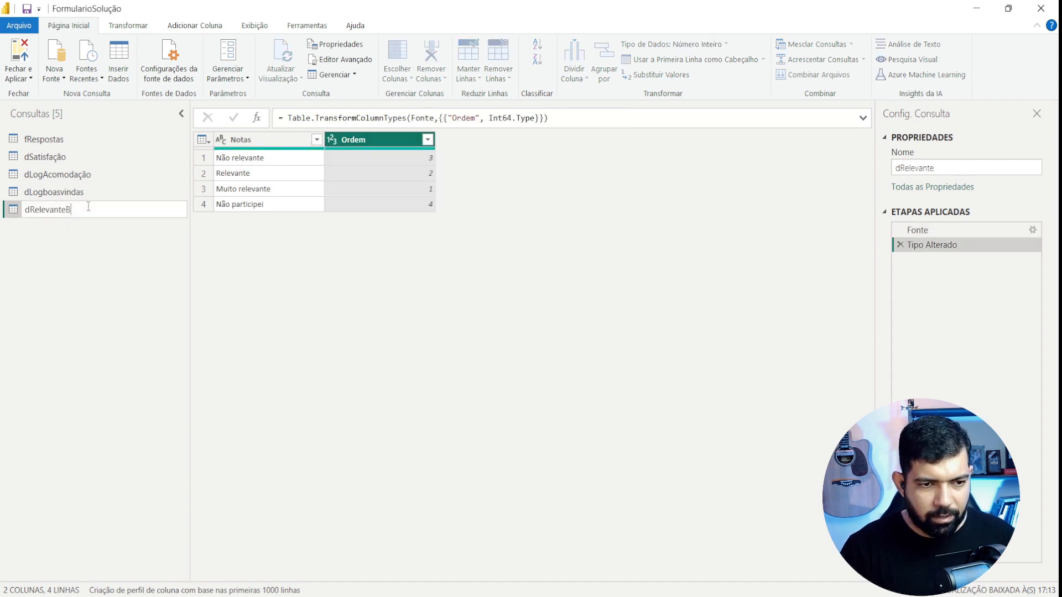
{"action": "type", "text": "BoasVindas"}
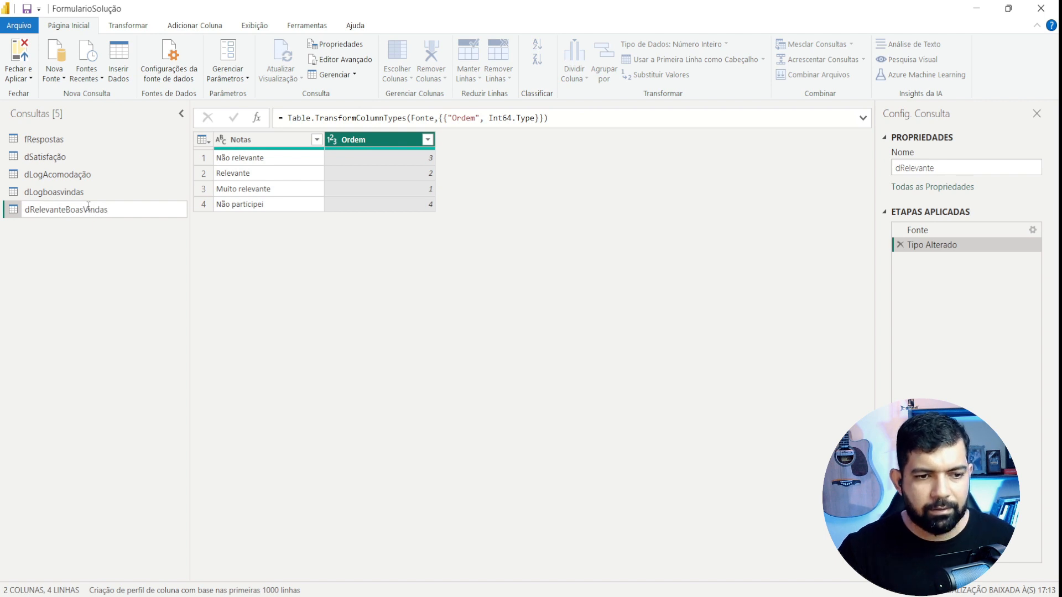
{"action": "key", "text": "Return"}
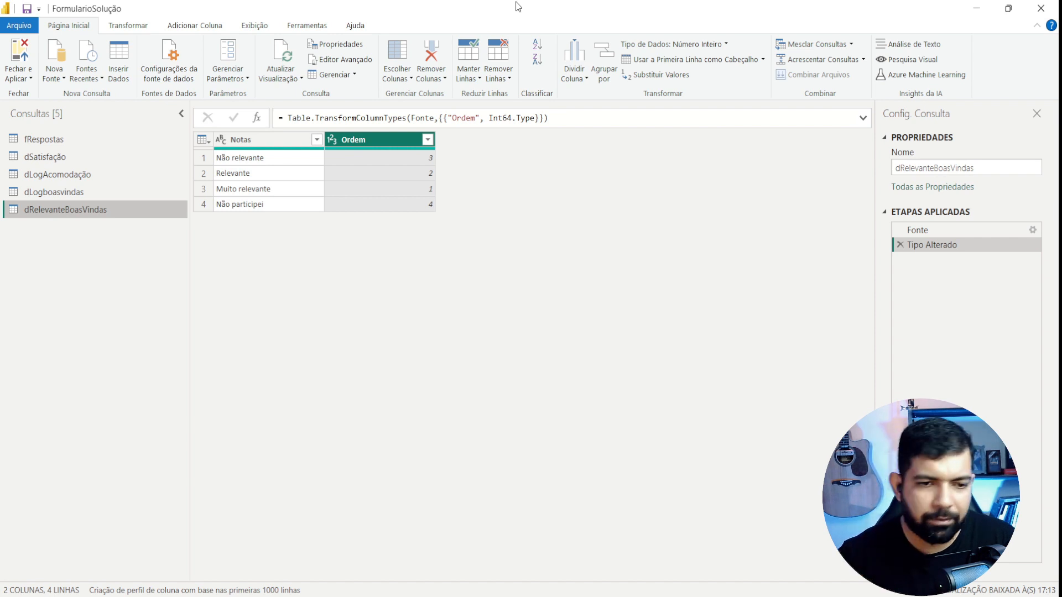
- Check the session relevance columns in fRespostas against the Notas options, and close and apply the query changes
{"action": "left_click", "coordinate": [263, 138]}
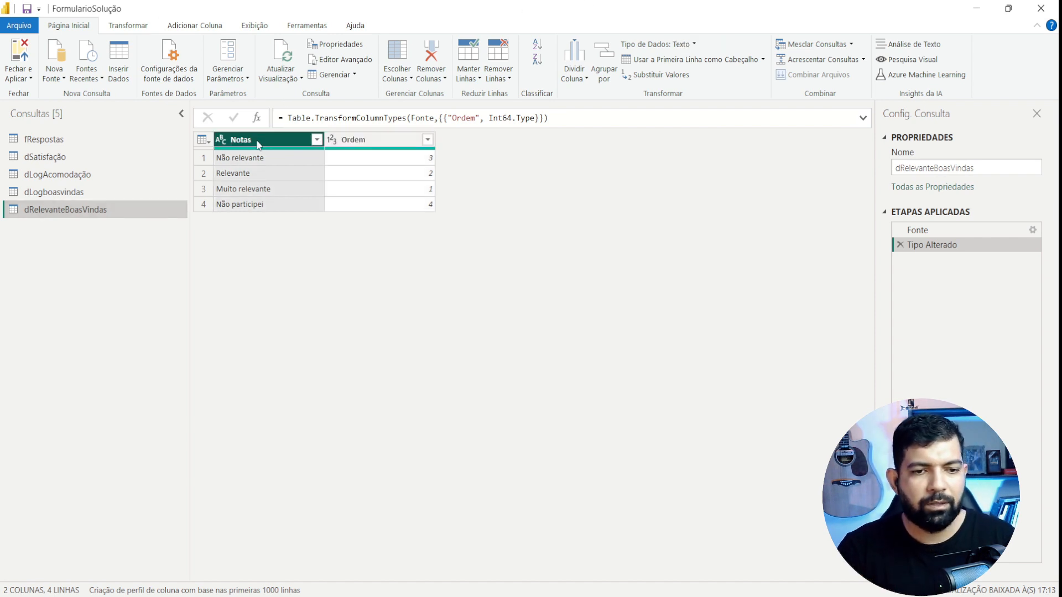
{"action": "left_click", "coordinate": [55, 140]}
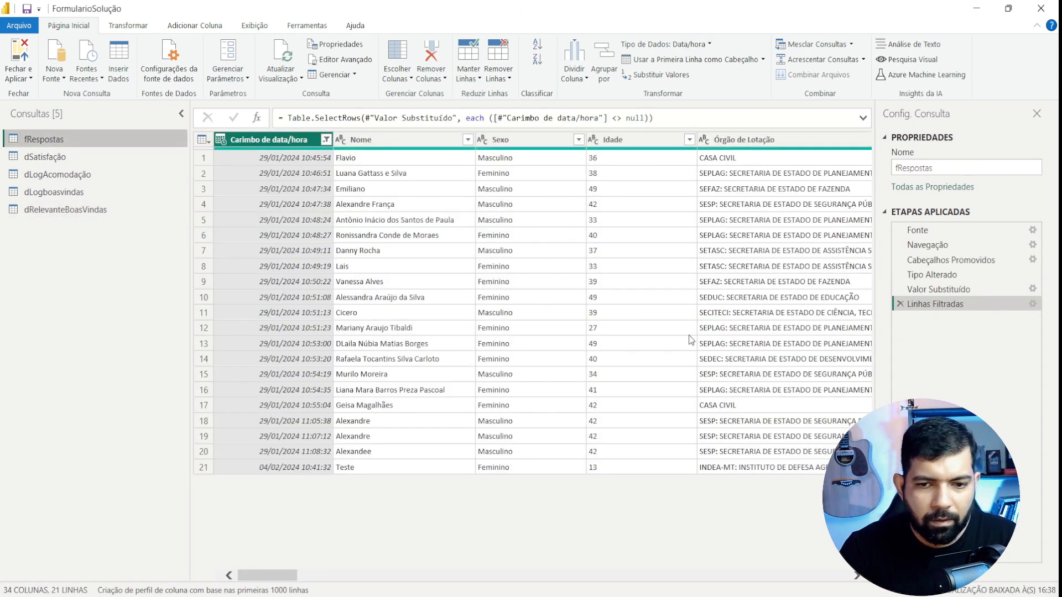
{"action": "left_click_drag", "start_coordinate": [260, 576], "coordinate": [627, 576]}
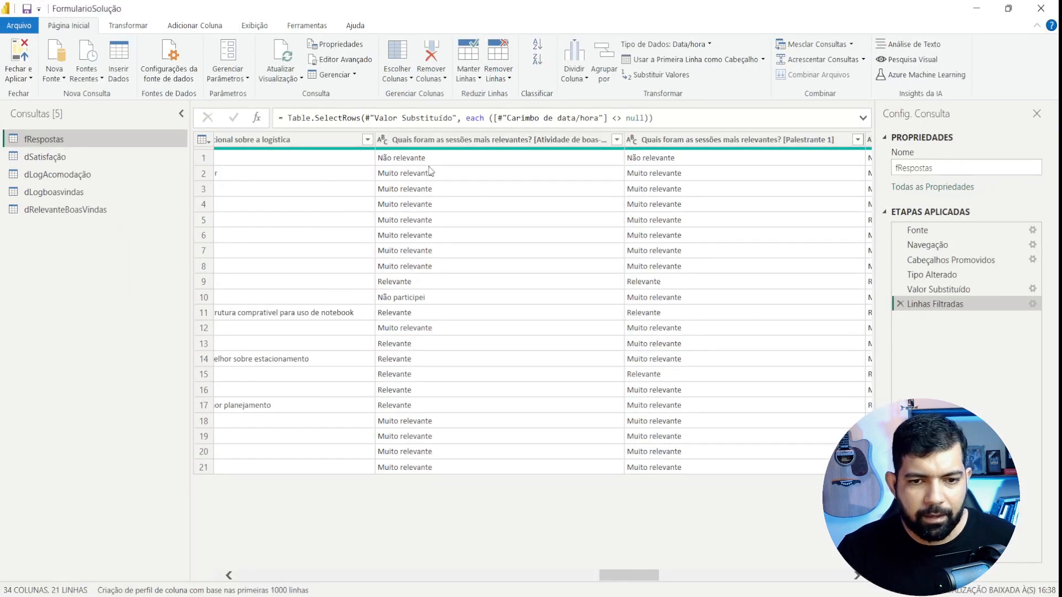
{"action": "left_click", "coordinate": [469, 142]}
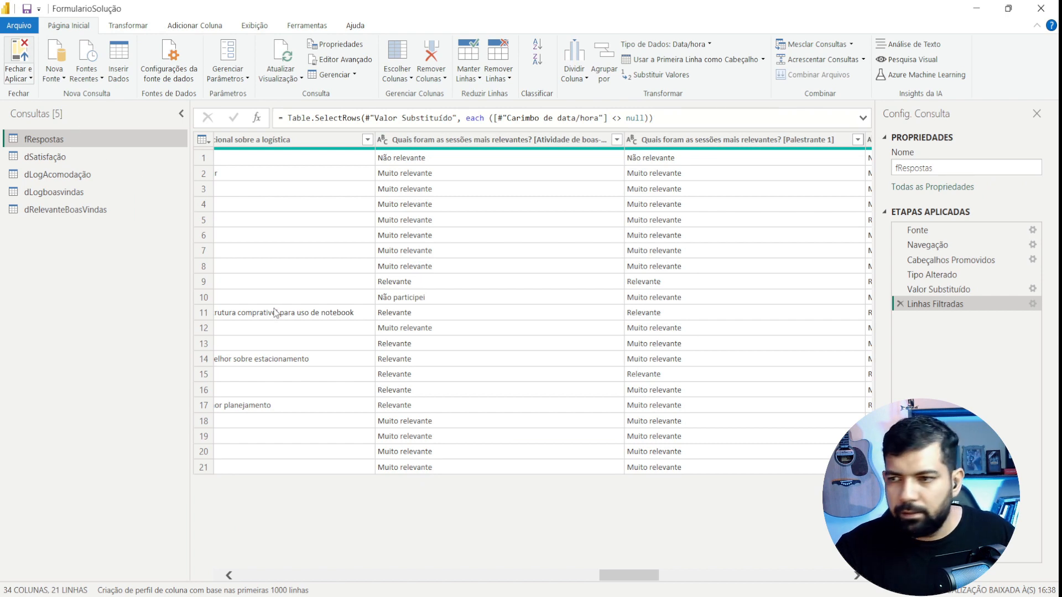
{"action": "key", "text": "alt+Tab"}
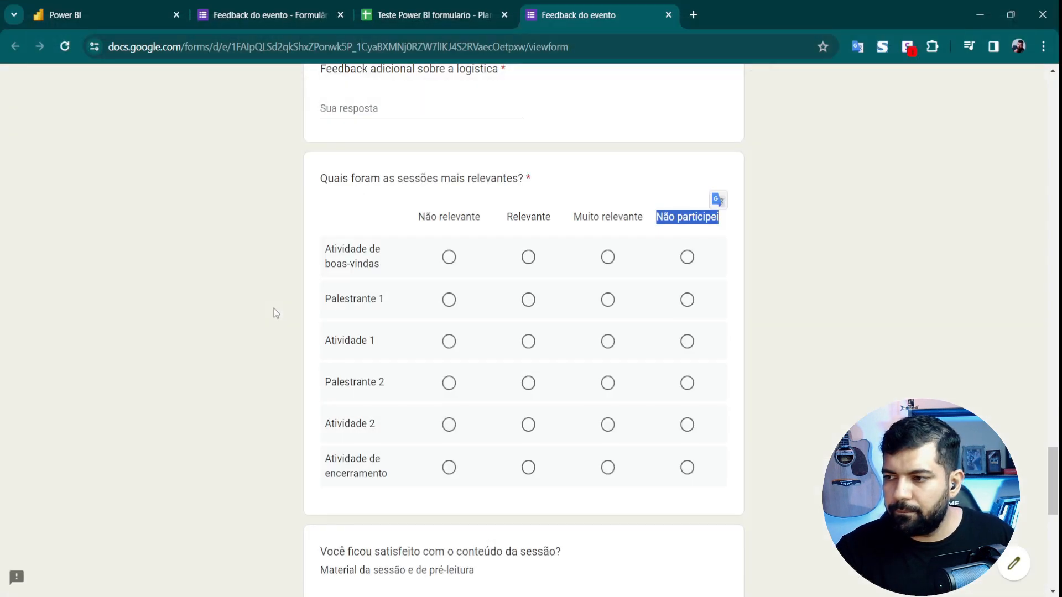
{"action": "key", "text": "alt+Tab"}
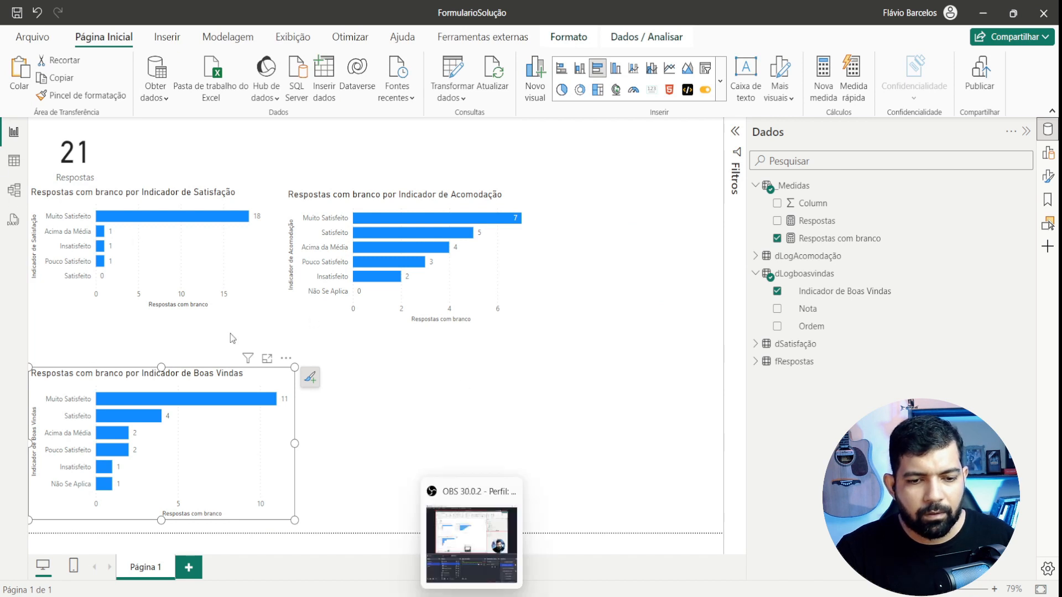
- Open the model view and move the dRelevanteBoasVindas table up beside dLogboasvindas
{"action": "left_click", "coordinate": [14, 196]}
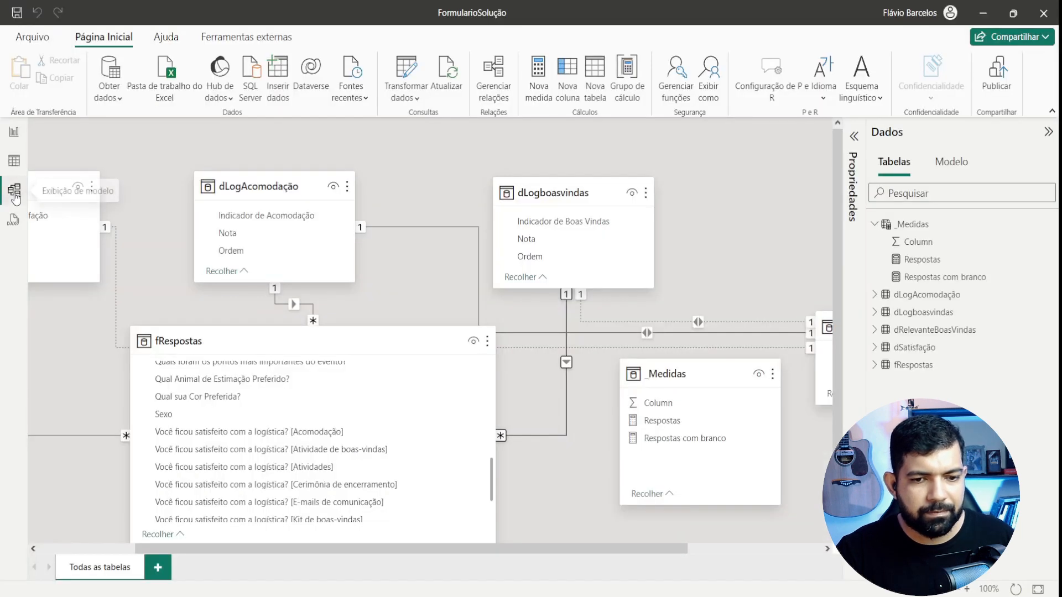
{"action": "left_click_drag", "start_coordinate": [657, 549], "coordinate": [791, 551]}
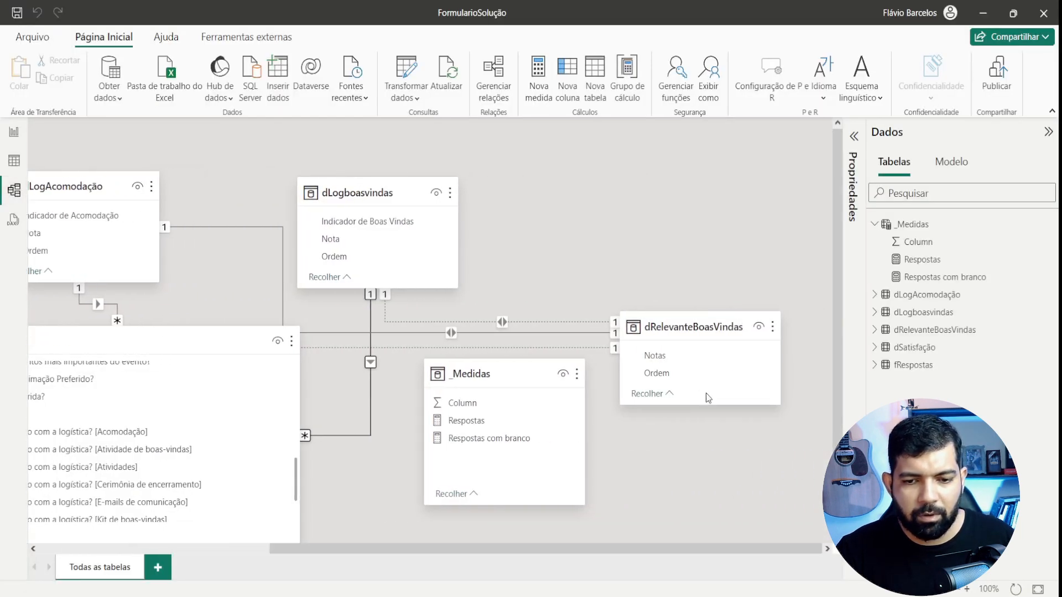
{"action": "left_click", "coordinate": [689, 327]}
{"action": "left_click_drag", "start_coordinate": [689, 327], "coordinate": [793, 187]}
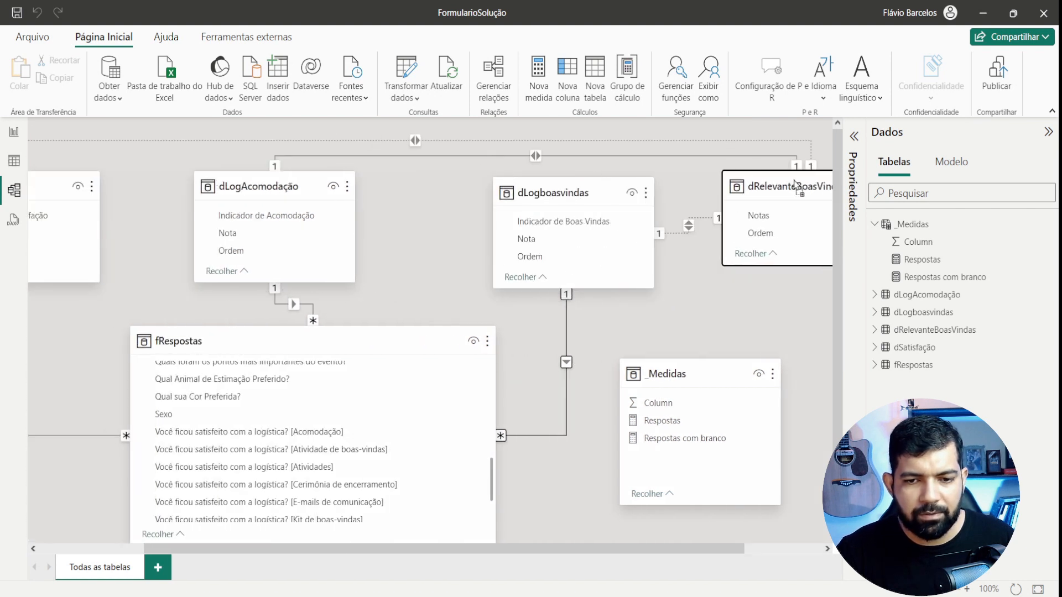
- Delete the three automatically created relationships that link dRelevanteBoasVindas to the other lookup tables, including dLogboasvindas and dLogAcomodação
{"action": "left_click", "coordinate": [526, 199]}
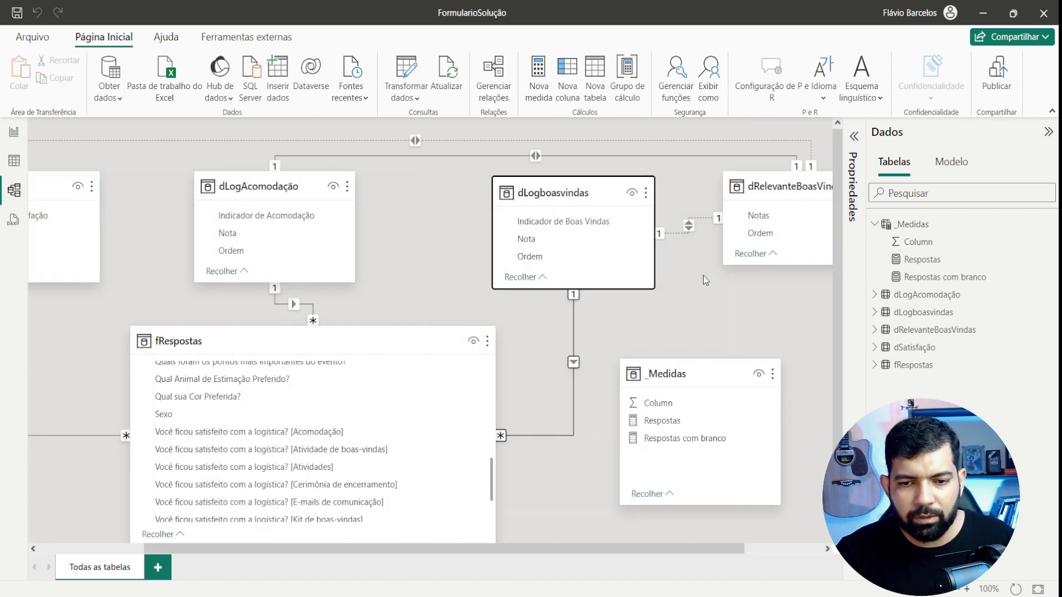
{"action": "right_click", "coordinate": [688, 228]}
{"action": "left_click", "coordinate": [698, 234]}
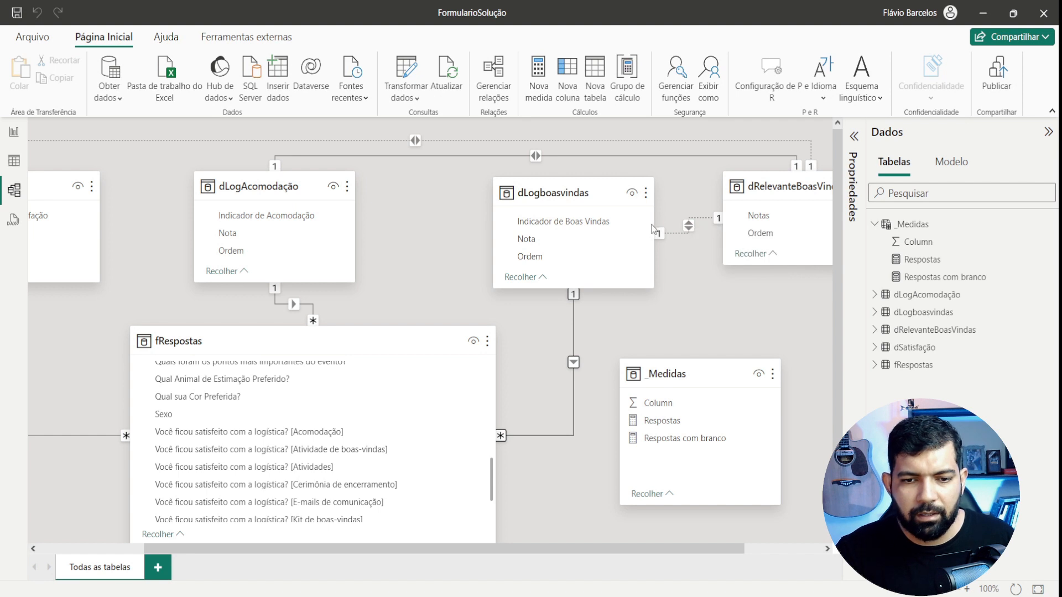
{"action": "left_click", "coordinate": [599, 335]}
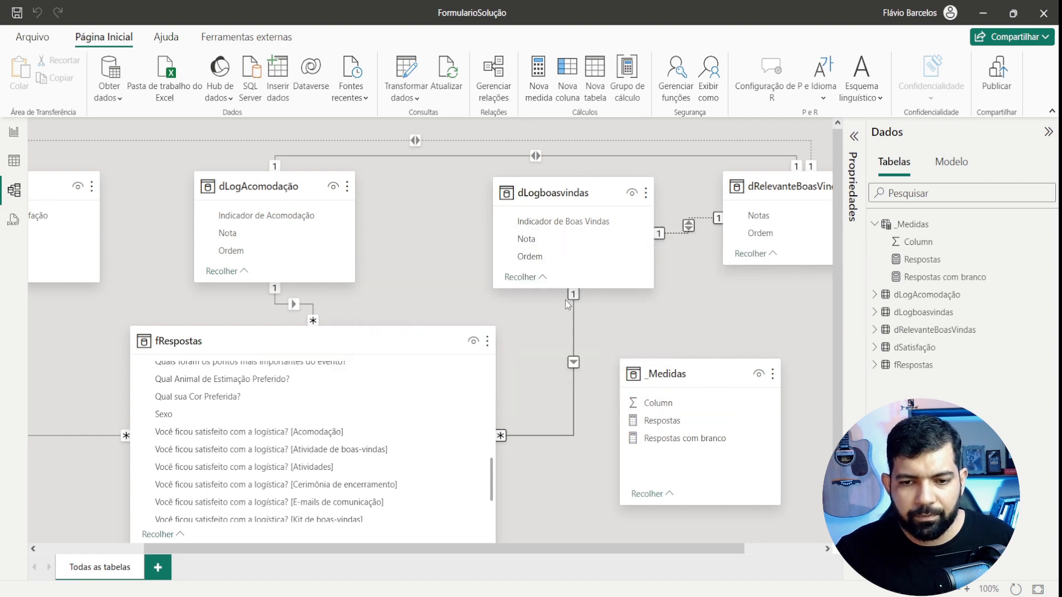
{"action": "right_click", "coordinate": [541, 155]}
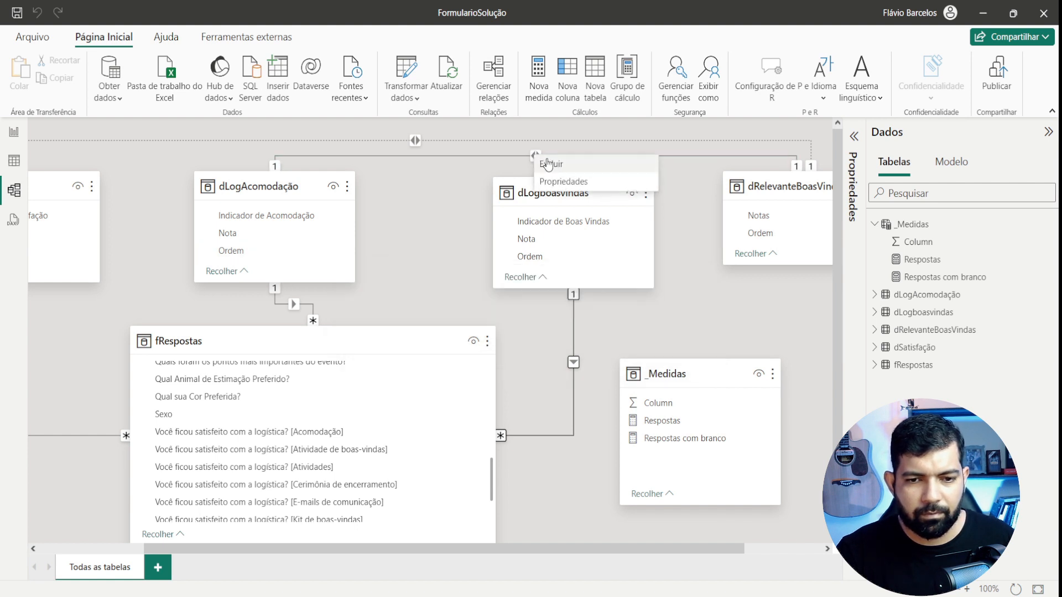
{"action": "left_click", "coordinate": [548, 164]}
{"action": "left_click", "coordinate": [588, 335]}
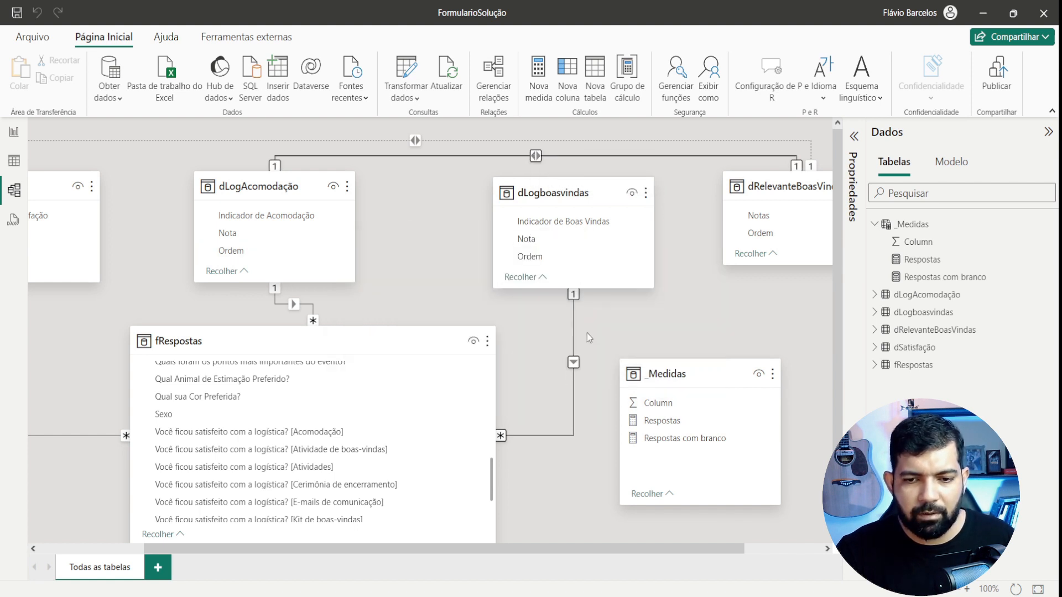
{"action": "right_click", "coordinate": [413, 157]}
{"action": "left_click", "coordinate": [430, 166]}
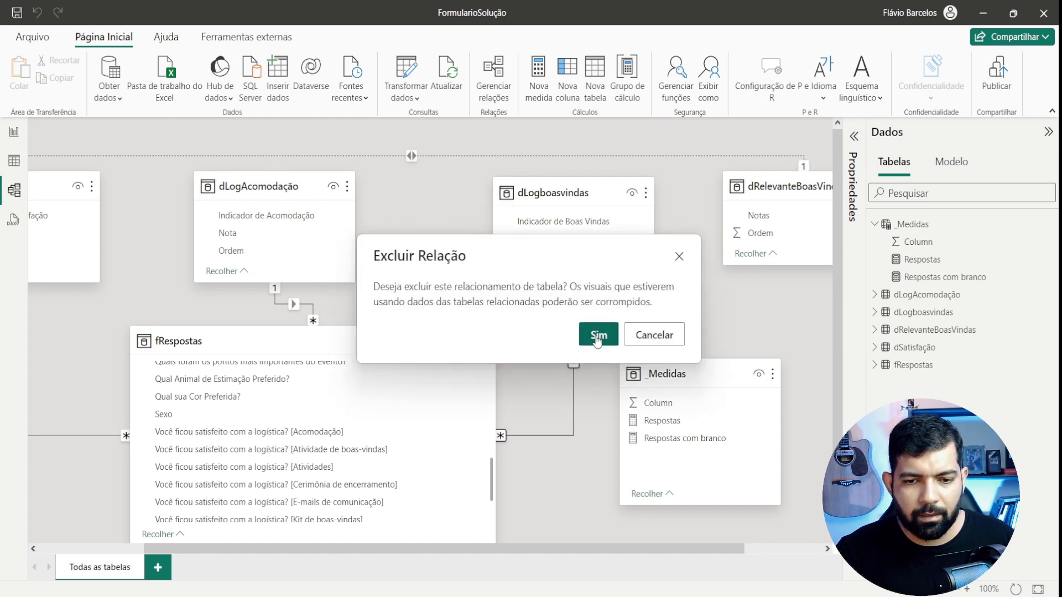
{"action": "left_click", "coordinate": [597, 336]}
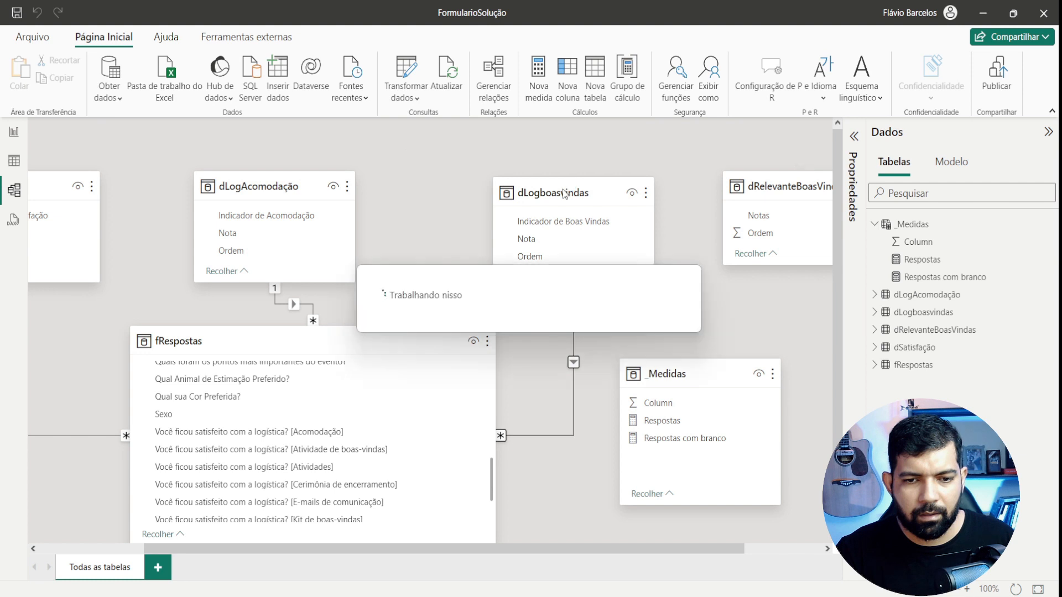
- Move fRespostas and _Medidas clear of the lookup tables, and relate "Quais foram as sessões mais relevantes? [Atividade de boas-vindas]" to Notas in dRelevanteBoasVindas
{"action": "left_click_drag", "start_coordinate": [326, 347], "coordinate": [339, 415]}
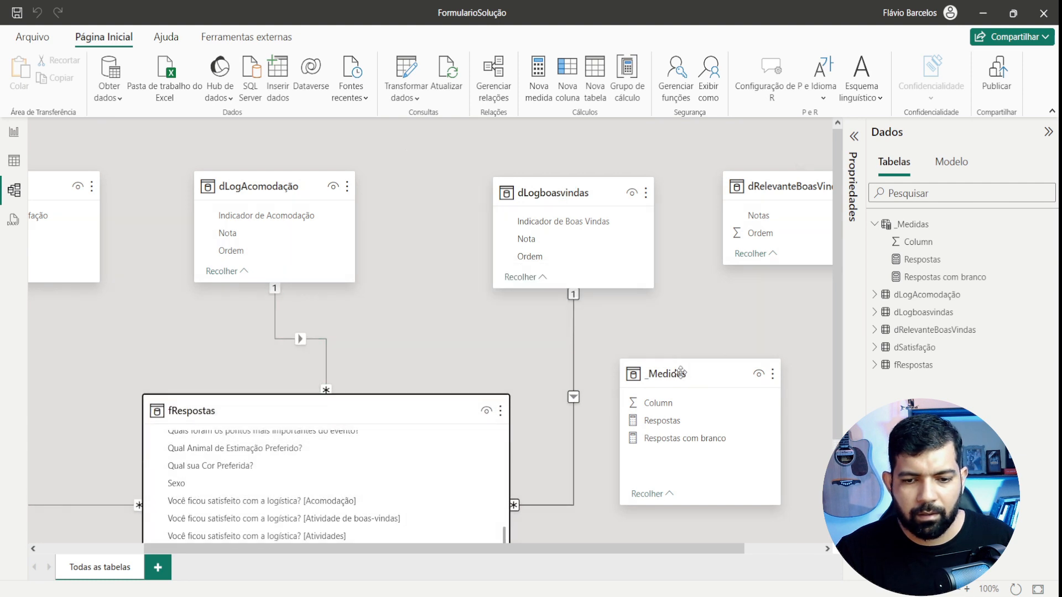
{"action": "left_click_drag", "start_coordinate": [680, 373], "coordinate": [734, 389]}
{"action": "scroll", "coordinate": [555, 358], "scroll_direction": "down", "scroll_amount": 1}
{"action": "scroll", "coordinate": [555, 358], "scroll_direction": "down", "scroll_amount": 2}
{"action": "scroll", "coordinate": [429, 405], "scroll_direction": "down", "scroll_amount": 2}
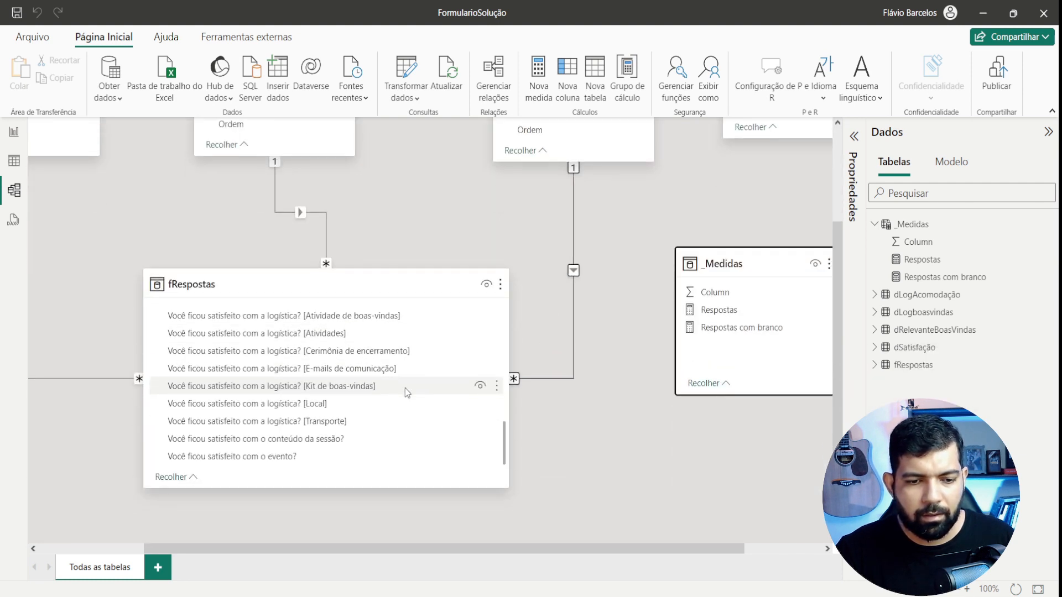
{"action": "scroll", "coordinate": [405, 388], "scroll_direction": "up", "scroll_amount": 1}
{"action": "scroll", "coordinate": [305, 349], "scroll_direction": "up", "scroll_amount": 5}
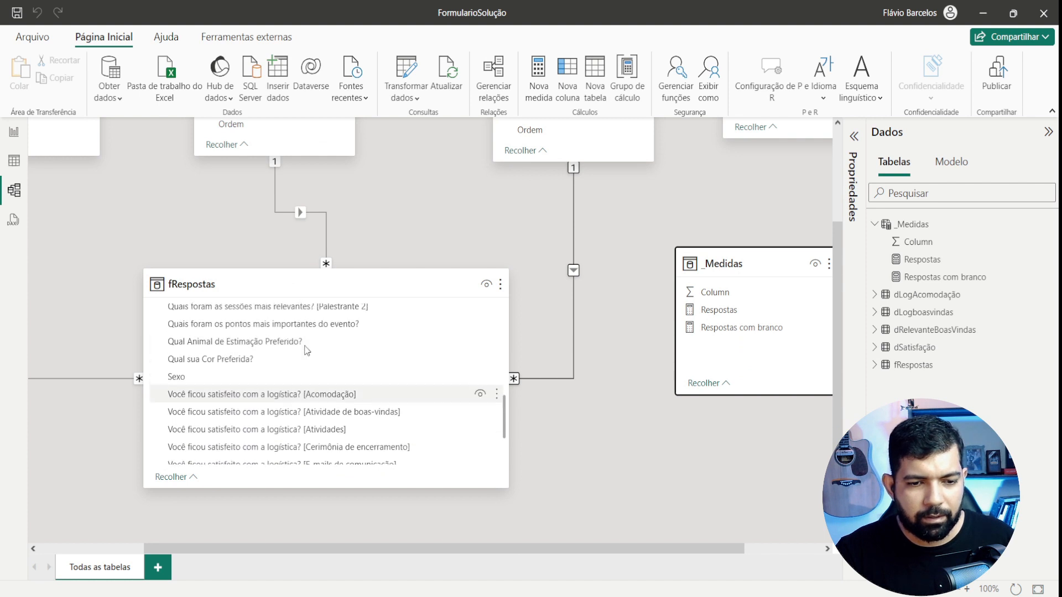
{"action": "scroll", "coordinate": [301, 360], "scroll_direction": "up", "scroll_amount": 1}
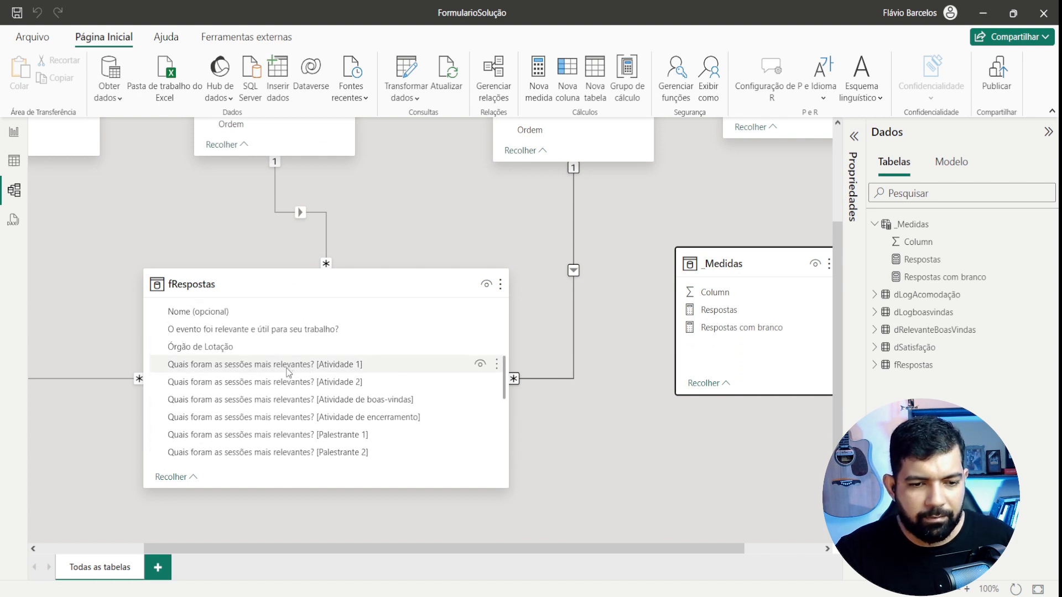
{"action": "left_click", "coordinate": [278, 400]}
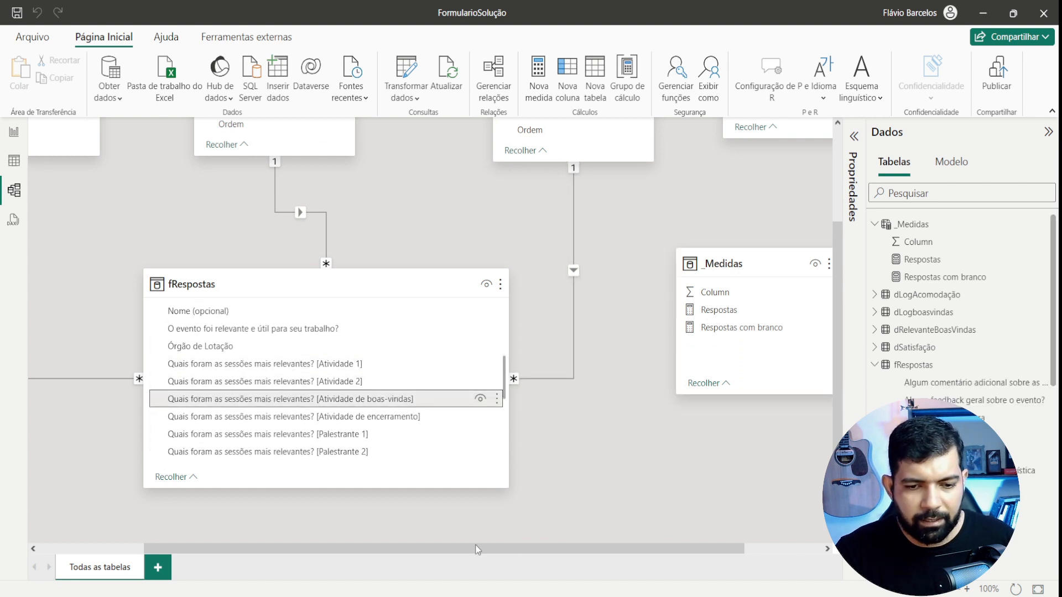
{"action": "left_click_drag", "start_coordinate": [522, 549], "coordinate": [602, 554]}
{"action": "scroll", "coordinate": [645, 487], "scroll_direction": "up", "scroll_amount": 3}
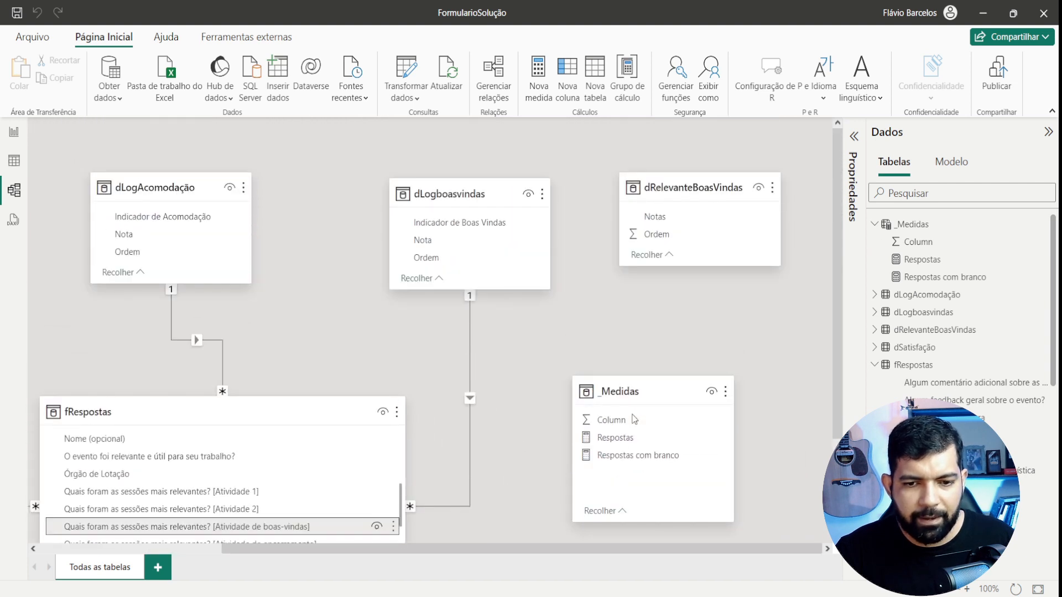
{"action": "left_click_drag", "start_coordinate": [307, 529], "coordinate": [721, 216]}
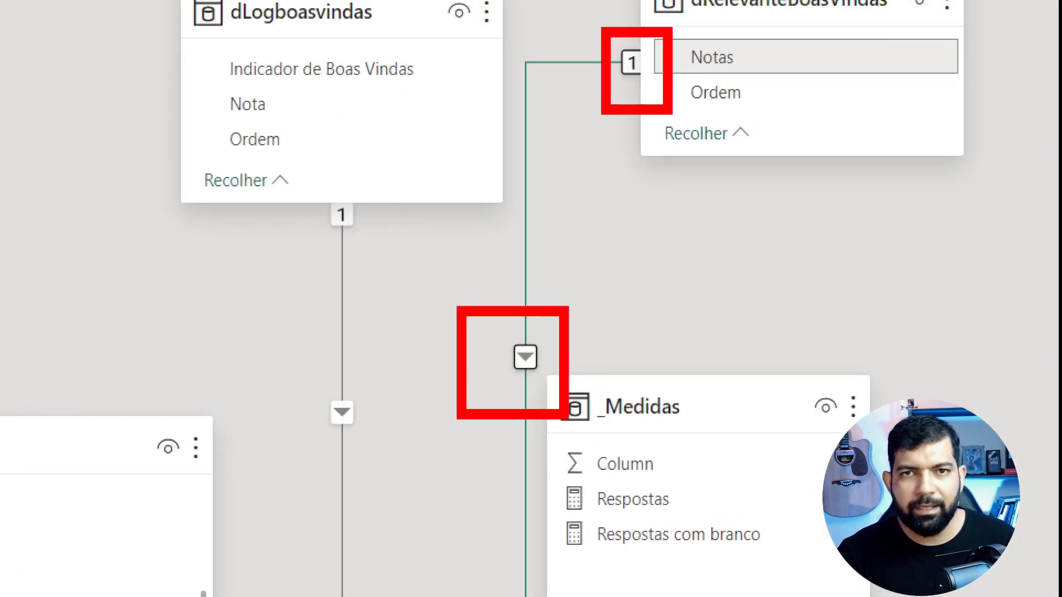
{"action": "left_click_drag", "start_coordinate": [444, 284], "coordinate": [574, 428]}
{"action": "key", "text": "Escape"}
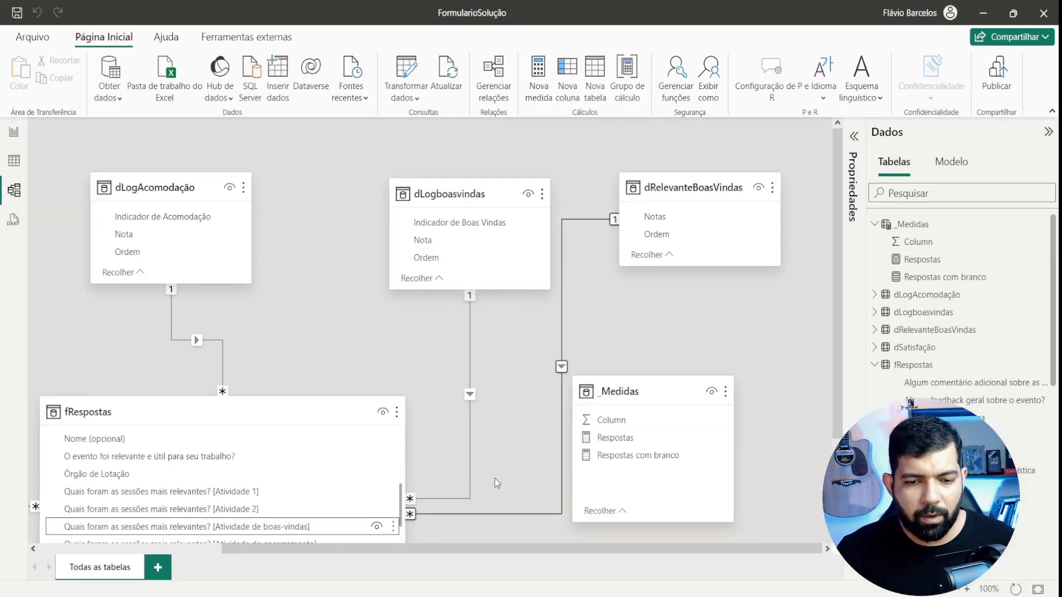
{"action": "key", "text": "ctrl+1"}
{"action": "left_click", "coordinate": [422, 513]}
{"action": "mouse_move", "coordinate": [336, 496]}
{"action": "left_mouse_down"}
{"action": "mouse_move", "coordinate": [448, 562]}
{"action": "mouse_move", "coordinate": [455, 555]}
{"action": "left_mouse_up"}
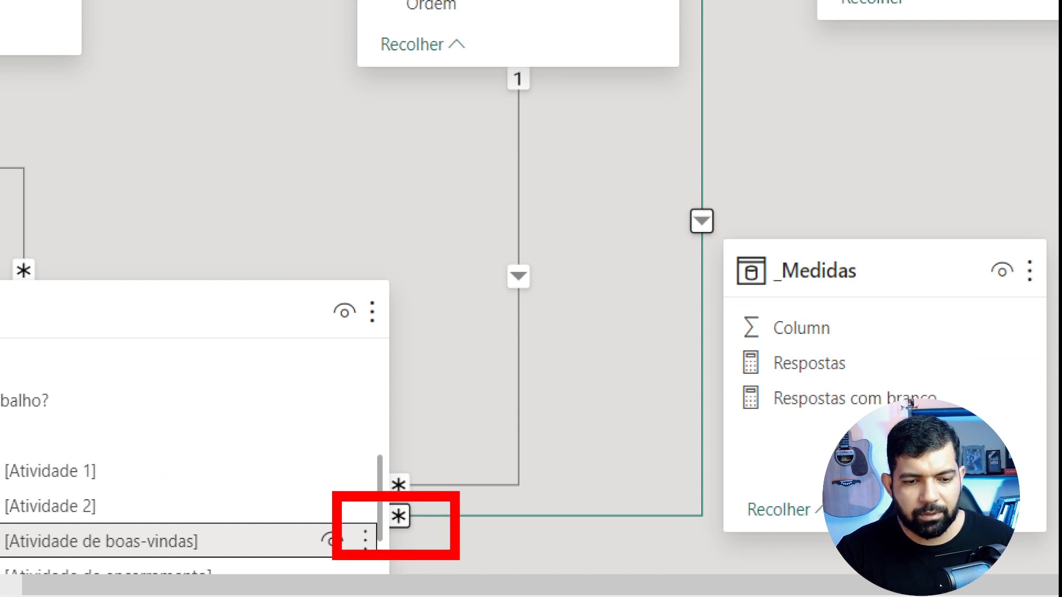
{"action": "key", "text": "Escape"}
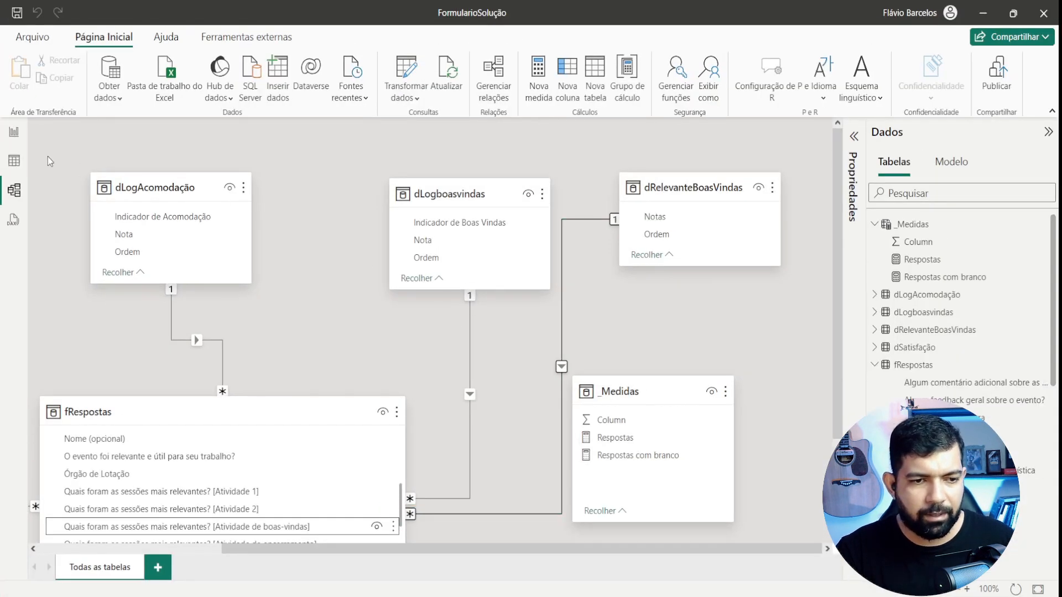
- Duplicate the Indicador de Boas Vindas bar chart beside the original on the report page and replace its category with Notas from dRelevanteBoasVindas
{"action": "left_click", "coordinate": [14, 135]}
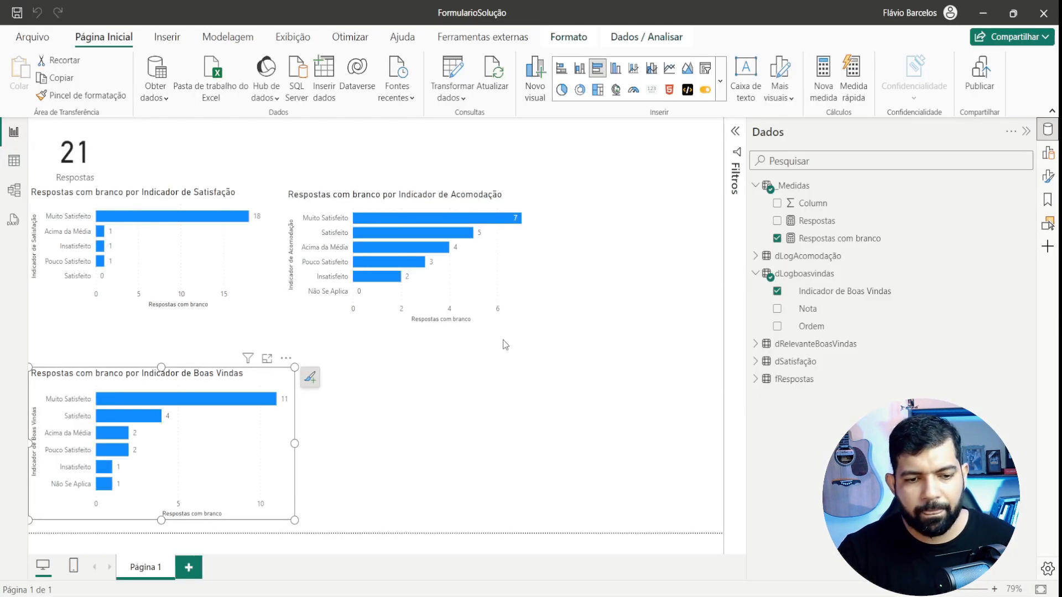
{"action": "key", "text": "ctrl+c"}
{"action": "key", "text": "ctrl+v"}
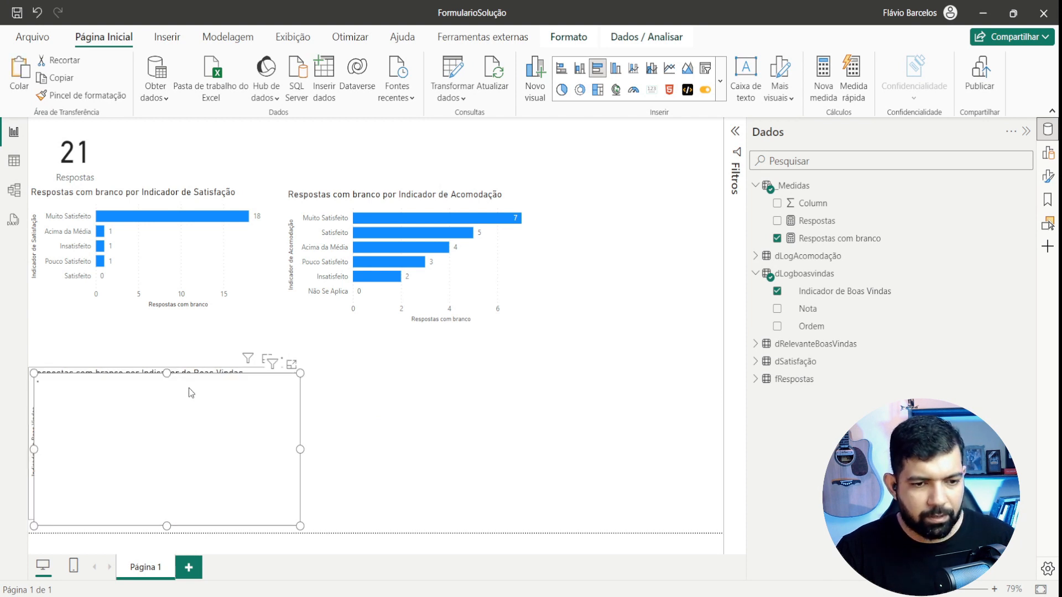
{"action": "left_click_drag", "start_coordinate": [188, 387], "coordinate": [494, 387]}
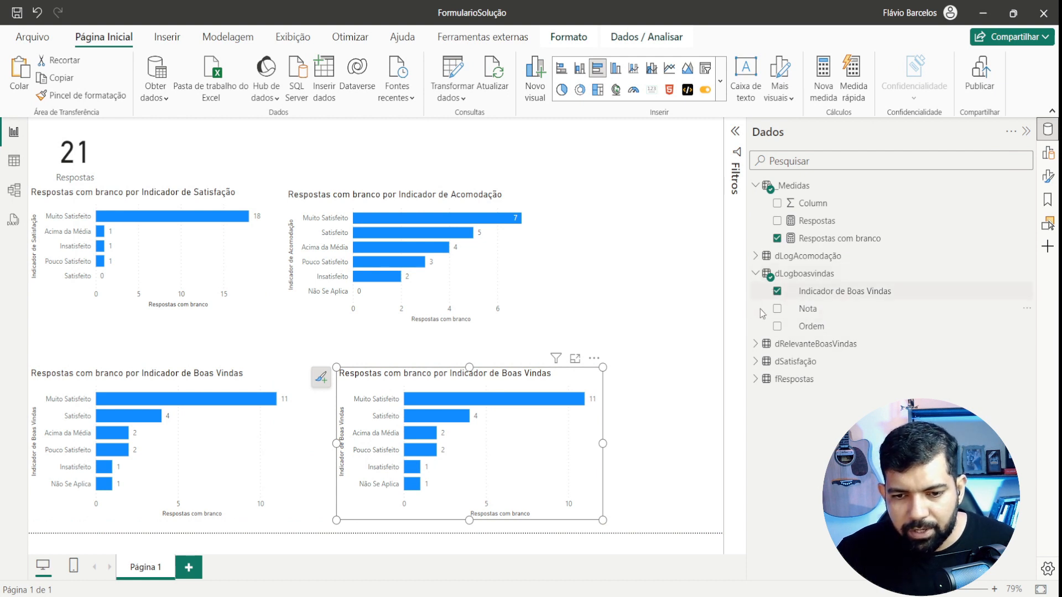
{"action": "left_click", "coordinate": [756, 344]}
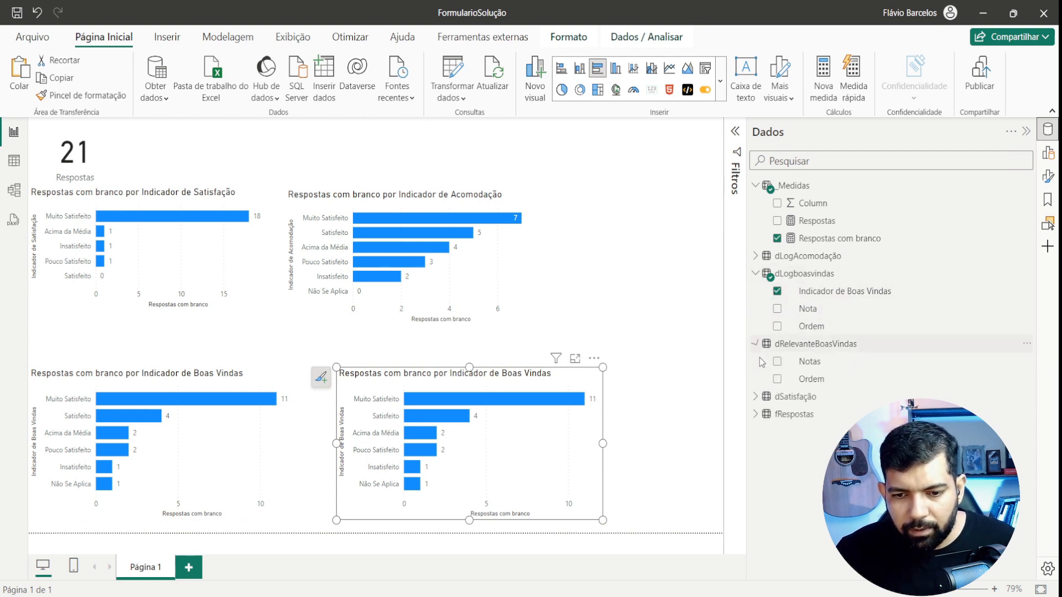
{"action": "left_click", "coordinate": [778, 291]}
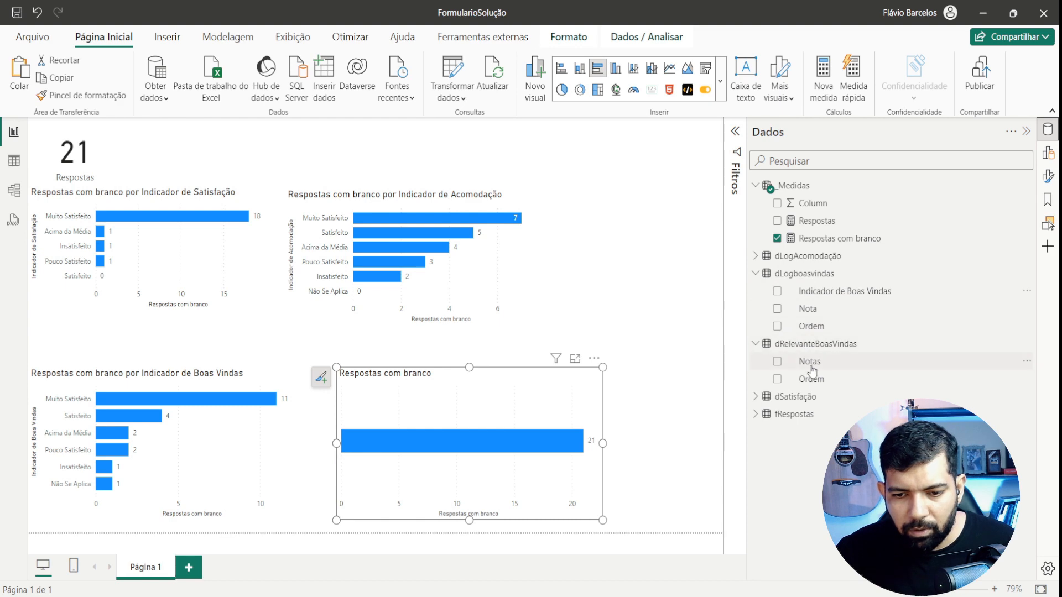
{"action": "left_click_drag", "start_coordinate": [811, 365], "coordinate": [477, 413]}
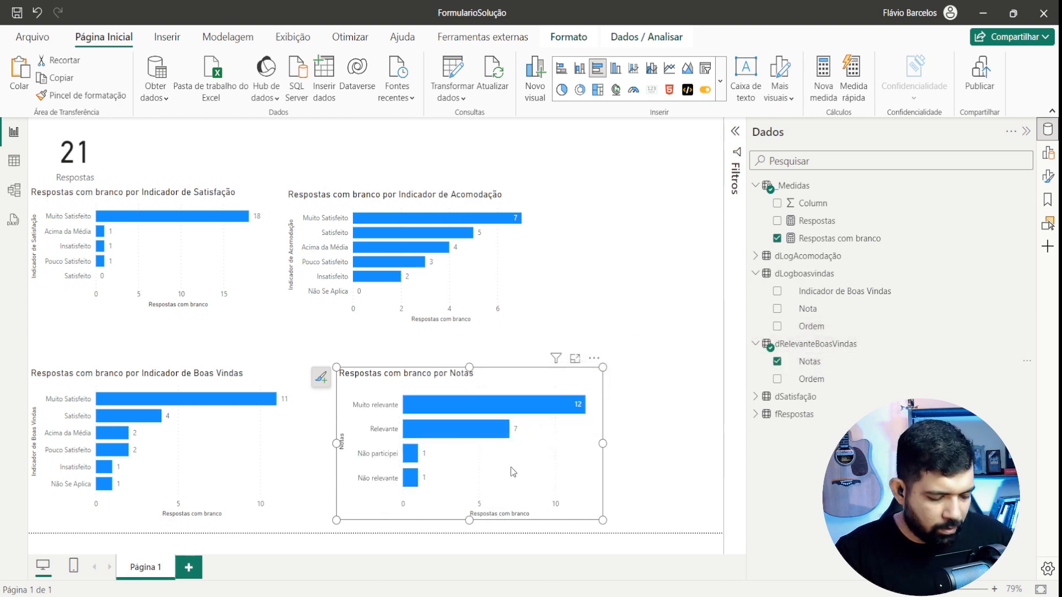
- Examine the number of responses for each relevance rating in the new Notas chart
{"action": "key", "text": "ctrl+1"}
{"action": "left_click", "coordinate": [513, 453]}
{"action": "left_click_drag", "start_coordinate": [525, 299], "coordinate": [649, 386]}
{"action": "left_click_drag", "start_coordinate": [459, 376], "coordinate": [508, 402]}
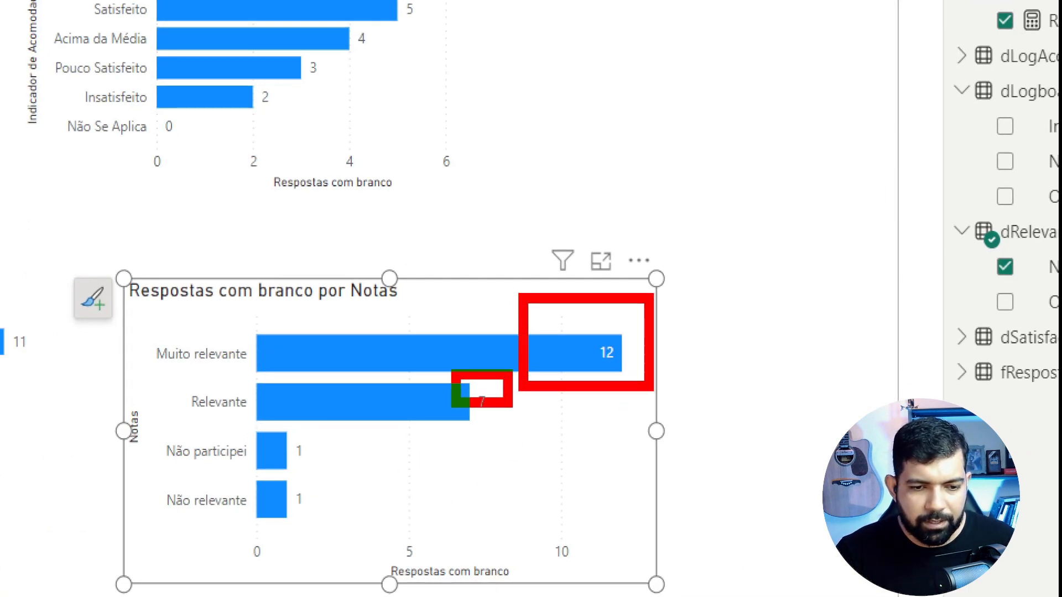
{"action": "left_click_drag", "start_coordinate": [243, 428], "coordinate": [327, 474]}
{"action": "left_click_drag", "start_coordinate": [255, 484], "coordinate": [350, 504]}
{"action": "key", "text": "Escape"}
{"action": "left_click", "coordinate": [666, 340]}
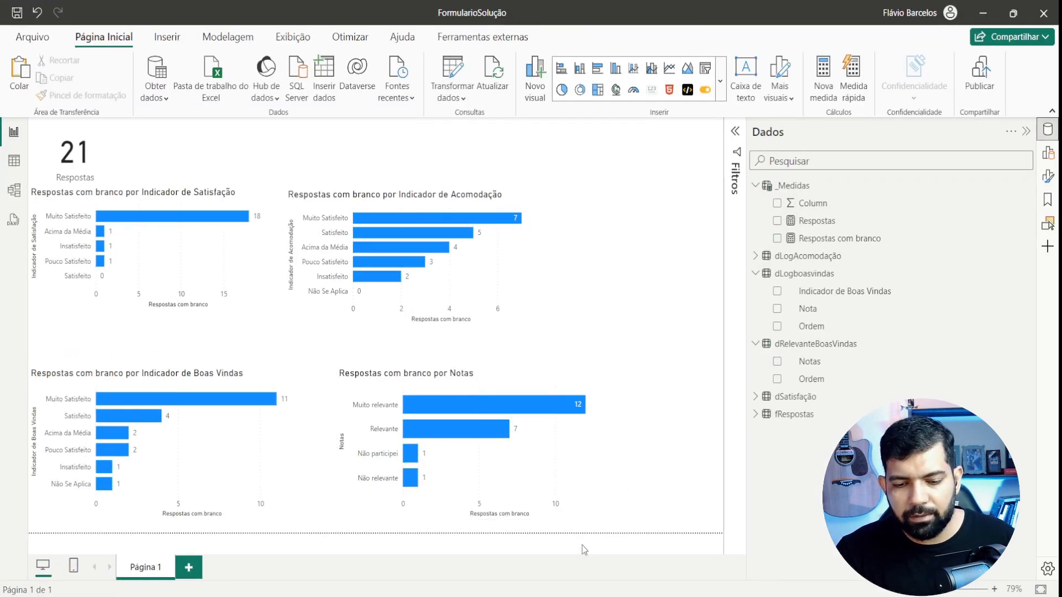
- Switch to the feedback form in the browser and review the rating grids of the session relevance and logistics questions
{"action": "key", "text": "alt+Tab"}
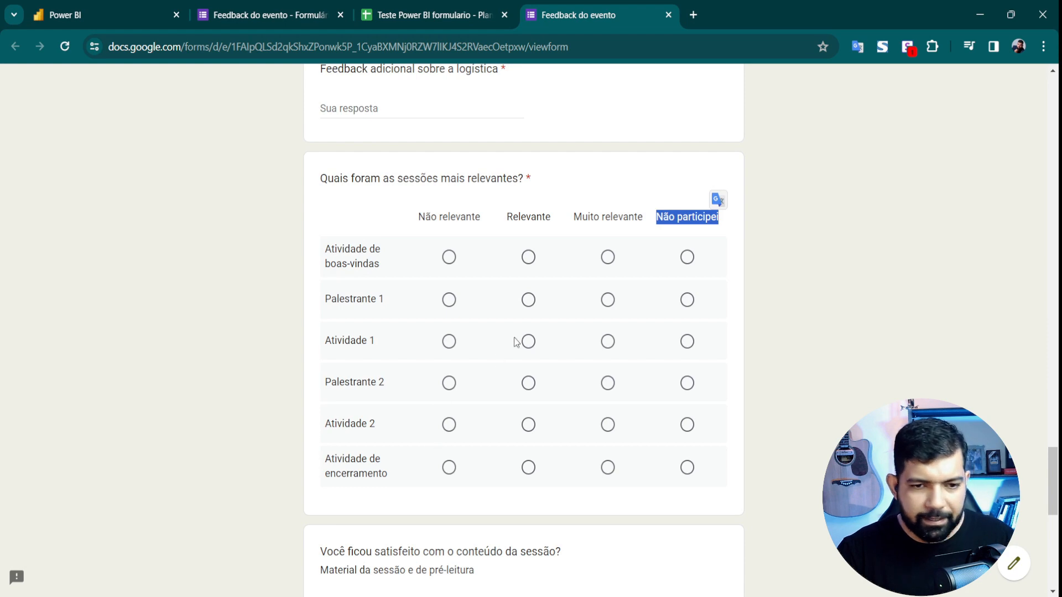
{"action": "key", "text": "ctrl+1"}
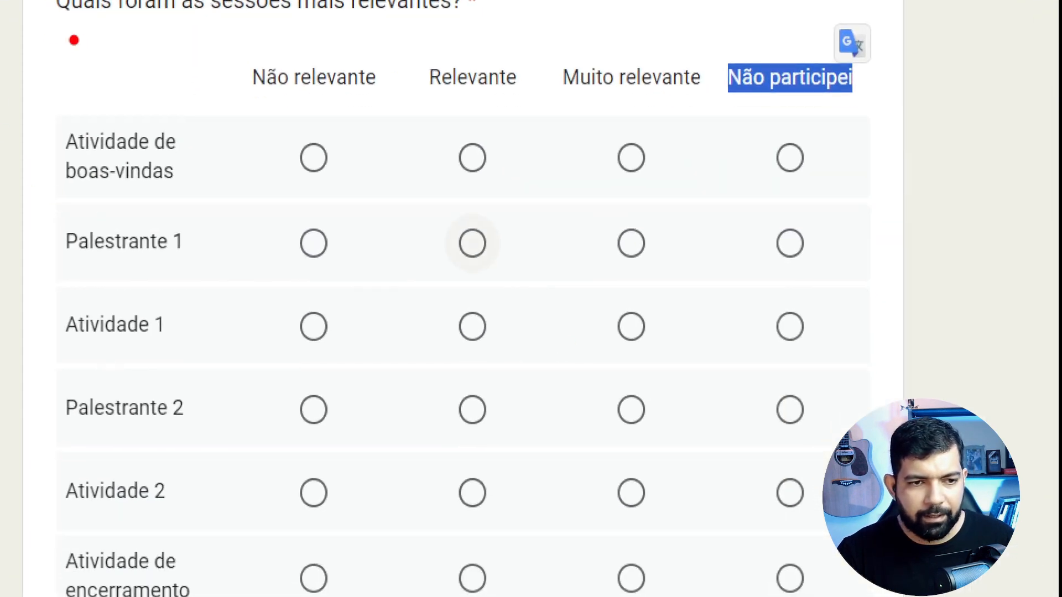
{"action": "mouse_move", "coordinate": [45, 34]}
{"action": "left_mouse_down"}
{"action": "mouse_move", "coordinate": [872, 596]}
{"action": "mouse_move", "coordinate": [890, 596]}
{"action": "left_mouse_up"}
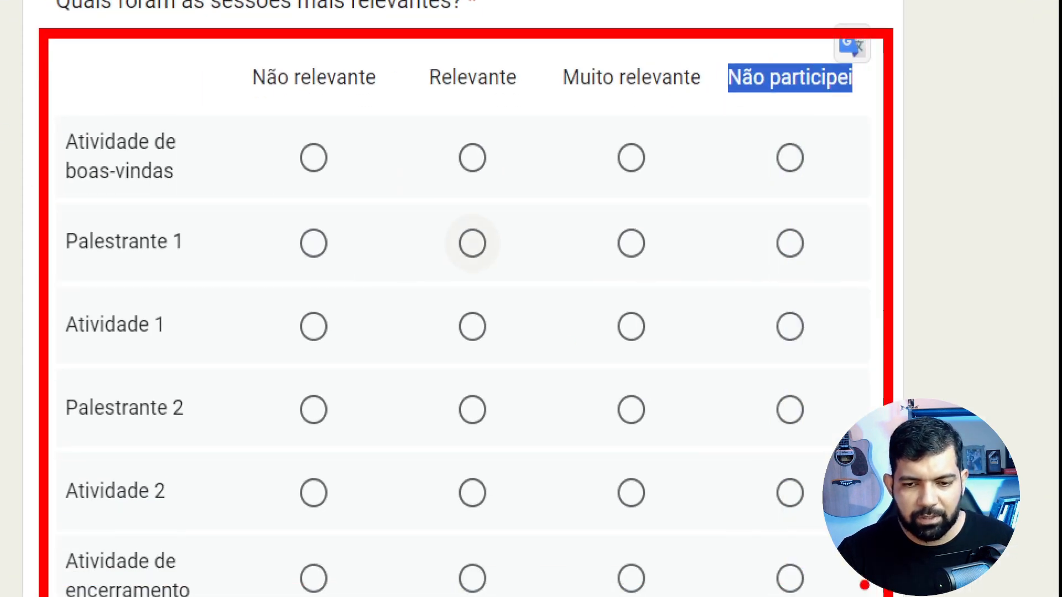
{"action": "key", "text": "Escape"}
{"action": "scroll", "coordinate": [605, 408], "scroll_direction": "up", "scroll_amount": 5}
{"action": "scroll", "coordinate": [605, 407], "scroll_direction": "up", "scroll_amount": 5}
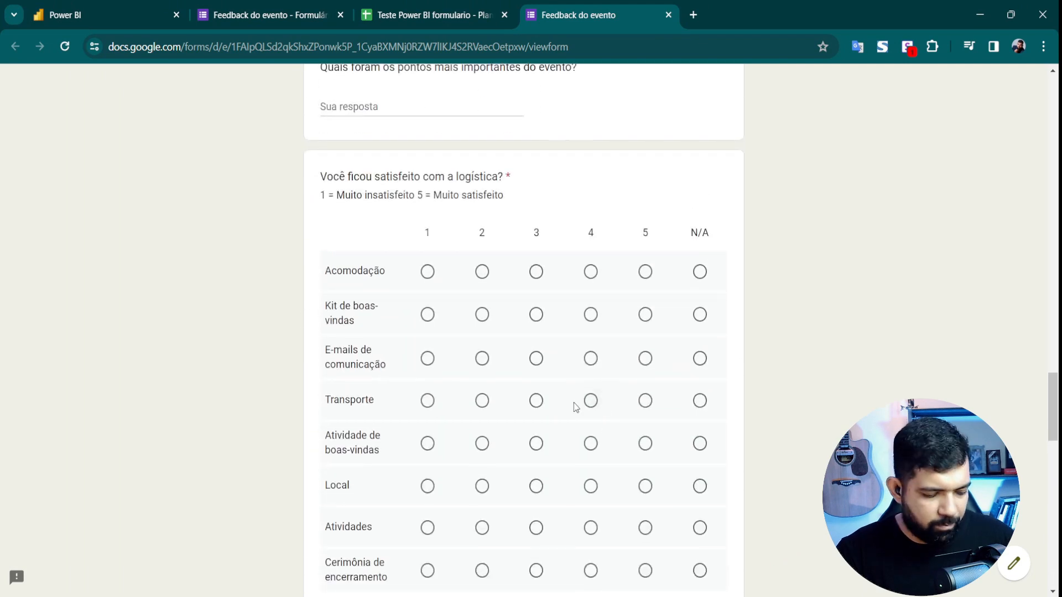
{"action": "key", "text": "ctrl+1"}
{"action": "left_click", "coordinate": [157, 113]}
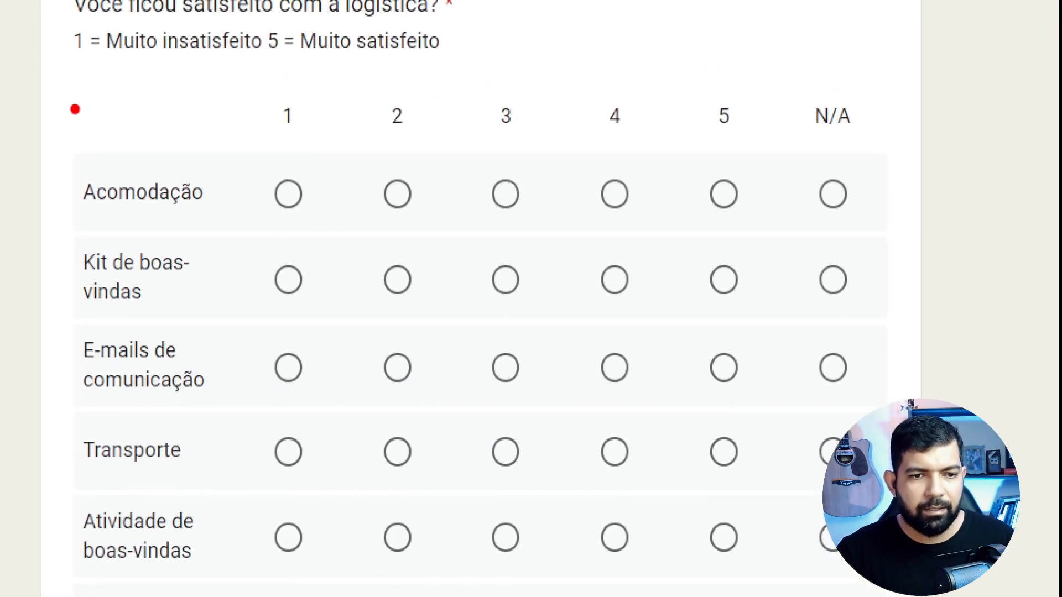
{"action": "mouse_move", "coordinate": [55, 81]}
{"action": "left_mouse_down"}
{"action": "mouse_move", "coordinate": [647, 529]}
{"action": "mouse_move", "coordinate": [884, 596]}
{"action": "left_mouse_up"}
{"action": "key", "text": "Escape"}
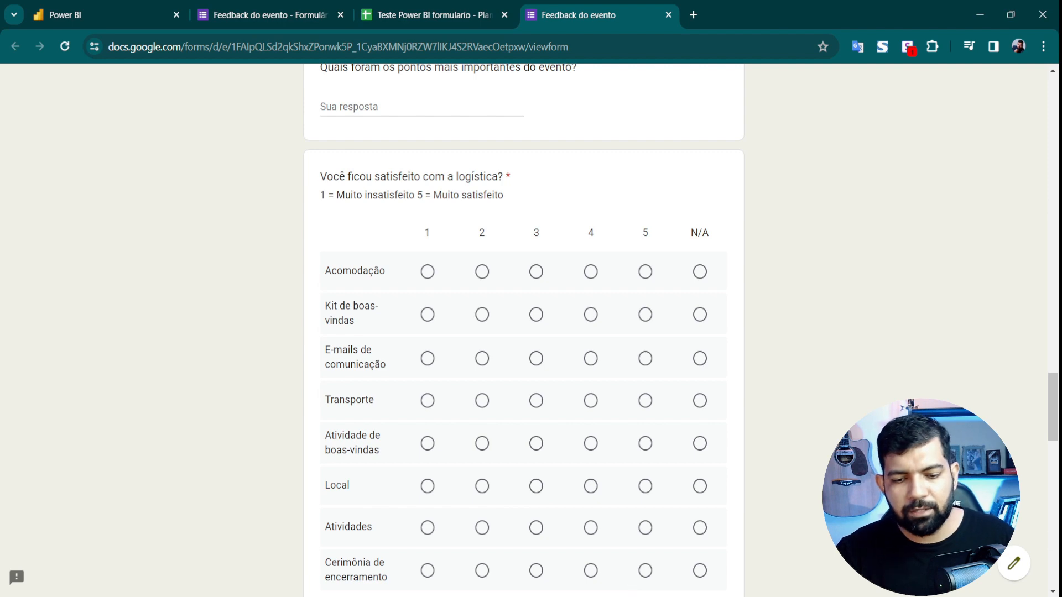
- Switch back to the FormularioSolução report in Power BI and add a new report page
{"action": "left_click", "coordinate": [502, 596]}
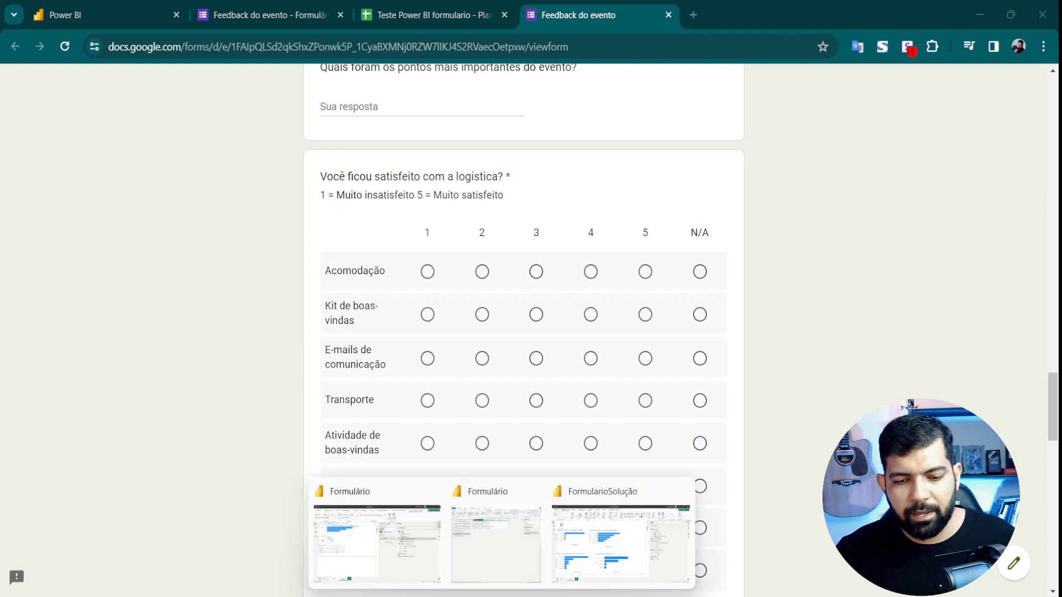
{"action": "left_click", "coordinate": [575, 571]}
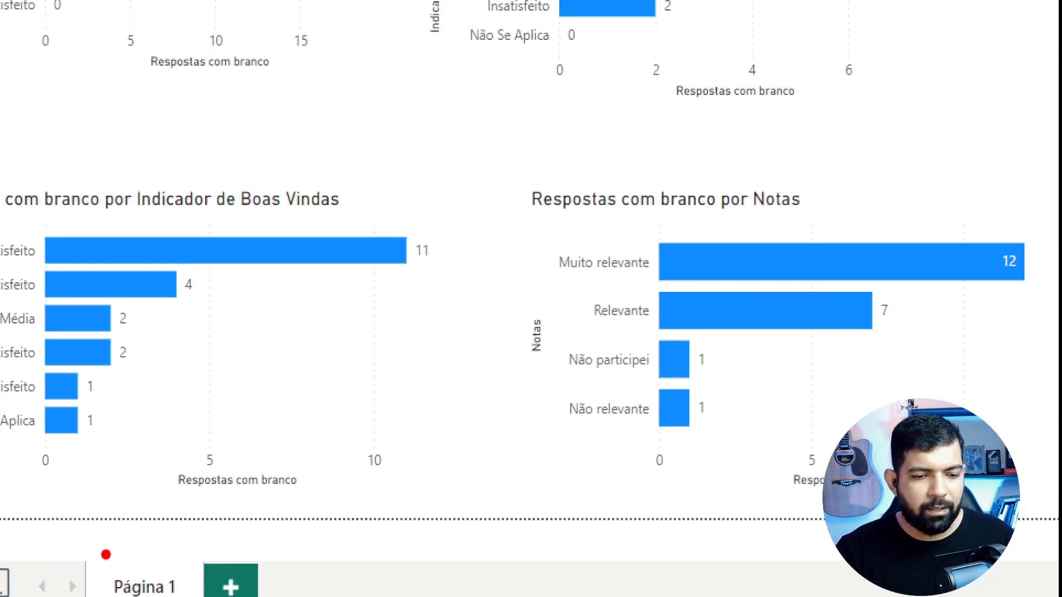
{"action": "mouse_move", "coordinate": [96, 547]}
{"action": "left_mouse_down"}
{"action": "mouse_move", "coordinate": [252, 596]}
{"action": "mouse_move", "coordinate": [288, 596]}
{"action": "left_mouse_up"}
{"action": "left_click_drag", "start_coordinate": [184, 523], "coordinate": [285, 596]}
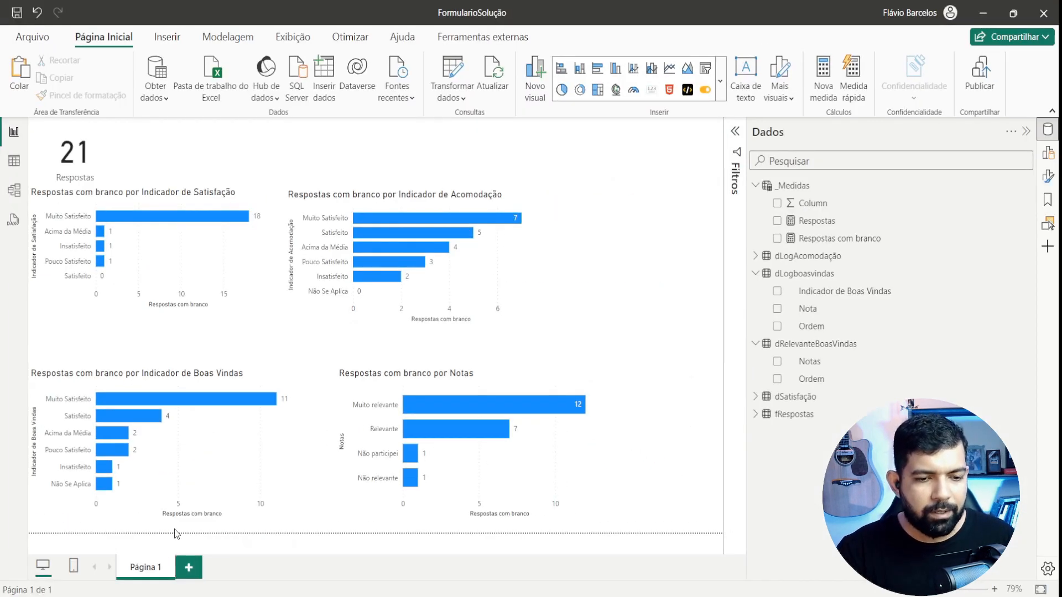
{"action": "left_click", "coordinate": [190, 569]}
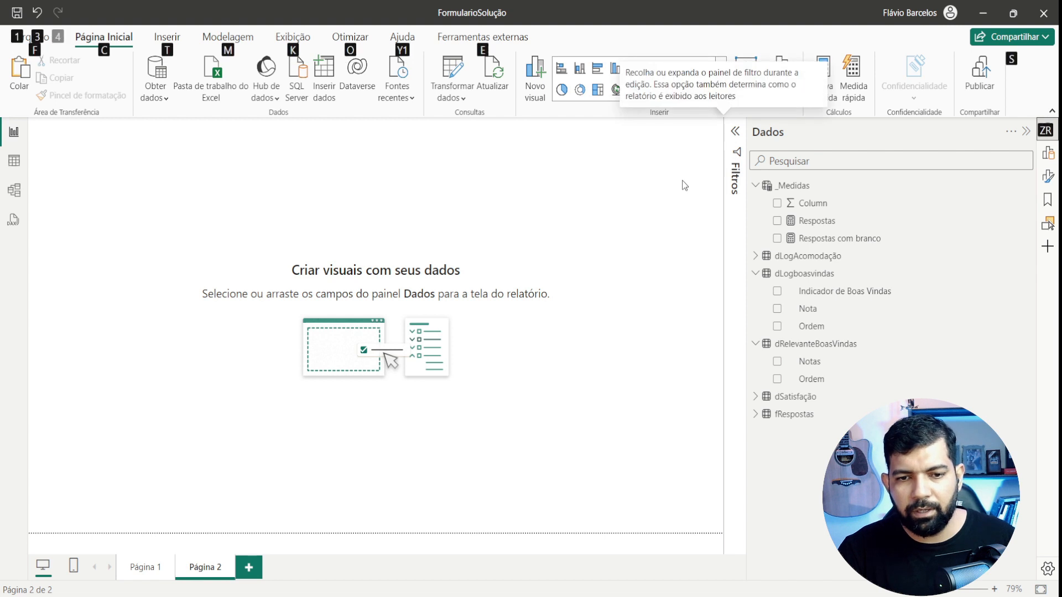
- Insert a map visual on Página 2 and enlarge it to nearly the full height of the page
{"action": "left_click", "coordinate": [722, 83]}
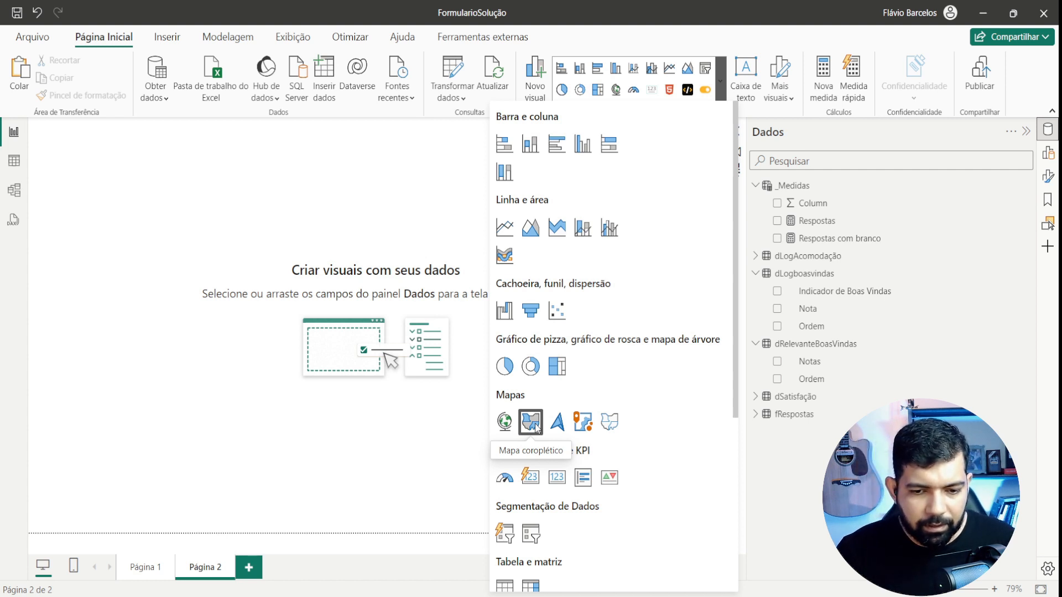
{"action": "left_click", "coordinate": [506, 423]}
{"action": "left_click_drag", "start_coordinate": [154, 238], "coordinate": [582, 312]}
{"action": "left_click_drag", "start_coordinate": [620, 371], "coordinate": [680, 433]}
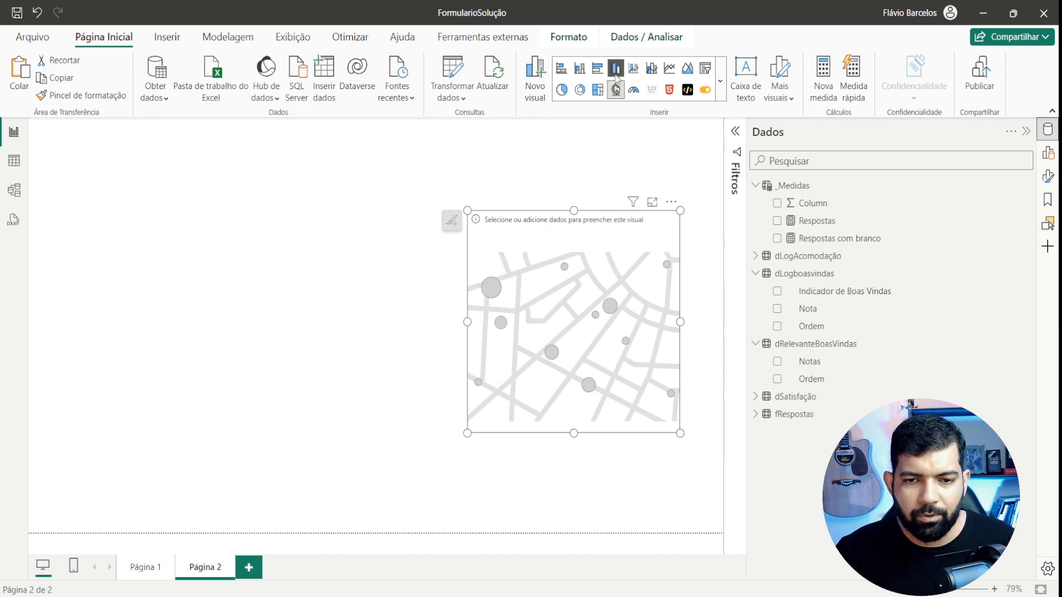
{"action": "left_click", "coordinate": [720, 81]}
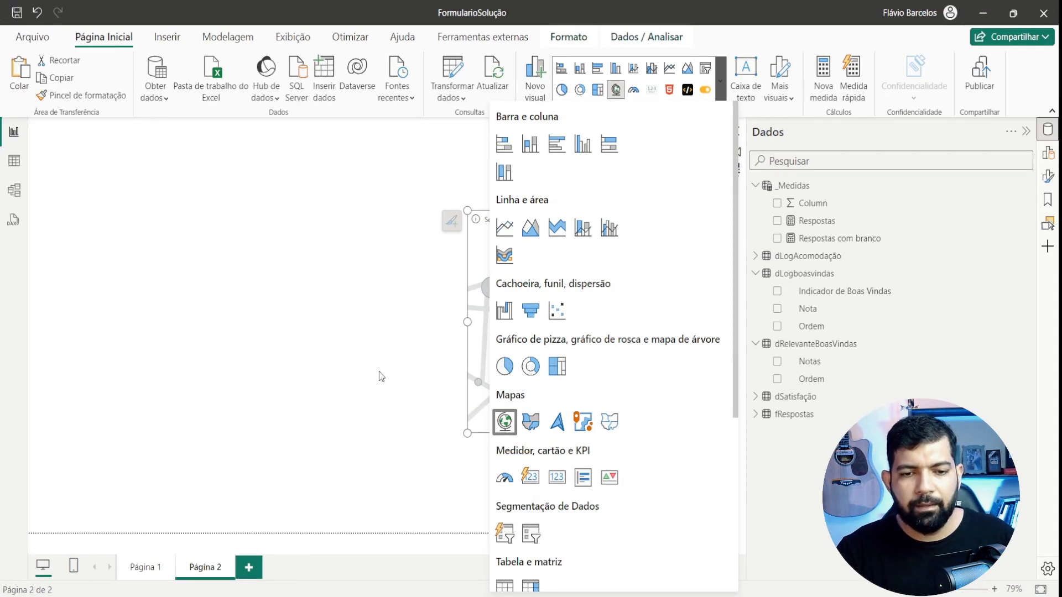
{"action": "left_click", "coordinate": [381, 376]}
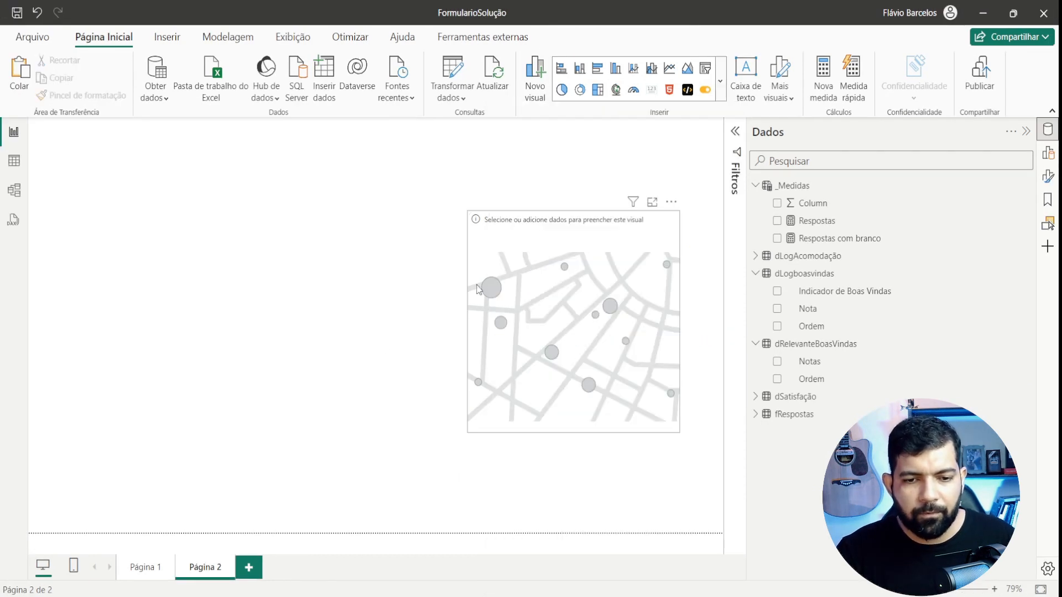
{"action": "left_click", "coordinate": [481, 233]}
{"action": "key", "text": "ctrl+z"}
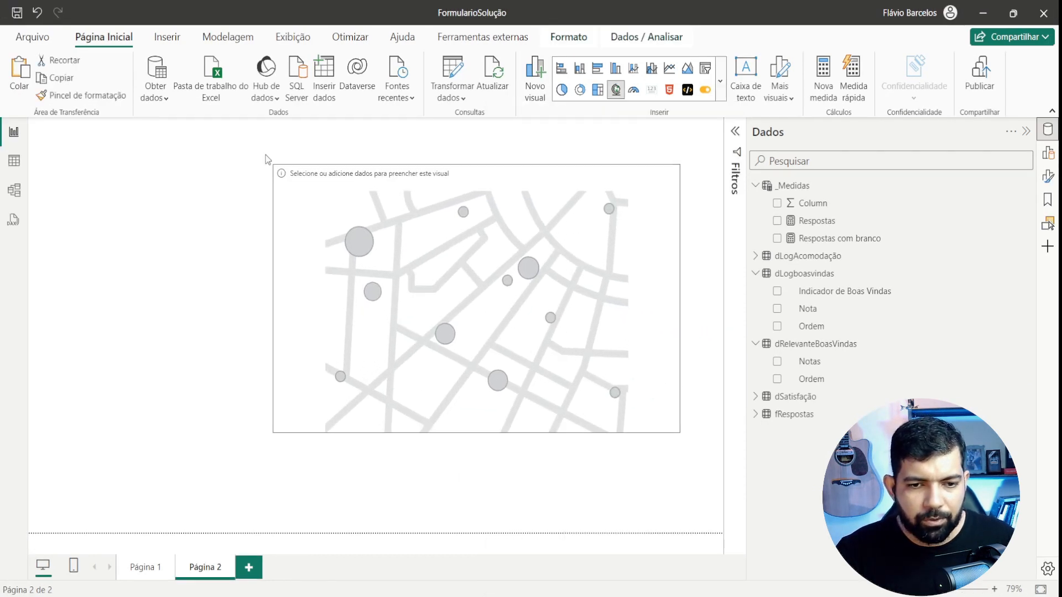
{"action": "left_click_drag", "start_coordinate": [476, 433], "coordinate": [459, 547]}
- Use Cidade de Nascimento from fRespostas as the map's location field
{"action": "left_click", "coordinate": [755, 414]}
{"action": "scroll", "coordinate": [755, 423], "scroll_direction": "down", "scroll_amount": 10}
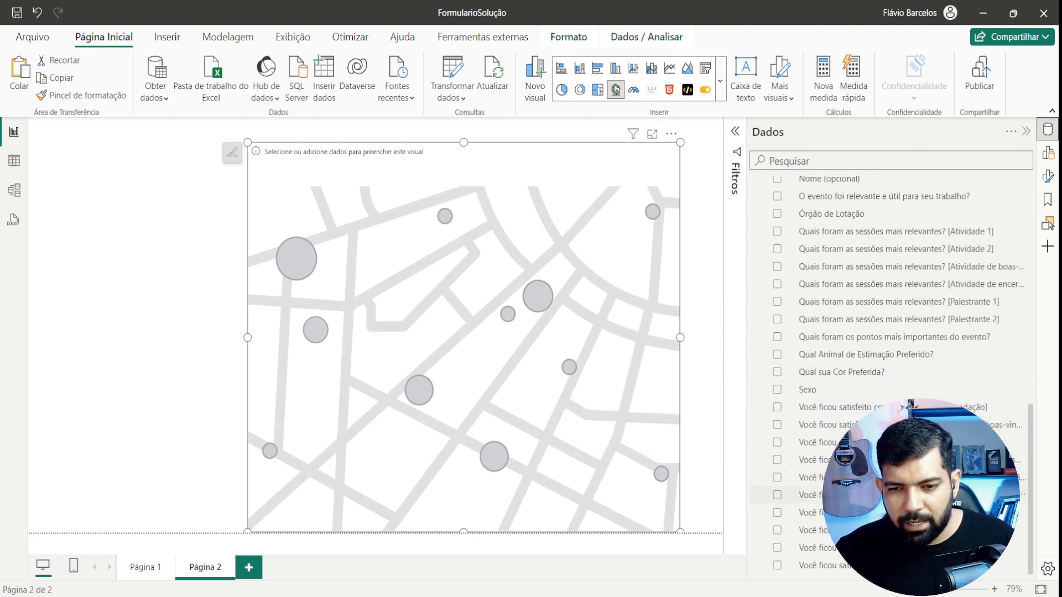
{"action": "scroll", "coordinate": [863, 274], "scroll_direction": "up", "scroll_amount": 10}
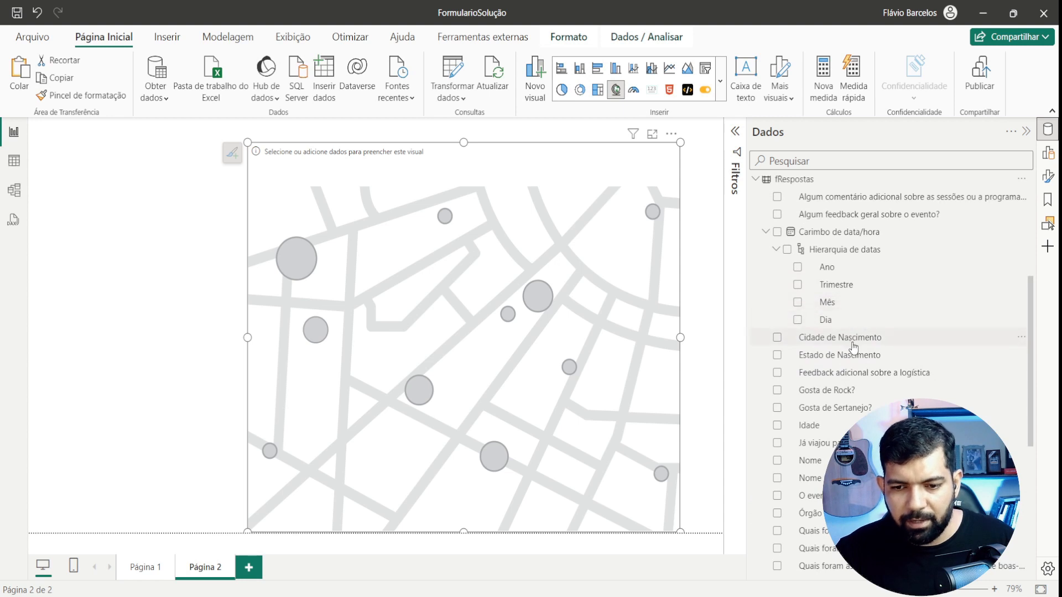
{"action": "left_click_drag", "start_coordinate": [853, 347], "coordinate": [465, 270]}
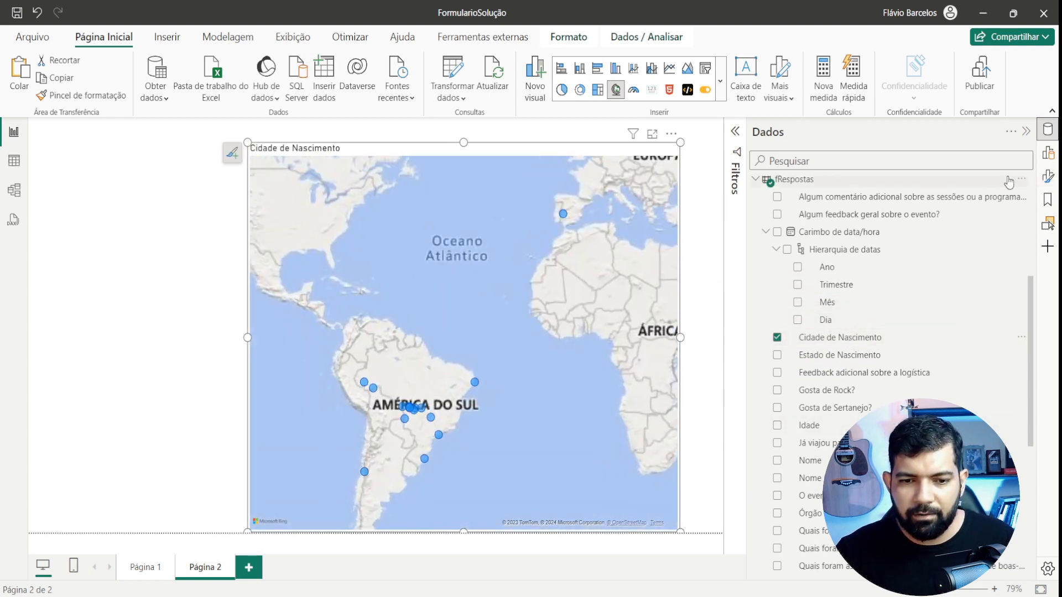
- Set the map's bubble size to the Respostas com branco measure and check the bubbles outside Brazil
{"action": "left_click", "coordinate": [1047, 153]}
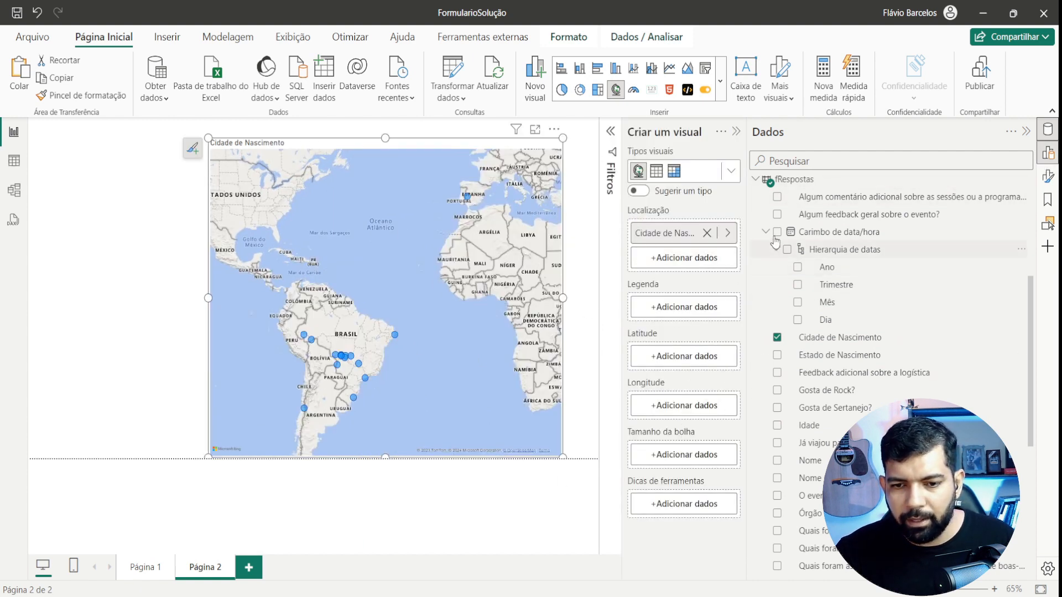
{"action": "scroll", "coordinate": [813, 244], "scroll_direction": "up", "scroll_amount": 4}
{"action": "left_click_drag", "start_coordinate": [818, 241], "coordinate": [674, 460]}
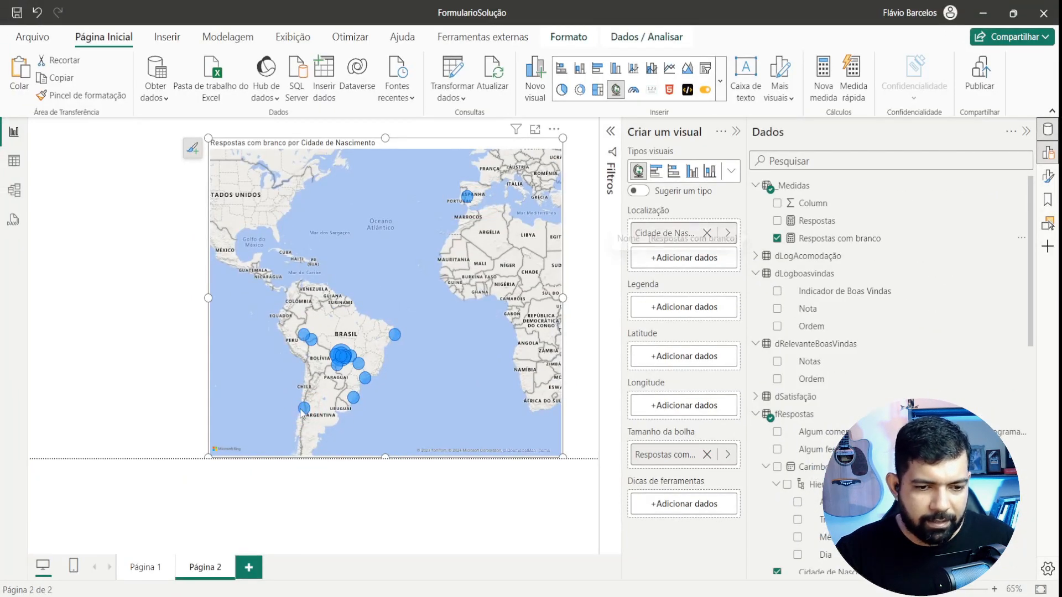
{"action": "mouse_move", "coordinate": [305, 411]}
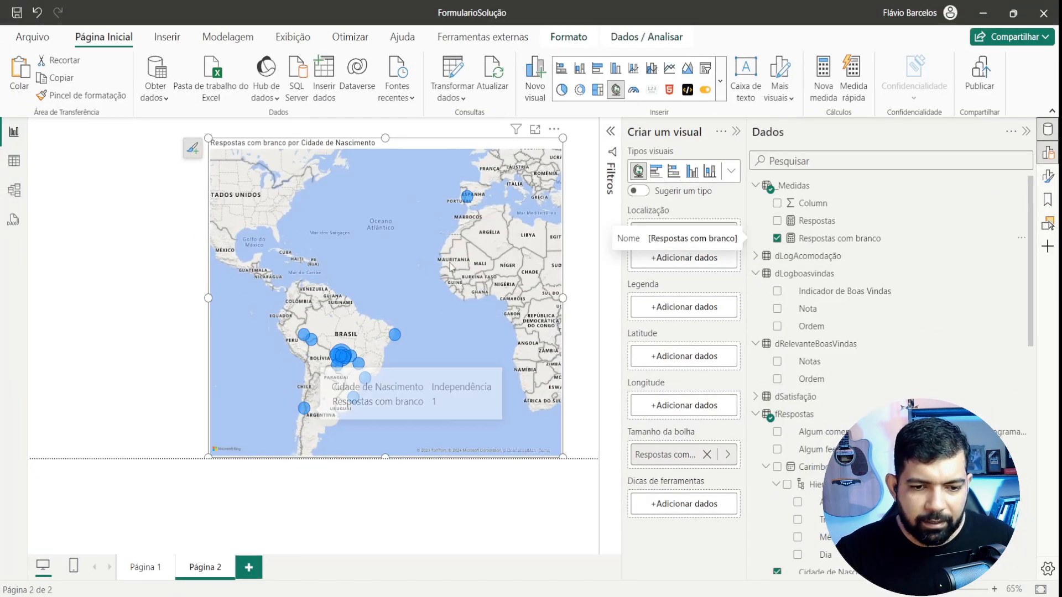
{"action": "mouse_move", "coordinate": [469, 199]}
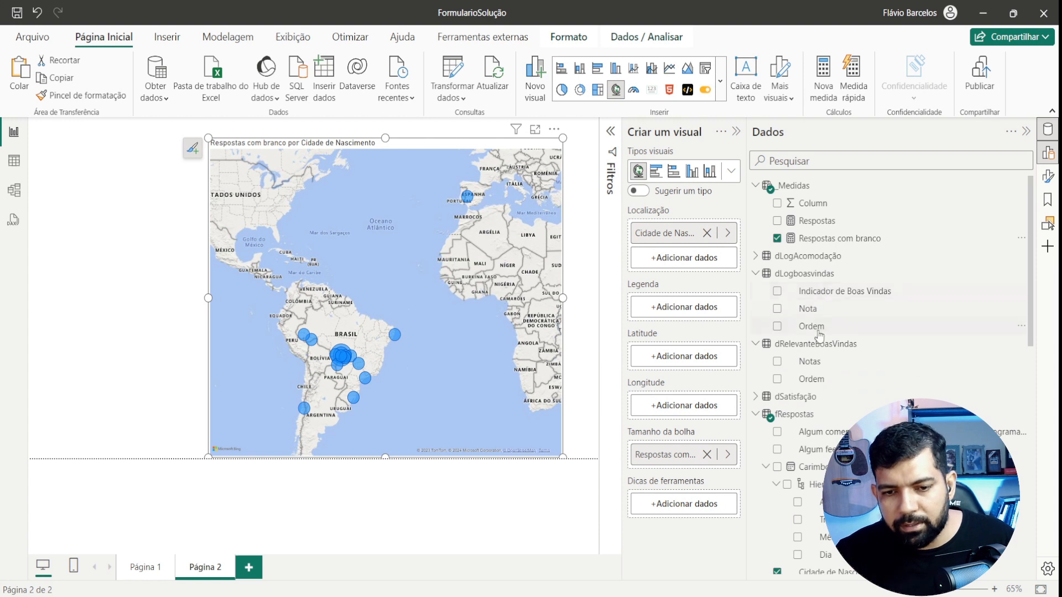
- Add Estado de Nascimento to the map's location and place it above Cidade de Nascimento in the hierarchy
{"action": "scroll", "coordinate": [851, 398], "scroll_direction": "down", "scroll_amount": 3}
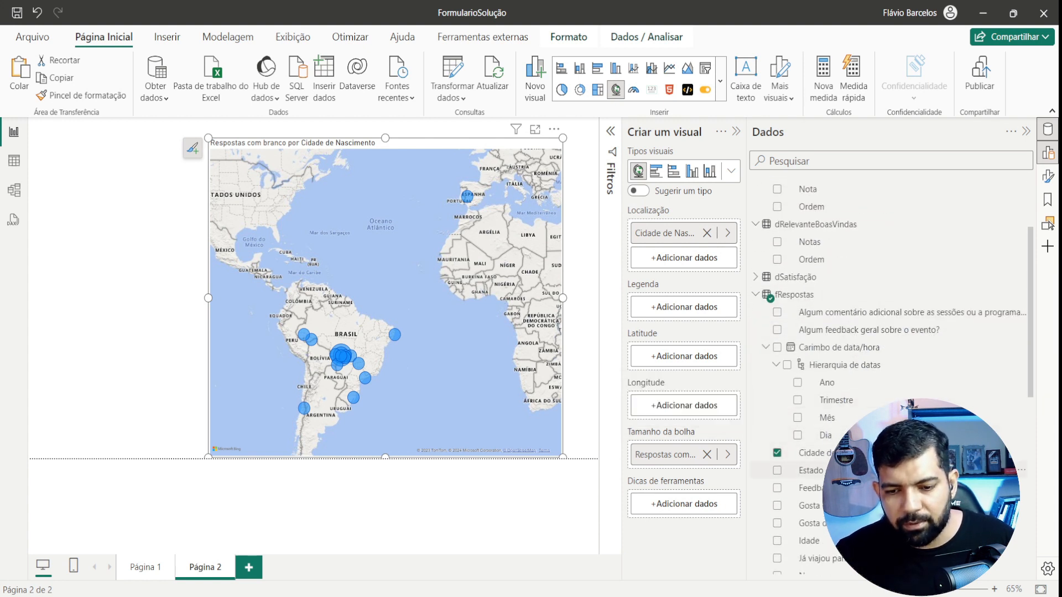
{"action": "left_click_drag", "start_coordinate": [809, 470], "coordinate": [696, 252]}
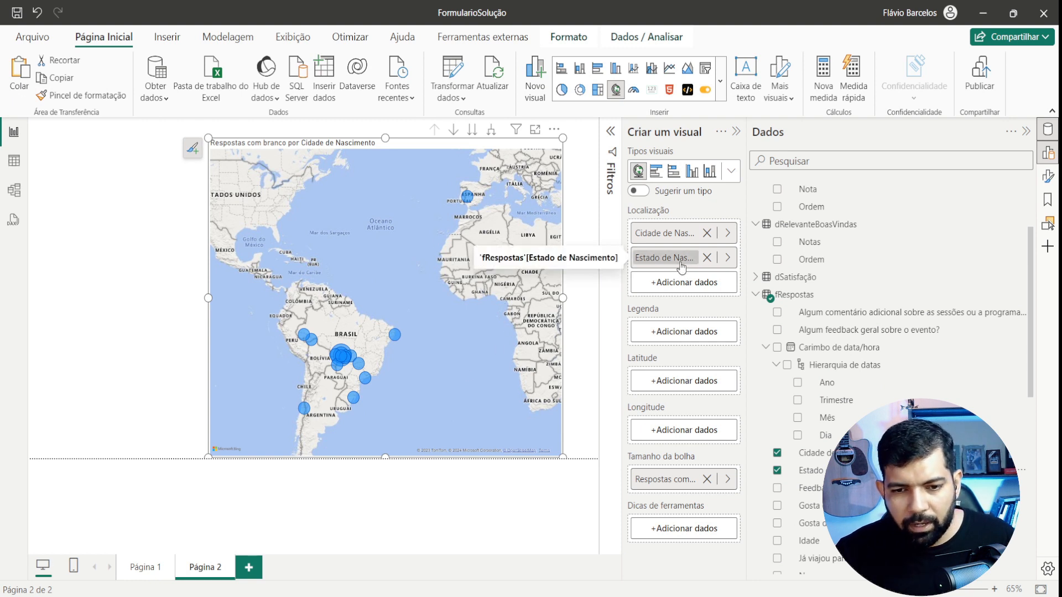
{"action": "left_click_drag", "start_coordinate": [681, 268], "coordinate": [678, 221]}
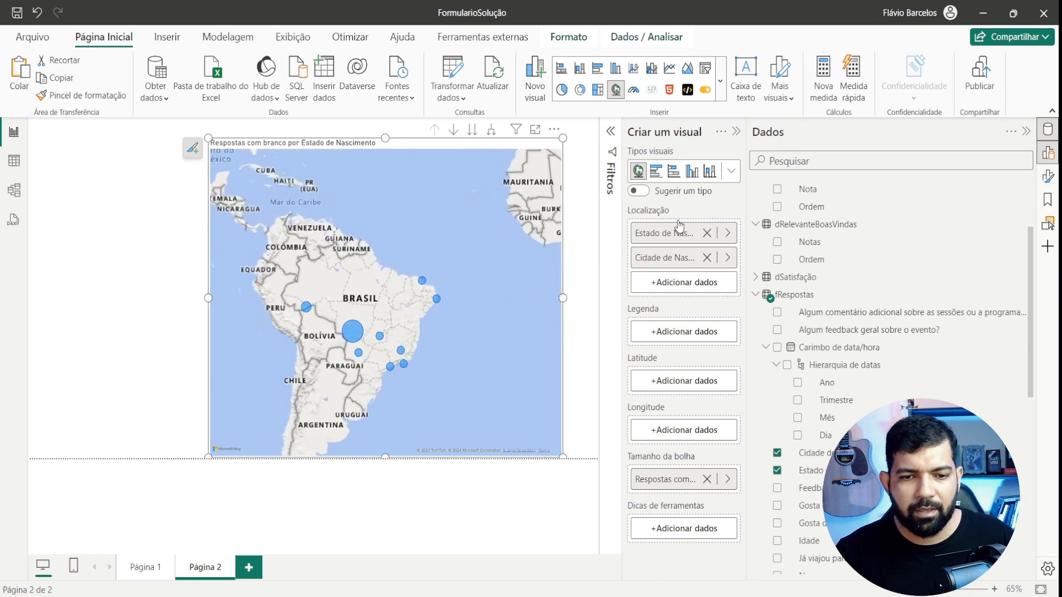
- Examine the response bubbles by state of birth and switch the map to the city of birth level
{"action": "scroll", "coordinate": [426, 345], "scroll_direction": "down", "scroll_amount": 3}
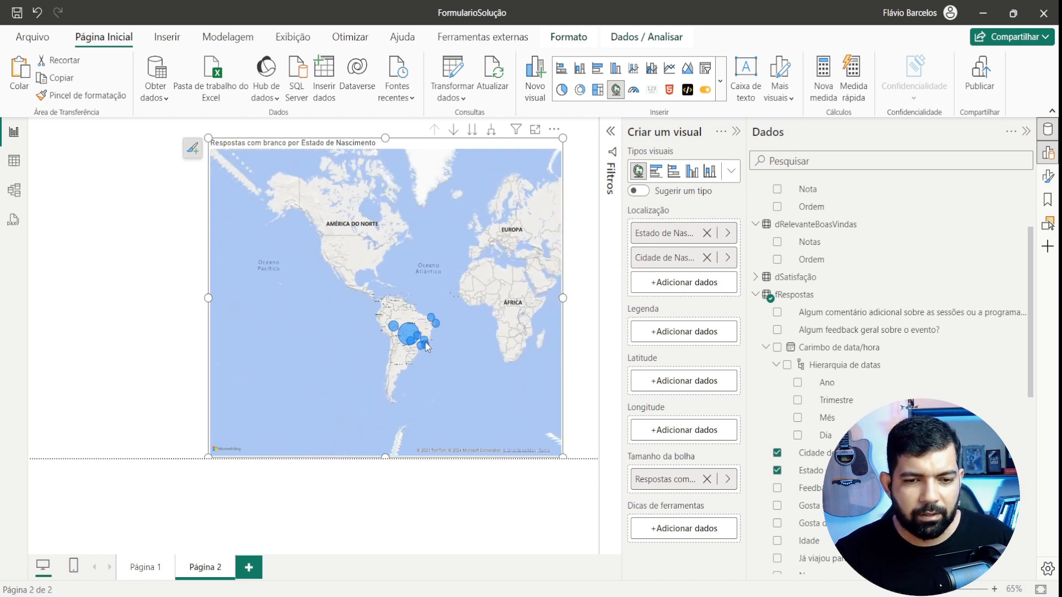
{"action": "scroll", "coordinate": [426, 346], "scroll_direction": "up", "scroll_amount": 4}
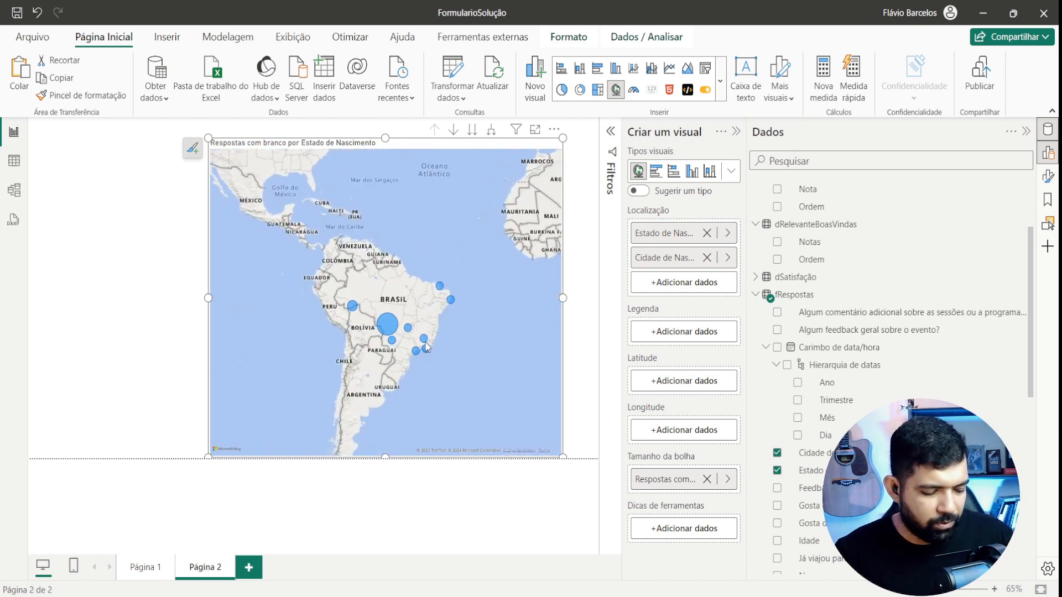
{"action": "mouse_move", "coordinate": [452, 253]}
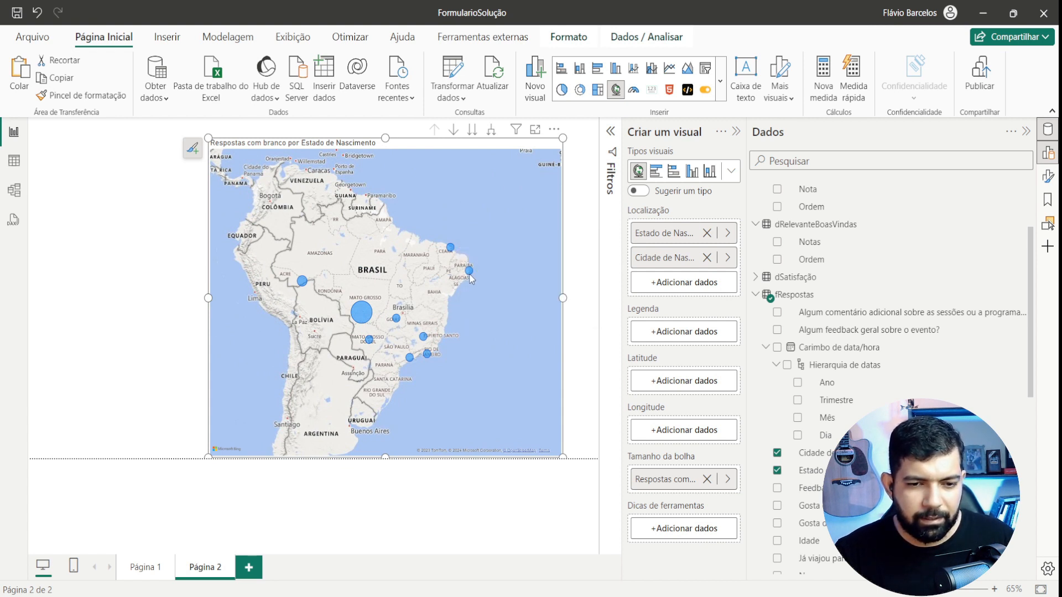
{"action": "scroll", "coordinate": [369, 327], "scroll_direction": "up", "scroll_amount": 5}
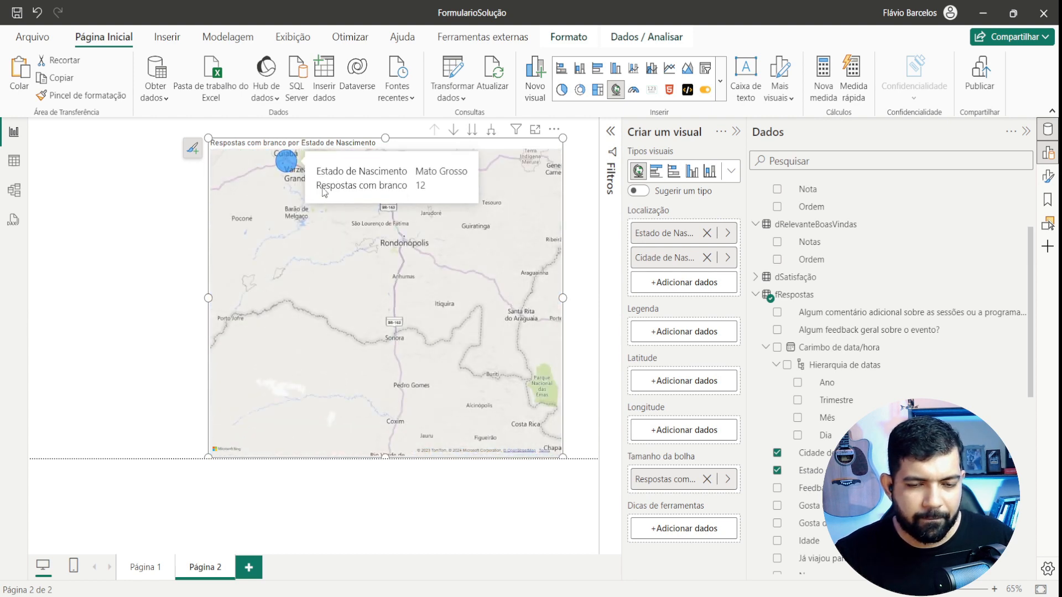
{"action": "scroll", "coordinate": [410, 327], "scroll_direction": "down", "scroll_amount": 3}
{"action": "scroll", "coordinate": [411, 327], "scroll_direction": "down", "scroll_amount": 4}
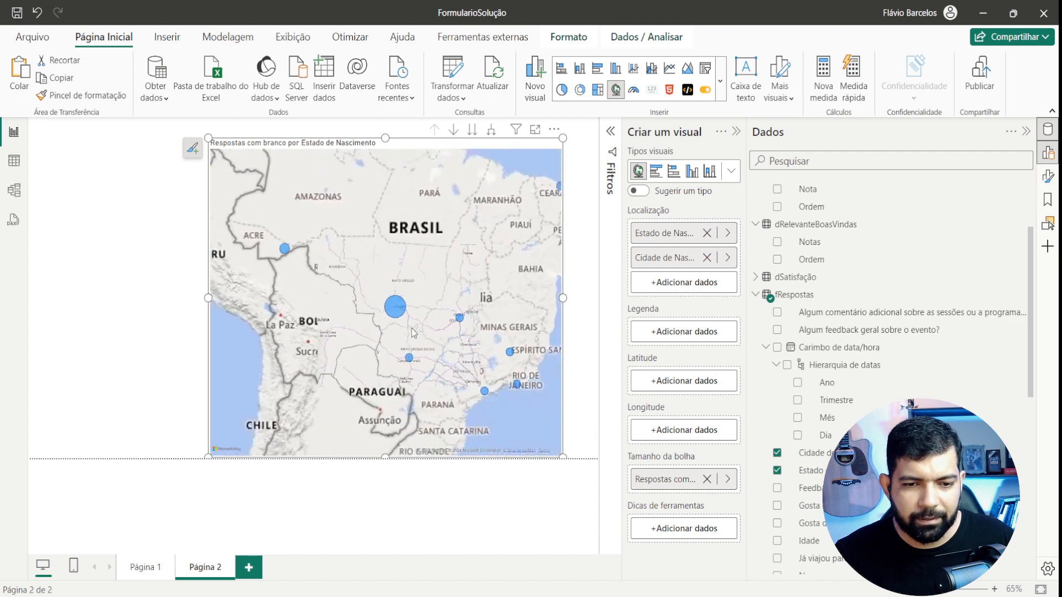
{"action": "scroll", "coordinate": [412, 332], "scroll_direction": "down", "scroll_amount": 2}
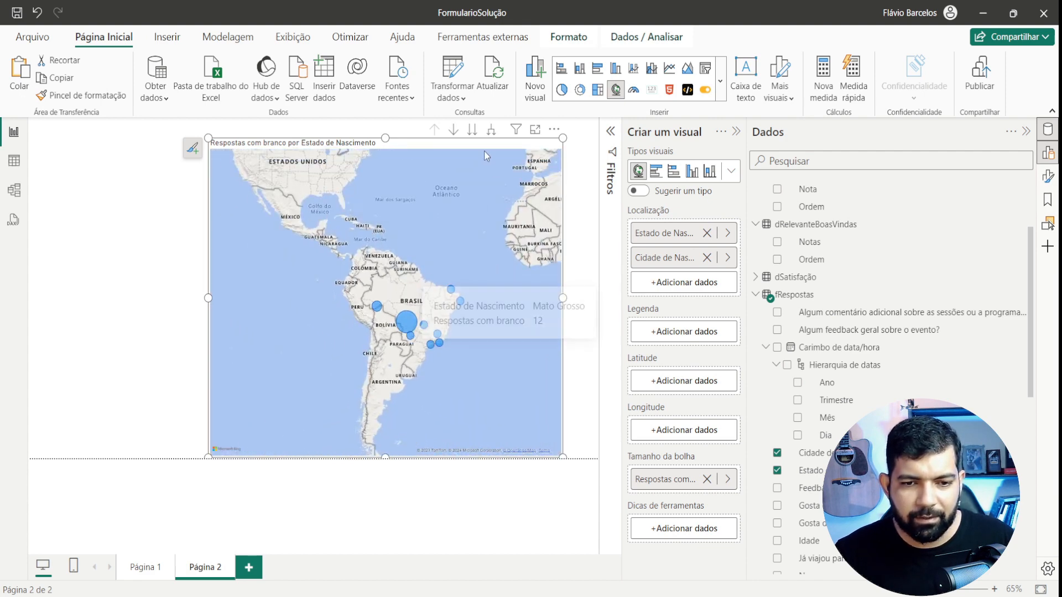
{"action": "left_click", "coordinate": [475, 132]}
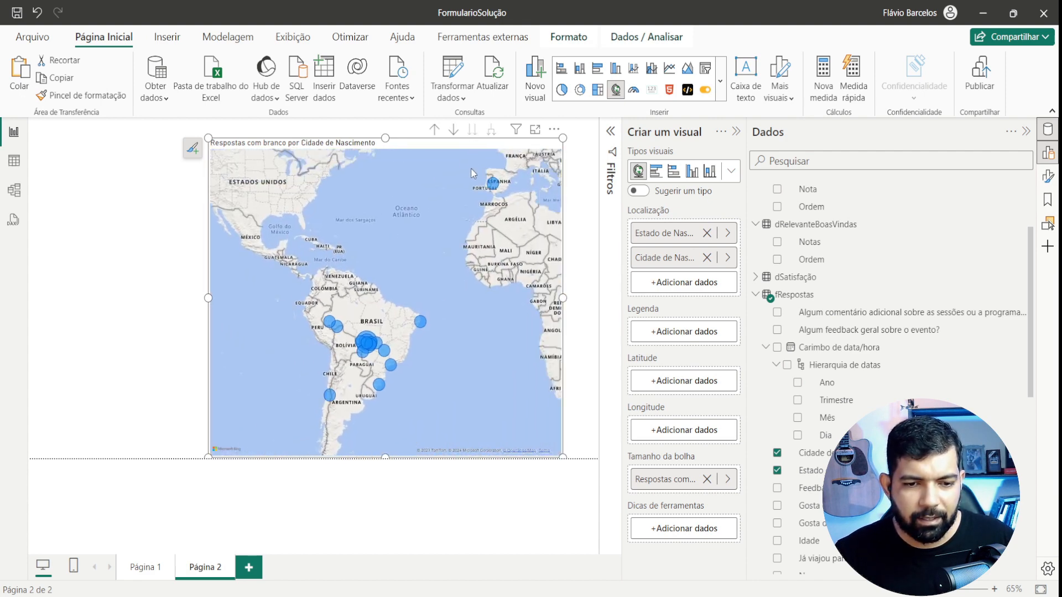
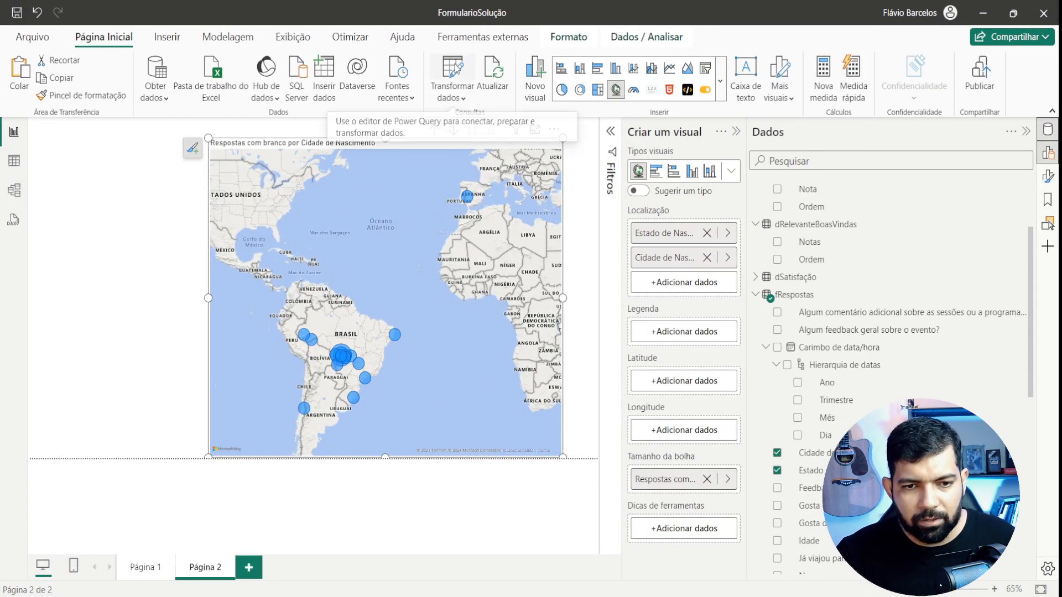
- In Power Query, add a custom column named País with the constant value "Brasil" to the fRespostas query
{"action": "left_click", "coordinate": [455, 70]}
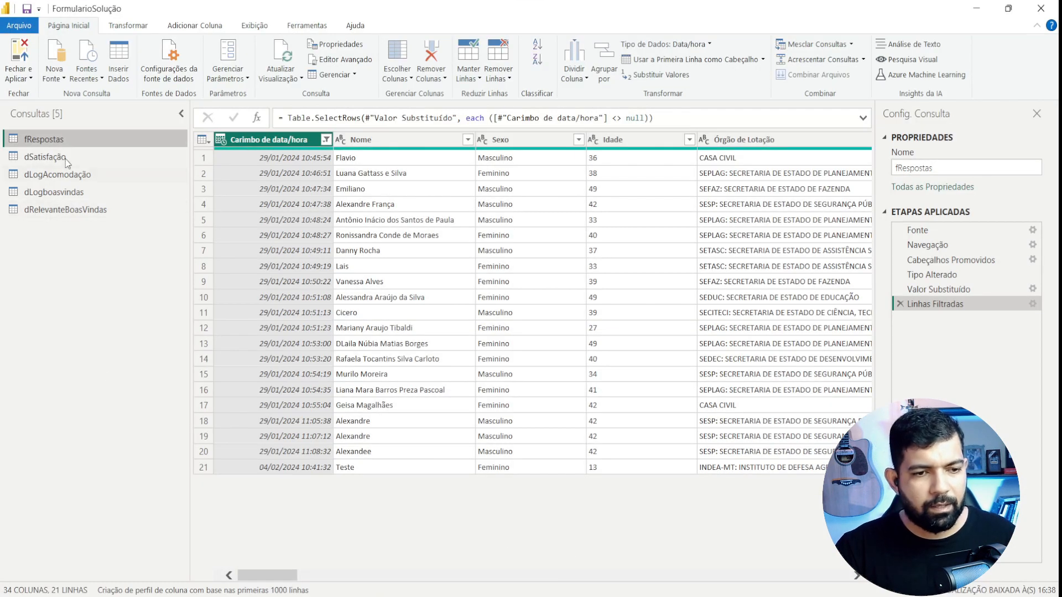
{"action": "left_click_drag", "start_coordinate": [271, 575], "coordinate": [819, 556]}
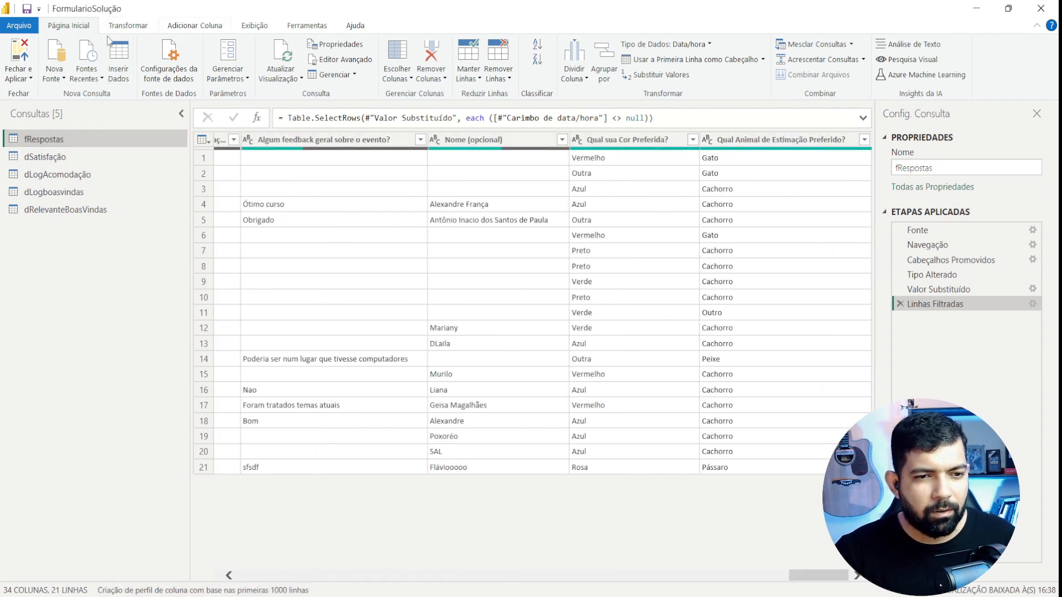
{"action": "left_click", "coordinate": [208, 26]}
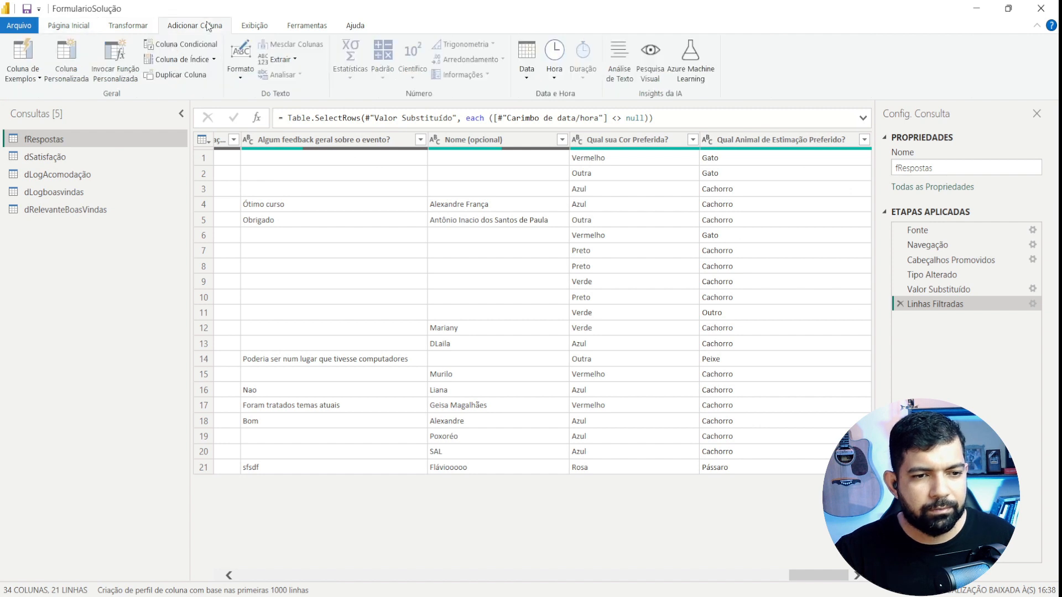
{"action": "left_click", "coordinate": [76, 56]}
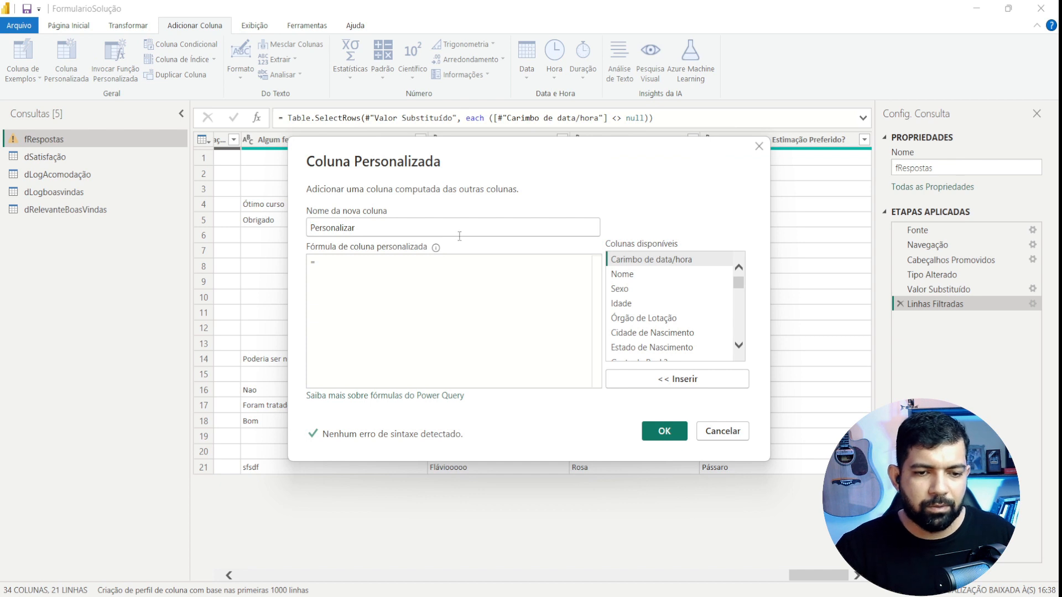
{"action": "left_click_drag", "start_coordinate": [446, 226], "coordinate": [269, 234]}
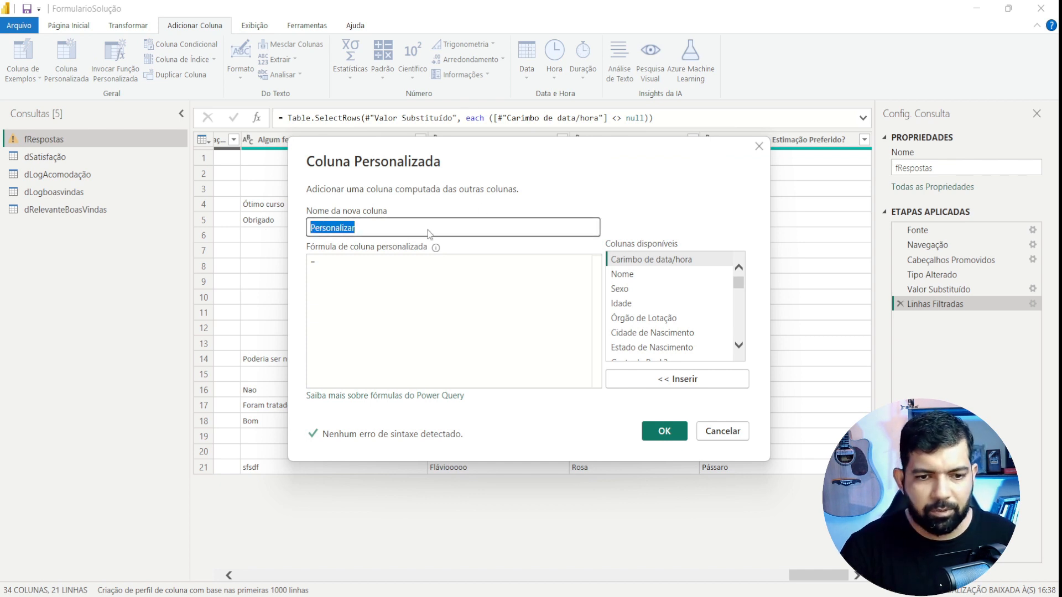
{"action": "left_click_drag", "start_coordinate": [381, 220], "coordinate": [244, 253]}
{"action": "type", "text": "País"}
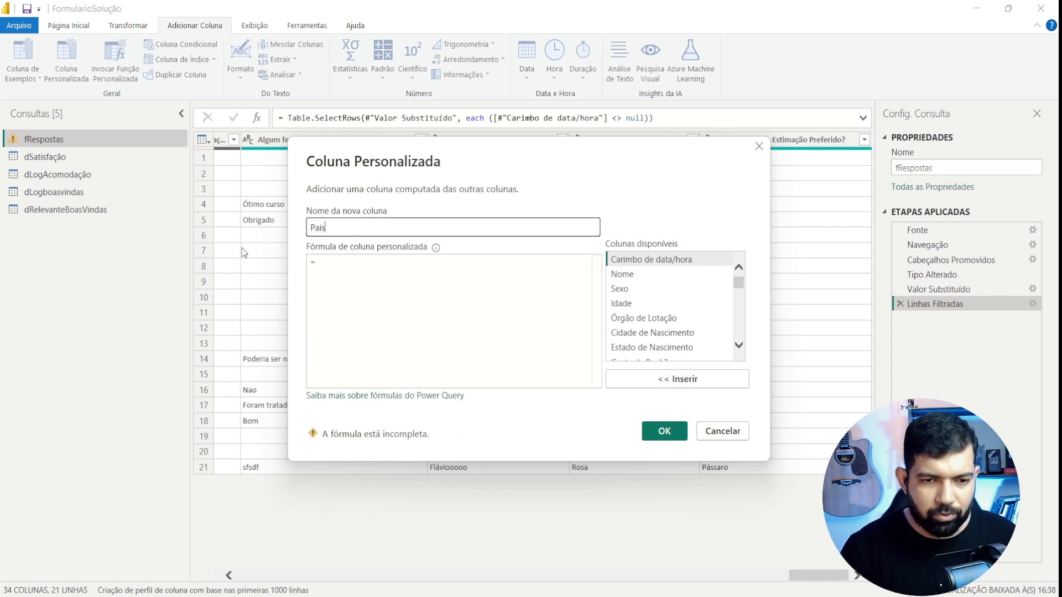
{"action": "left_click", "coordinate": [407, 272]}
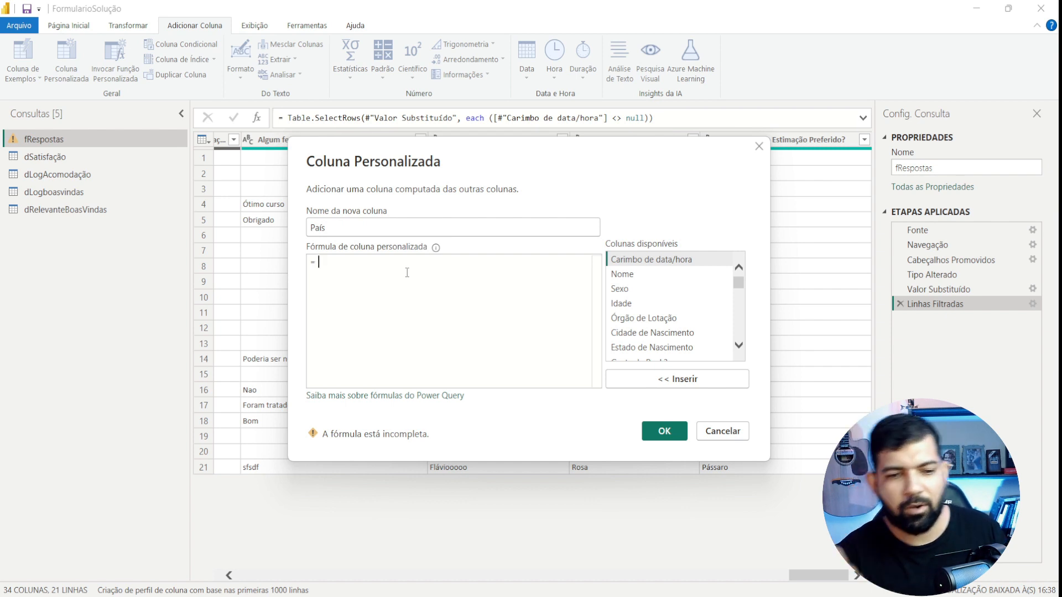
{"action": "type", "text": "\"\""}
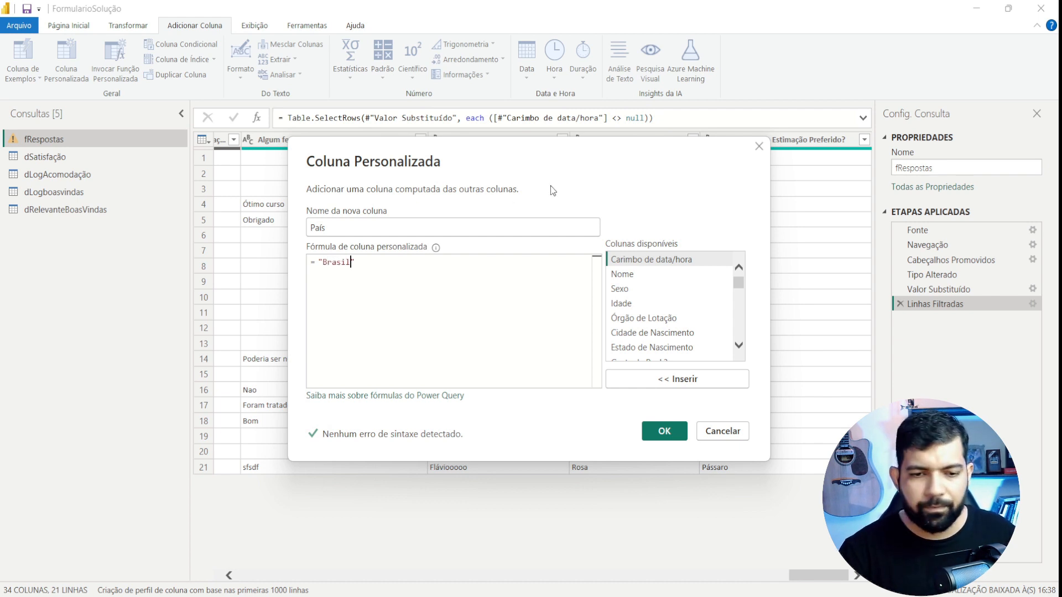
{"action": "left_click", "coordinate": [665, 433]}
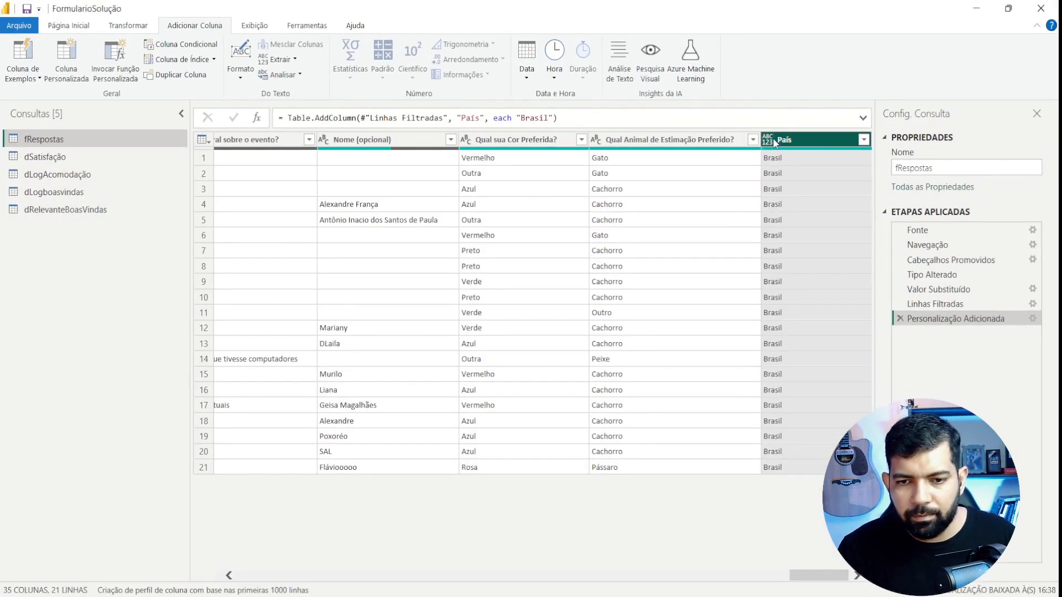
- Set the País column's data type to text, then close Power Query and apply the changes to the report
{"action": "left_click", "coordinate": [774, 142]}
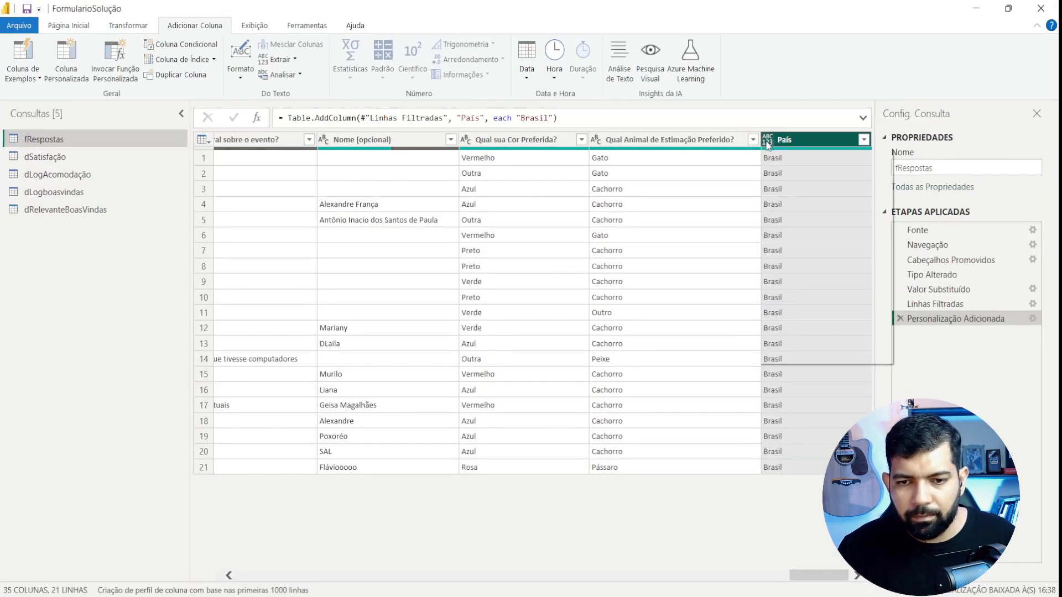
{"action": "left_click", "coordinate": [828, 300]}
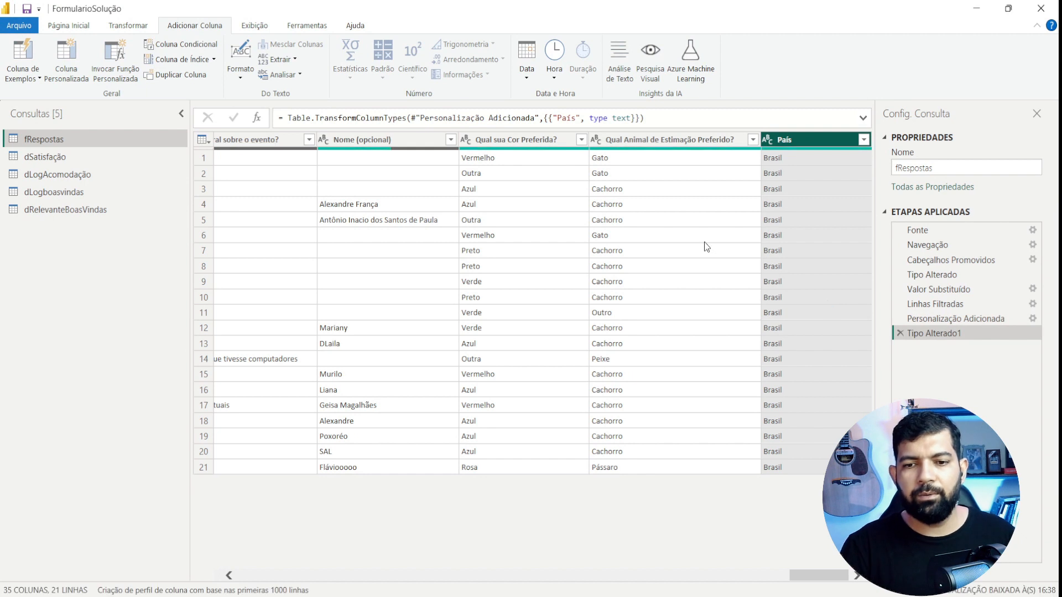
{"action": "left_click", "coordinate": [34, 27]}
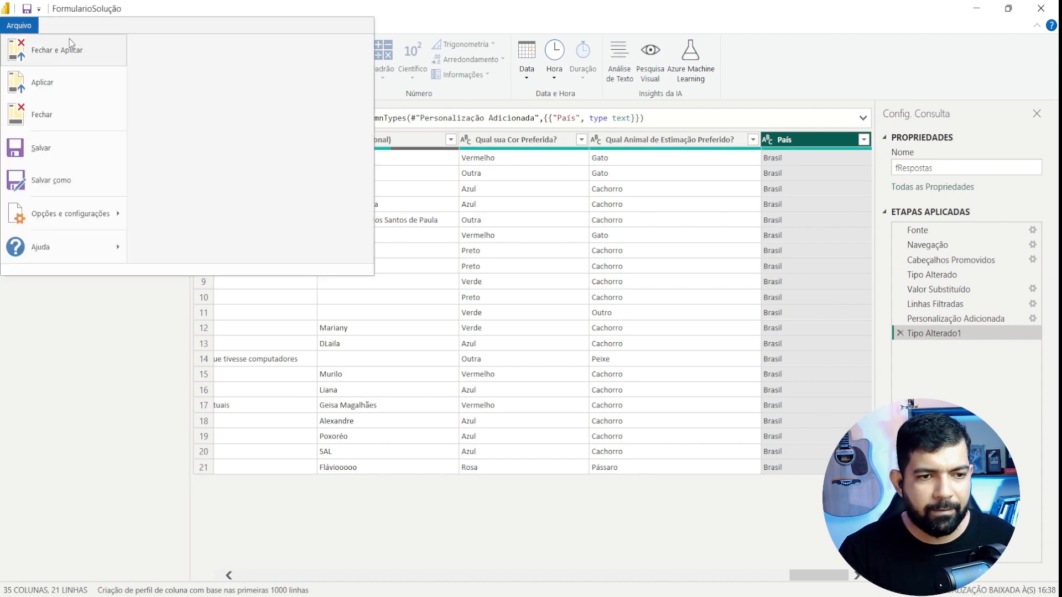
{"action": "left_click", "coordinate": [337, 5]}
{"action": "left_click", "coordinate": [62, 31]}
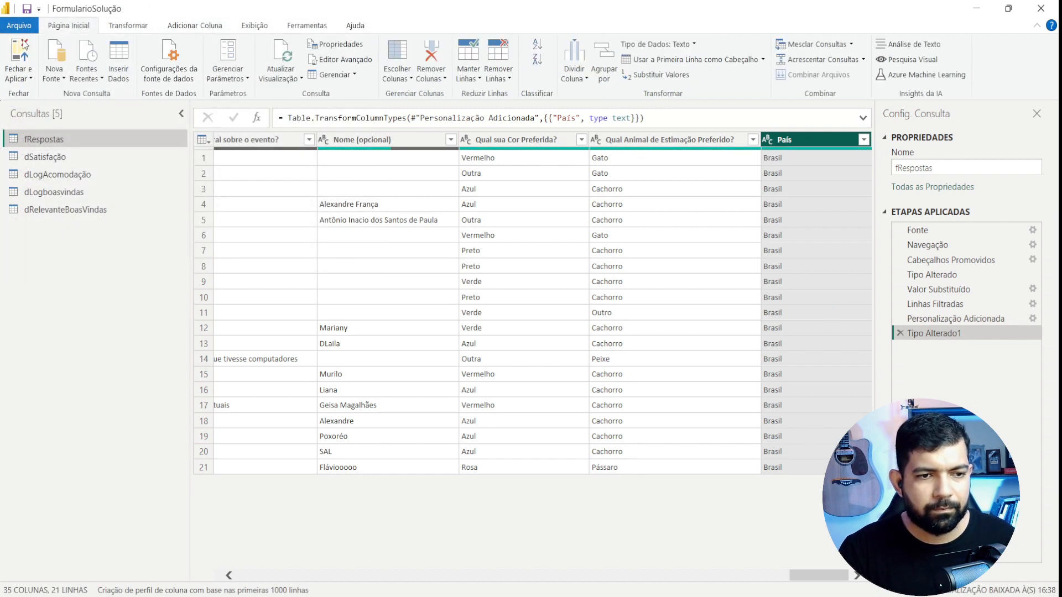
{"action": "left_click", "coordinate": [24, 46]}
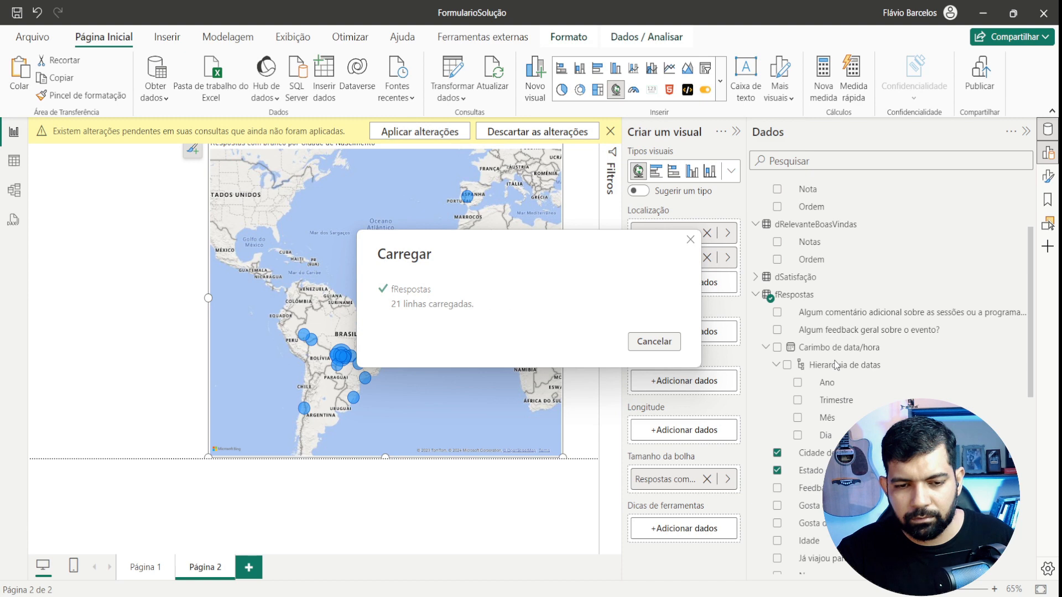
- Add the País field from fRespostas to the map's location, above Estado de Nascimento in the hierarchy
{"action": "scroll", "coordinate": [851, 388], "scroll_direction": "down", "scroll_amount": 10}
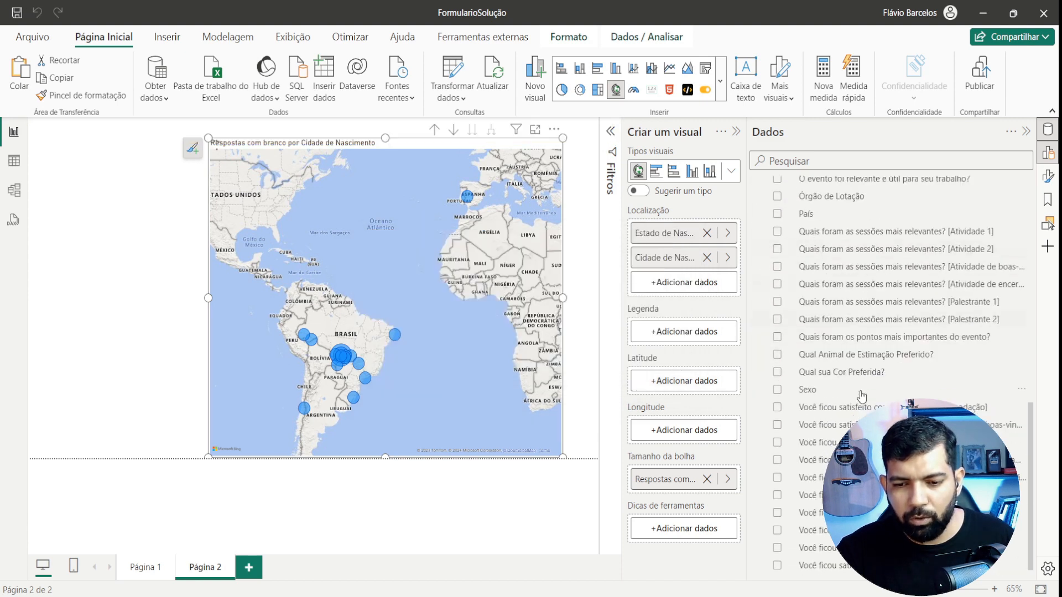
{"action": "scroll", "coordinate": [861, 395], "scroll_direction": "up", "scroll_amount": 10}
{"action": "scroll", "coordinate": [861, 398], "scroll_direction": "down", "scroll_amount": 2}
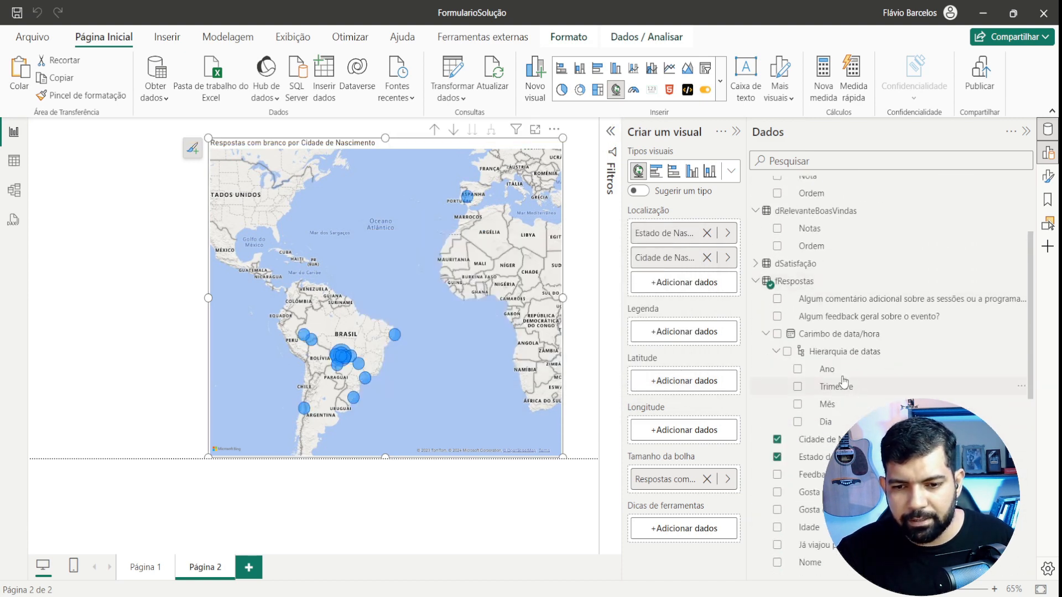
{"action": "left_click", "coordinate": [765, 334]}
{"action": "scroll", "coordinate": [840, 420], "scroll_direction": "down", "scroll_amount": 2}
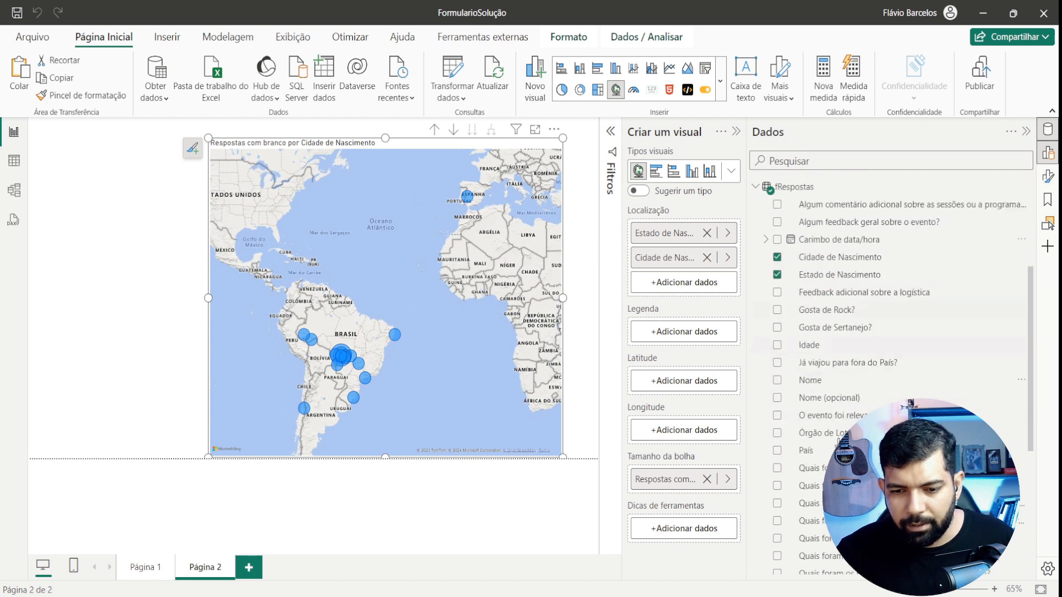
{"action": "scroll", "coordinate": [885, 388], "scroll_direction": "down", "scroll_amount": 3}
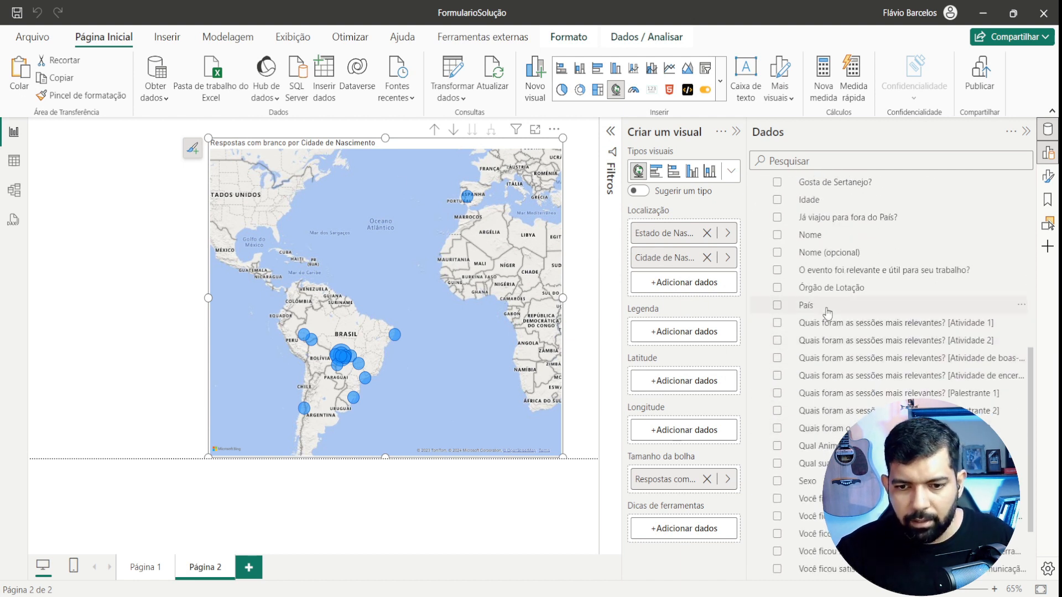
{"action": "left_click_drag", "start_coordinate": [828, 313], "coordinate": [682, 222]}
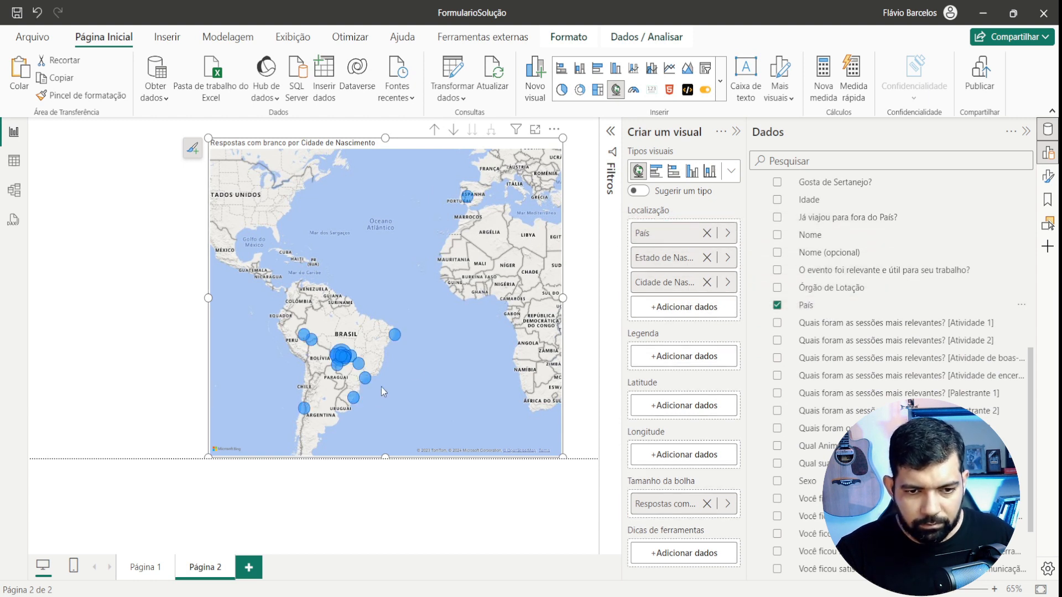
- Drill the map up to the País level and expand the whole hierarchy through Estado de Nascimento to Cidade de Nascimento
{"action": "left_click", "coordinate": [435, 130]}
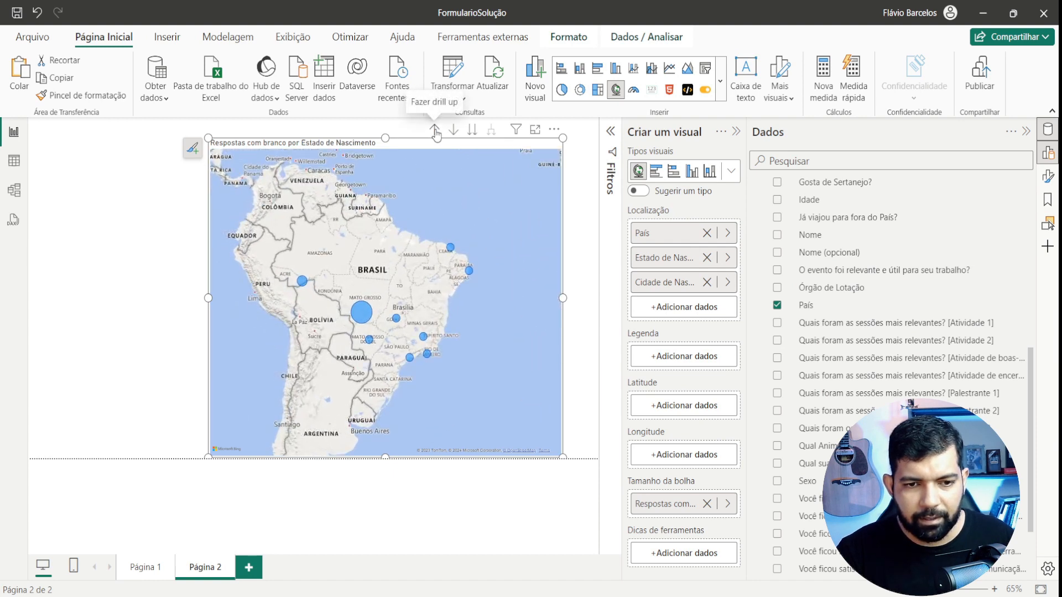
{"action": "left_click", "coordinate": [435, 131]}
{"action": "left_click", "coordinate": [491, 130]}
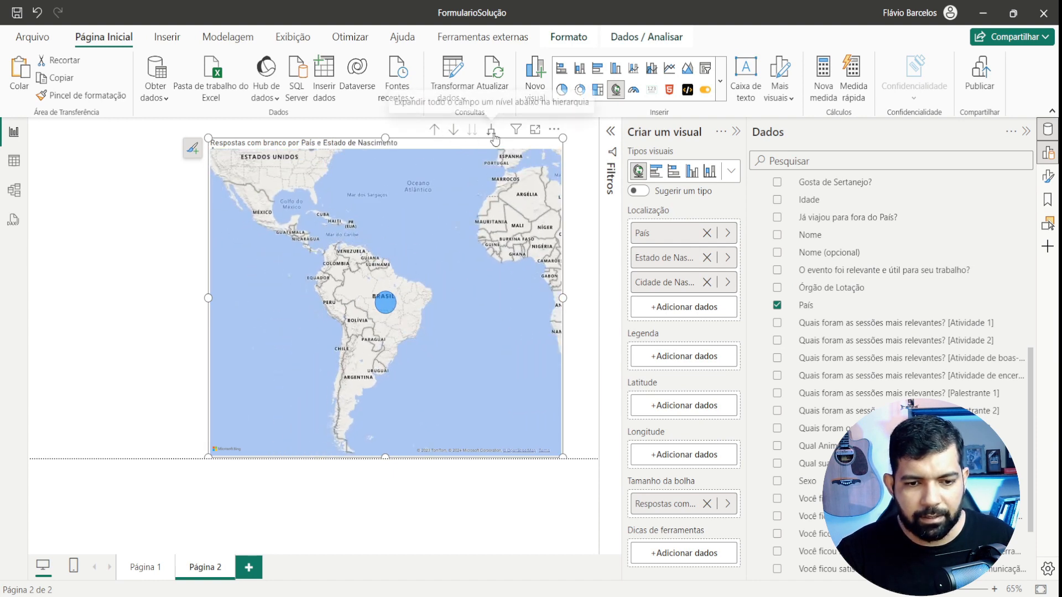
{"action": "left_click", "coordinate": [494, 135]}
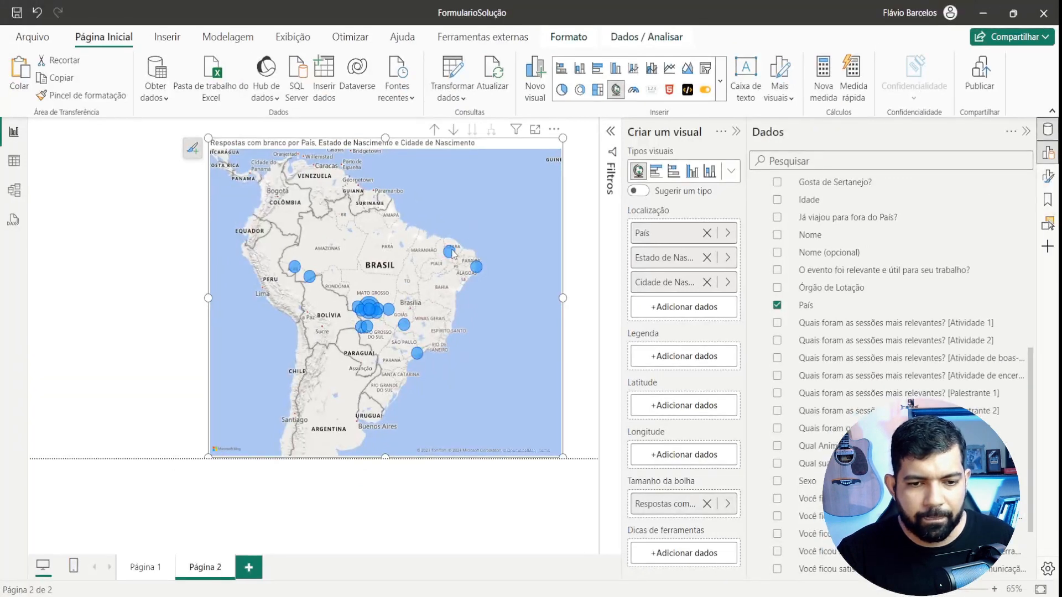
- Inspect the details of the city bubbles in northeastern Brazil and western Mato Grosso
{"action": "mouse_move", "coordinate": [452, 254]}
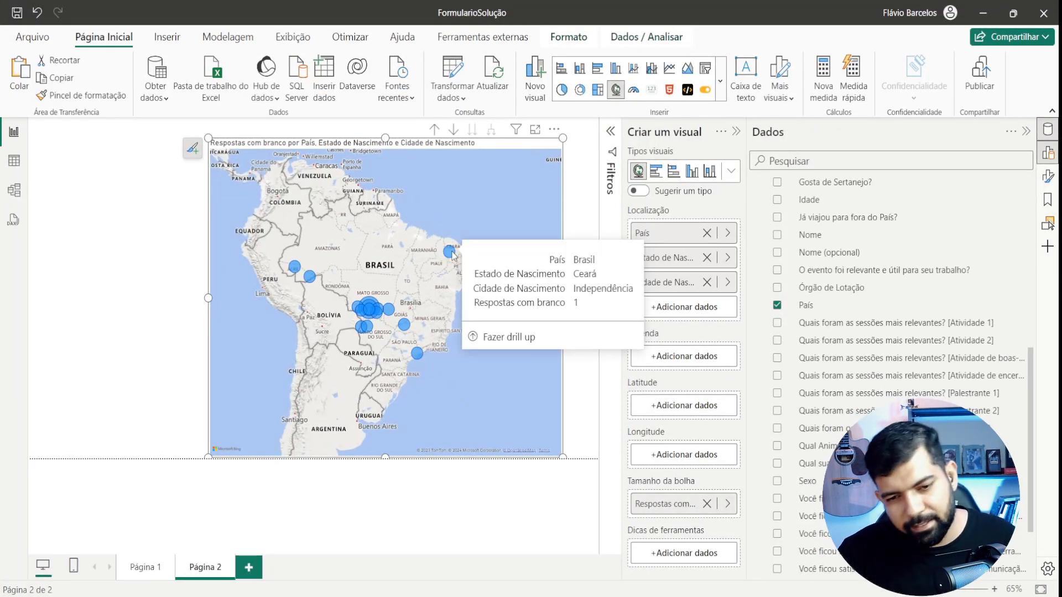
{"action": "scroll", "coordinate": [342, 308], "scroll_direction": "up", "scroll_amount": 5}
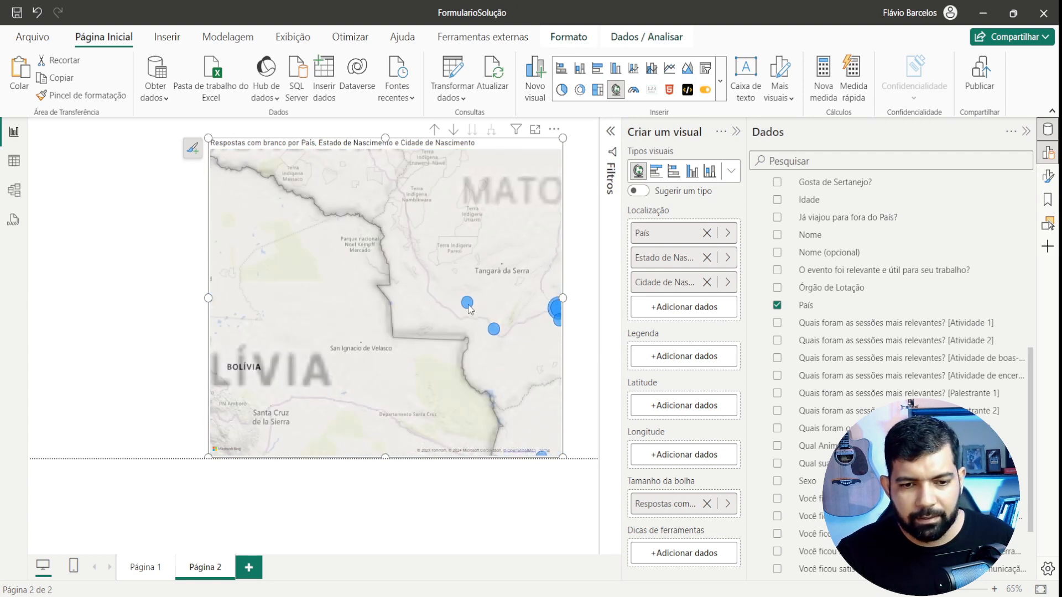
{"action": "mouse_move", "coordinate": [469, 308]}
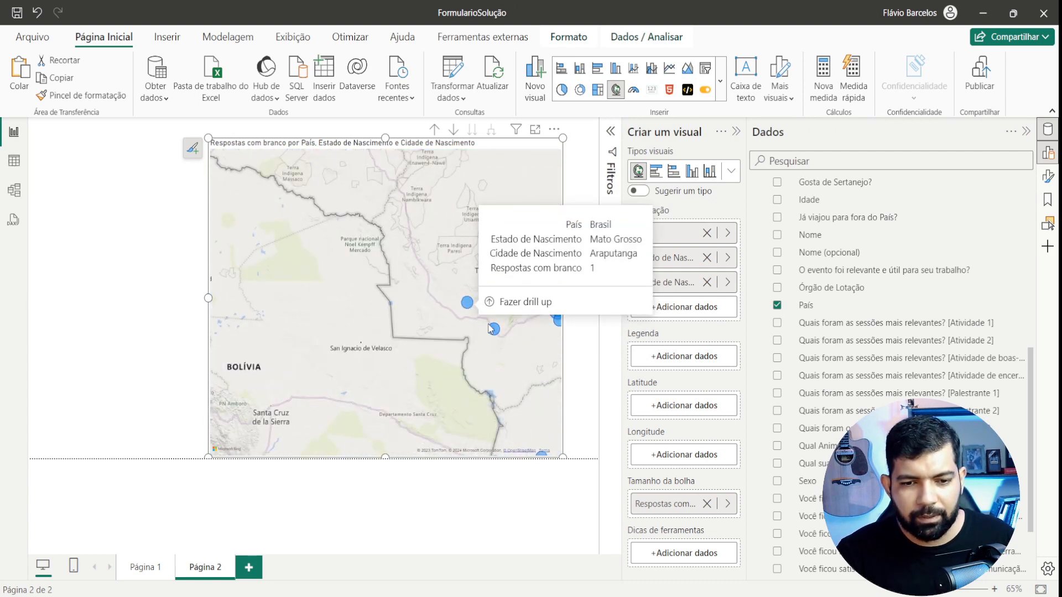
{"action": "mouse_move", "coordinate": [495, 334]}
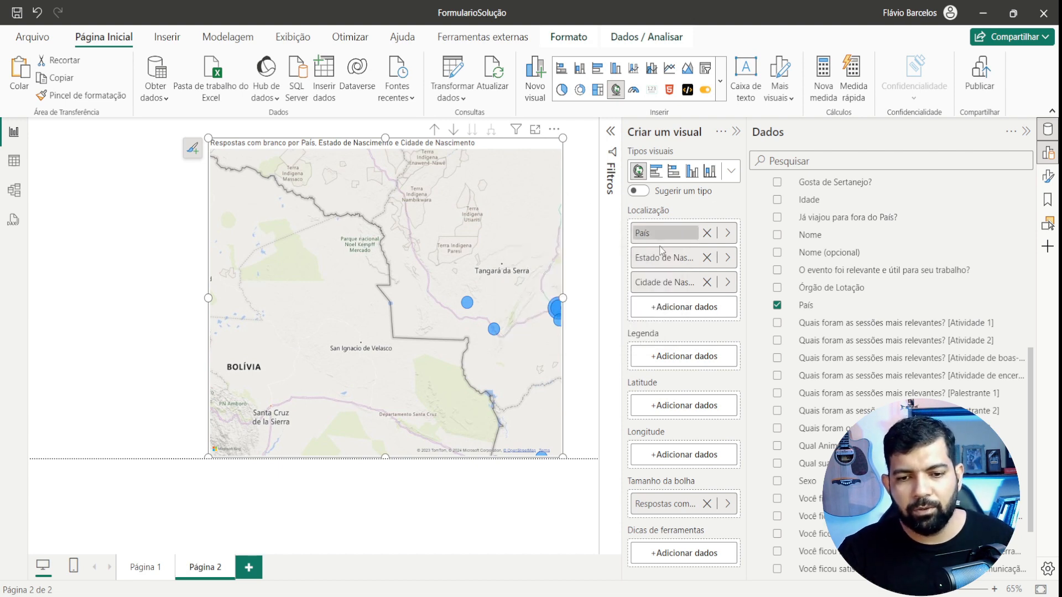
{"action": "scroll", "coordinate": [452, 329], "scroll_direction": "down", "scroll_amount": 5}
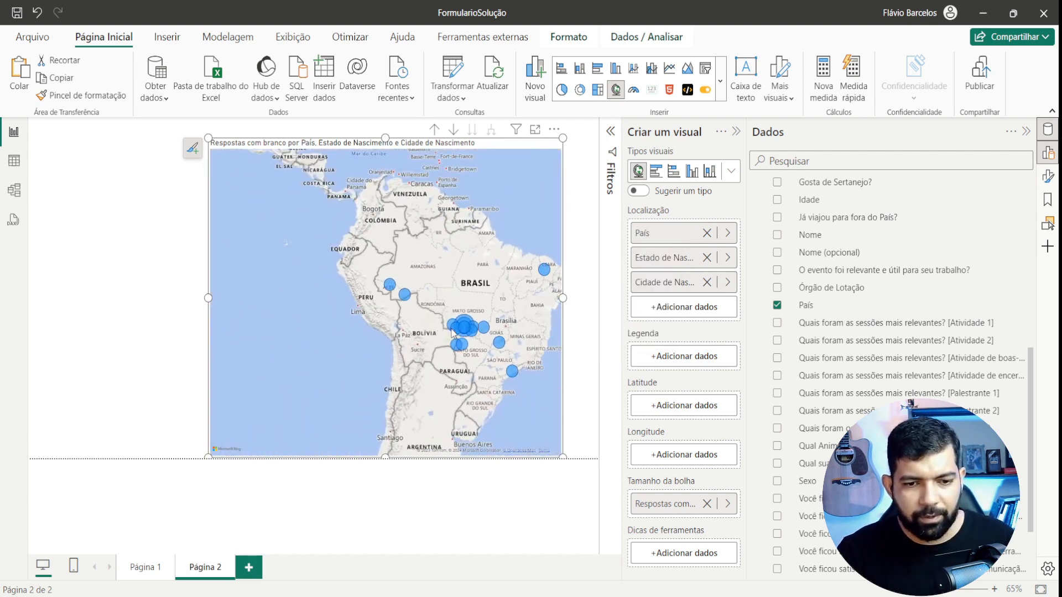
- Save the report and publish it to the UFMT_Janeiro workspace from Página 1
{"action": "left_click", "coordinate": [17, 12]}
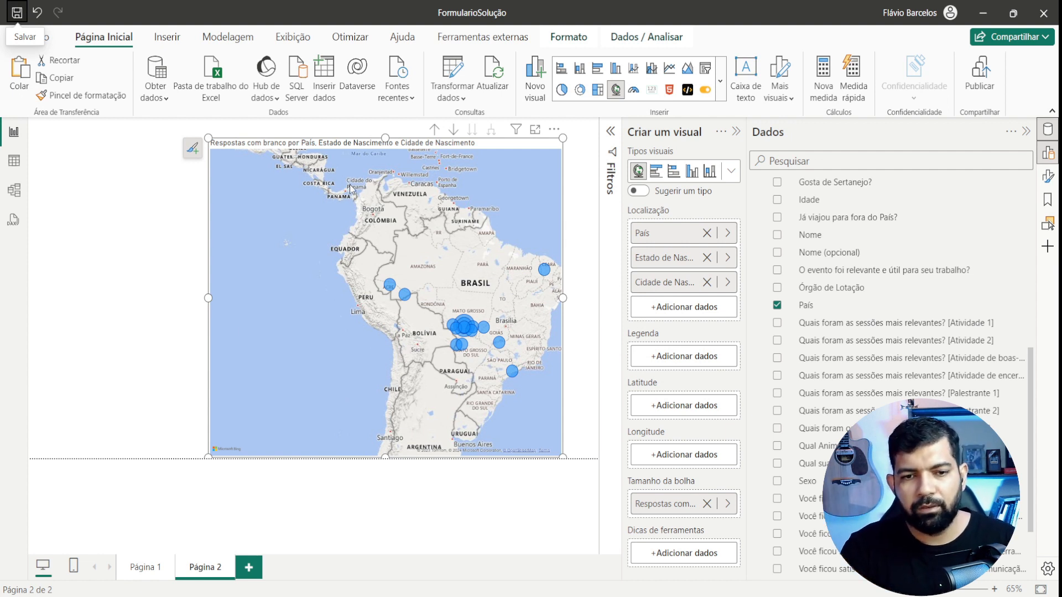
{"action": "left_click", "coordinate": [138, 567]}
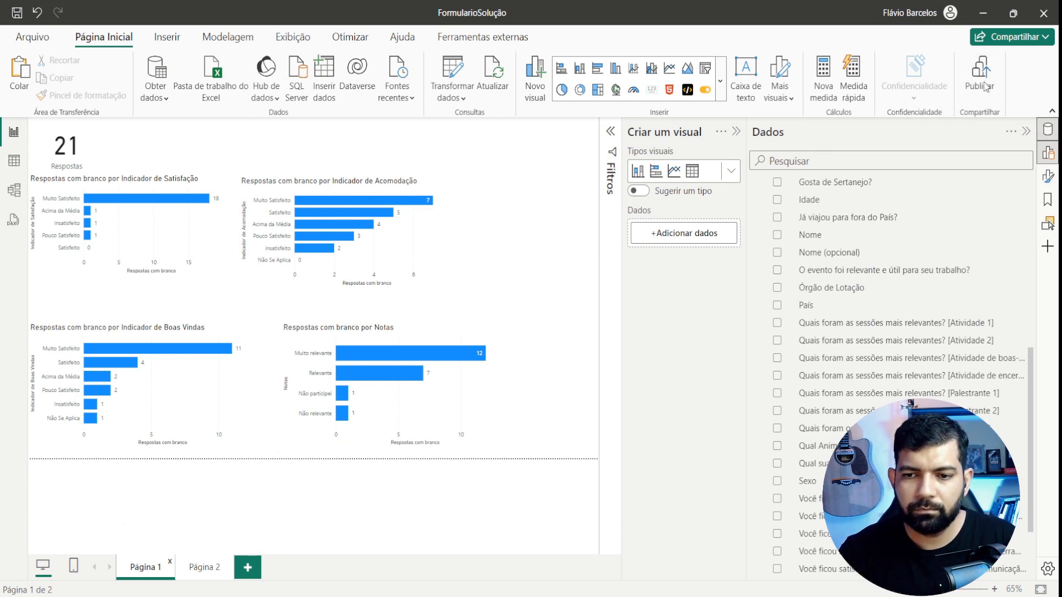
{"action": "left_click", "coordinate": [986, 87]}
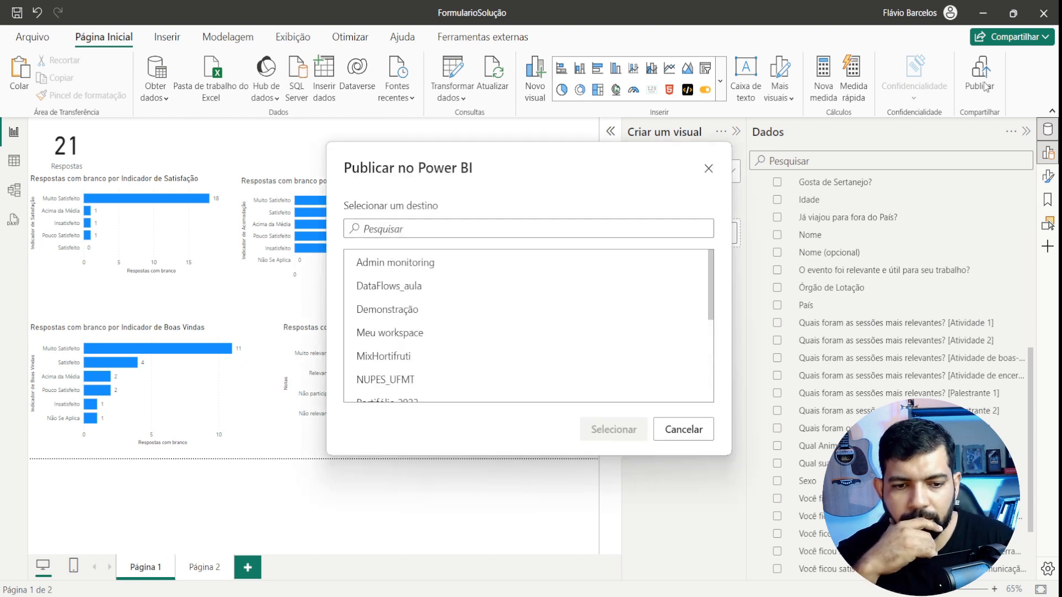
{"action": "scroll", "coordinate": [422, 354], "scroll_direction": "down", "scroll_amount": 5}
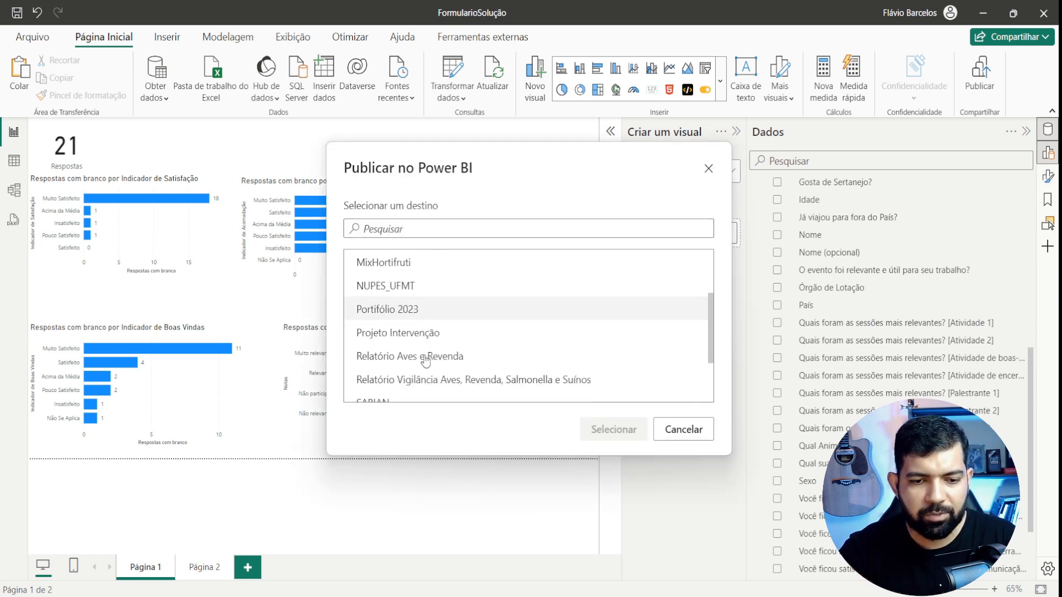
{"action": "left_click", "coordinate": [400, 397]}
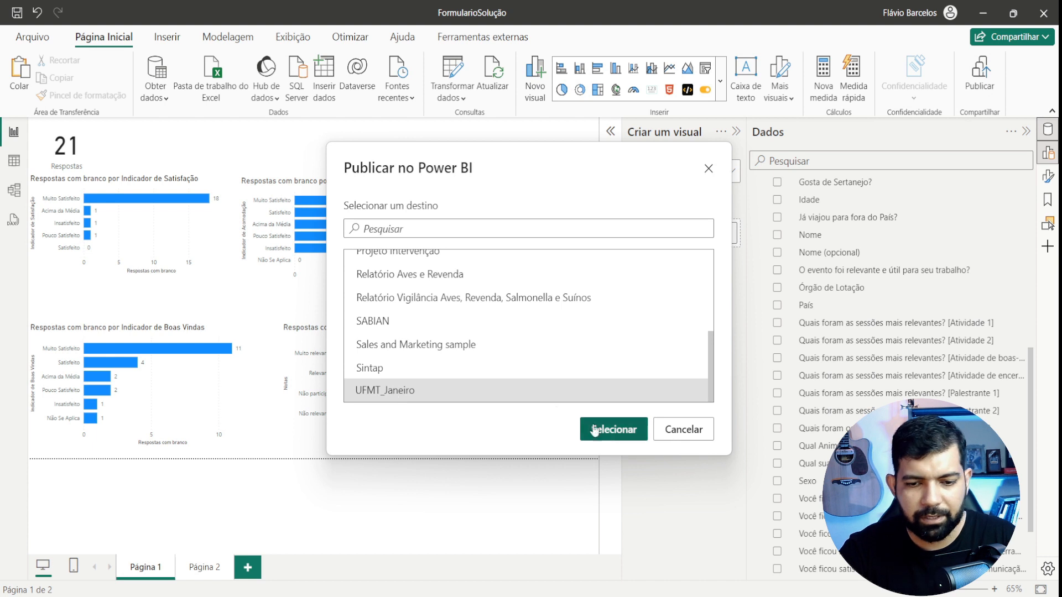
{"action": "left_click", "coordinate": [618, 434]}
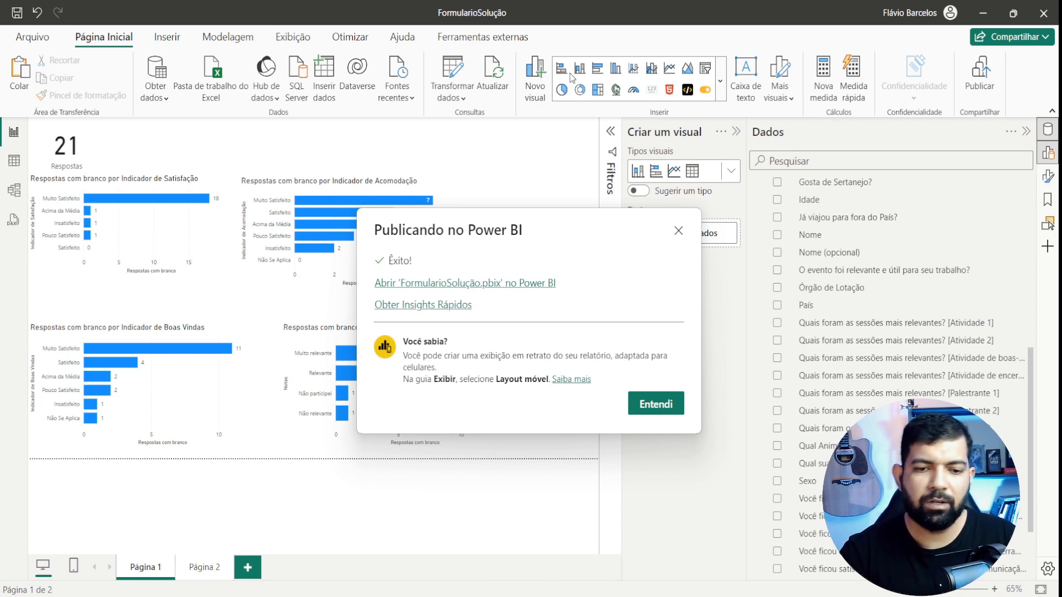
{"action": "left_click", "coordinate": [657, 406]}
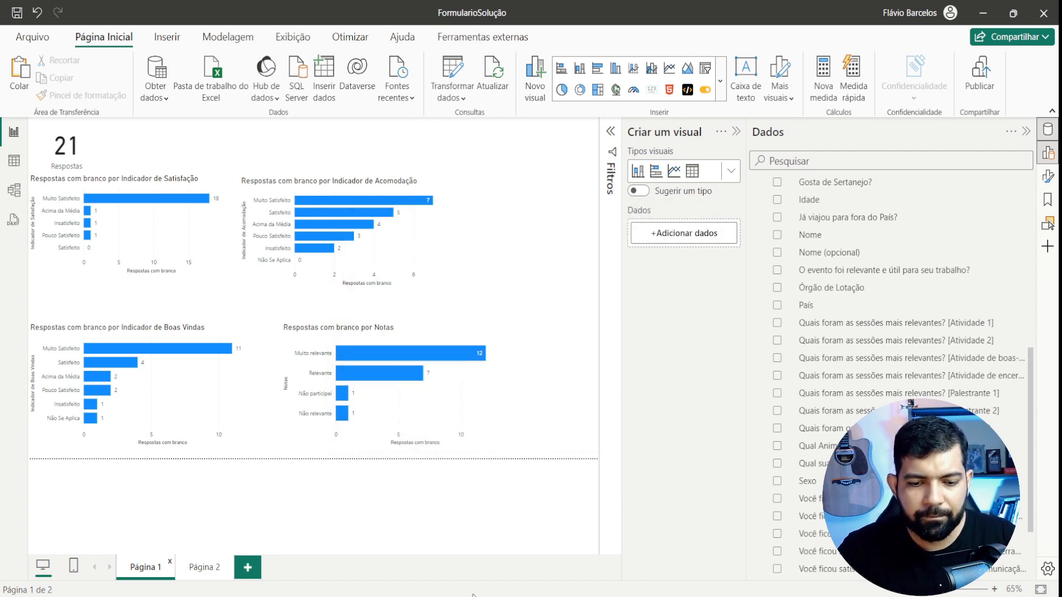
- Switch to the Power BI service in the browser and open the FormularioSolução semantic model's settings in the UFMT_Janeiro workspace
{"action": "left_click", "coordinate": [434, 596]}
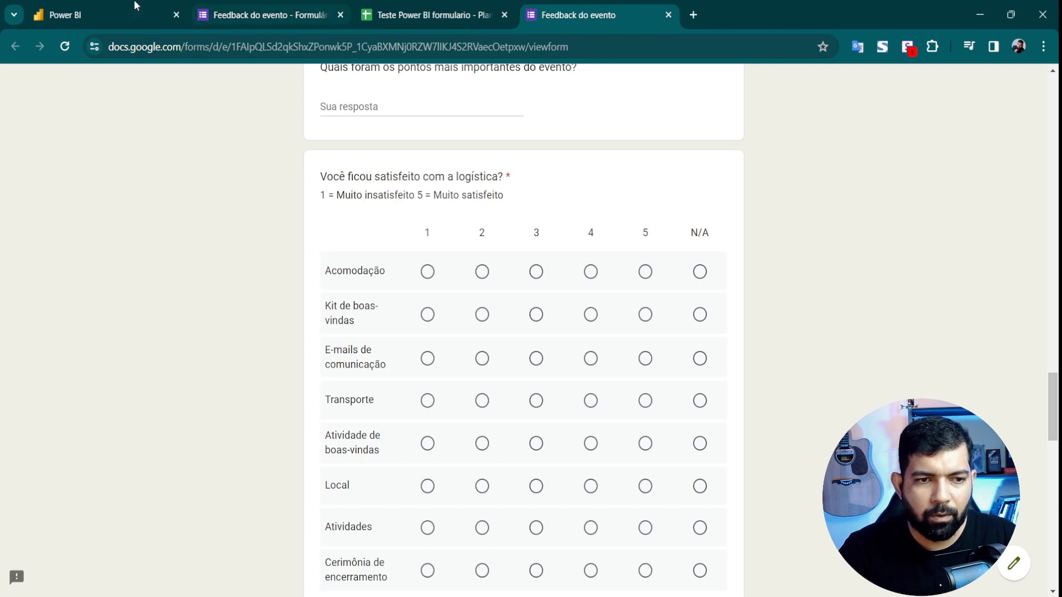
{"action": "left_click", "coordinate": [59, 7]}
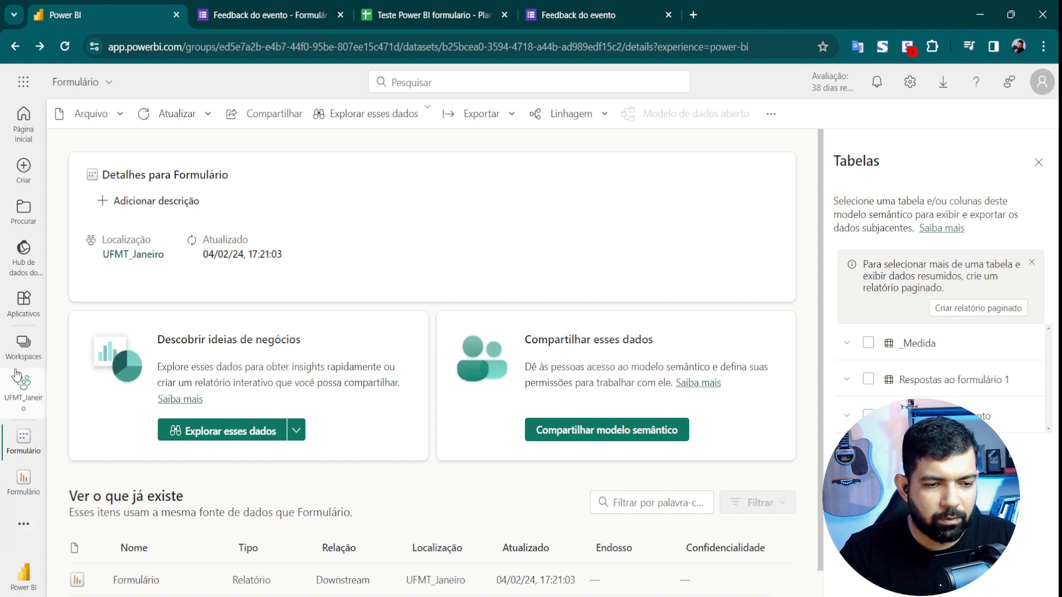
{"action": "left_click", "coordinate": [21, 394]}
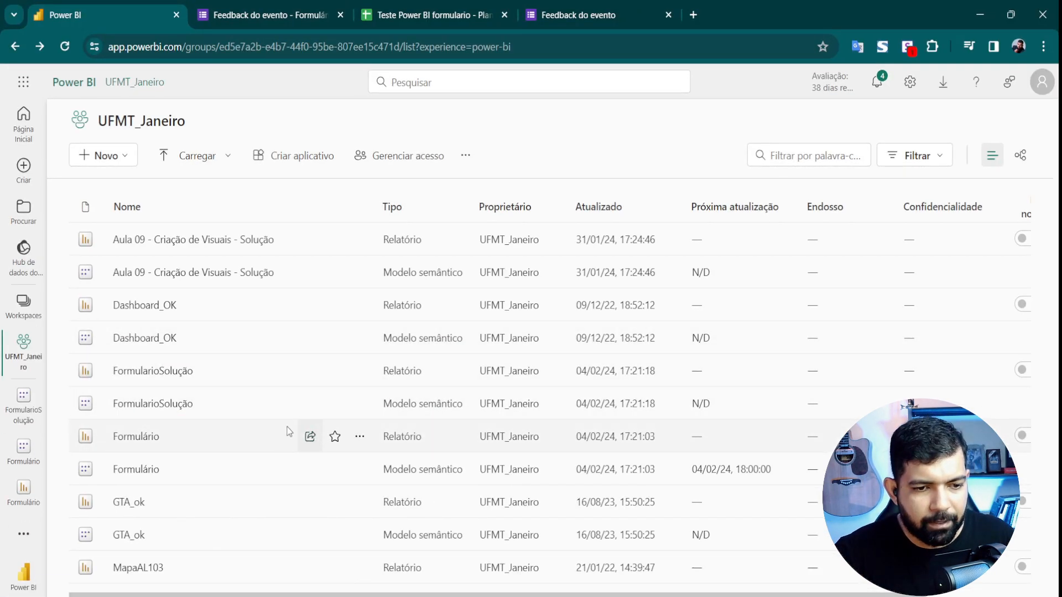
{"action": "left_click", "coordinate": [360, 404]}
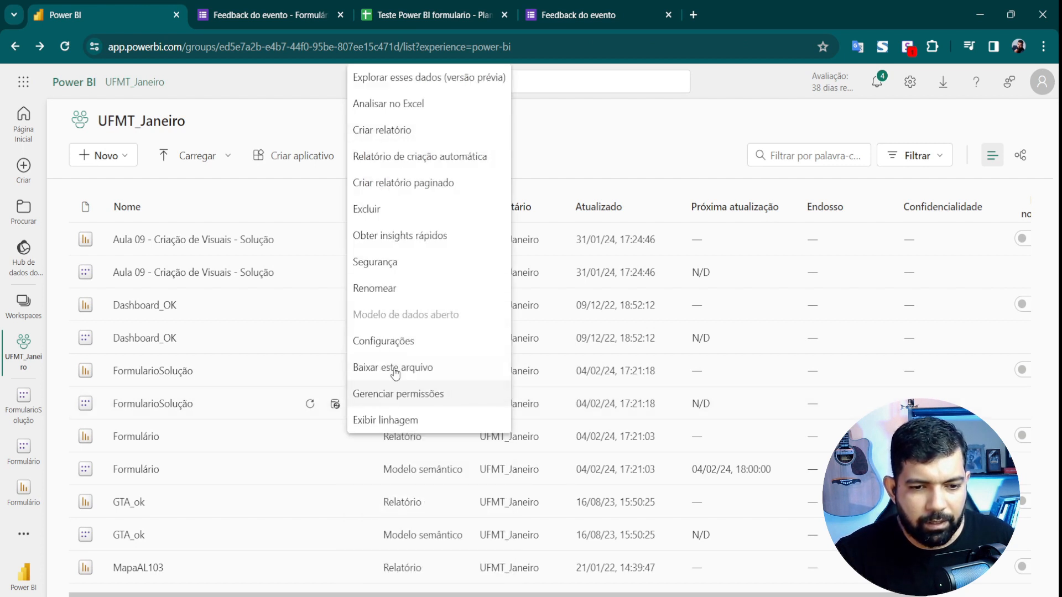
{"action": "left_click", "coordinate": [402, 341]}
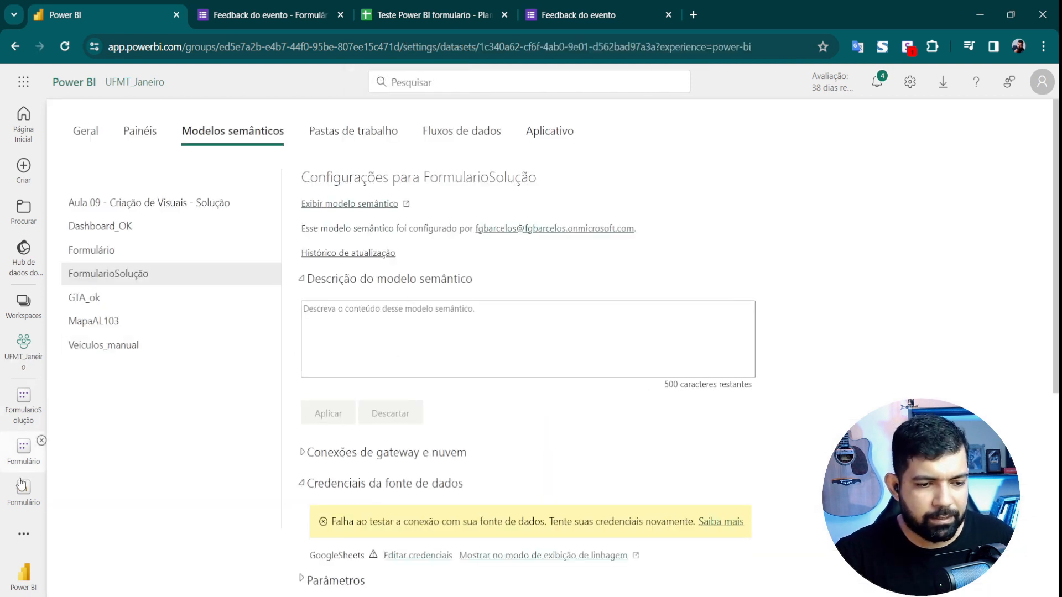
- Locate the FormularioSolução report and semantic model in the UFMT_Janeiro workspace and reopen the semantic model's settings
{"action": "left_click", "coordinate": [24, 357]}
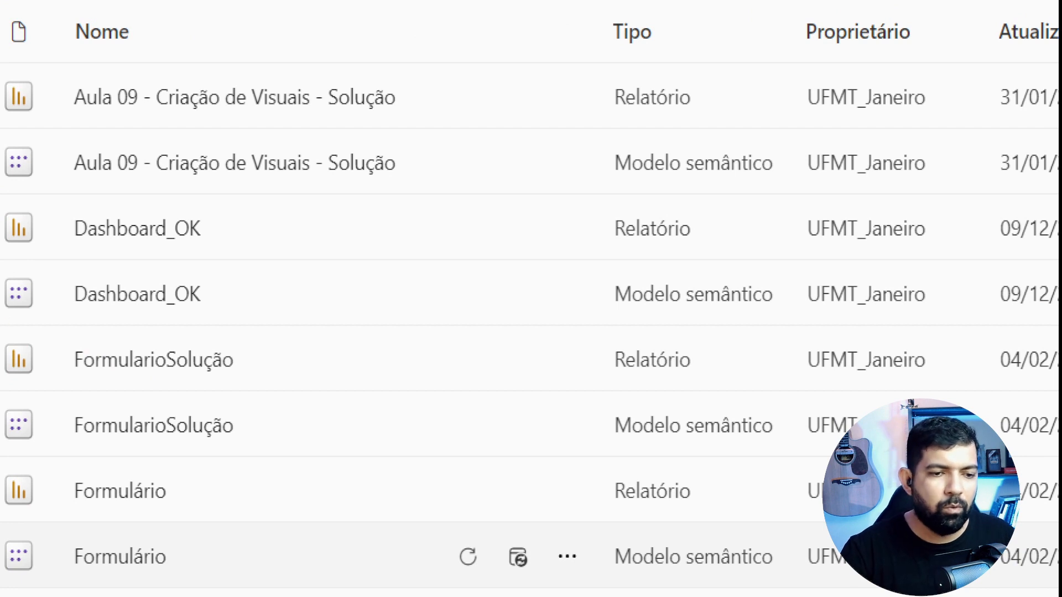
{"action": "mouse_move", "coordinate": [4, 321]}
{"action": "left_mouse_down"}
{"action": "mouse_move", "coordinate": [213, 400]}
{"action": "mouse_move", "coordinate": [601, 391]}
{"action": "left_mouse_up"}
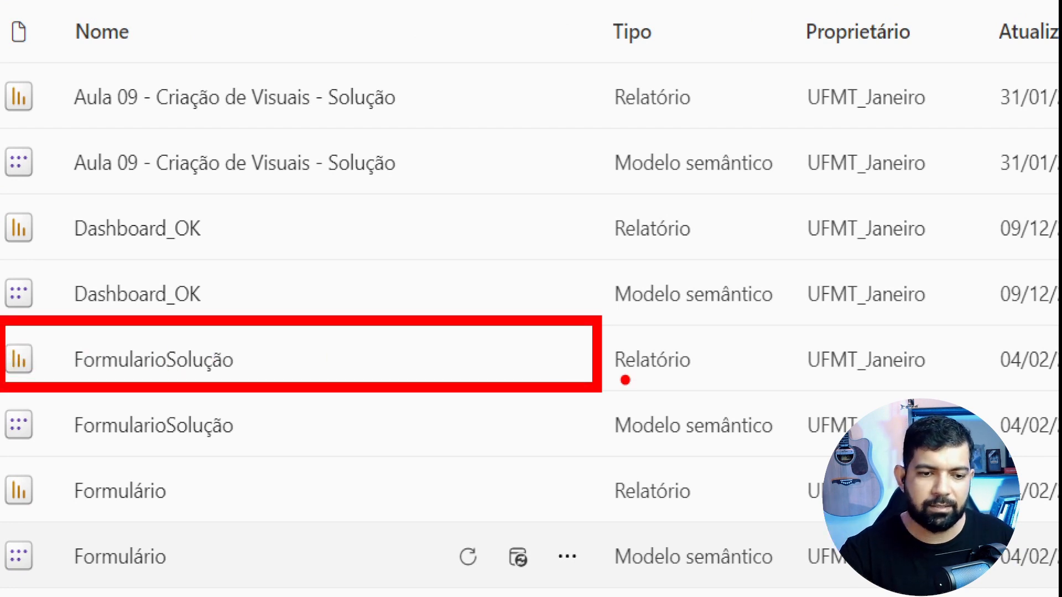
{"action": "mouse_move", "coordinate": [2, 389]}
{"action": "left_mouse_down"}
{"action": "mouse_move", "coordinate": [120, 442]}
{"action": "mouse_move", "coordinate": [493, 455]}
{"action": "mouse_move", "coordinate": [671, 434]}
{"action": "mouse_move", "coordinate": [598, 451]}
{"action": "left_mouse_up"}
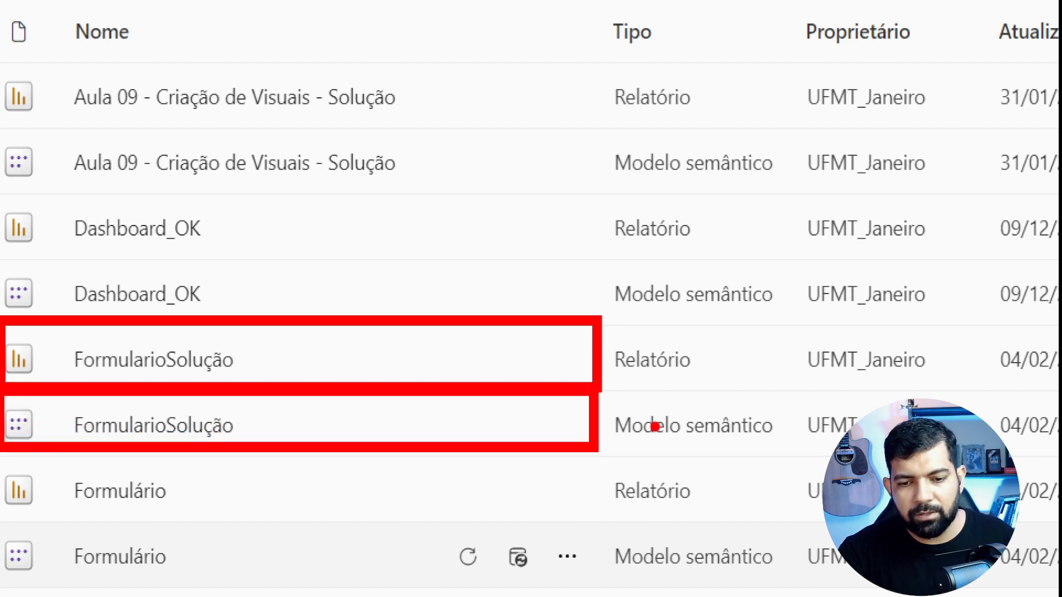
{"action": "left_click_drag", "start_coordinate": [601, 382], "coordinate": [796, 452]}
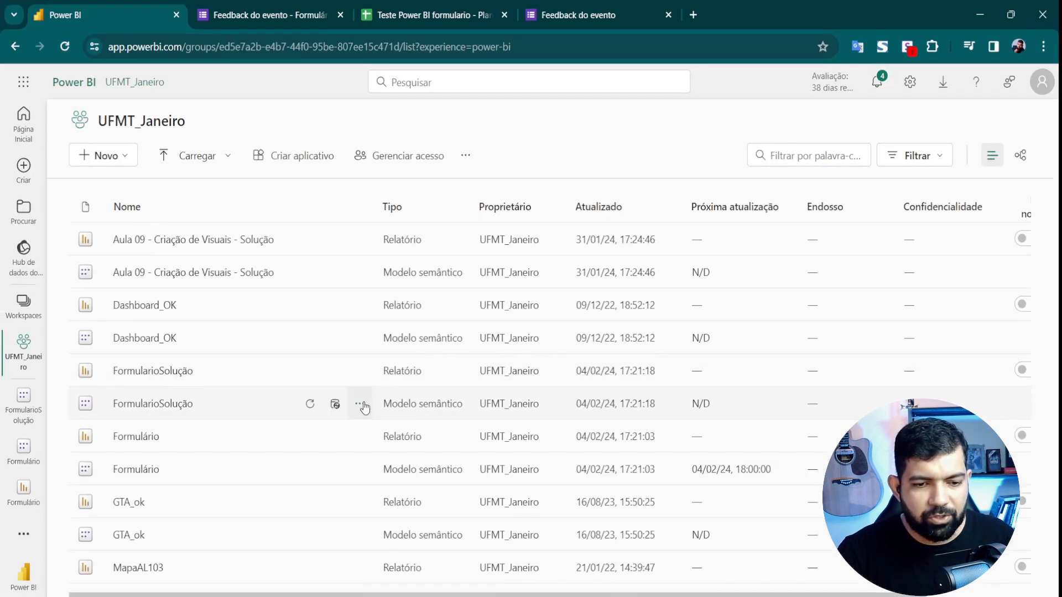
{"action": "left_click", "coordinate": [359, 405]}
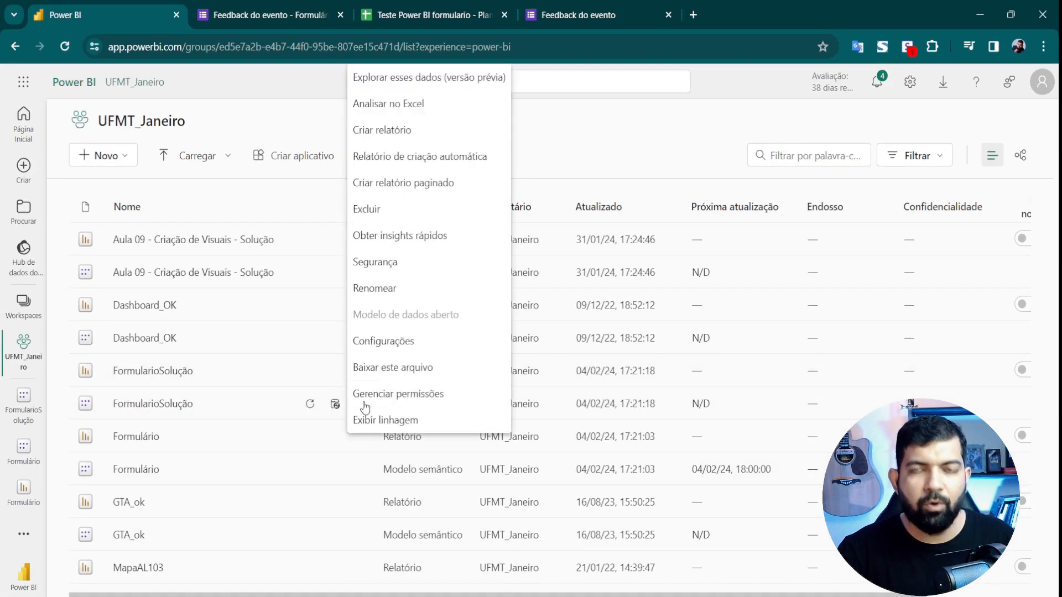
{"action": "left_click", "coordinate": [386, 341]}
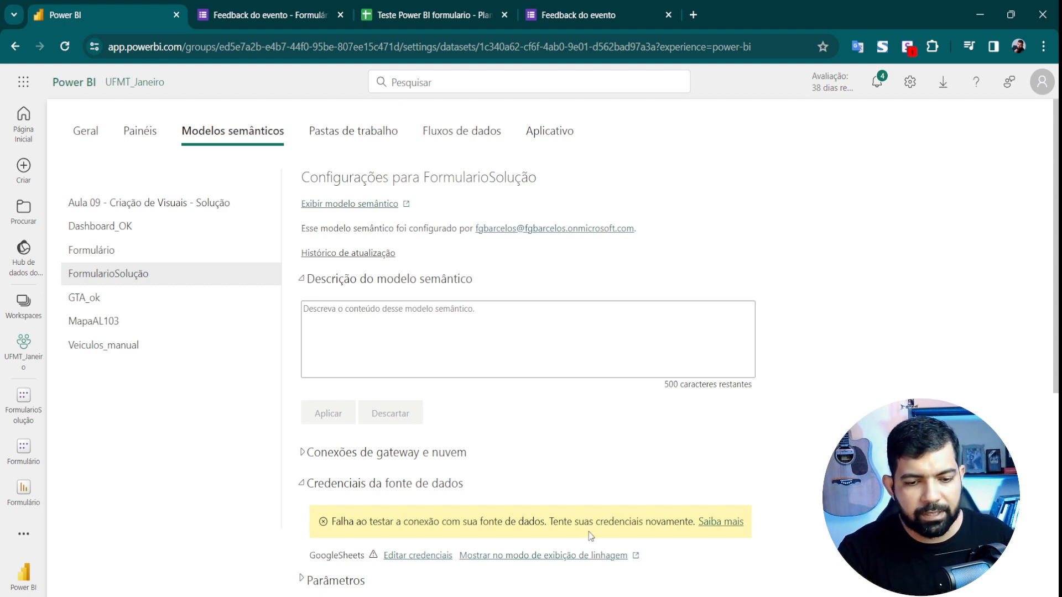
- Edit the GoogleSheets data source credentials with OAuth2 and authorize Power BI Desktop access through the Google account
{"action": "scroll", "coordinate": [590, 533], "scroll_direction": "down", "scroll_amount": 4}
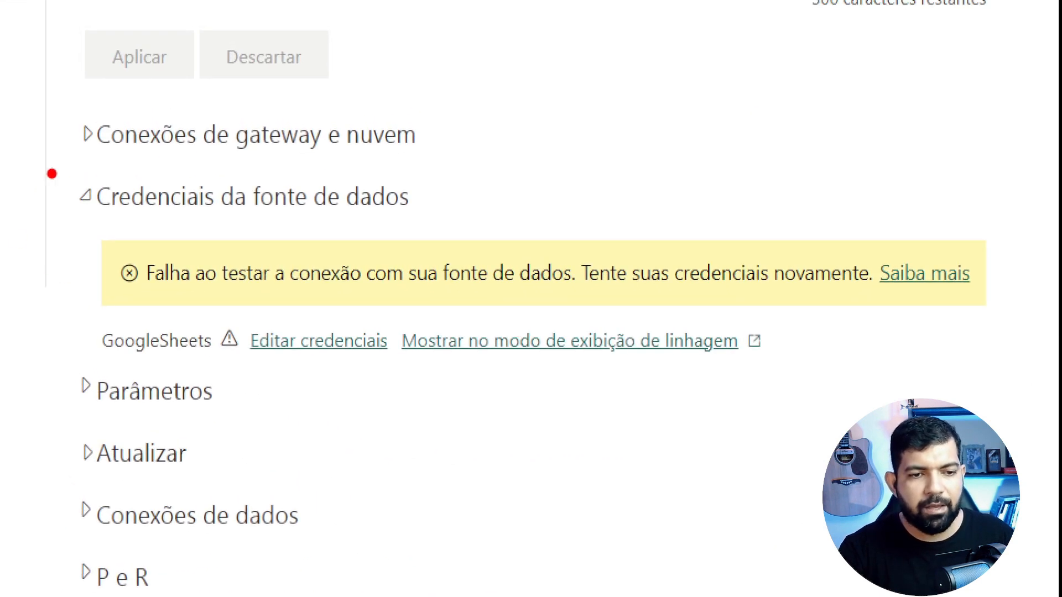
{"action": "left_click_drag", "start_coordinate": [285, 251], "coordinate": [729, 362]}
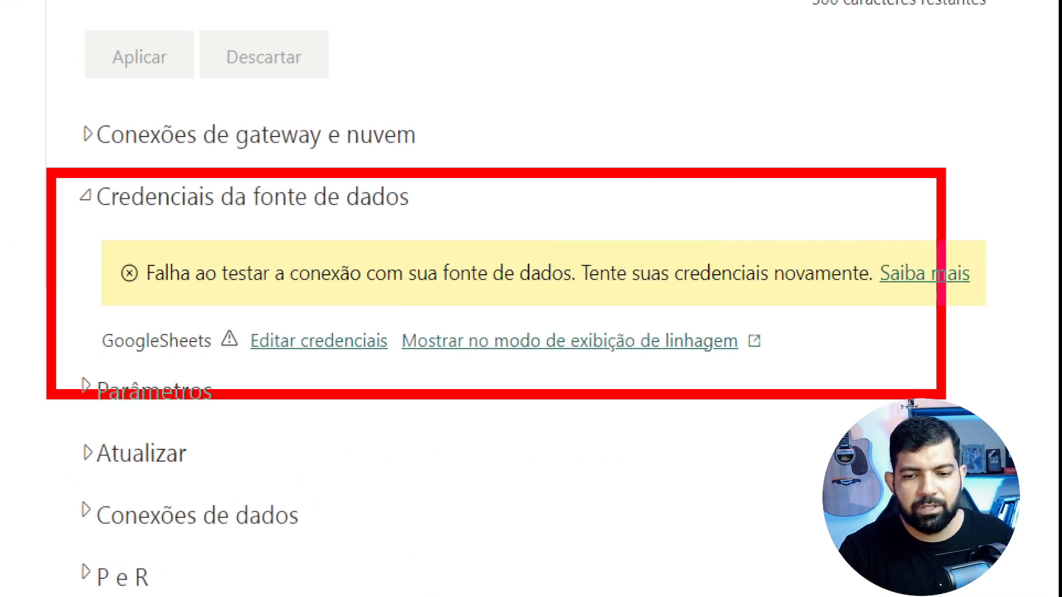
{"action": "left_click_drag", "start_coordinate": [946, 398], "coordinate": [1002, 393]}
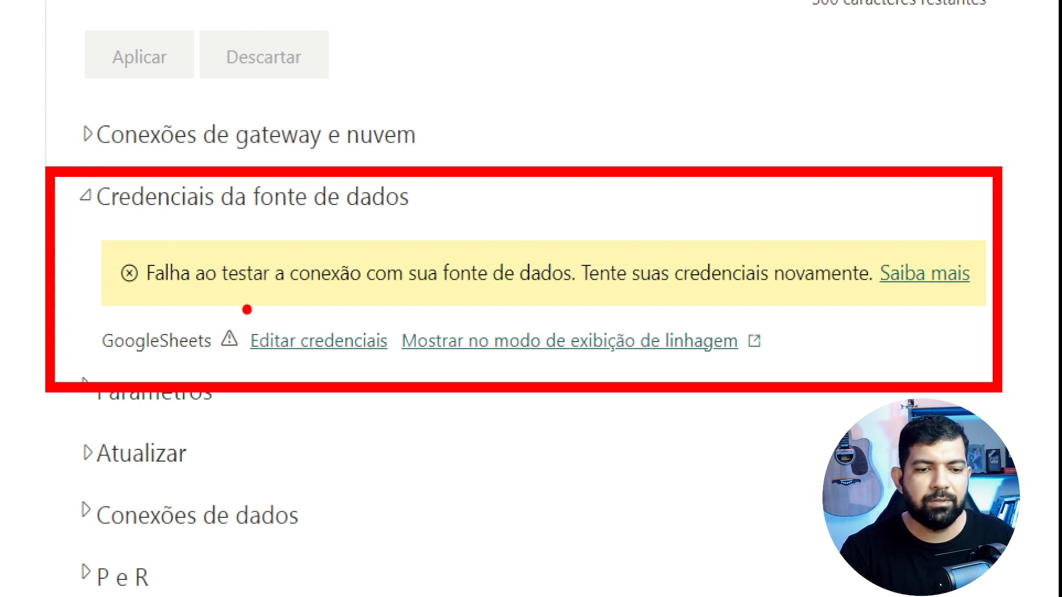
{"action": "left_click_drag", "start_coordinate": [206, 301], "coordinate": [412, 390]}
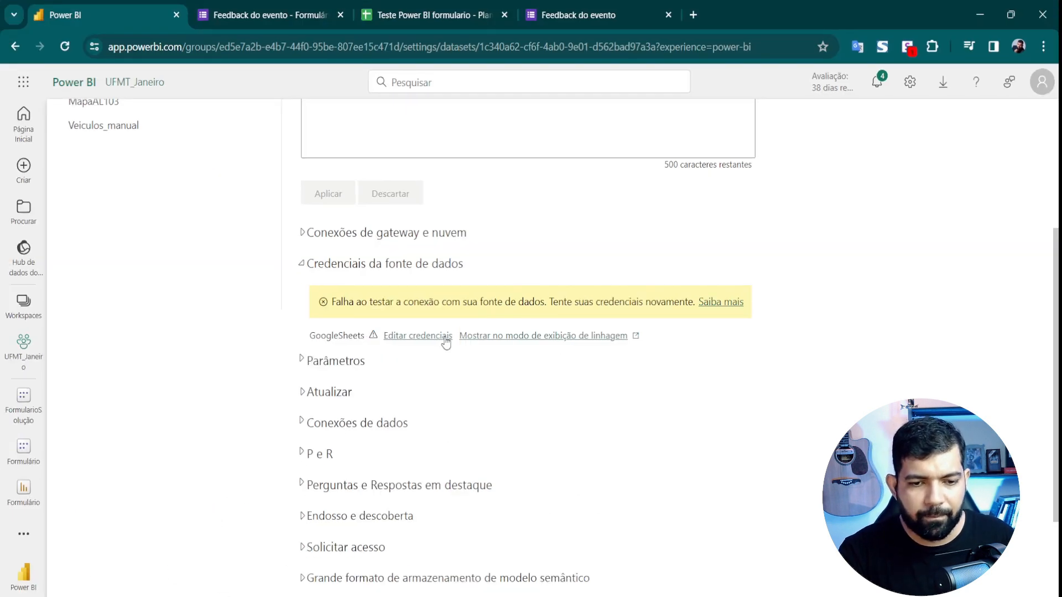
{"action": "left_click", "coordinate": [365, 341]}
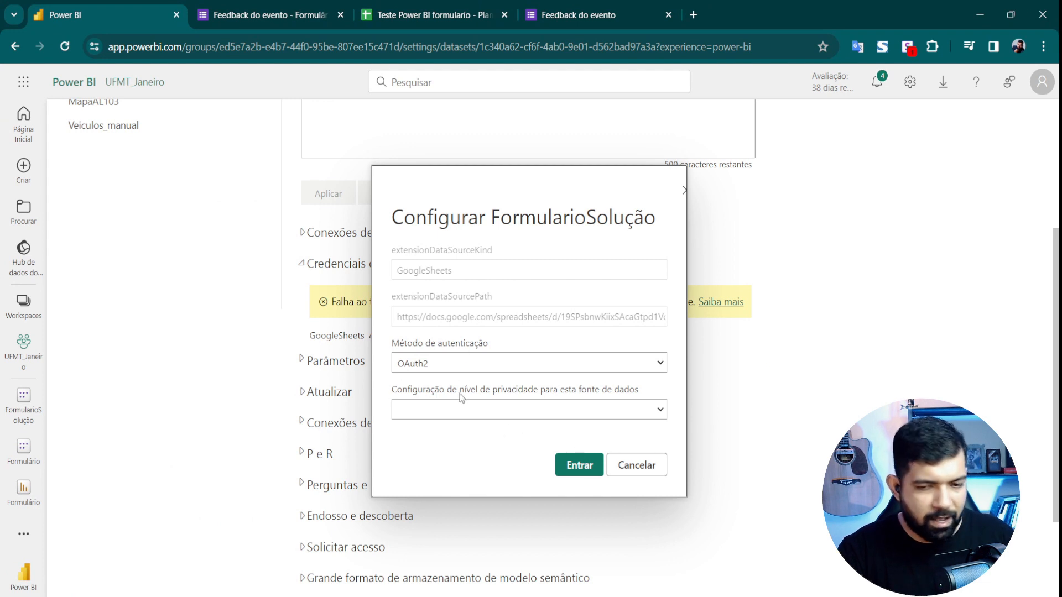
{"action": "left_click", "coordinate": [581, 466]}
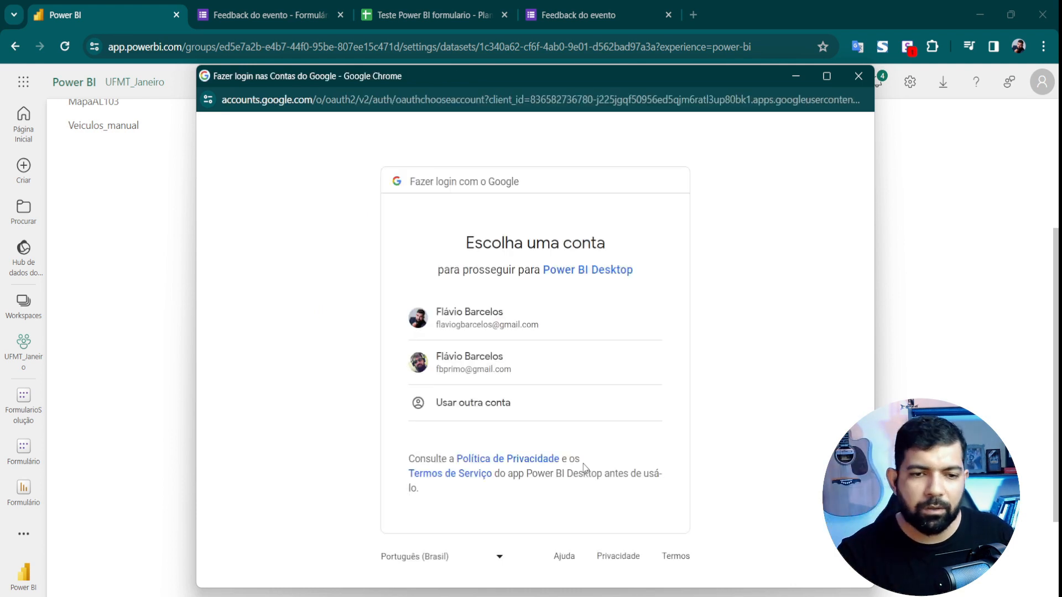
{"action": "left_click", "coordinate": [490, 330]}
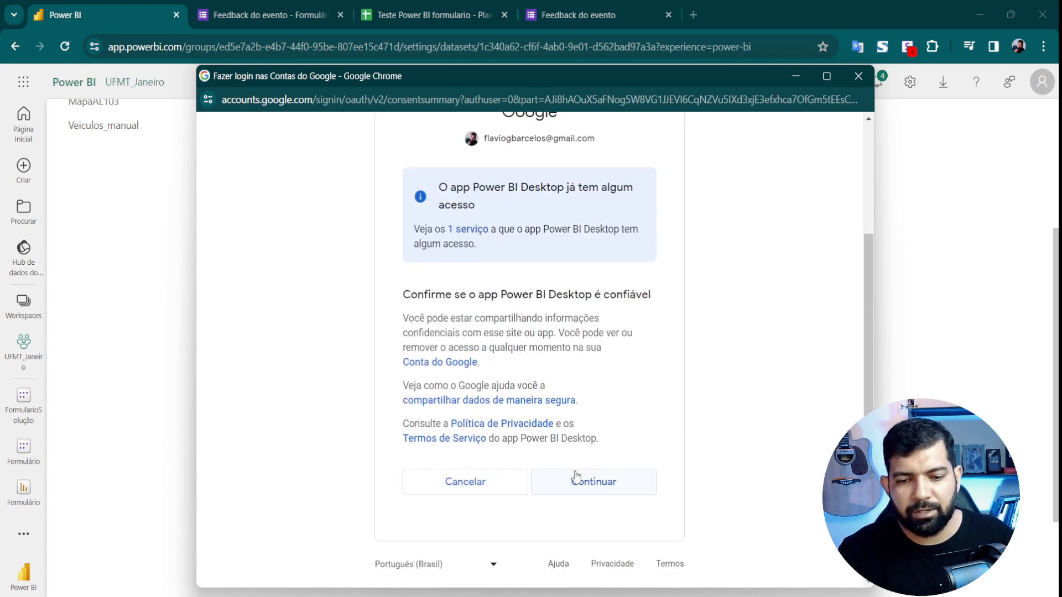
{"action": "left_click", "coordinate": [594, 484]}
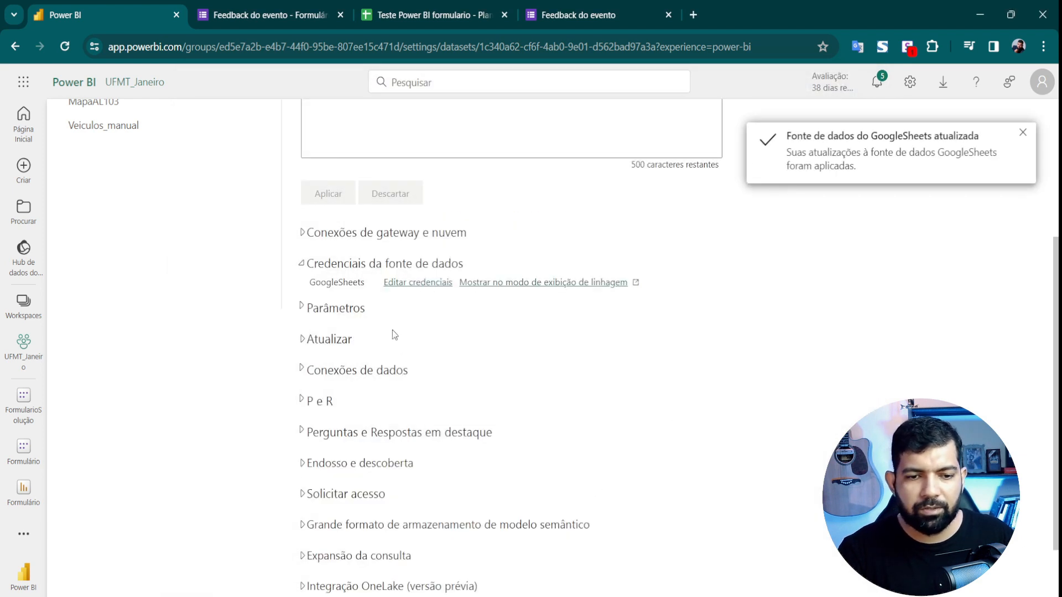
- Open the FormularioSolução report from the UFMT_Janeiro workspace and display Página 1
{"action": "scroll", "coordinate": [387, 337], "scroll_direction": "up", "scroll_amount": 4}
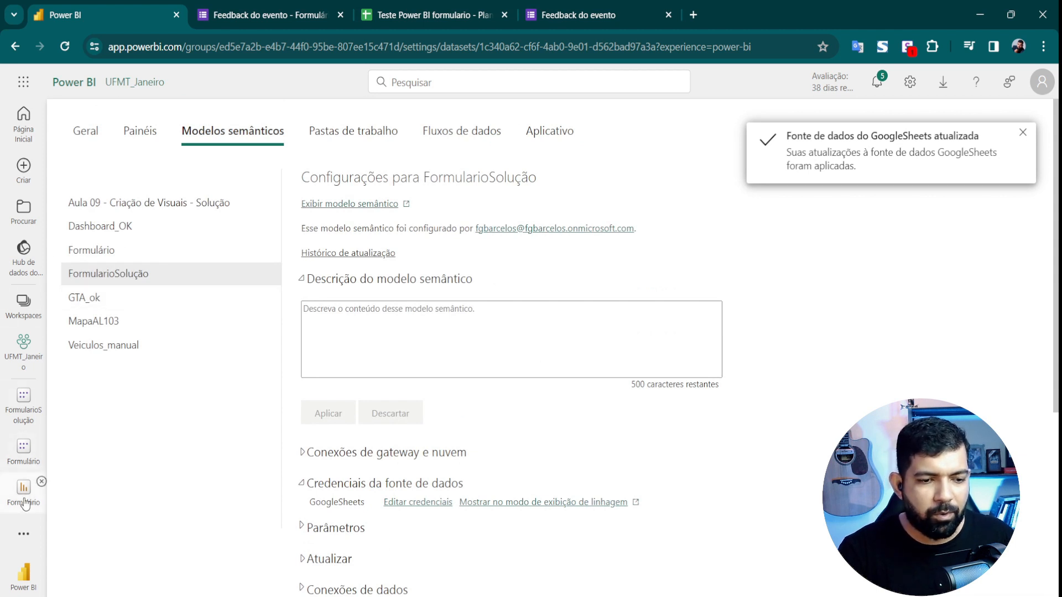
{"action": "left_click", "coordinate": [22, 354]}
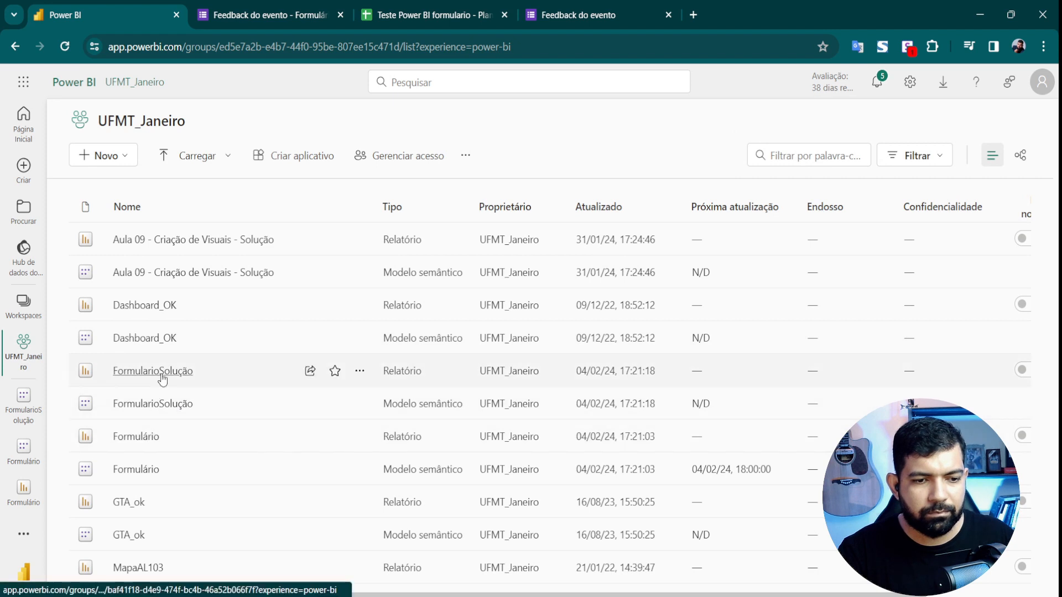
{"action": "left_click", "coordinate": [161, 375]}
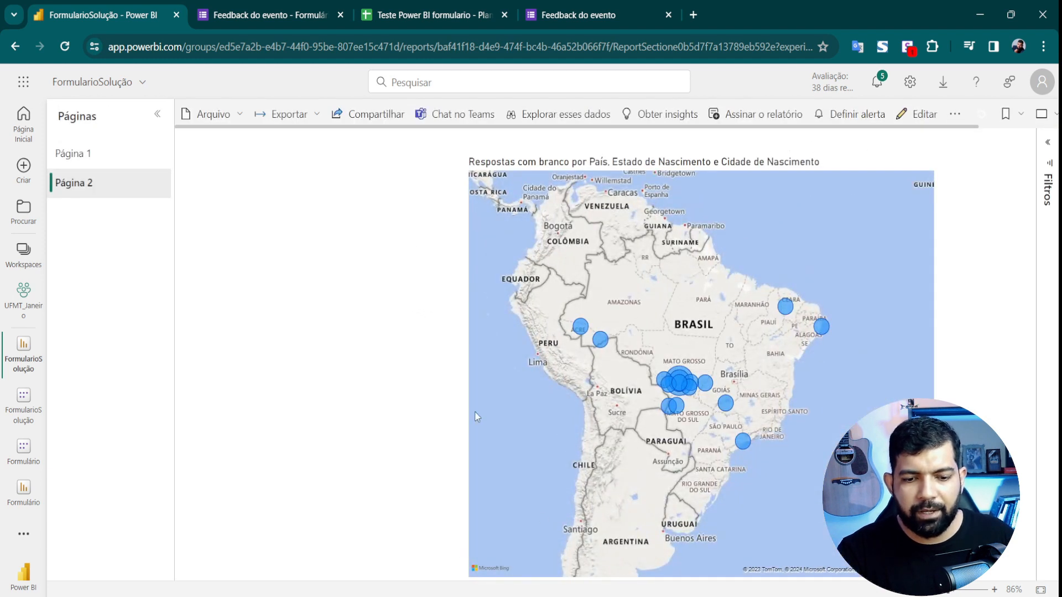
{"action": "left_click", "coordinate": [75, 160]}
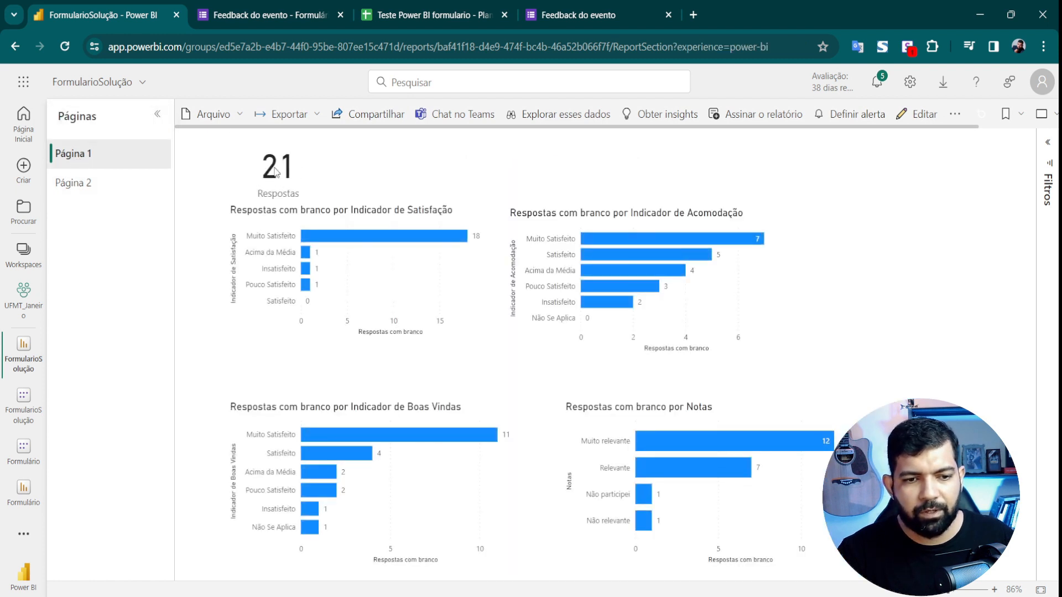
- Switch to the Feedback do evento response form and enter placeholder text as the name and 50 as Idade
{"action": "left_click", "coordinate": [289, 12]}
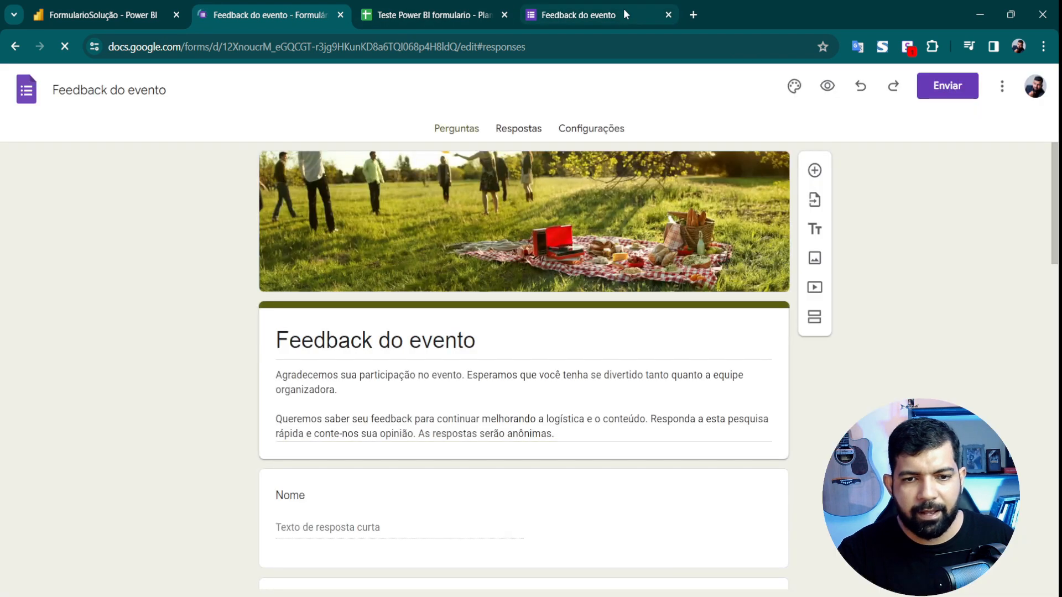
{"action": "left_click", "coordinate": [592, 14]}
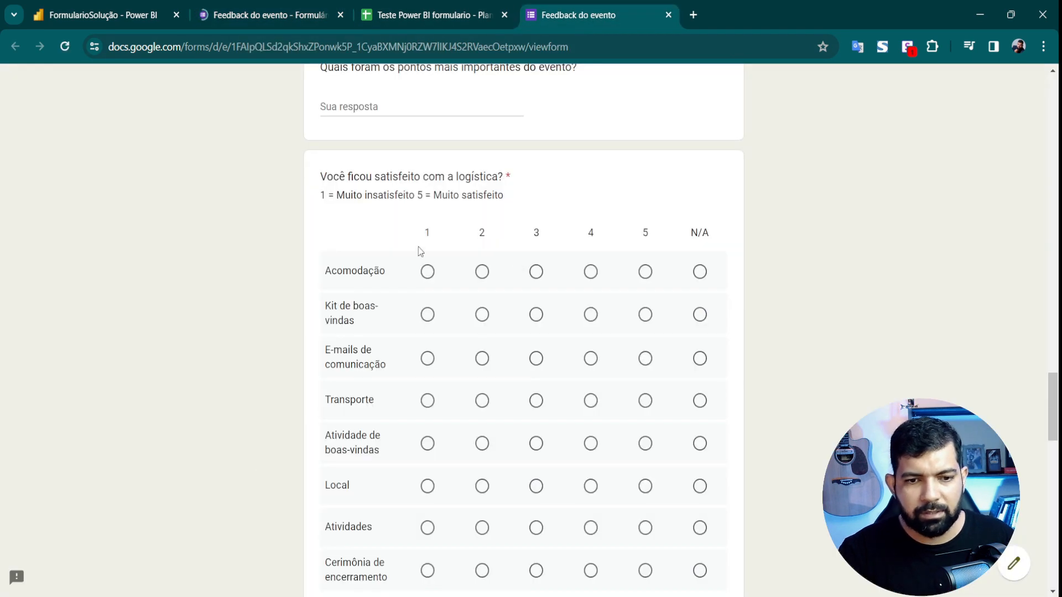
{"action": "scroll", "coordinate": [420, 251], "scroll_direction": "up", "scroll_amount": 20}
{"action": "left_click", "coordinate": [363, 506]}
{"action": "type", "text": "dfgfsdgsdfgsdfg"}
{"action": "scroll", "coordinate": [382, 466], "scroll_direction": "down", "scroll_amount": 20}
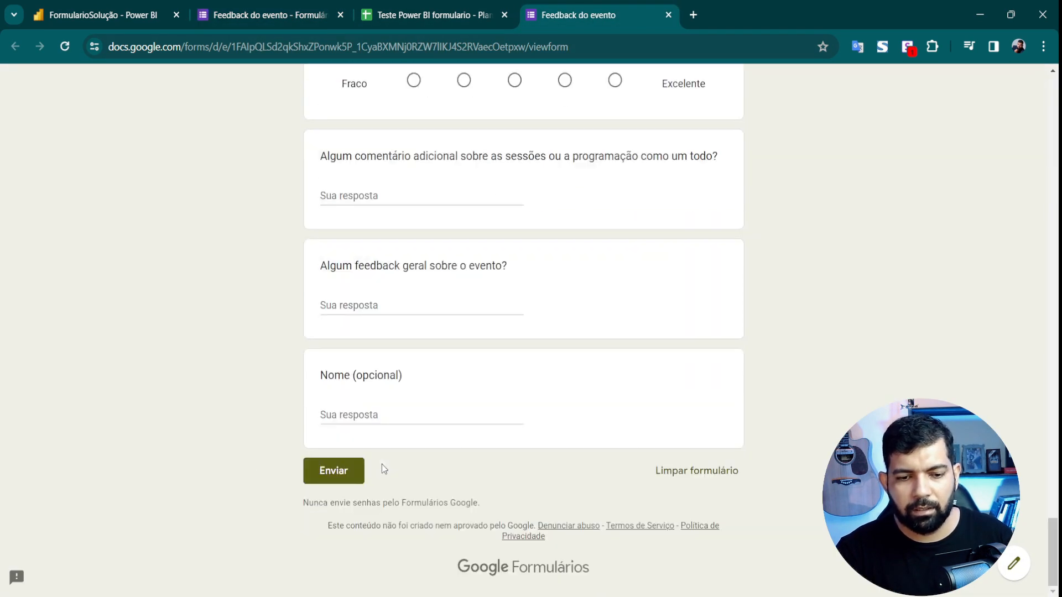
{"action": "scroll", "coordinate": [381, 463], "scroll_direction": "up", "scroll_amount": 20}
{"action": "scroll", "coordinate": [382, 464], "scroll_direction": "down", "scroll_amount": 5}
{"action": "left_click", "coordinate": [382, 464]}
{"action": "type", "text": "50"}
{"action": "scroll", "coordinate": [367, 320], "scroll_direction": "down", "scroll_amount": 5}
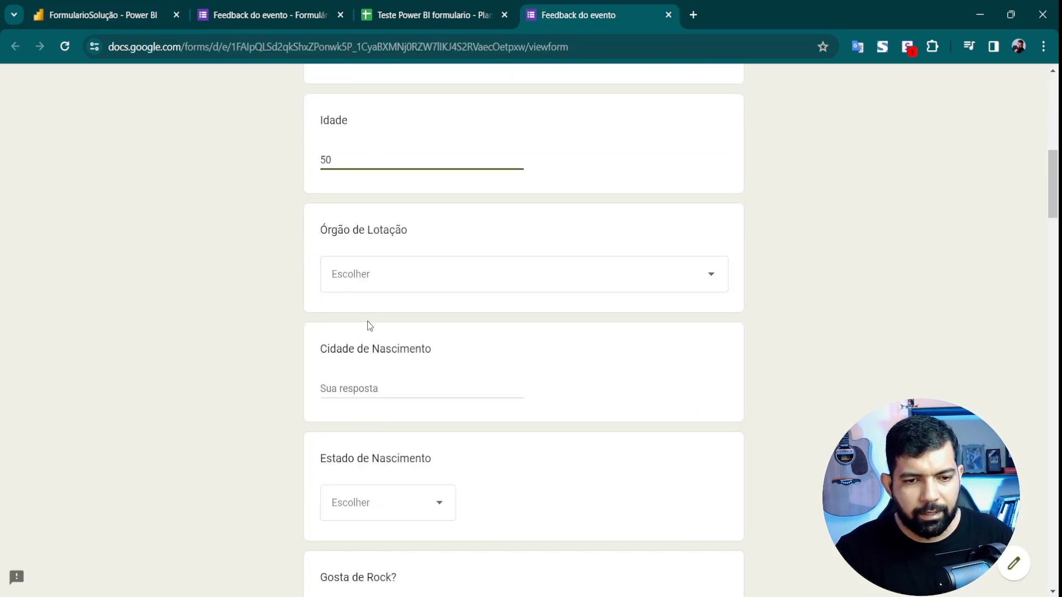
- Choose the Mato Grosso development agency as Órgão de Lotação, enter Uberlandia as birth city and select Minas Gerais as birth state
{"action": "left_click", "coordinate": [370, 277]}
{"action": "left_click", "coordinate": [382, 387]}
{"action": "left_click", "coordinate": [382, 388]}
{"action": "type", "text": "Uberlandia"}
{"action": "scroll", "coordinate": [354, 382], "scroll_direction": "down", "scroll_amount": 2}
{"action": "left_click", "coordinate": [354, 359]}
{"action": "scroll", "coordinate": [383, 482], "scroll_direction": "down", "scroll_amount": 1}
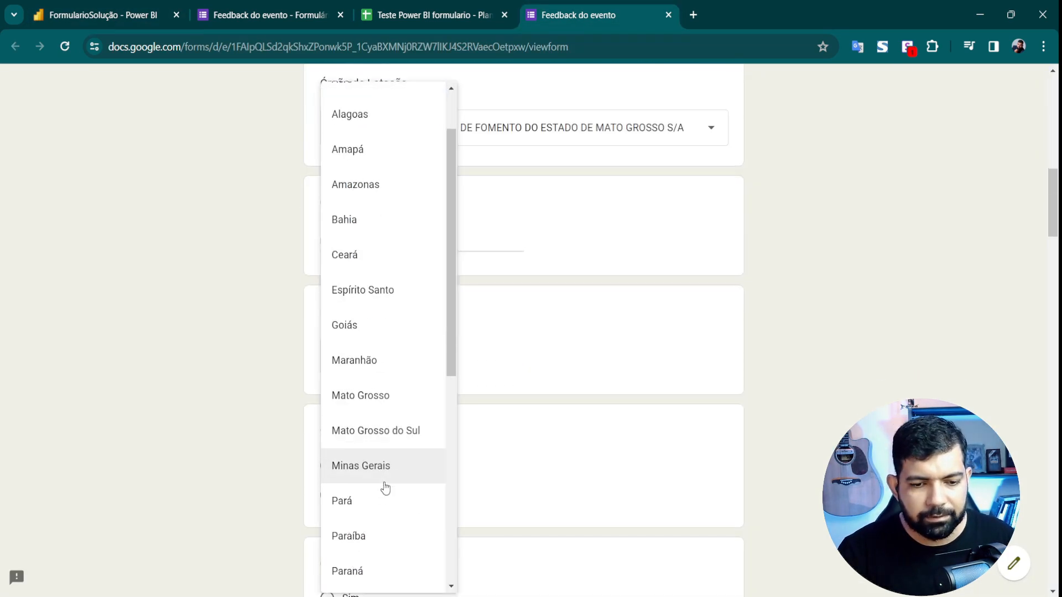
{"action": "left_click", "coordinate": [385, 480]}
- Answer the personal preference questions starting with Gosta de Rock? and choose Outro for the pet question
{"action": "left_click", "coordinate": [353, 468]}
{"action": "left_click", "coordinate": [353, 504]}
{"action": "scroll", "coordinate": [354, 498], "scroll_direction": "down", "scroll_amount": 3}
{"action": "left_click", "coordinate": [355, 491]}
{"action": "left_click", "coordinate": [327, 388]}
{"action": "left_click", "coordinate": [332, 544]}
{"action": "scroll", "coordinate": [387, 421], "scroll_direction": "down", "scroll_amount": 6}
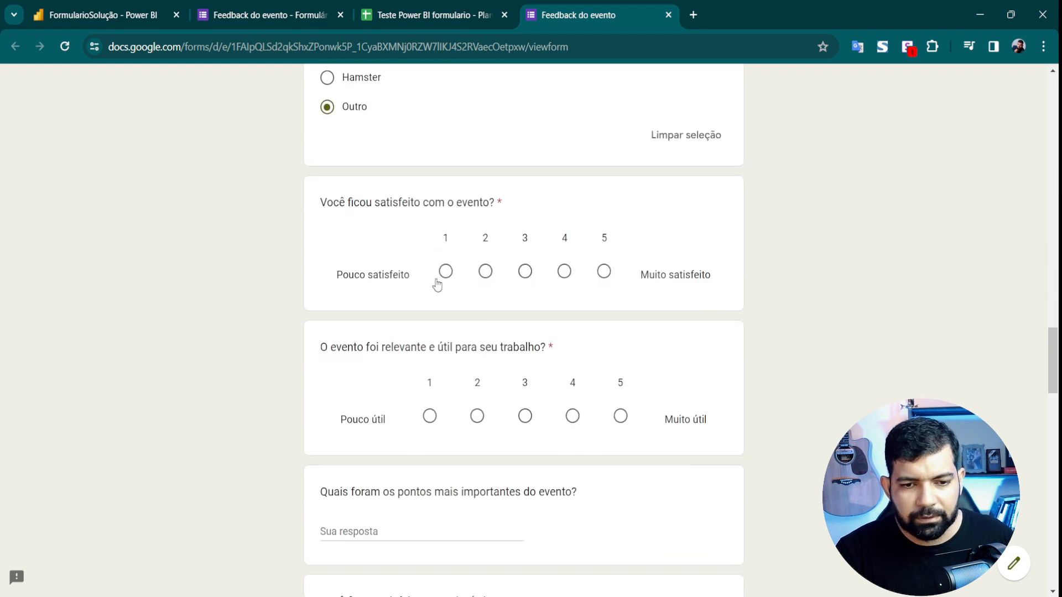
- Answer the event satisfaction and usefulness questions, enter dfgdfg as the important points and rate the logistics items 1
{"action": "scroll", "coordinate": [437, 285], "scroll_direction": "down", "scroll_amount": 6}
{"action": "type", "text": "dfgdfg"}
{"action": "left_click", "coordinate": [426, 330]}
{"action": "left_click", "coordinate": [427, 457]}
{"action": "scroll", "coordinate": [426, 457], "scroll_direction": "down", "scroll_amount": 3}
{"action": "left_click", "coordinate": [427, 439]}
{"action": "left_click", "coordinate": [427, 481]}
{"action": "scroll", "coordinate": [427, 482], "scroll_direction": "down", "scroll_amount": 6}
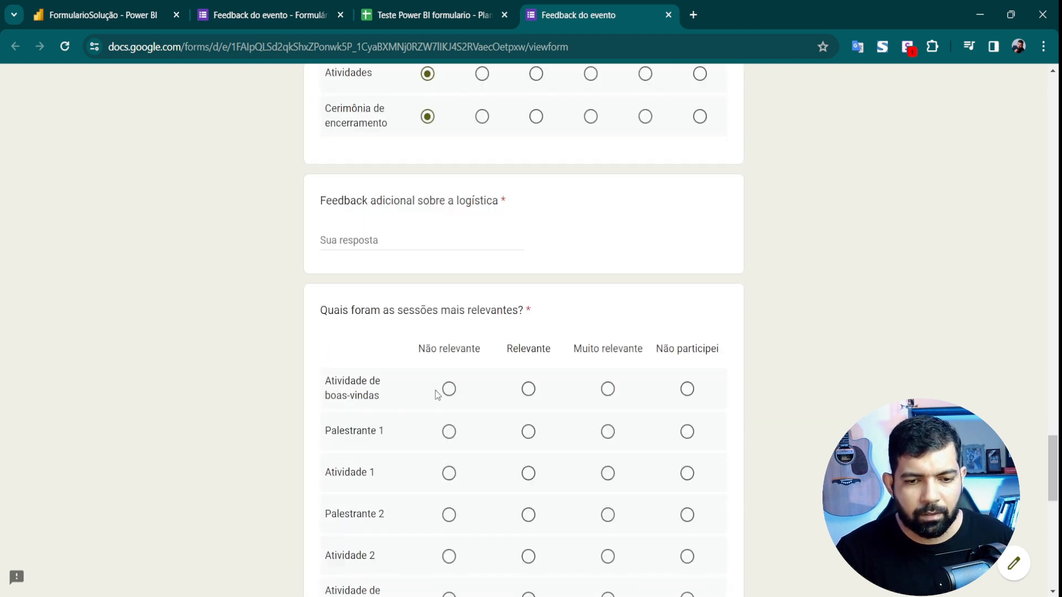
- Mark the event sessions as Não relevante and rate the session content 1
{"action": "left_click", "coordinate": [448, 388]}
{"action": "scroll", "coordinate": [443, 525], "scroll_direction": "down", "scroll_amount": 5}
{"action": "left_click", "coordinate": [413, 476]}
{"action": "scroll", "coordinate": [414, 476], "scroll_direction": "down", "scroll_amount": 5}
- Enter dfghsdfgs as the session comment, dfgdsgsfd as the general feedback and placeholder text as the optional name
{"action": "left_click", "coordinate": [387, 326]}
{"action": "type", "text": "dfghsdfgs"}
{"action": "left_click", "coordinate": [382, 435]}
{"action": "type", "text": "dfgdsg"}
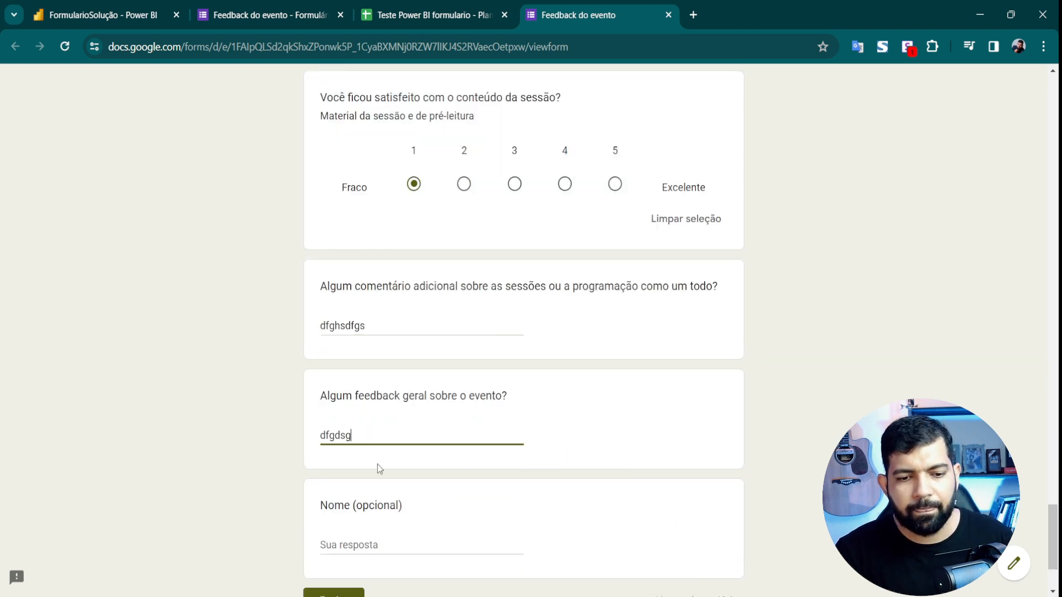
{"action": "key", "text": "Tab"}
- Switch to the Power BI report and examine the response total and the satisfaction chart on Página 1
{"action": "key", "text": "ctrl+1"}
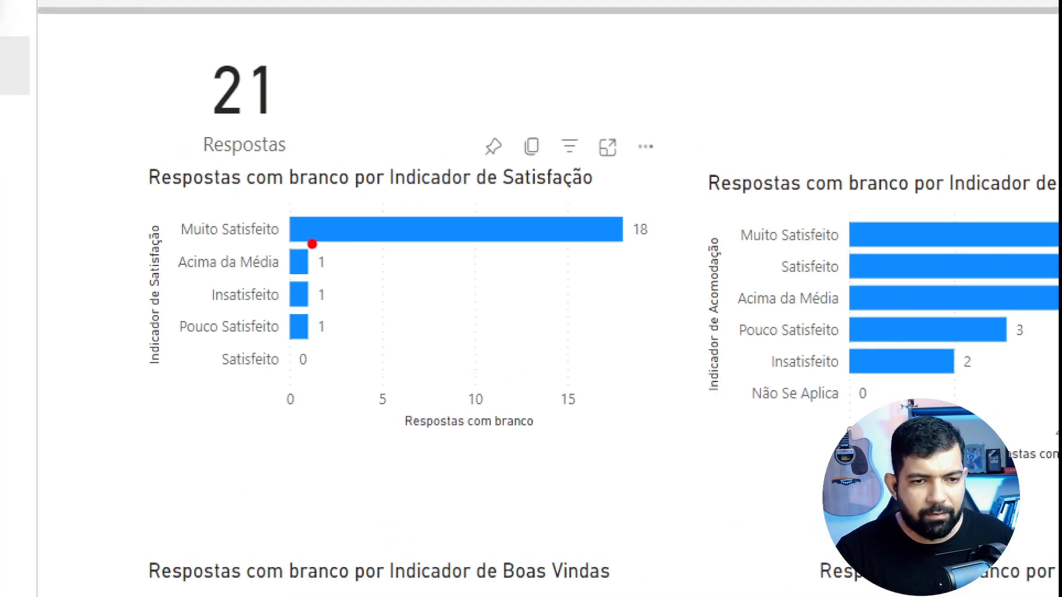
{"action": "left_click_drag", "start_coordinate": [241, 128], "coordinate": [290, 171]}
{"action": "left_click_drag", "start_coordinate": [264, 100], "coordinate": [286, 135]}
{"action": "left_click_drag", "start_coordinate": [152, 56], "coordinate": [282, 131]}
{"action": "left_click_drag", "start_coordinate": [271, 273], "coordinate": [355, 319]}
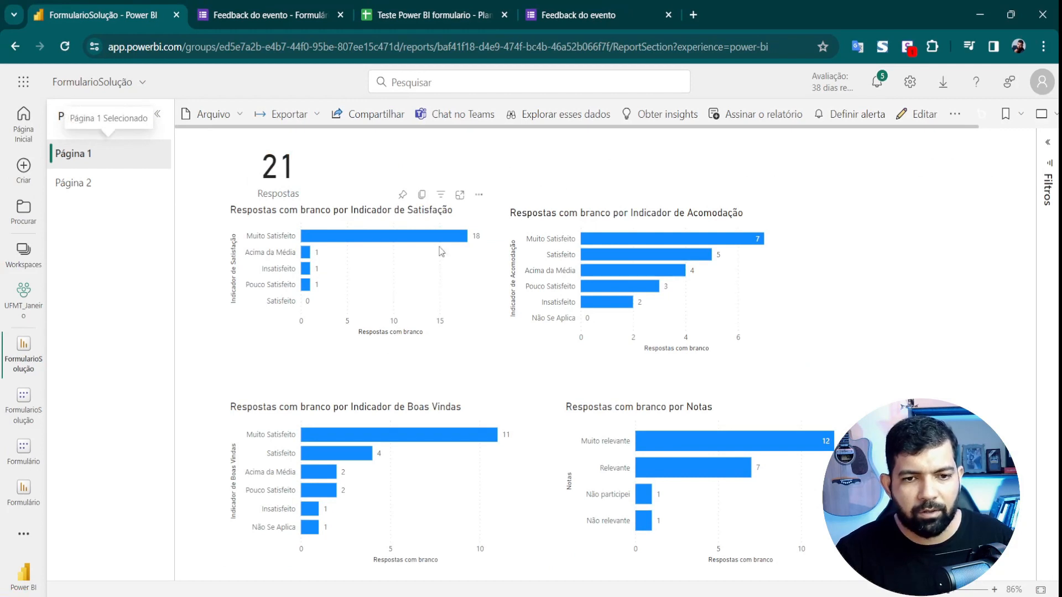
- Return to the form, enter dfgdfsgdfs as the required additional logistics feedback and submit the response
{"action": "left_click", "coordinate": [578, 15]}
{"action": "scroll", "coordinate": [425, 442], "scroll_direction": "down", "scroll_amount": 3}
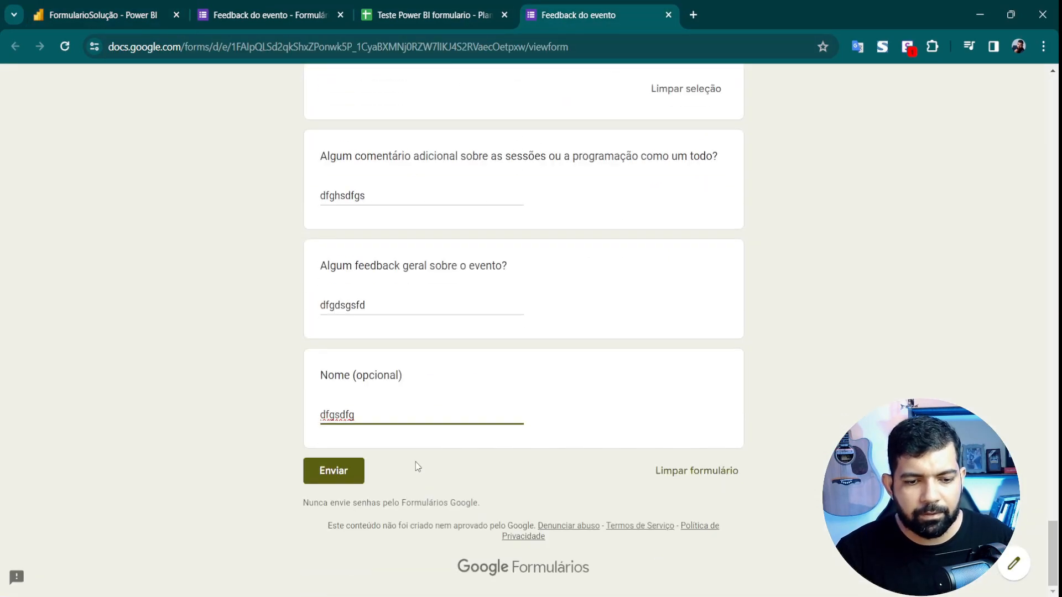
{"action": "left_click", "coordinate": [357, 472]}
{"action": "left_click", "coordinate": [365, 331]}
{"action": "type", "text": "dfgdfsgdfs"}
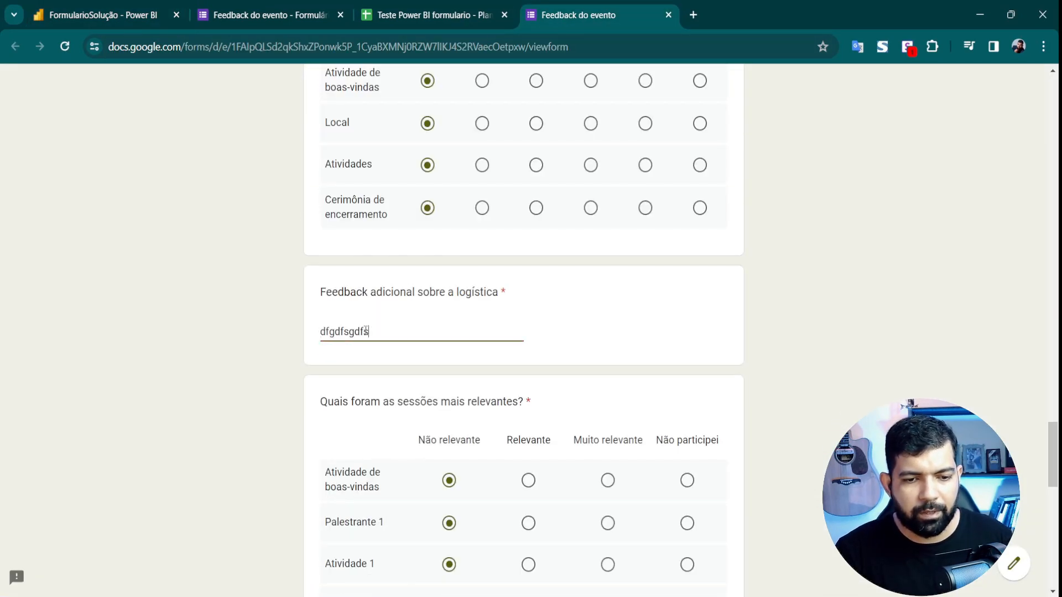
{"action": "scroll", "coordinate": [284, 367], "scroll_direction": "down", "scroll_amount": 10}
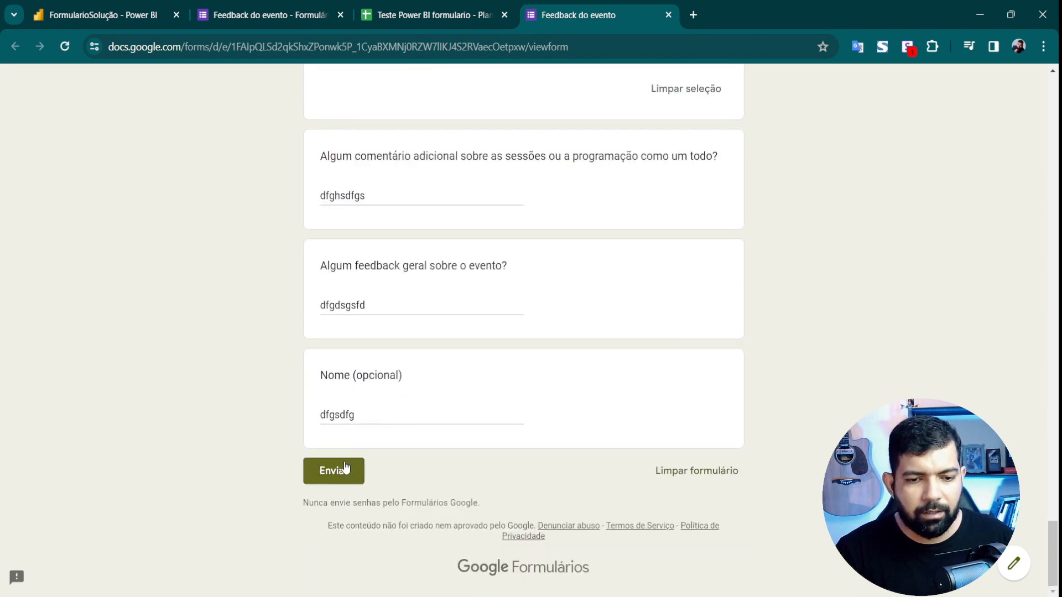
{"action": "left_click", "coordinate": [338, 471]}
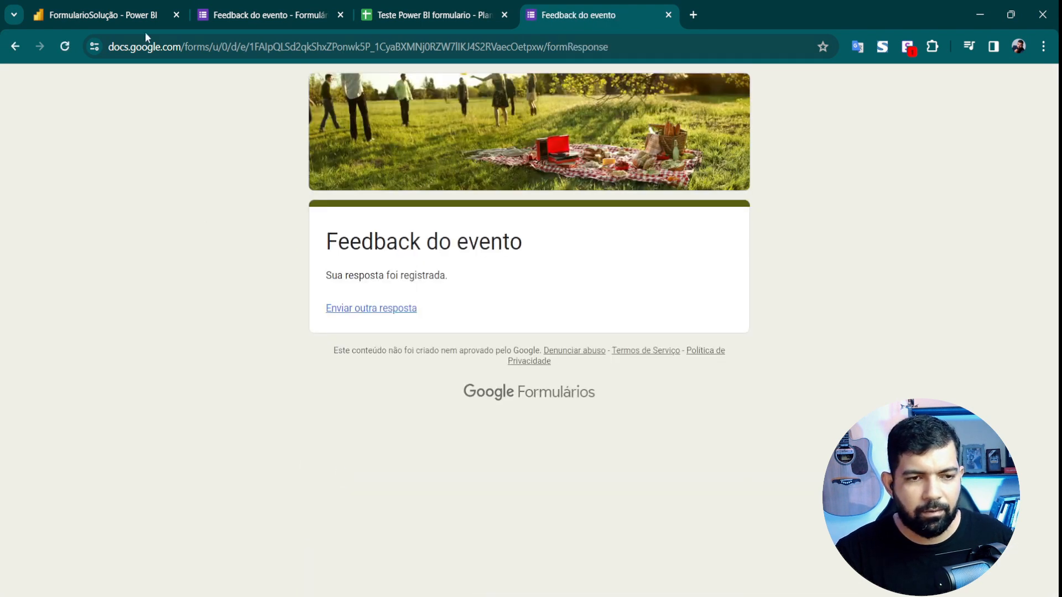
- Switch to the FormularioSolução report in Power BI and reload it to check the response total on Página 1
{"action": "left_click", "coordinate": [107, 7]}
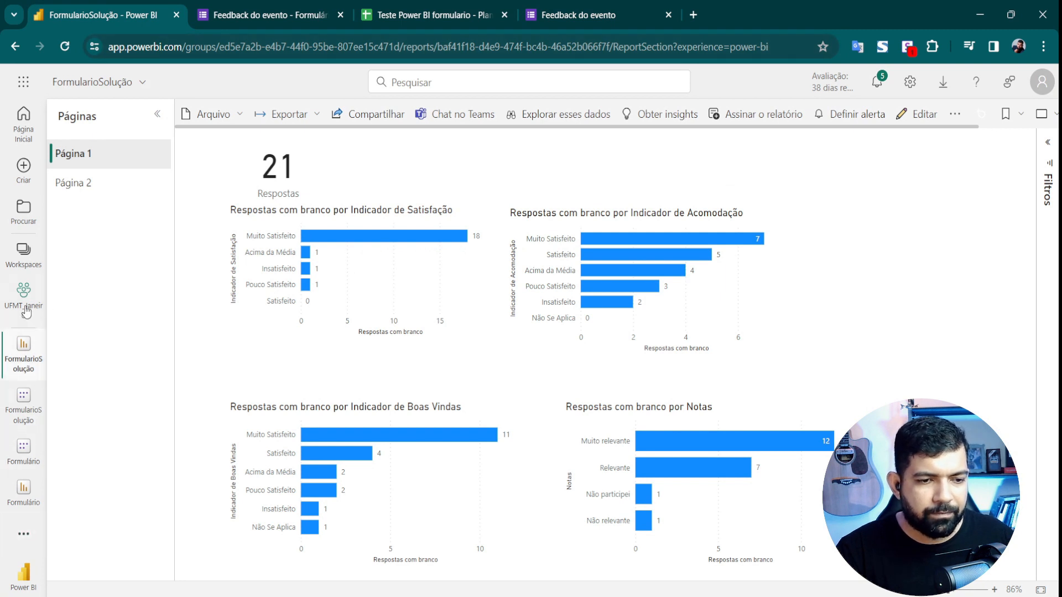
{"action": "left_click", "coordinate": [1023, 115]}
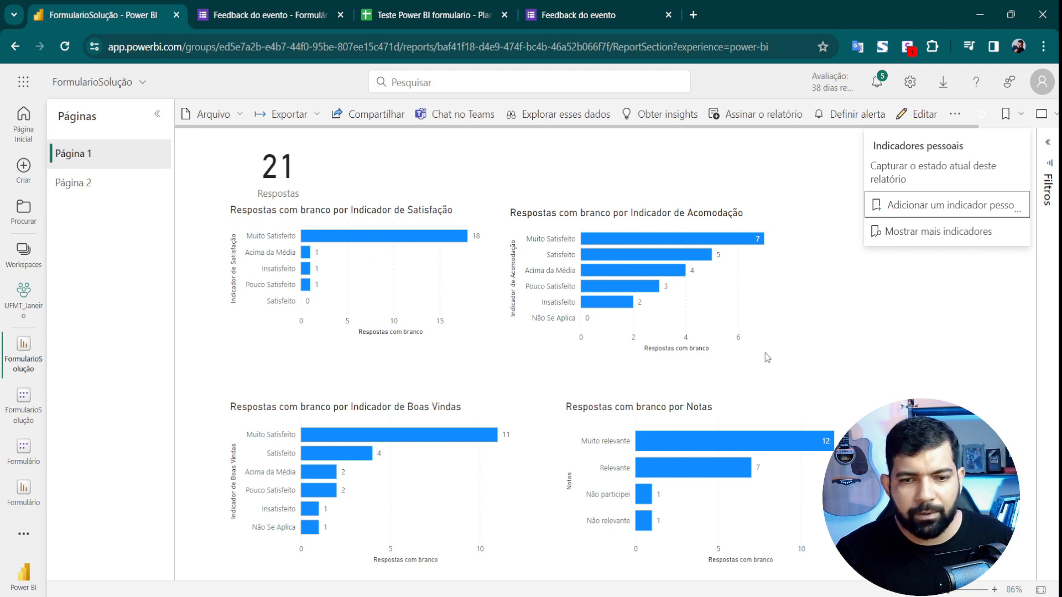
{"action": "left_click", "coordinate": [1042, 153]}
{"action": "left_click", "coordinate": [1055, 117]}
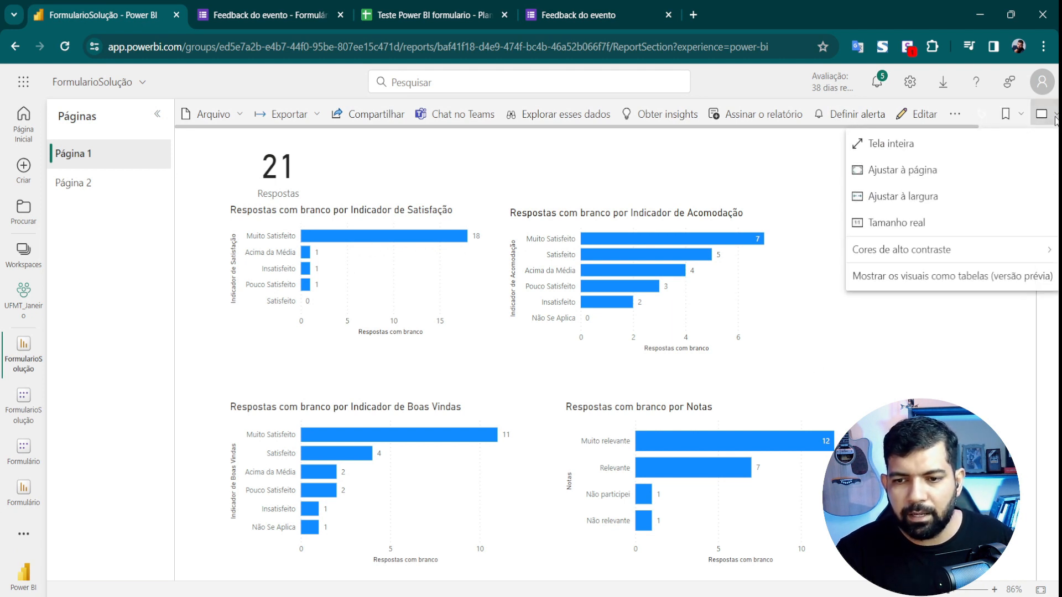
{"action": "left_click", "coordinate": [1055, 116]}
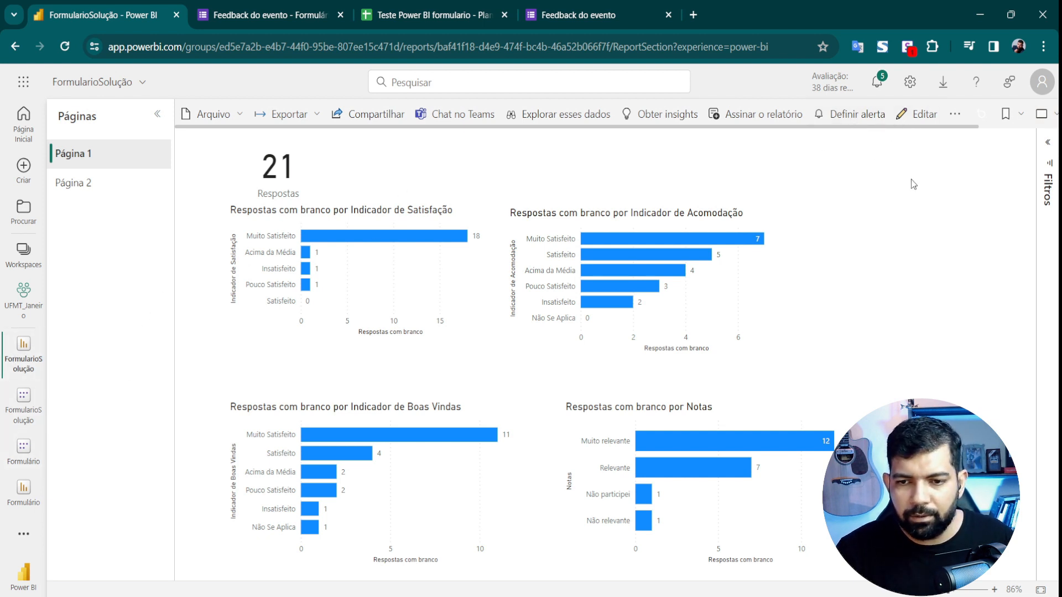
{"action": "key", "text": "F5"}
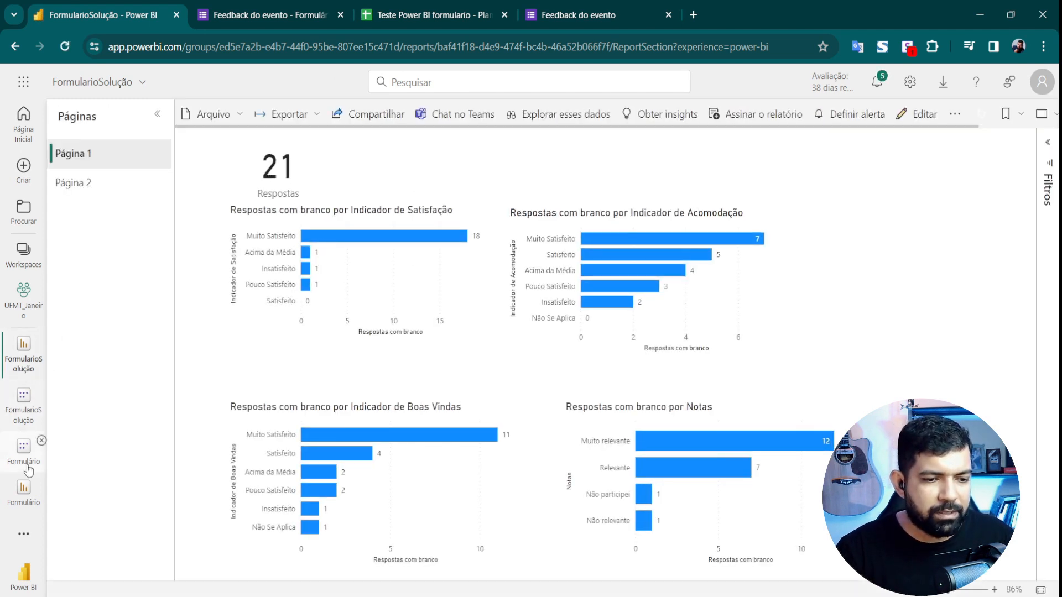
- Open the UFMT_Janeiro workspace and start an immediate refresh of the FormularioSolução semantic model
{"action": "left_click", "coordinate": [22, 303]}
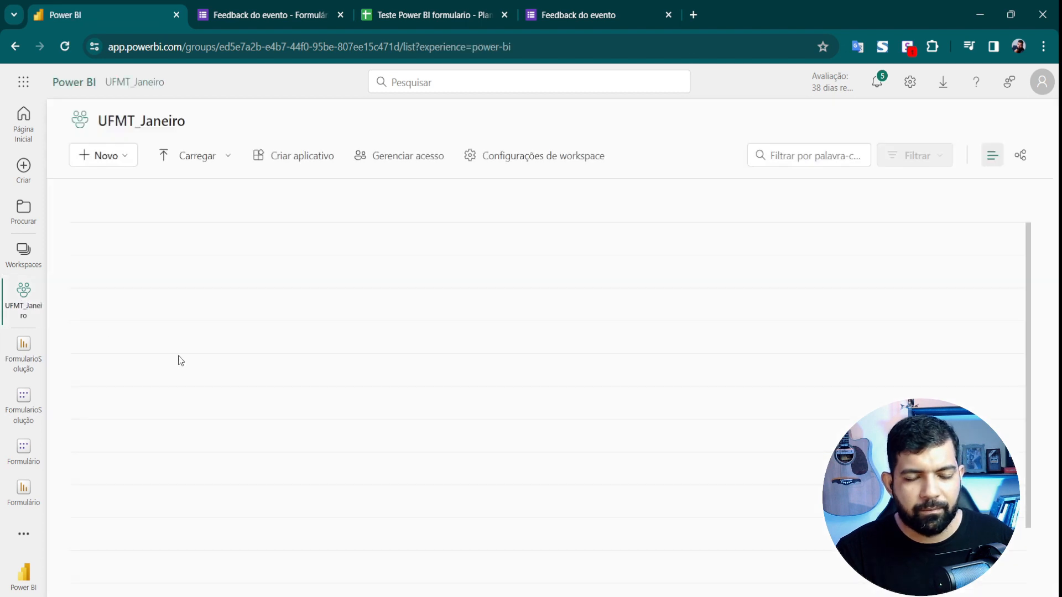
{"action": "mouse_move", "coordinate": [179, 413]}
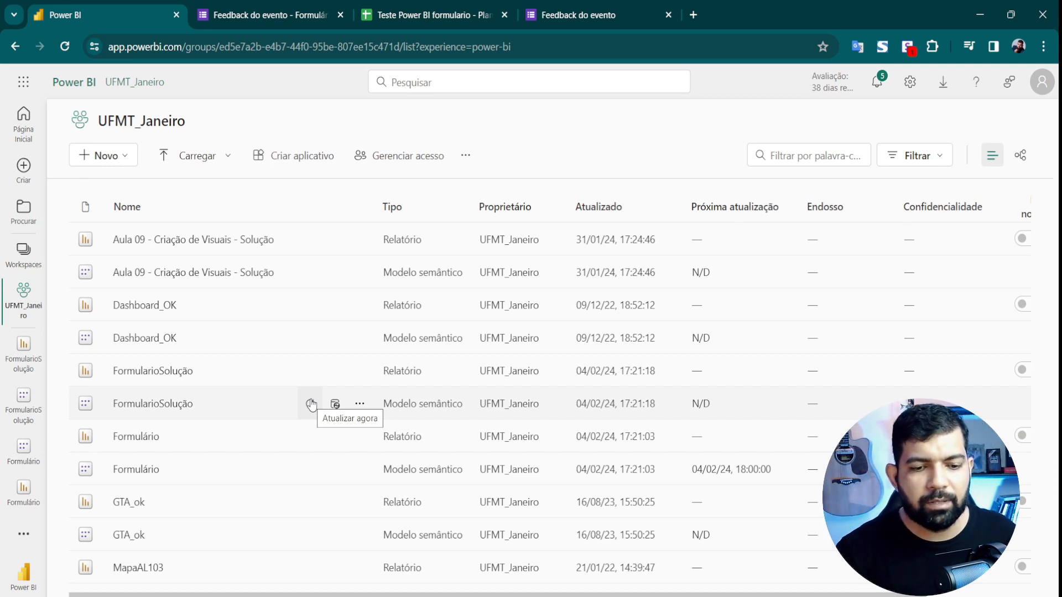
{"action": "left_click", "coordinate": [310, 405]}
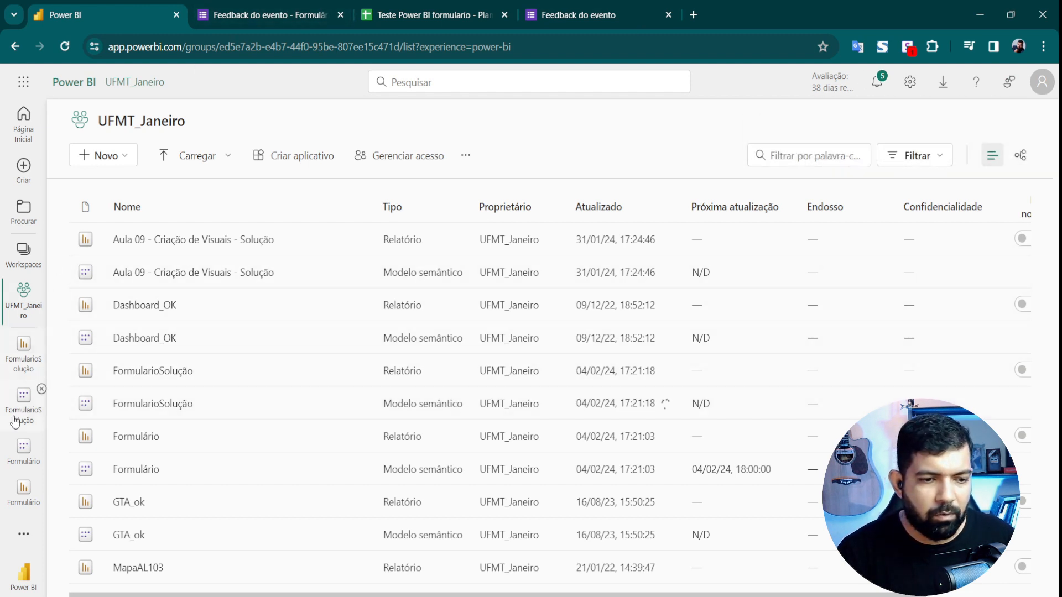
- Reopen the FormularioSolução report, reload it and examine the response total and the satisfaction chart on Página 1
{"action": "left_click", "coordinate": [23, 351]}
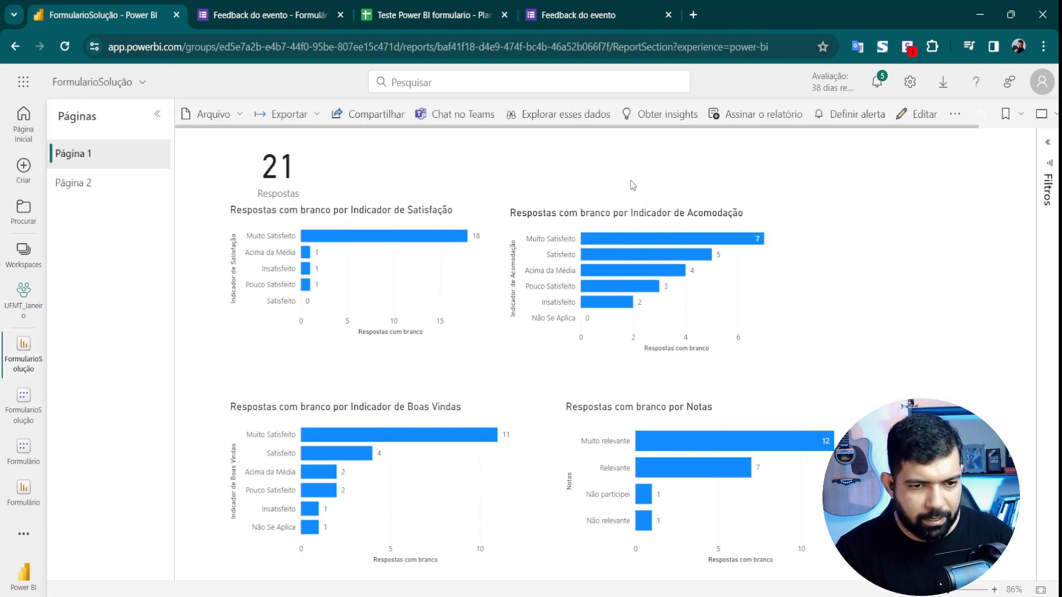
{"action": "key", "text": "F5"}
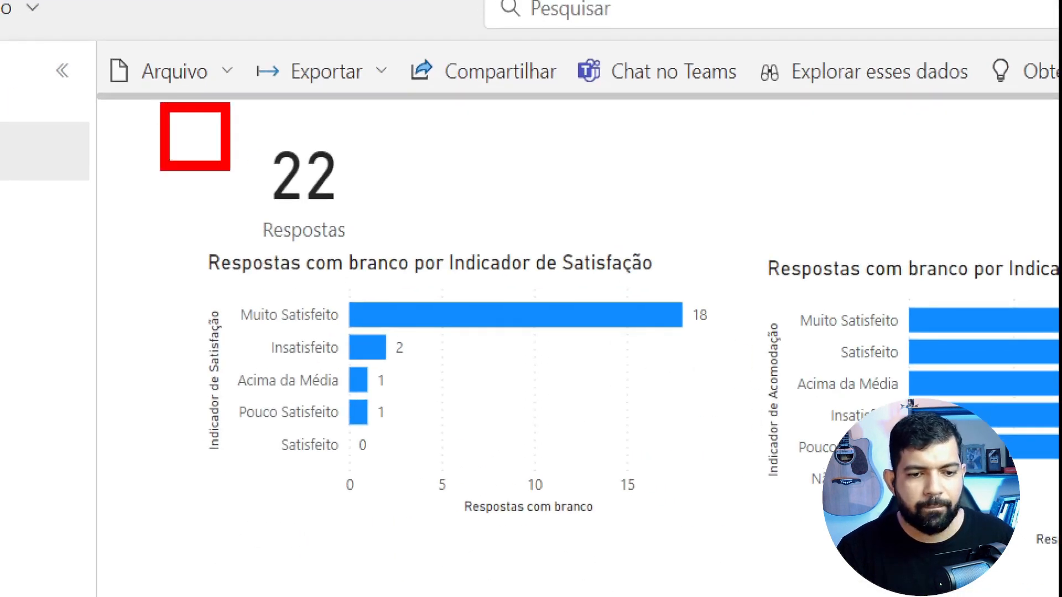
{"action": "left_click_drag", "start_coordinate": [230, 326], "coordinate": [453, 377]}
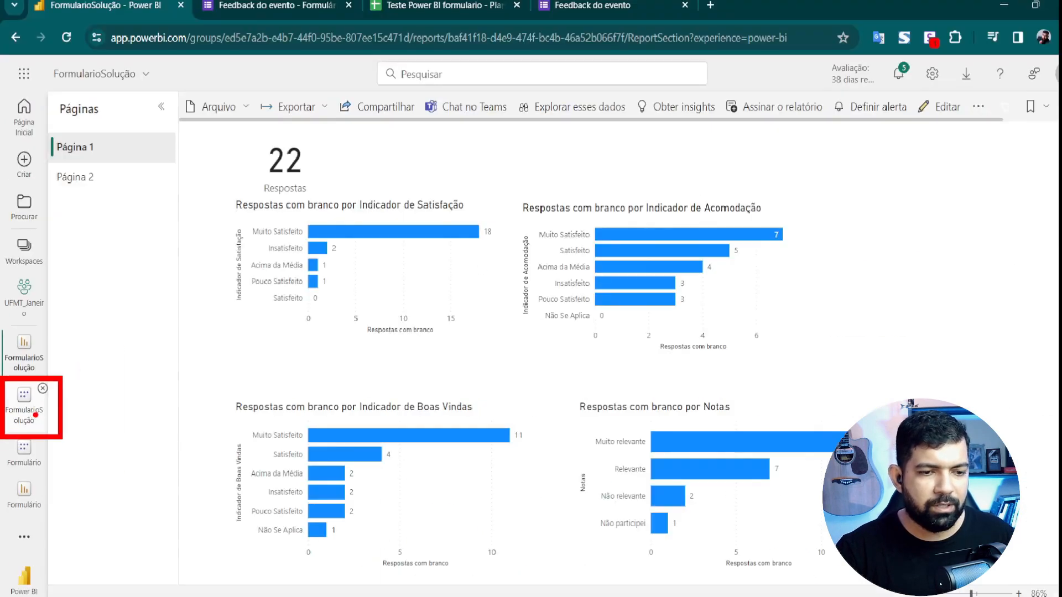
- Open the FormularioSolução semantic model and go to its settings
{"action": "left_click", "coordinate": [22, 410]}
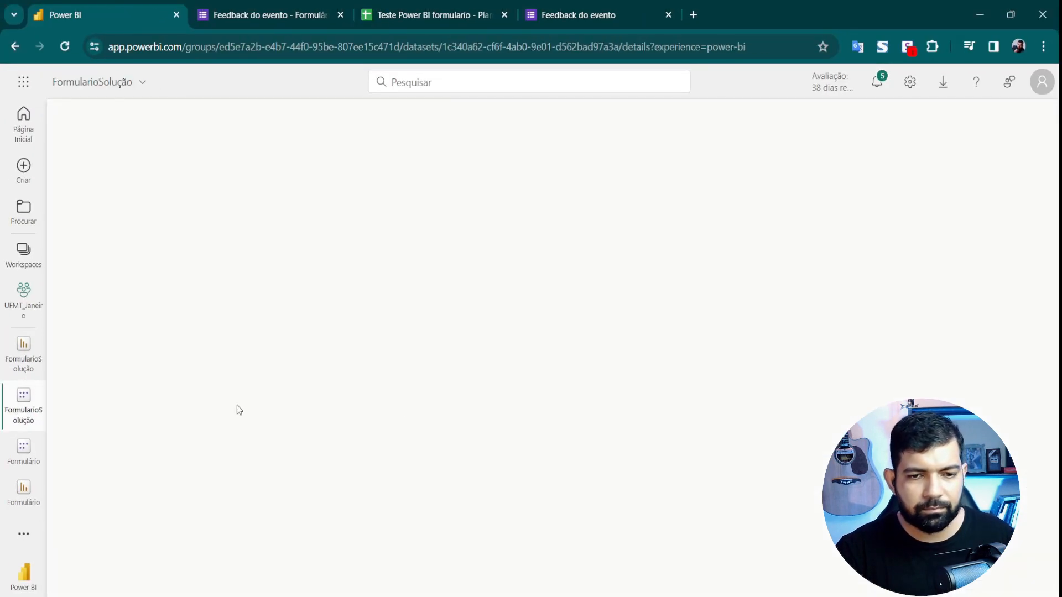
{"action": "scroll", "coordinate": [297, 498], "scroll_direction": "down", "scroll_amount": 1}
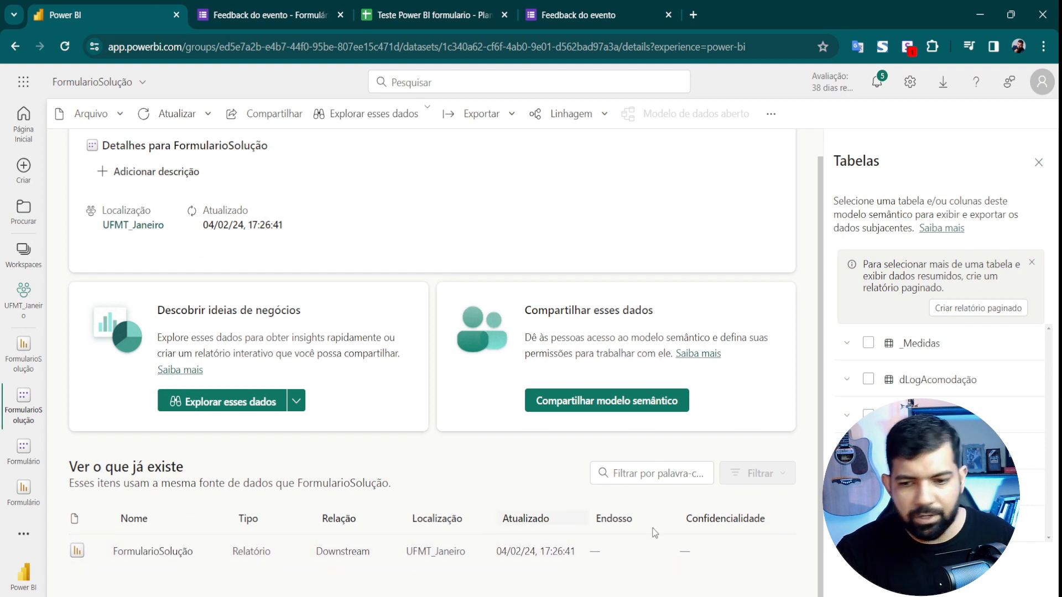
{"action": "scroll", "coordinate": [467, 398], "scroll_direction": "up", "scroll_amount": 1}
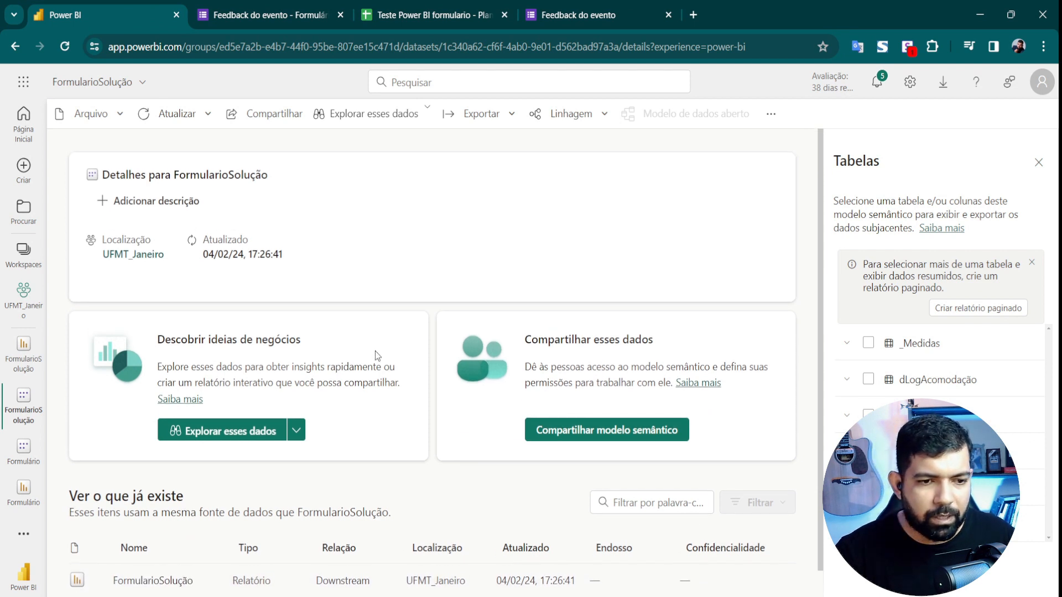
{"action": "left_click", "coordinate": [119, 117]}
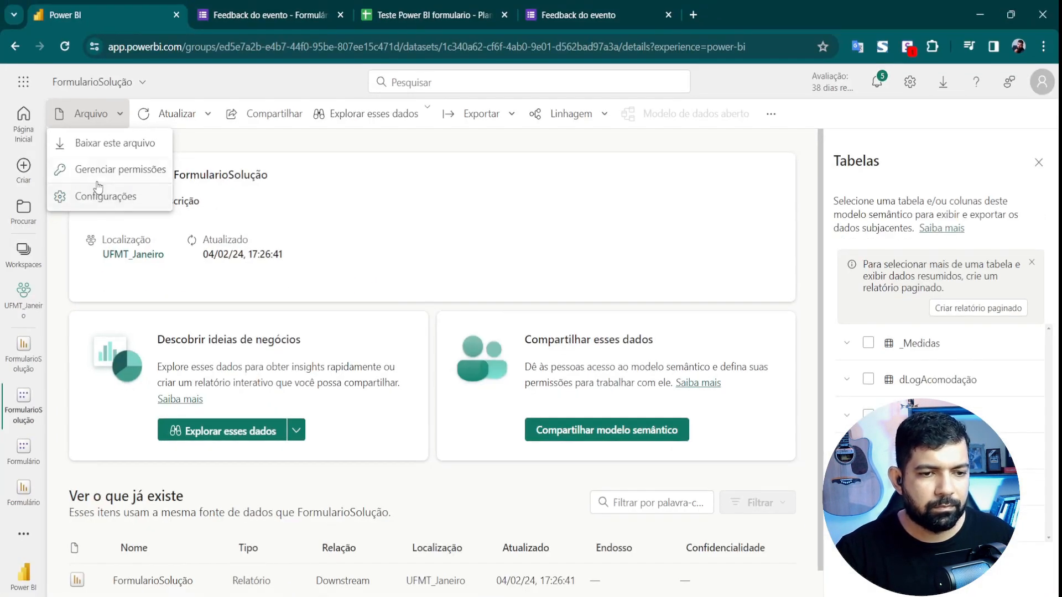
{"action": "left_click", "coordinate": [105, 198]}
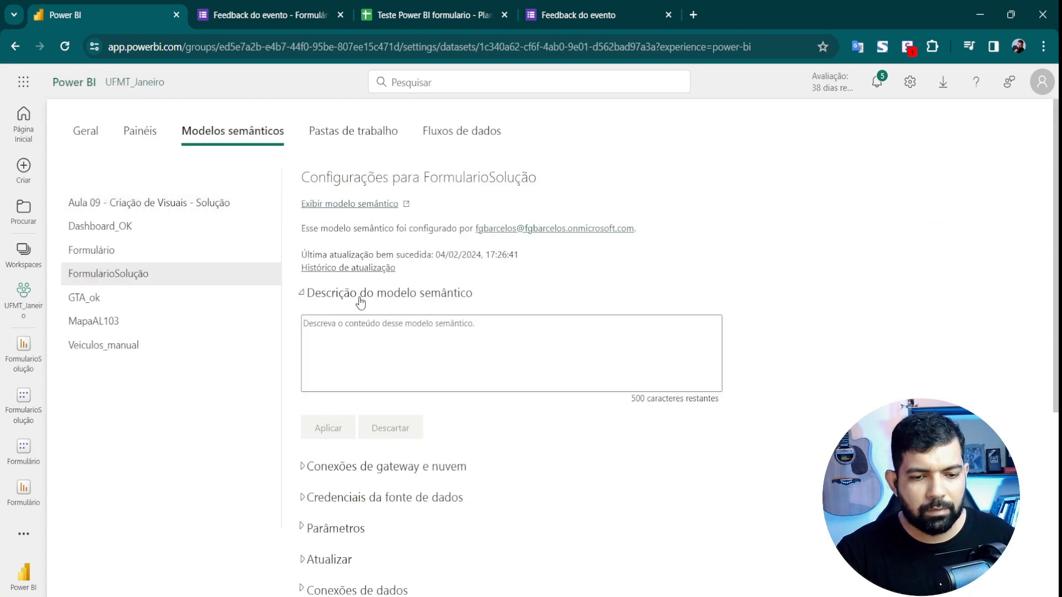
- Enable the scheduled refresh for the FormularioSolução semantic model and check its time zone setting
{"action": "scroll", "coordinate": [361, 302], "scroll_direction": "down", "scroll_amount": 5}
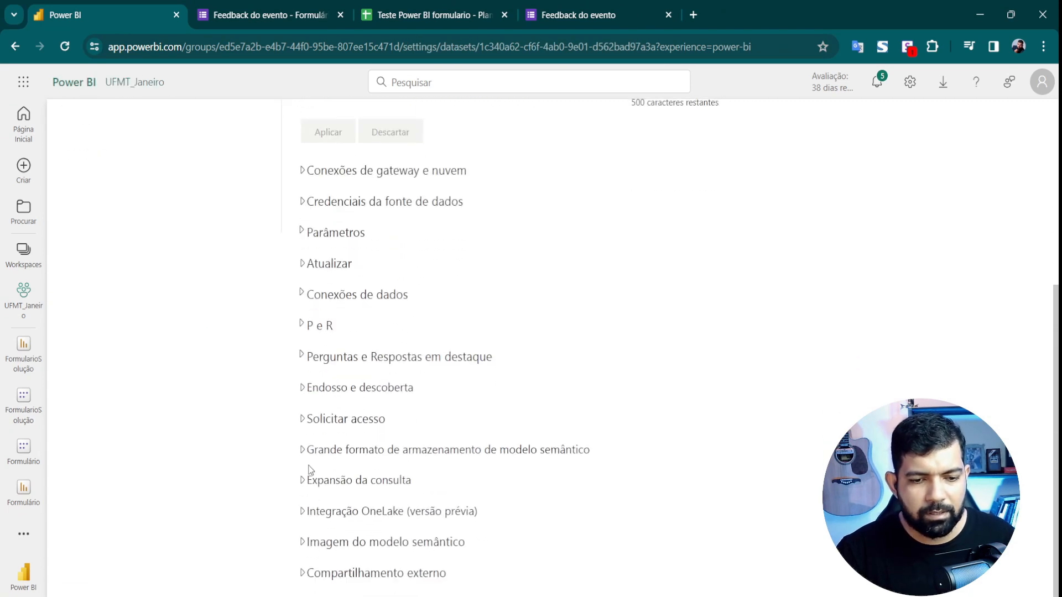
{"action": "left_click", "coordinate": [303, 265]}
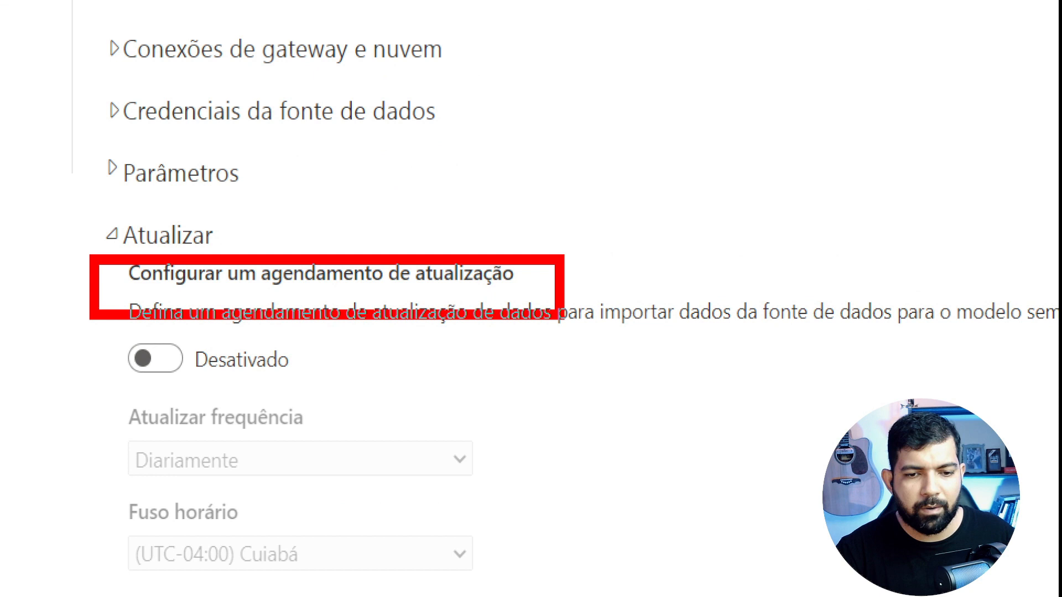
{"action": "left_click", "coordinate": [162, 365]}
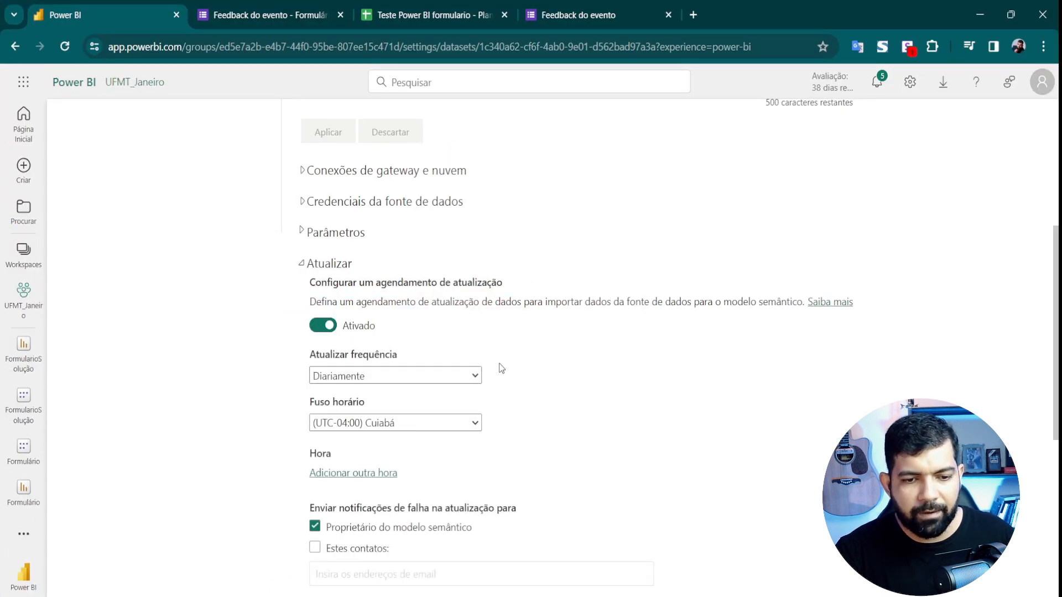
{"action": "scroll", "coordinate": [510, 370], "scroll_direction": "down", "scroll_amount": 3}
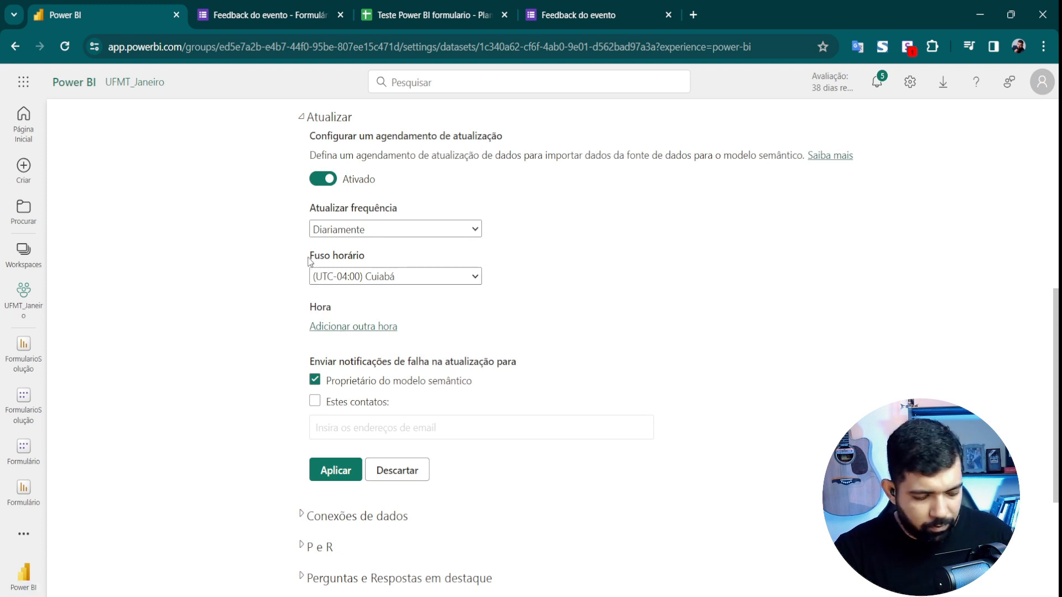
{"action": "left_click_drag", "start_coordinate": [281, 238], "coordinate": [698, 341]}
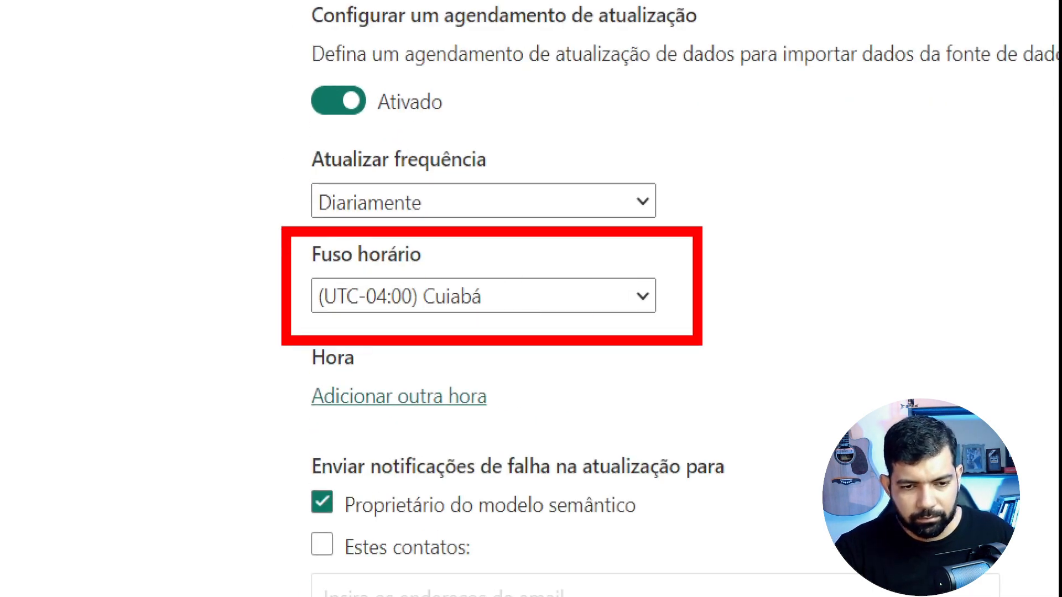
{"action": "key", "text": "Escape"}
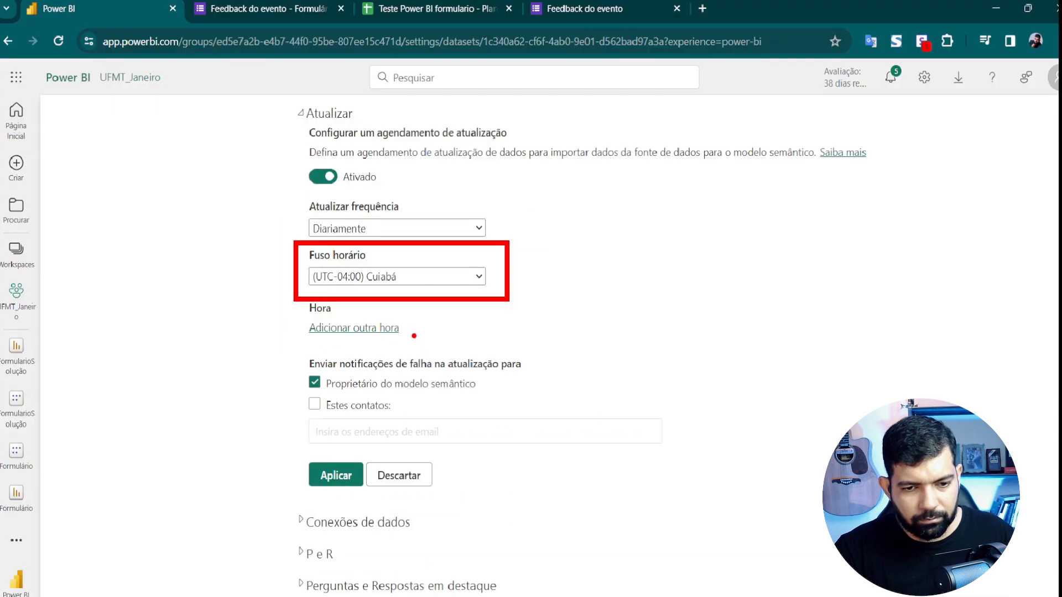
- Add eight refresh time entries to the daily schedule
{"action": "left_click", "coordinate": [362, 330]}
{"action": "left_click", "coordinate": [350, 359]}
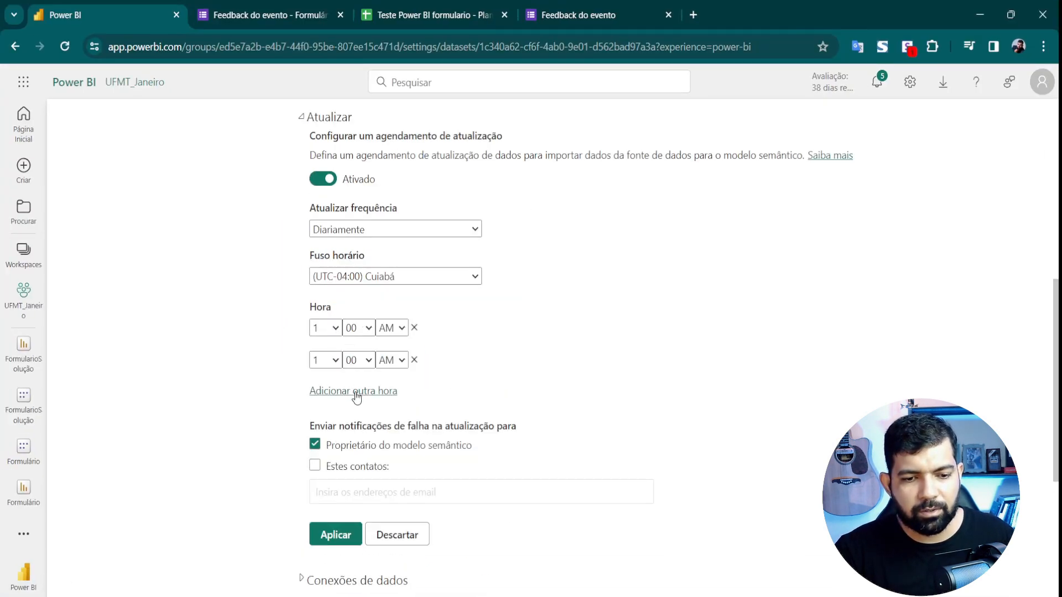
{"action": "left_click", "coordinate": [356, 392]}
{"action": "left_click", "coordinate": [364, 424]}
{"action": "left_click", "coordinate": [373, 456]}
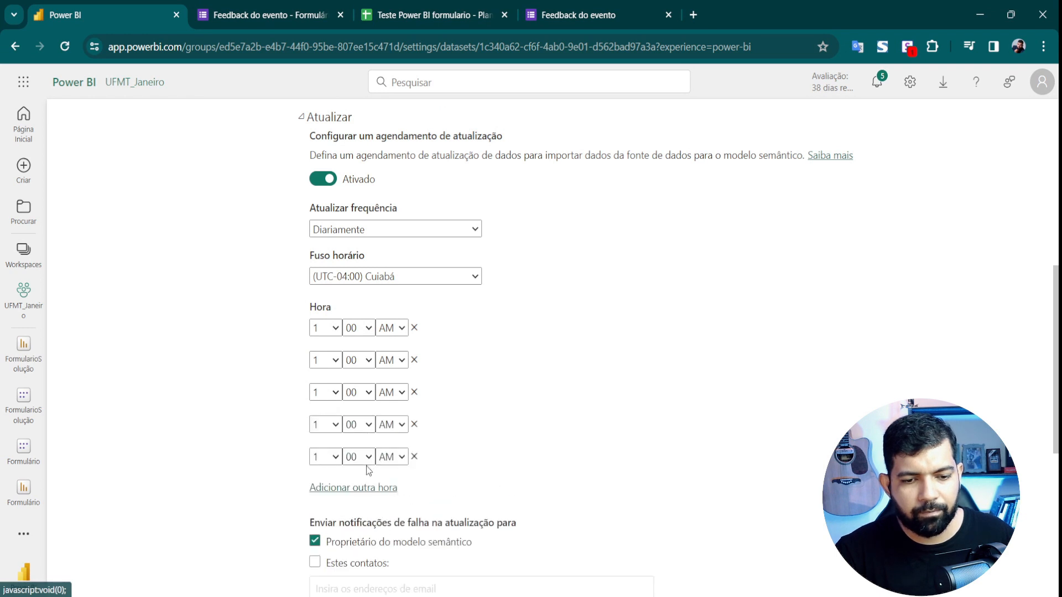
{"action": "left_click", "coordinate": [367, 488]}
{"action": "left_click", "coordinate": [362, 520]}
{"action": "left_click", "coordinate": [367, 553]}
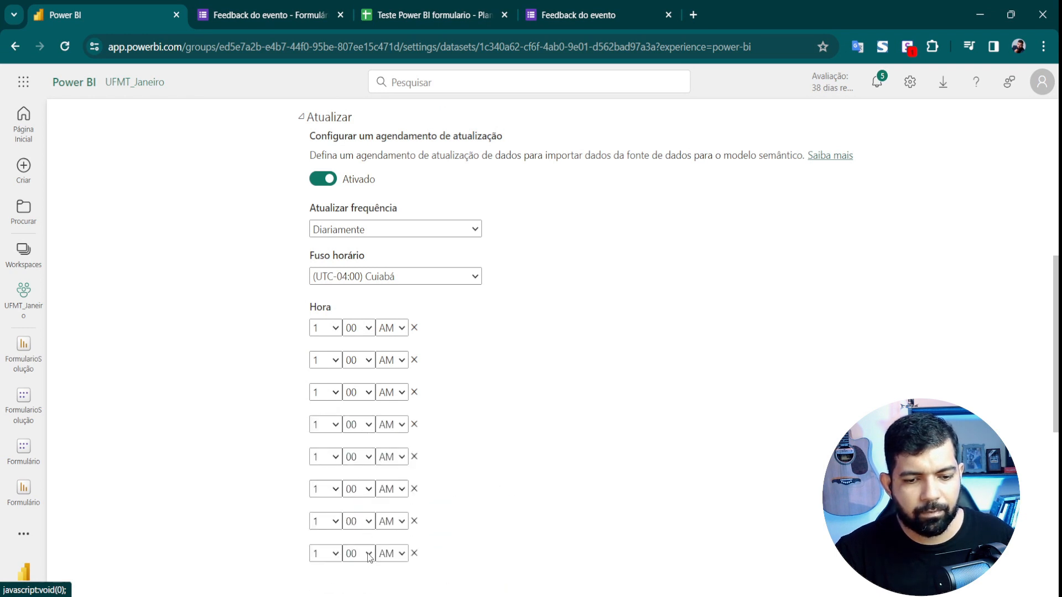
{"action": "scroll", "coordinate": [367, 553], "scroll_direction": "down", "scroll_amount": 4}
{"action": "scroll", "coordinate": [455, 332], "scroll_direction": "up", "scroll_amount": 3}
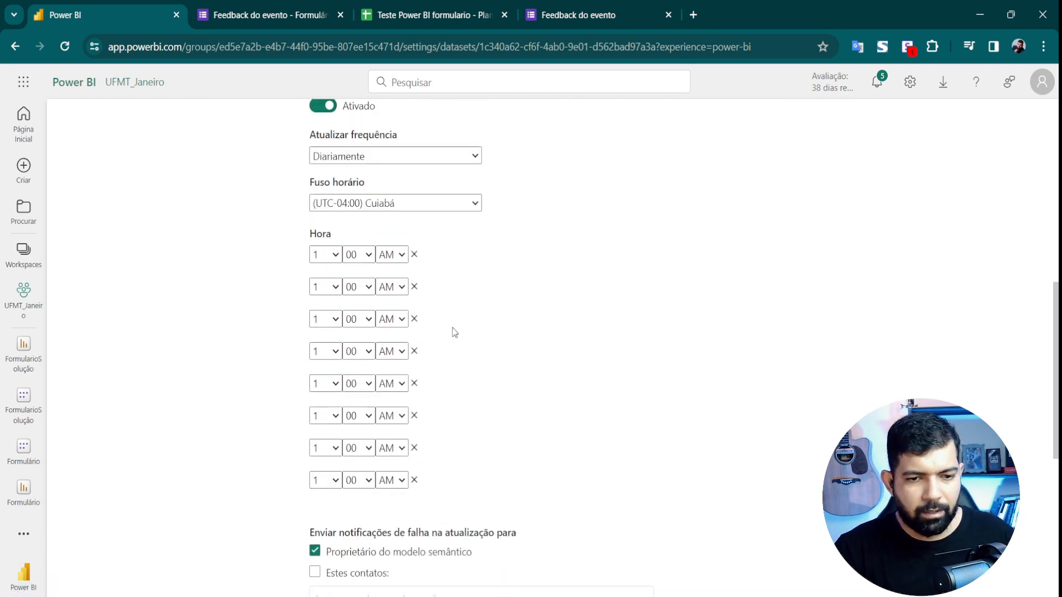
- Set the hours of the first four refresh times to 8, 9, 10 and 12
{"action": "left_click", "coordinate": [334, 258]}
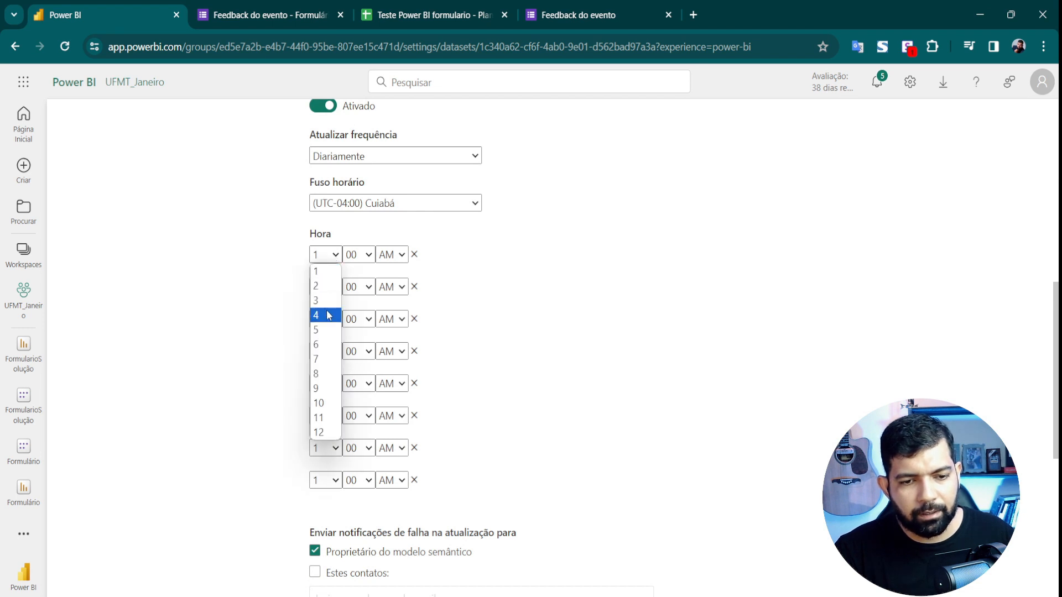
{"action": "left_click", "coordinate": [326, 373]}
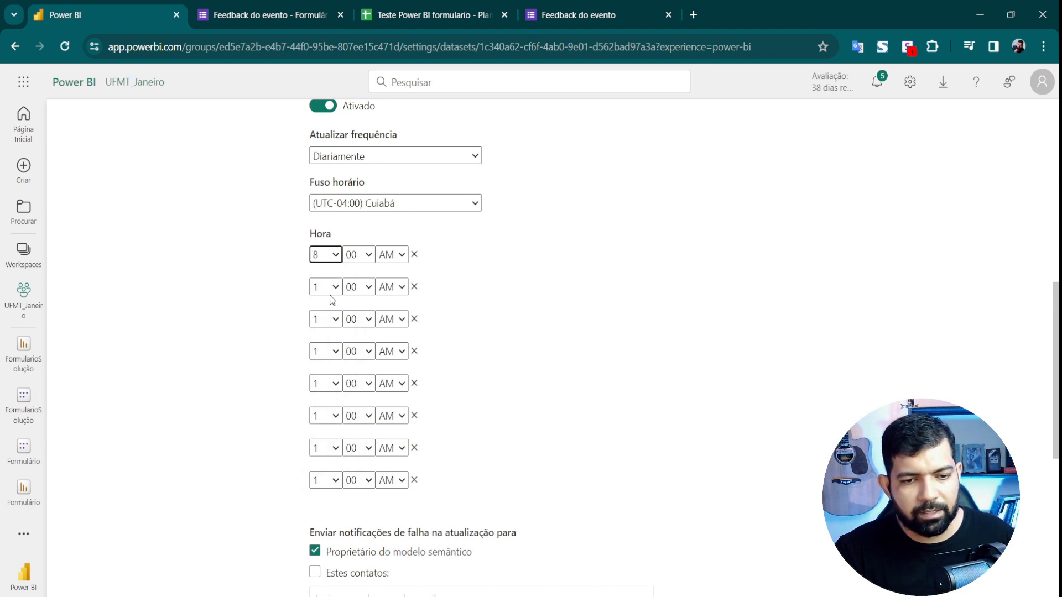
{"action": "left_click", "coordinate": [332, 291]}
{"action": "left_click", "coordinate": [329, 432]}
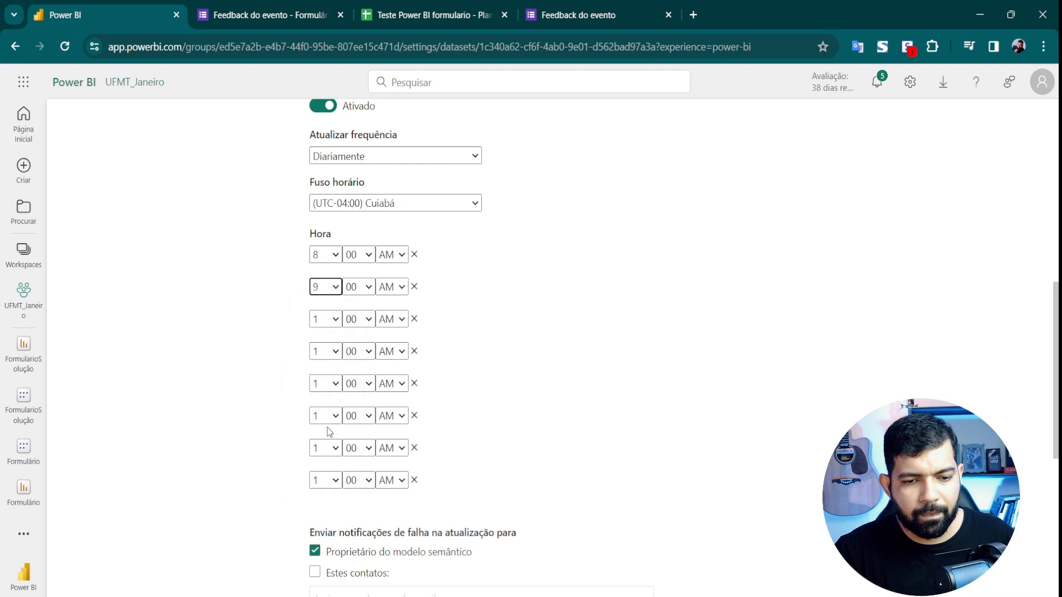
{"action": "left_click", "coordinate": [333, 322]}
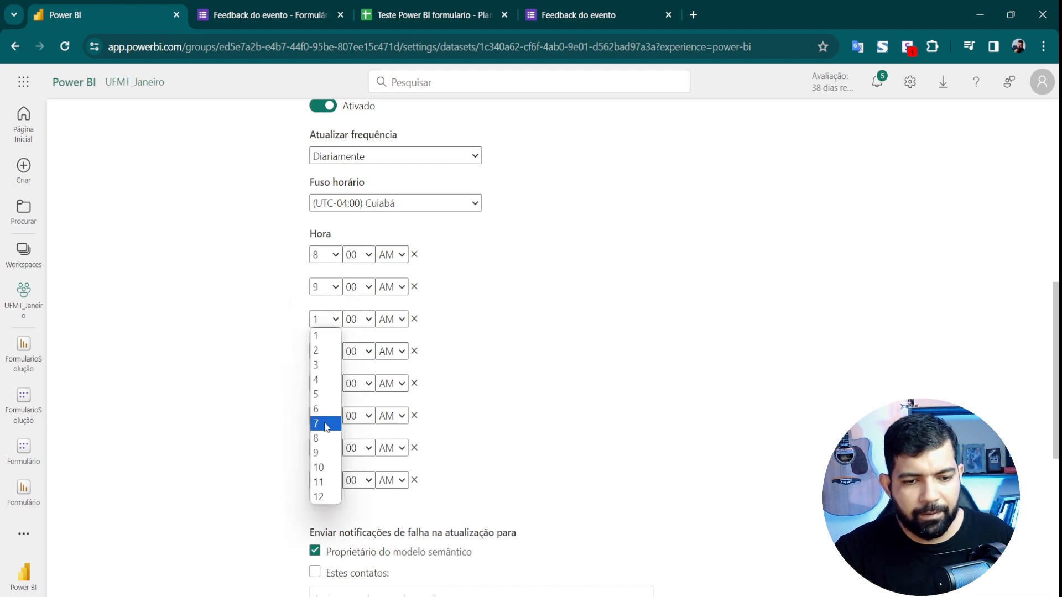
{"action": "left_click", "coordinate": [325, 468]}
{"action": "left_click", "coordinate": [334, 356]}
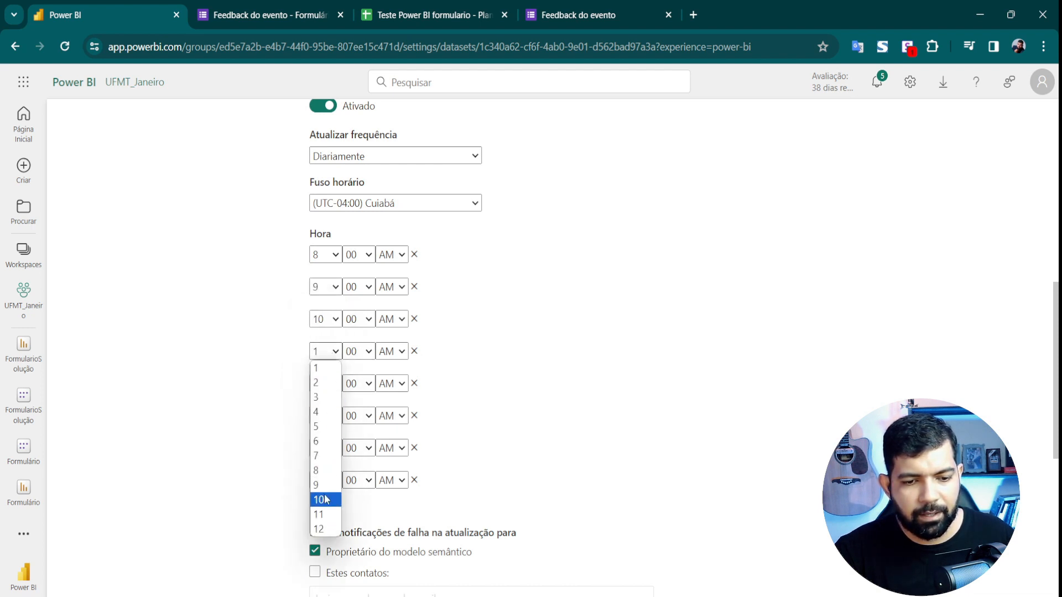
{"action": "left_click", "coordinate": [326, 528]}
- Set the fifth and sixth daily refresh times to 2:00 PM and 4:00 PM
{"action": "left_click", "coordinate": [334, 385]}
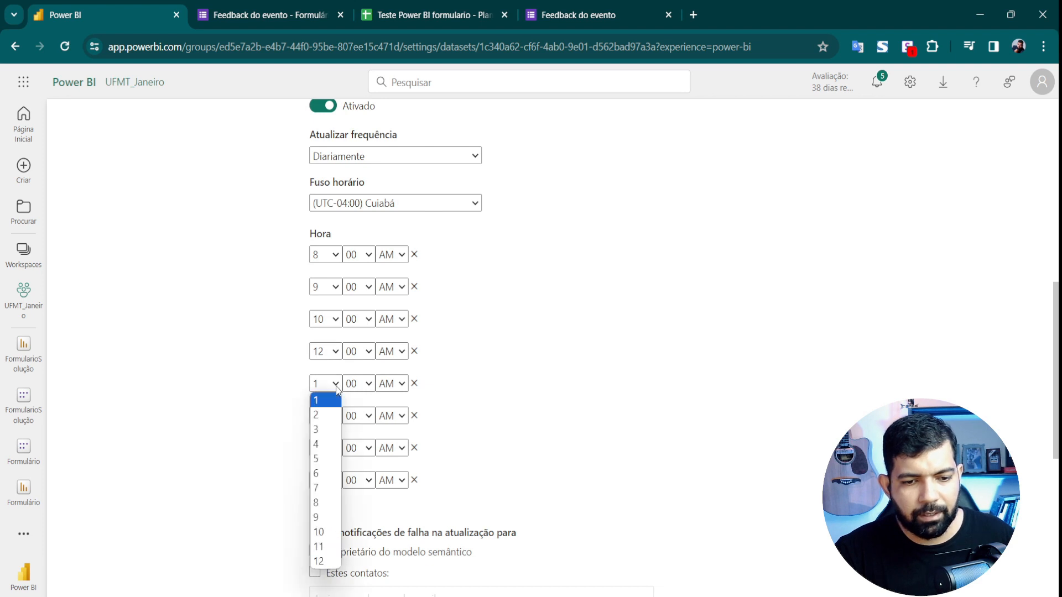
{"action": "left_click", "coordinate": [332, 417]}
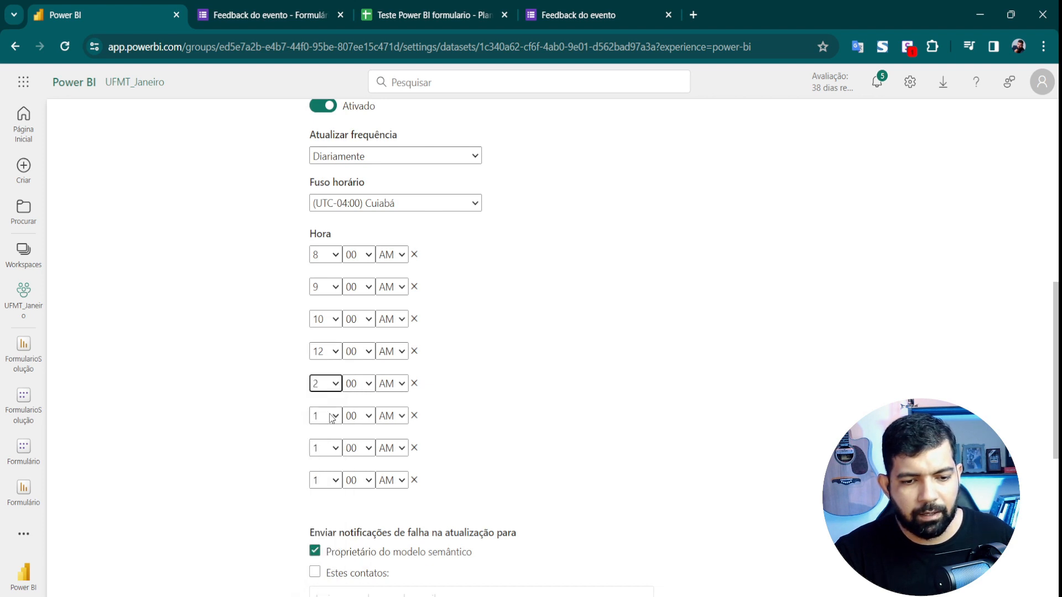
{"action": "left_click", "coordinate": [392, 384]}
{"action": "left_click", "coordinate": [391, 416]}
{"action": "left_click", "coordinate": [333, 420]}
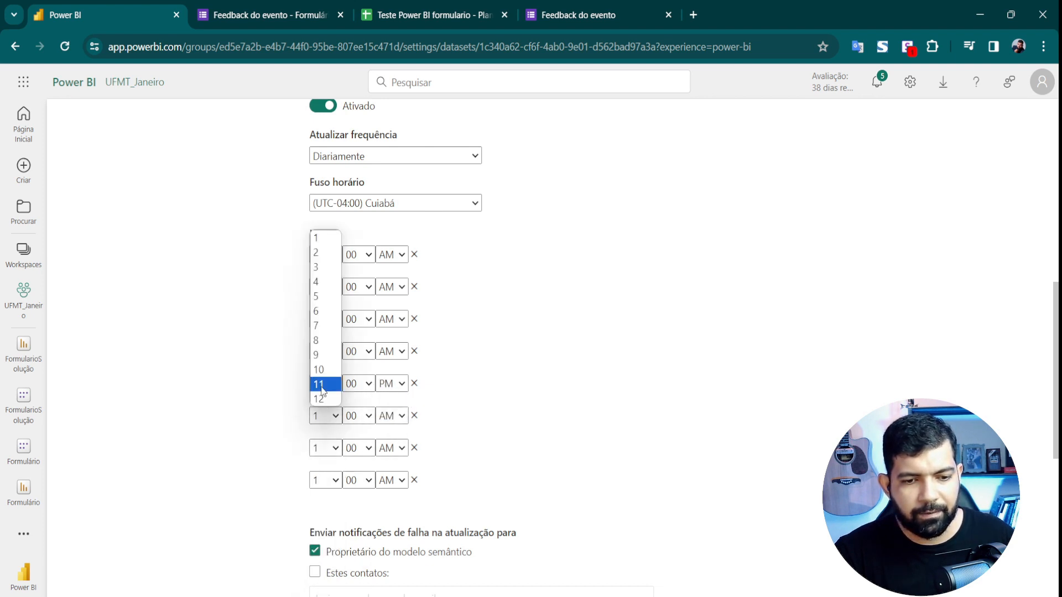
{"action": "left_click", "coordinate": [318, 282]}
{"action": "left_click", "coordinate": [394, 416]}
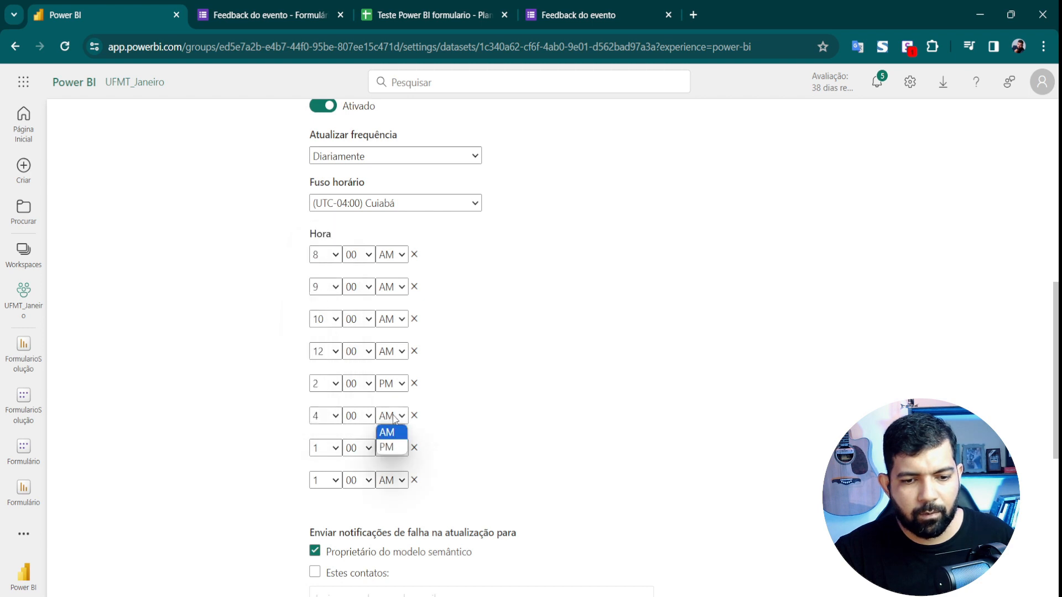
{"action": "left_click", "coordinate": [388, 447]}
- Set the seventh and eighth daily refresh times to 6:00 PM and 8:00 PM
{"action": "left_click", "coordinate": [326, 449]}
{"action": "left_click", "coordinate": [326, 343]}
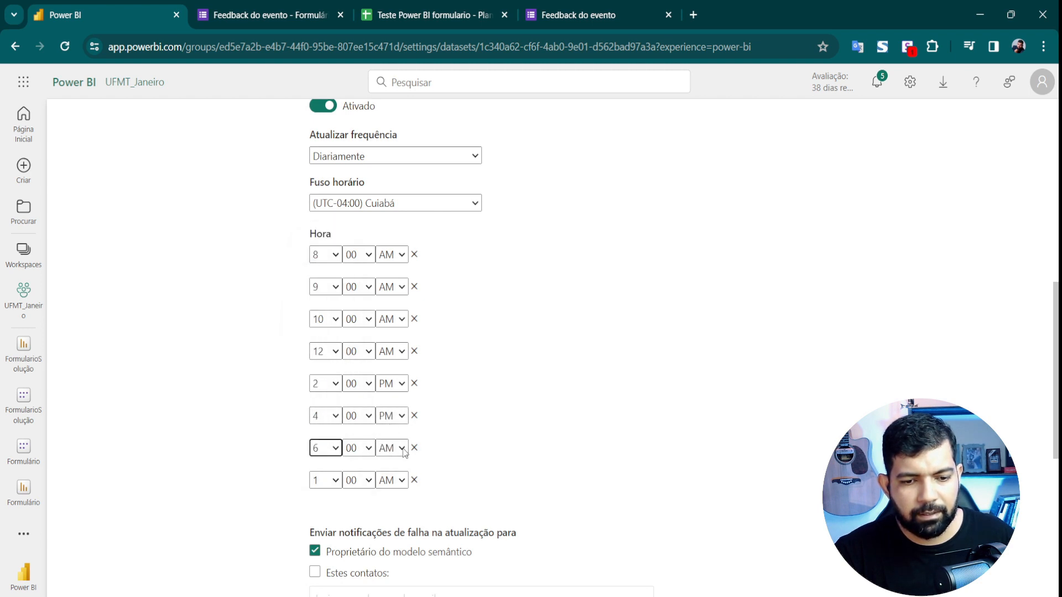
{"action": "left_click", "coordinate": [392, 448]}
{"action": "left_click", "coordinate": [390, 480]}
{"action": "left_click", "coordinate": [334, 480]}
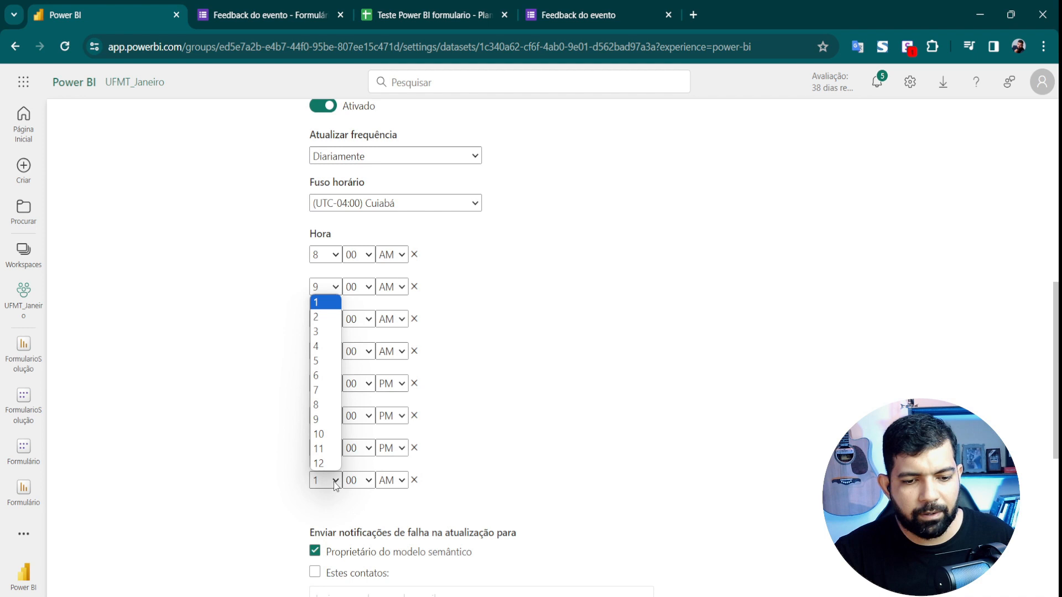
{"action": "left_click", "coordinate": [317, 405]}
{"action": "left_click", "coordinate": [403, 480]}
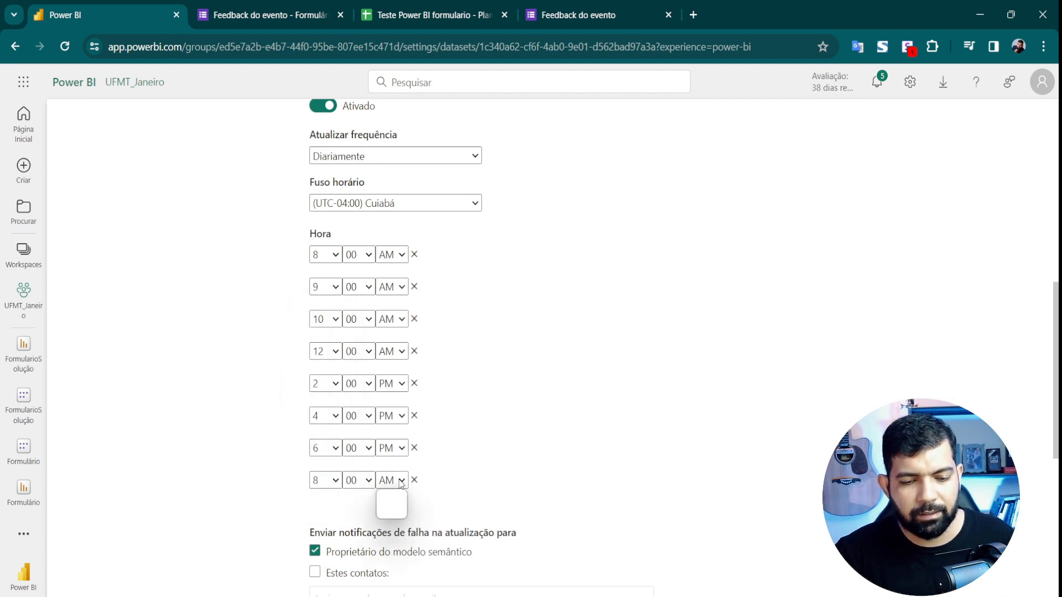
{"action": "left_click", "coordinate": [406, 511]}
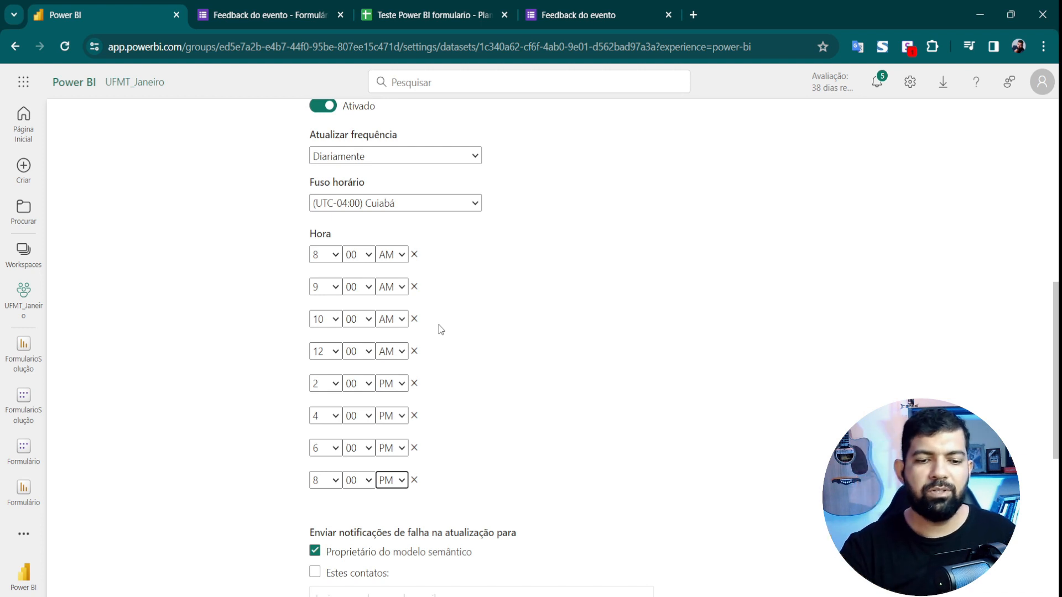
- Expand the semantic model's gateway and cloud connections and check how its data source is connected
{"action": "scroll", "coordinate": [442, 335], "scroll_direction": "down", "scroll_amount": 7}
{"action": "scroll", "coordinate": [472, 316], "scroll_direction": "up", "scroll_amount": 10}
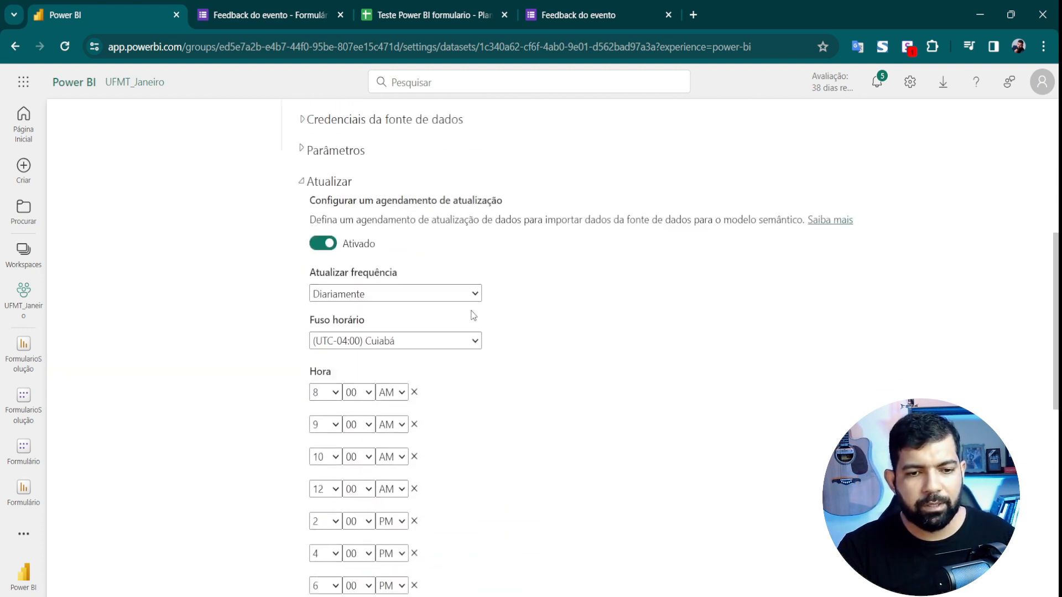
{"action": "scroll", "coordinate": [474, 315], "scroll_direction": "up", "scroll_amount": 3}
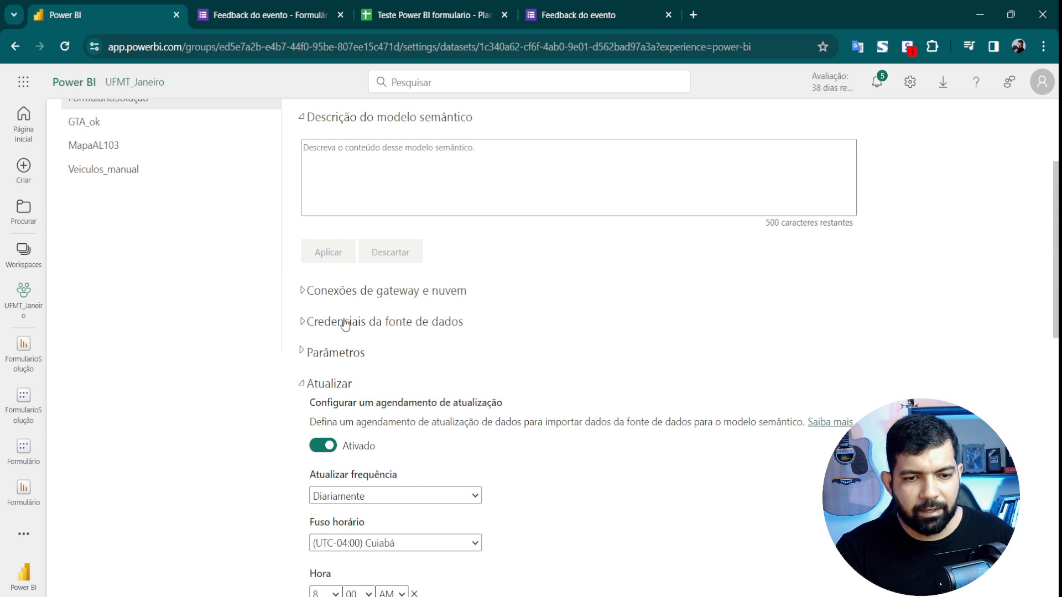
{"action": "left_click", "coordinate": [303, 293]}
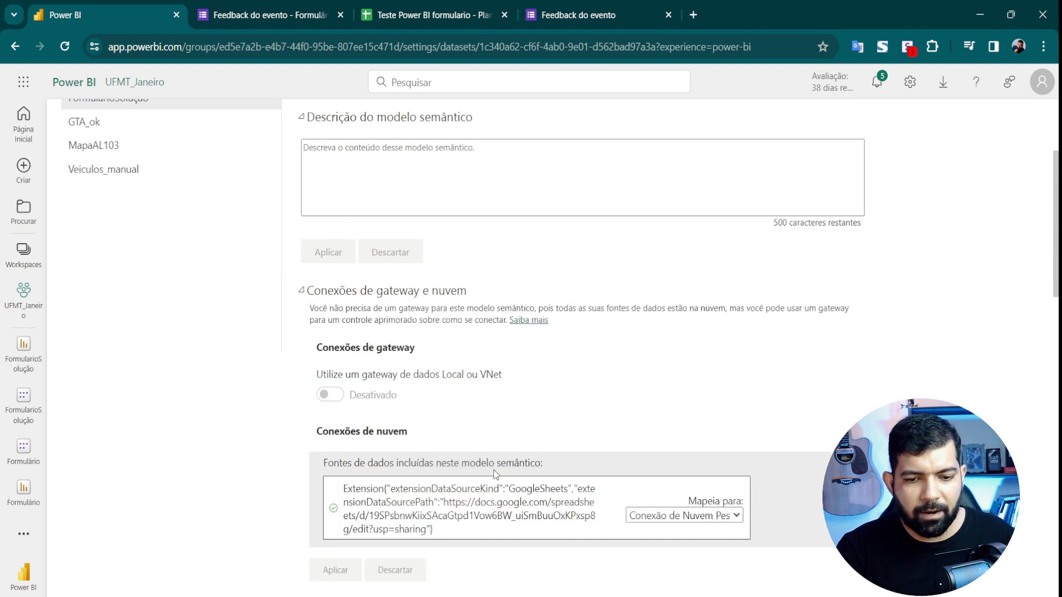
- Apply the refresh schedule to the FormularioSolução semantic model and review its scheduled times
{"action": "scroll", "coordinate": [464, 464], "scroll_direction": "down", "scroll_amount": 6}
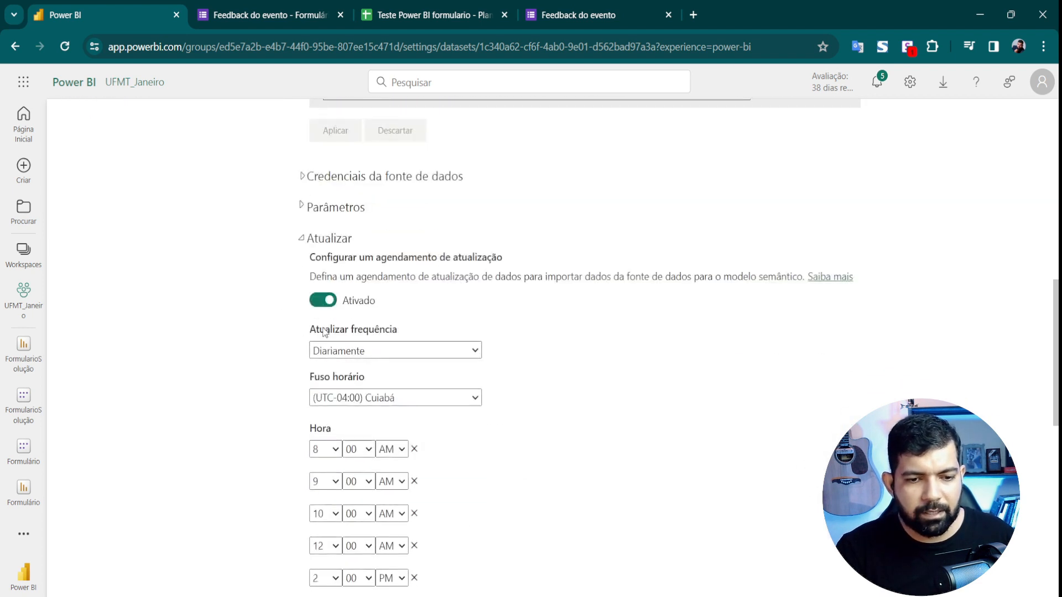
{"action": "scroll", "coordinate": [360, 382], "scroll_direction": "down", "scroll_amount": 5}
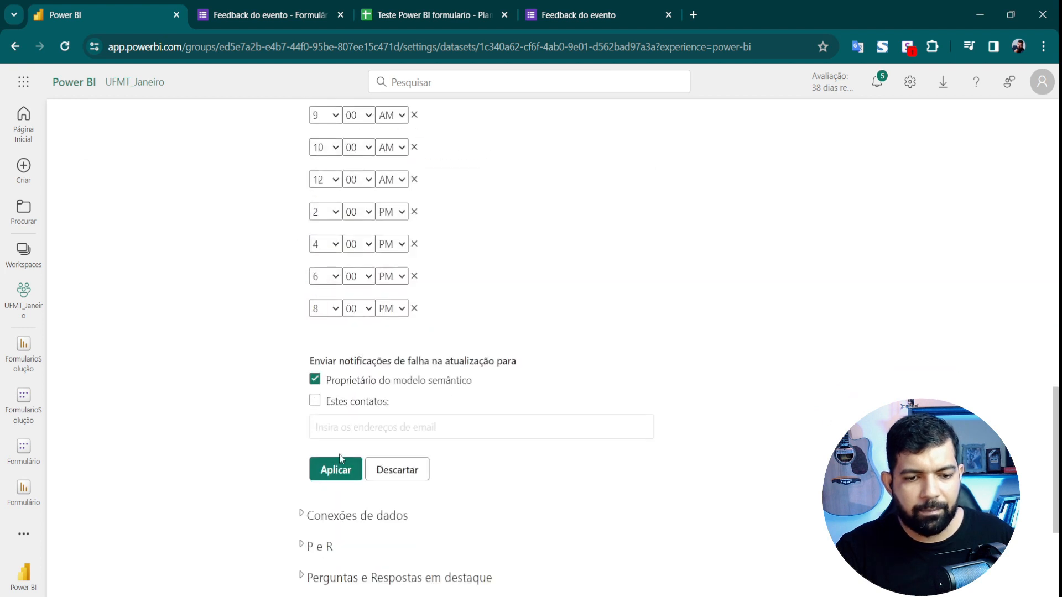
{"action": "left_click", "coordinate": [335, 470]}
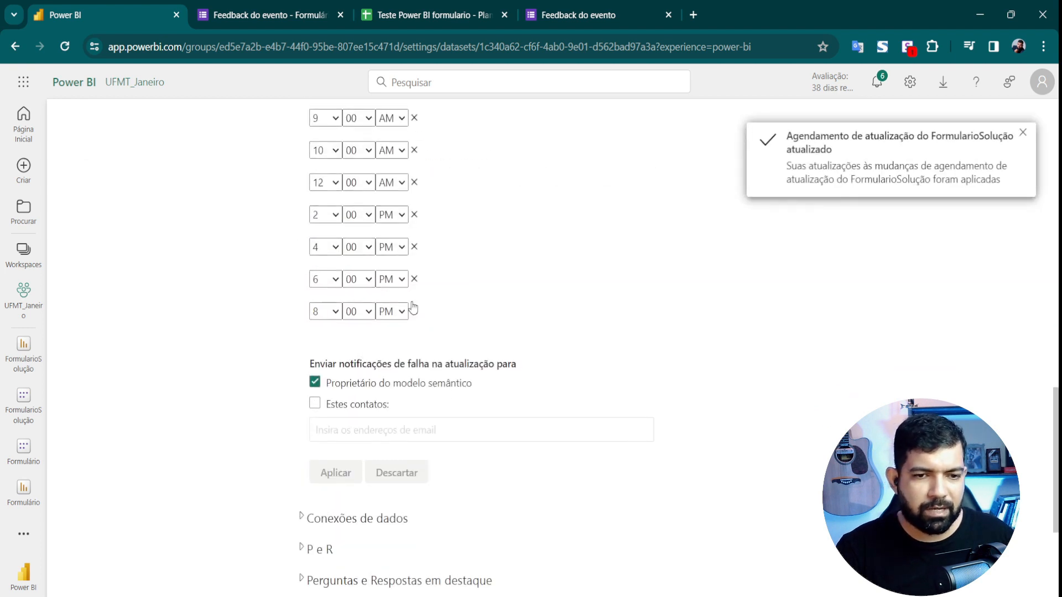
{"action": "scroll", "coordinate": [415, 308], "scroll_direction": "up", "scroll_amount": 2}
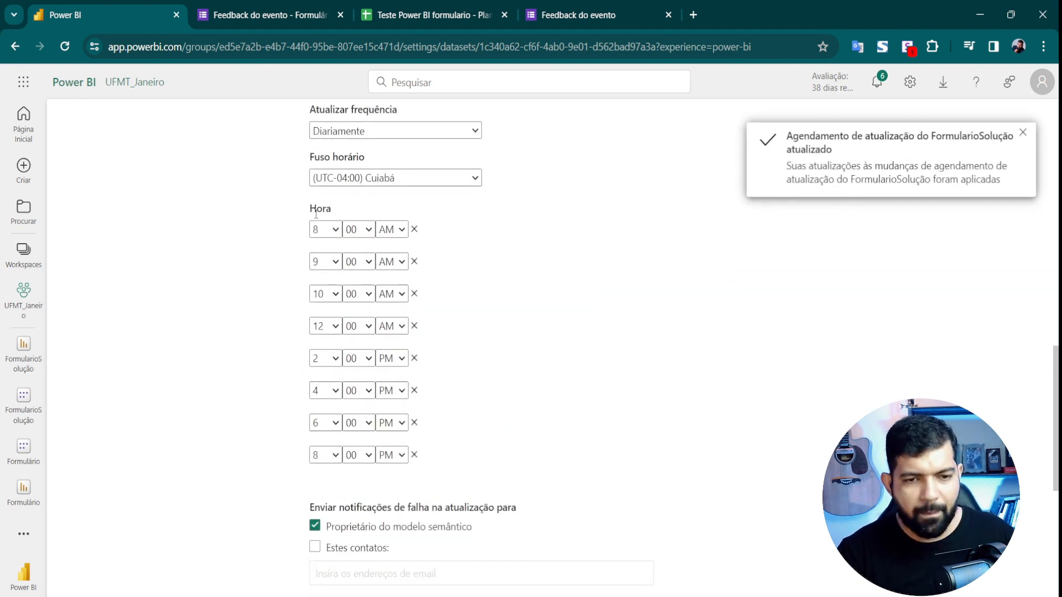